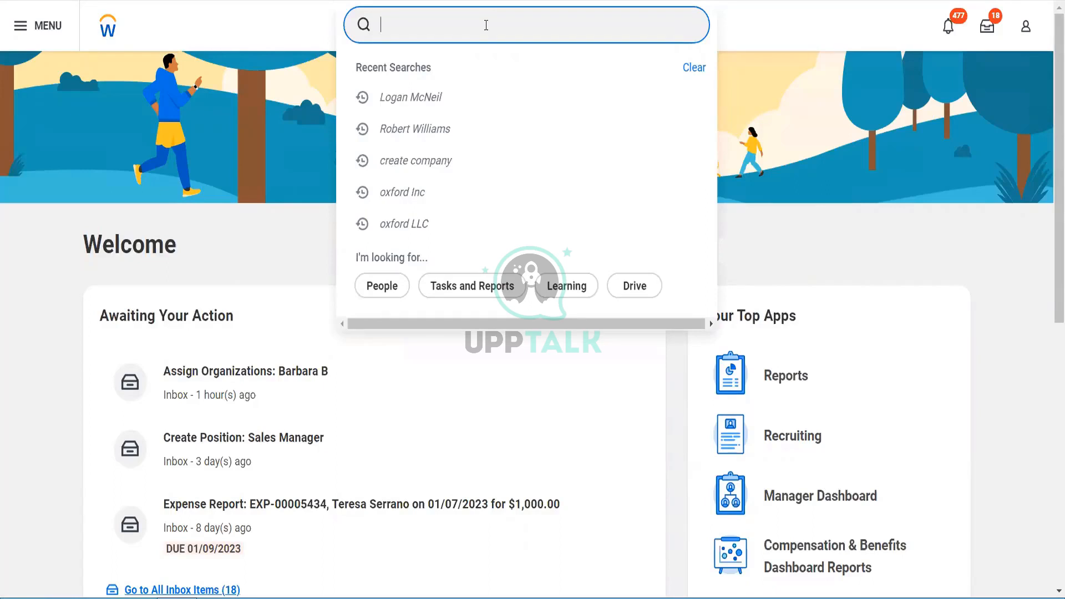
- Search for "BP: Supplier Invoice" and open the Supplier Invoice Event (Default Definition) business process
{"action": "type", "text": "BP: Supplier INvoi"}
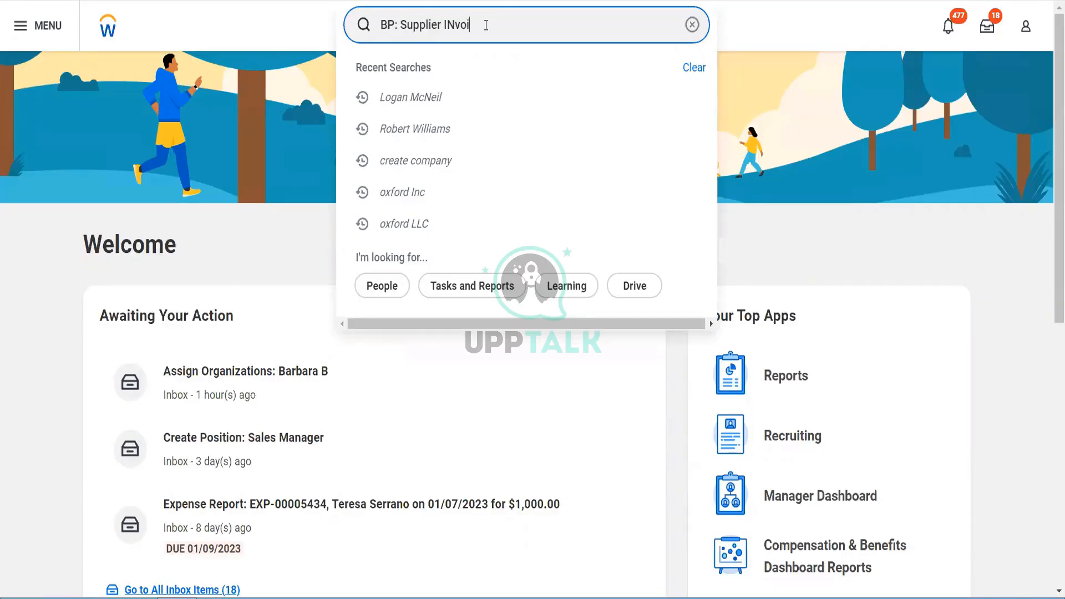
{"action": "key", "text": "BackSpace"}
{"action": "key", "text": "BackSpace"}
{"action": "key", "text": "BackSpace"}
{"action": "key", "text": "BackSpace"}
{"action": "type", "text": "nvoice"}
{"action": "key", "text": "Return"}
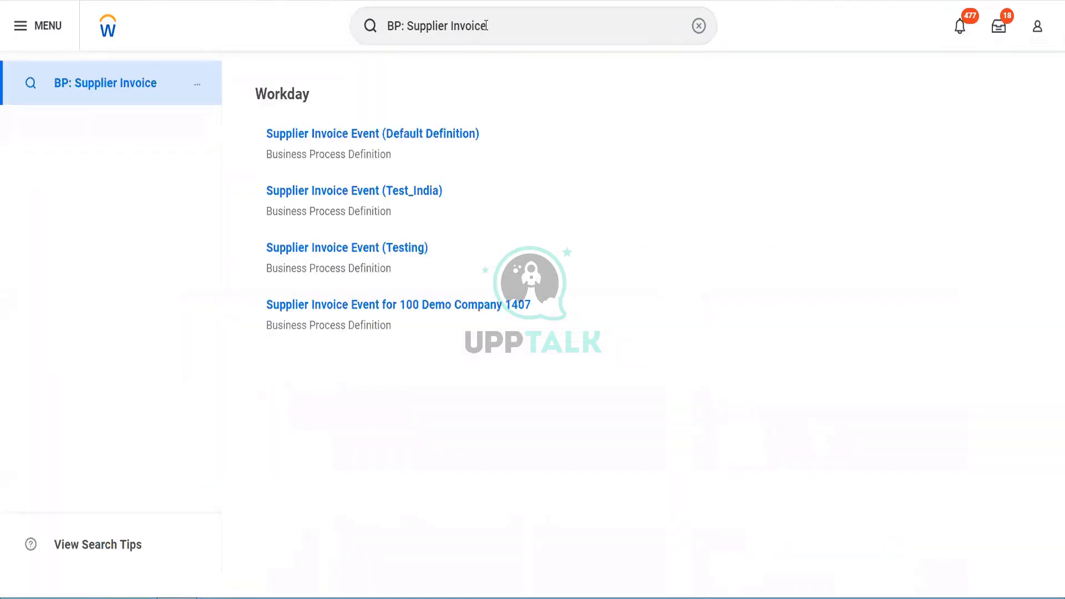
{"action": "left_click", "coordinate": [348, 134]}
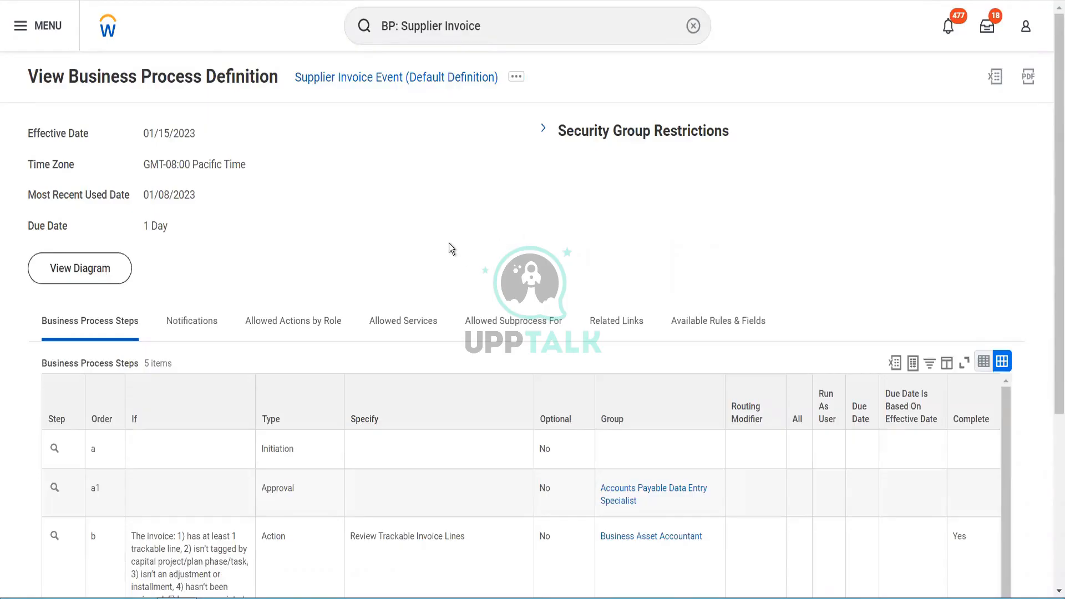
- Review the business process steps of the default supplier invoice definition, including their conditions, types and assigned groups
{"action": "scroll", "coordinate": [449, 244], "scroll_direction": "down", "scroll_amount": 4}
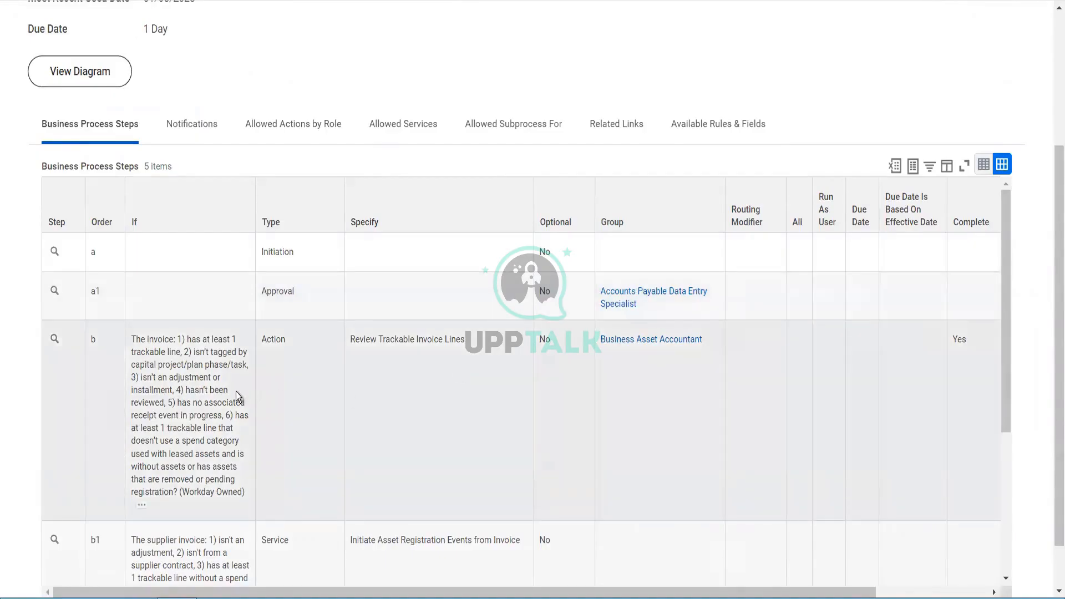
{"action": "scroll", "coordinate": [587, 382], "scroll_direction": "down", "scroll_amount": 4}
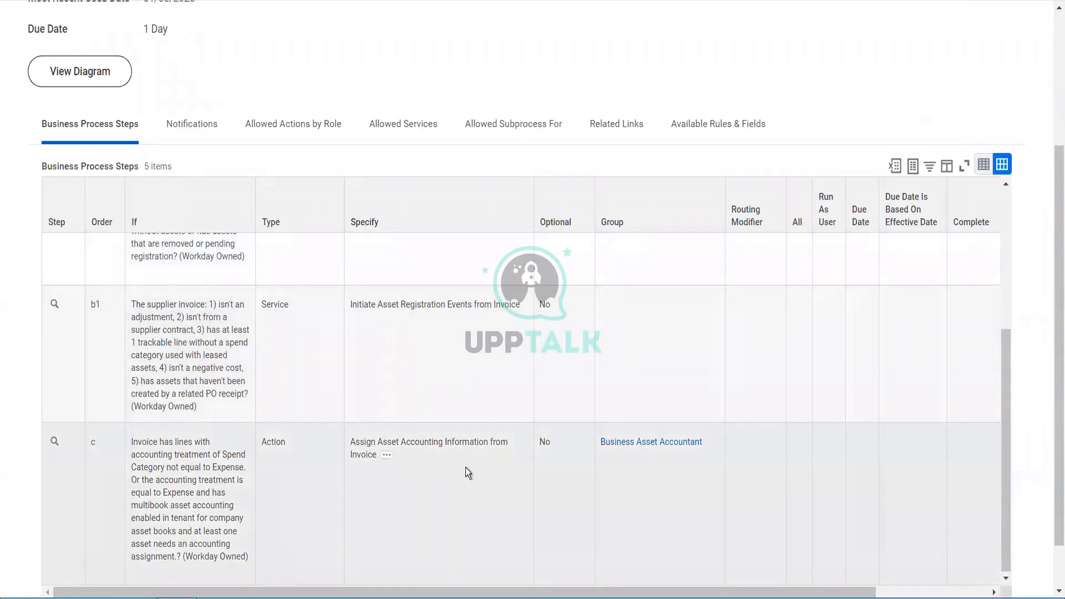
{"action": "scroll", "coordinate": [545, 505], "scroll_direction": "down", "scroll_amount": 1}
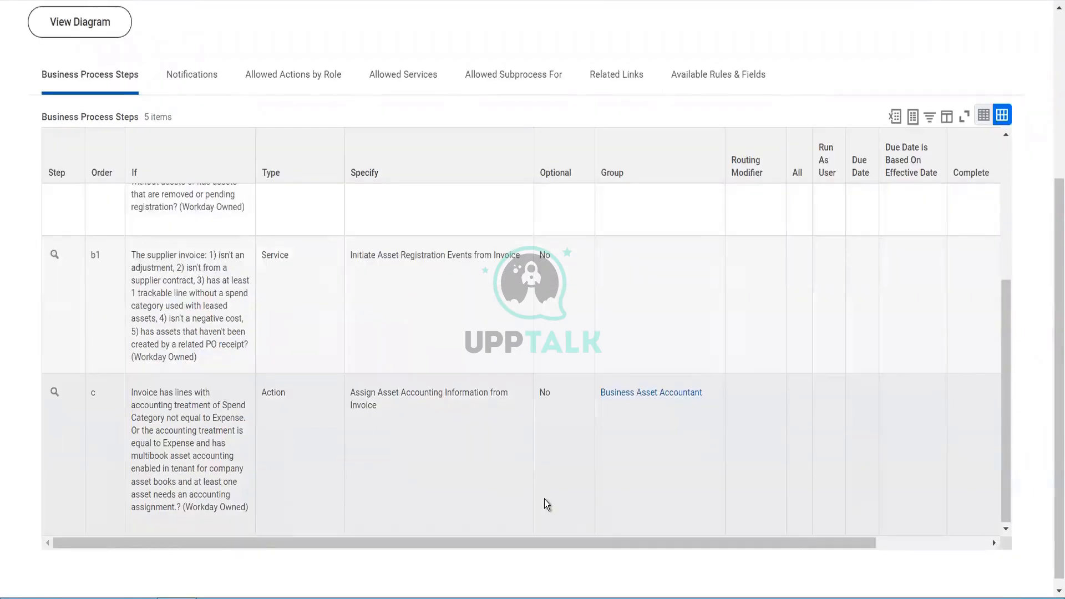
{"action": "scroll", "coordinate": [545, 504], "scroll_direction": "up", "scroll_amount": 2}
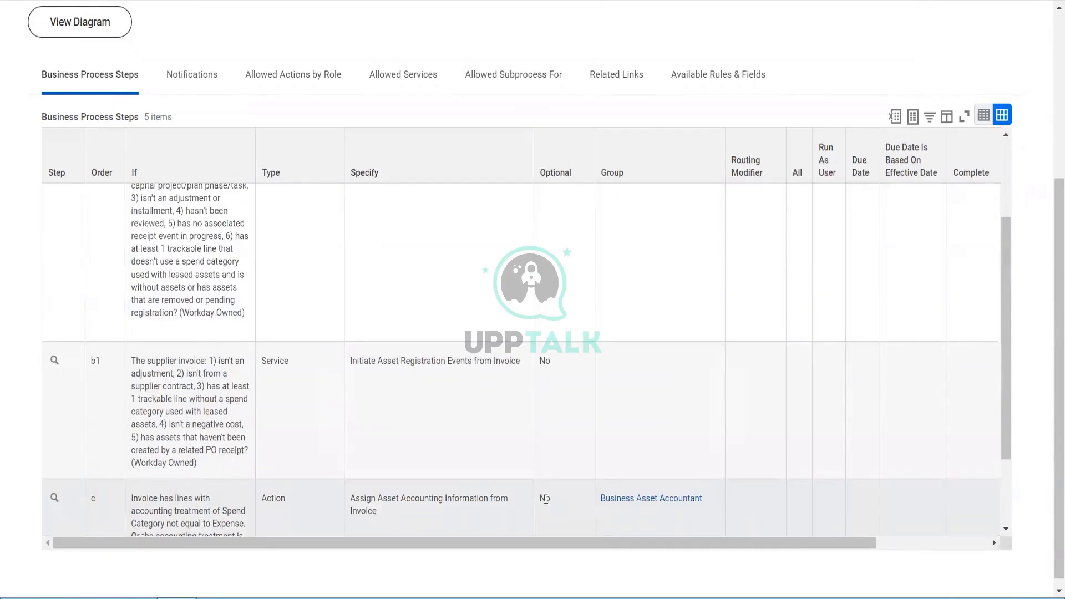
{"action": "scroll", "coordinate": [544, 504], "scroll_direction": "up", "scroll_amount": 3}
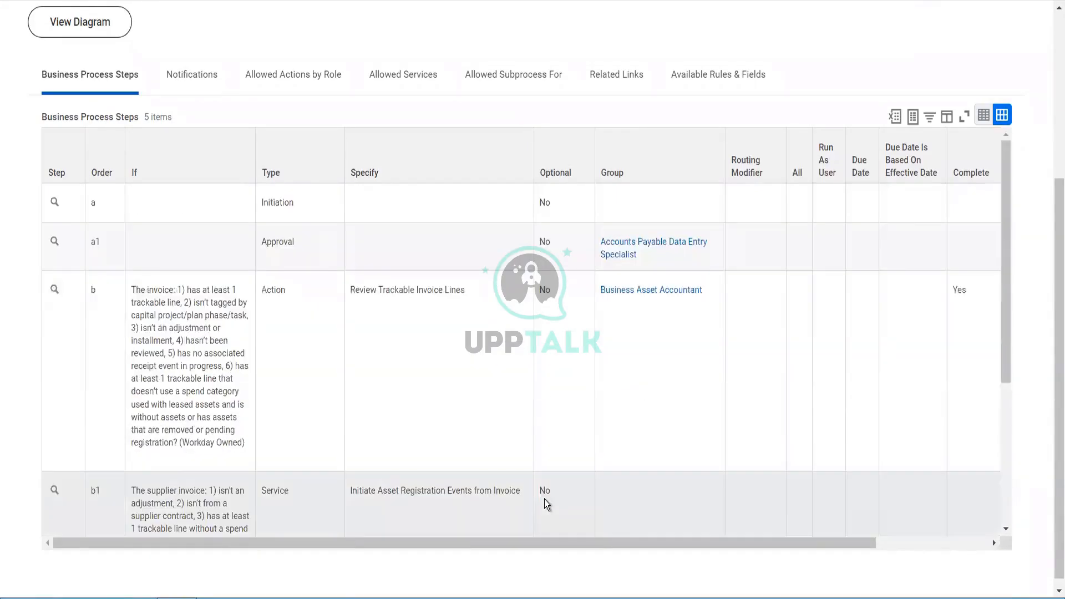
{"action": "scroll", "coordinate": [534, 345], "scroll_direction": "up", "scroll_amount": 4}
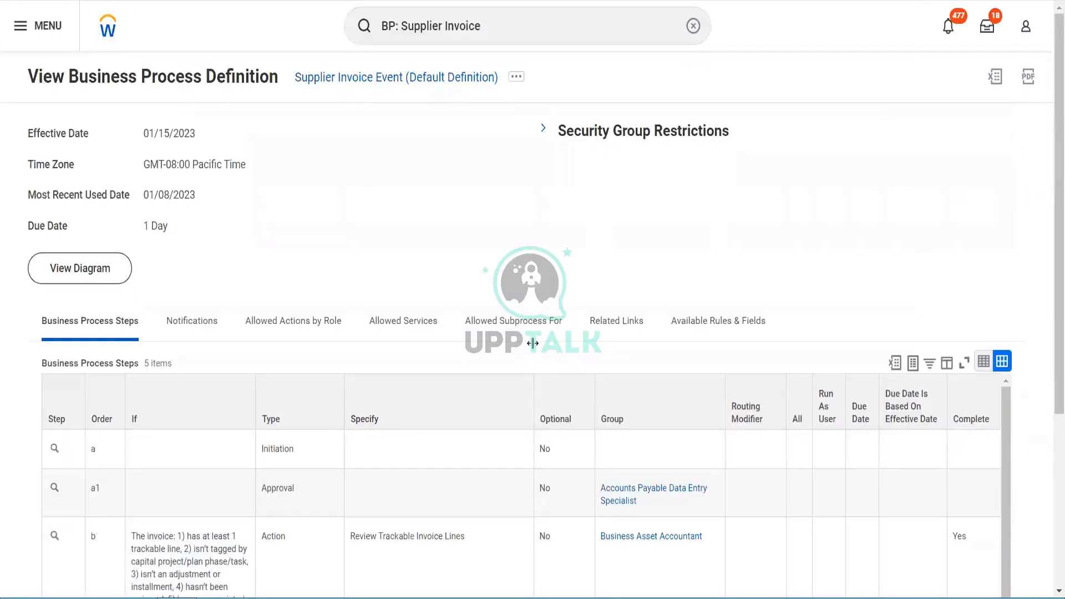
- View the supplier invoice event's business process policy and examine which security groups can start each initiating action
{"action": "left_click", "coordinate": [521, 81]}
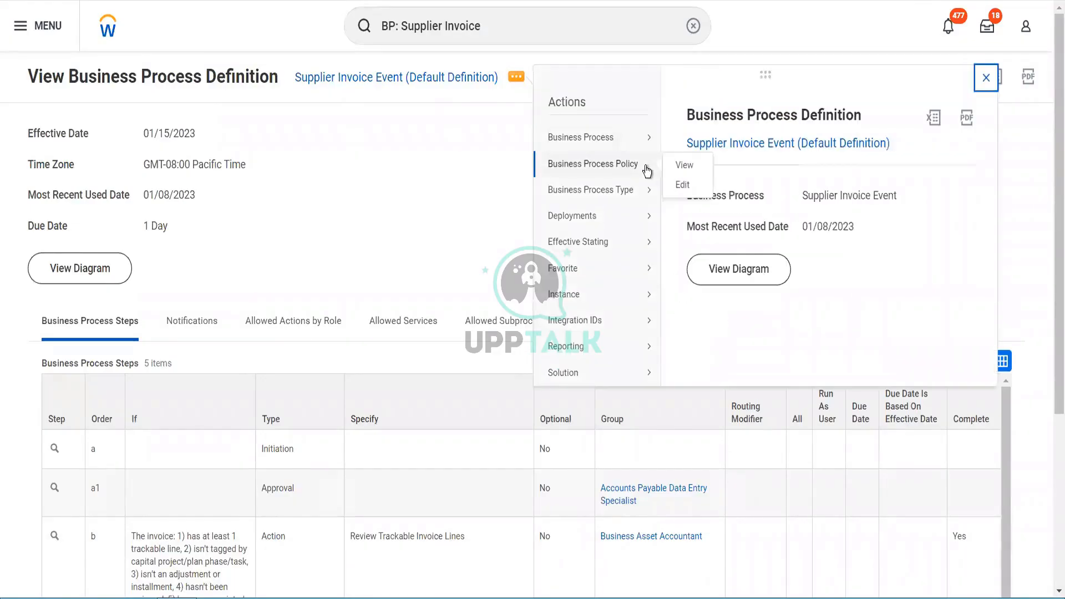
{"action": "left_click", "coordinate": [678, 168]}
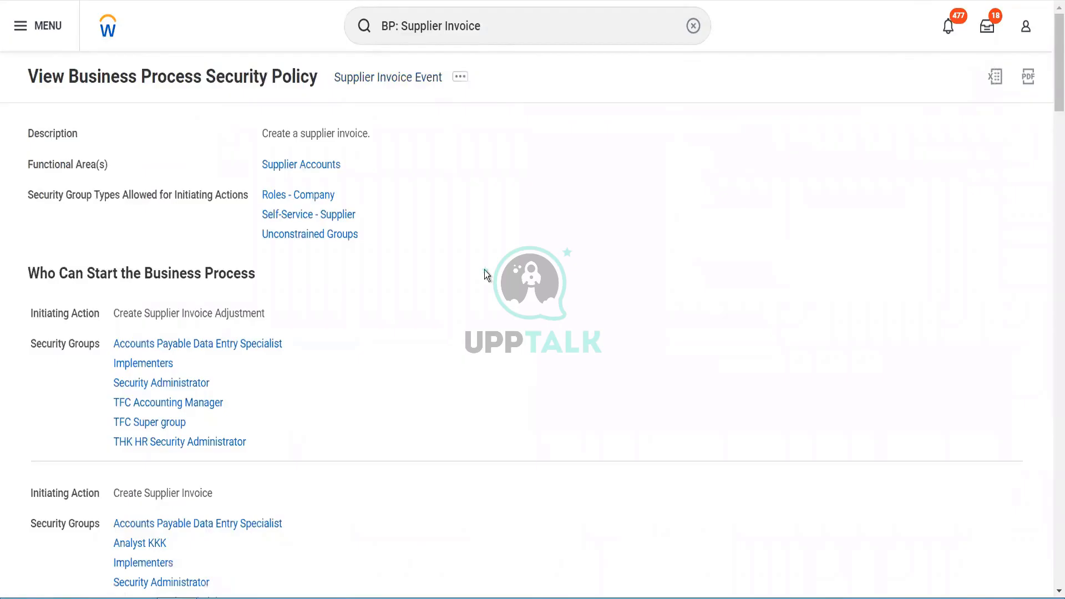
{"action": "scroll", "coordinate": [485, 270], "scroll_direction": "down", "scroll_amount": 3}
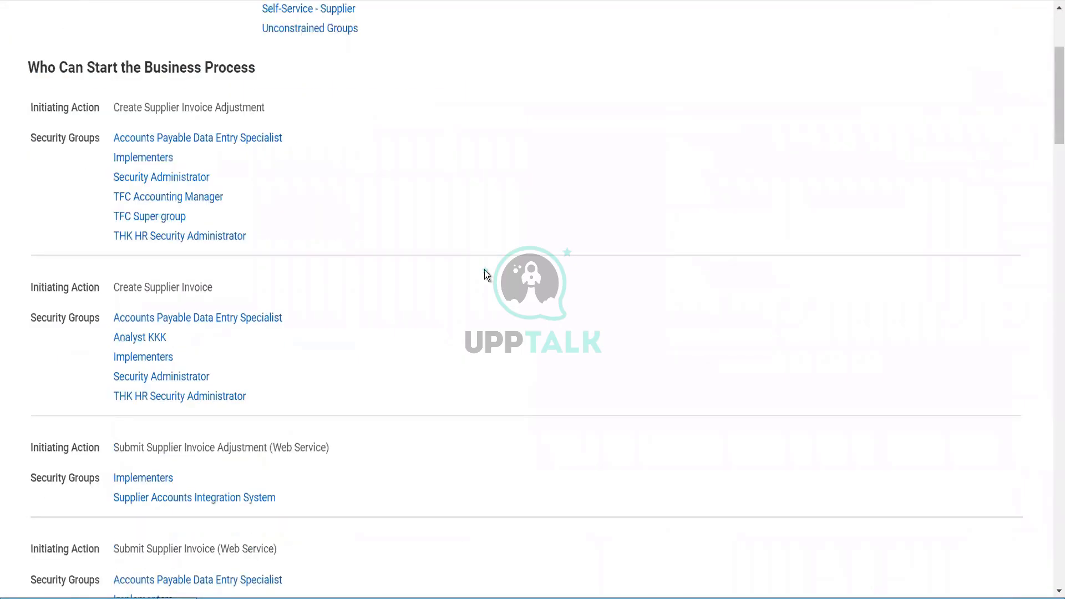
{"action": "mouse_move", "coordinate": [280, 133]}
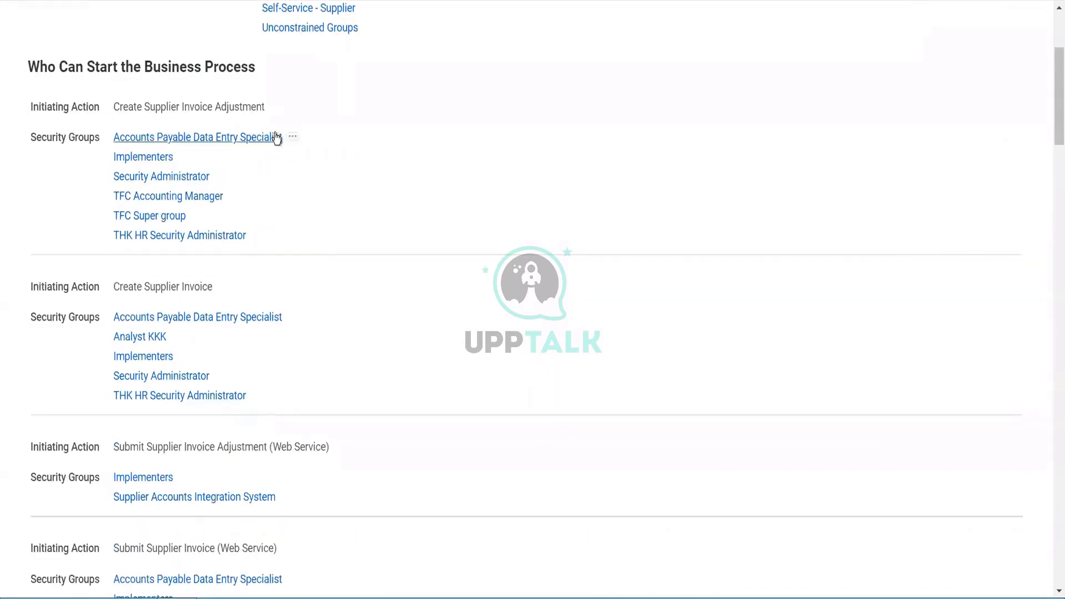
{"action": "scroll", "coordinate": [311, 188], "scroll_direction": "up", "scroll_amount": 3}
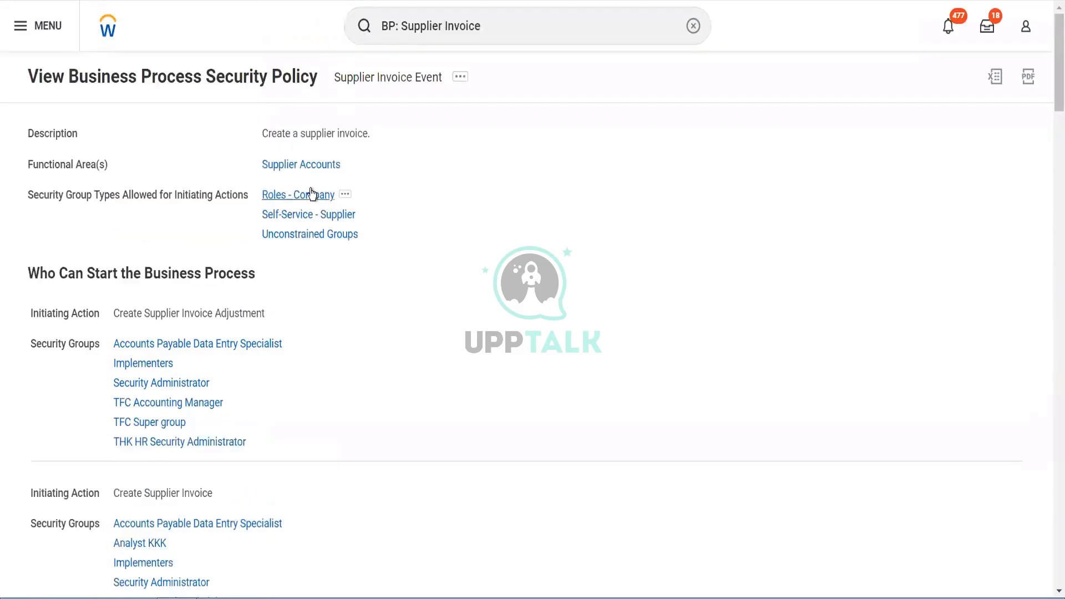
{"action": "scroll", "coordinate": [235, 302], "scroll_direction": "down", "scroll_amount": 2}
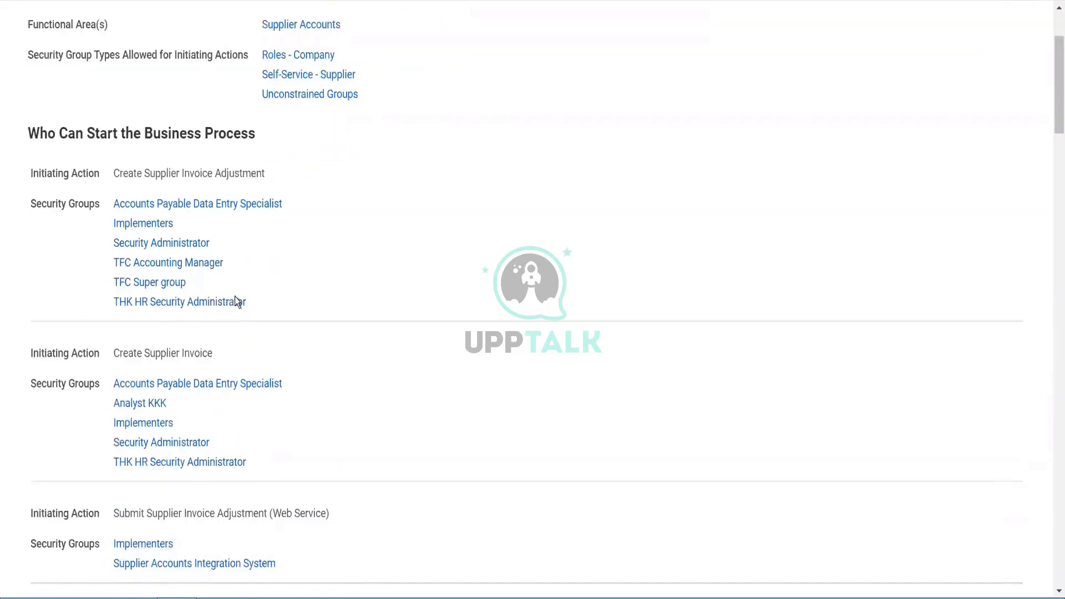
{"action": "scroll", "coordinate": [245, 502], "scroll_direction": "down", "scroll_amount": 2}
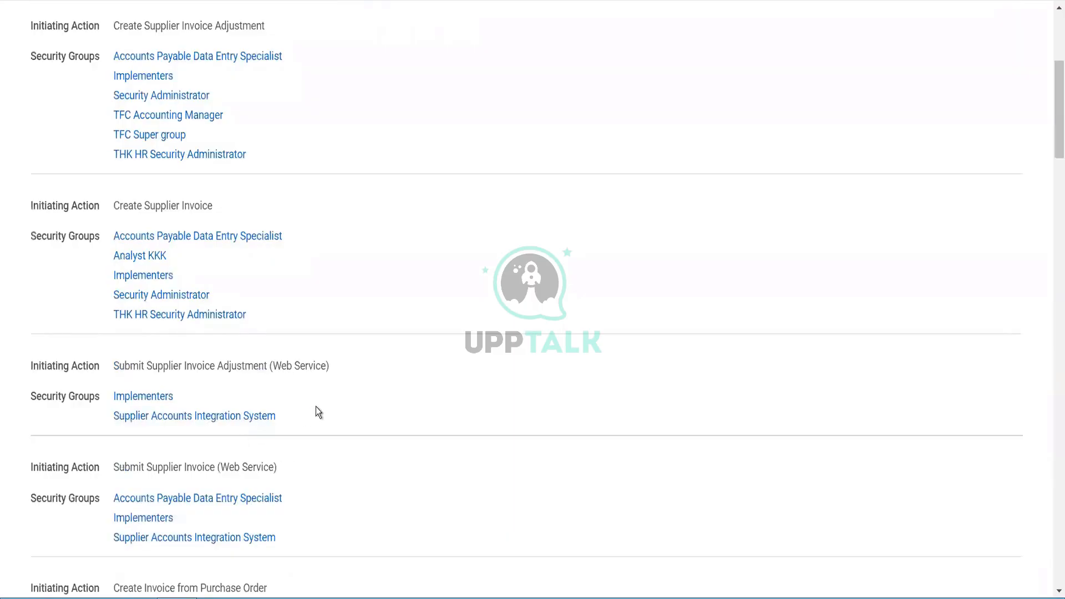
{"action": "scroll", "coordinate": [329, 499], "scroll_direction": "down", "scroll_amount": 3}
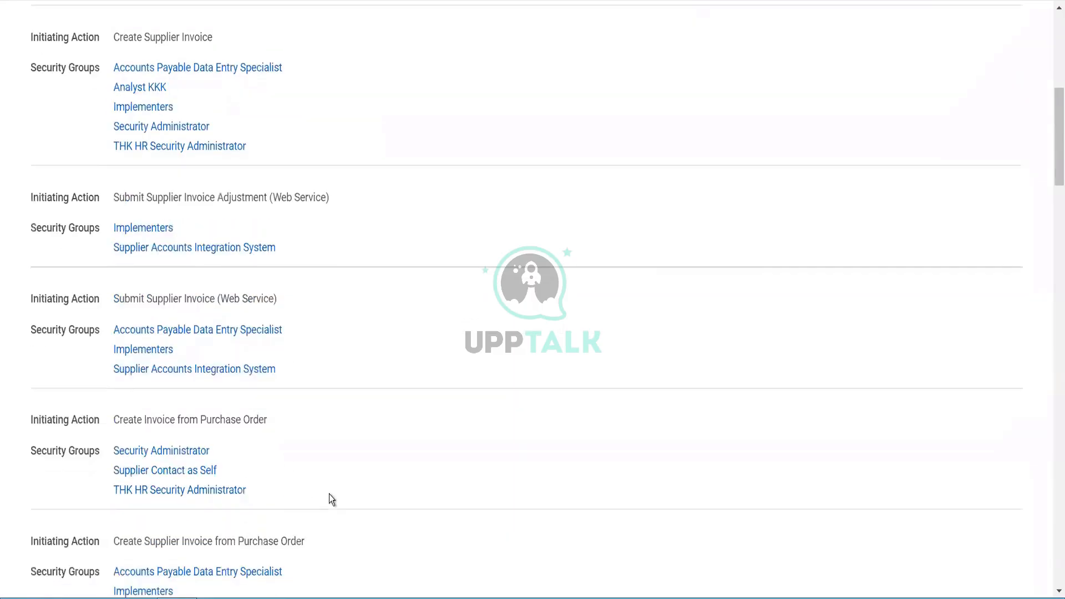
{"action": "scroll", "coordinate": [326, 471], "scroll_direction": "down", "scroll_amount": 3}
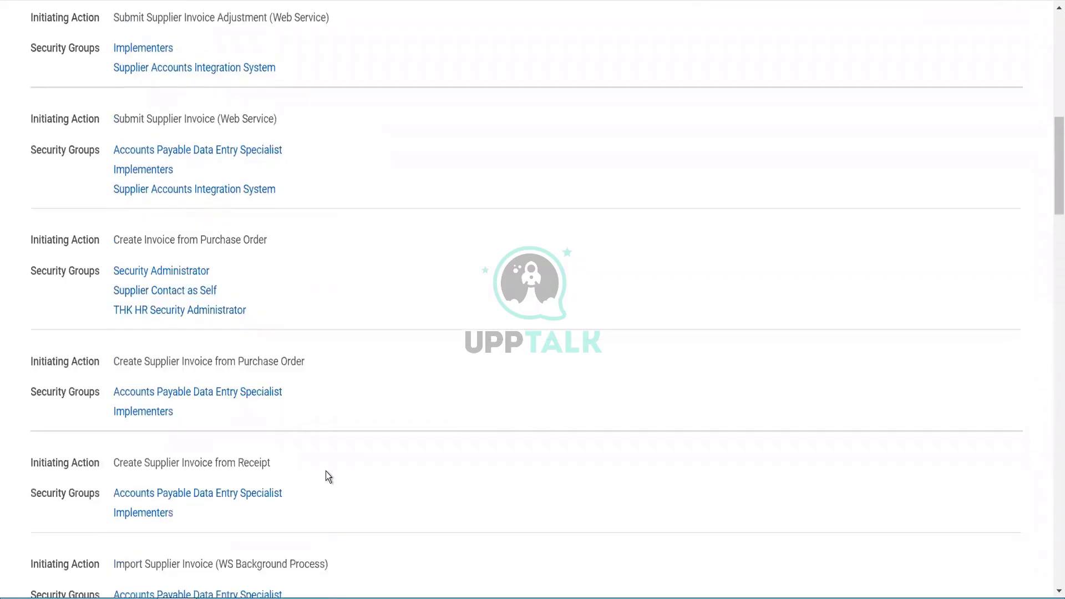
{"action": "scroll", "coordinate": [326, 476], "scroll_direction": "down", "scroll_amount": 1}
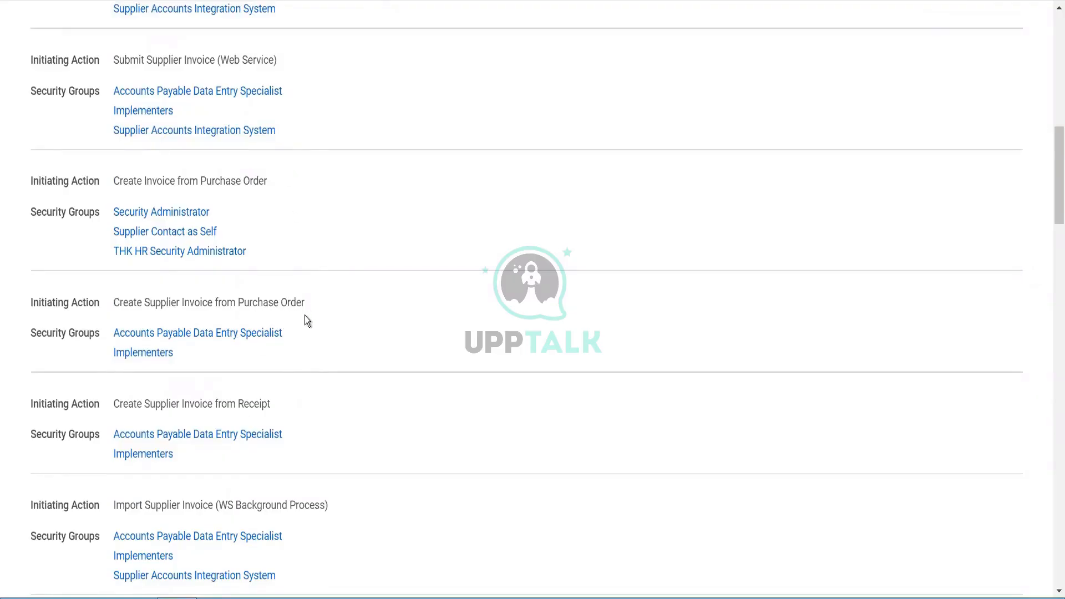
{"action": "mouse_move", "coordinate": [289, 413]}
{"action": "scroll", "coordinate": [289, 414], "scroll_direction": "down", "scroll_amount": 2}
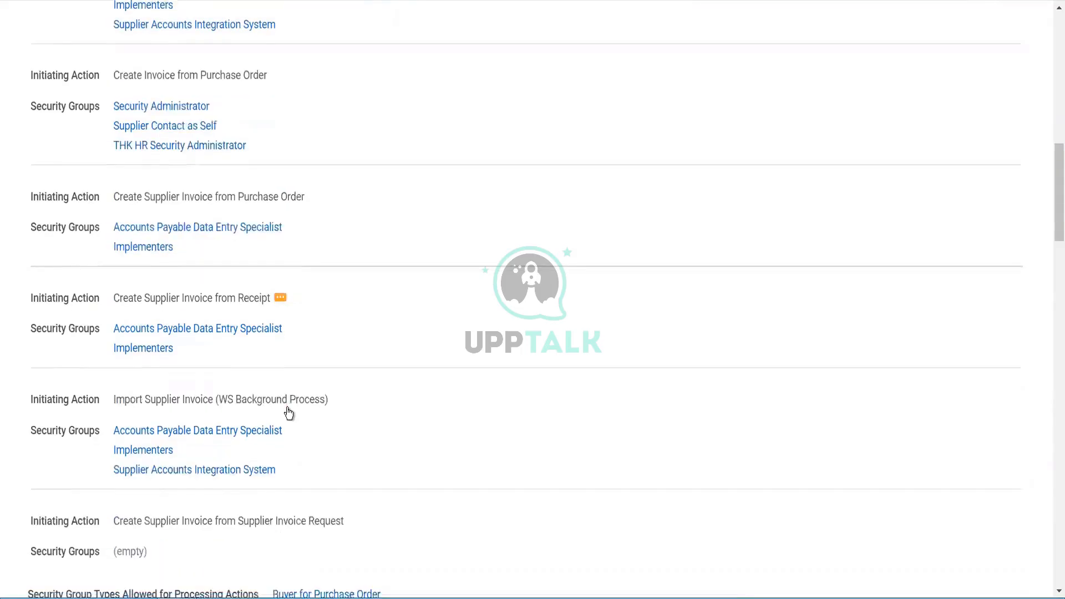
- Examine which security groups can do action steps and actions on the entire supplier invoice business process
{"action": "scroll", "coordinate": [289, 413], "scroll_direction": "down", "scroll_amount": 7}
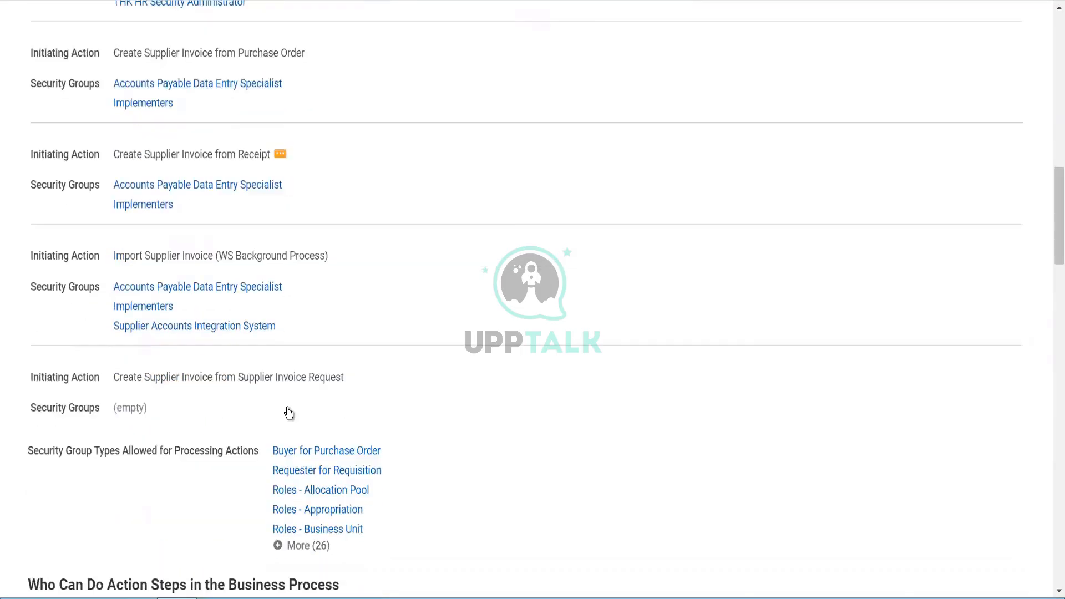
{"action": "scroll", "coordinate": [288, 408], "scroll_direction": "down", "scroll_amount": 1}
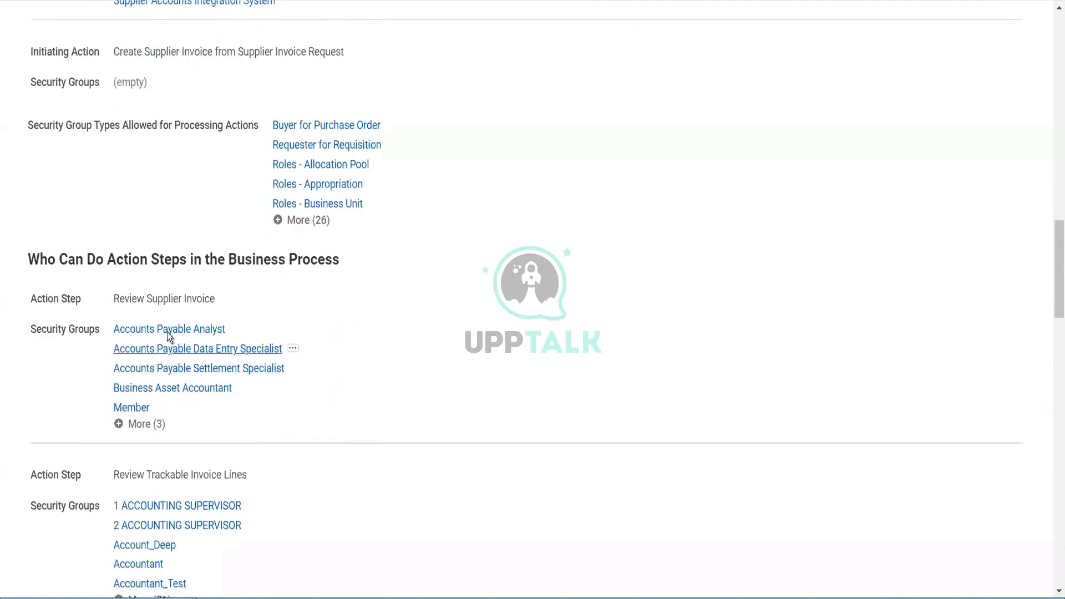
{"action": "scroll", "coordinate": [196, 426], "scroll_direction": "down", "scroll_amount": 2}
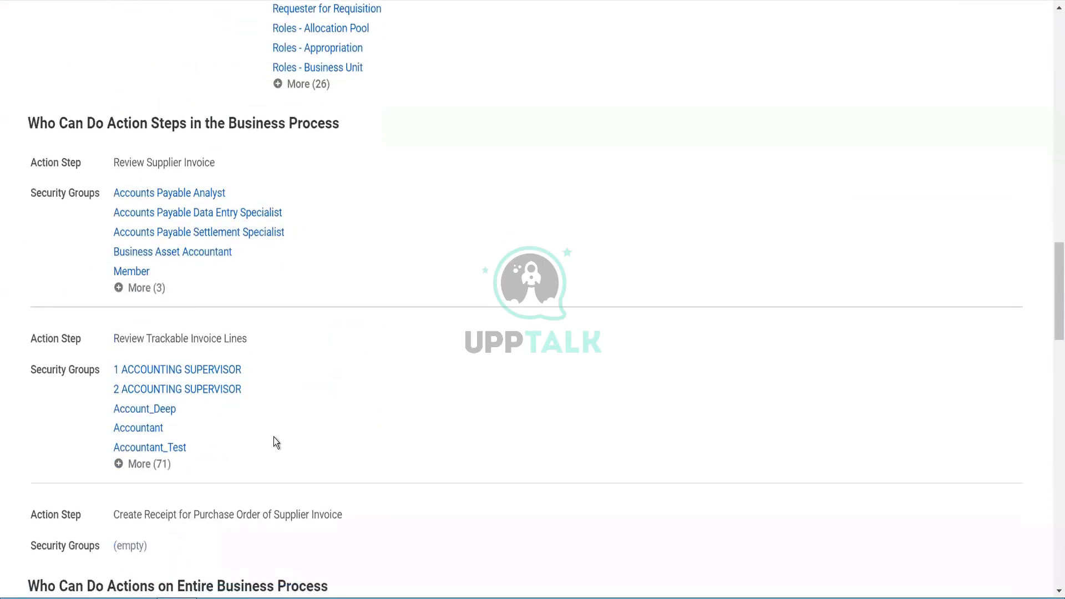
{"action": "scroll", "coordinate": [274, 438], "scroll_direction": "down", "scroll_amount": 2}
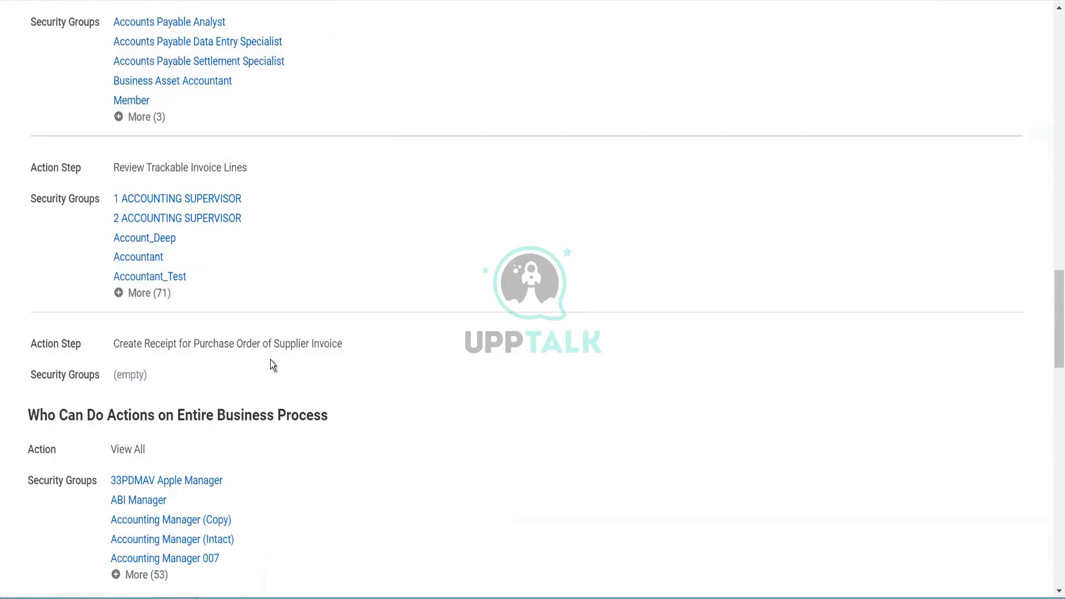
{"action": "scroll", "coordinate": [273, 367], "scroll_direction": "down", "scroll_amount": 2}
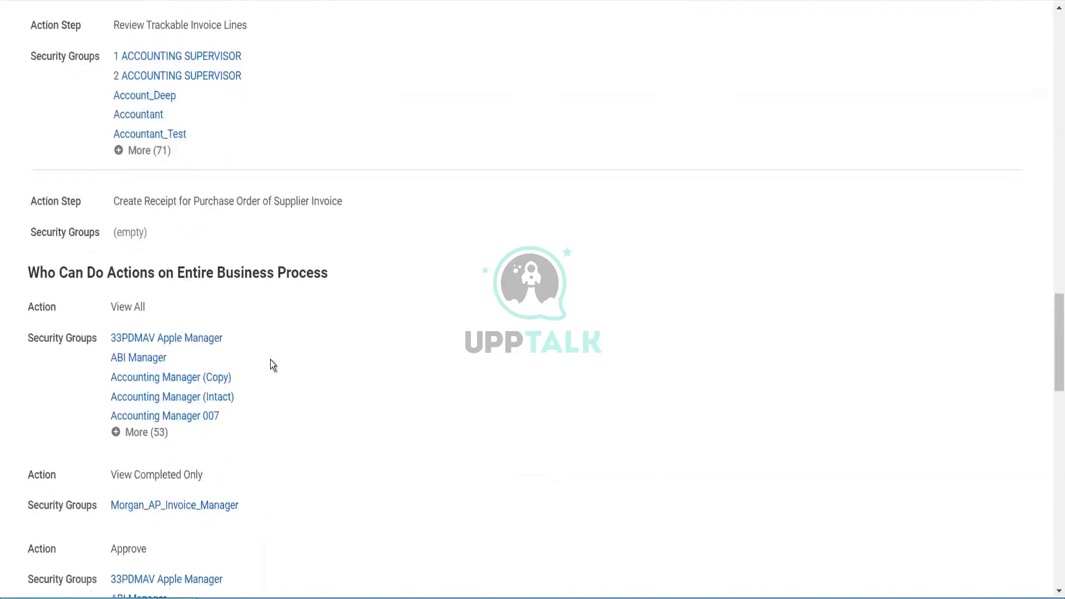
{"action": "scroll", "coordinate": [271, 360], "scroll_direction": "down", "scroll_amount": 1}
{"action": "scroll", "coordinate": [273, 365], "scroll_direction": "down", "scroll_amount": 2}
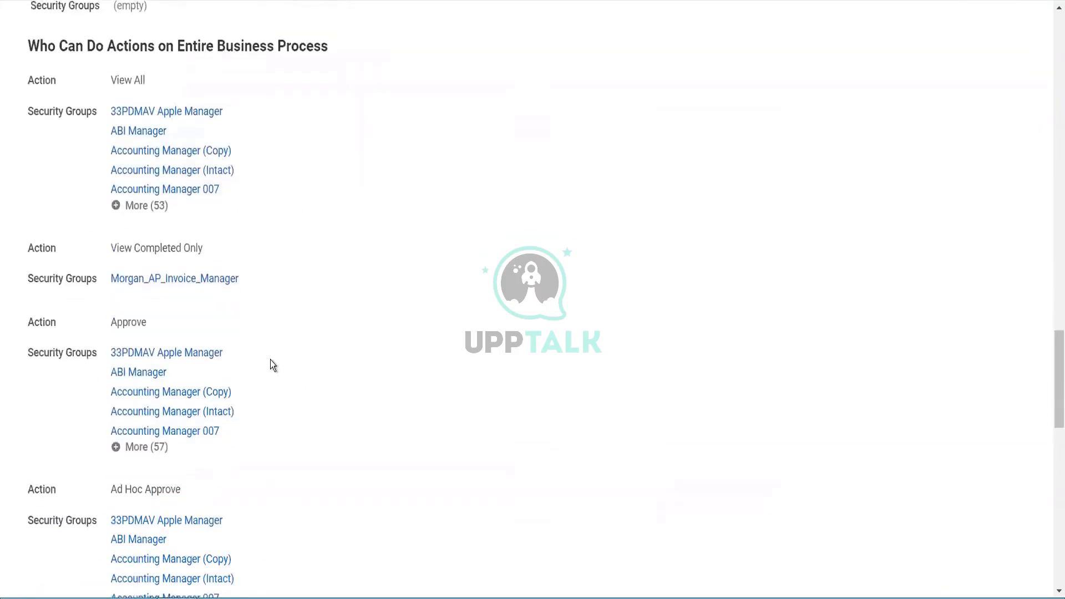
{"action": "scroll", "coordinate": [272, 365], "scroll_direction": "down", "scroll_amount": 4}
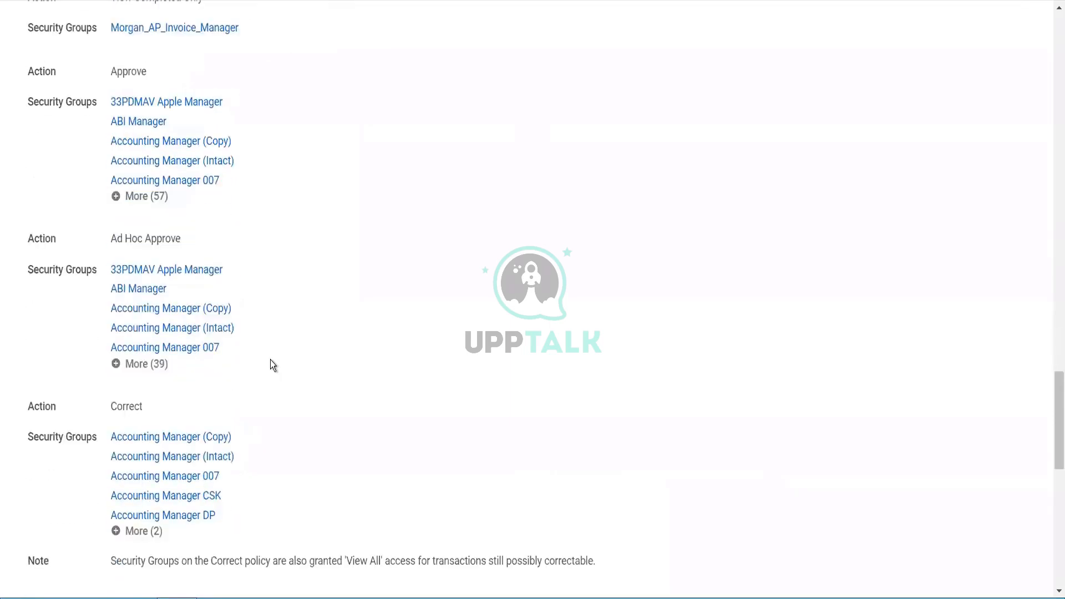
{"action": "scroll", "coordinate": [273, 365], "scroll_direction": "down", "scroll_amount": 4}
{"action": "scroll", "coordinate": [271, 360], "scroll_direction": "up", "scroll_amount": 20}
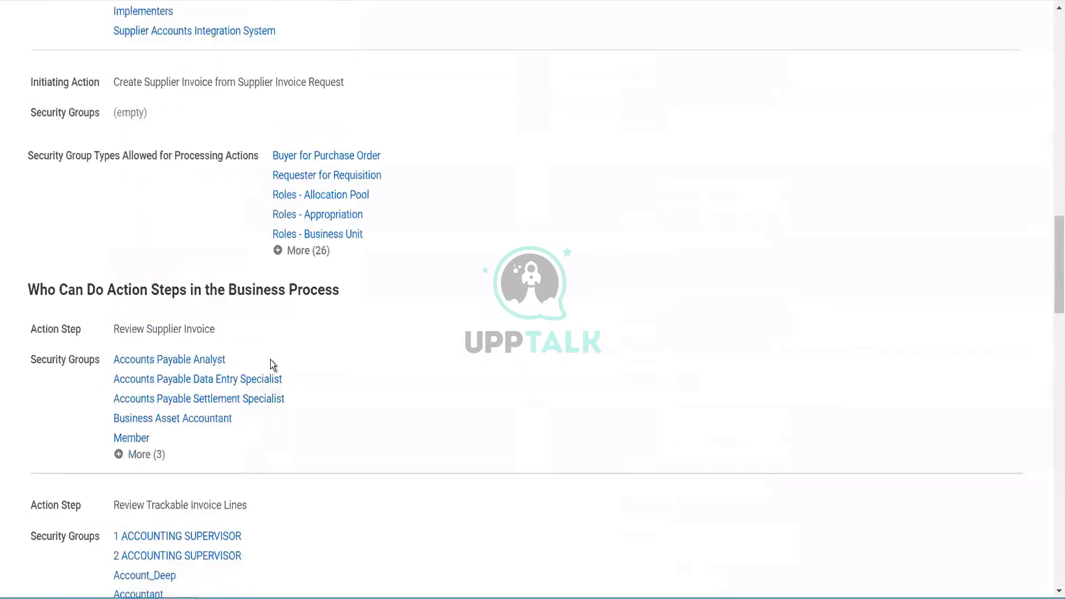
{"action": "scroll", "coordinate": [513, 85], "scroll_direction": "up", "scroll_amount": 12}
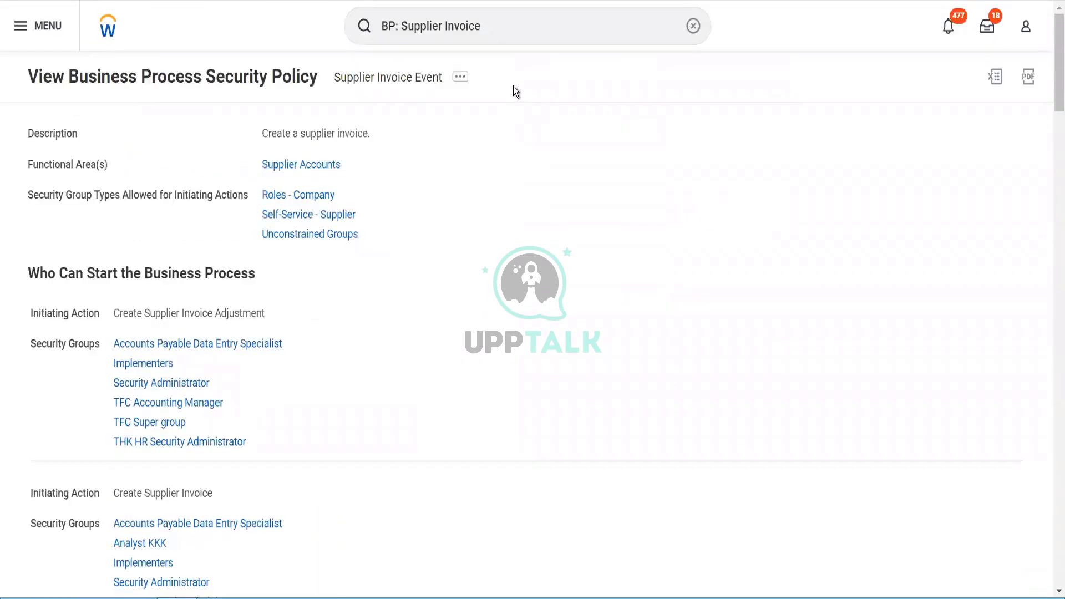
- Search for "cr supp invoice" and open the Create Supplier Invoice task
{"action": "double_click", "coordinate": [487, 32]}
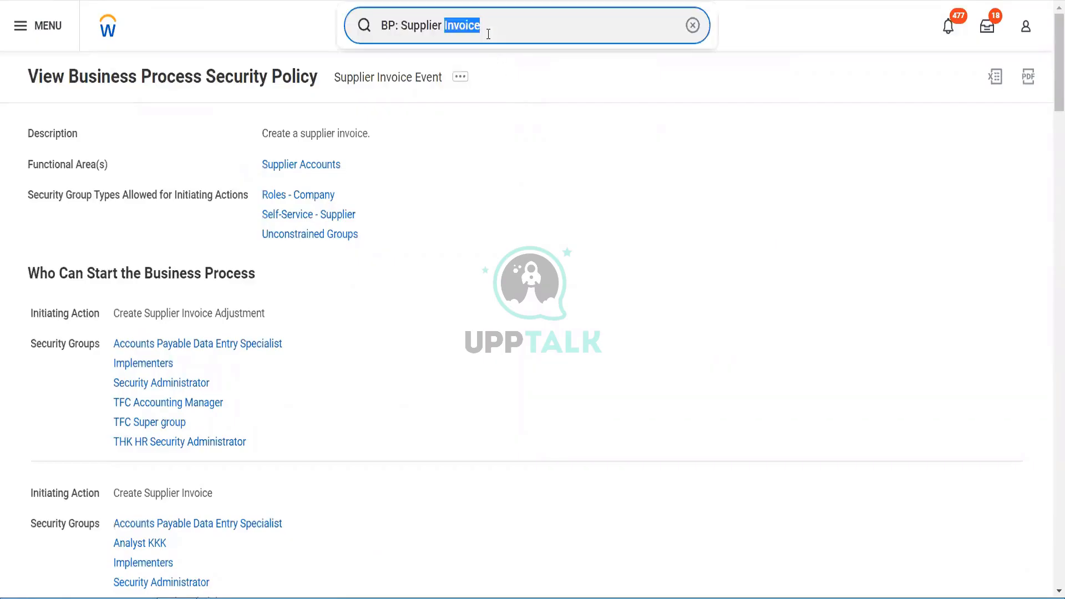
{"action": "left_click", "coordinate": [471, 36]}
{"action": "key", "text": "ctrl+a"}
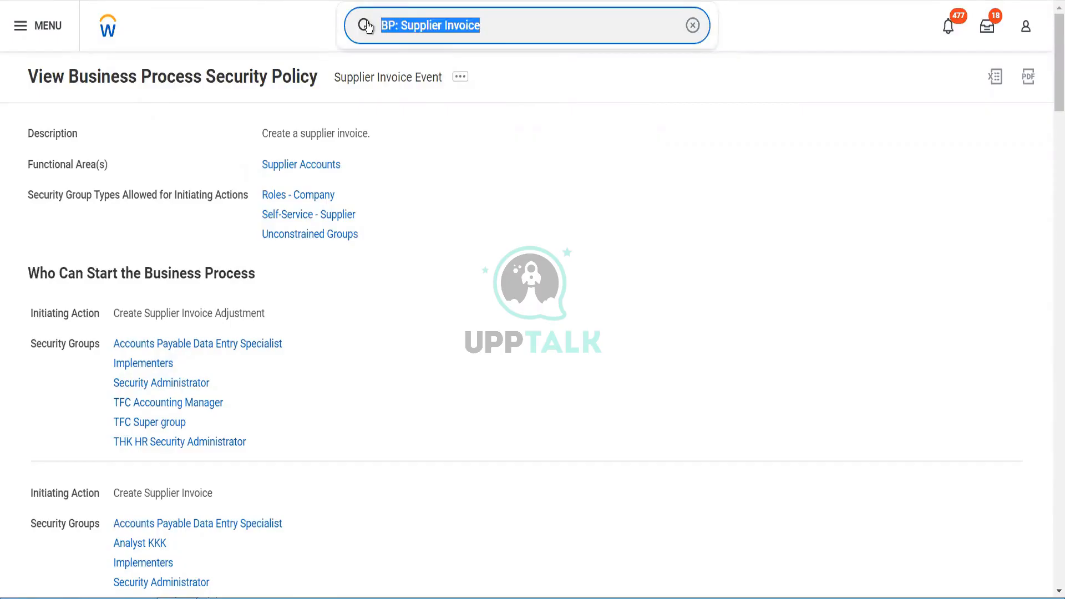
{"action": "type", "text": "cr supp invoice"}
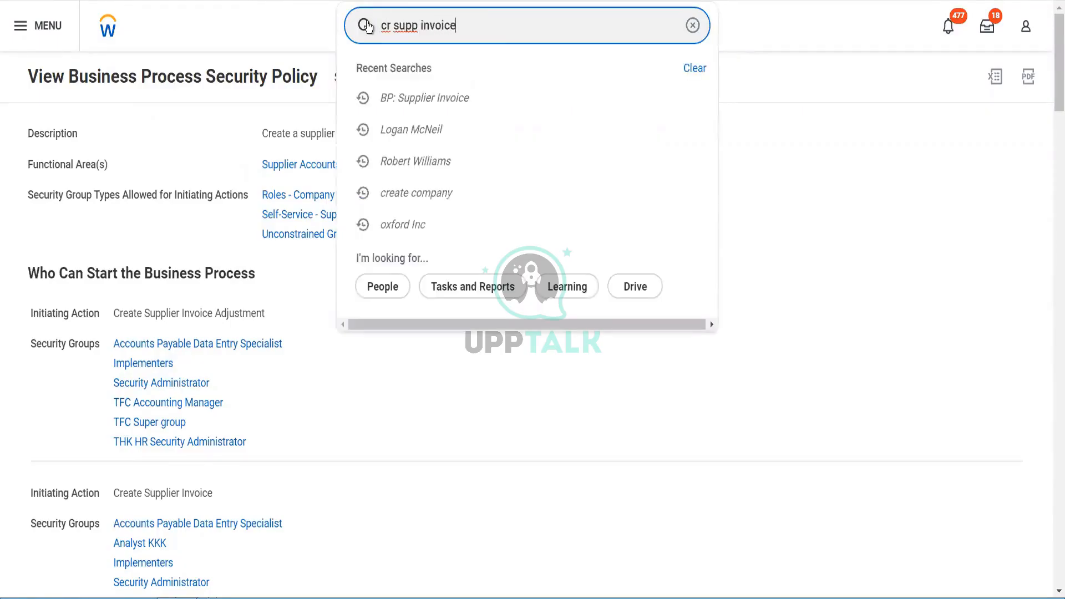
{"action": "key", "text": "Return"}
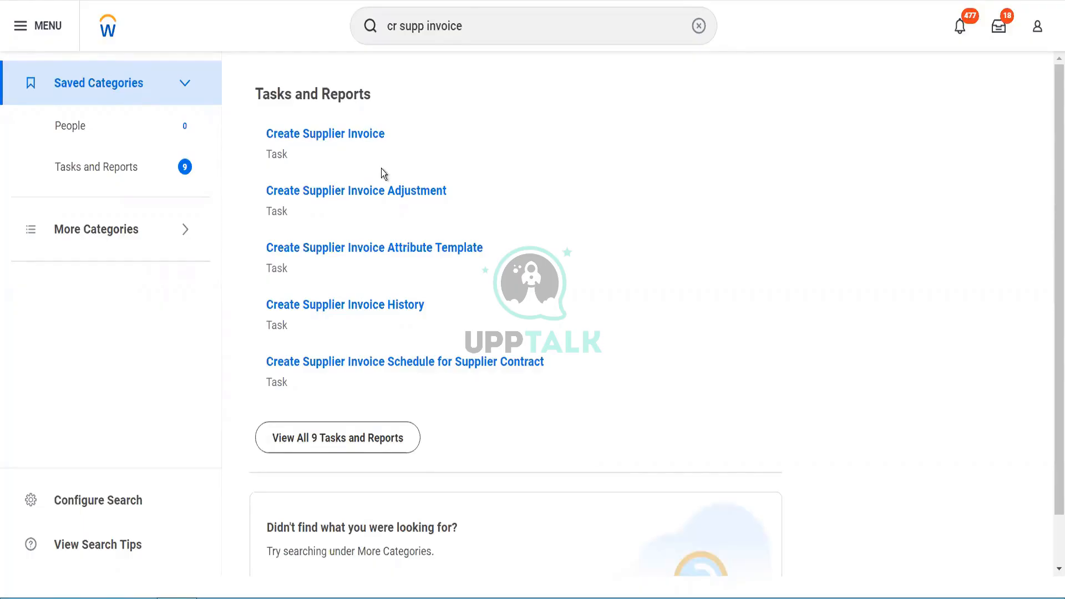
{"action": "left_click", "coordinate": [348, 136]}
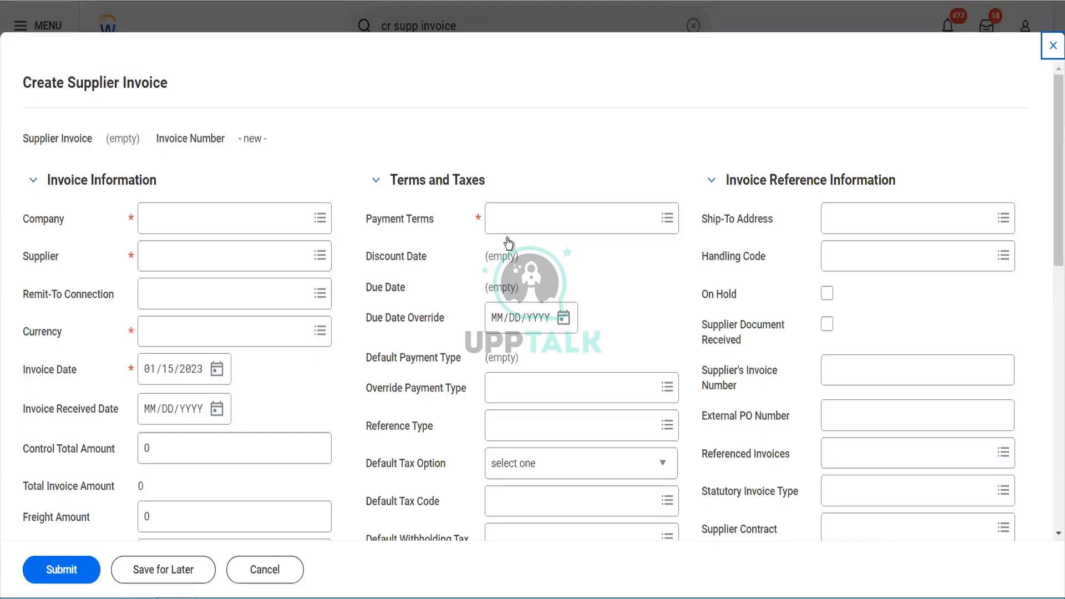
- Try to start the supplier invoice with BGC Blinkit Grocery Delivery as company, examining the invoice date alerts before discarding the form
{"action": "left_click", "coordinate": [242, 217]}
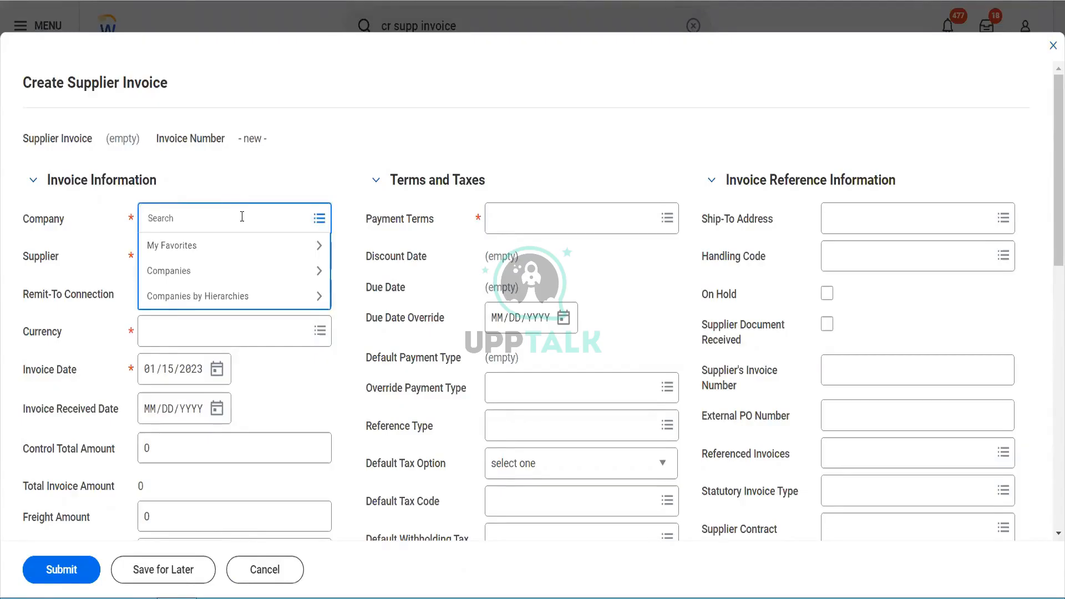
{"action": "type", "text": "bgc"}
{"action": "key", "text": "Return"}
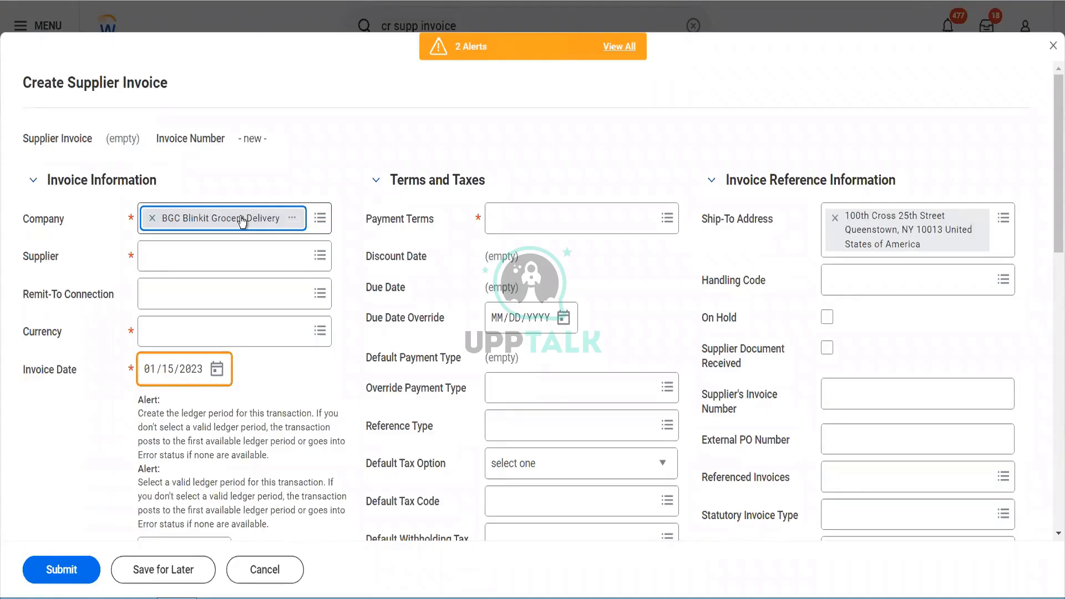
{"action": "left_click", "coordinate": [504, 53]}
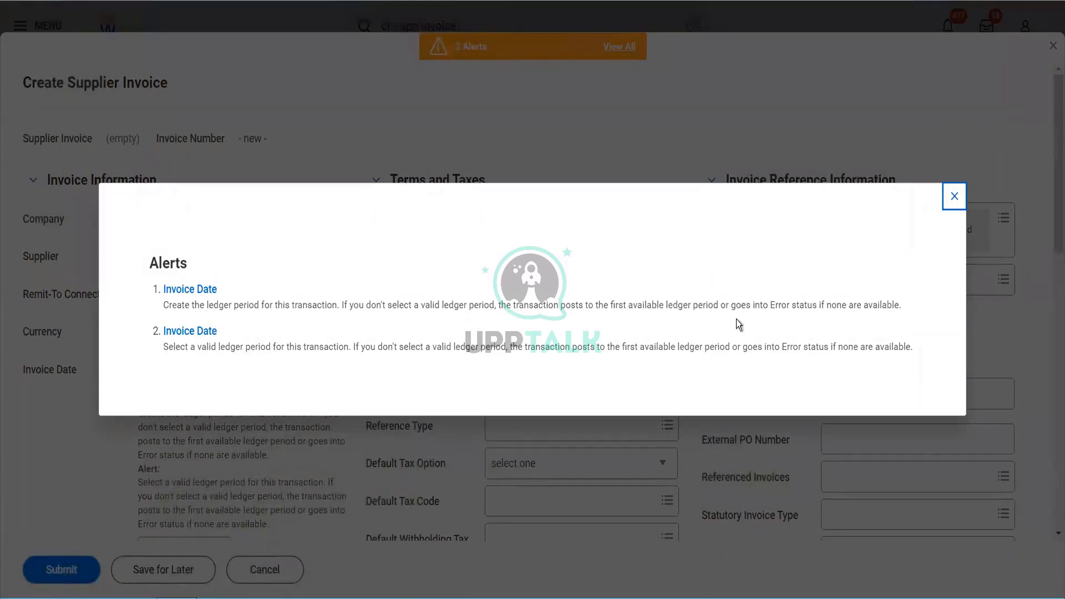
{"action": "left_click", "coordinate": [951, 199]}
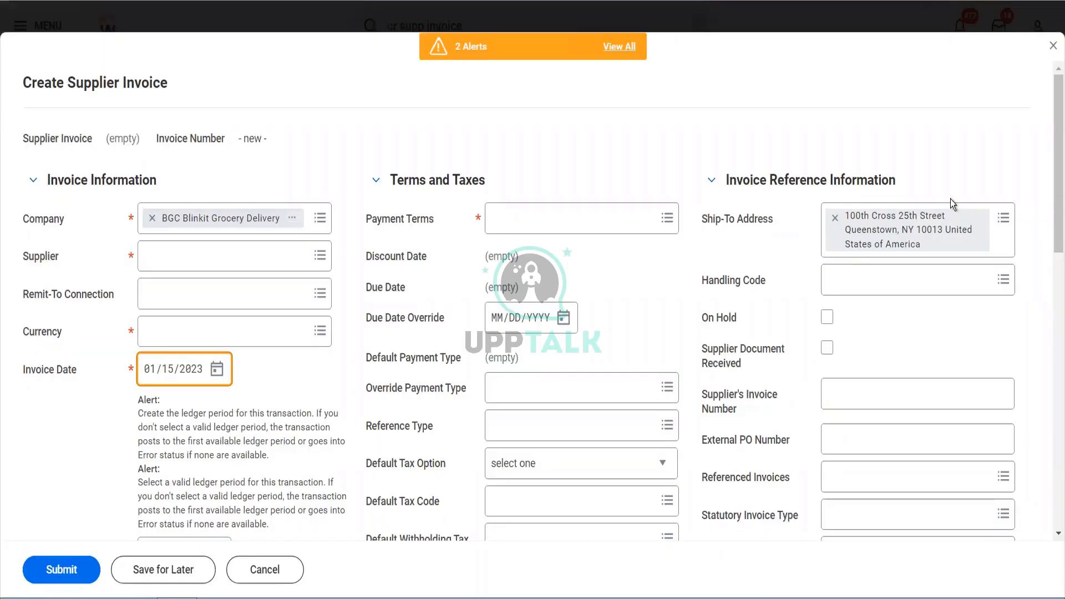
{"action": "left_click", "coordinate": [1052, 51]}
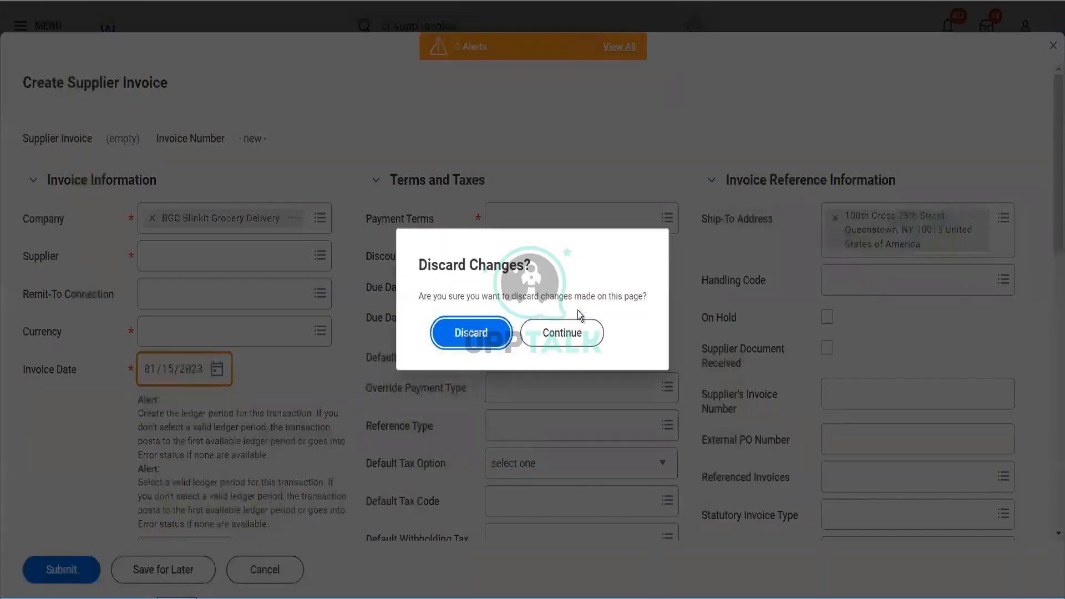
{"action": "left_click", "coordinate": [496, 339]}
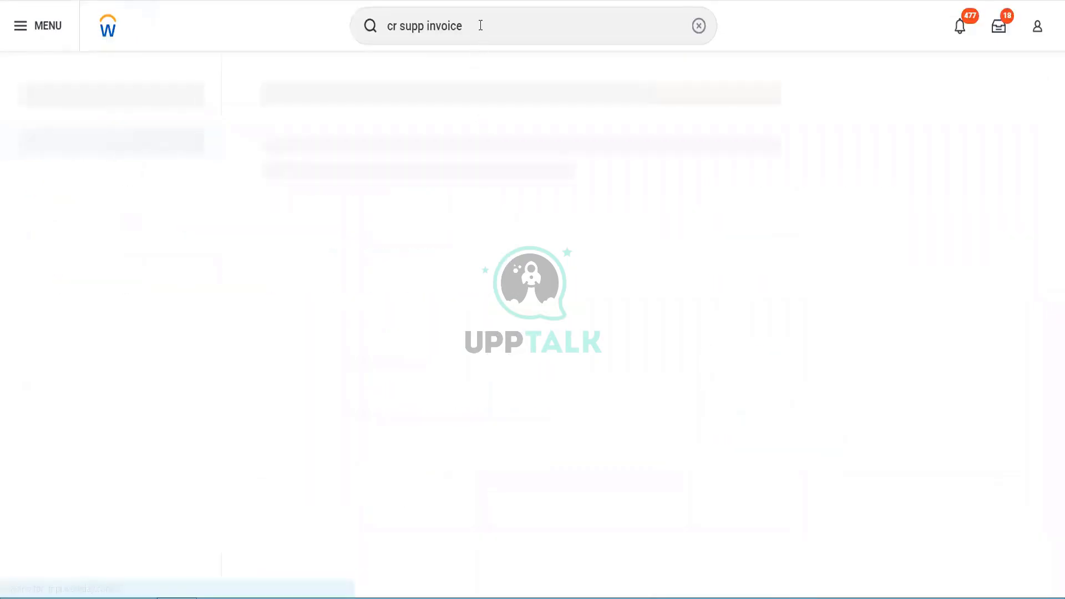
{"action": "left_click_drag", "start_coordinate": [480, 25], "coordinate": [359, 22]}
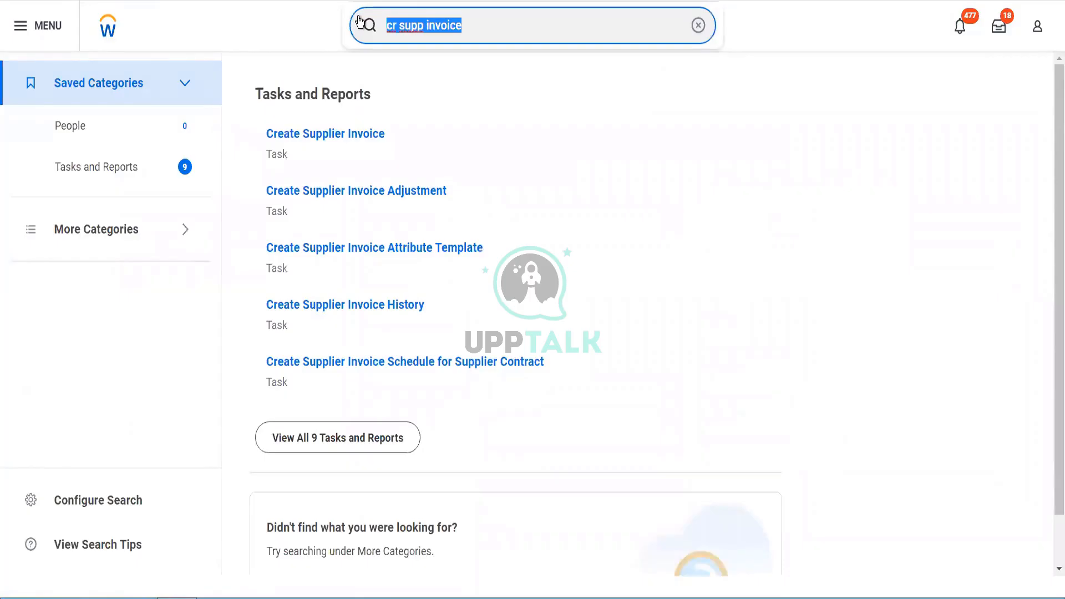
{"action": "type", "text": "mass update "}
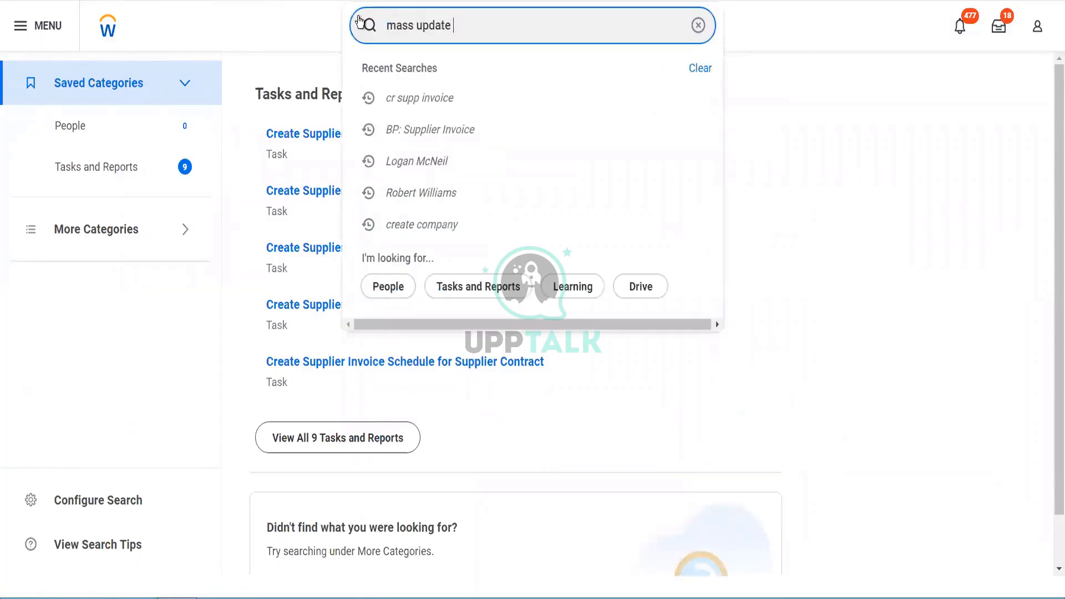
{"action": "type", "text": "ledger"}
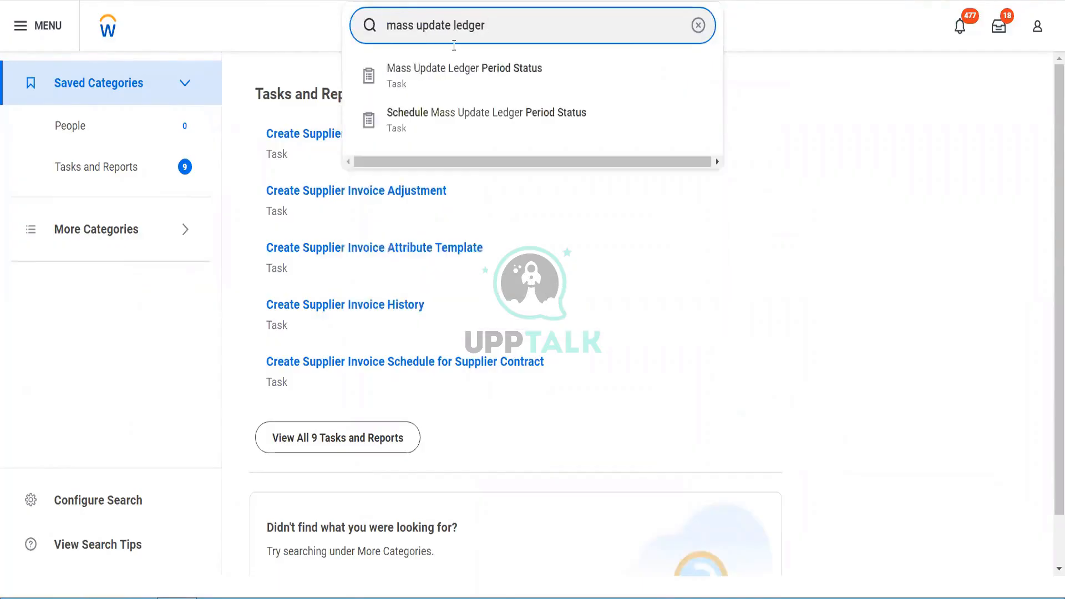
{"action": "left_click", "coordinate": [465, 86]}
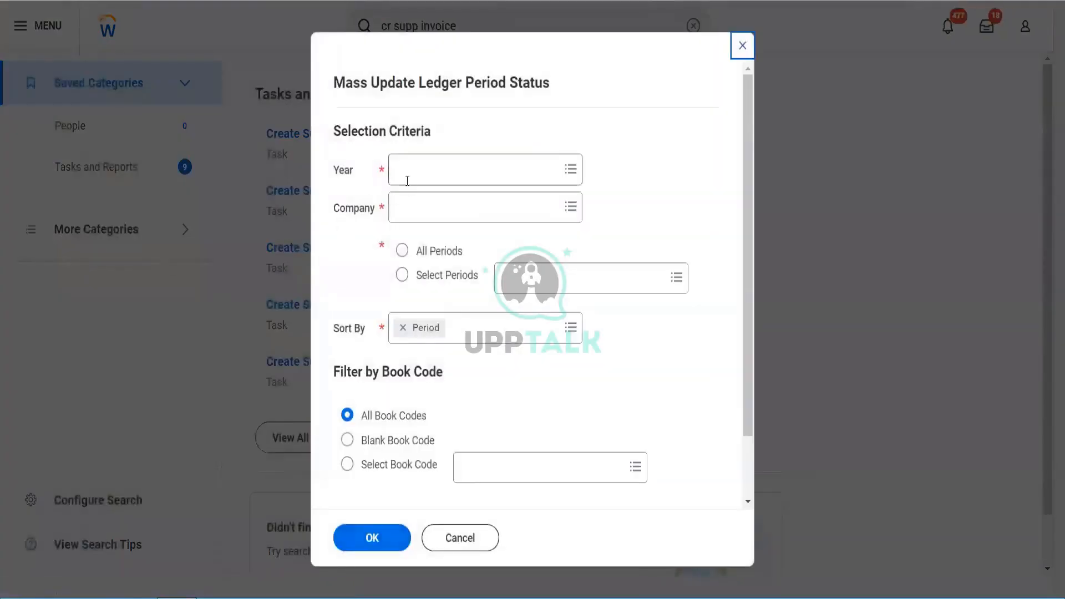
{"action": "left_click", "coordinate": [407, 181]}
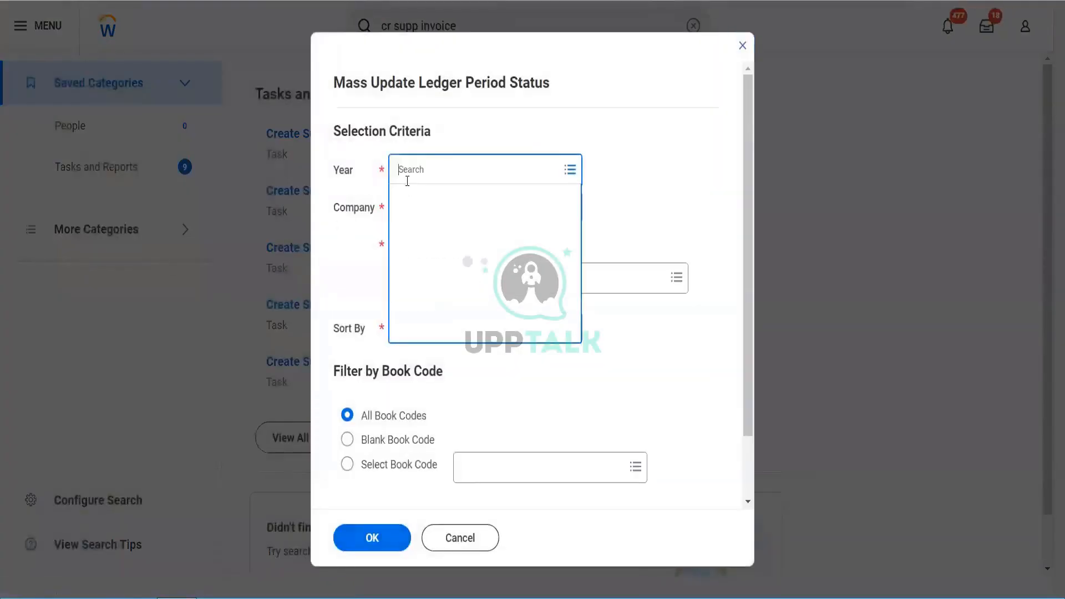
{"action": "type", "text": "2023"}
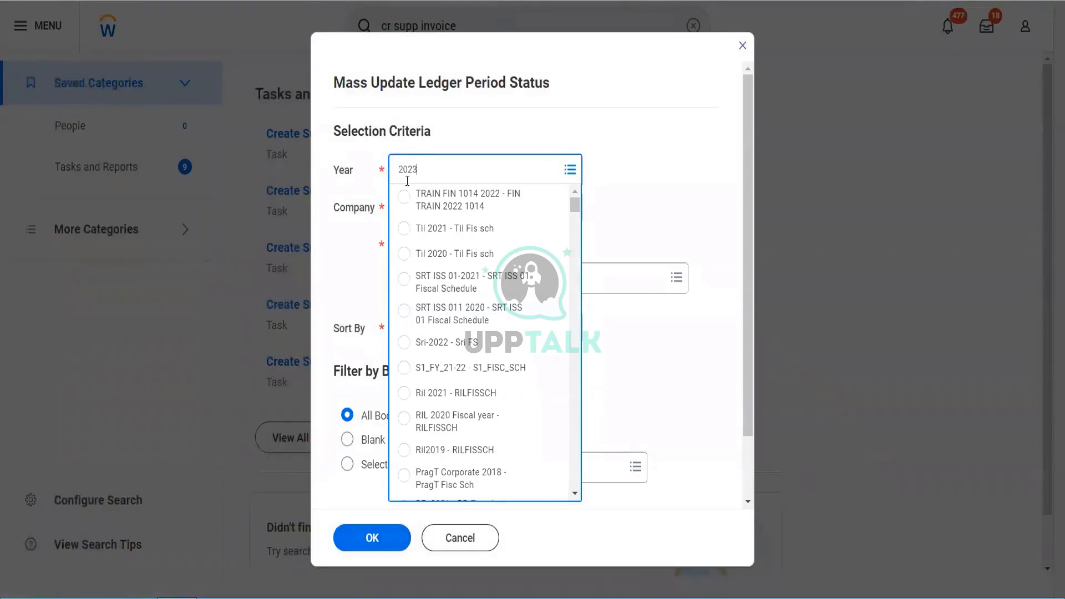
{"action": "key", "text": "Return"}
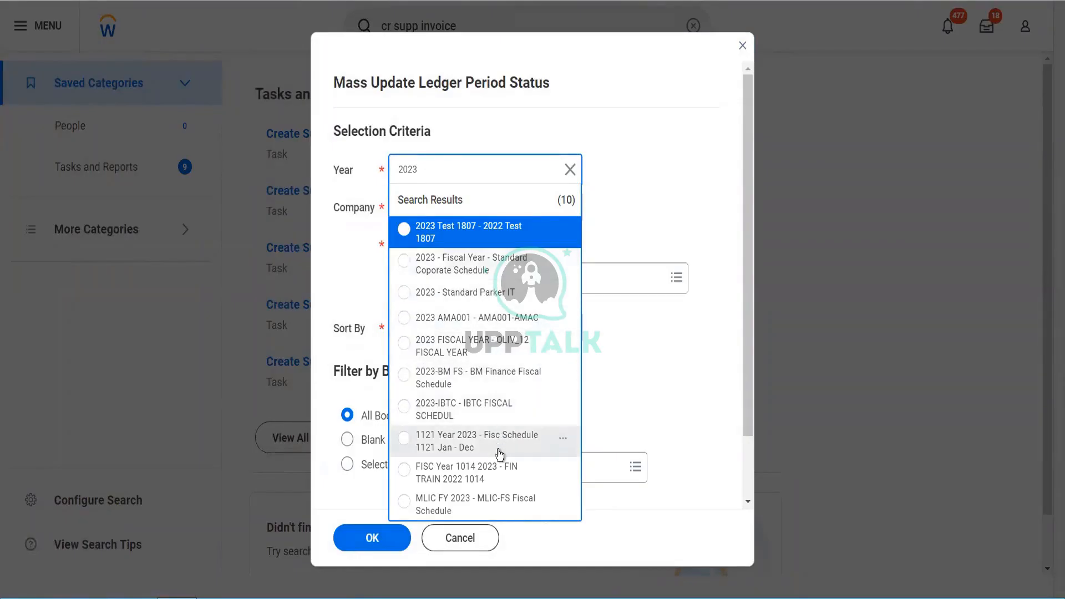
{"action": "left_click", "coordinate": [605, 403]}
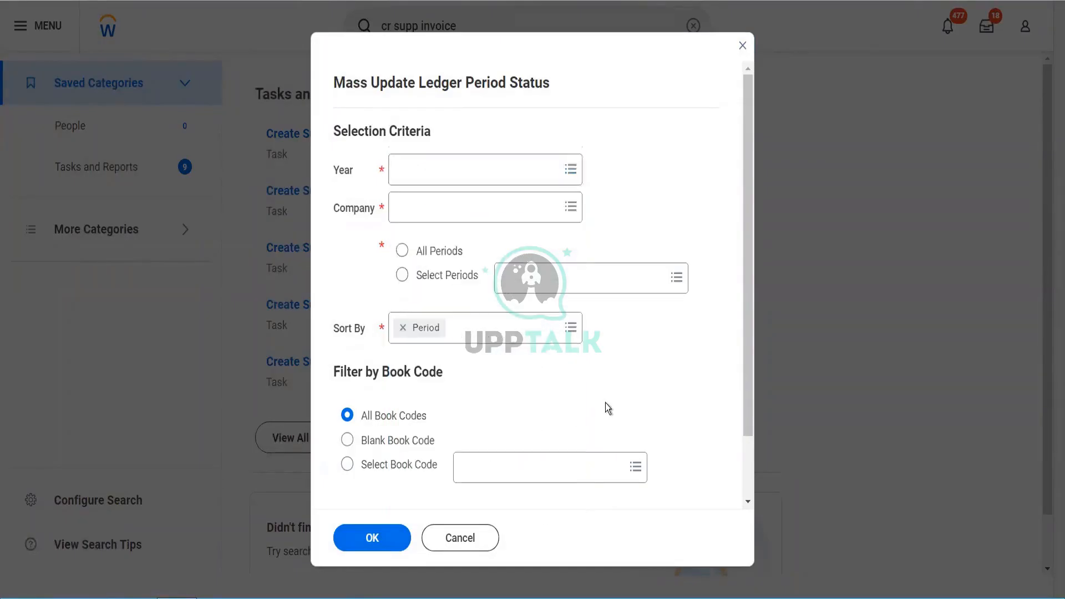
{"action": "left_click", "coordinate": [742, 47]}
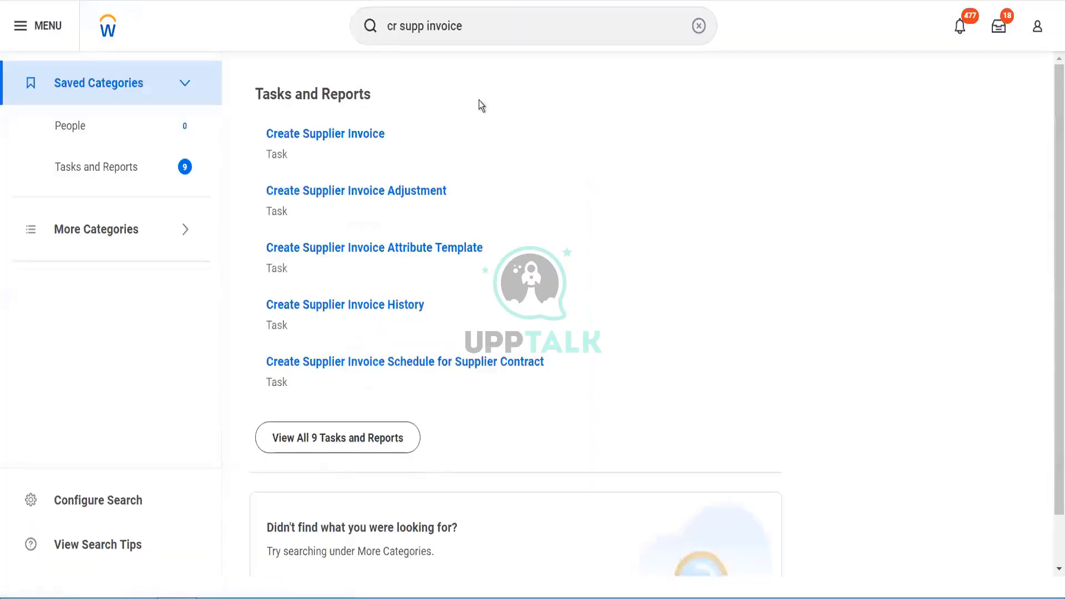
- Search for "BGC" and open the accounting details of the company BGC Blinkit Grocery Delivery for editing
{"action": "left_click", "coordinate": [468, 27]}
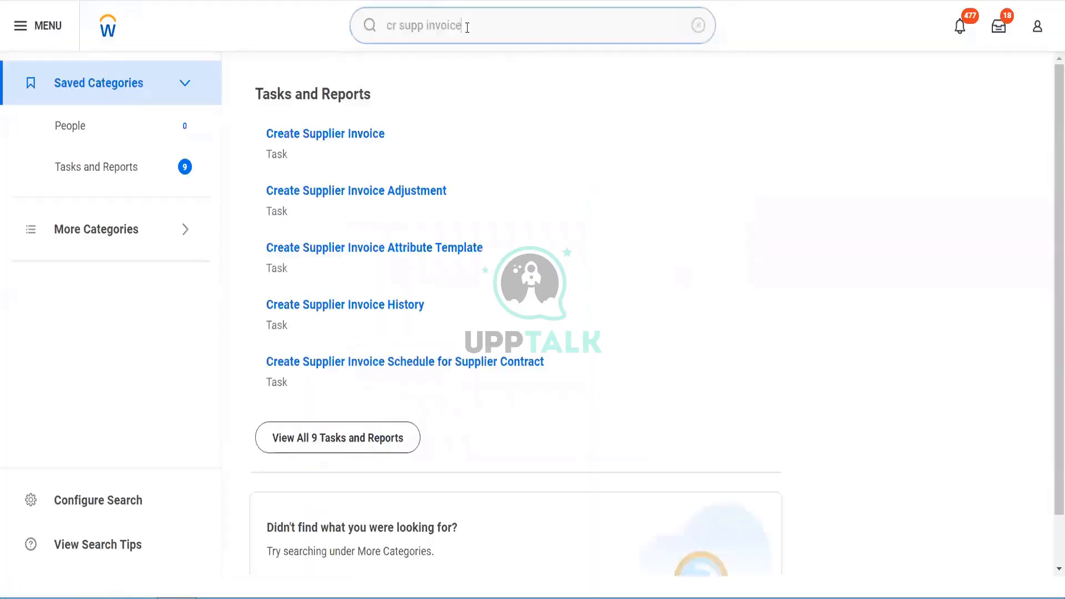
{"action": "left_click", "coordinate": [353, 26]}
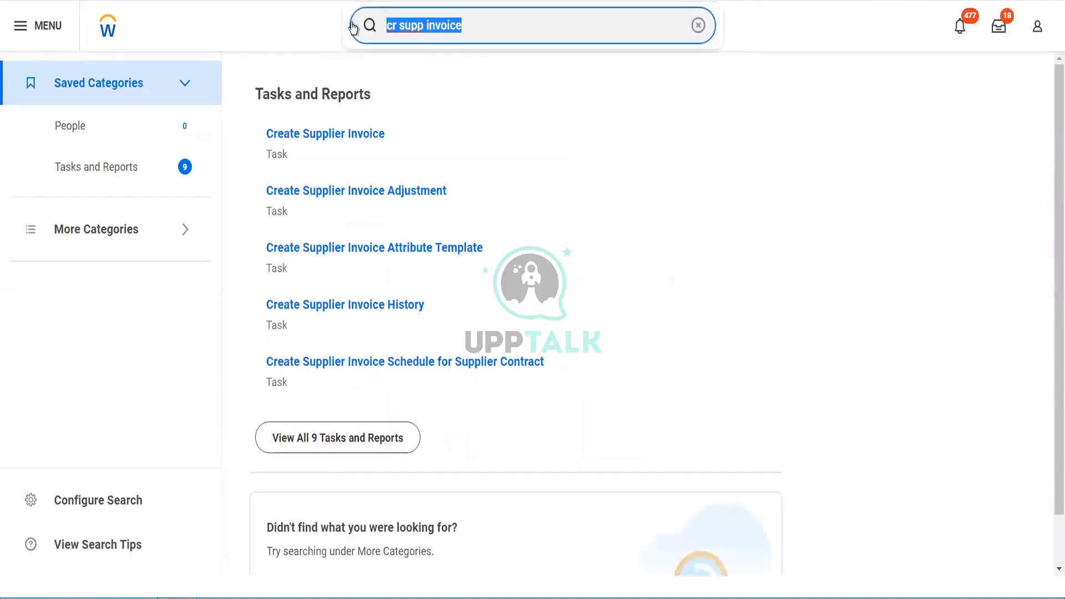
{"action": "type", "text": "BGC"}
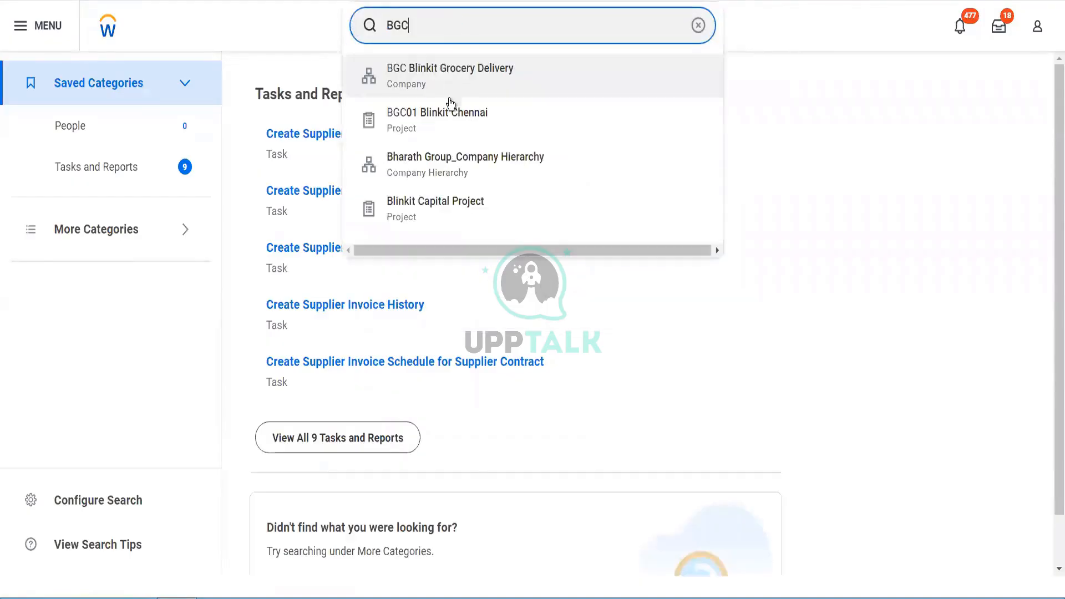
{"action": "left_click", "coordinate": [451, 88]}
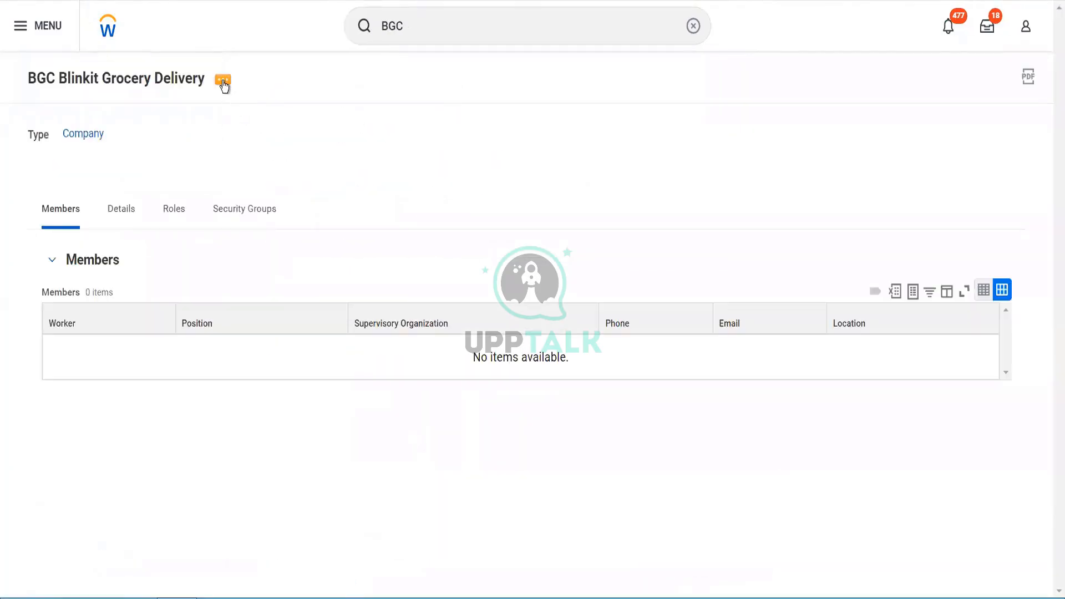
{"action": "left_click", "coordinate": [223, 81]}
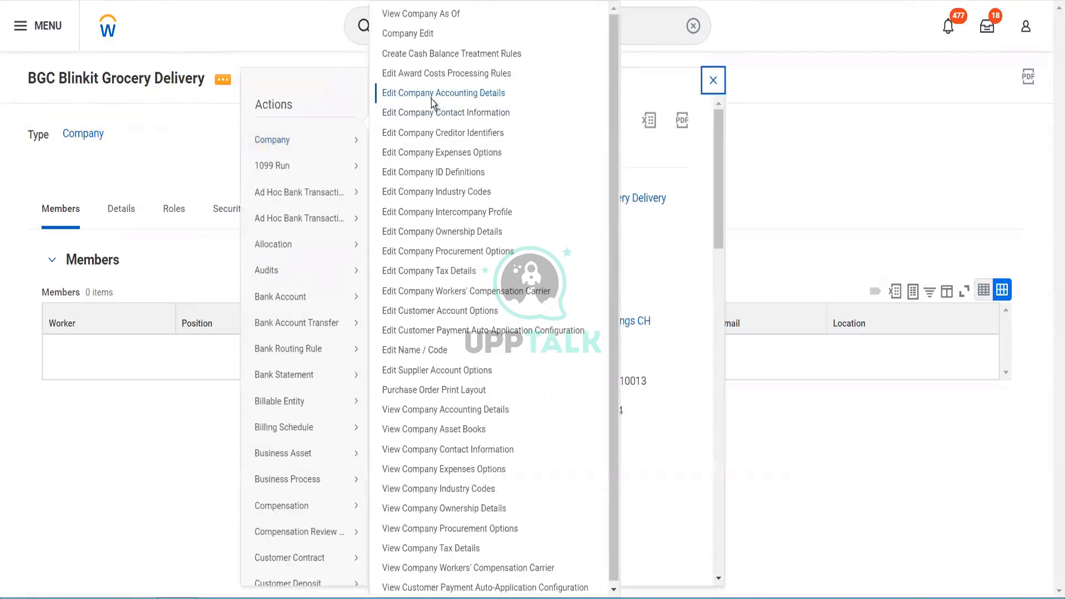
{"action": "left_click", "coordinate": [431, 99]}
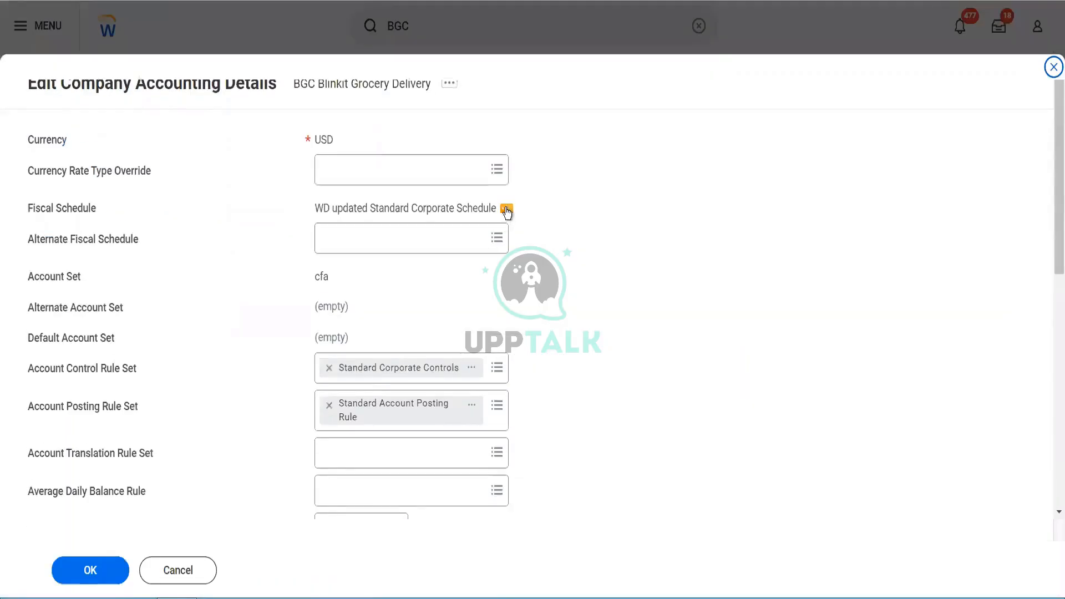
- View the company's fiscal schedule and examine which fiscal years it defines, with their names and start and end dates
{"action": "left_click", "coordinate": [506, 209]}
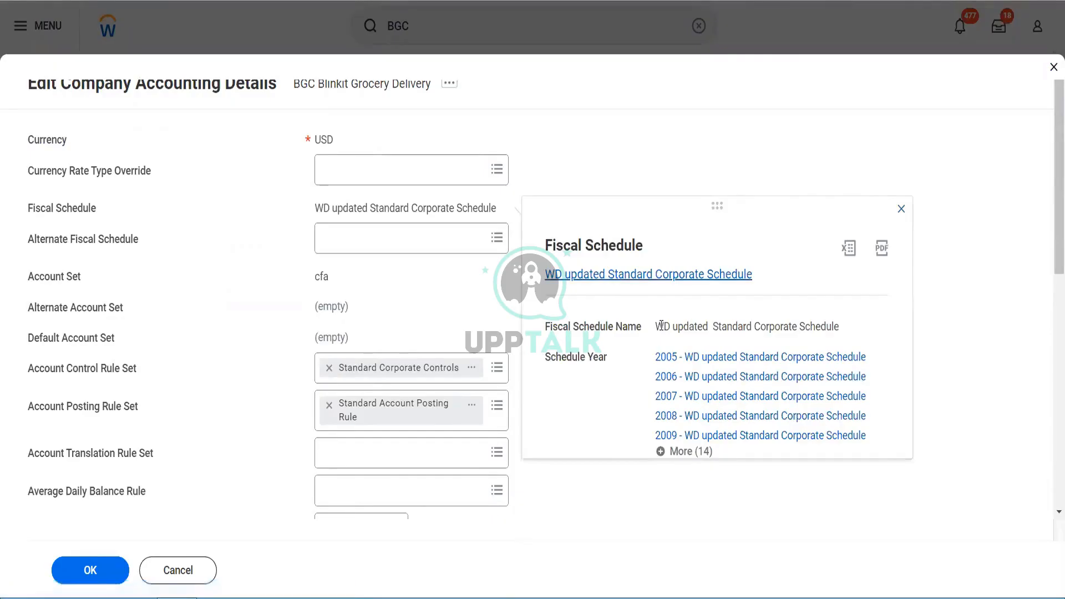
{"action": "scroll", "coordinate": [371, 398], "scroll_direction": "down", "scroll_amount": 5}
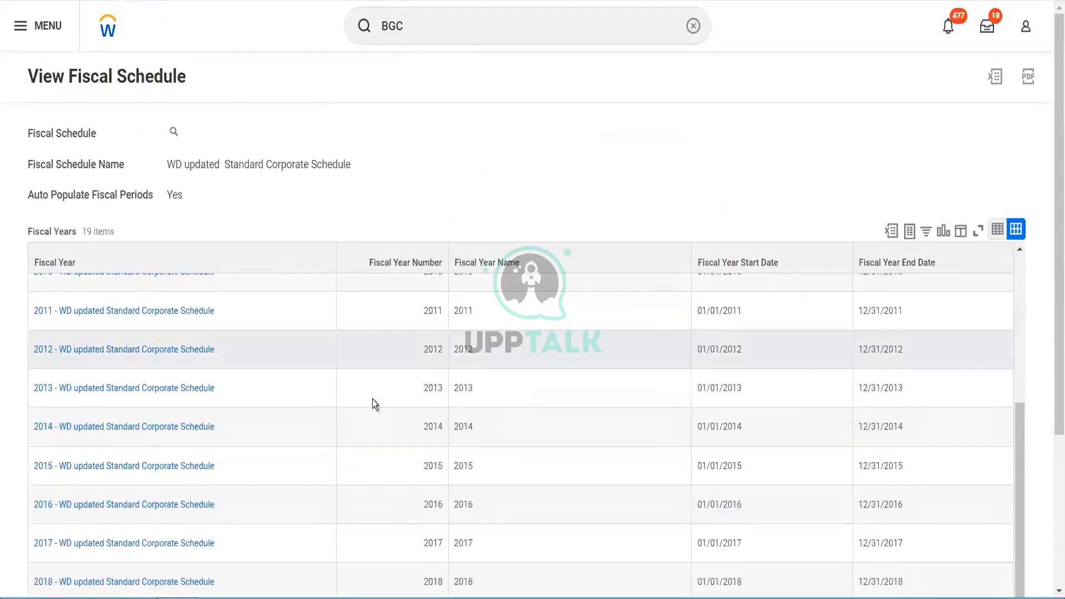
{"action": "scroll", "coordinate": [371, 404], "scroll_direction": "down", "scroll_amount": 4}
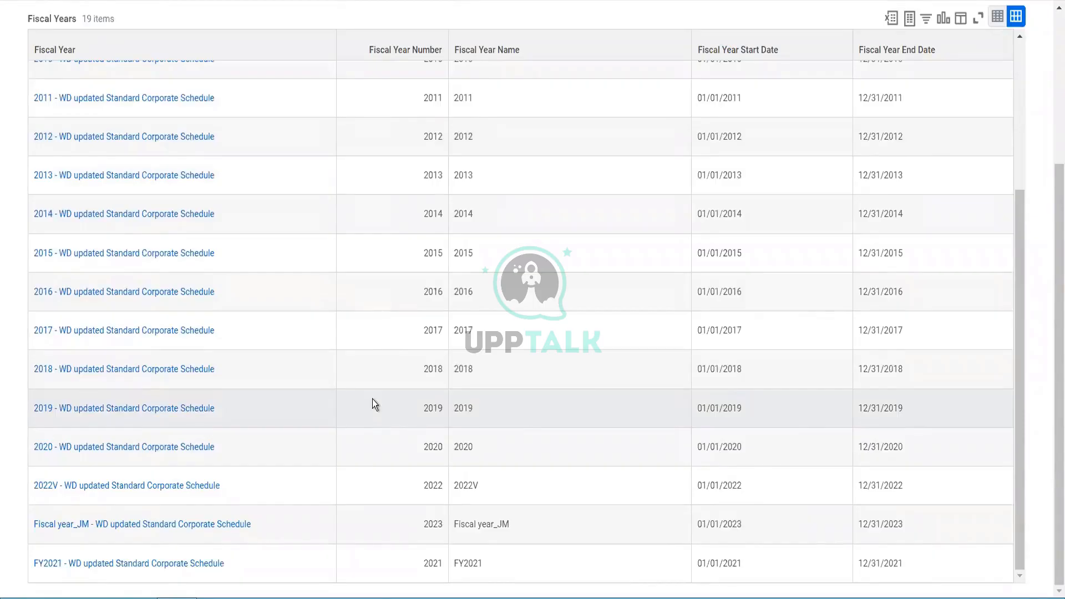
{"action": "scroll", "coordinate": [373, 400], "scroll_direction": "up", "scroll_amount": 4}
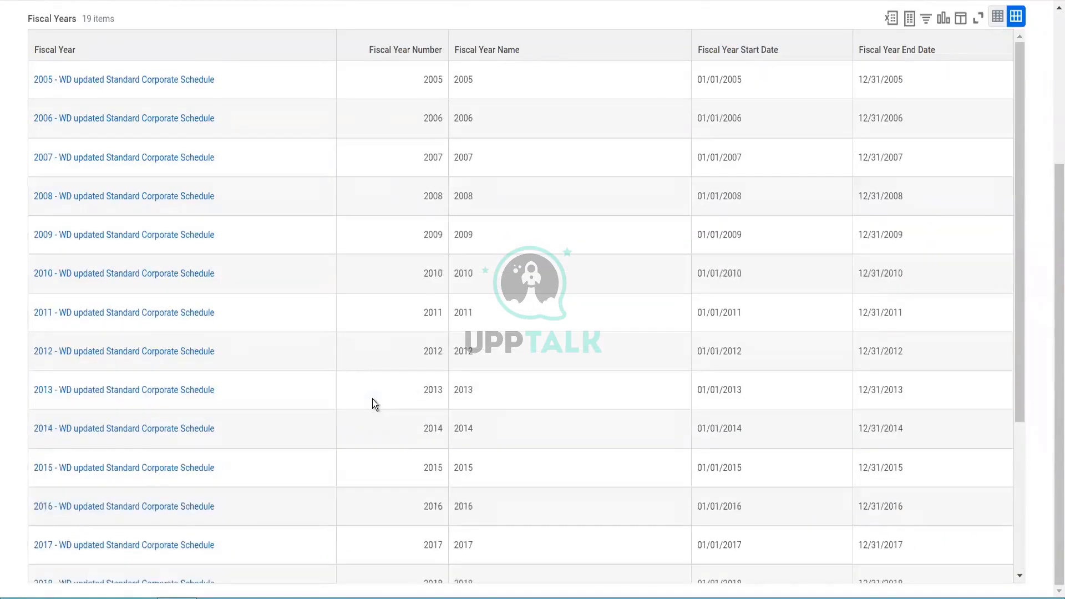
{"action": "scroll", "coordinate": [373, 401], "scroll_direction": "up", "scroll_amount": 4}
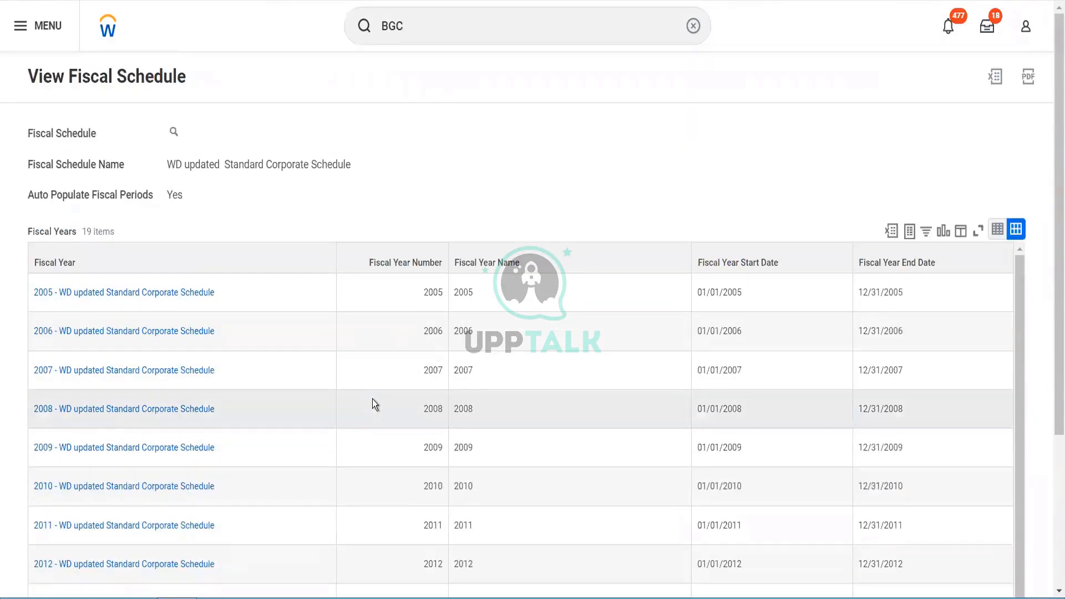
{"action": "scroll", "coordinate": [372, 399], "scroll_direction": "down", "scroll_amount": 8}
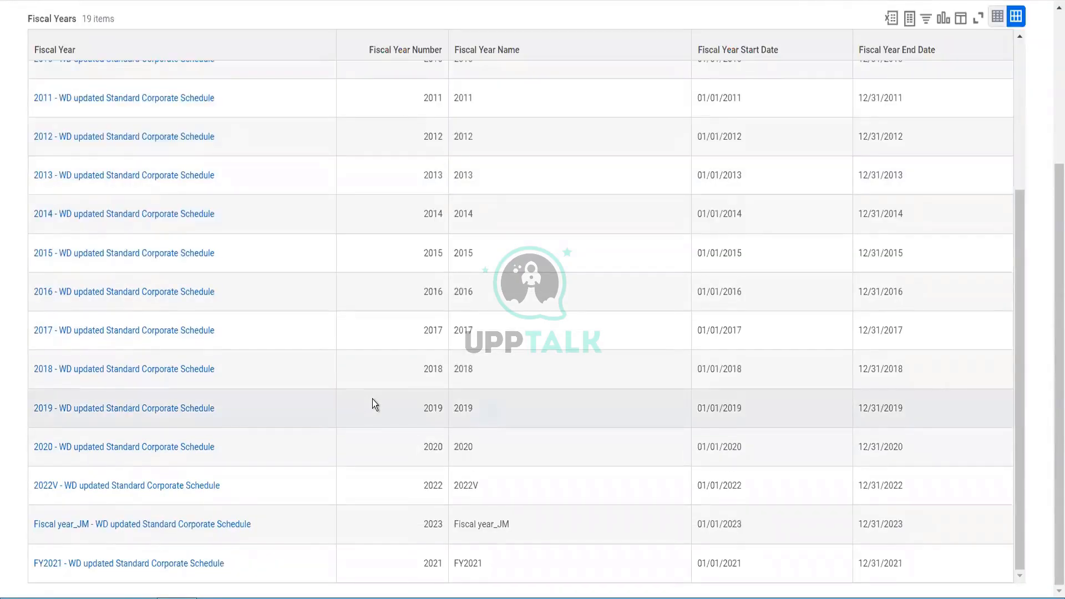
{"action": "scroll", "coordinate": [372, 398], "scroll_direction": "up", "scroll_amount": 5}
{"action": "scroll", "coordinate": [371, 399], "scroll_direction": "up", "scroll_amount": 4}
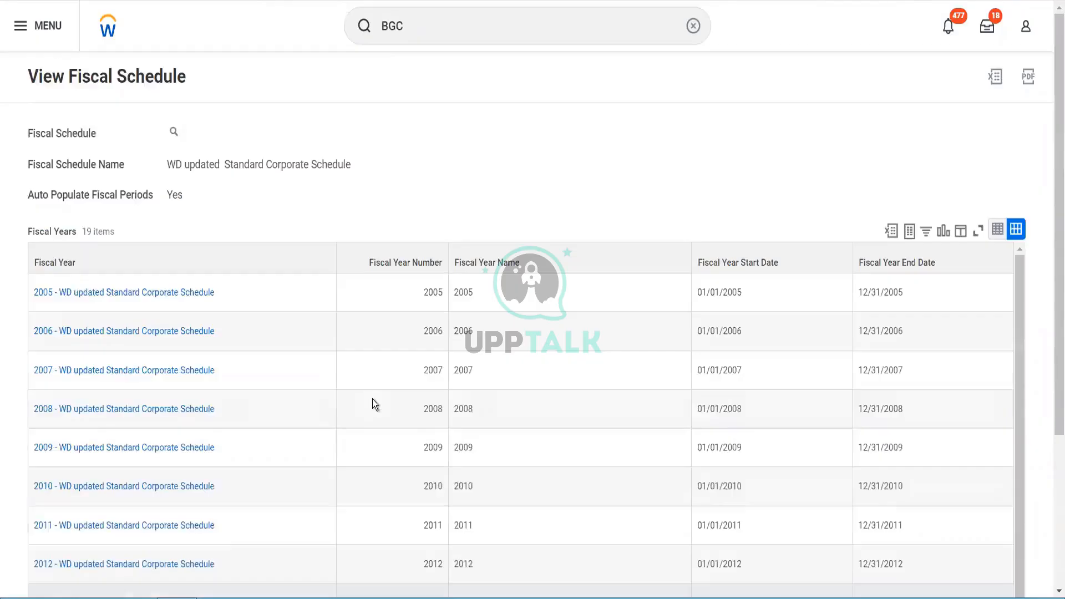
- Search for "cr next fi" and open the Create Next Fiscal Year task
{"action": "left_click", "coordinate": [441, 42]}
{"action": "key", "text": "ctrl+a"}
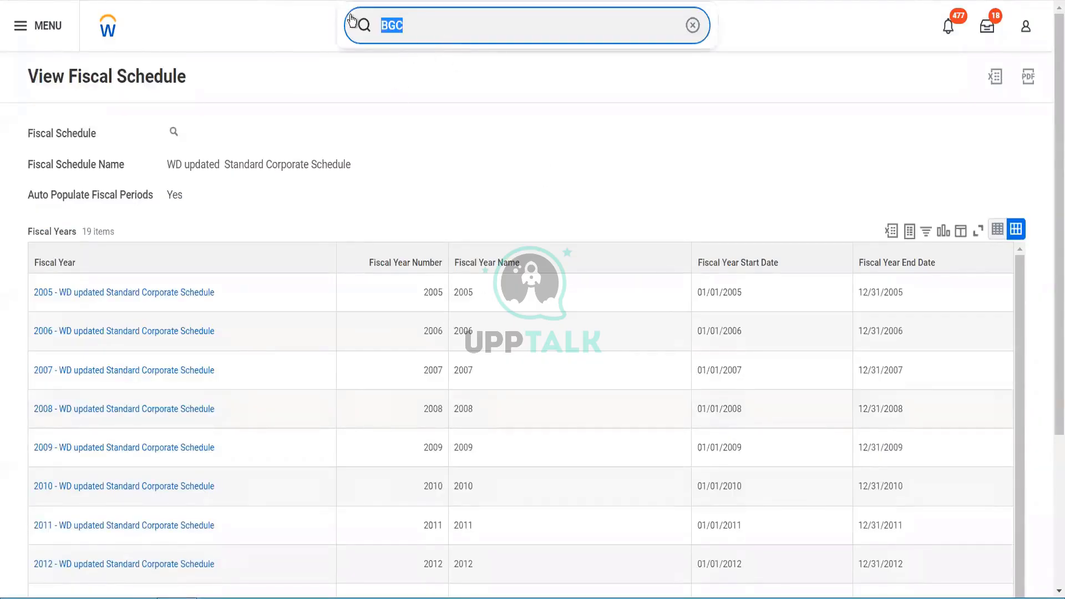
{"action": "type", "text": "cr next"}
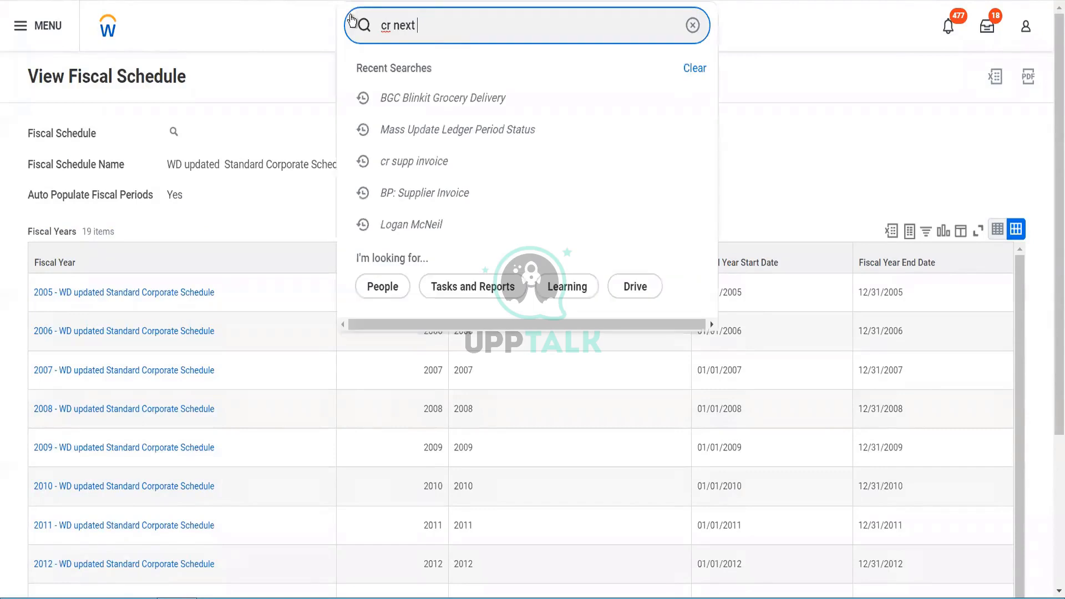
{"action": "type", "text": " fi"}
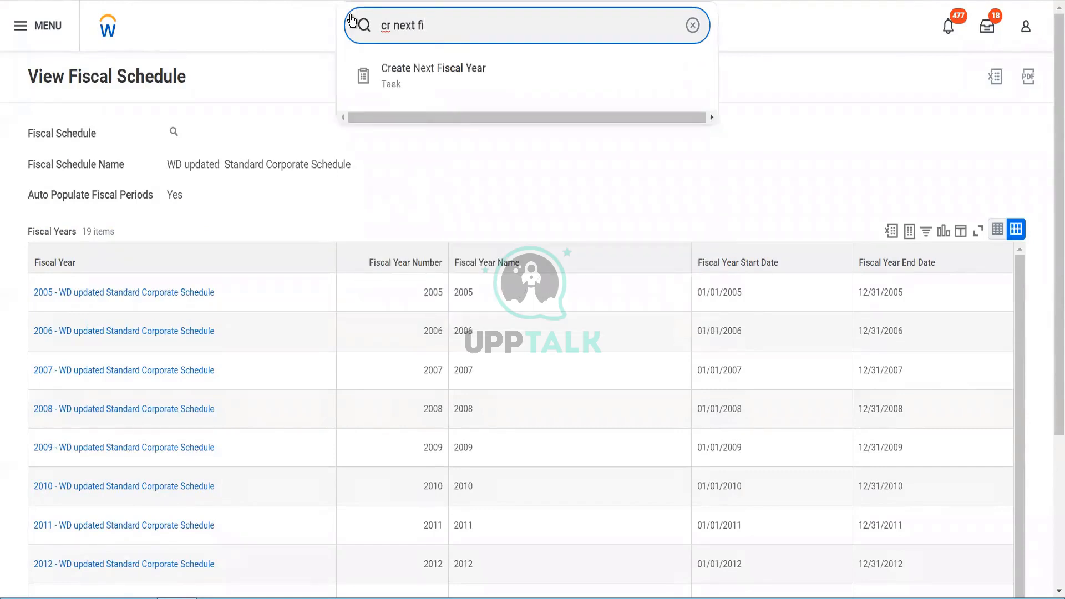
{"action": "key", "text": "Return"}
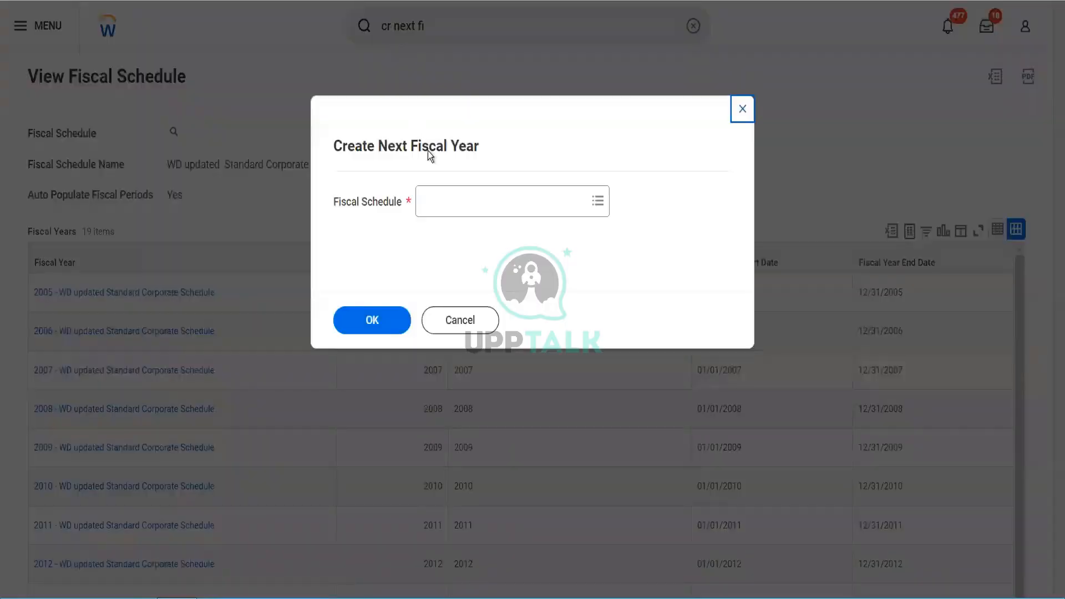
- Choose WD updated Standard Corporate Schedule as the fiscal schedule and proceed to the next fiscal year's details
{"action": "left_click", "coordinate": [457, 193]}
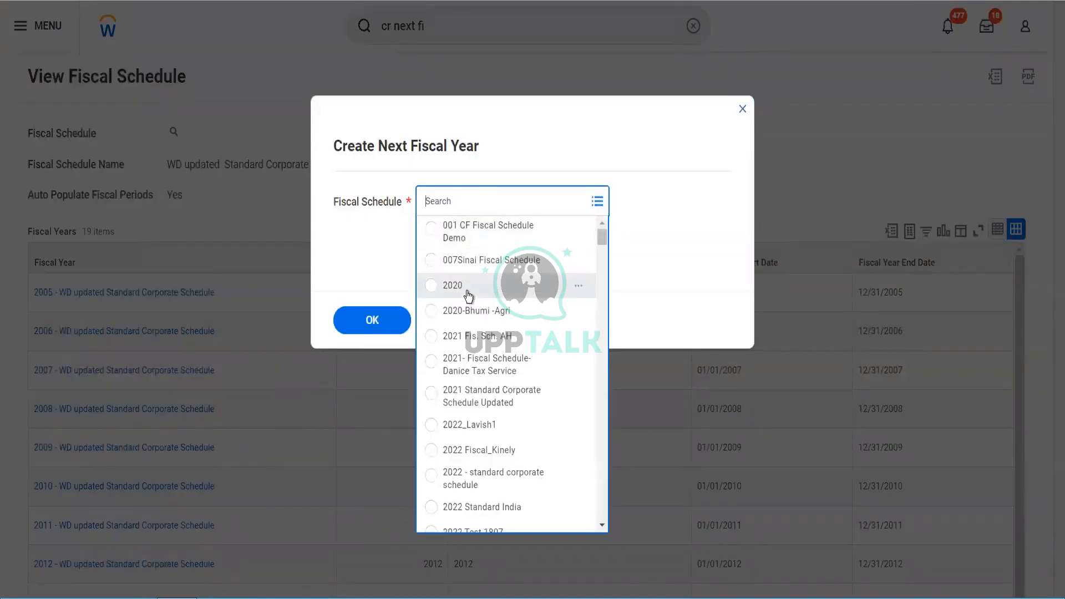
{"action": "type", "text": "wd"}
{"action": "key", "text": "Return"}
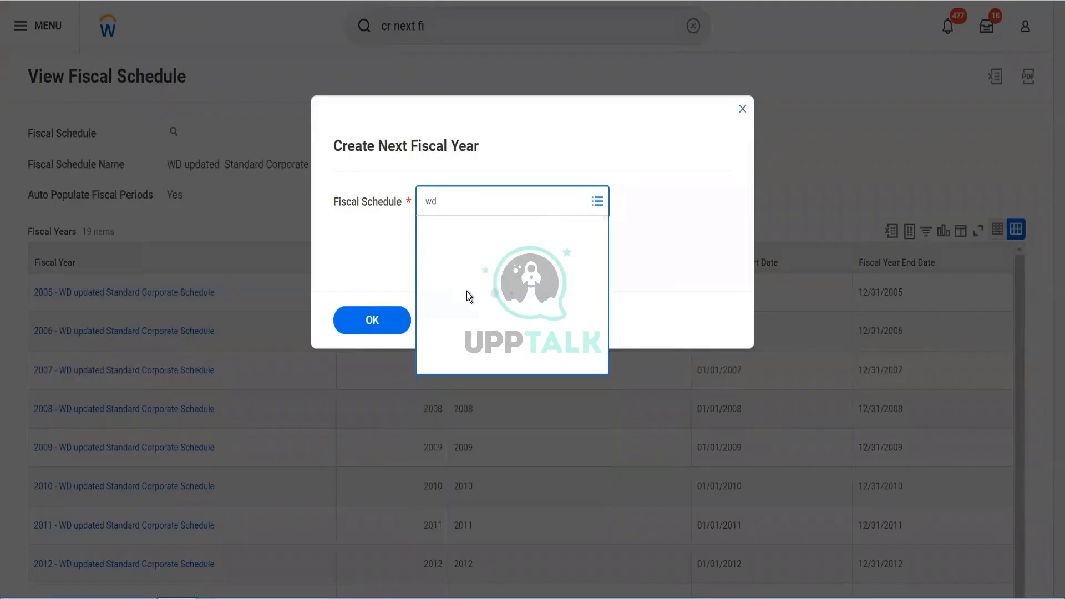
{"action": "left_click", "coordinate": [374, 321]}
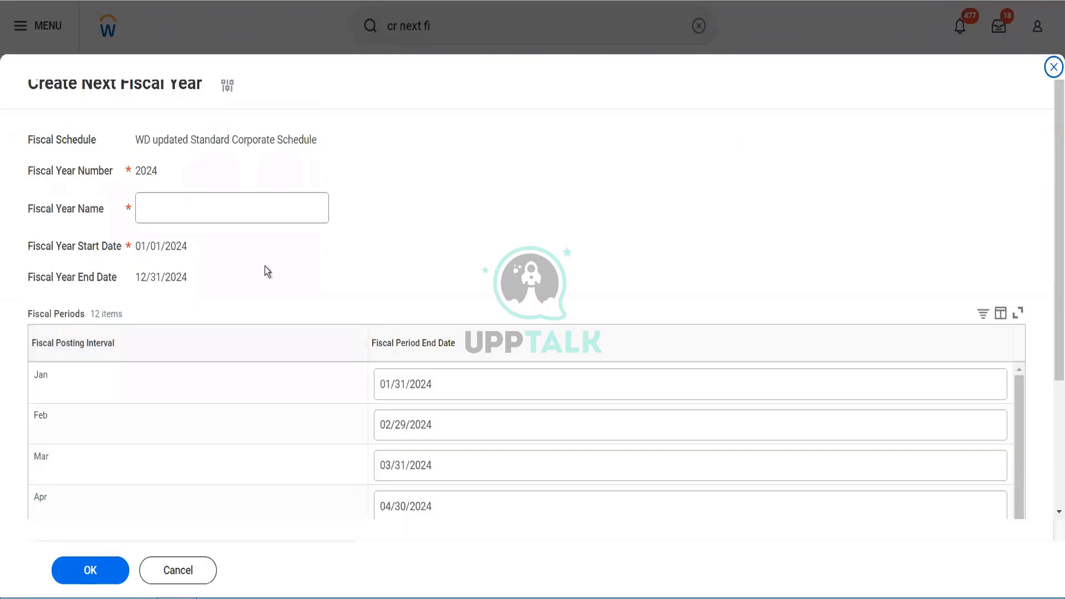
- Name the next fiscal year 2024 and create it with its monthly fiscal periods
{"action": "left_click", "coordinate": [200, 207]}
{"action": "type", "text": "2024"}
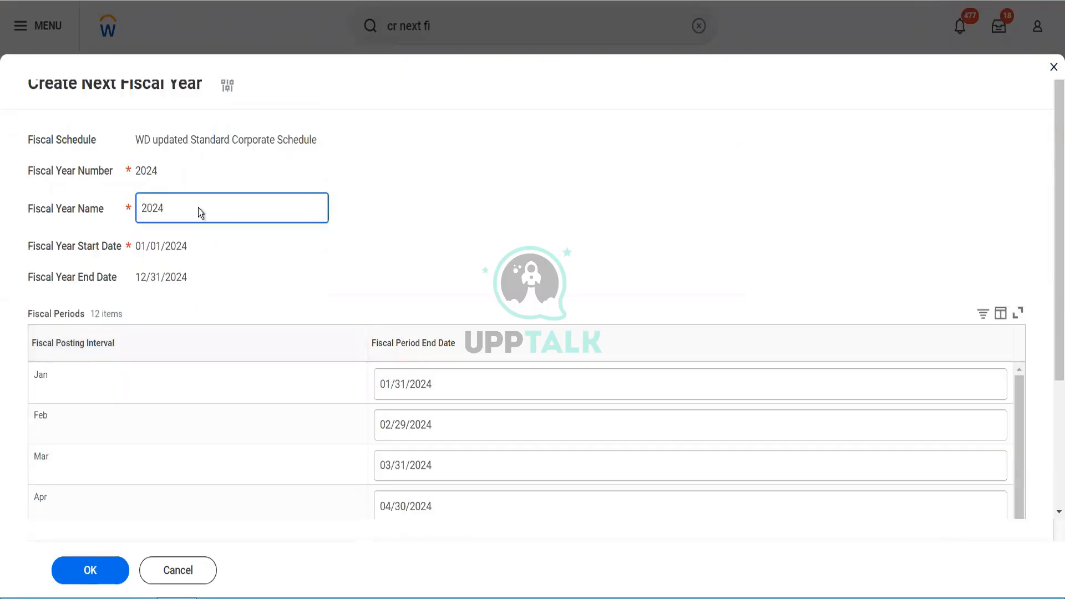
{"action": "scroll", "coordinate": [198, 207], "scroll_direction": "down", "scroll_amount": 3}
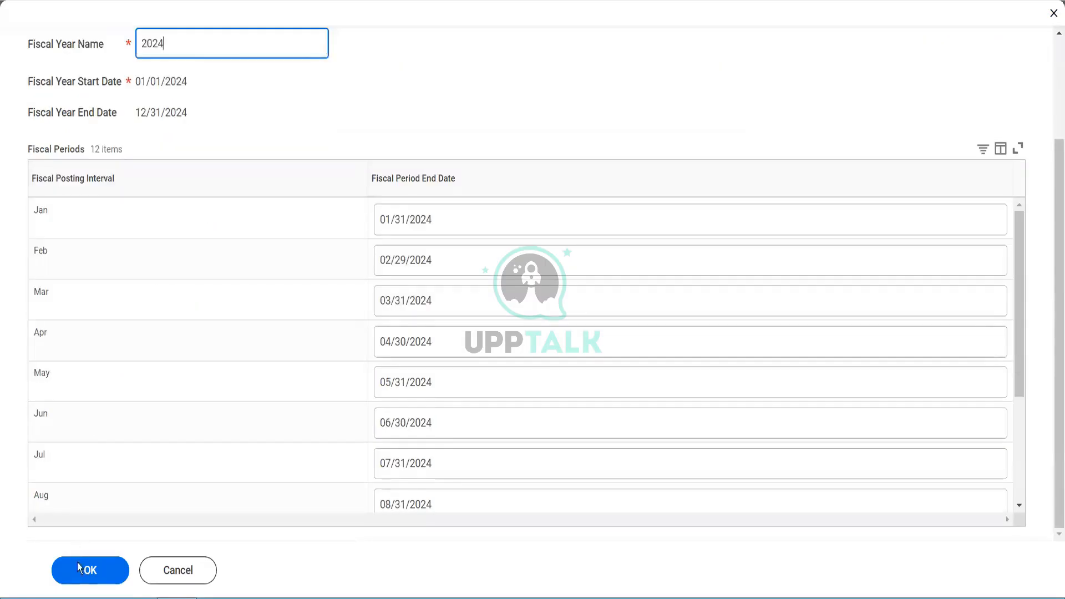
{"action": "left_click", "coordinate": [255, 341]}
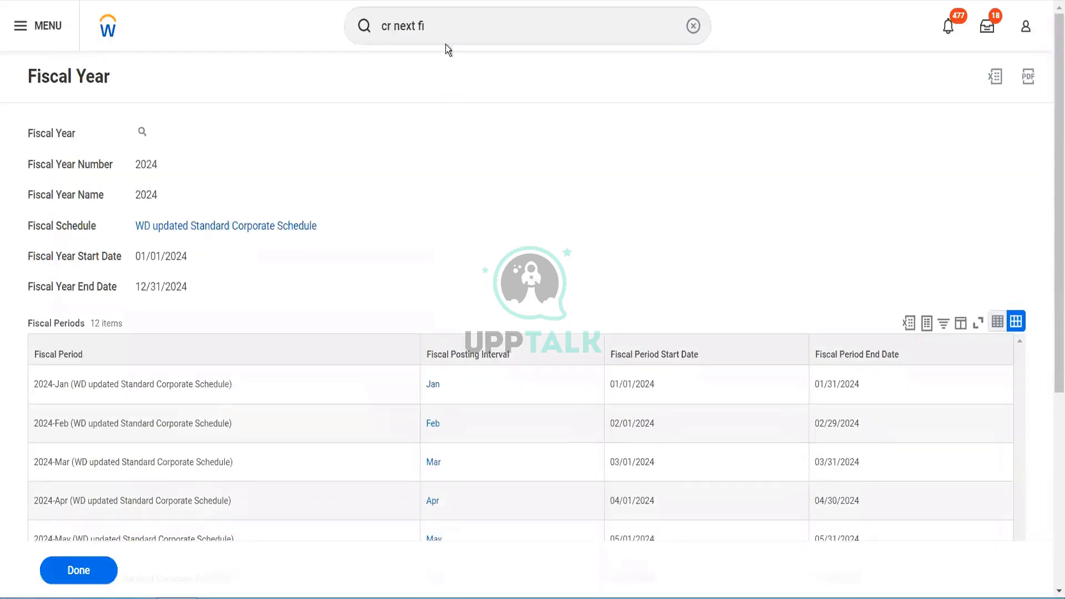
- From the WD updated Standard Corporate Schedule, open the fiscal year Fiscal year_JM for editing
{"action": "left_click", "coordinate": [271, 230]}
{"action": "scroll", "coordinate": [425, 237], "scroll_direction": "down", "scroll_amount": 2}
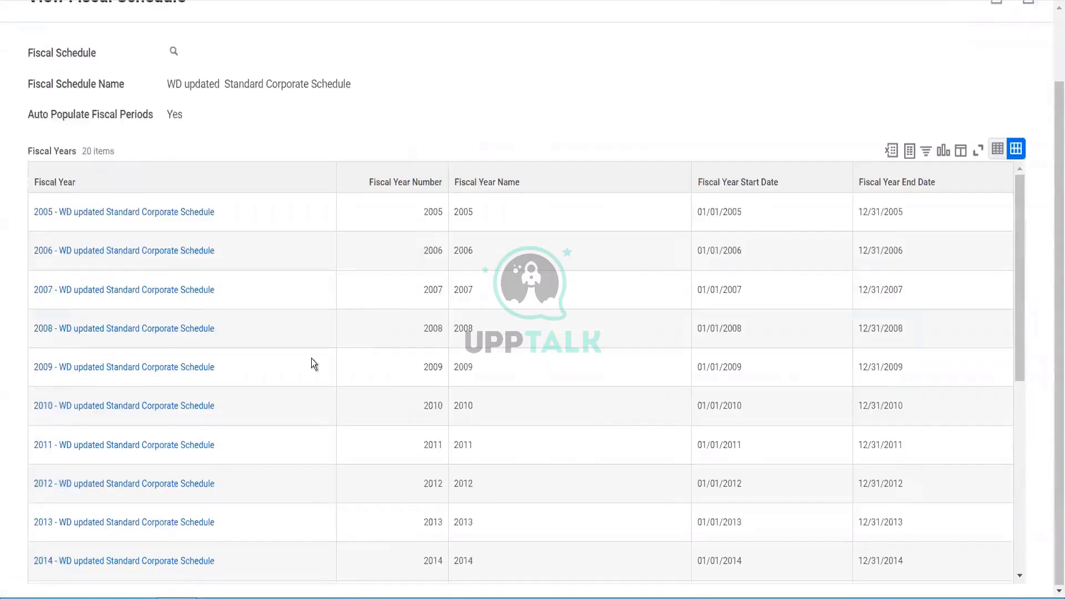
{"action": "scroll", "coordinate": [311, 359], "scroll_direction": "down", "scroll_amount": 5}
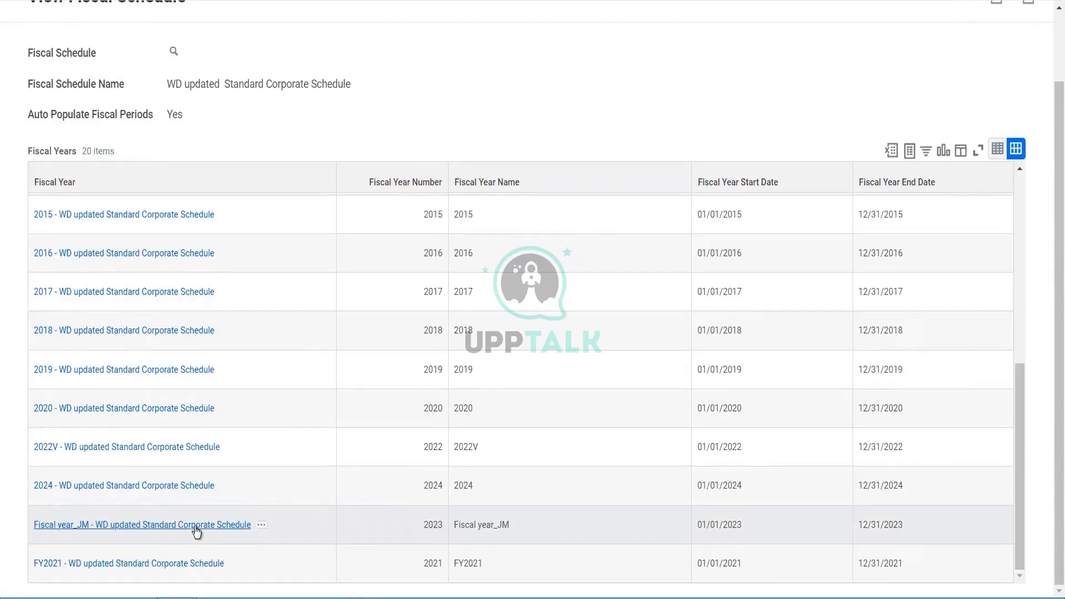
{"action": "left_click", "coordinate": [333, 506]}
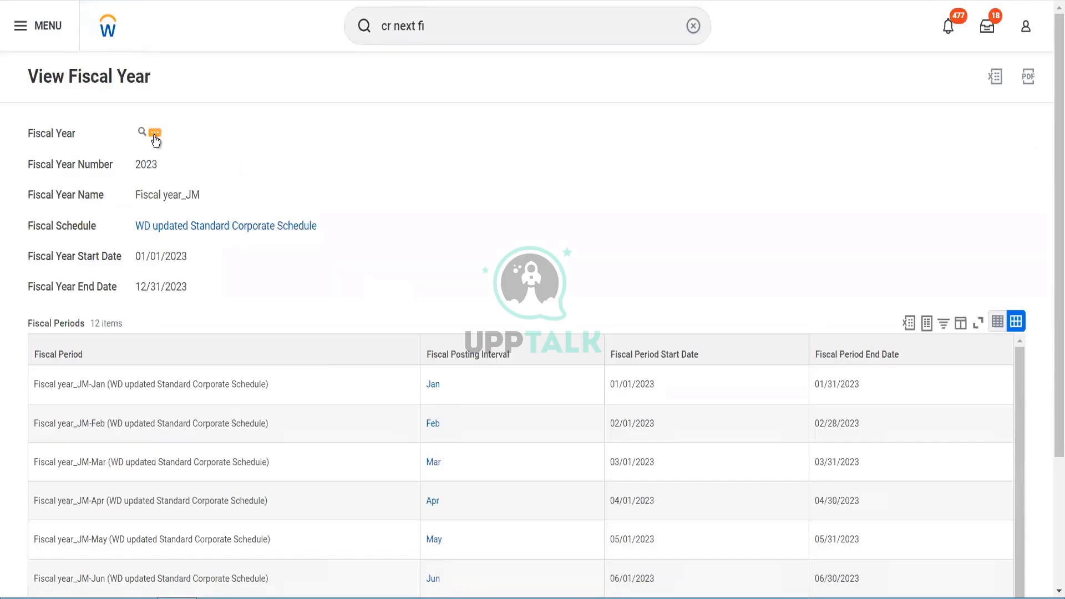
{"action": "left_click", "coordinate": [155, 135]}
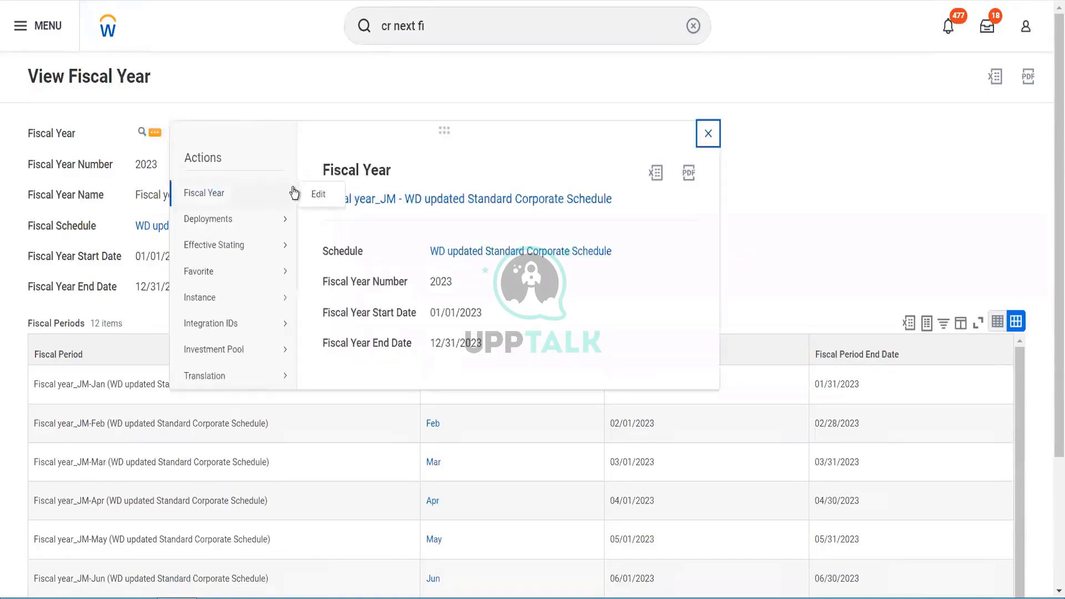
{"action": "left_click", "coordinate": [316, 193]}
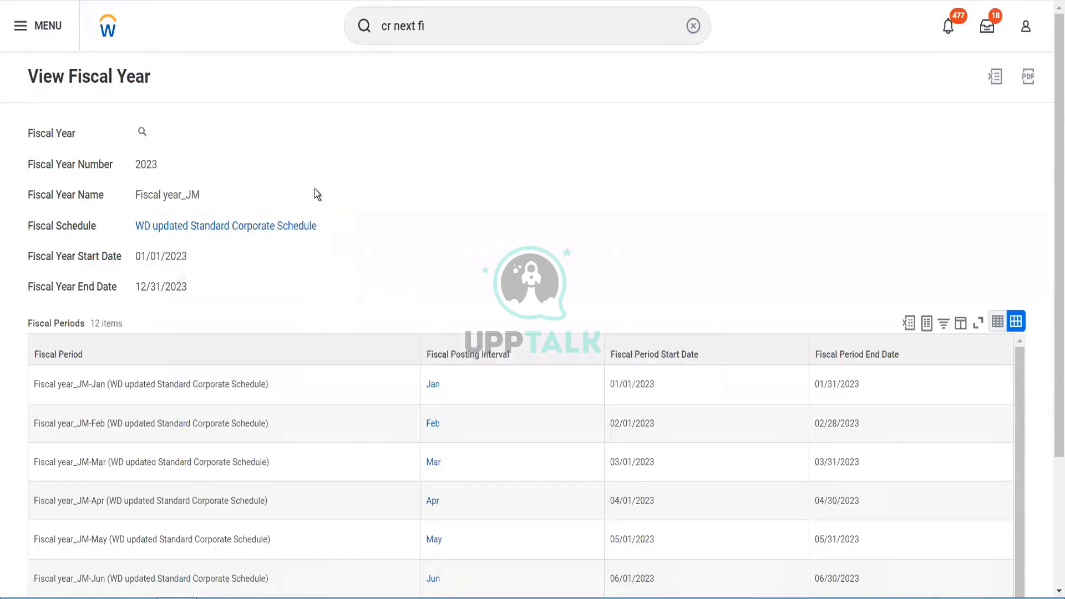
- Rename the fiscal year as 2023, save it, and review the fiscal schedule's list of years
{"action": "left_click_drag", "start_coordinate": [207, 203], "coordinate": [102, 212]}
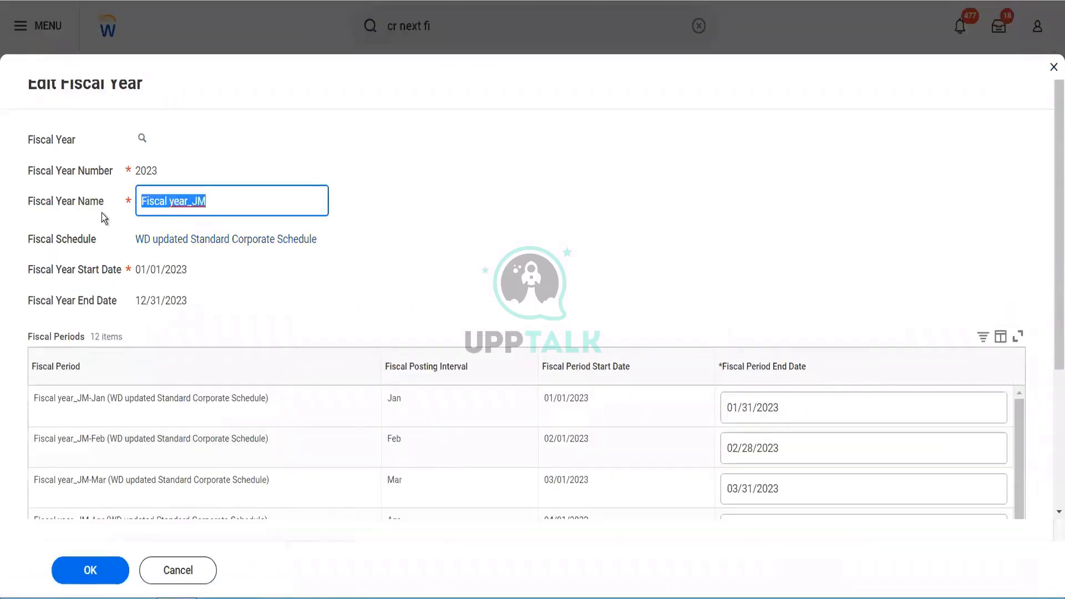
{"action": "type", "text": "2023"}
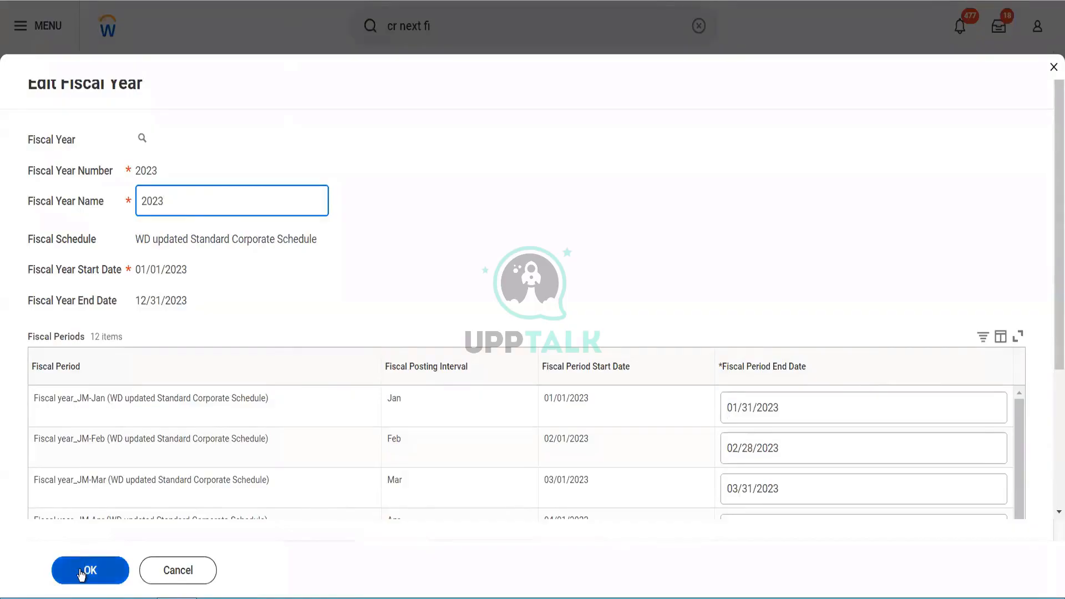
{"action": "left_click", "coordinate": [80, 573]}
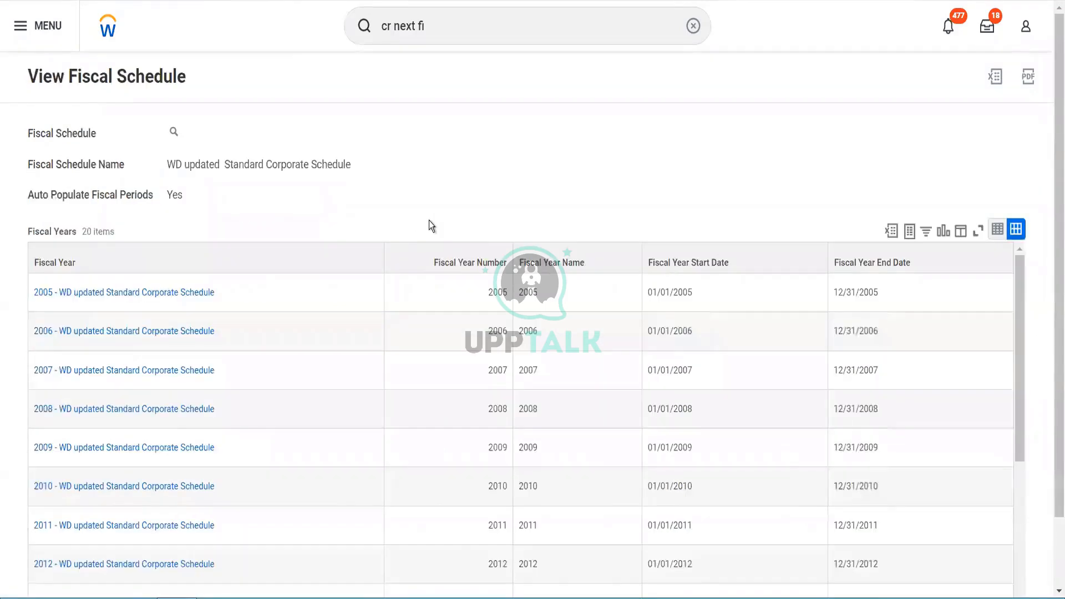
{"action": "scroll", "coordinate": [361, 395], "scroll_direction": "down", "scroll_amount": 10}
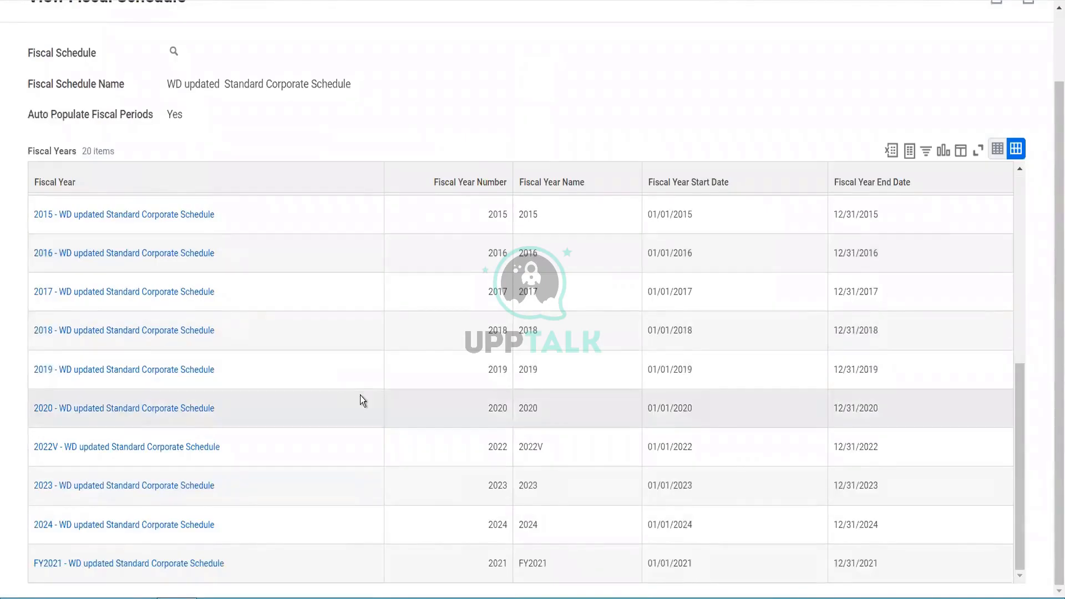
{"action": "scroll", "coordinate": [361, 395], "scroll_direction": "up", "scroll_amount": 7}
{"action": "scroll", "coordinate": [447, 78], "scroll_direction": "up", "scroll_amount": 2}
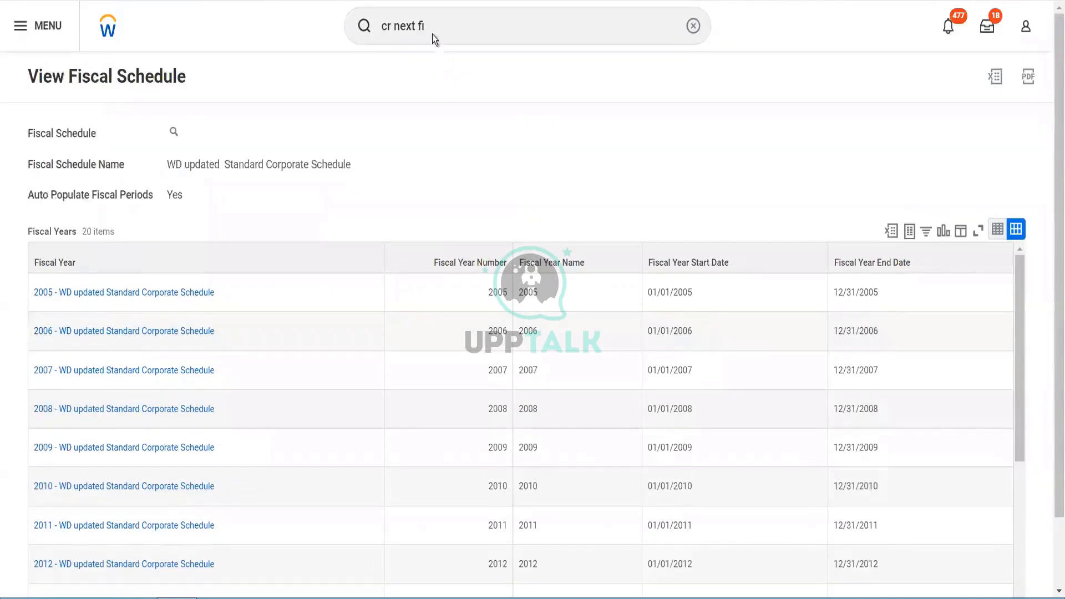
- Search for "cr supp inv" and open the Create Supplier Invoice task
{"action": "left_click_drag", "start_coordinate": [429, 28], "coordinate": [367, 41]}
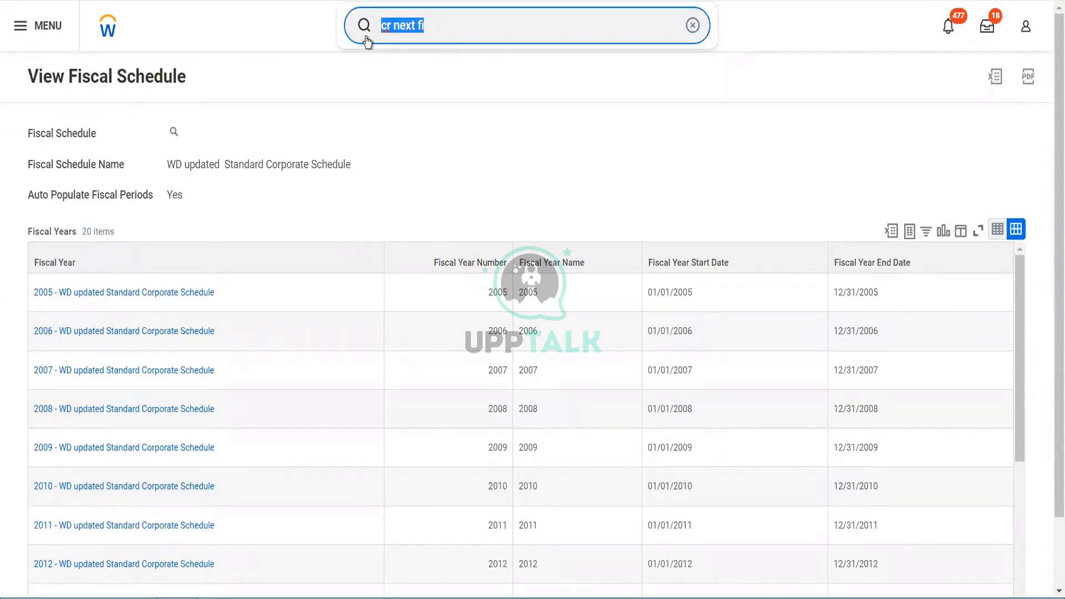
{"action": "type", "text": "cr"}
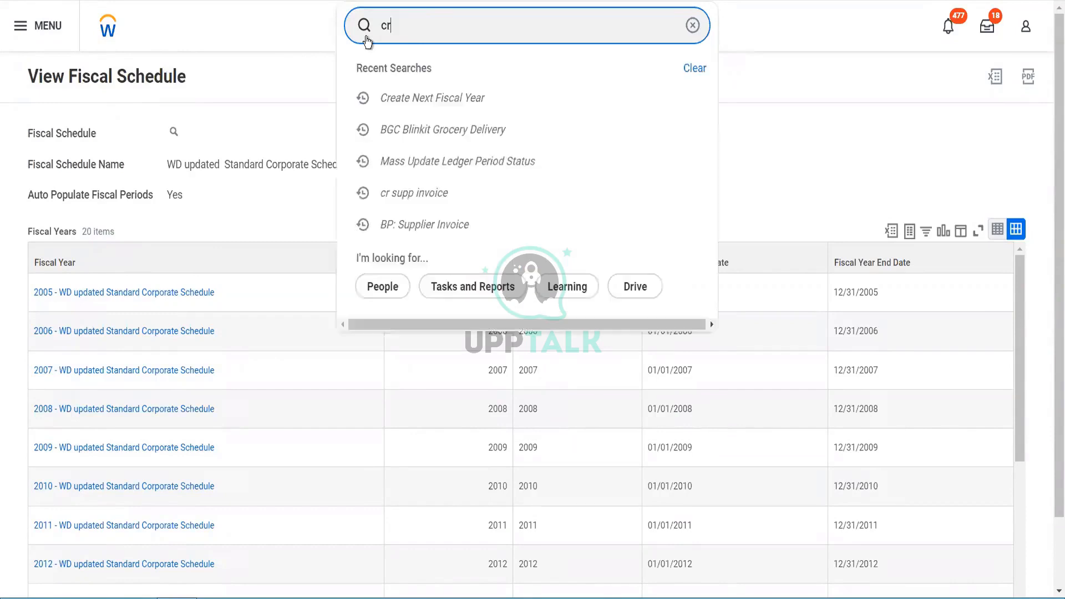
{"action": "type", "text": " d"}
{"action": "key", "text": "BackSpace"}
{"action": "type", "text": "supp inv"}
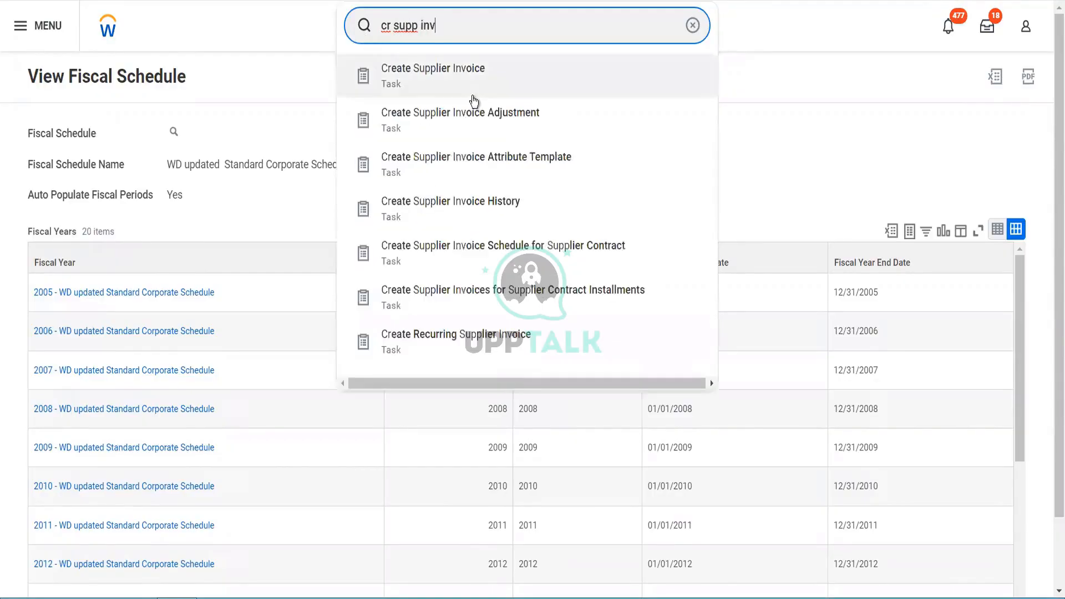
{"action": "left_click", "coordinate": [472, 96]}
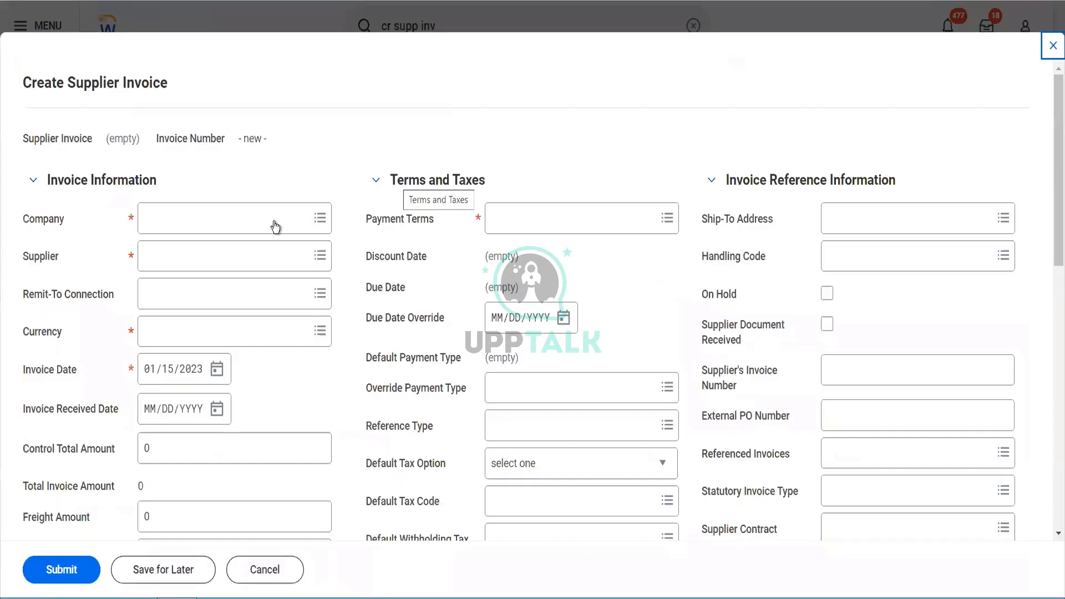
- Choose BGC Blinkit Grocery Delivery as the invoice company to check for ledger period alerts, and discard the invoice
{"action": "left_click", "coordinate": [274, 222]}
{"action": "type", "text": "bgc"}
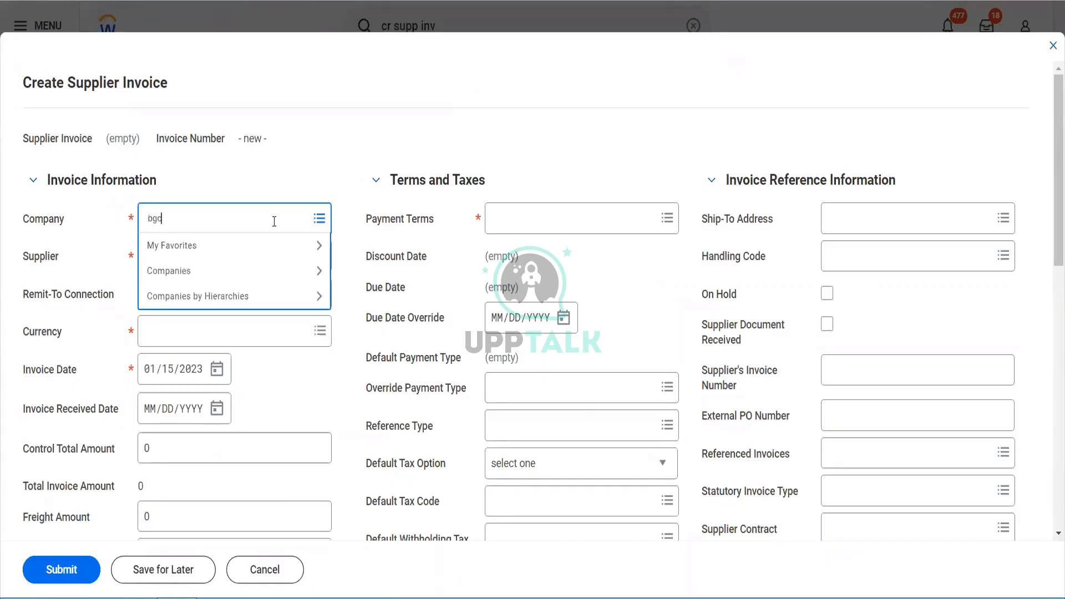
{"action": "key", "text": "Return"}
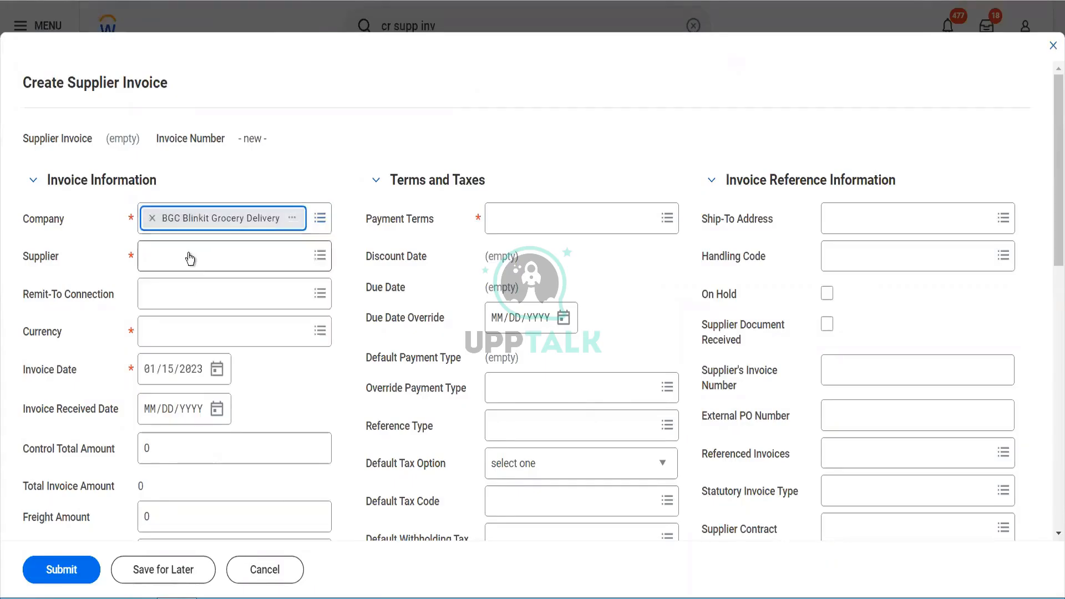
{"action": "left_click", "coordinate": [190, 255]}
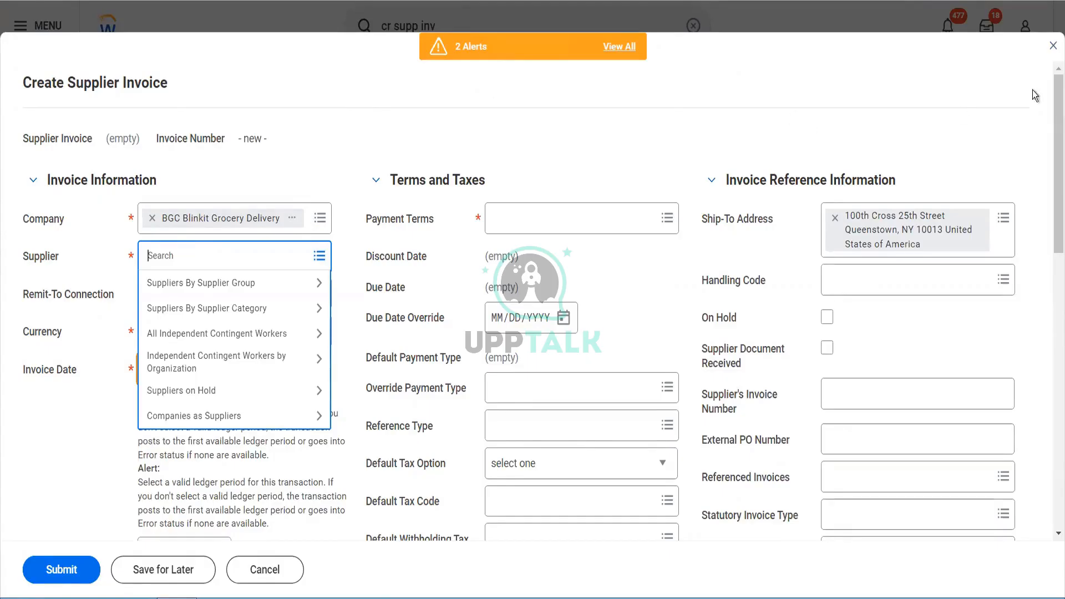
{"action": "left_click", "coordinate": [1051, 50]}
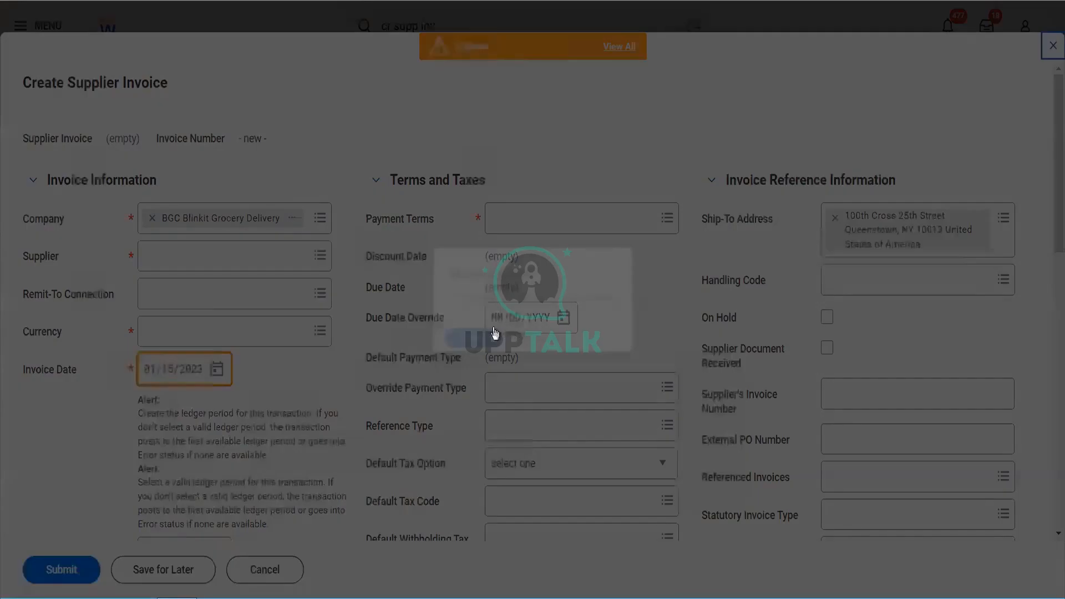
{"action": "left_click", "coordinate": [490, 331]}
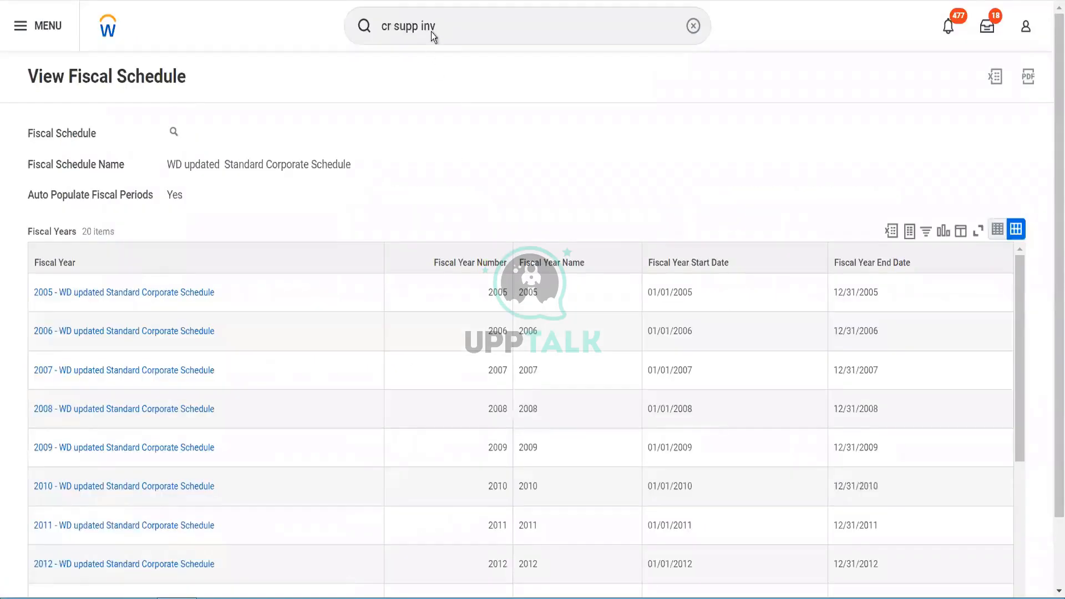
- Search for "mass update led" and open the Mass Update Ledger Period Status task
{"action": "left_click", "coordinate": [439, 32]}
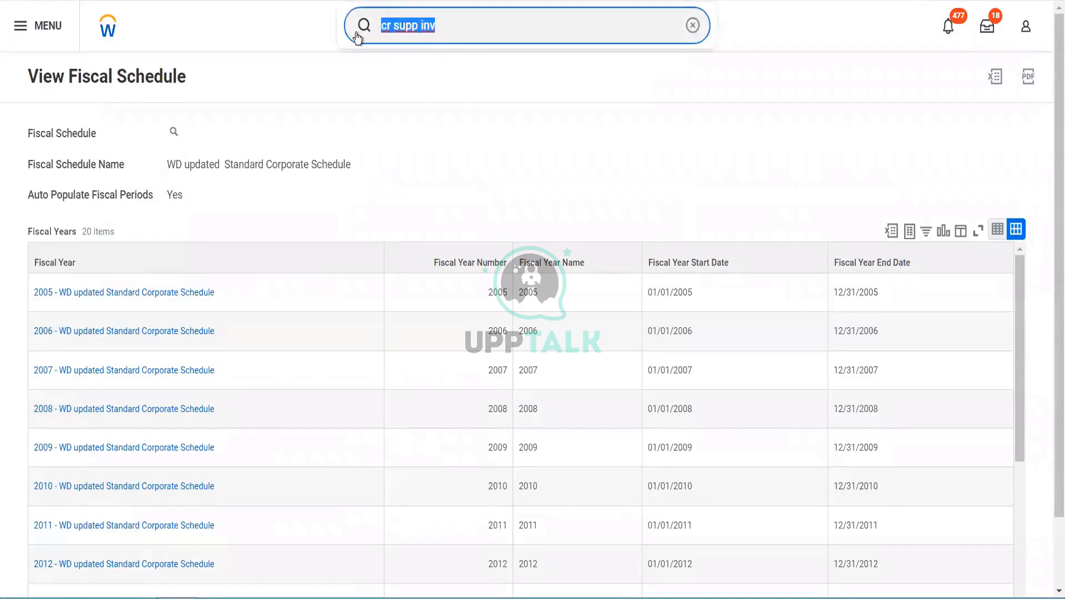
{"action": "type", "text": "mass updated"}
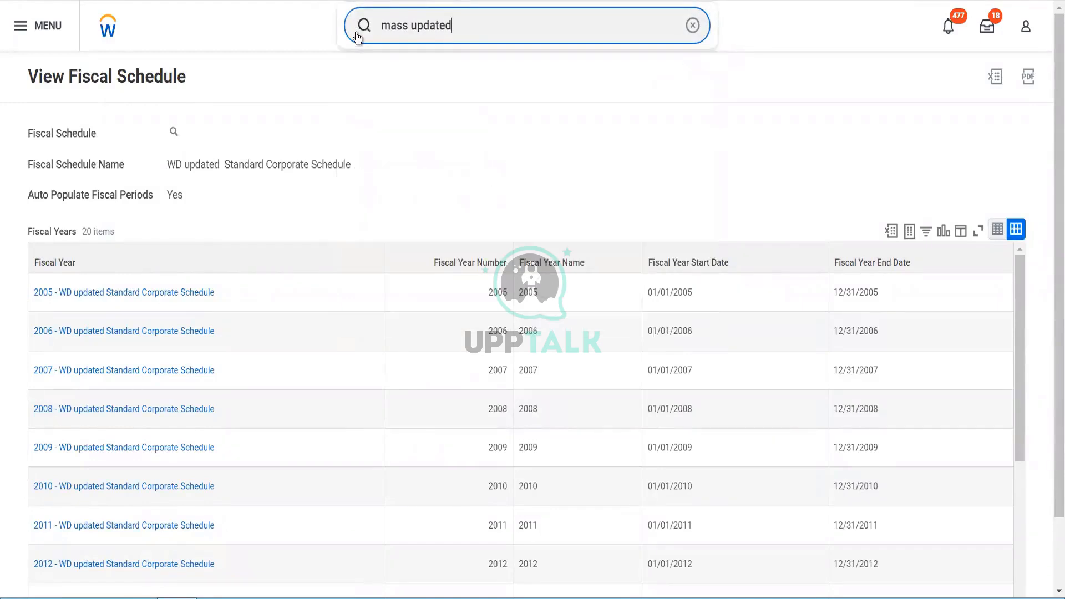
{"action": "key", "text": "BackSpace"}
{"action": "key", "text": "BackSpace"}
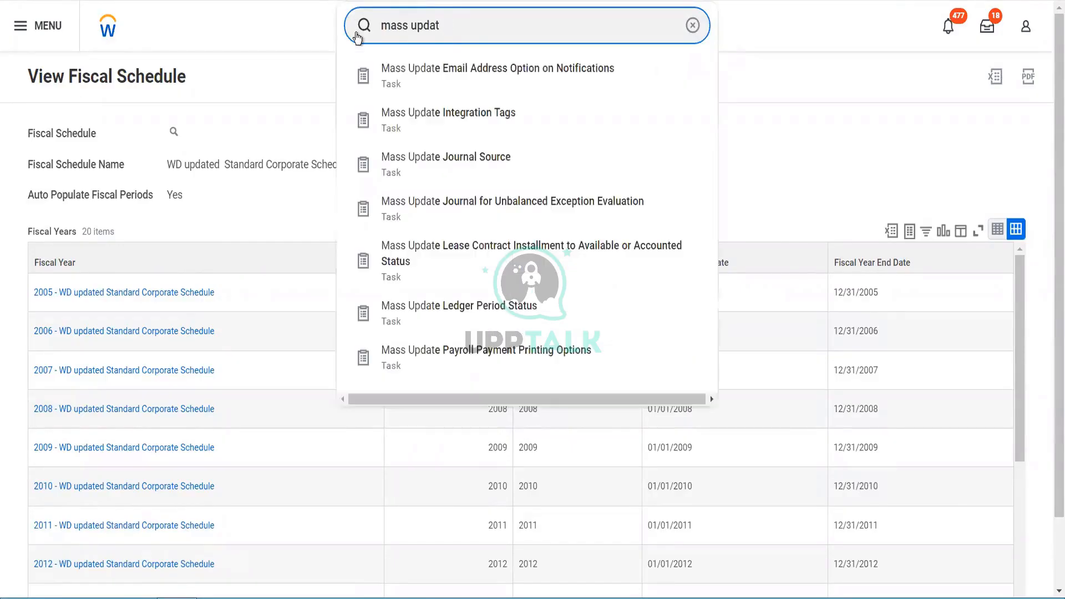
{"action": "type", "text": "e led"}
{"action": "key", "text": "Down"}
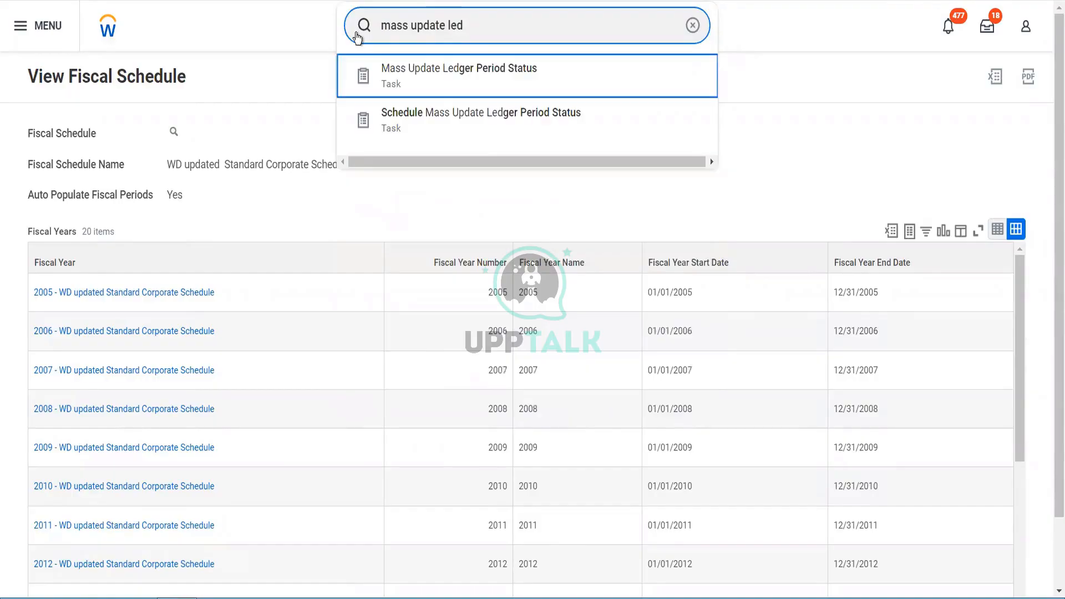
{"action": "key", "text": "Return"}
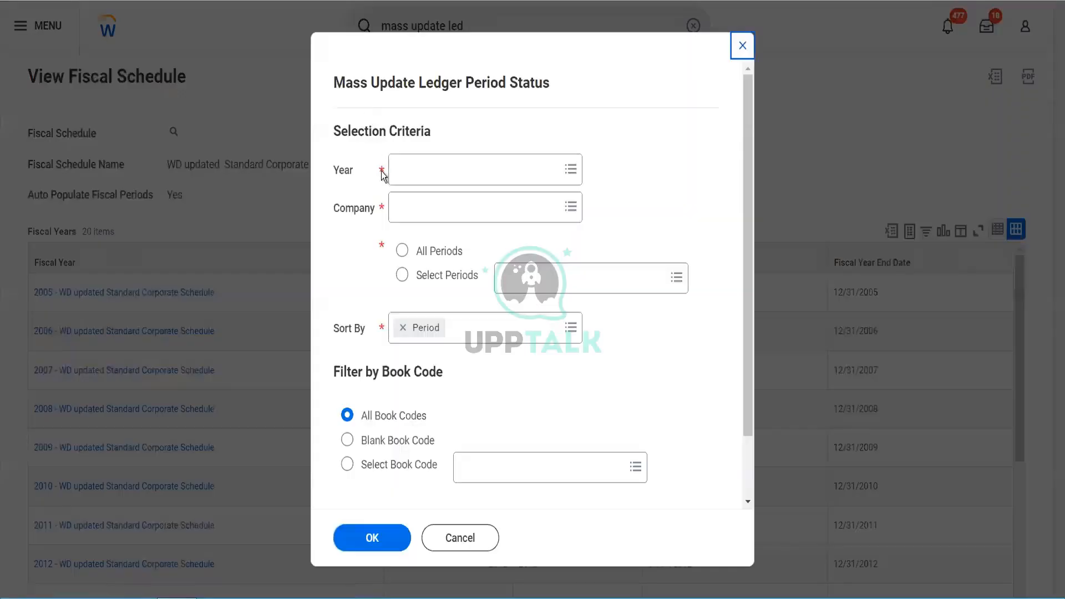
- Choose 2023 - WD updated Standard Corporate Schedule as the year for the ledger period update
{"action": "left_click", "coordinate": [406, 162]}
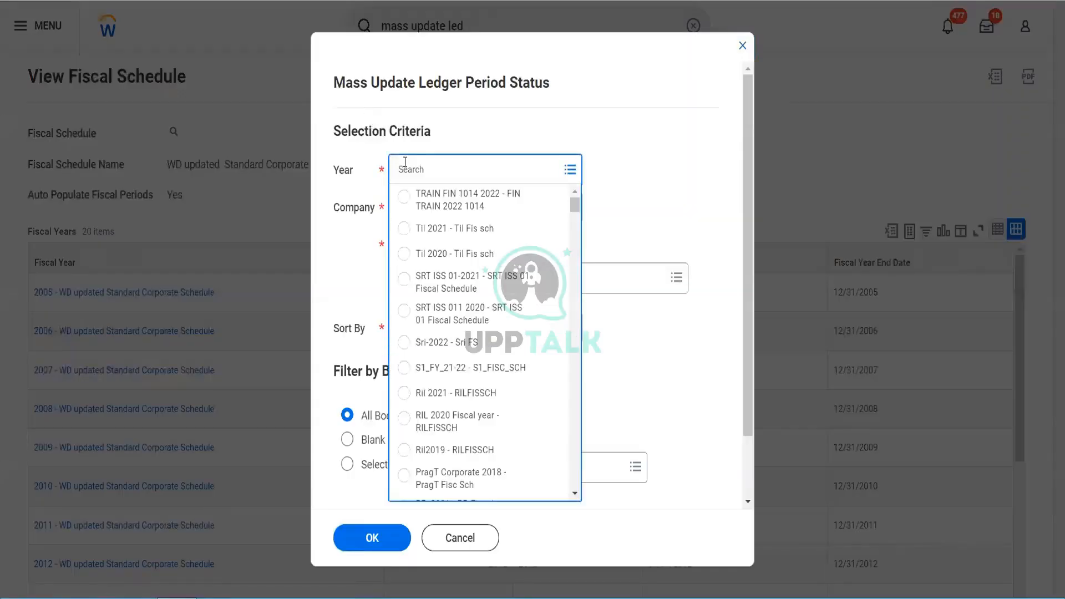
{"action": "type", "text": "2023"}
{"action": "key", "text": "Return"}
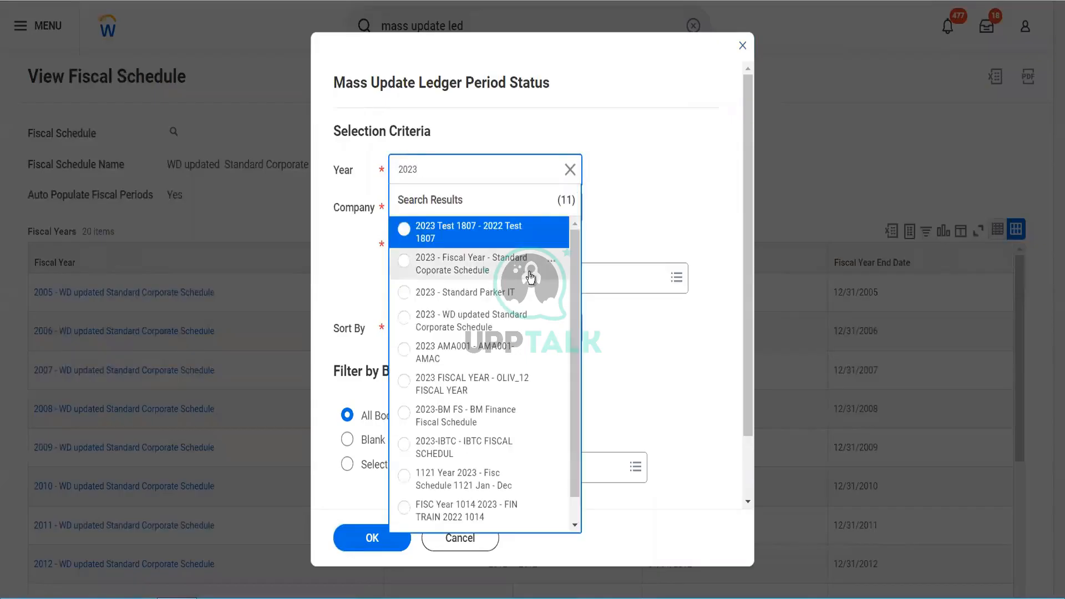
{"action": "left_click", "coordinate": [486, 326]}
- Try to select the company by searching for "bgc", and discard the ledger period status update
{"action": "left_click", "coordinate": [434, 220]}
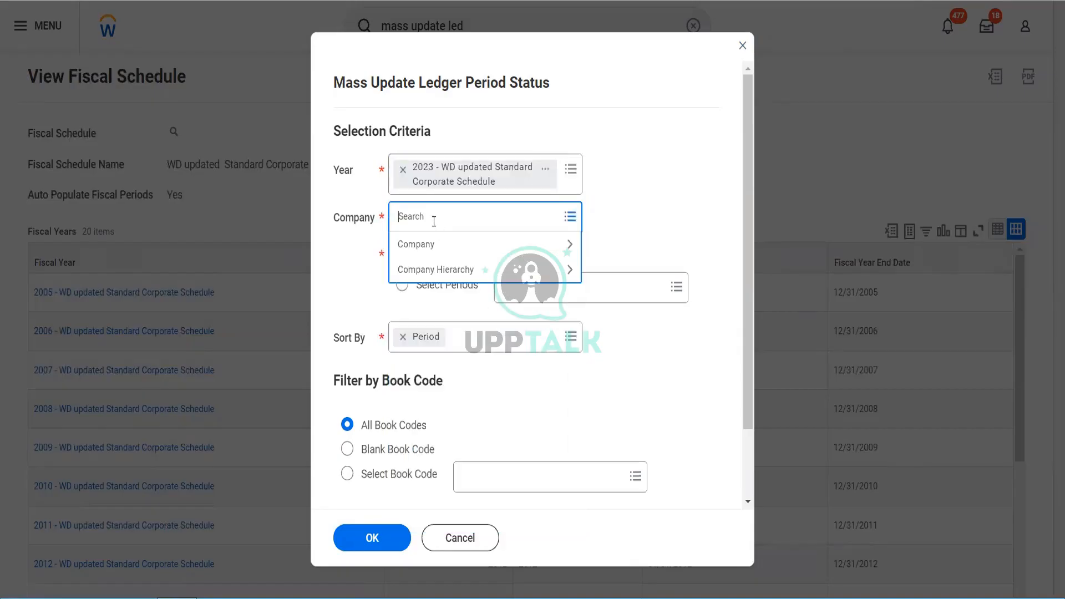
{"action": "type", "text": "bqc"}
{"action": "key", "text": "Return"}
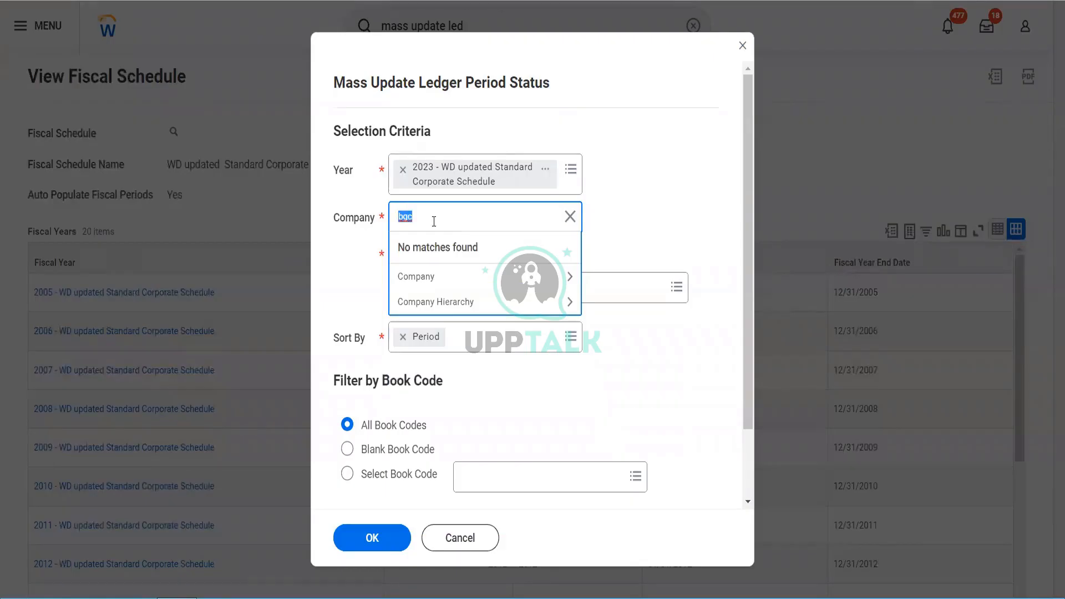
{"action": "type", "text": "bqc"}
{"action": "key", "text": "Return"}
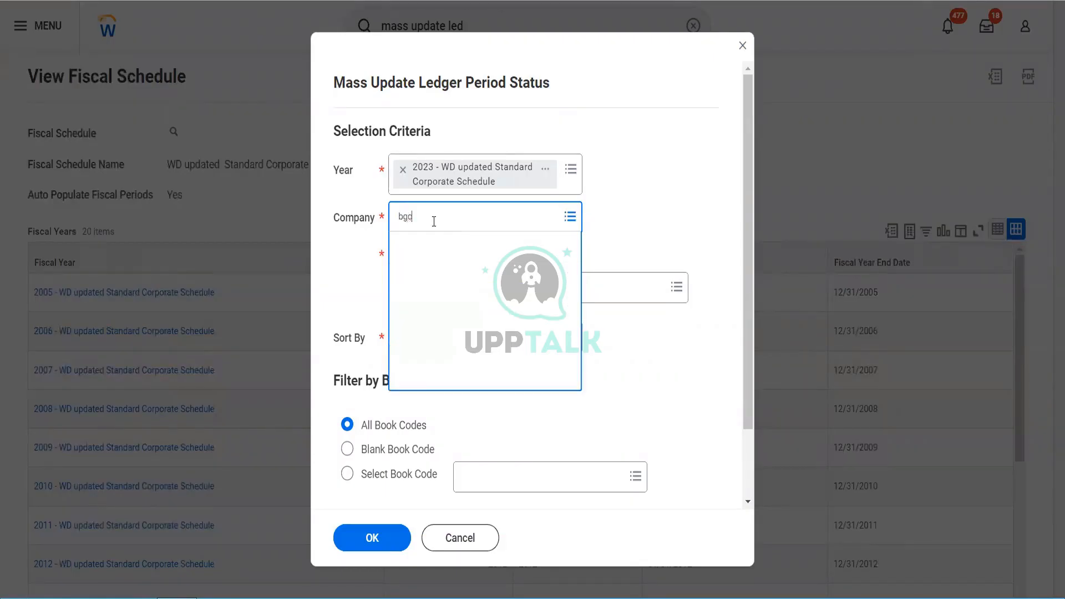
{"action": "left_click", "coordinate": [469, 539]}
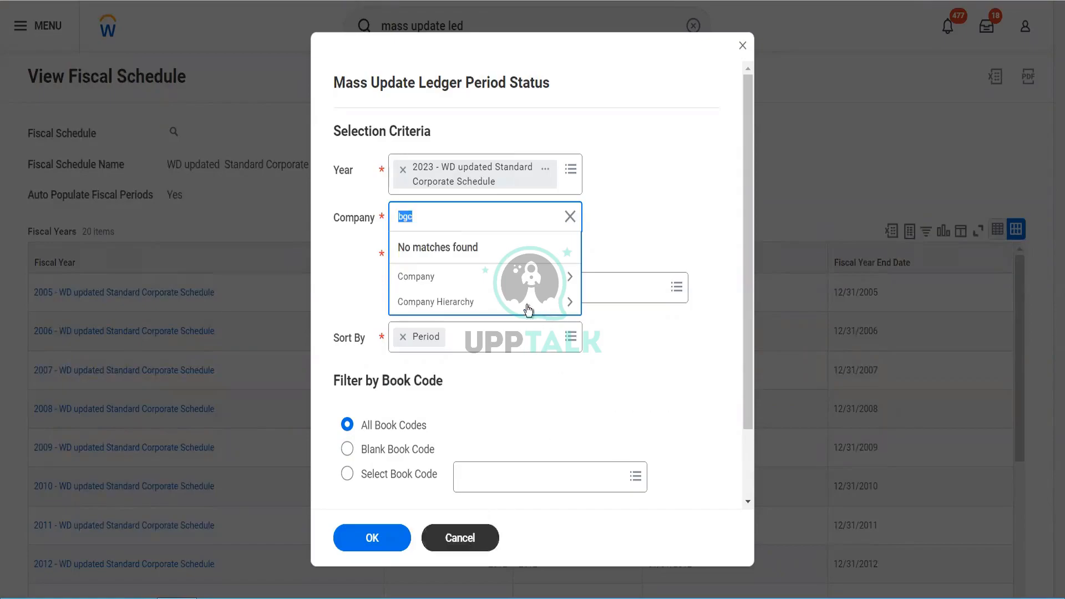
{"action": "left_click", "coordinate": [486, 337]}
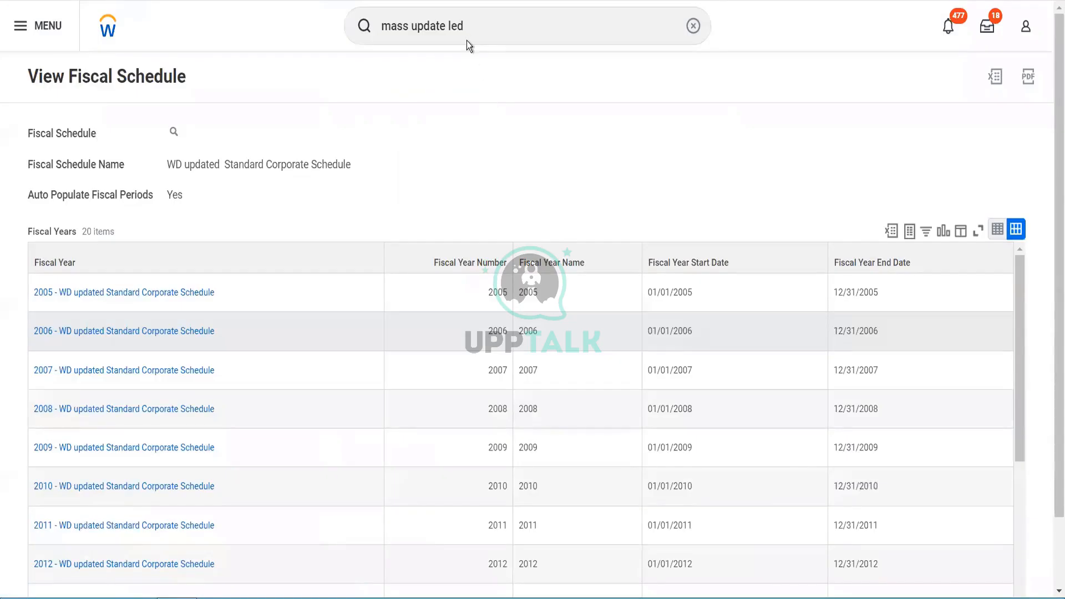
- Open the Start Proxy task and start acting on behalf of another user by entering that person's username
{"action": "left_click_drag", "start_coordinate": [469, 26], "coordinate": [379, 28]}
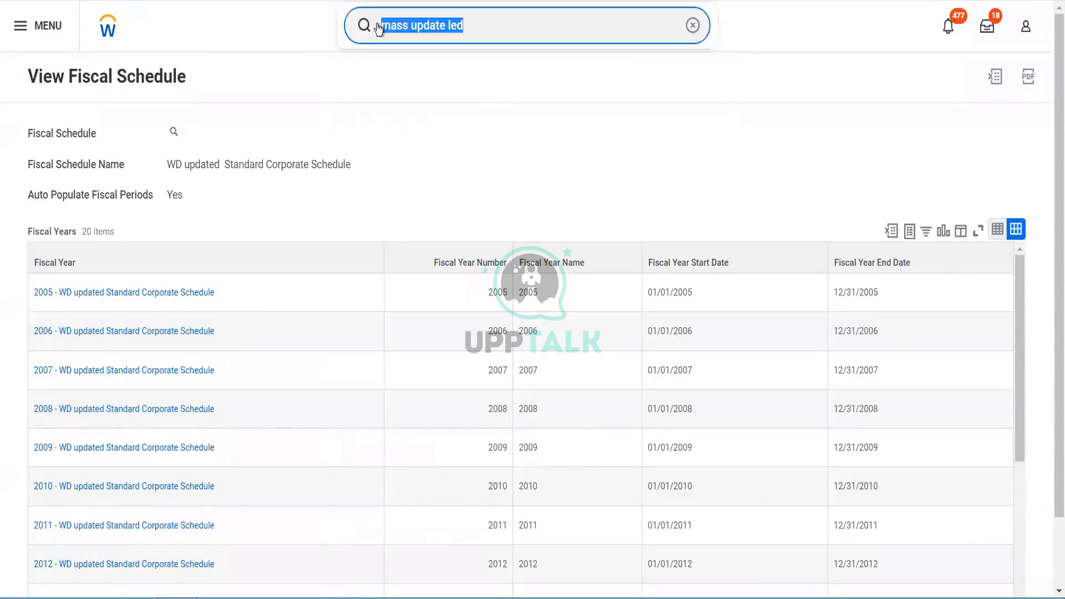
{"action": "type", "text": "start prox"}
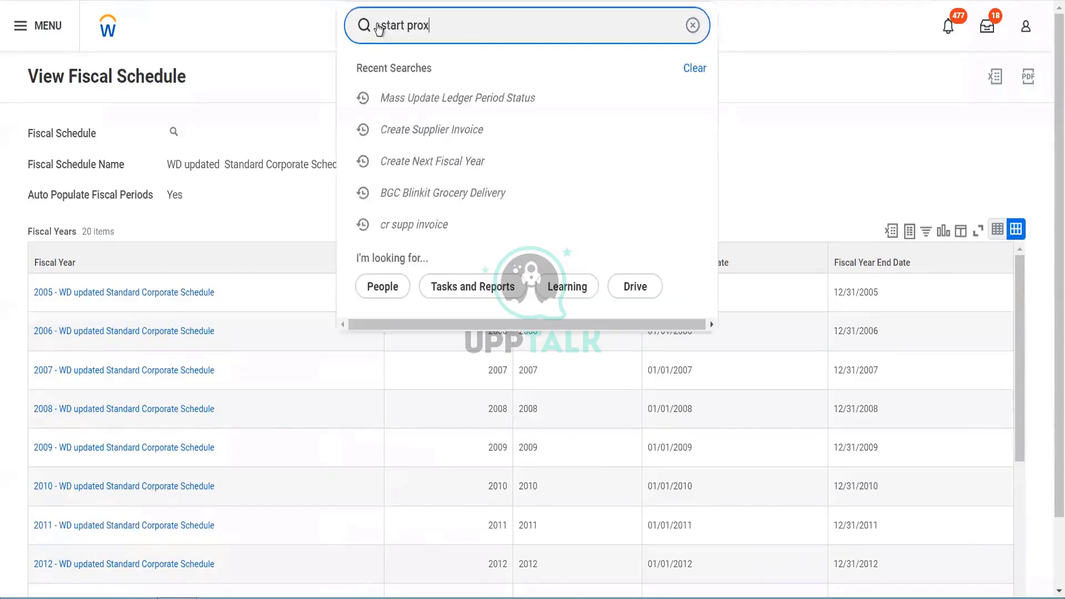
{"action": "left_click", "coordinate": [408, 68]}
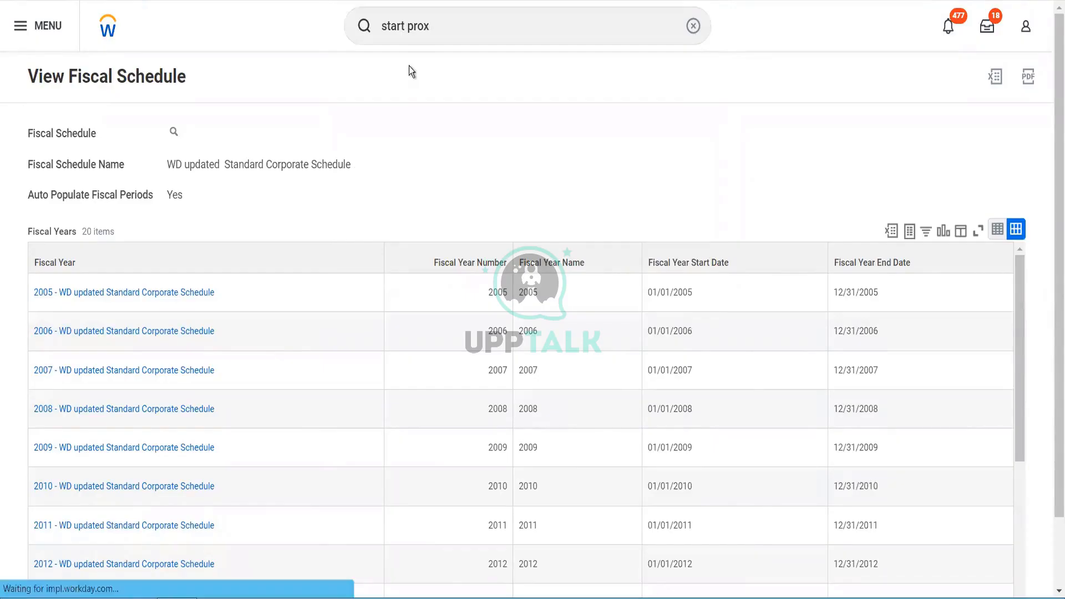
{"action": "left_click", "coordinate": [194, 132]}
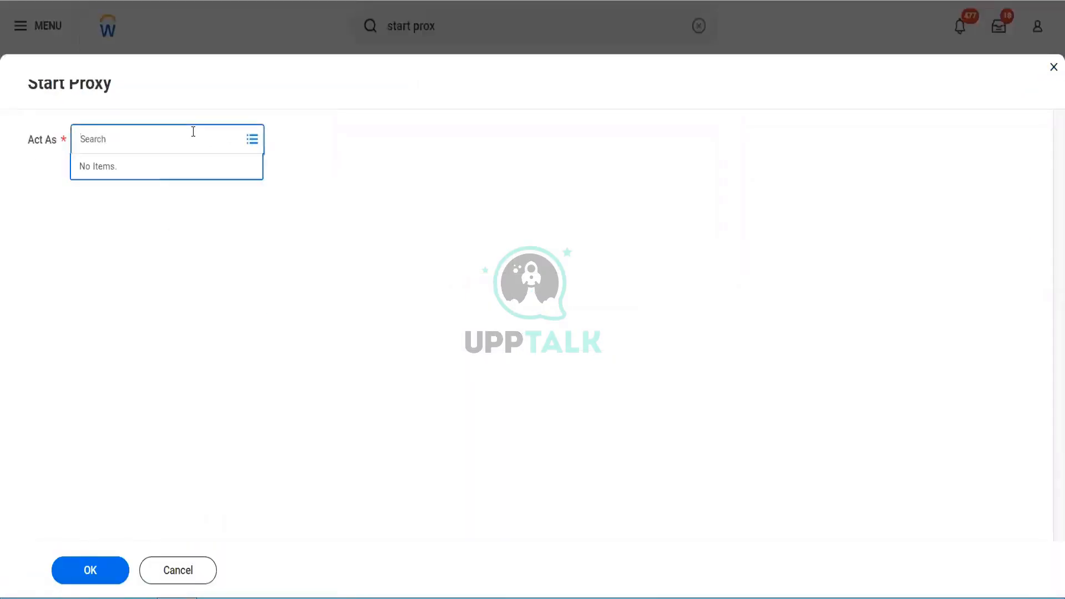
{"action": "type", "text": "ter ser"}
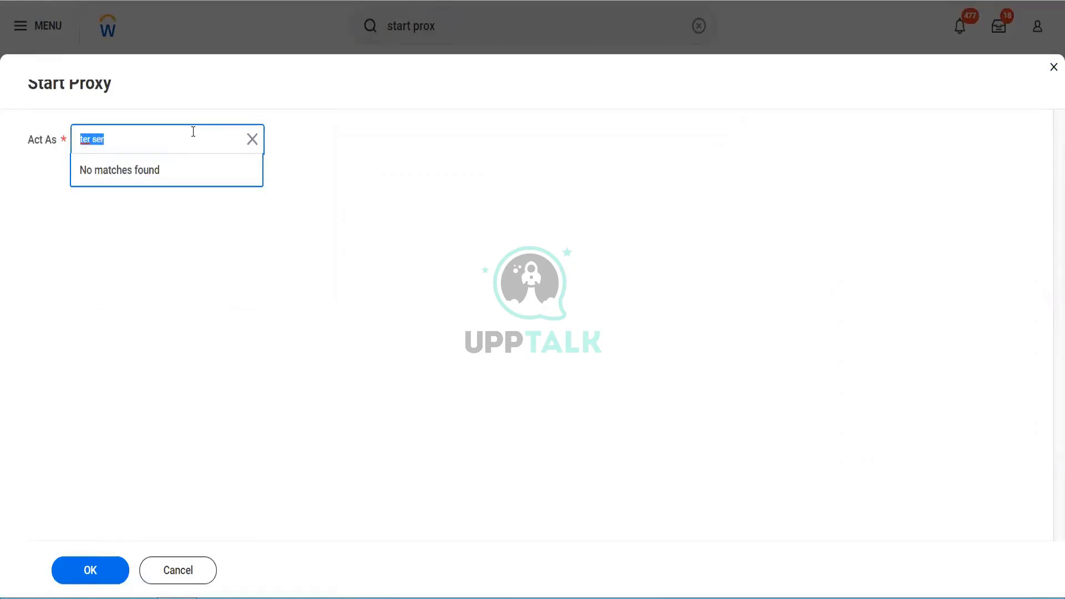
{"action": "type", "text": "lmcneil"}
{"action": "key", "text": "Return"}
{"action": "left_click", "coordinate": [72, 571]}
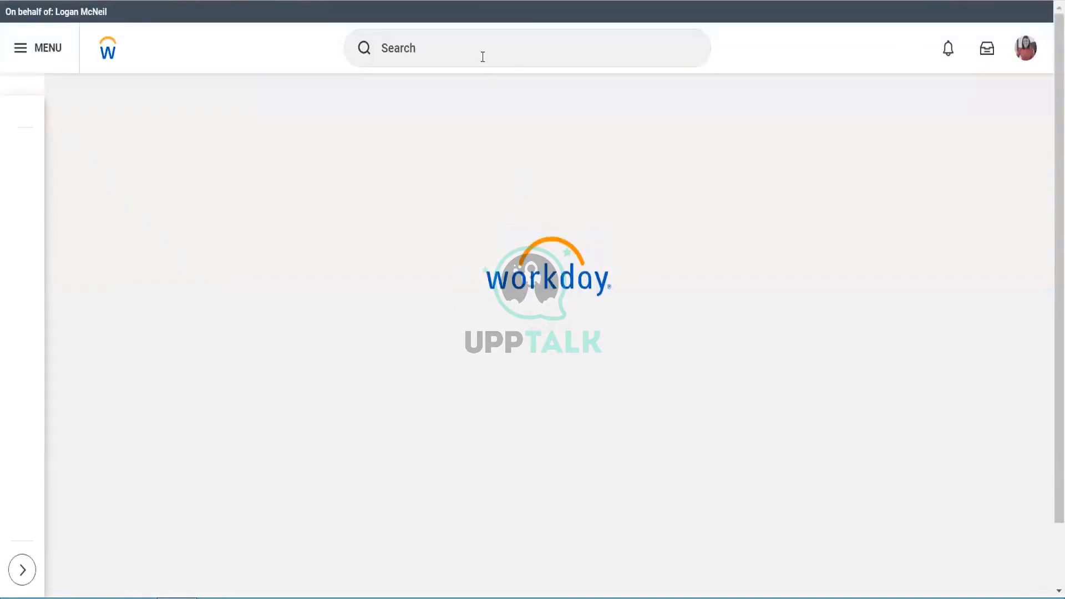
- Open the Mass Update Ledger Period Status task and choose 2023 - Fiscal Year - Standard Coporate Schedule as the year
{"action": "left_click", "coordinate": [482, 55]}
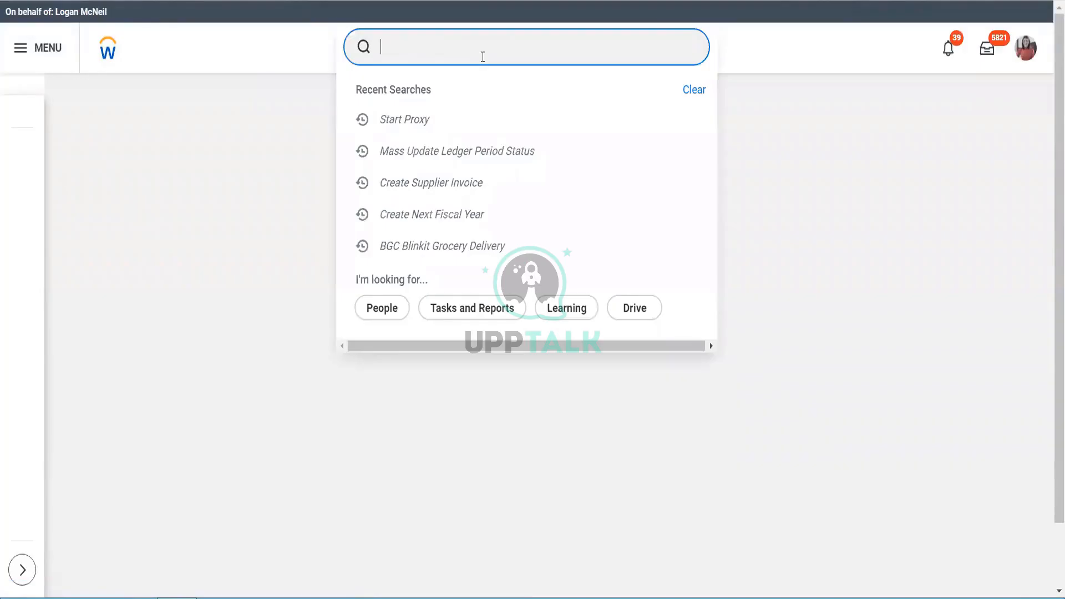
{"action": "type", "text": "mass update"}
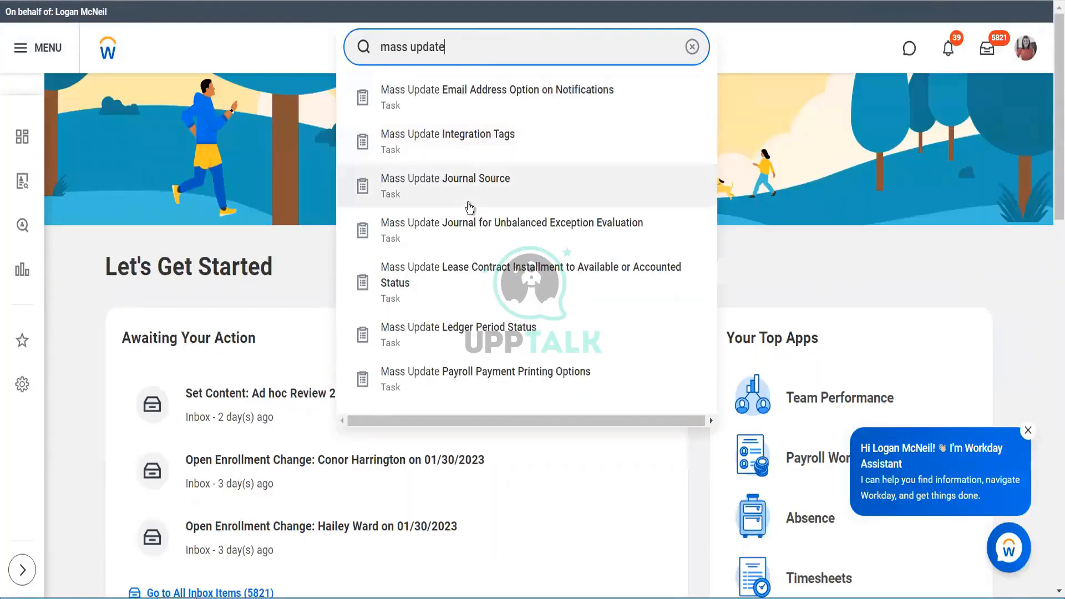
{"action": "left_click", "coordinate": [476, 333]}
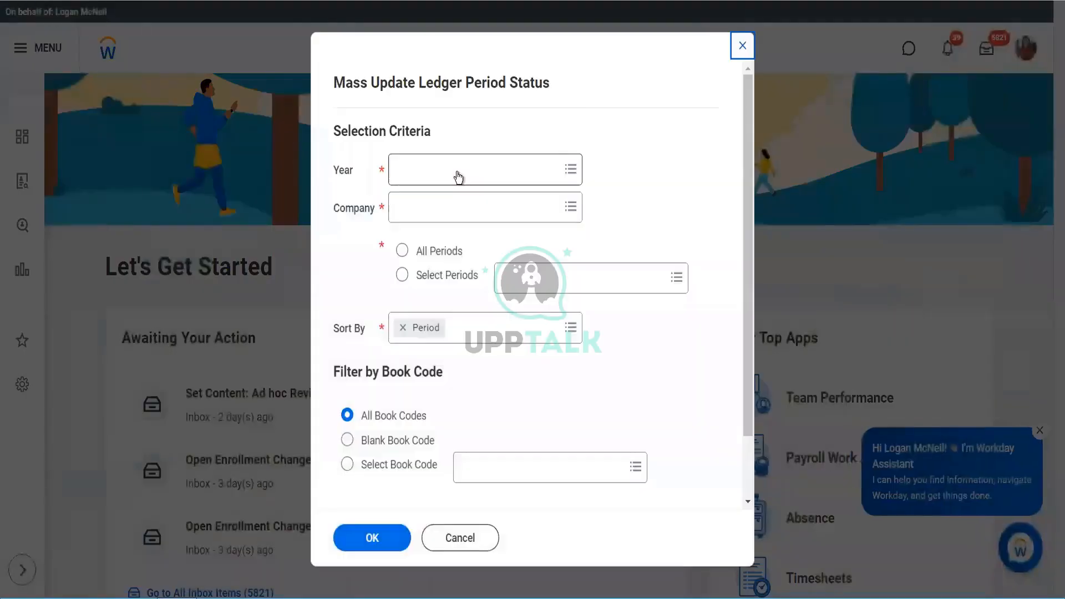
{"action": "left_click", "coordinate": [458, 178]}
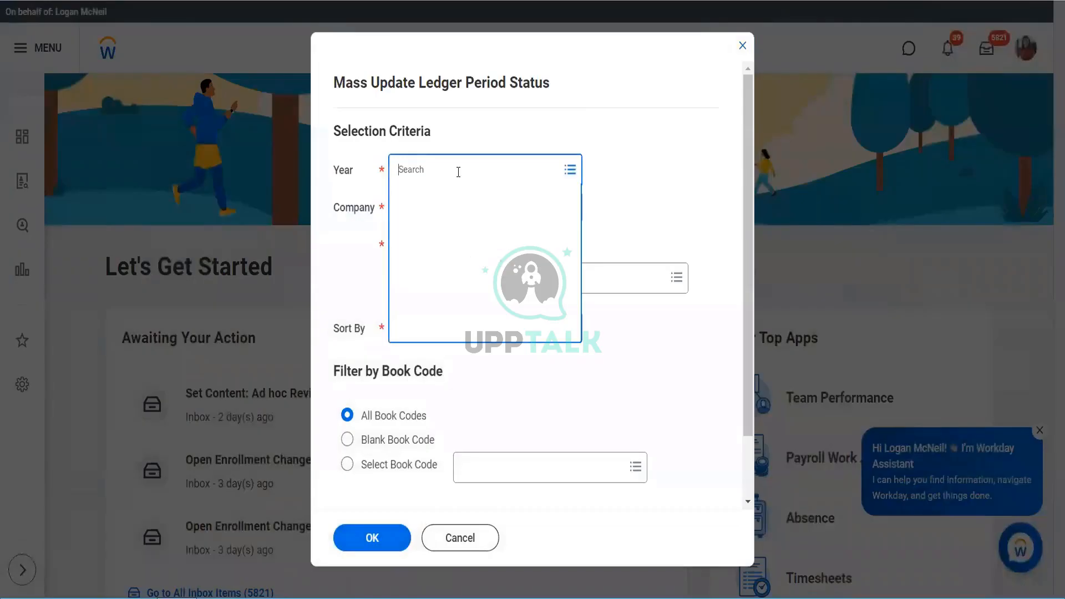
{"action": "type", "text": "2023"}
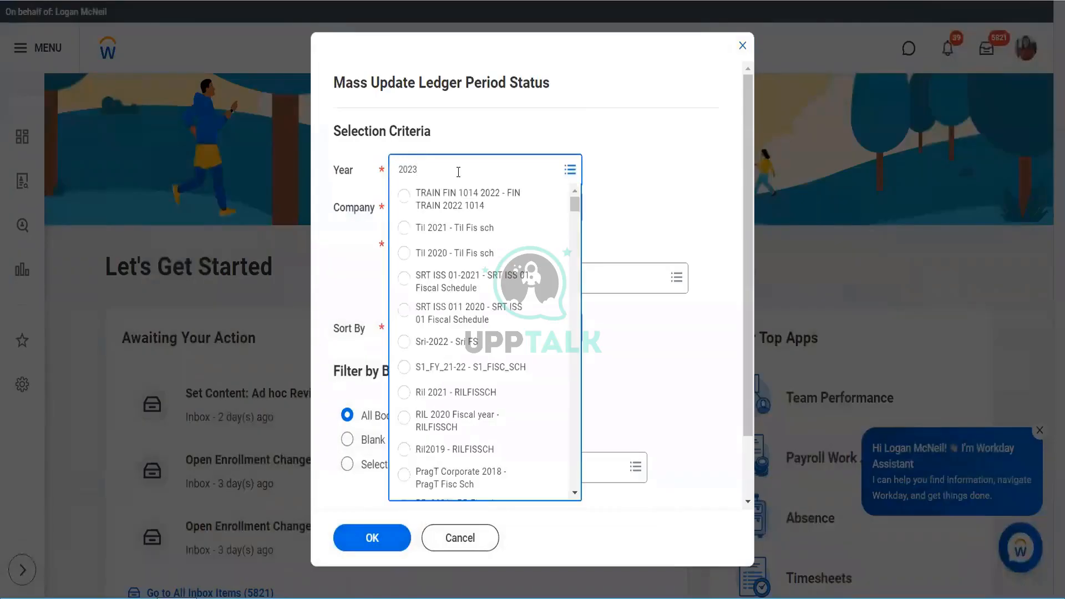
{"action": "key", "text": "Return"}
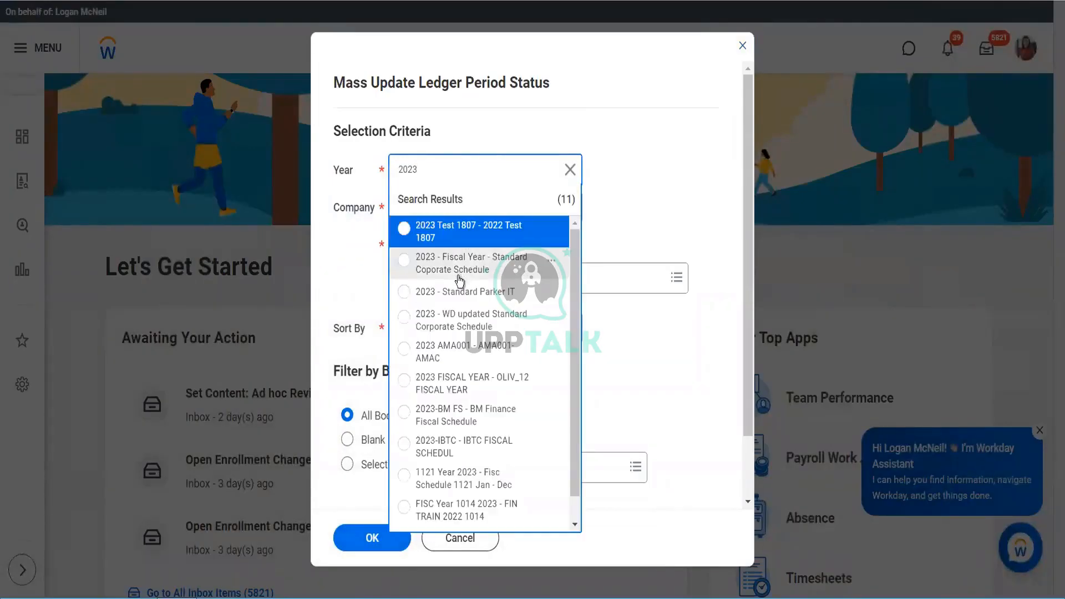
{"action": "left_click", "coordinate": [448, 261]}
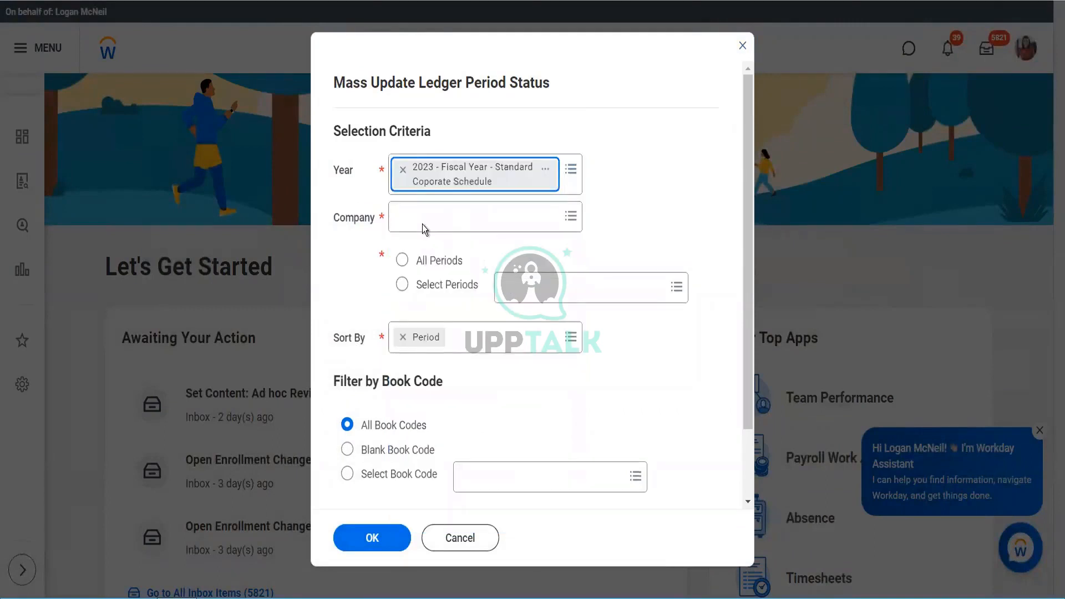
- Try to select the company by searching for "bgc" and "blinkit", and discard the ledger period status update
{"action": "left_click", "coordinate": [424, 222]}
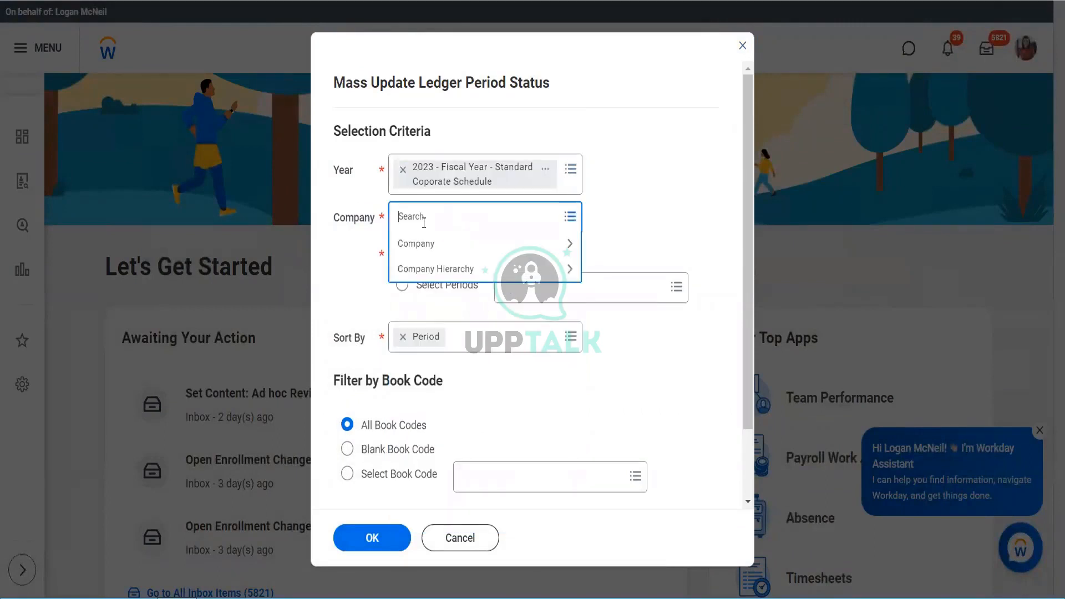
{"action": "type", "text": "bgc"}
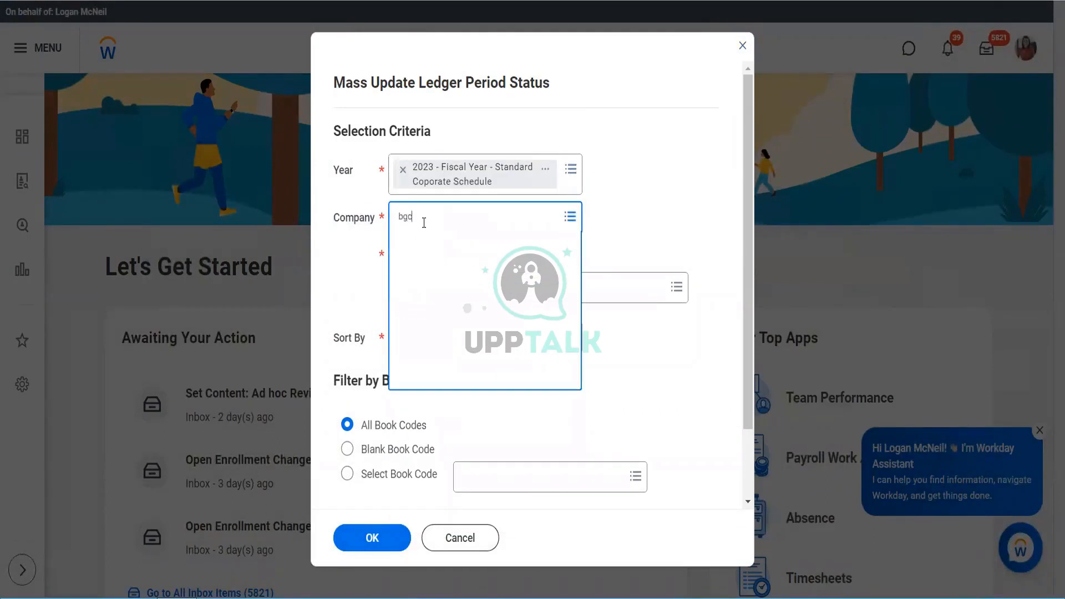
{"action": "key", "text": "Return"}
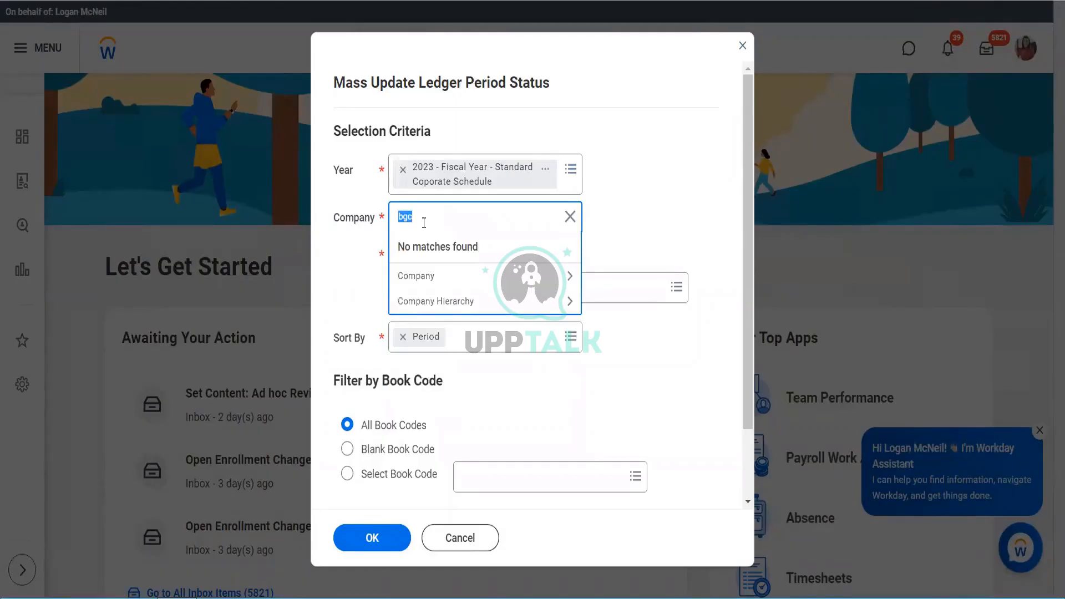
{"action": "type", "text": "blinkit"}
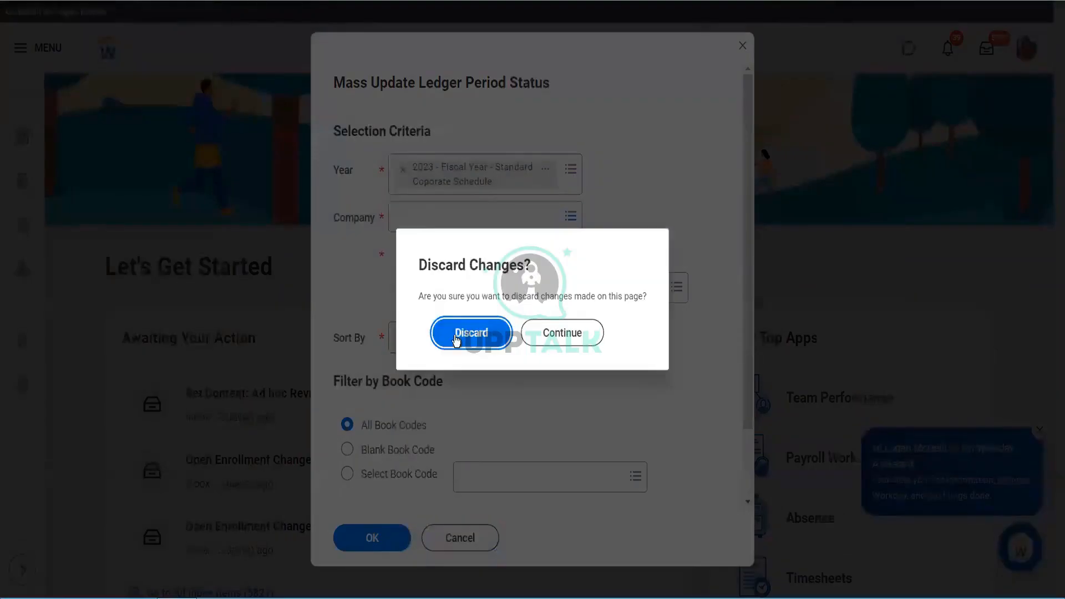
{"action": "left_click", "coordinate": [467, 331]}
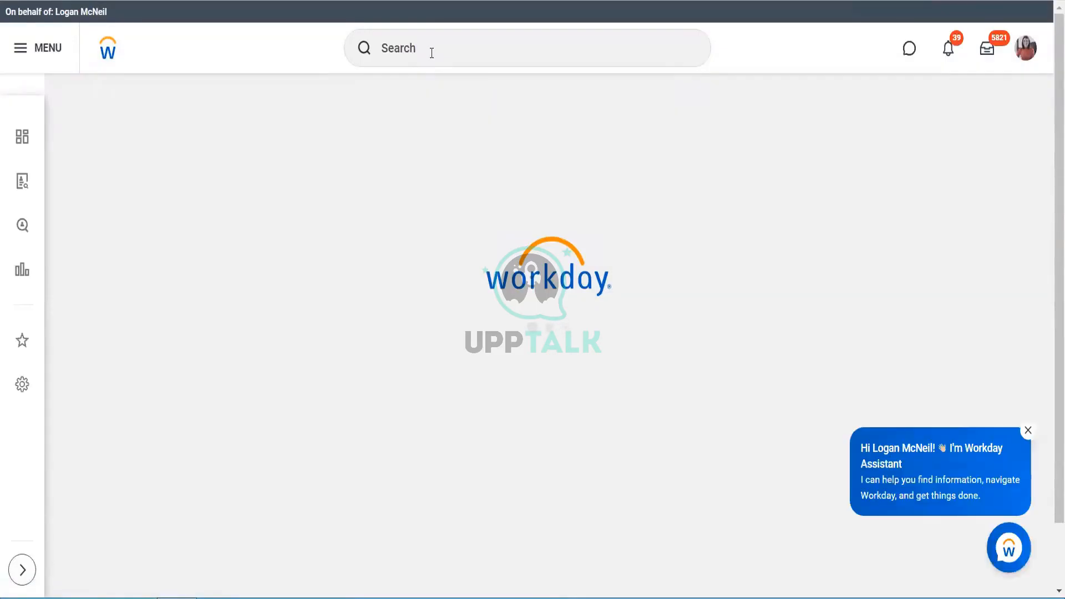
- Search for "BGC", open the BGC Blinkit Grocery Delivery company and display its assigned roles
{"action": "left_click", "coordinate": [432, 53]}
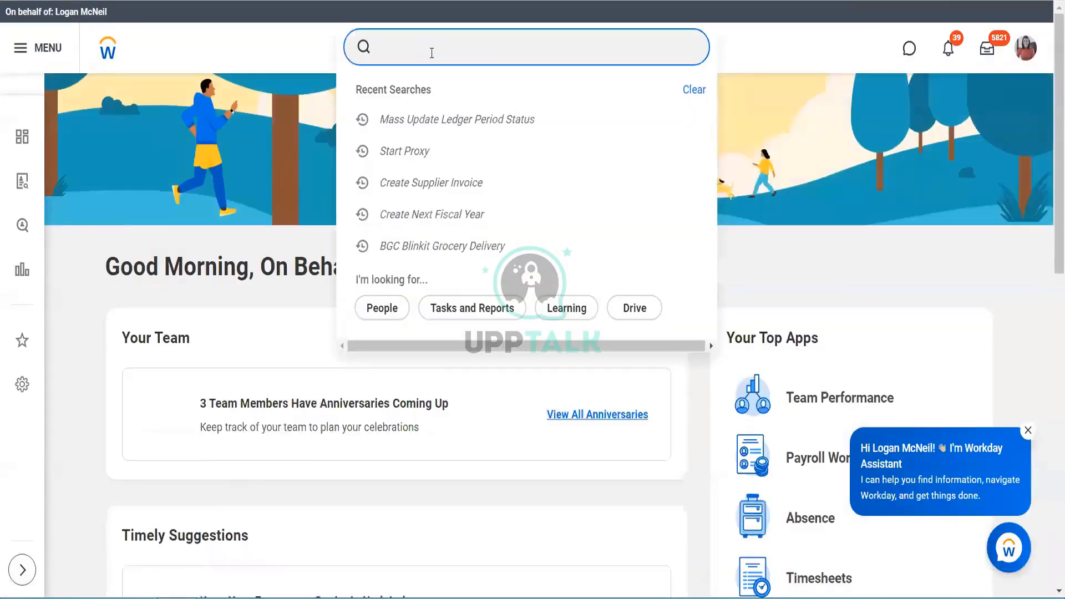
{"action": "type", "text": "BGC"}
{"action": "left_click", "coordinate": [434, 103]}
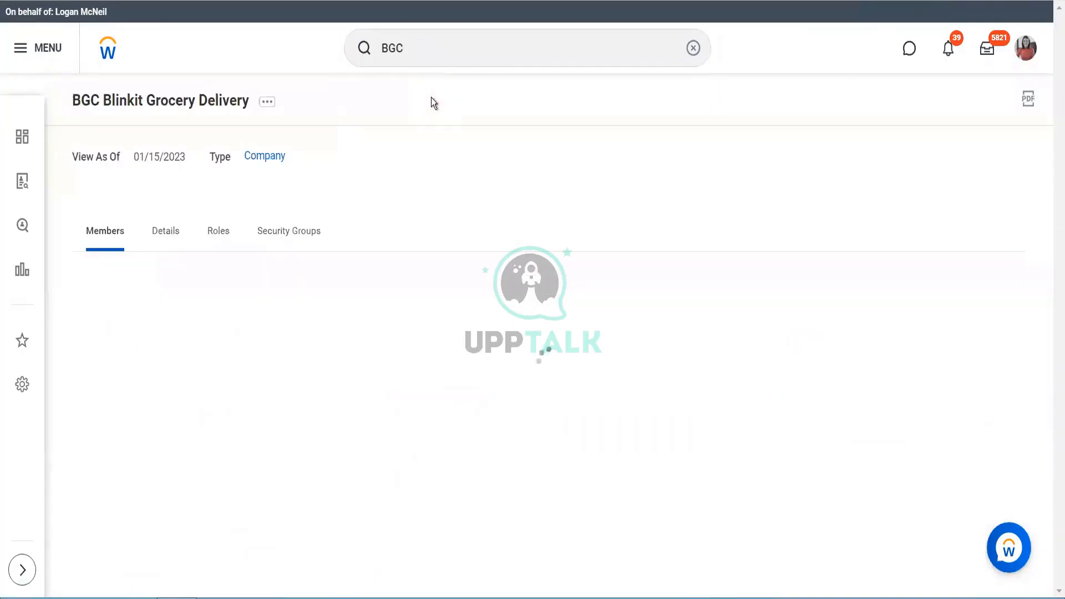
{"action": "left_click", "coordinate": [268, 101]}
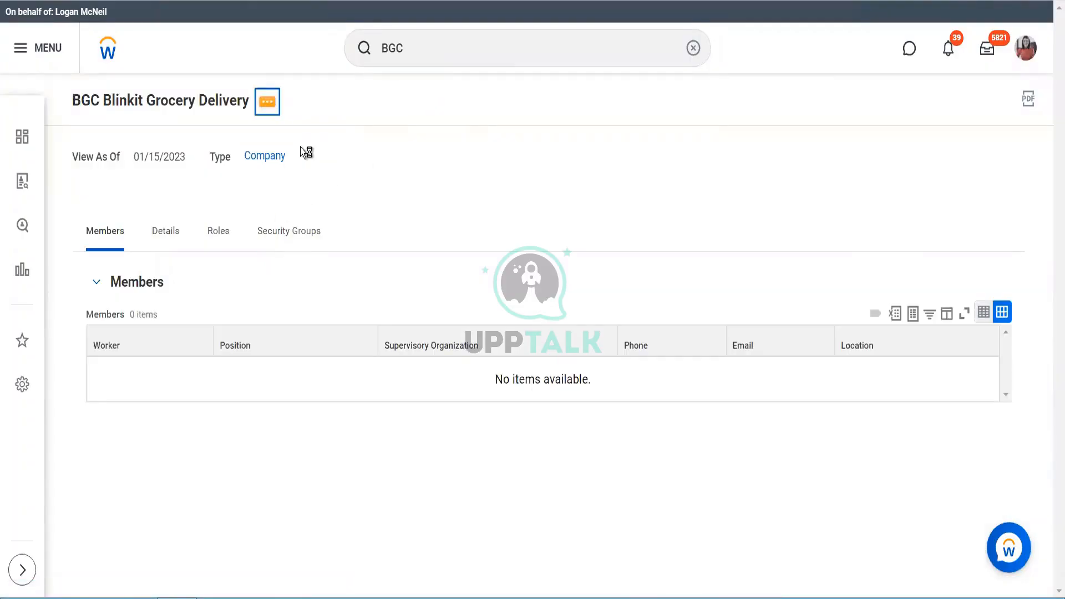
{"action": "left_click", "coordinate": [174, 213]}
{"action": "left_click", "coordinate": [211, 230]}
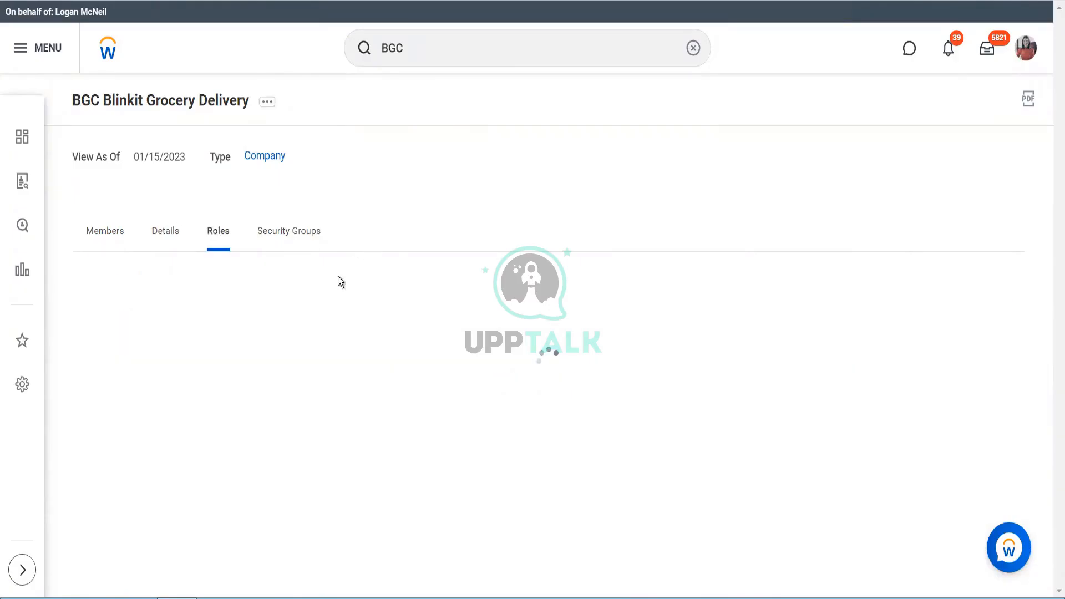
- Filter the company's assignable roles to Accountant to check who holds that role
{"action": "left_click", "coordinate": [247, 326]}
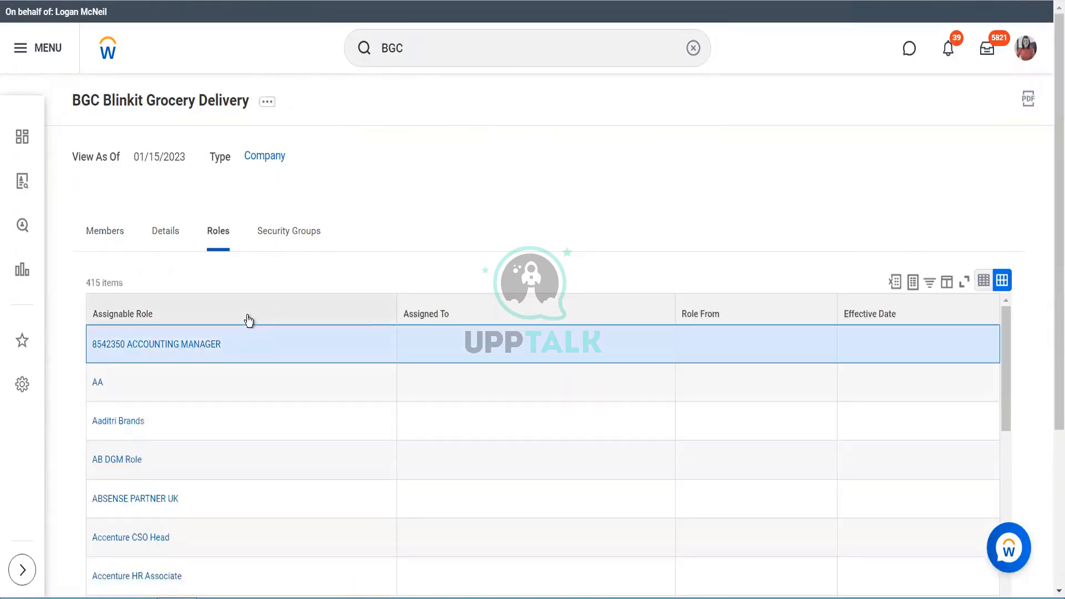
{"action": "left_click", "coordinate": [248, 319]}
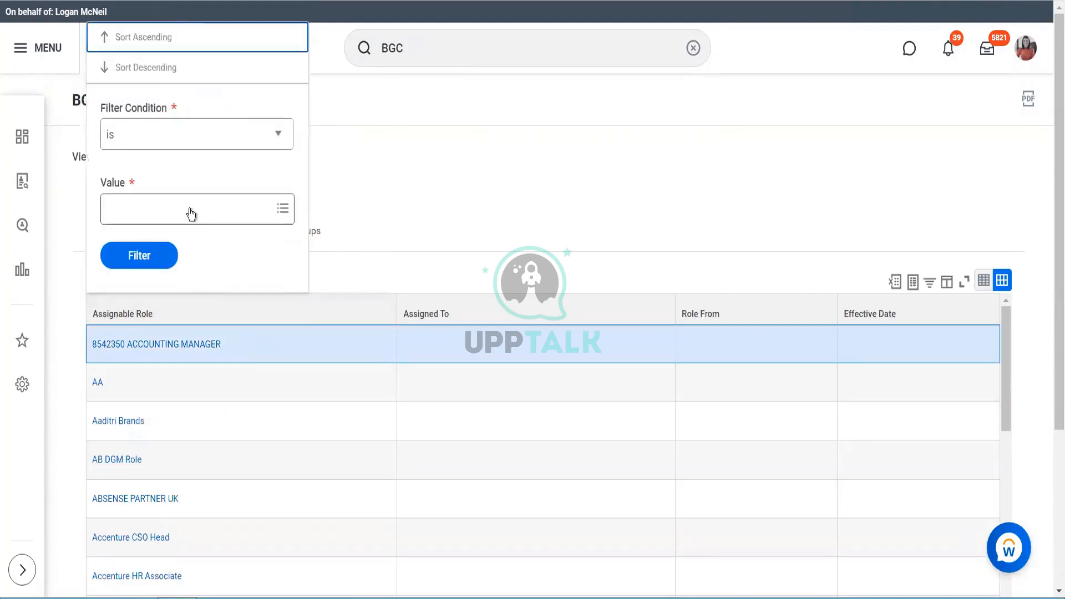
{"action": "left_click", "coordinate": [191, 213]}
{"action": "type", "text": "acc"}
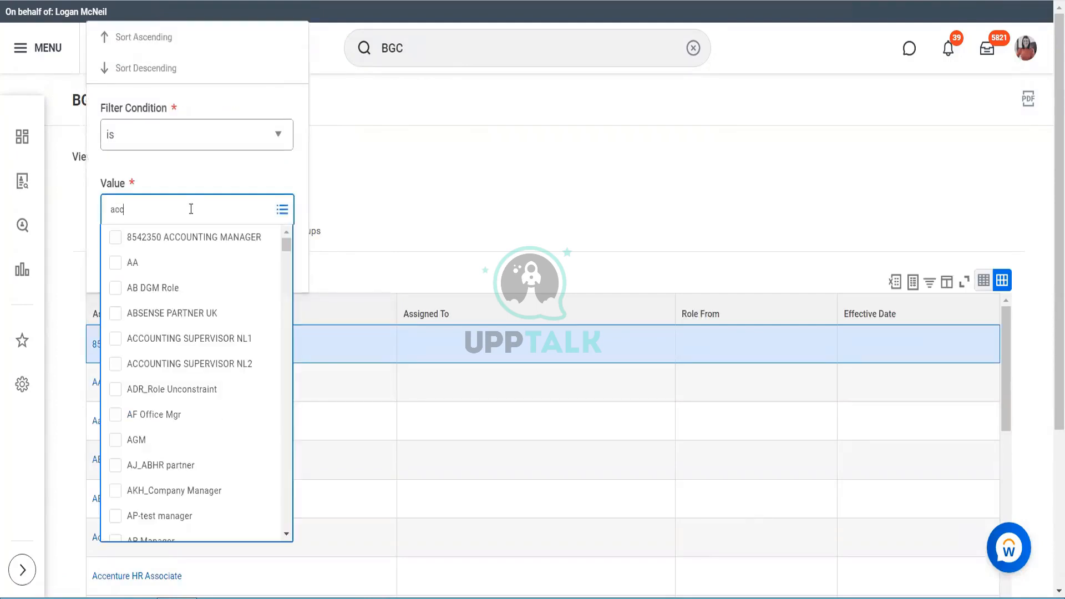
{"action": "type", "text": "ountant"}
{"action": "key", "text": "Return"}
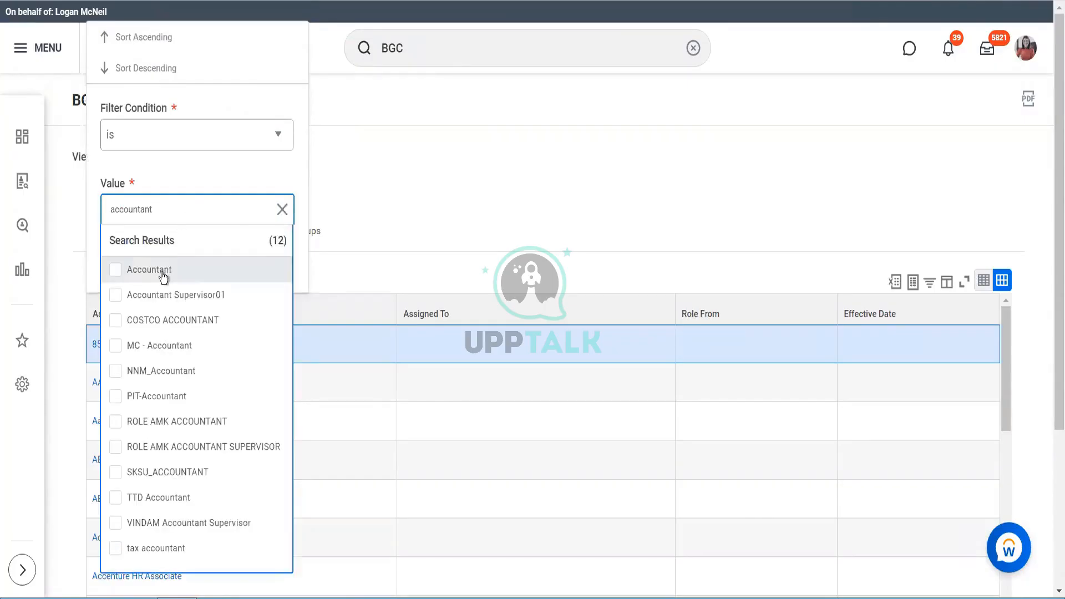
{"action": "left_click", "coordinate": [162, 272]}
{"action": "left_click", "coordinate": [195, 174]}
{"action": "left_click", "coordinate": [145, 266]}
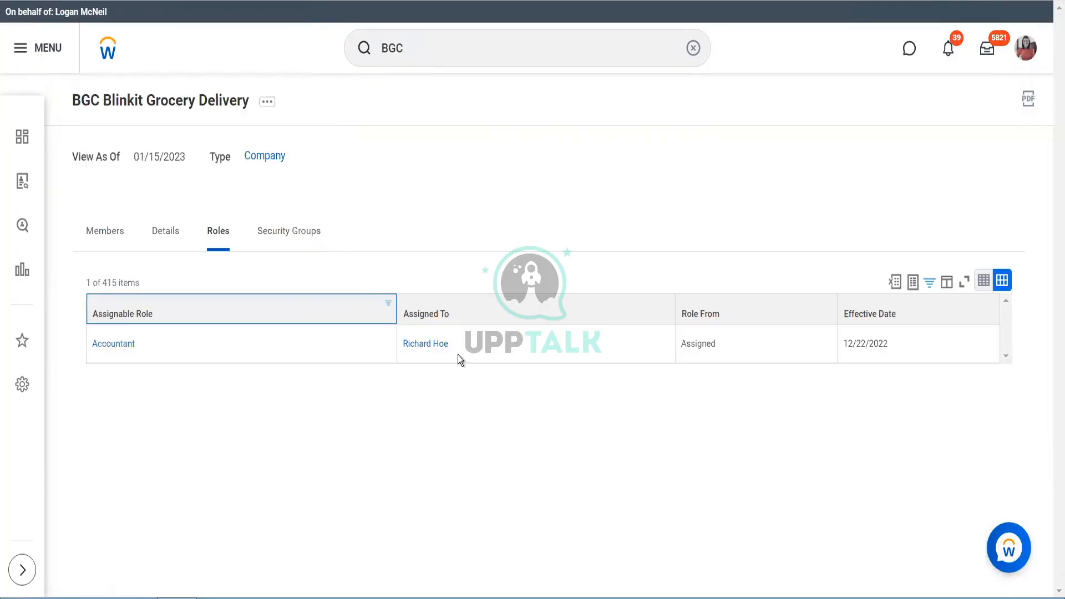
{"action": "left_click", "coordinate": [477, 347]}
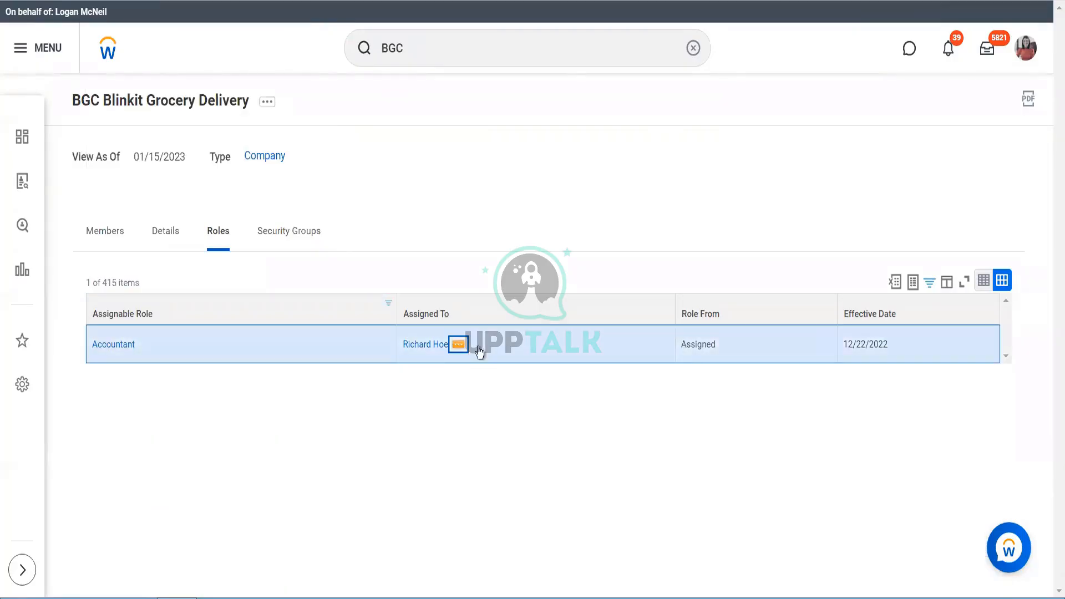
{"action": "left_click", "coordinate": [459, 344]}
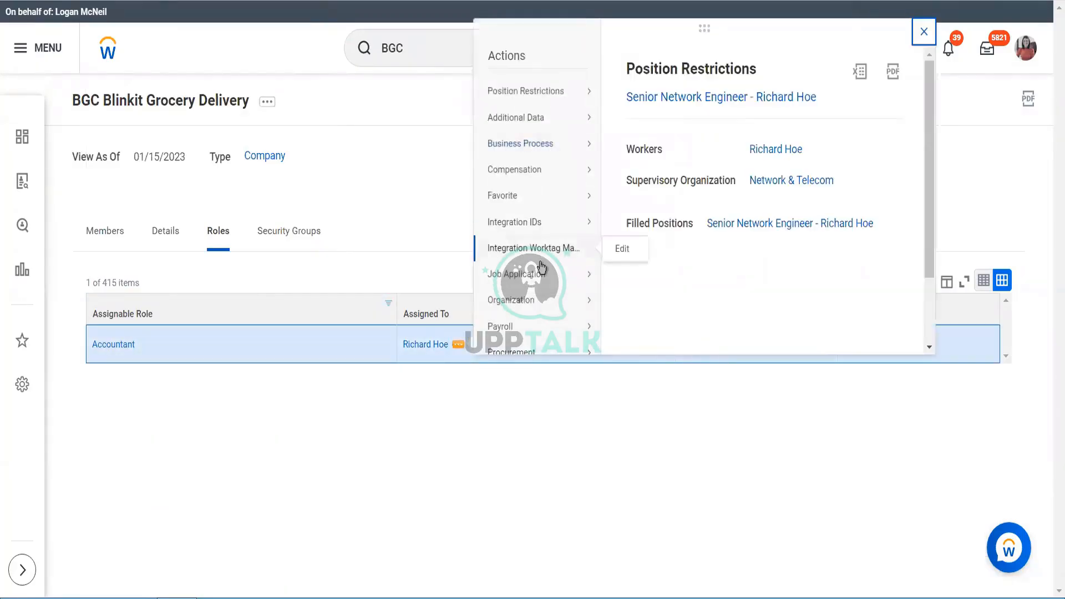
{"action": "scroll", "coordinate": [541, 268], "scroll_direction": "down", "scroll_amount": 2}
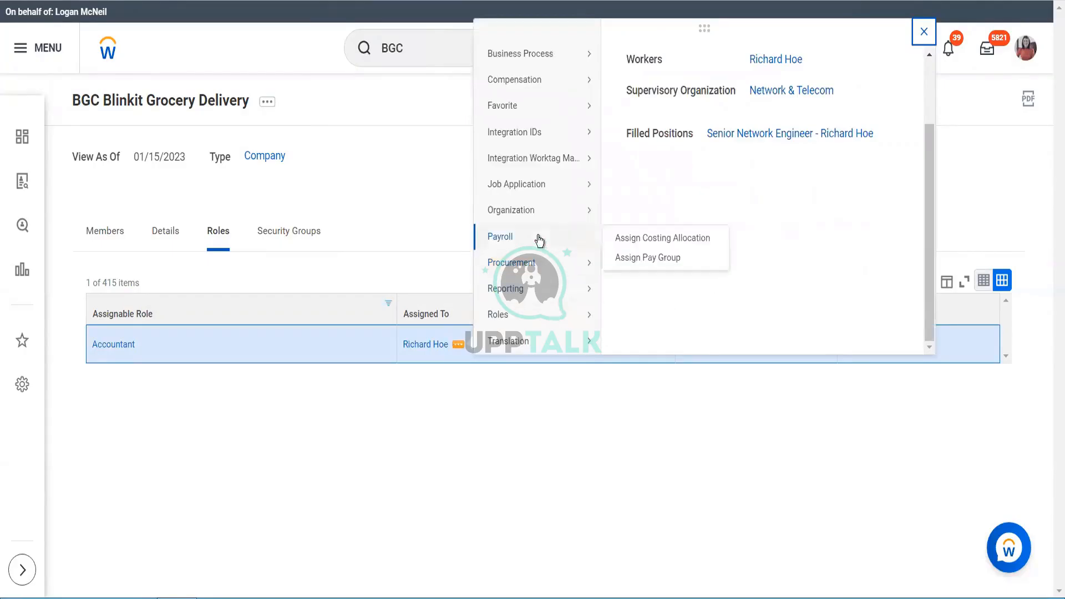
{"action": "mouse_move", "coordinate": [527, 255]}
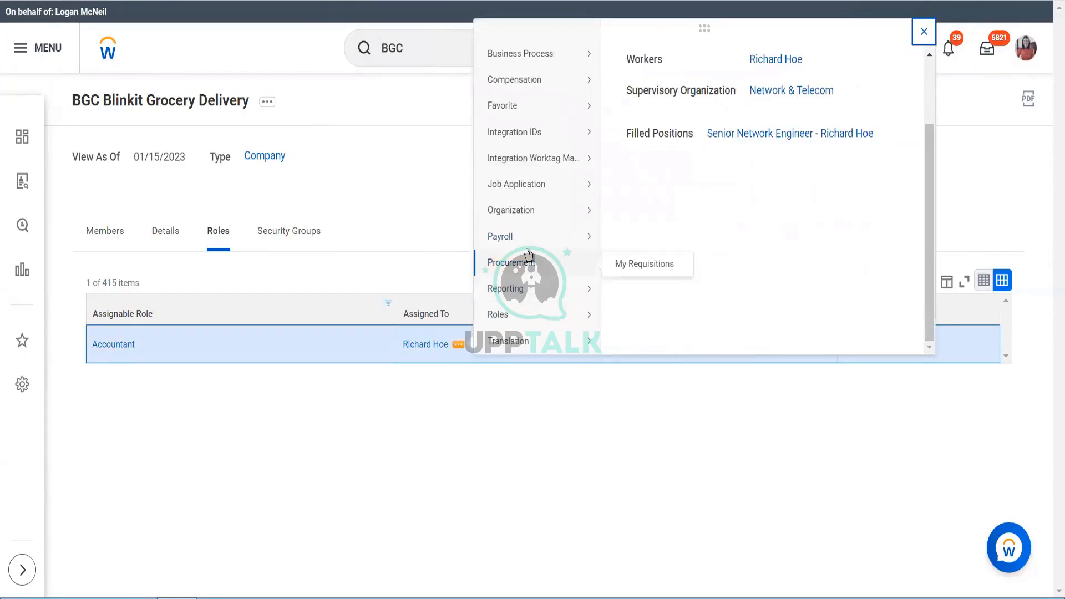
{"action": "scroll", "coordinate": [528, 256], "scroll_direction": "up", "scroll_amount": 2}
{"action": "left_click", "coordinate": [424, 224]}
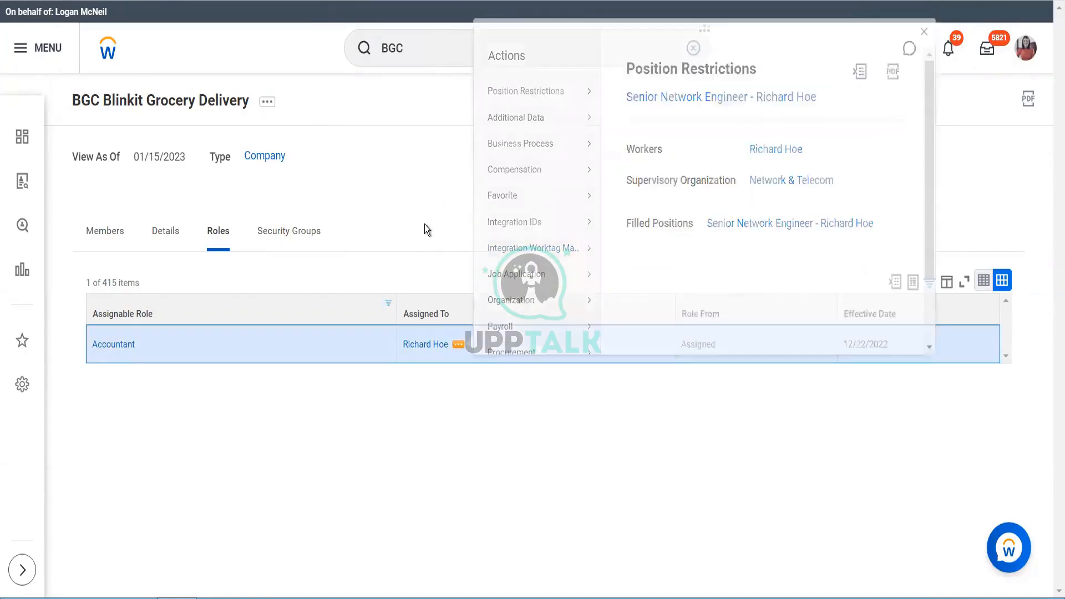
- Search for "start proxy" and open the Start Proxy task
{"action": "left_click", "coordinate": [421, 50]}
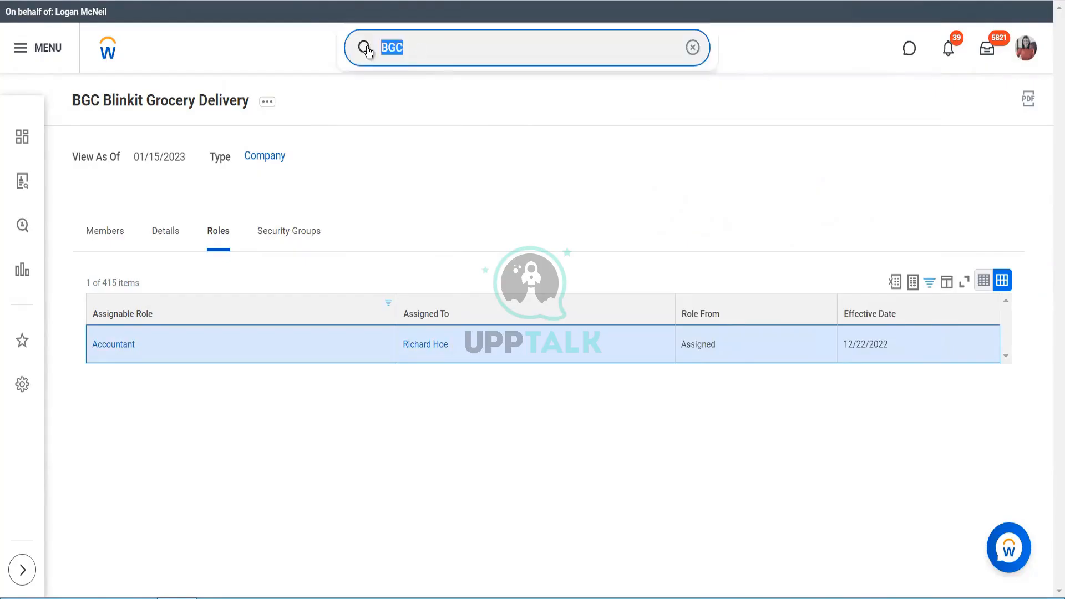
{"action": "type", "text": "starat prox"}
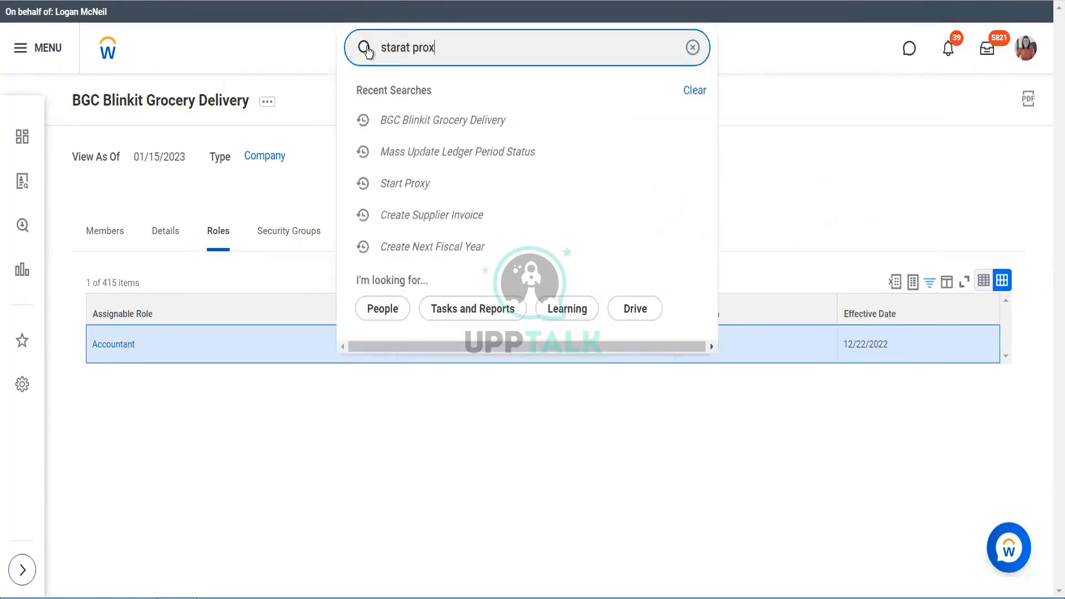
{"action": "key", "text": "Left"}
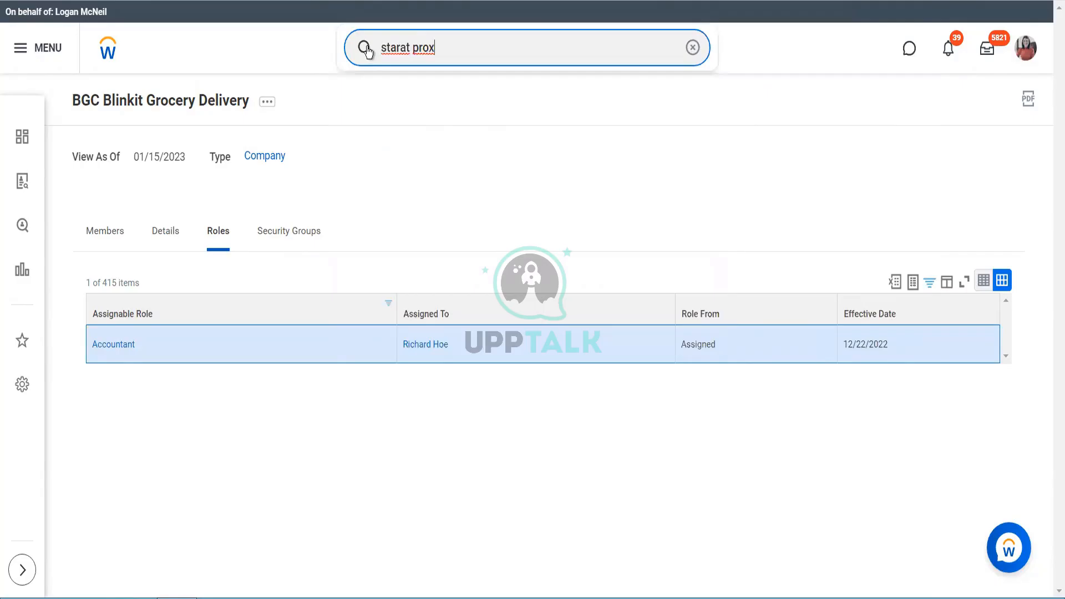
{"action": "key", "text": "BackSpace"}
{"action": "key", "text": "BackSpace"}
{"action": "key", "text": "BackSpace"}
{"action": "key", "text": "BackSpace"}
{"action": "key", "text": "BackSpace"}
{"action": "key", "text": "BackSpace"}
{"action": "key", "text": "BackSpace"}
{"action": "key", "text": "BackSpace"}
{"action": "key", "text": "BackSpace"}
{"action": "key", "text": "BackSpace"}
{"action": "key", "text": "BackSpace"}
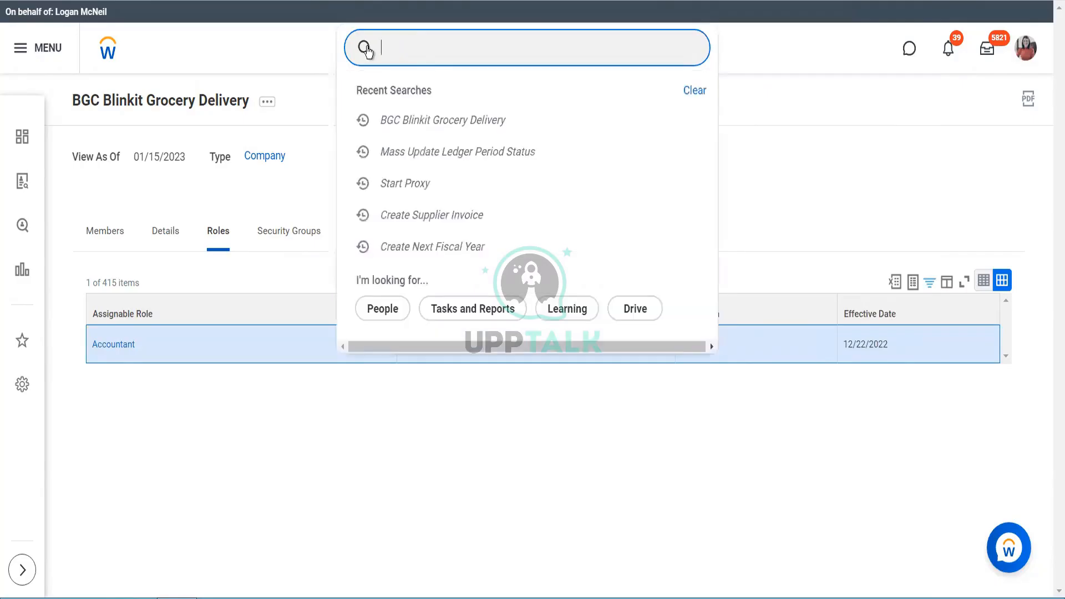
{"action": "type", "text": "start"}
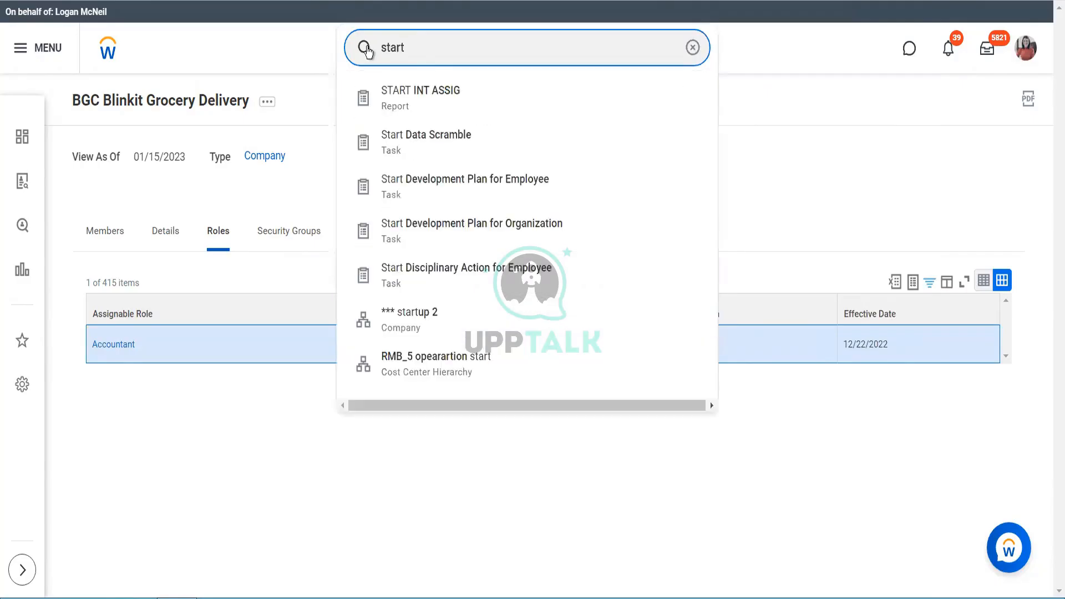
{"action": "type", "text": " proxy"}
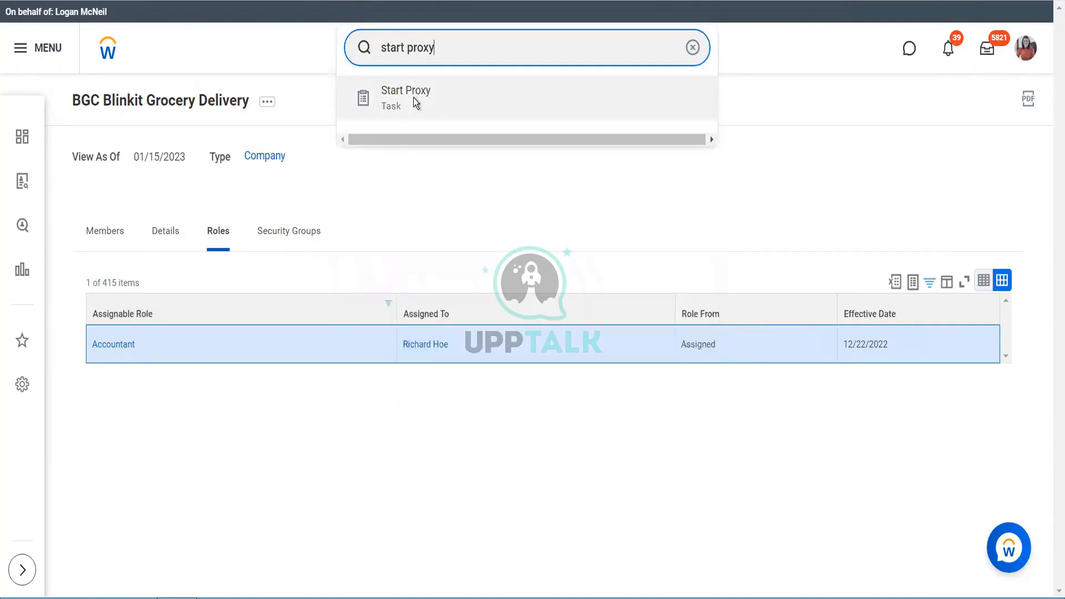
{"action": "left_click", "coordinate": [414, 98]}
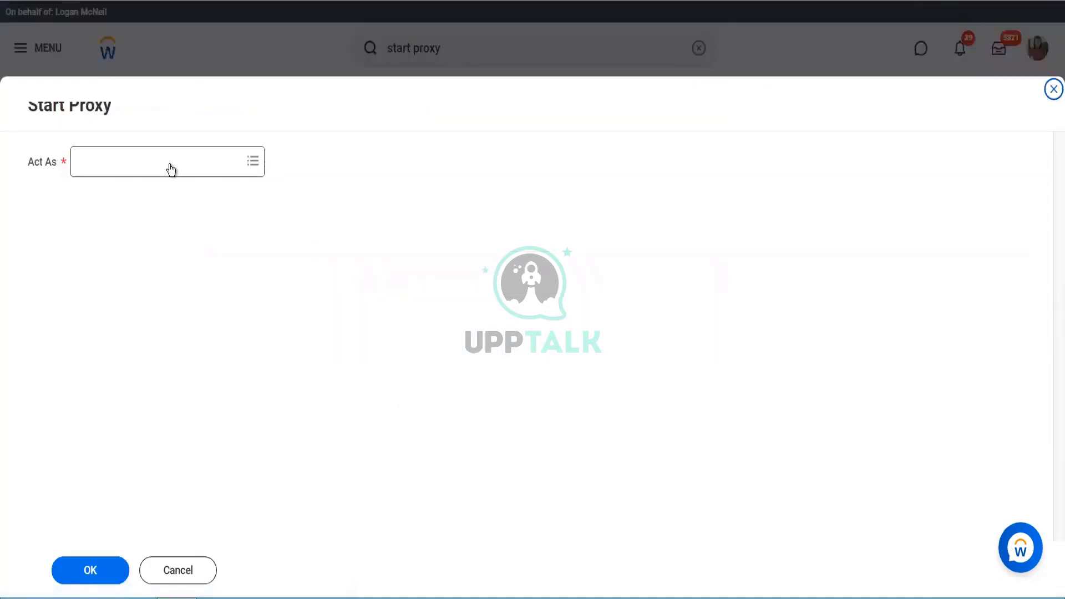
- Try to find the company's assigned accountant by name as the worker to act as, and close the proxy task
{"action": "left_click", "coordinate": [170, 164]}
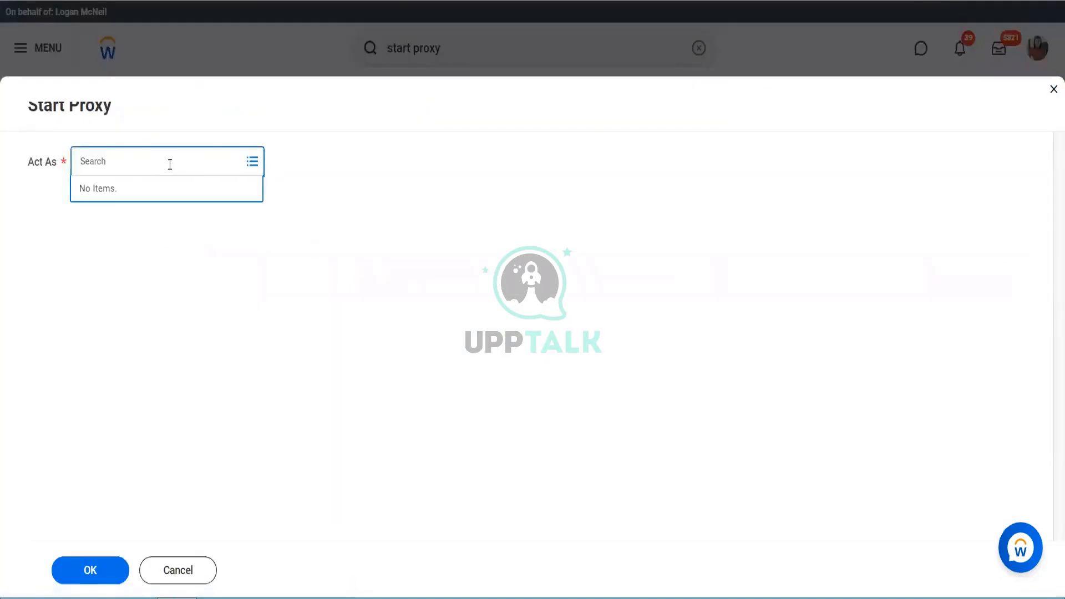
{"action": "type", "text": "richard hoe"}
{"action": "key", "text": "Return"}
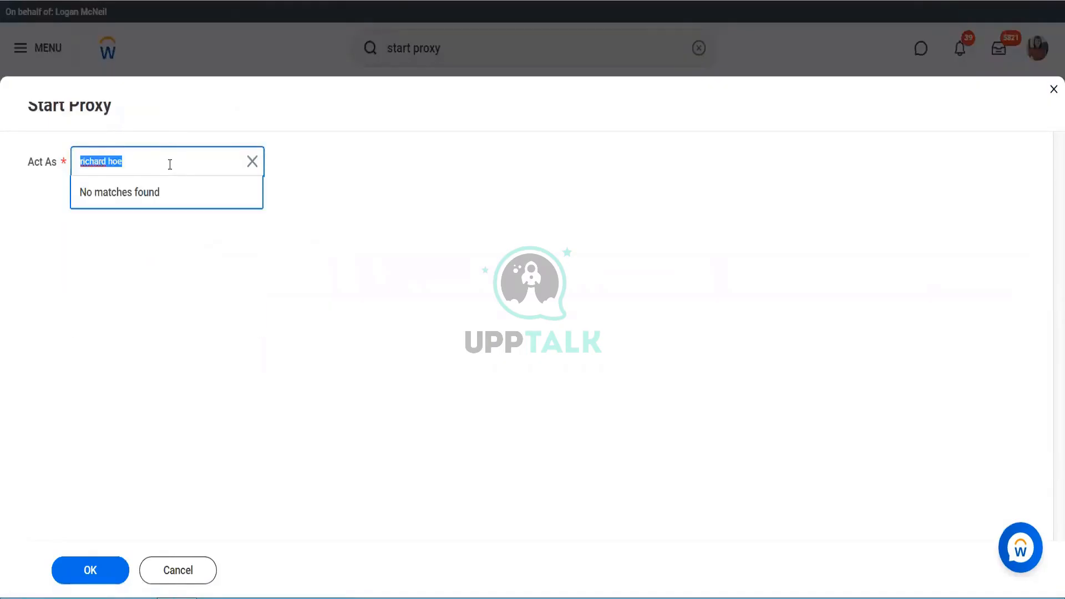
{"action": "type", "text": "richard"}
{"action": "key", "text": "Return"}
{"action": "type", "text": "hoe"}
{"action": "key", "text": "Return"}
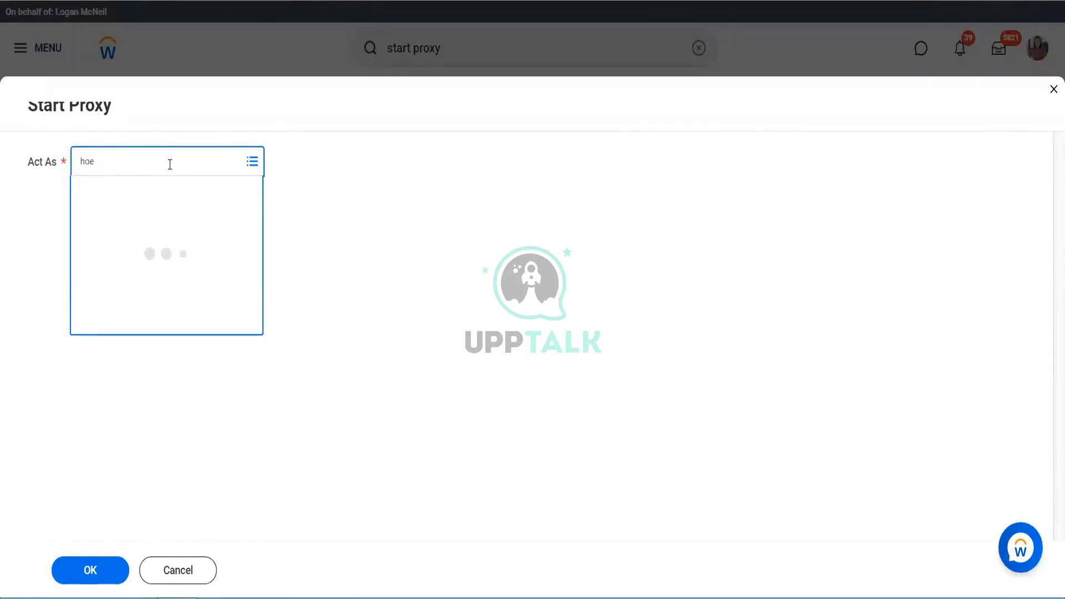
{"action": "left_click", "coordinate": [1053, 90]}
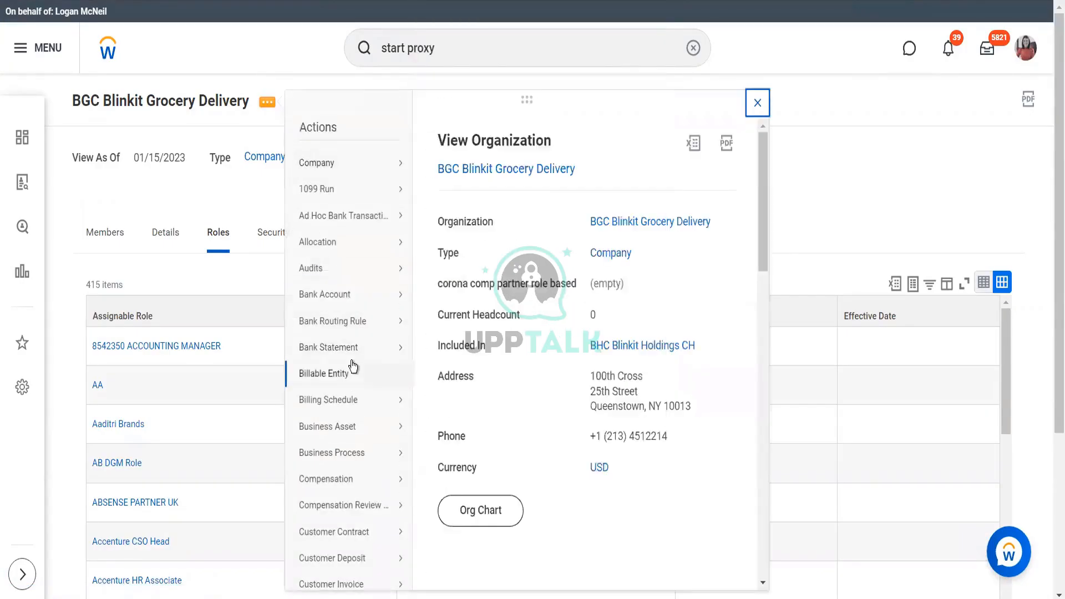
- Start assigning roles for BGC Blinkit Grocery Delivery with an effective date of 01/01/2023
{"action": "scroll", "coordinate": [353, 367], "scroll_direction": "down", "scroll_amount": 10}
{"action": "mouse_move", "coordinate": [361, 520]}
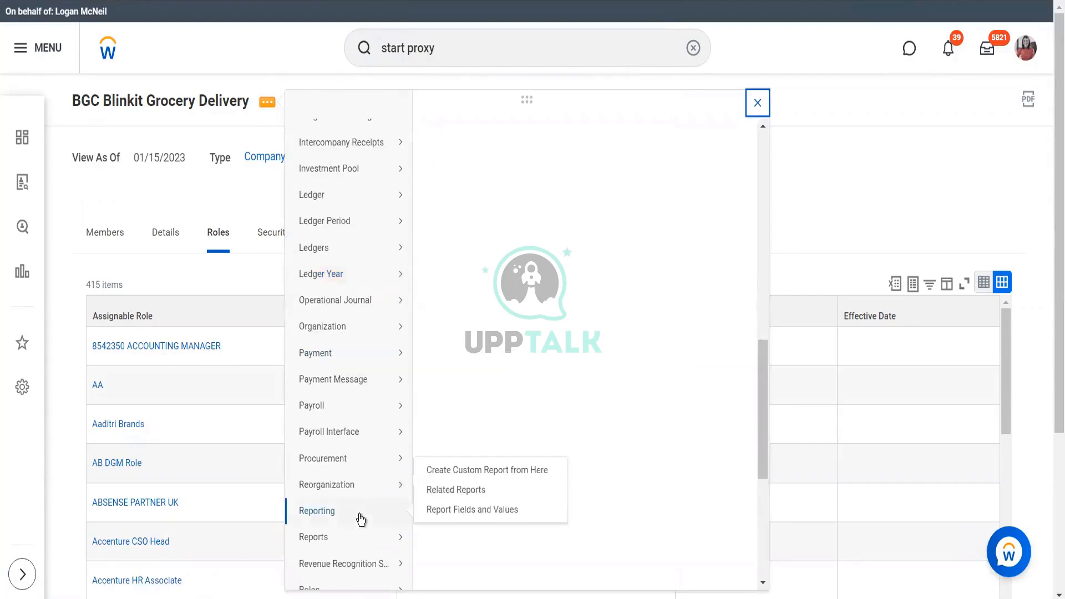
{"action": "scroll", "coordinate": [361, 520], "scroll_direction": "down", "scroll_amount": 5}
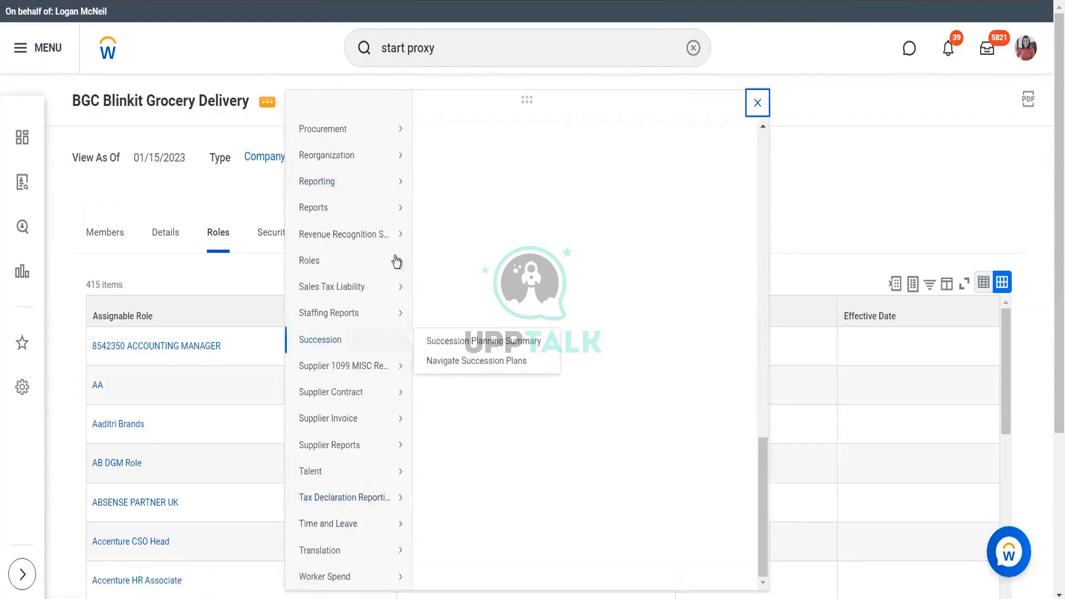
{"action": "mouse_move", "coordinate": [398, 261]}
{"action": "left_click", "coordinate": [431, 261]}
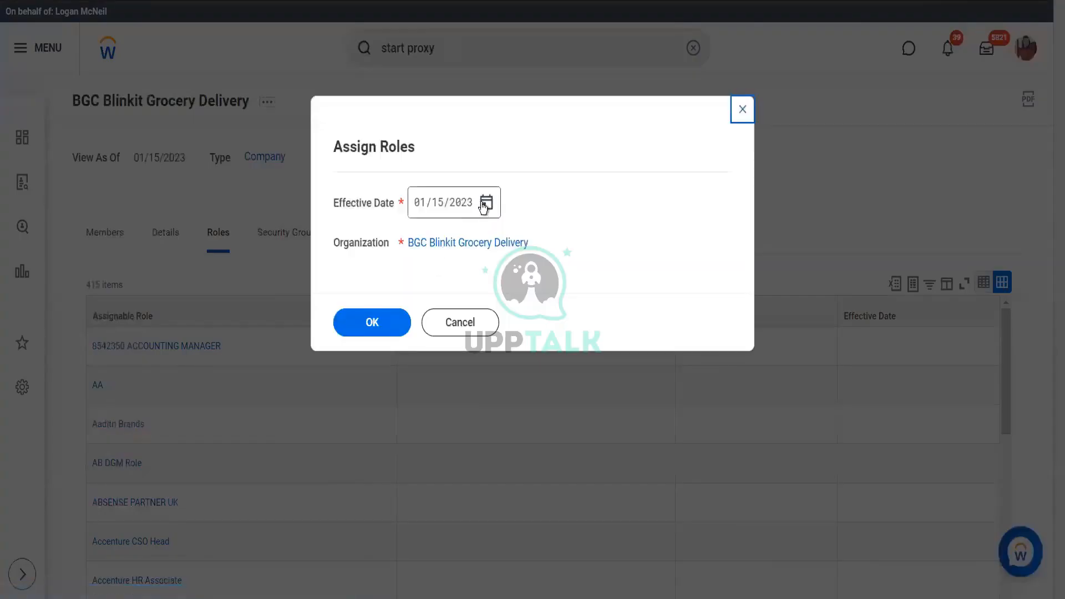
{"action": "left_click", "coordinate": [486, 204]}
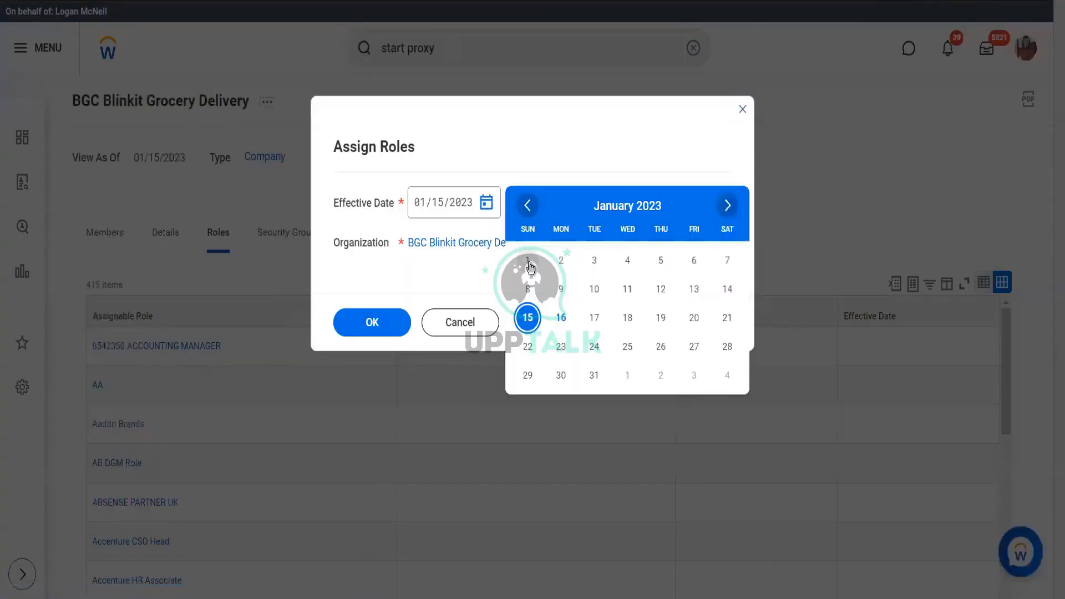
{"action": "left_click", "coordinate": [529, 261]}
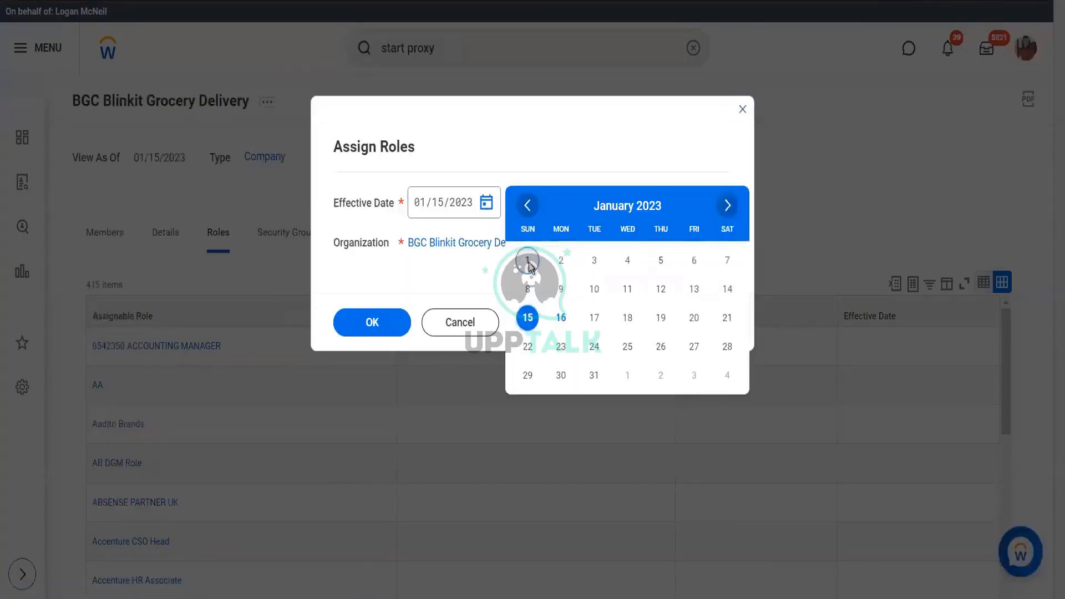
{"action": "left_click", "coordinate": [394, 324]}
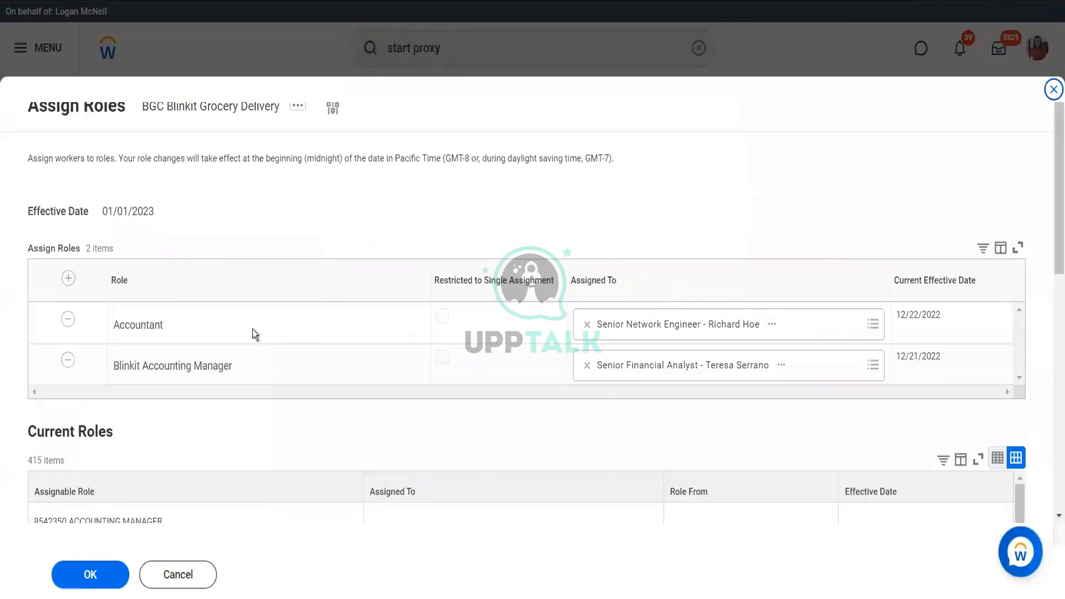
- Replace the Accountant role's assignee with the Senior Financial Analyst who holds the Blinkit Accounting Manager role, and submit the role assignments
{"action": "left_click", "coordinate": [587, 325]}
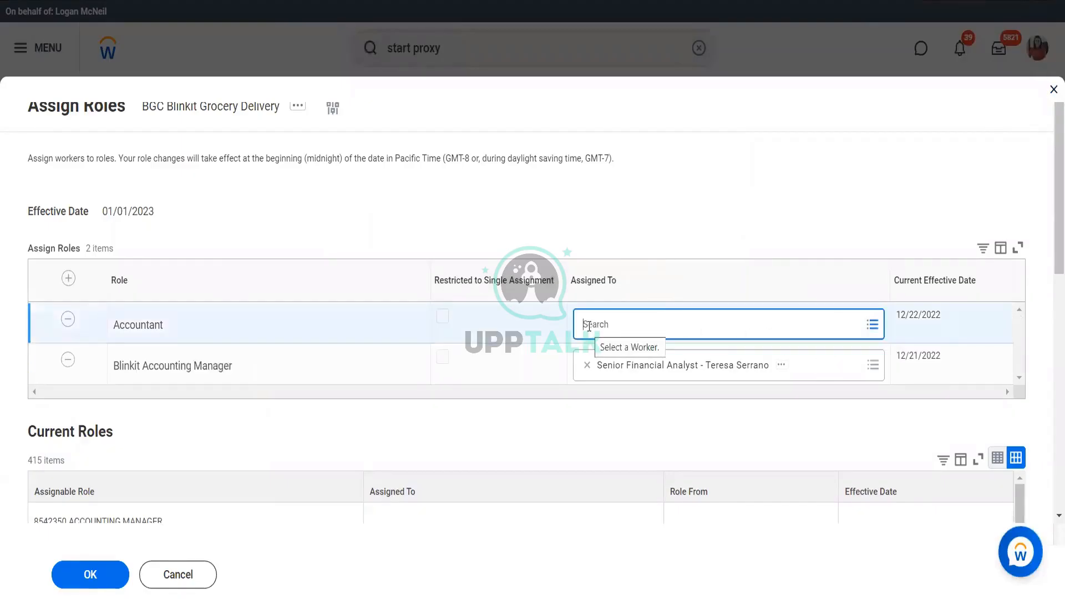
{"action": "type", "text": "ter ser"}
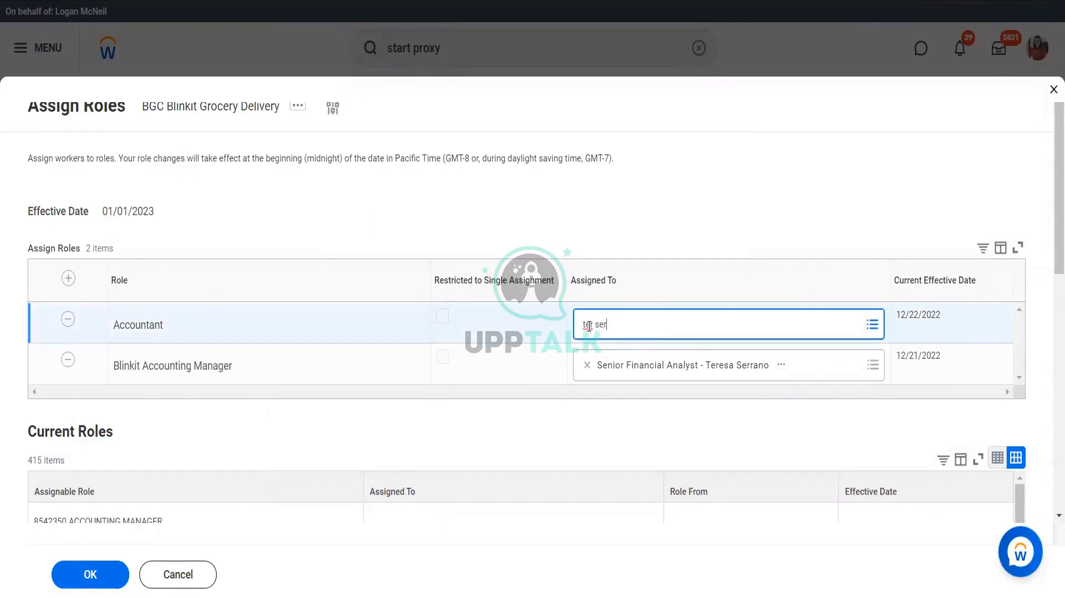
{"action": "key", "text": "Return"}
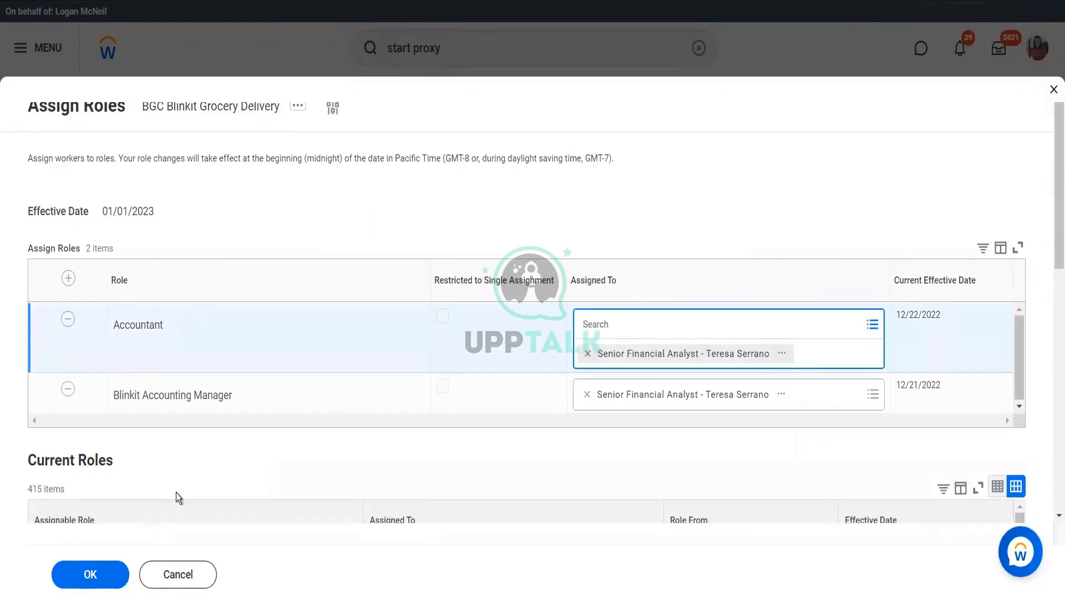
{"action": "left_click", "coordinate": [110, 577]}
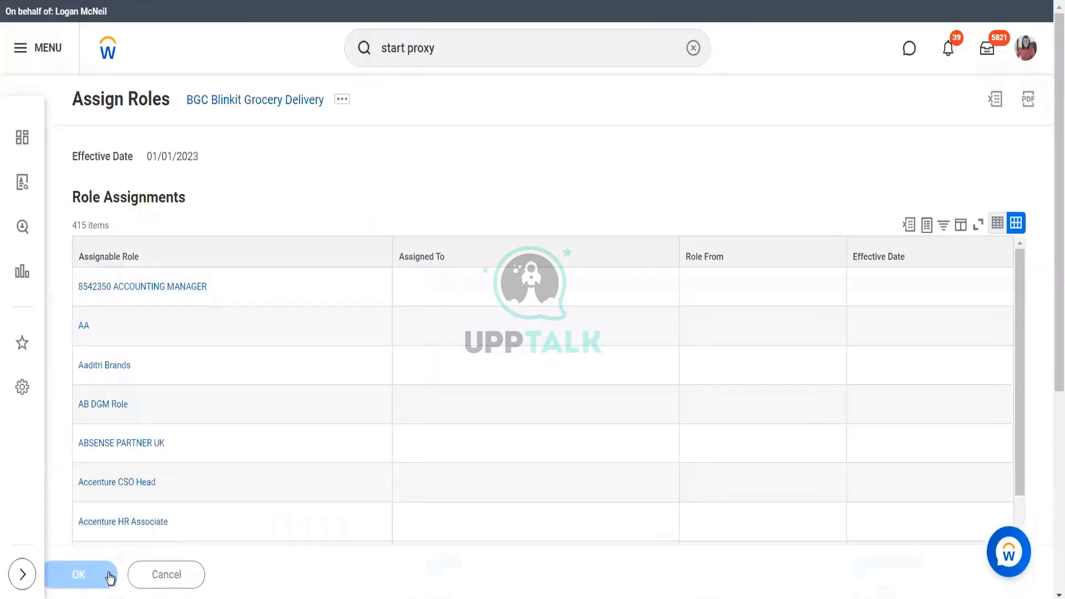
- Open Start Proxy, try to find the newly assigned accountant by name, and dismiss the Start Proxy and Assign Roles dialogs
{"action": "left_click", "coordinate": [437, 54]}
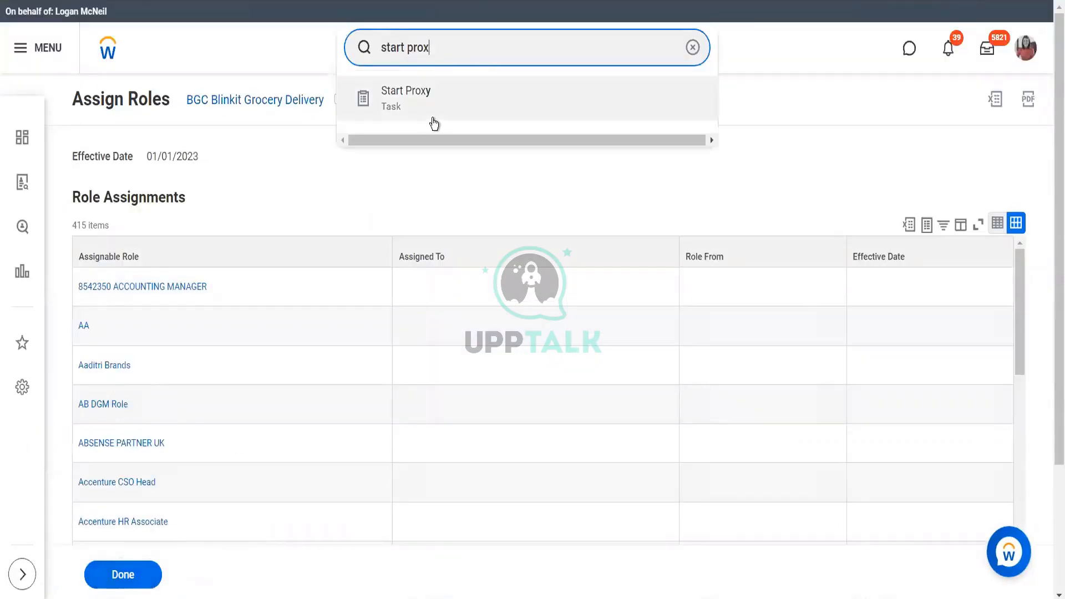
{"action": "left_click", "coordinate": [431, 119]}
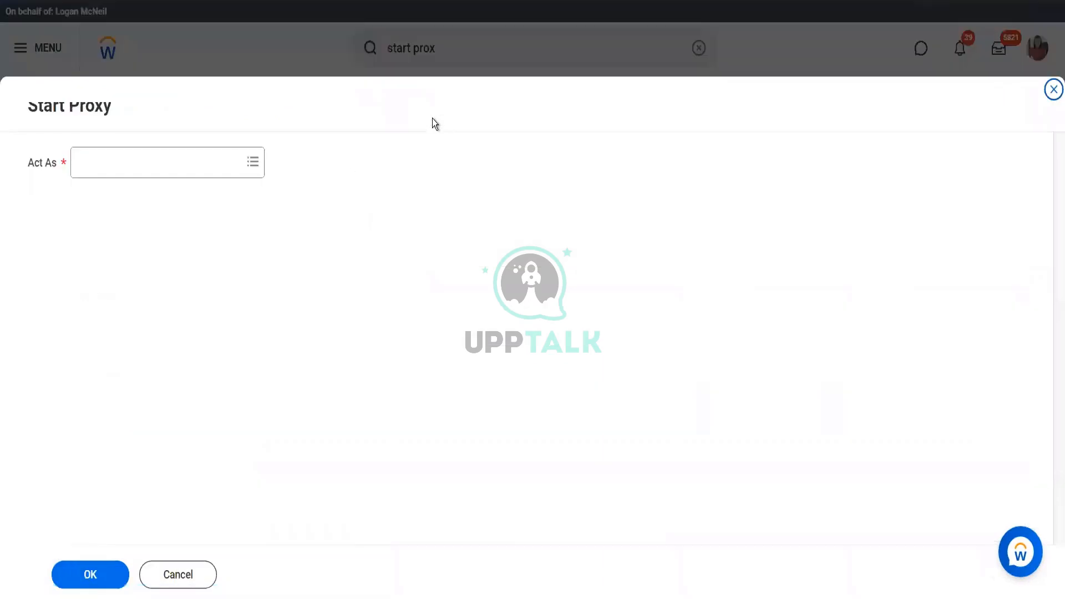
{"action": "left_click", "coordinate": [186, 157]}
{"action": "type", "text": "ter ser"}
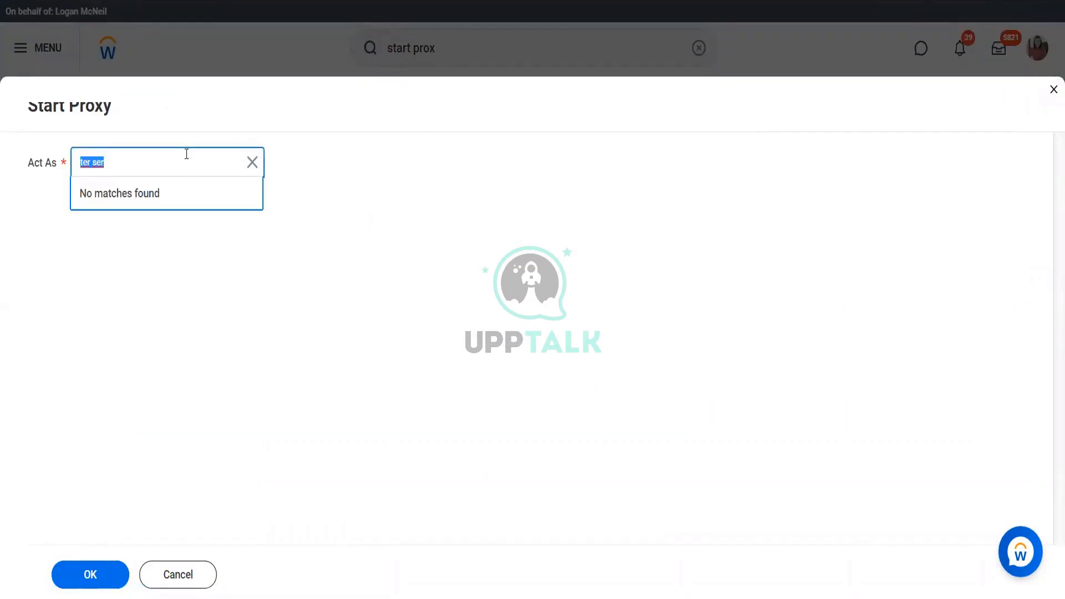
{"action": "type", "text": "te"}
{"action": "key", "text": "Return"}
{"action": "type", "text": "terr"}
{"action": "key", "text": "Return"}
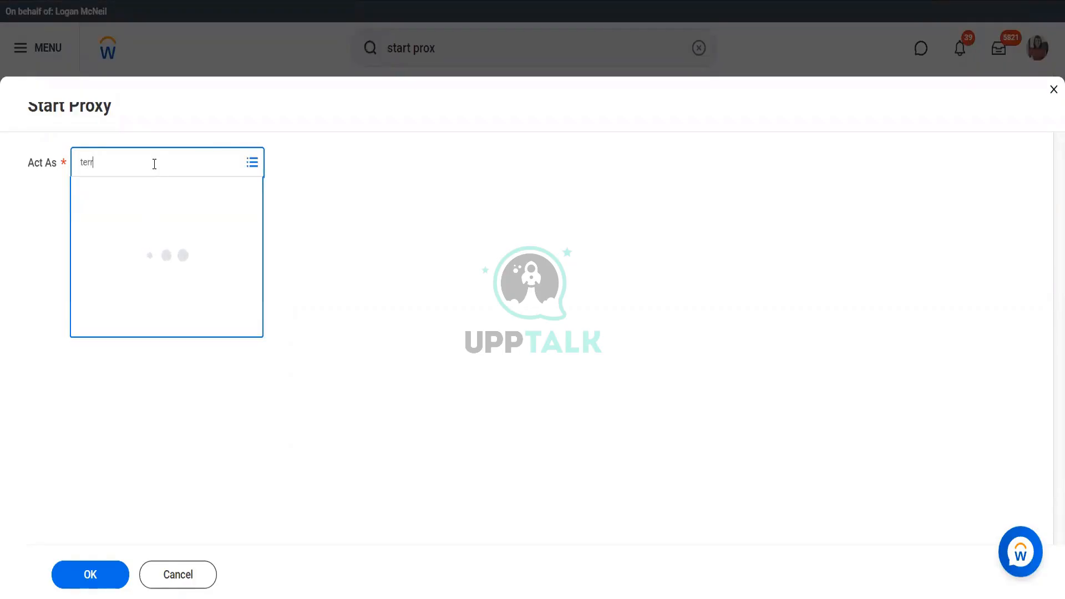
{"action": "left_click", "coordinate": [1052, 90]}
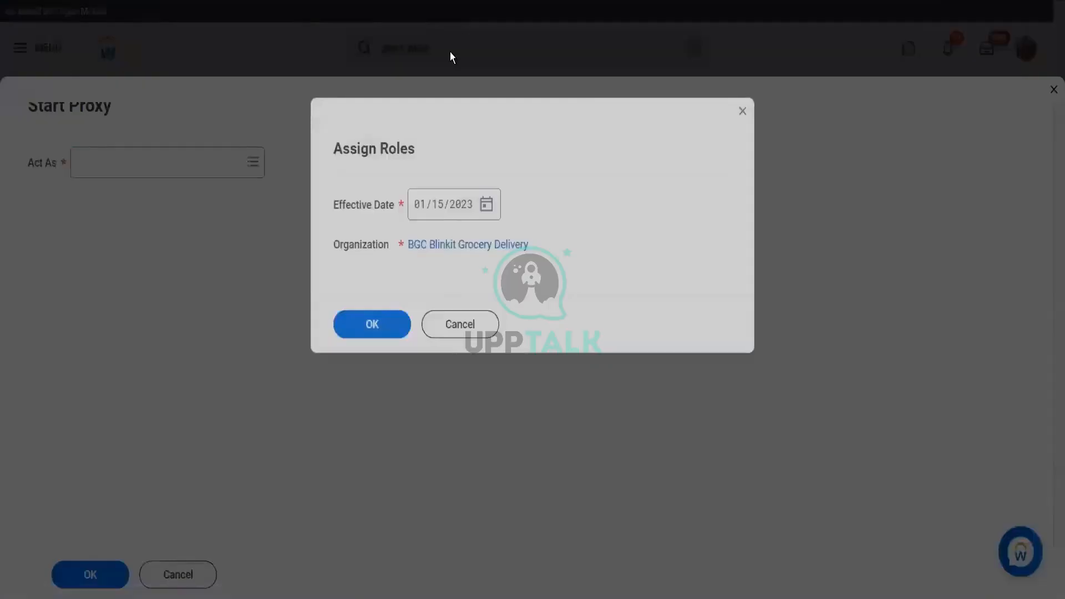
{"action": "left_click", "coordinate": [468, 330]}
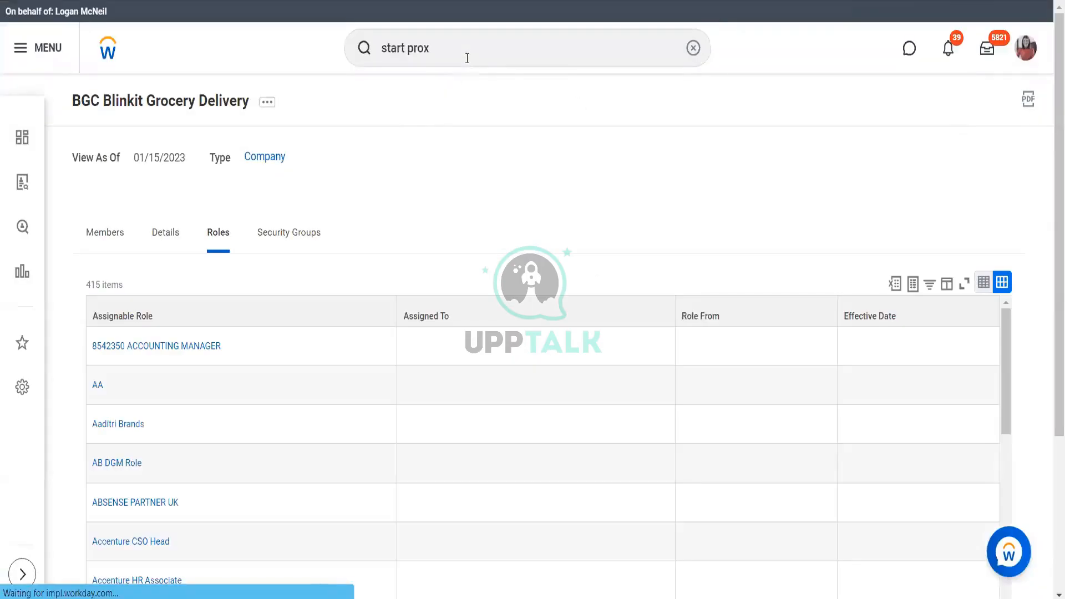
- Search for the Stop Proxy task and end the current proxy session
{"action": "left_click", "coordinate": [467, 56]}
{"action": "key", "text": "BackSpace"}
{"action": "key", "text": "BackSpace"}
{"action": "key", "text": "BackSpace"}
{"action": "key", "text": "BackSpace"}
{"action": "key", "text": "BackSpace"}
{"action": "key", "text": "BackSpace"}
{"action": "key", "text": "BackSpace"}
{"action": "key", "text": "BackSpace"}
{"action": "key", "text": "BackSpace"}
{"action": "key", "text": "BackSpace"}
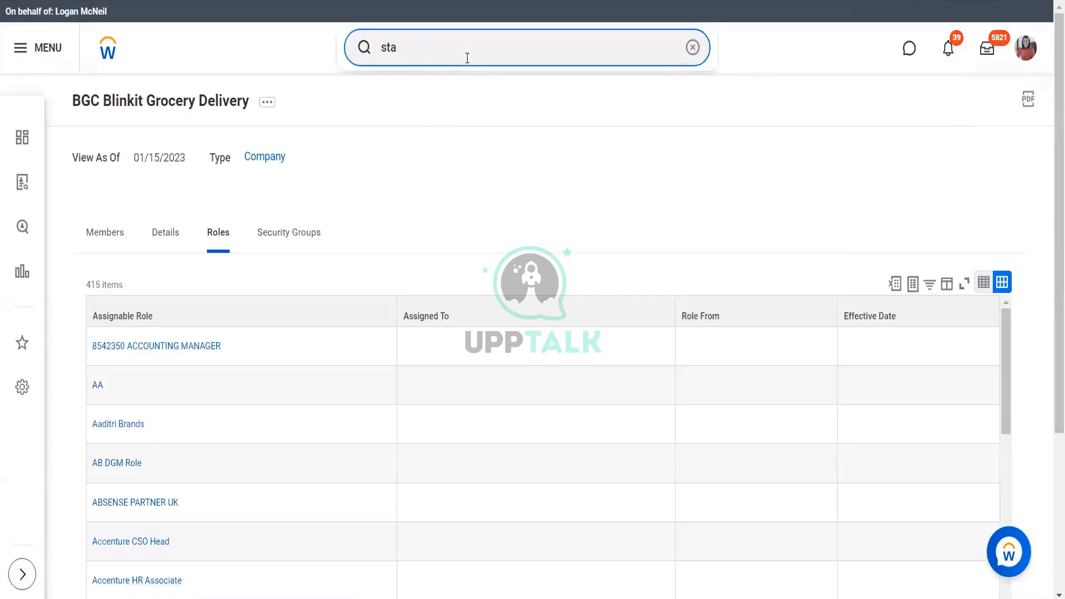
{"action": "type", "text": "stop proxx"}
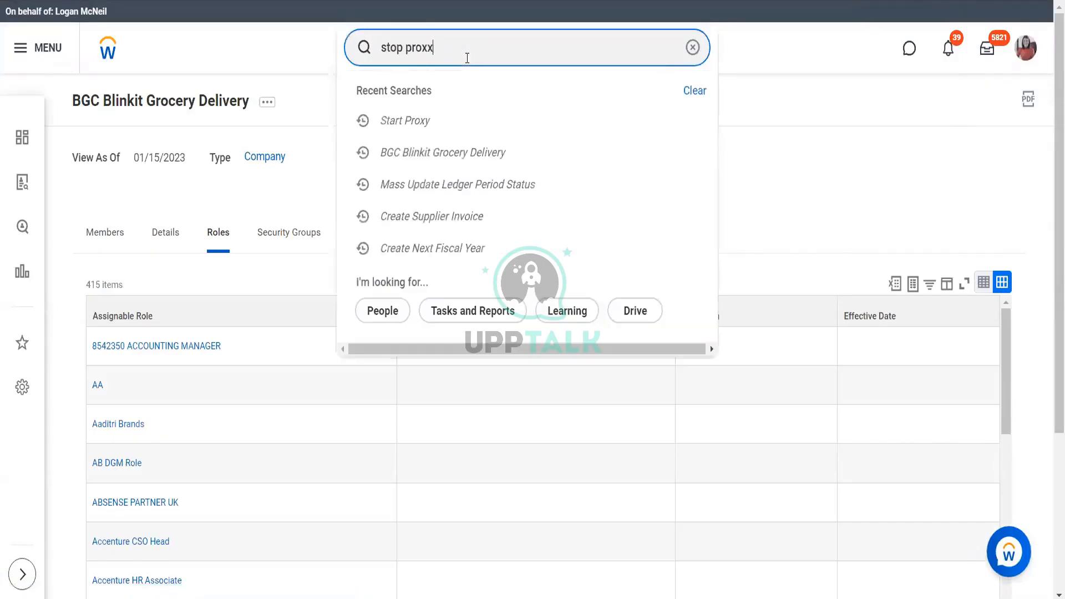
{"action": "key", "text": "BackSpace"}
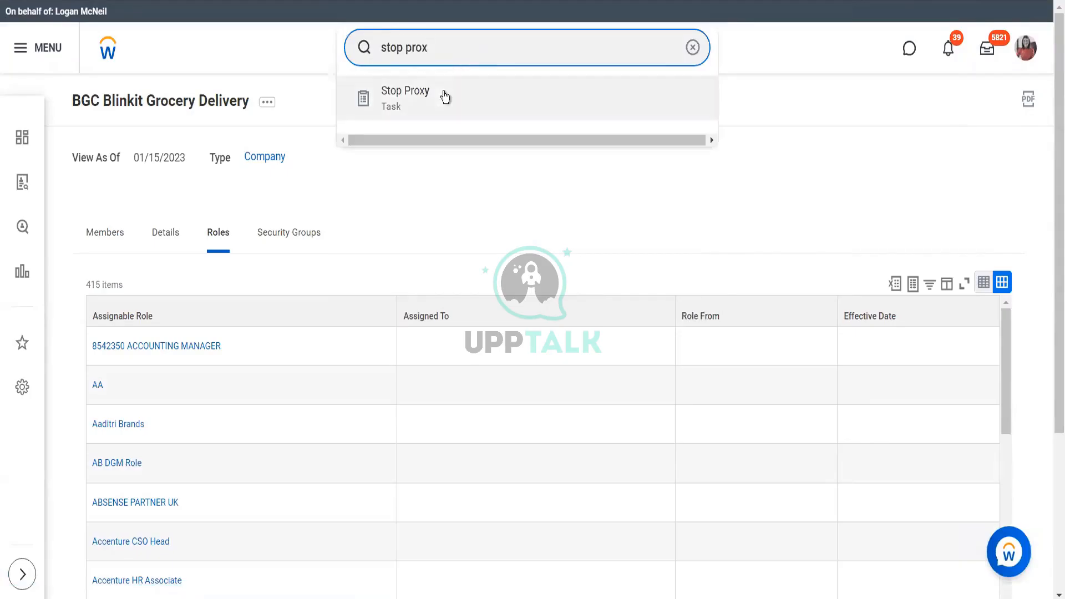
{"action": "left_click", "coordinate": [444, 95]}
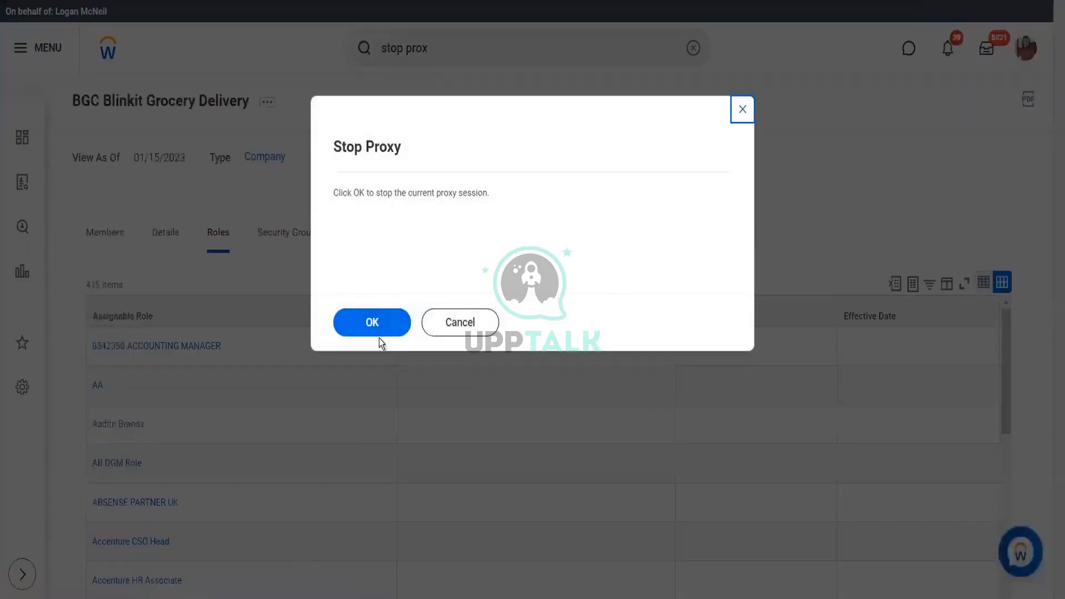
{"action": "left_click", "coordinate": [379, 332]}
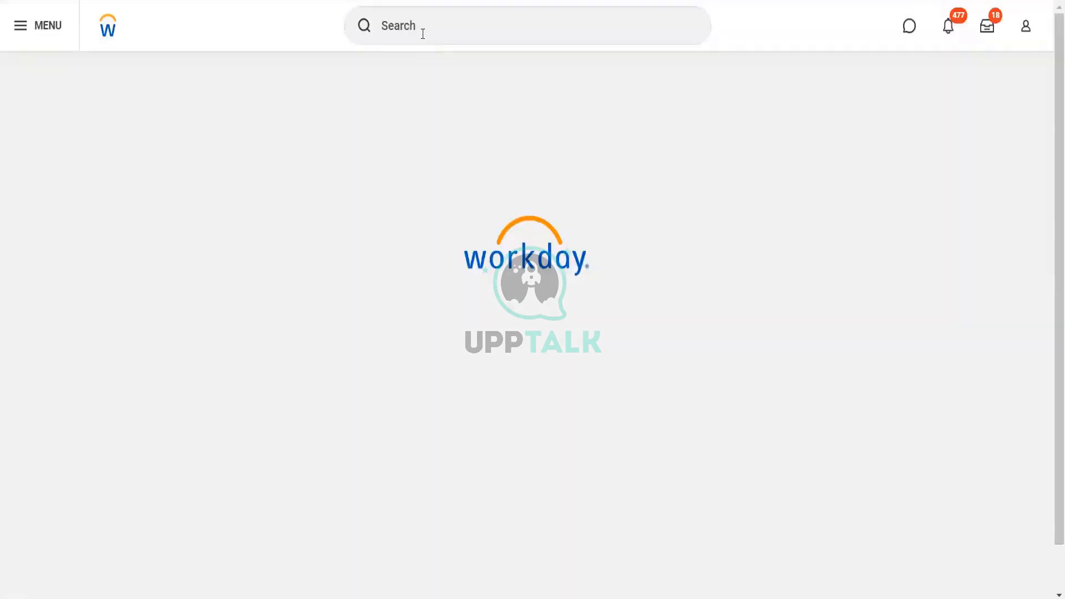
- Search for the Start Proxy task and open it
{"action": "left_click", "coordinate": [423, 34]}
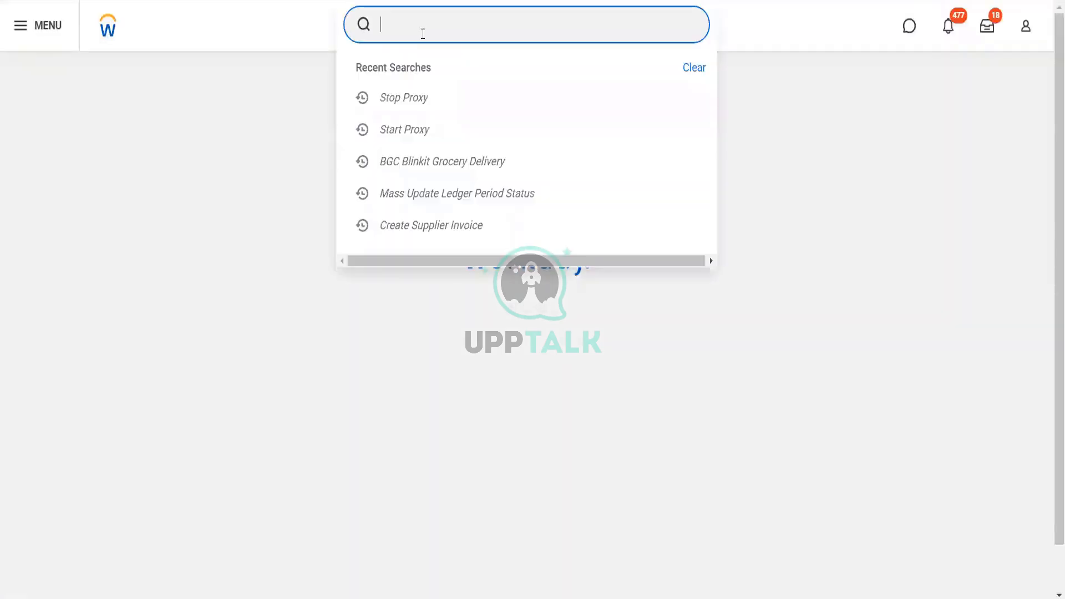
{"action": "type", "text": "st"}
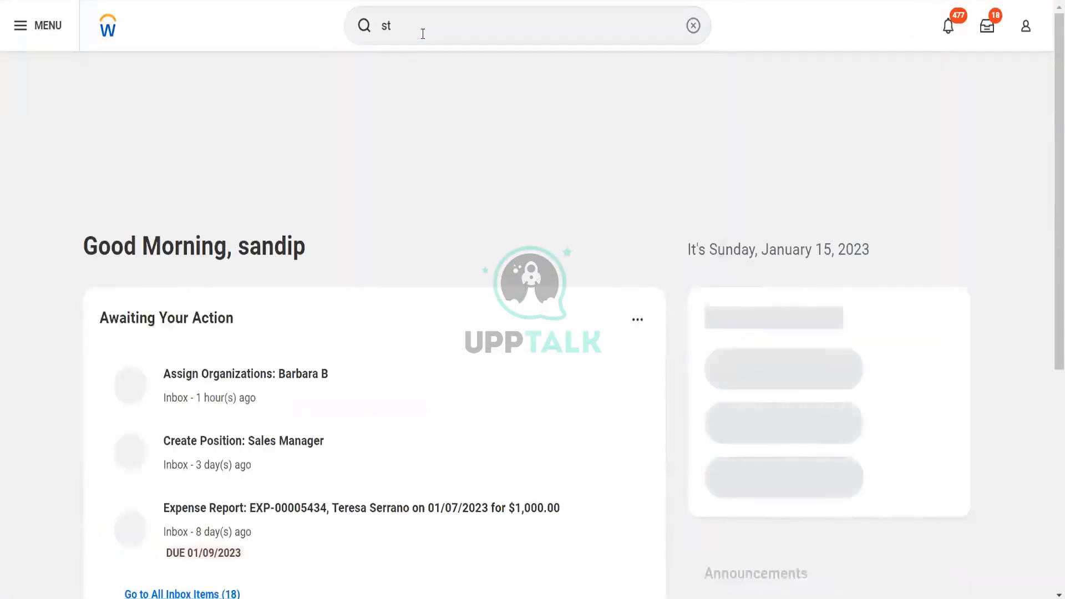
{"action": "left_click", "coordinate": [423, 34]}
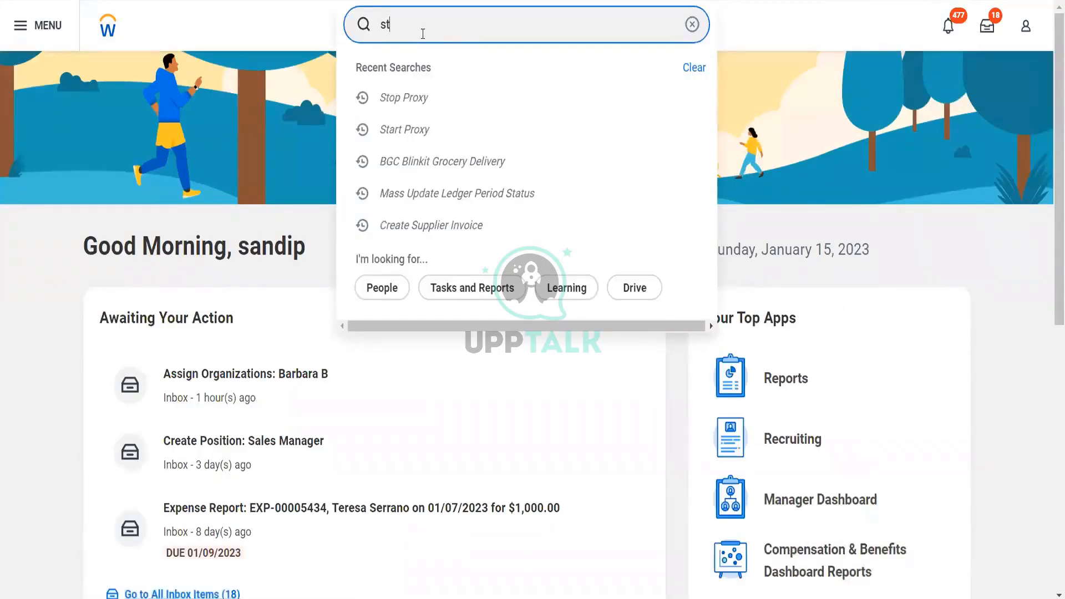
{"action": "type", "text": "art pro"}
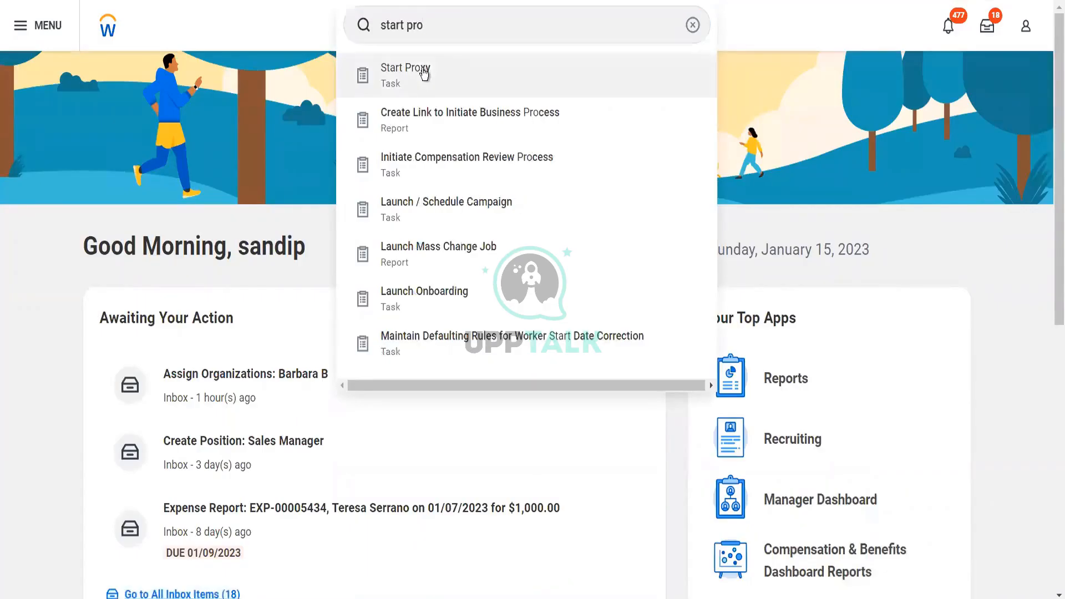
{"action": "left_click", "coordinate": [424, 72]}
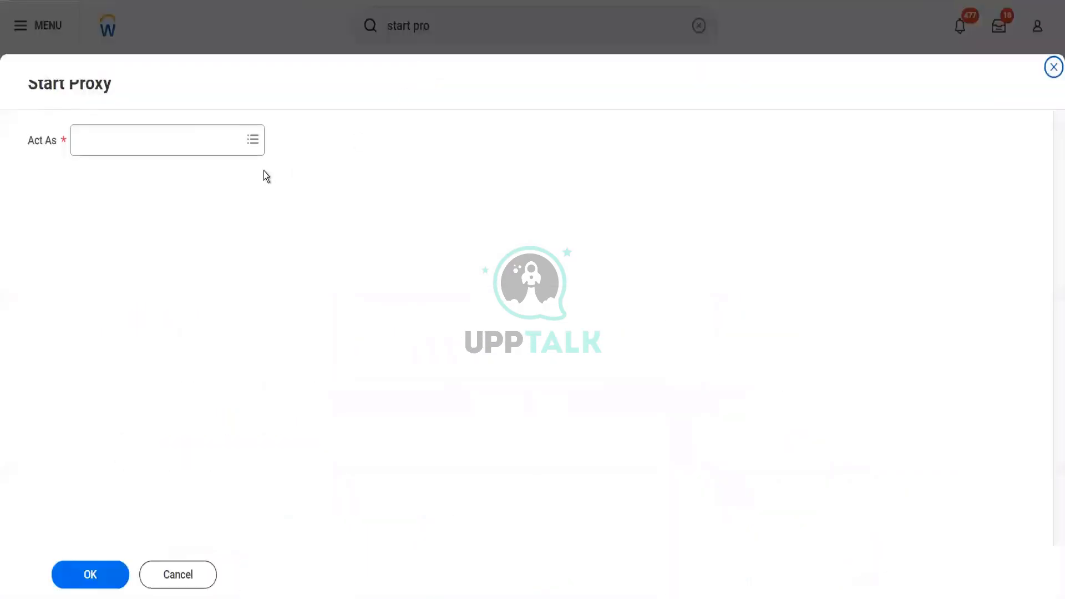
- Try to find the Senior Financial Analyst by name as the worker to act as, and dismiss the Start Proxy dialog
{"action": "left_click", "coordinate": [143, 137]}
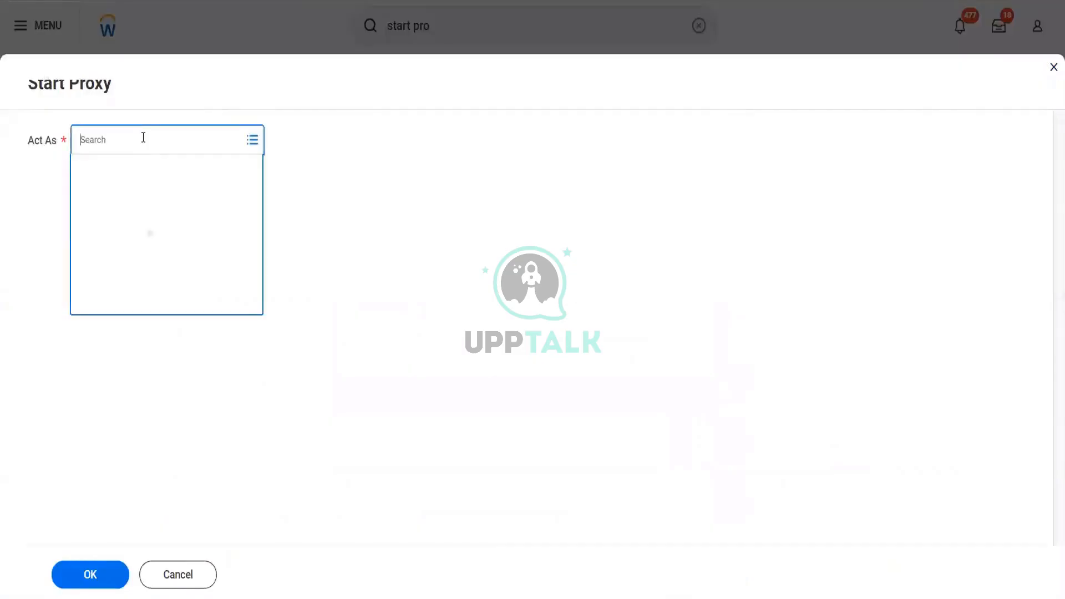
{"action": "type", "text": "ter ser"}
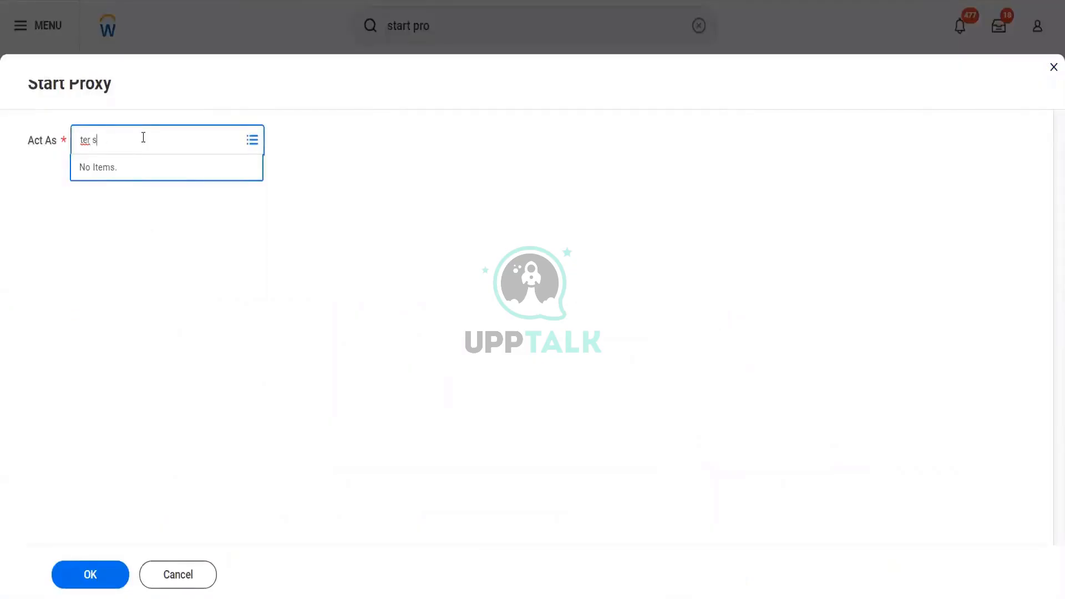
{"action": "key", "text": "Return"}
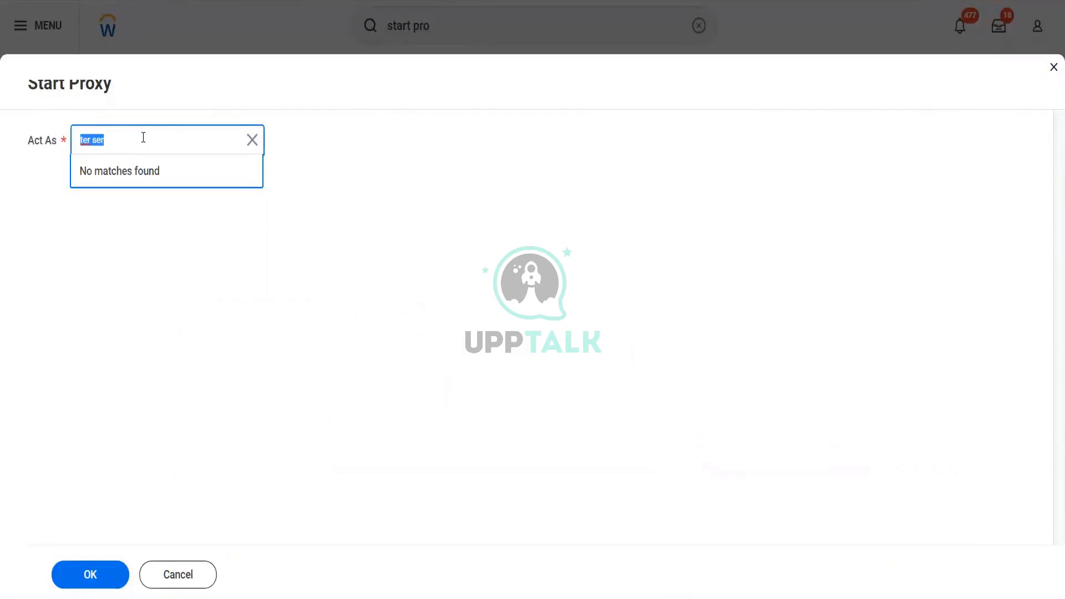
{"action": "type", "text": "serrano"}
{"action": "key", "text": "Return"}
{"action": "type", "text": "t"}
{"action": "key", "text": "Return"}
{"action": "left_click", "coordinate": [1053, 69]}
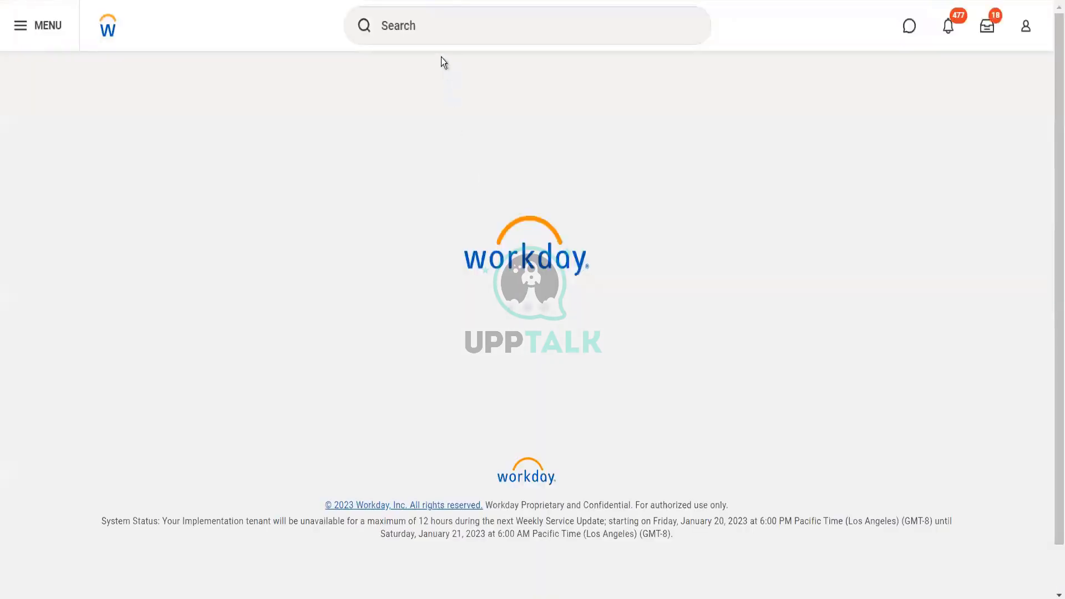
- Search for bgc and open the BGC Blinkit Grocery Delivery company
{"action": "left_click", "coordinate": [438, 20]}
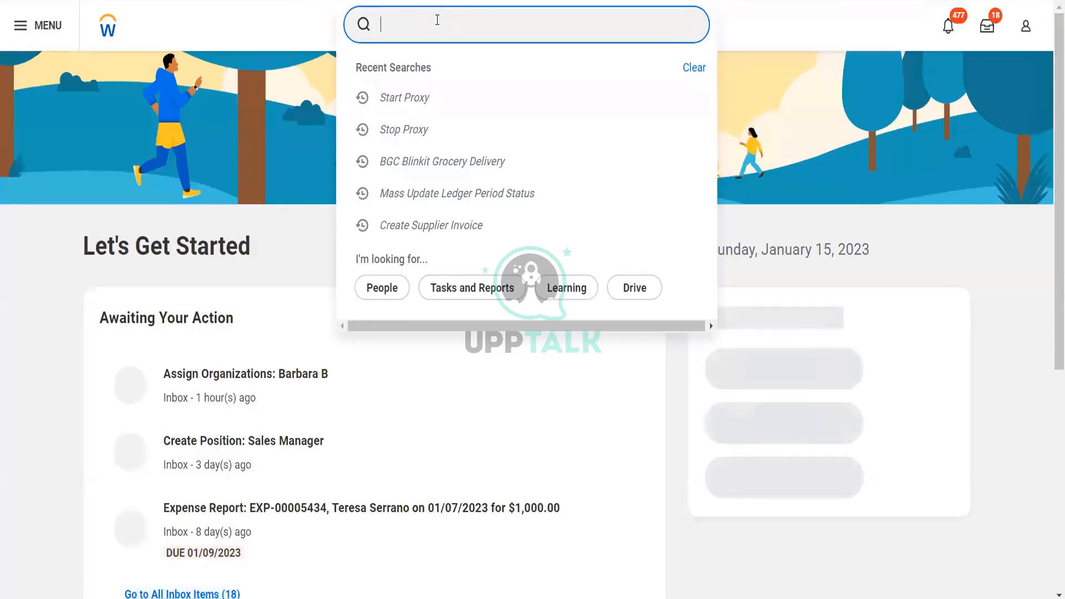
{"action": "type", "text": "bgc"}
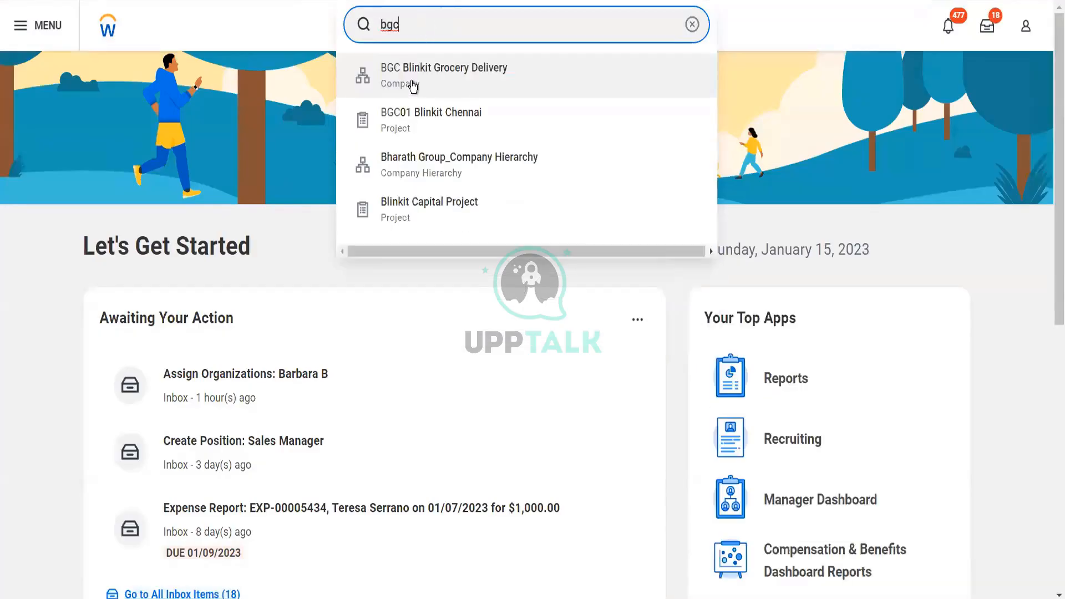
{"action": "left_click", "coordinate": [413, 86]}
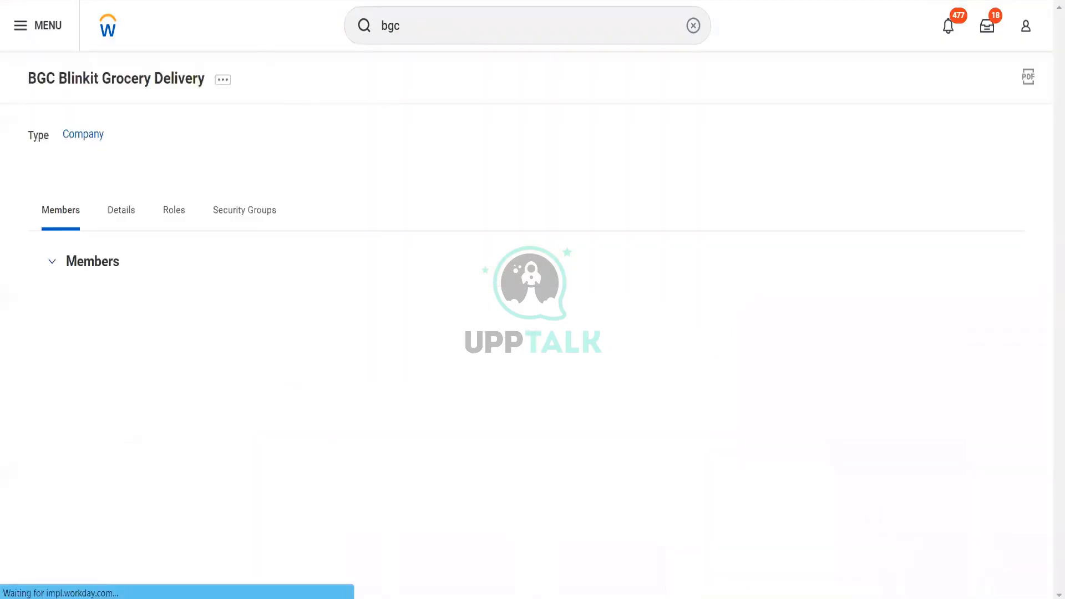
- Start assigning roles for the company with the effective date set to 01/01/2023
{"action": "left_click", "coordinate": [222, 80]}
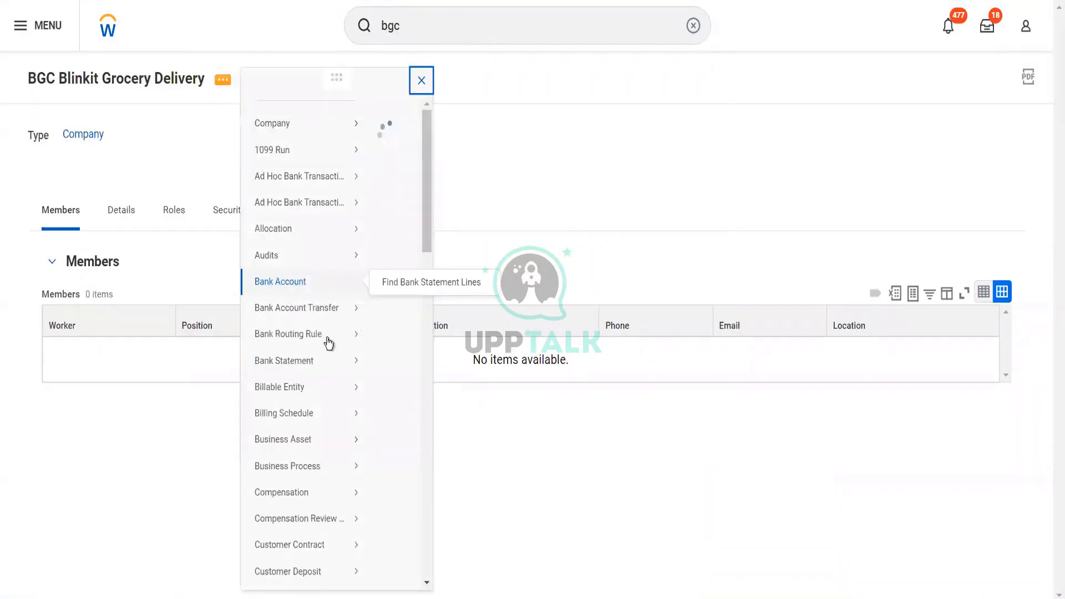
{"action": "scroll", "coordinate": [333, 369], "scroll_direction": "down", "scroll_amount": 10}
{"action": "scroll", "coordinate": [333, 369], "scroll_direction": "down", "scroll_amount": 5}
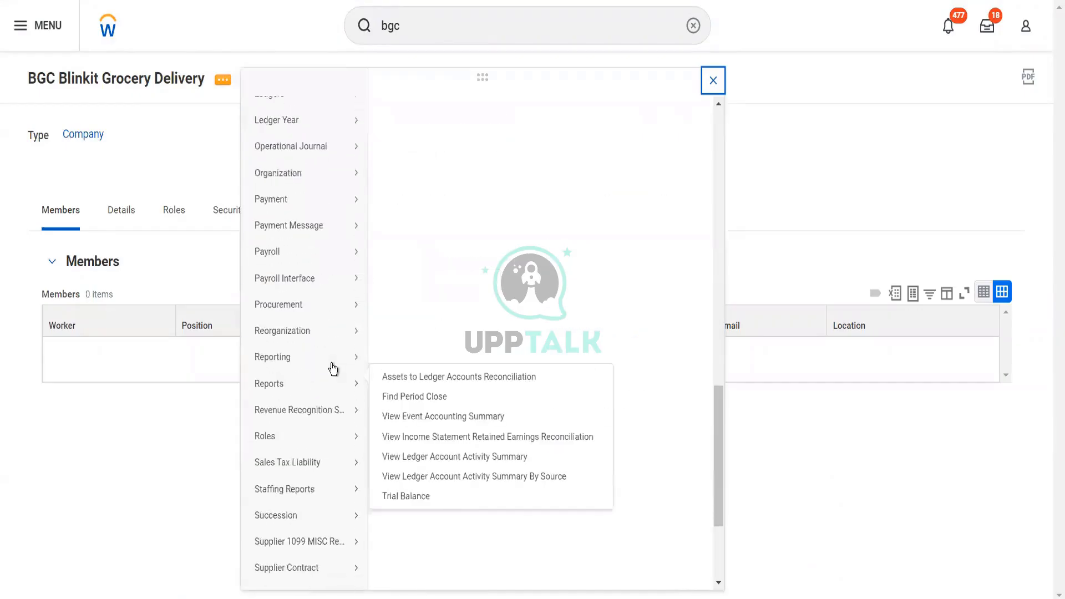
{"action": "mouse_move", "coordinate": [339, 438]}
{"action": "left_click", "coordinate": [387, 439]}
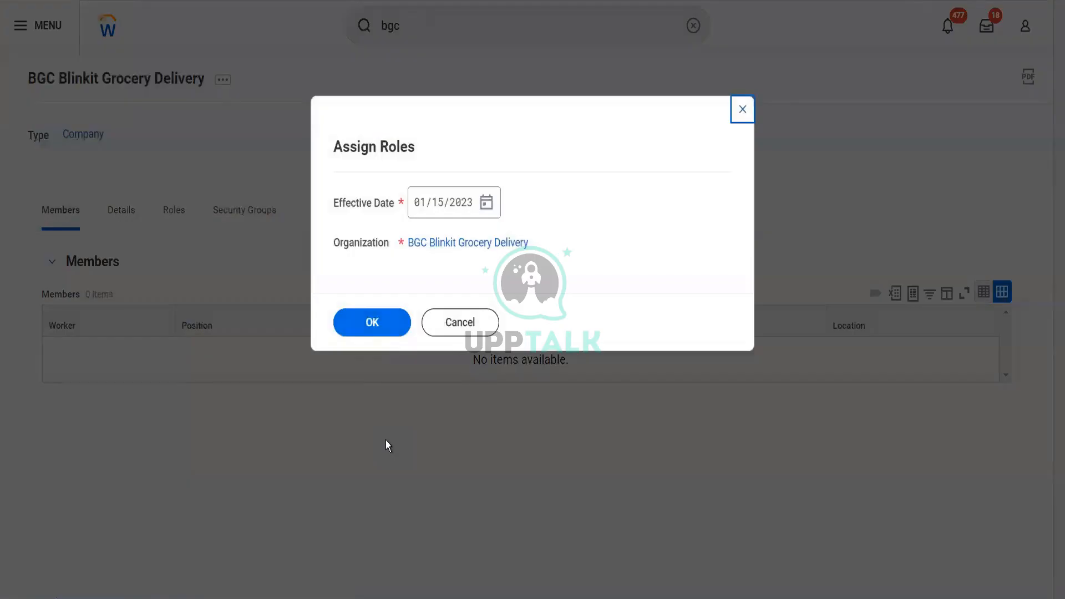
{"action": "left_click", "coordinate": [486, 202]}
{"action": "left_click", "coordinate": [528, 260]}
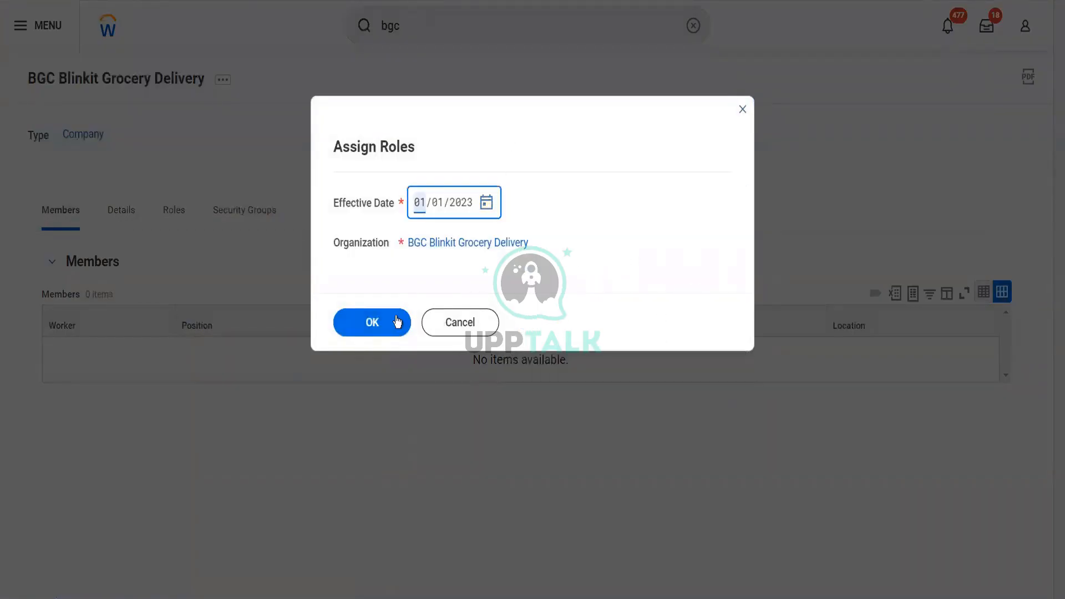
{"action": "left_click", "coordinate": [393, 320]}
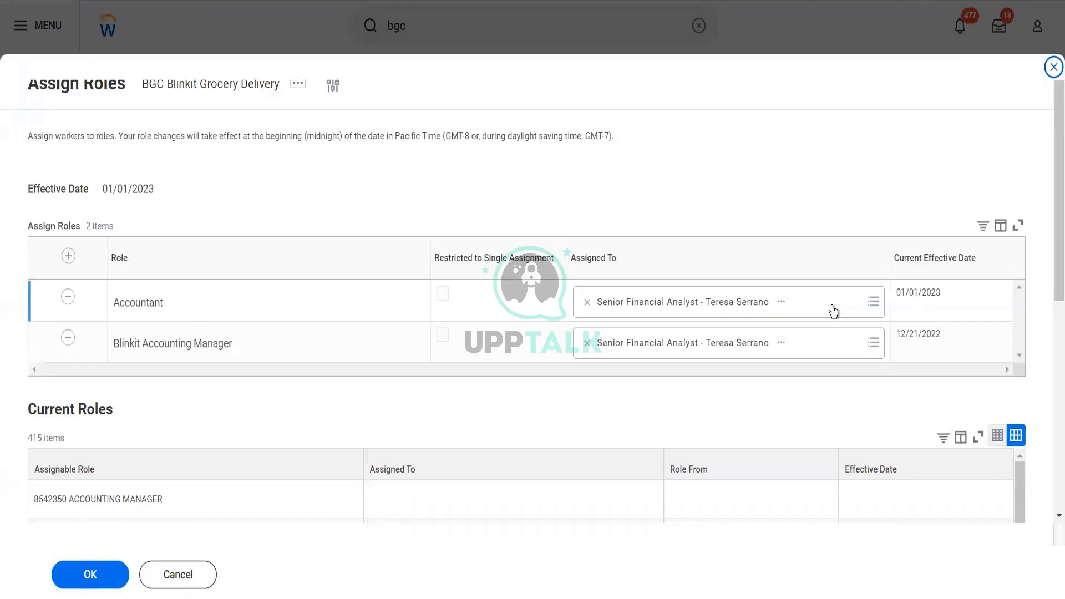
- Add the worker in the CHRO position as an additional assignee of the Accountant role, and submit the role assignments
{"action": "left_click", "coordinate": [833, 311]}
{"action": "type", "text": "lmc"}
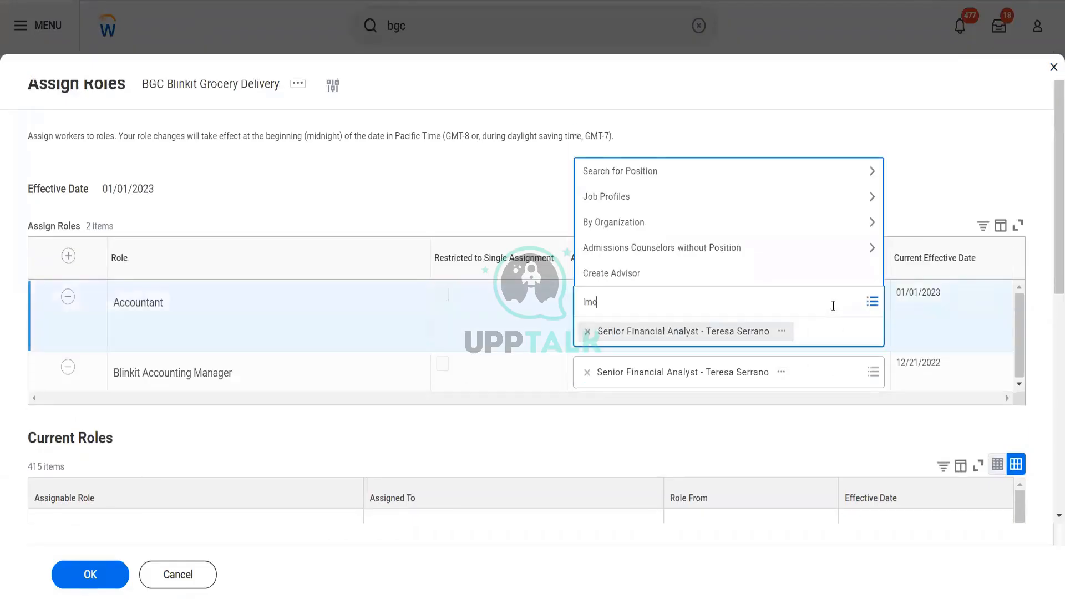
{"action": "type", "text": "neil"}
{"action": "key", "text": "Return"}
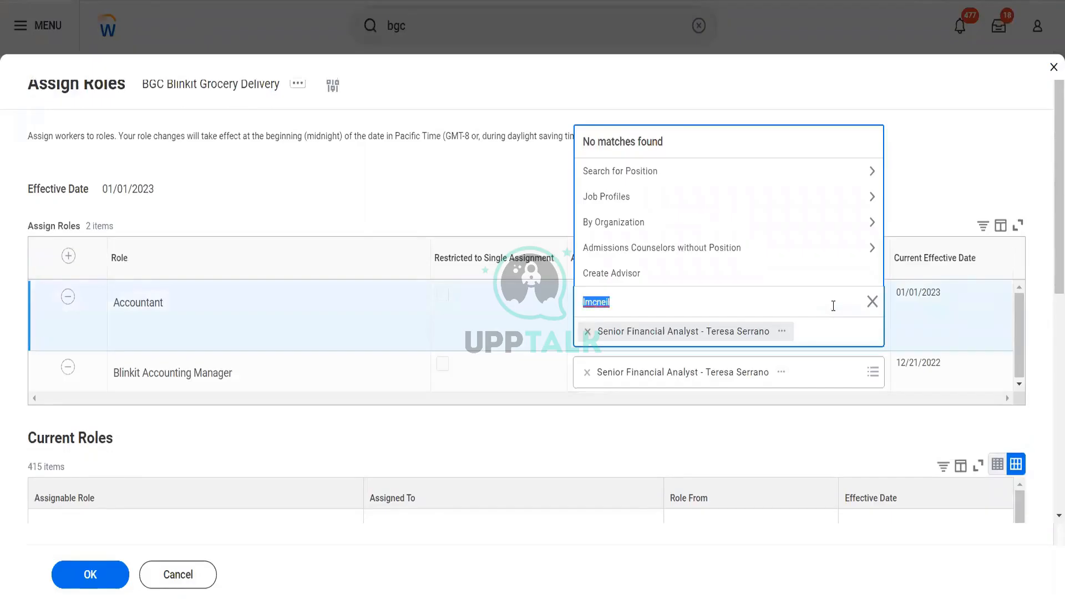
{"action": "type", "text": "logan"}
{"action": "key", "text": "Return"}
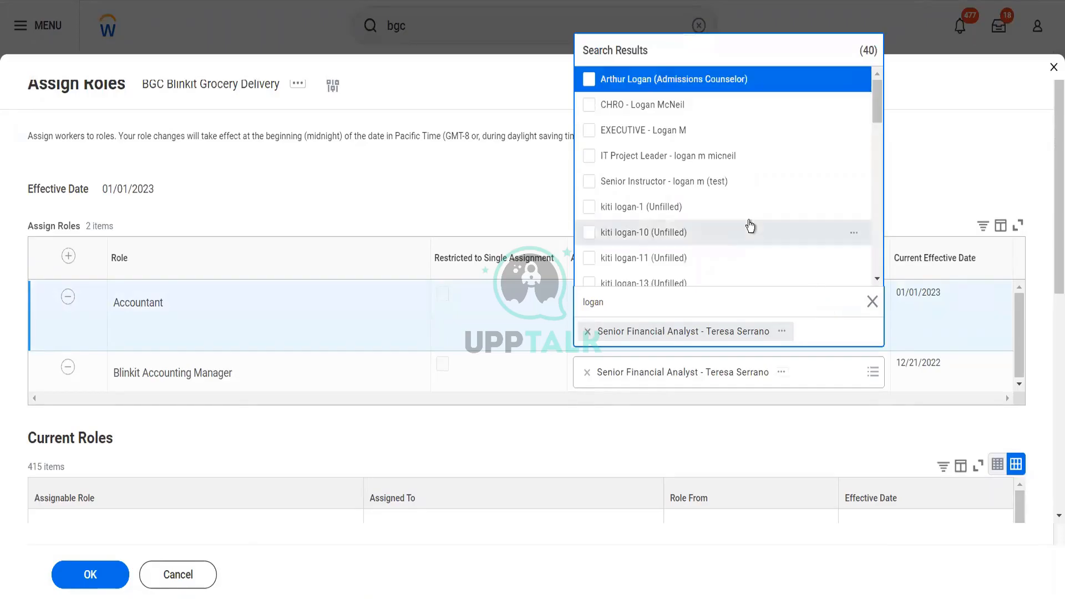
{"action": "scroll", "coordinate": [750, 224], "scroll_direction": "down", "scroll_amount": 4}
{"action": "scroll", "coordinate": [748, 221], "scroll_direction": "down", "scroll_amount": 8}
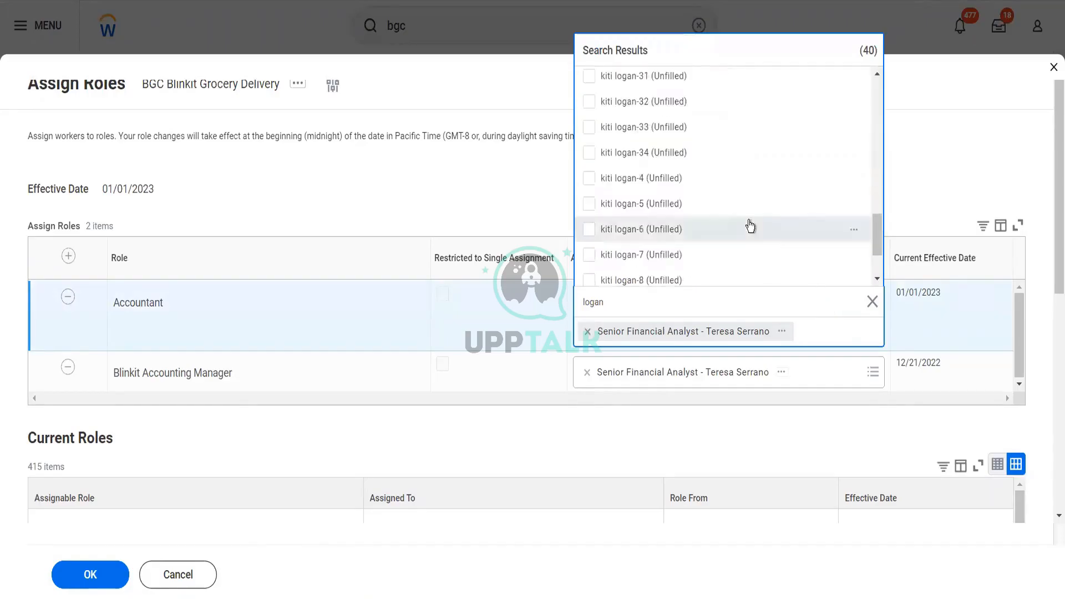
{"action": "scroll", "coordinate": [748, 221], "scroll_direction": "up", "scroll_amount": 12}
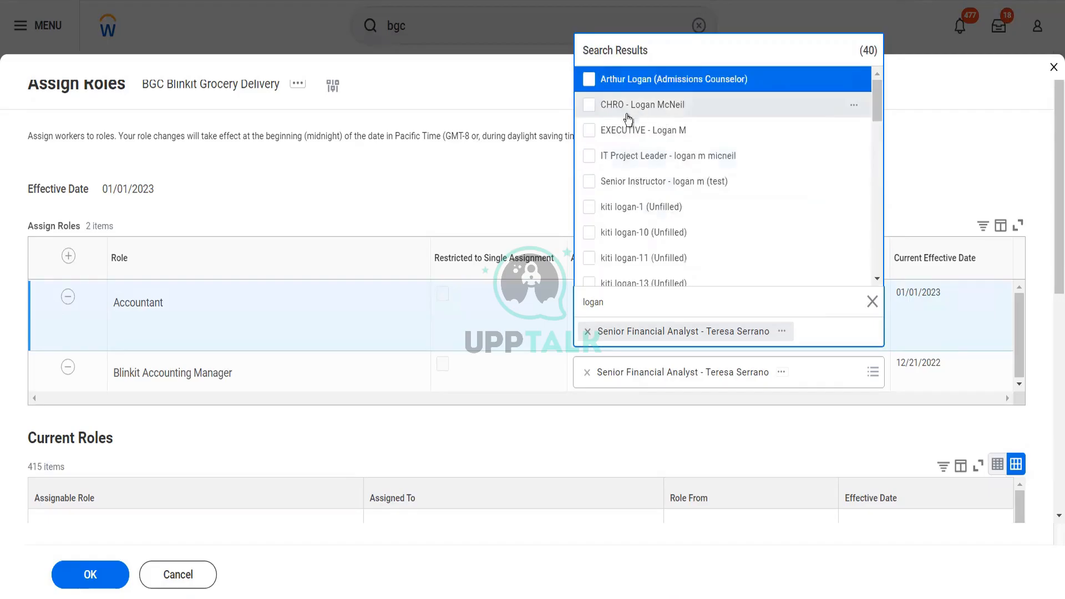
{"action": "left_click", "coordinate": [590, 105]}
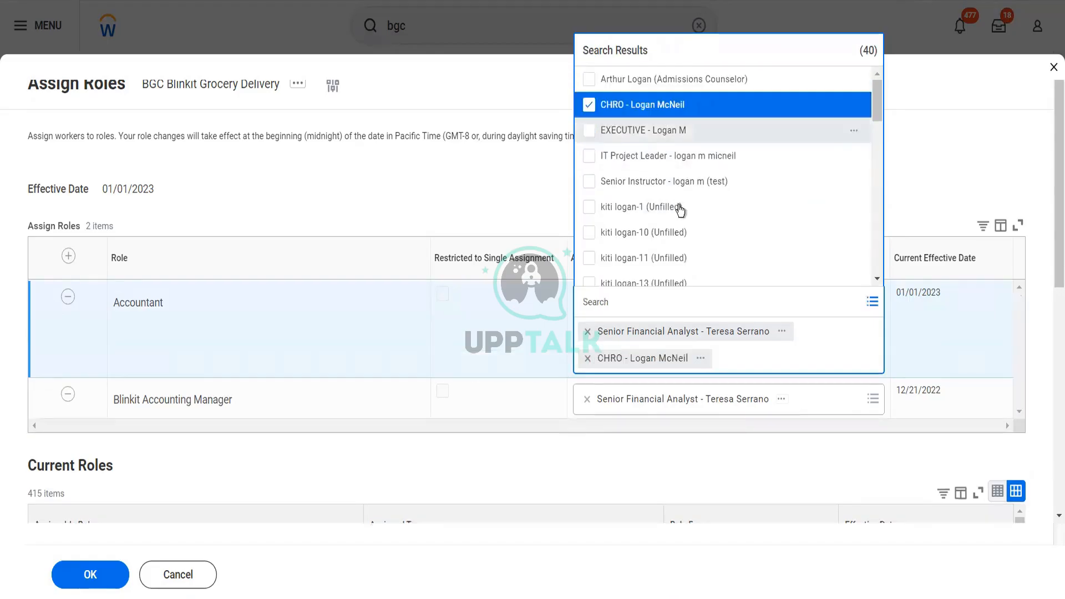
{"action": "left_click", "coordinate": [386, 491]}
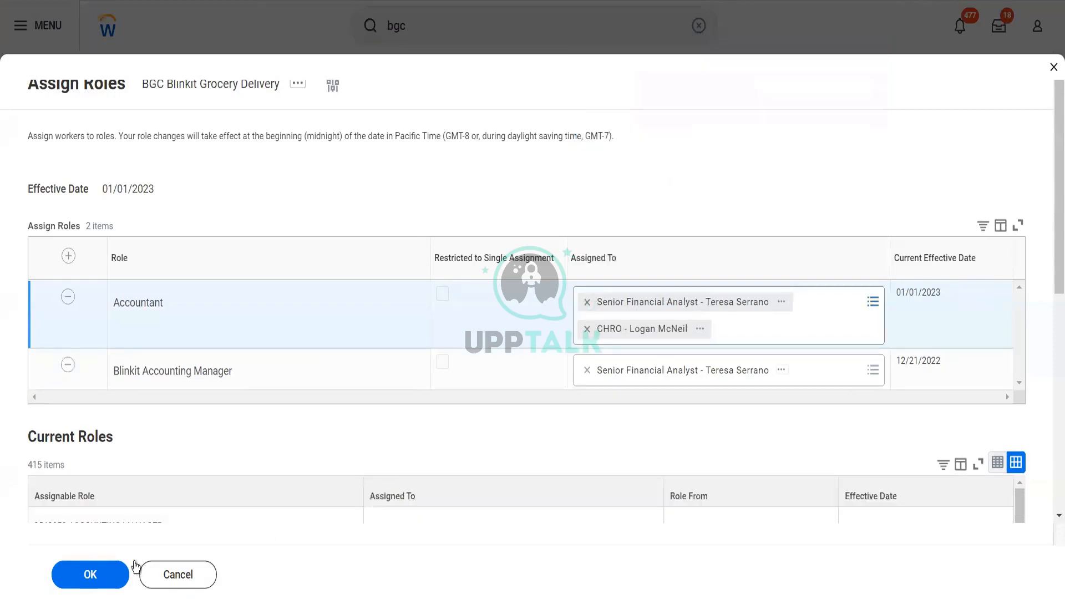
{"action": "left_click", "coordinate": [92, 577]}
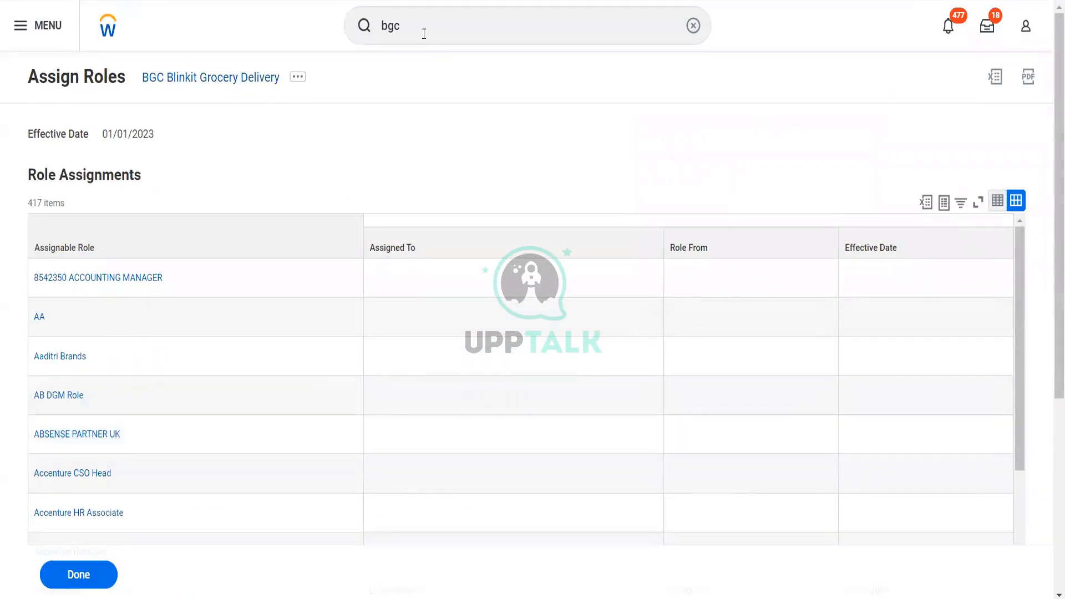
- Open the Start Proxy task and begin a proxy session acting as the CHRO
{"action": "left_click", "coordinate": [424, 34]}
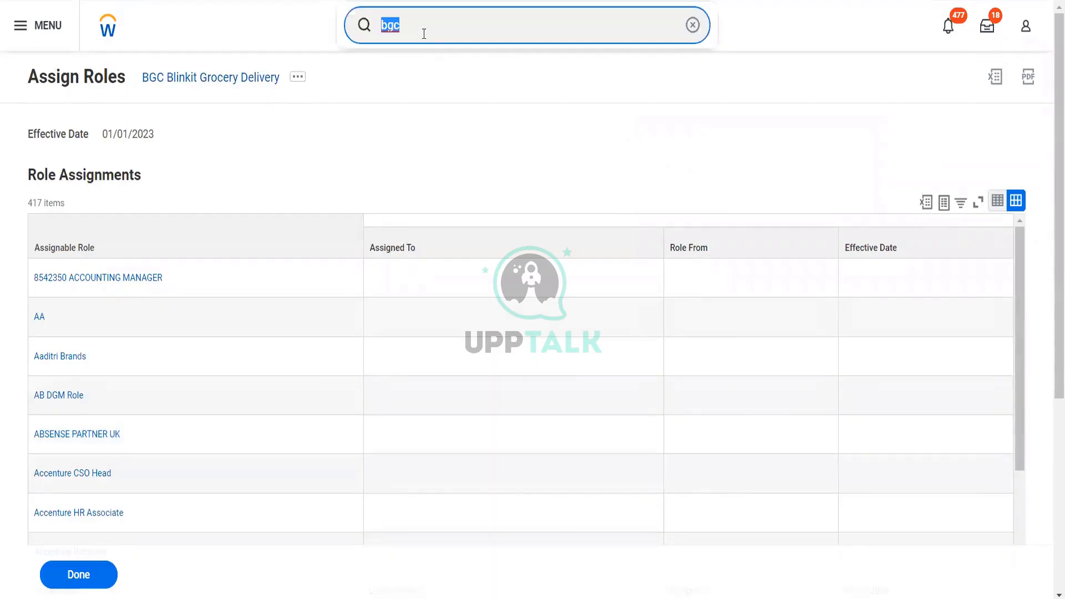
{"action": "type", "text": "start prox"}
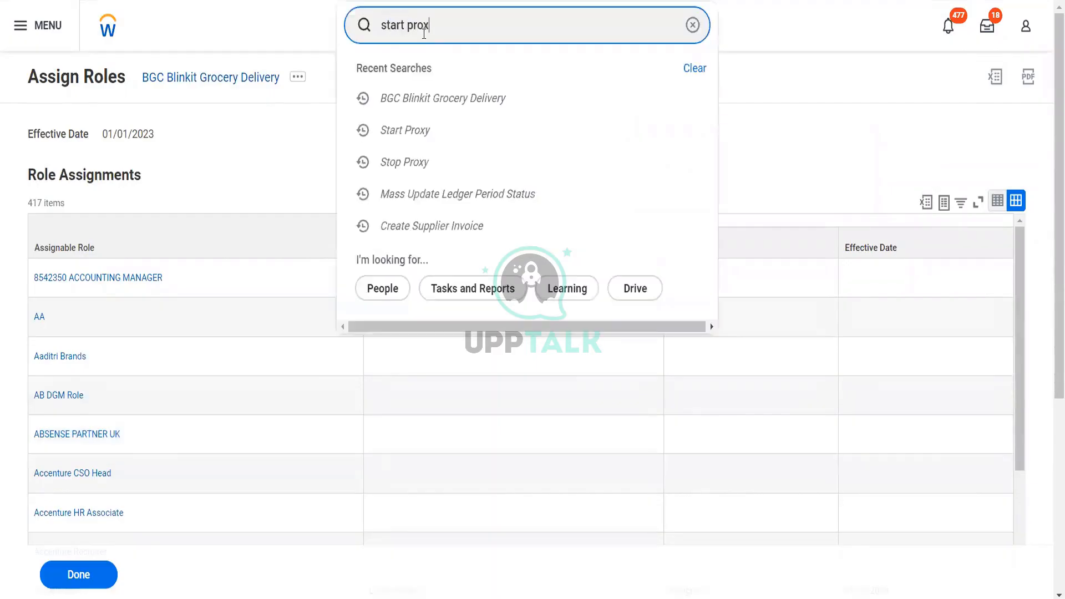
{"action": "left_click", "coordinate": [422, 66]}
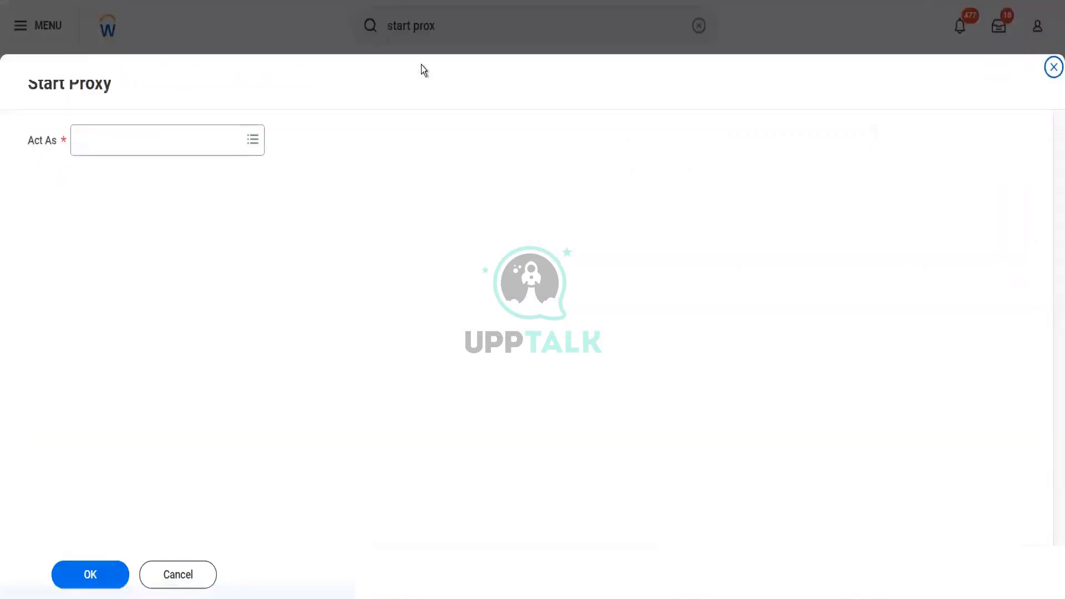
{"action": "left_click", "coordinate": [202, 147]}
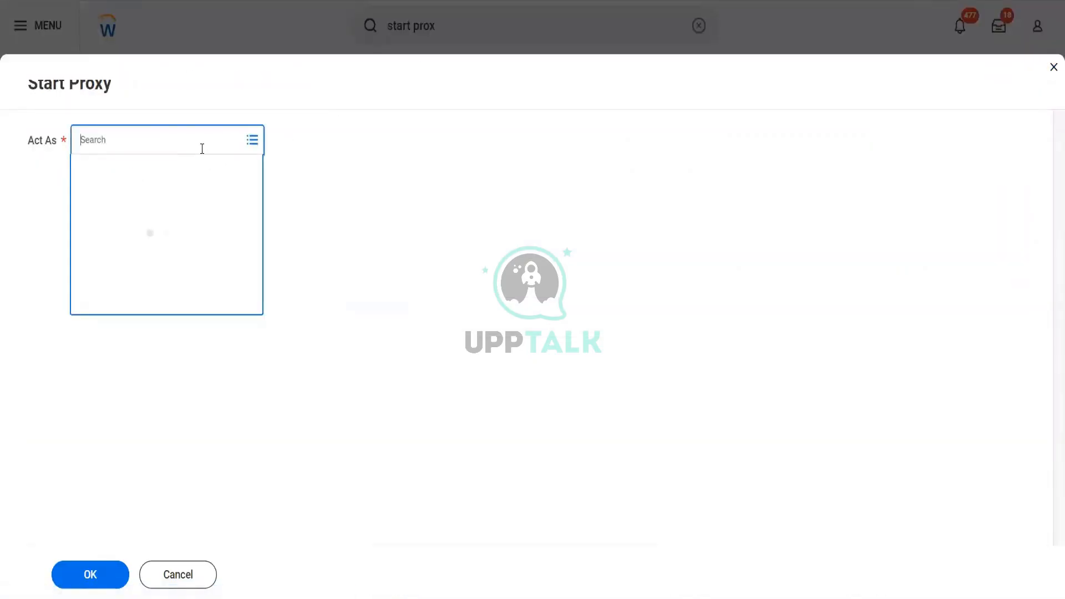
{"action": "type", "text": "lmcneil"}
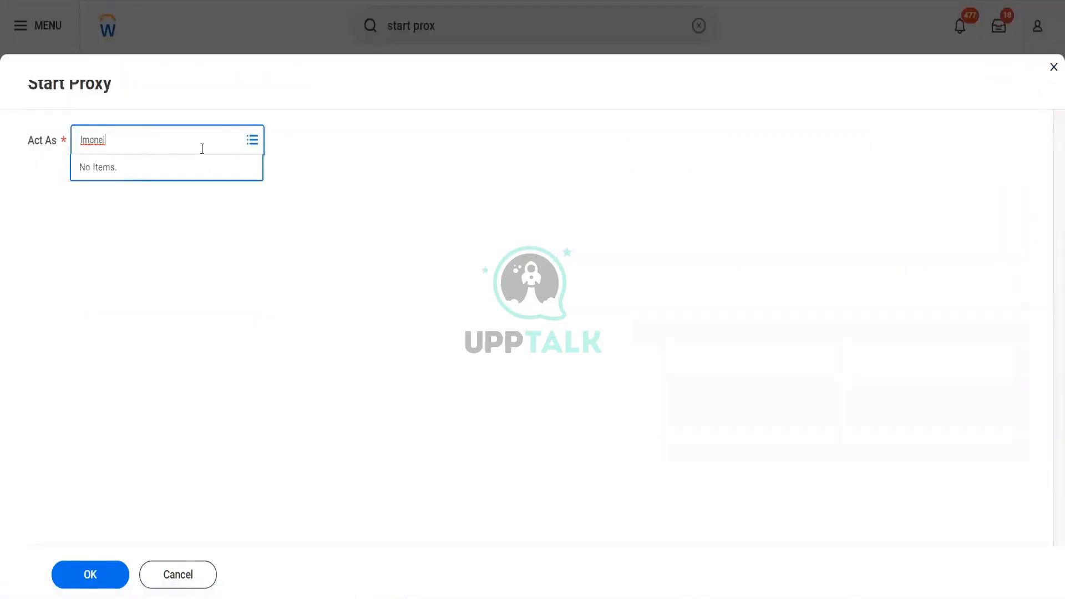
{"action": "key", "text": "Return"}
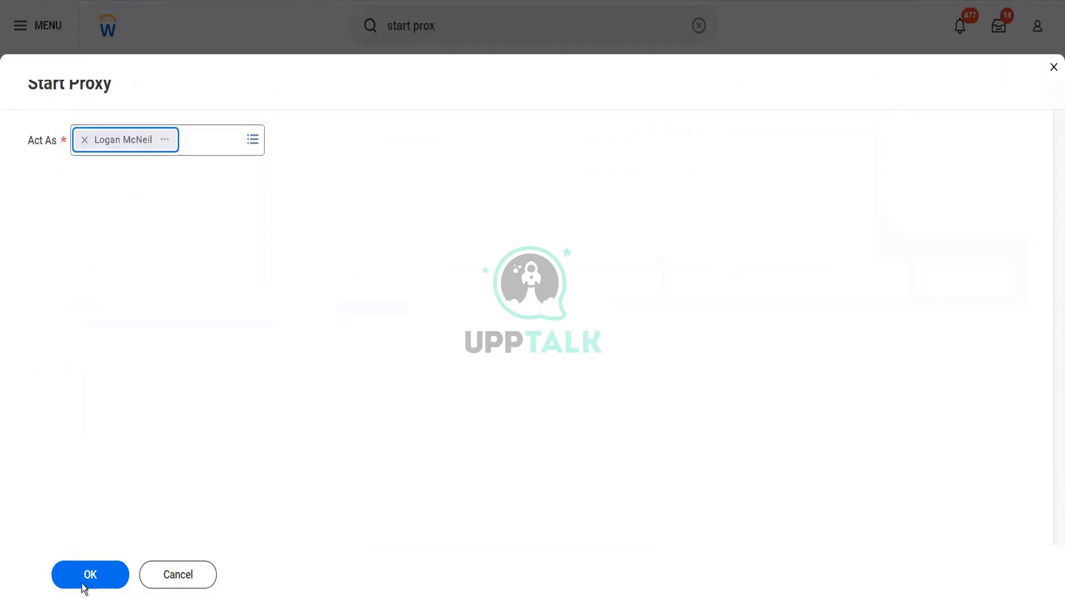
{"action": "left_click", "coordinate": [91, 575]}
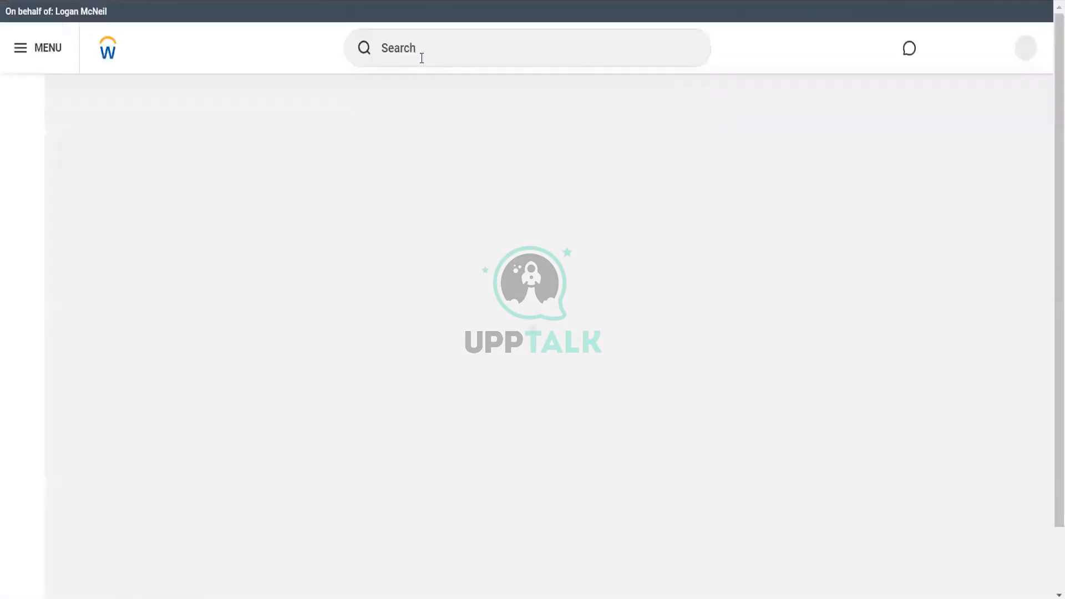
- Search for mass update and open the Mass Update Ledger Period Status task
{"action": "left_click", "coordinate": [422, 56]}
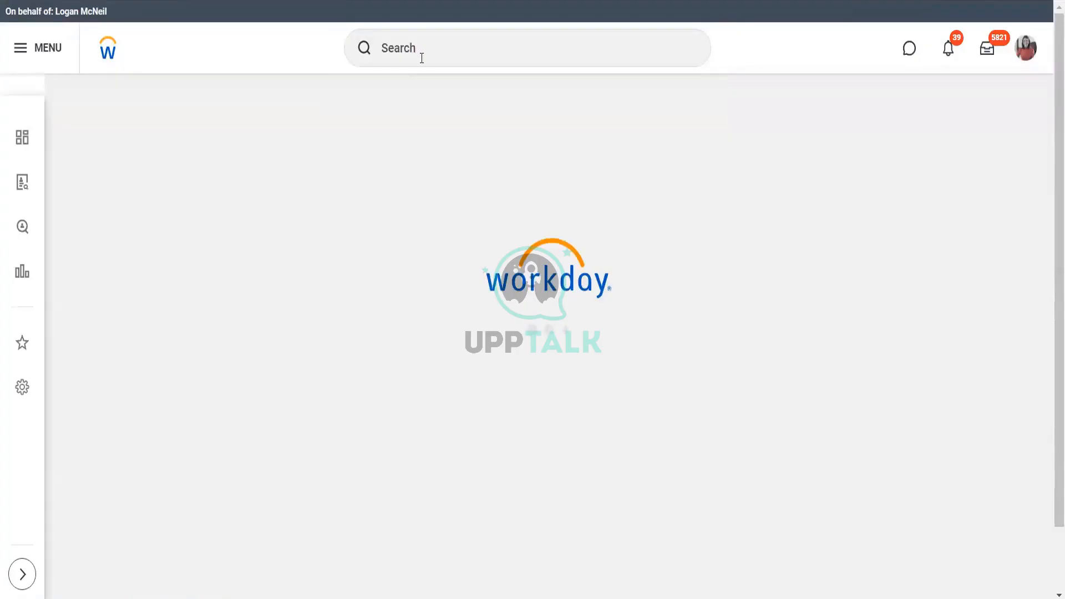
{"action": "left_click", "coordinate": [421, 58]}
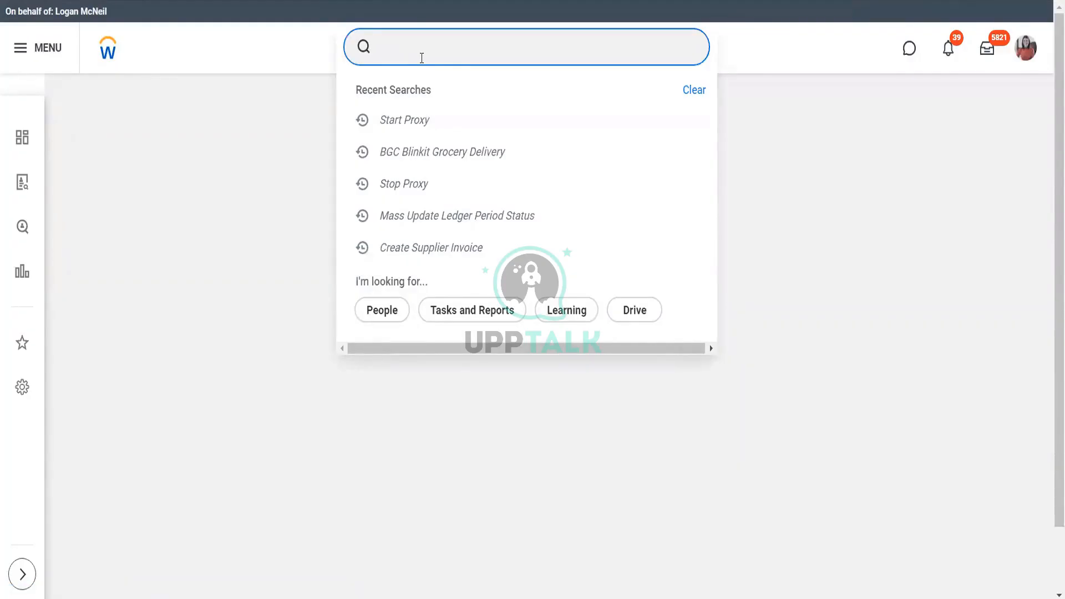
{"action": "type", "text": "mass "}
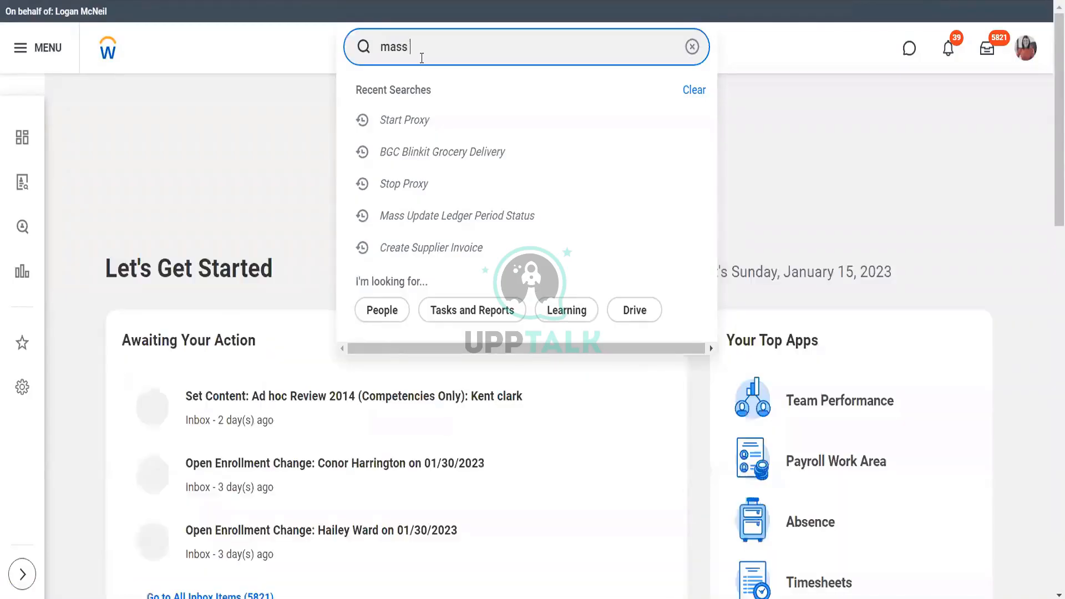
{"action": "type", "text": "update"}
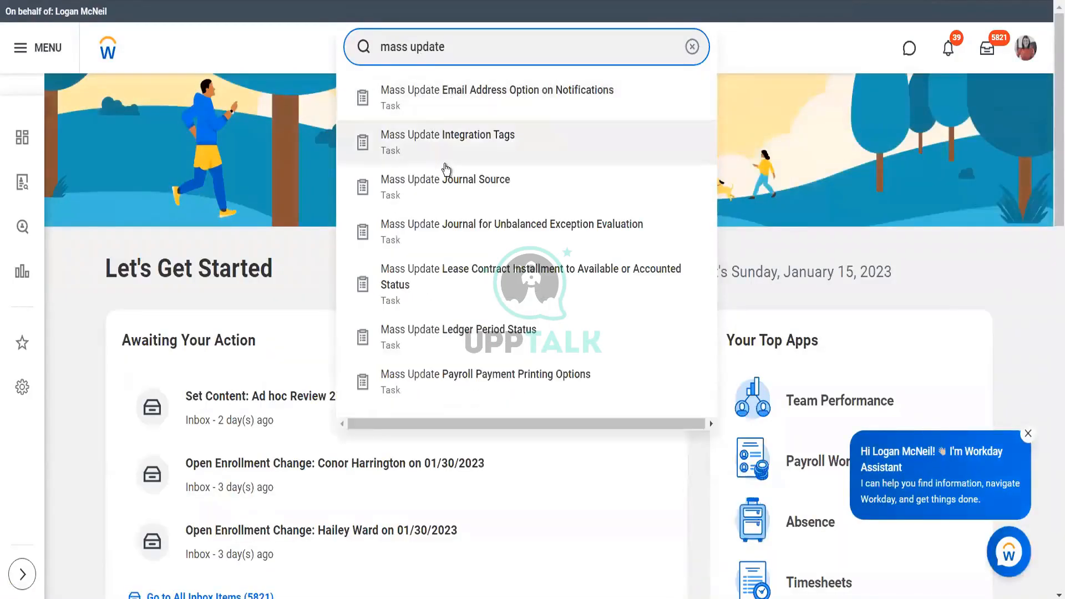
{"action": "left_click", "coordinate": [462, 348]}
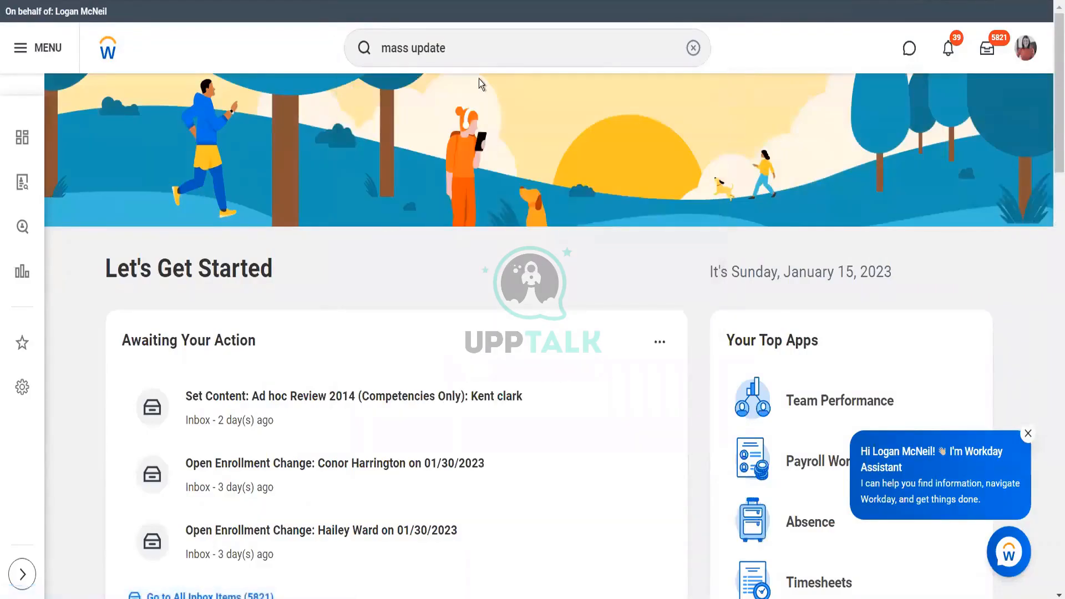
- Set the year to 2023 - WD updated Standard Corporate Schedule and search the companies for BGC
{"action": "type", "text": "2023"}
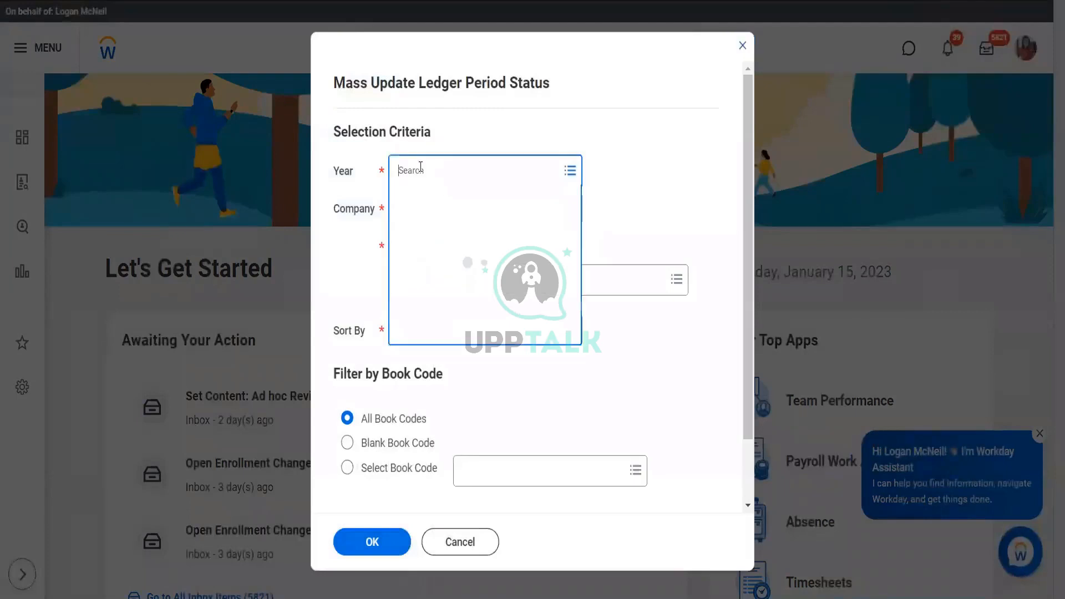
{"action": "key", "text": "Return"}
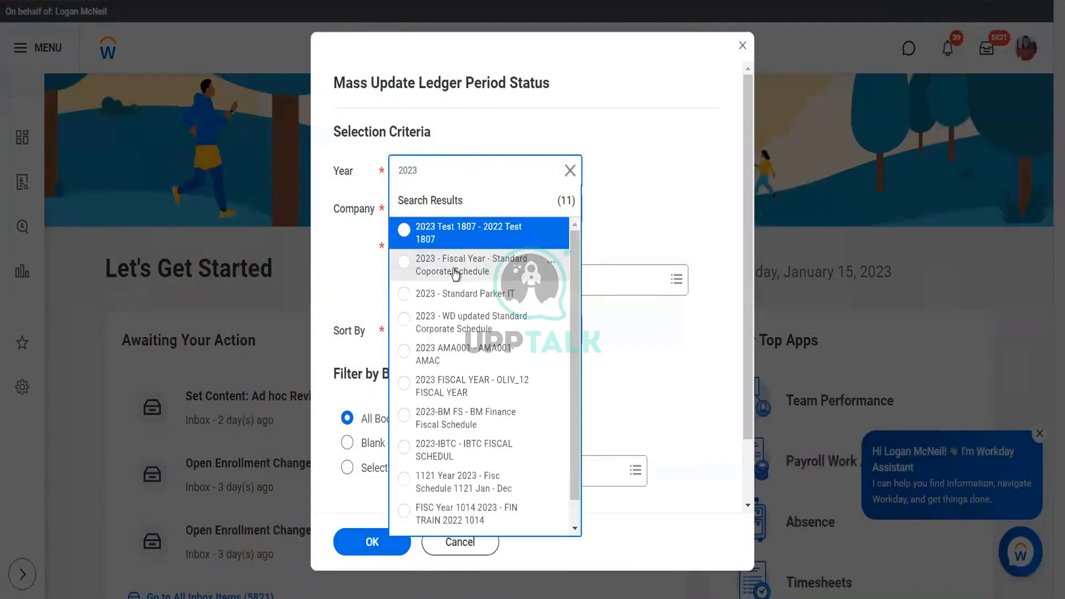
{"action": "left_click", "coordinate": [484, 333]}
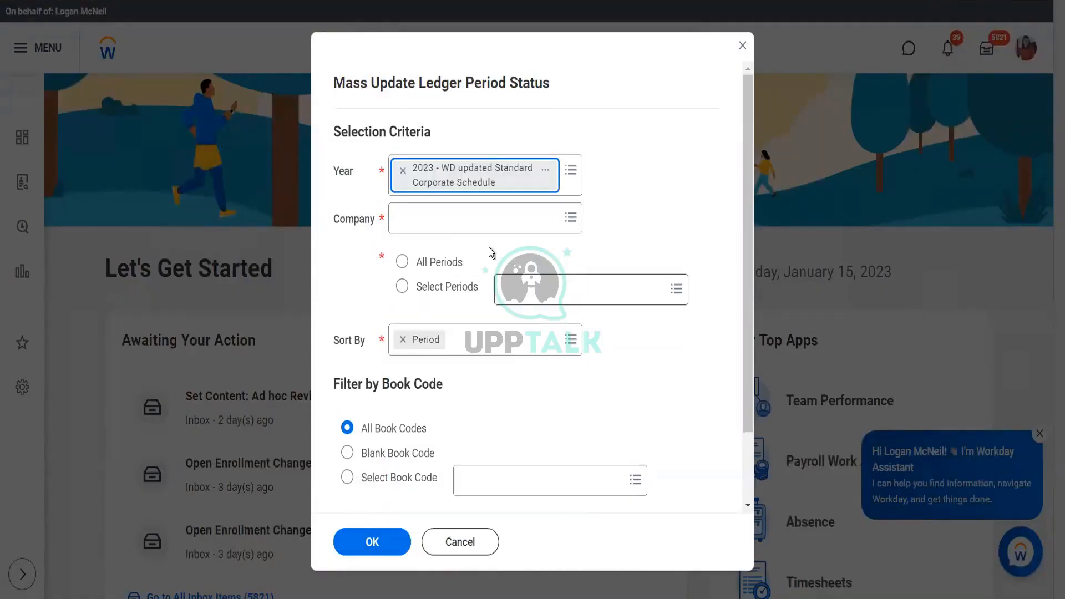
{"action": "left_click", "coordinate": [452, 227]}
{"action": "type", "text": "BGC"}
{"action": "key", "text": "Return"}
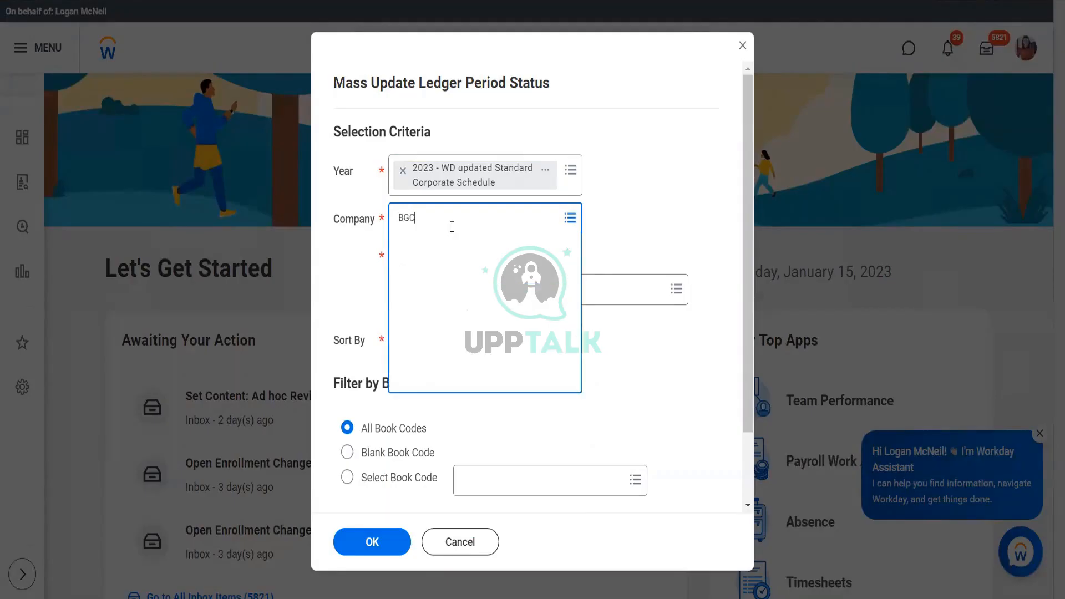
- Examine the WD updated Standard Corporate Schedule and the fiscal periods of its 2023 fiscal year
{"action": "left_click", "coordinate": [546, 172]}
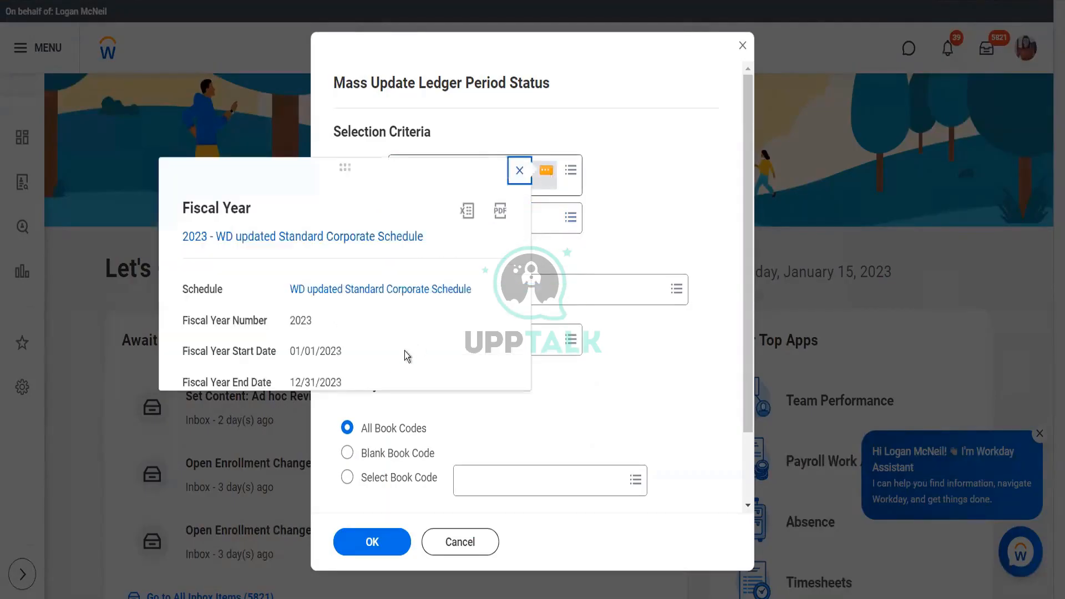
{"action": "right_click", "coordinate": [357, 299]}
{"action": "left_click", "coordinate": [358, 300]}
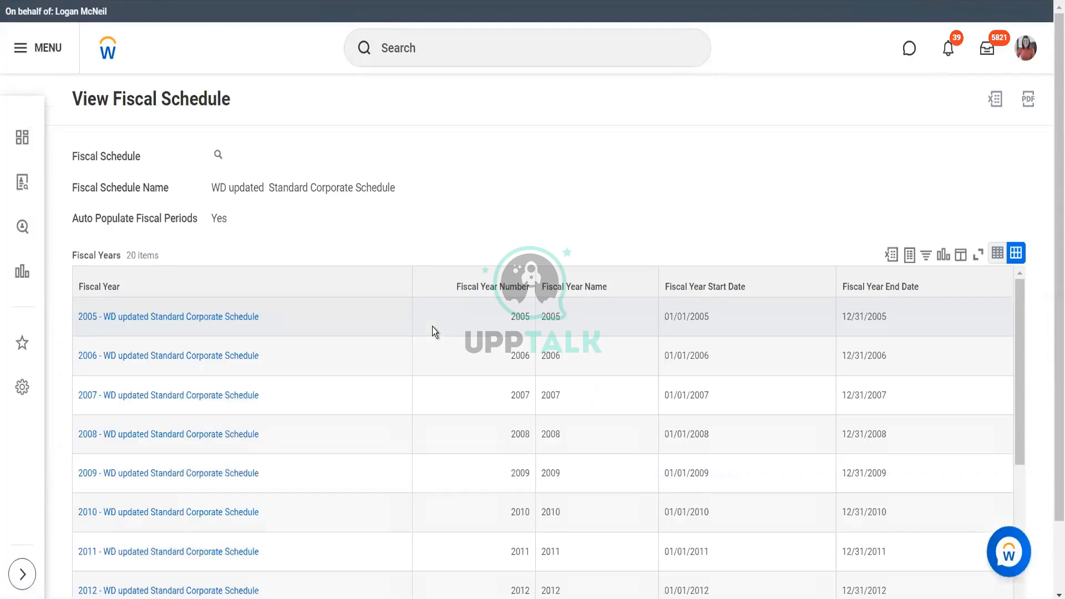
{"action": "scroll", "coordinate": [432, 327], "scroll_direction": "down", "scroll_amount": 6}
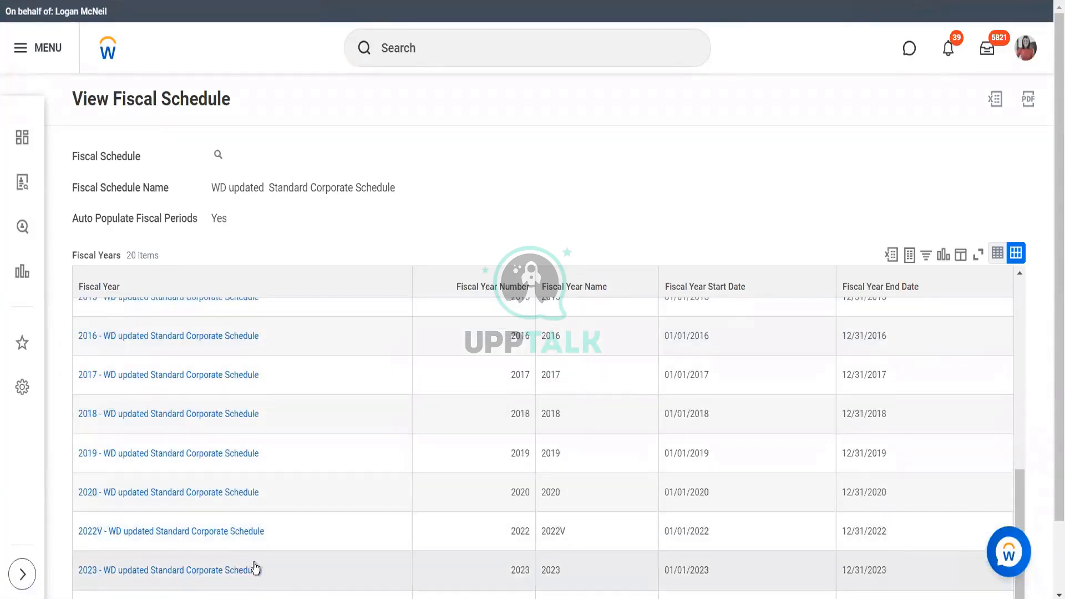
{"action": "left_click", "coordinate": [269, 571]}
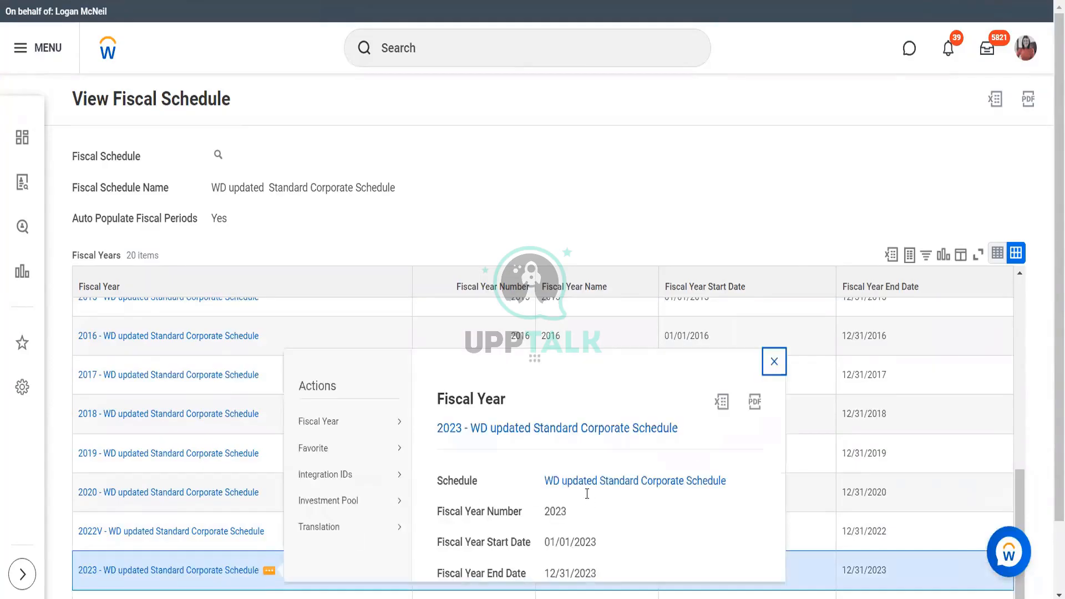
{"action": "scroll", "coordinate": [587, 494], "scroll_direction": "down", "scroll_amount": 2}
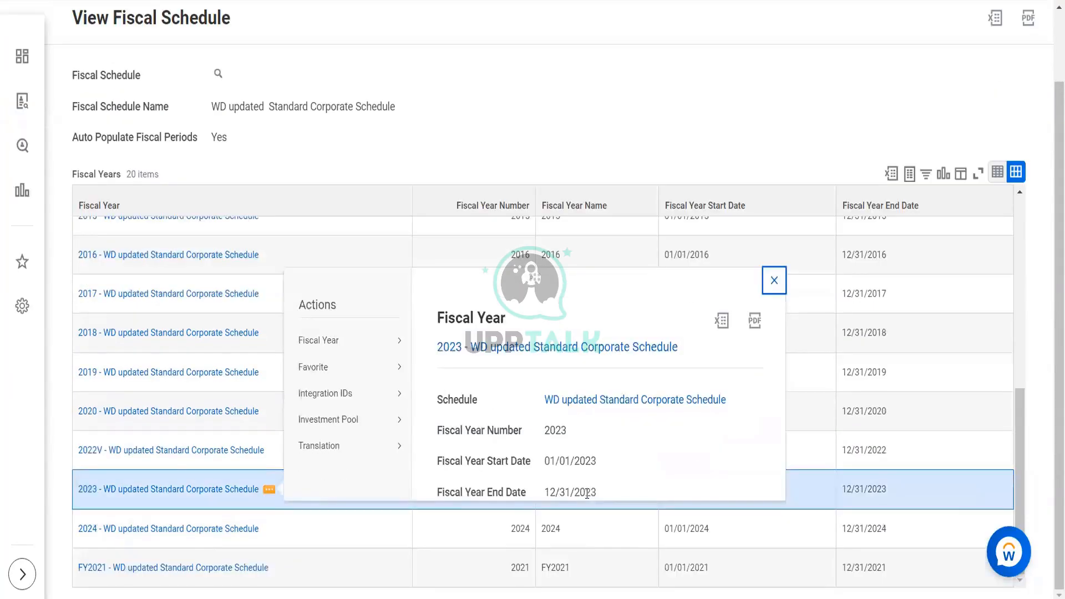
{"action": "left_click", "coordinate": [228, 492]}
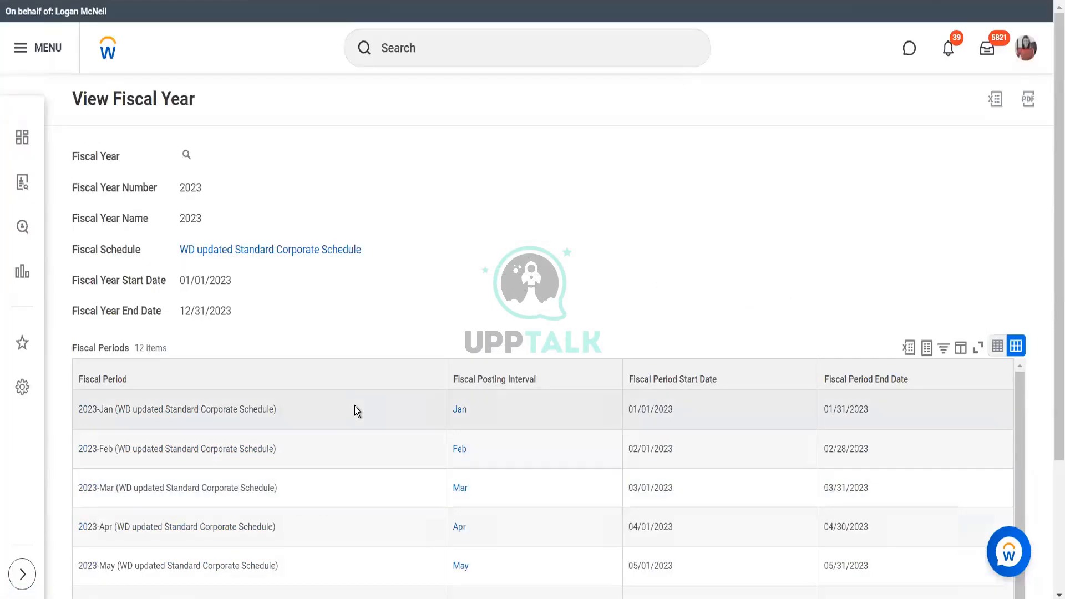
{"action": "scroll", "coordinate": [427, 411], "scroll_direction": "down", "scroll_amount": 2}
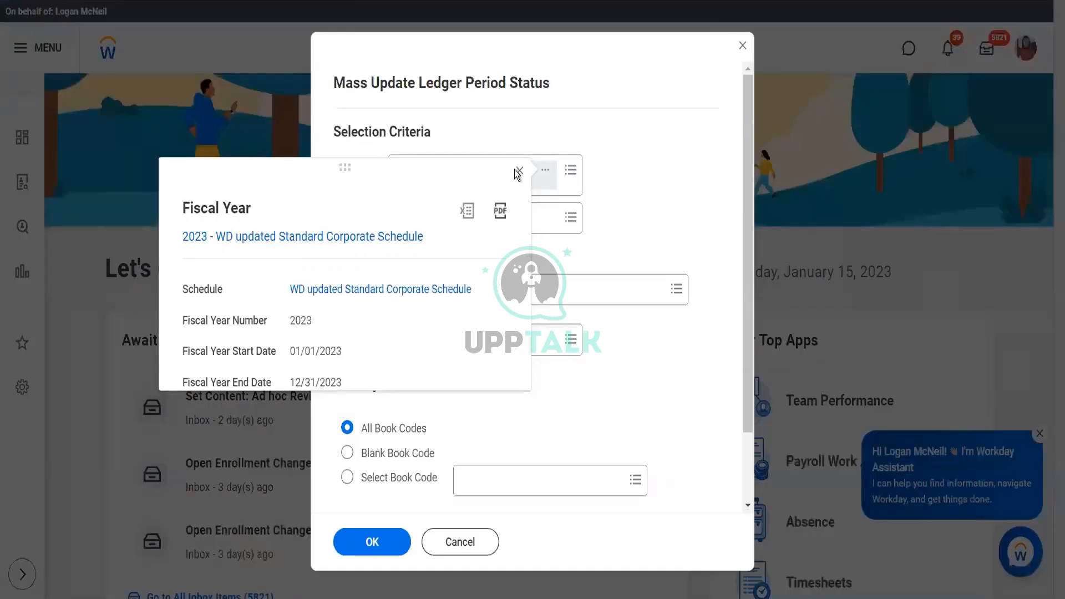
- Choose WOK Wealth of Knowledge as the company, include all periods, and submit the ledger period selection criteria
{"action": "left_click", "coordinate": [518, 171]}
{"action": "left_click", "coordinate": [493, 219]}
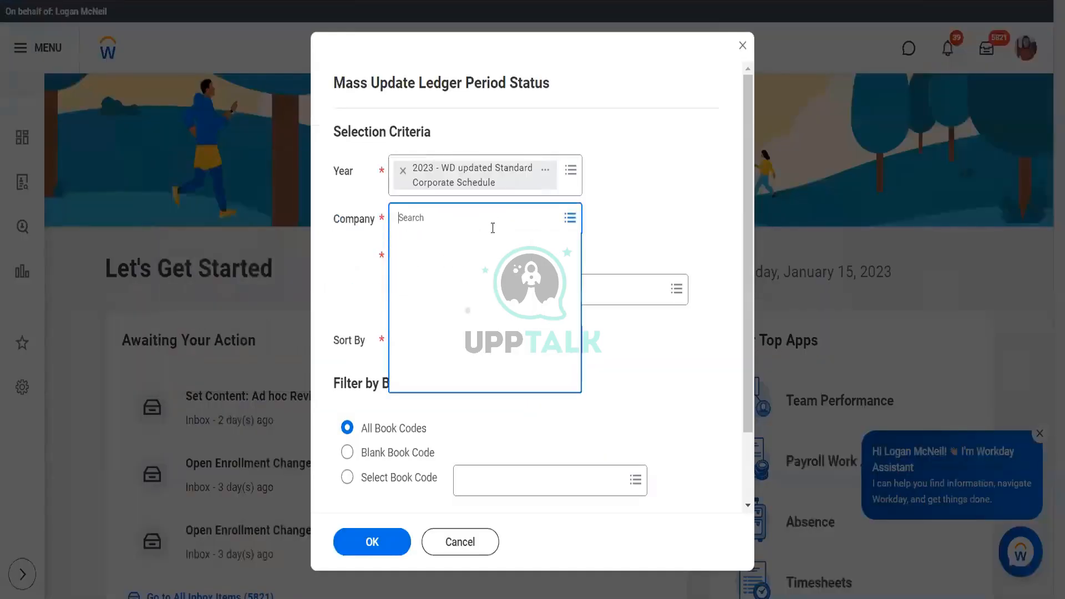
{"action": "left_click", "coordinate": [514, 256]}
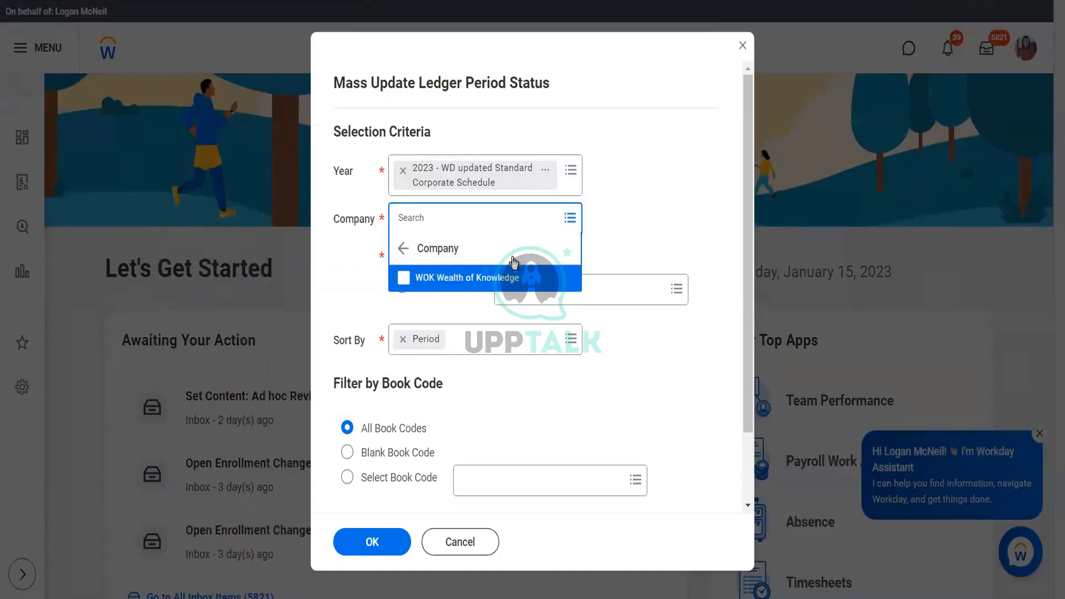
{"action": "mouse_move", "coordinate": [561, 285]}
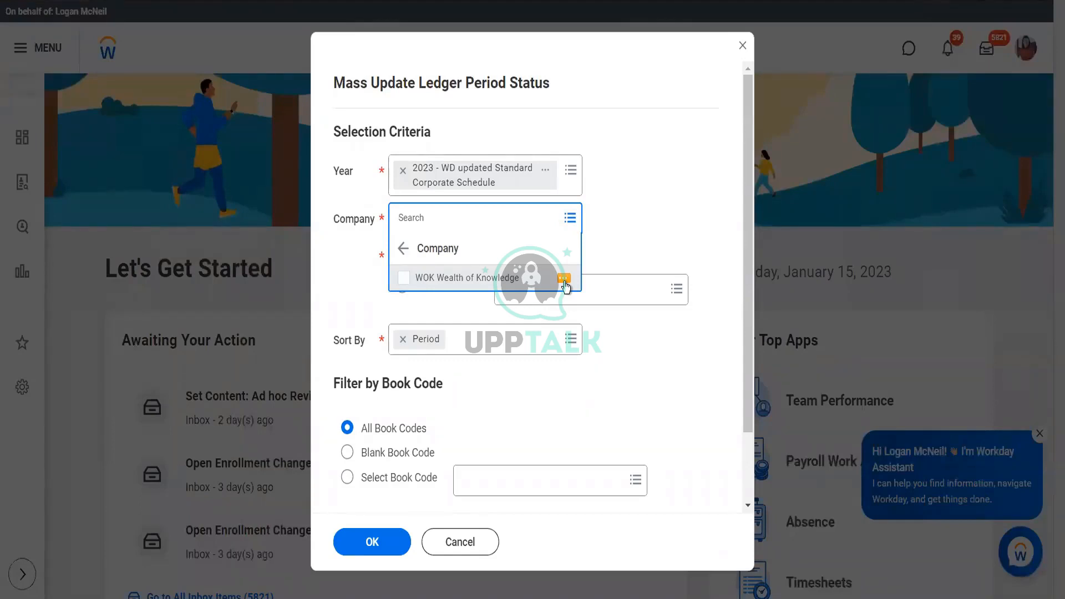
{"action": "left_click", "coordinate": [522, 287]}
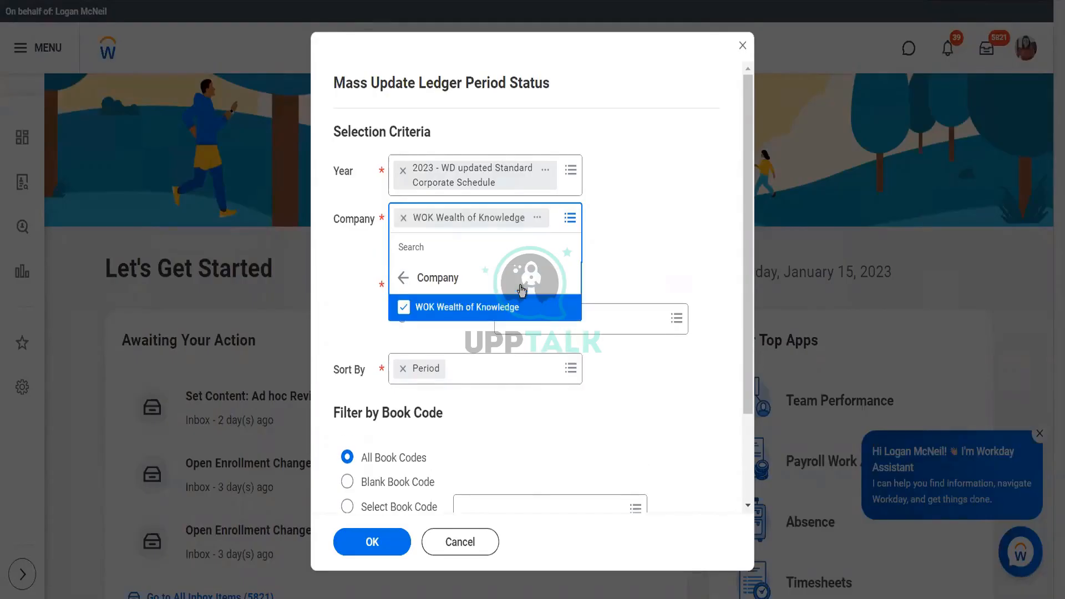
{"action": "left_click", "coordinate": [558, 428]}
{"action": "left_click", "coordinate": [402, 262]}
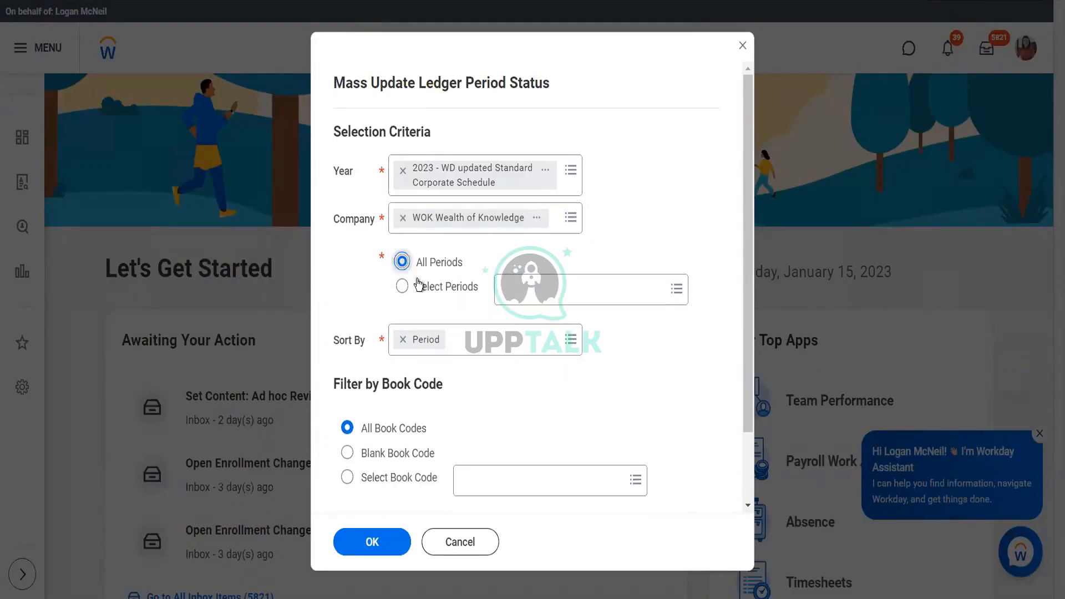
{"action": "scroll", "coordinate": [495, 388], "scroll_direction": "down", "scroll_amount": 2}
{"action": "left_click", "coordinate": [372, 544]}
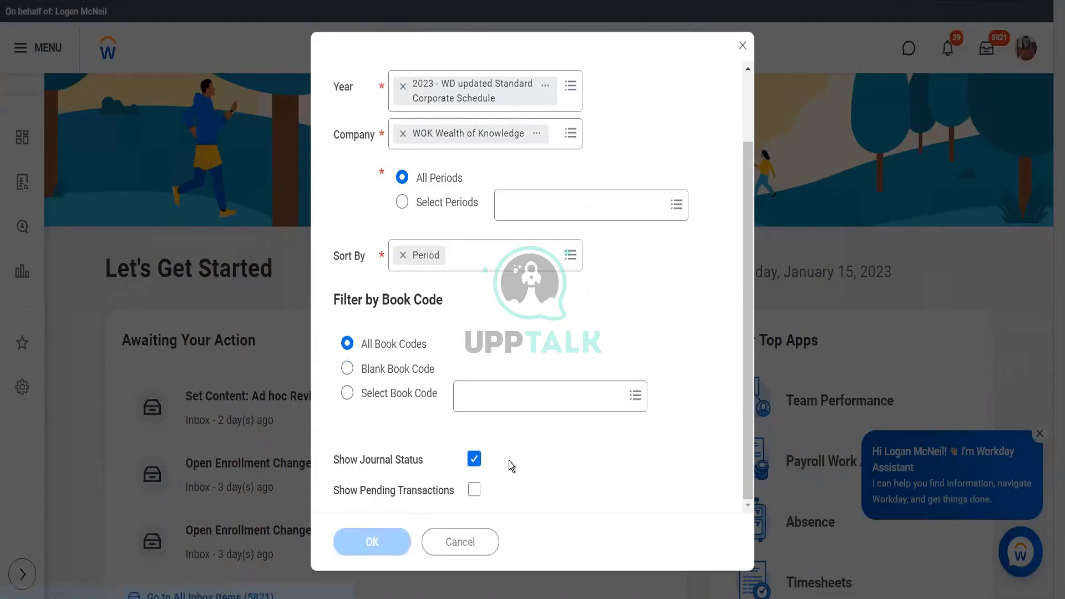
- Select all the 2023 ledger periods, set their new status to Open, and submit the update
{"action": "scroll", "coordinate": [508, 460], "scroll_direction": "down", "scroll_amount": 5}
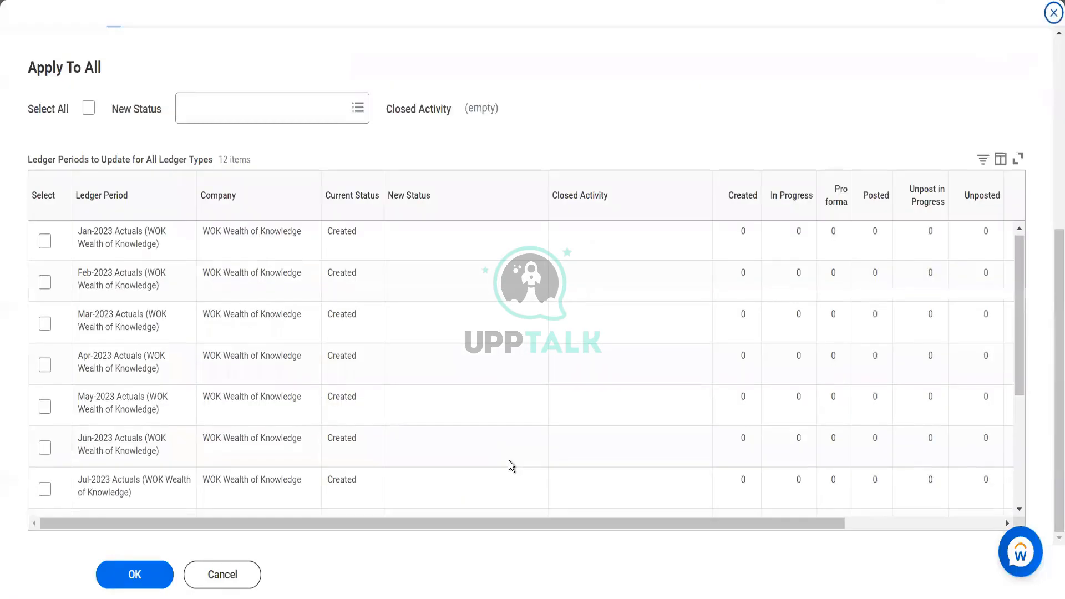
{"action": "left_click", "coordinate": [89, 109]}
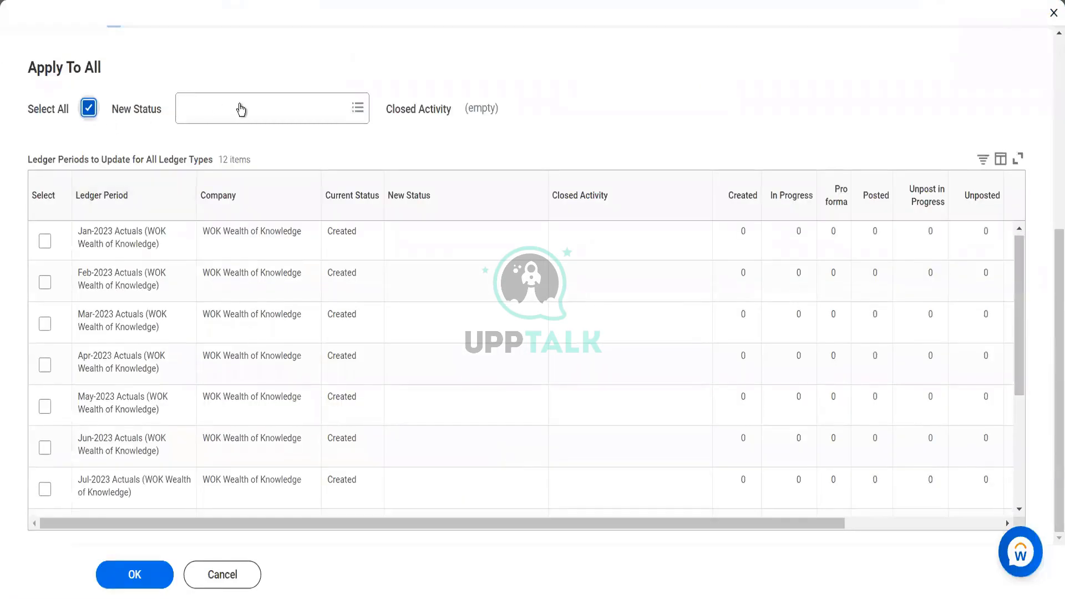
{"action": "left_click", "coordinate": [240, 107]}
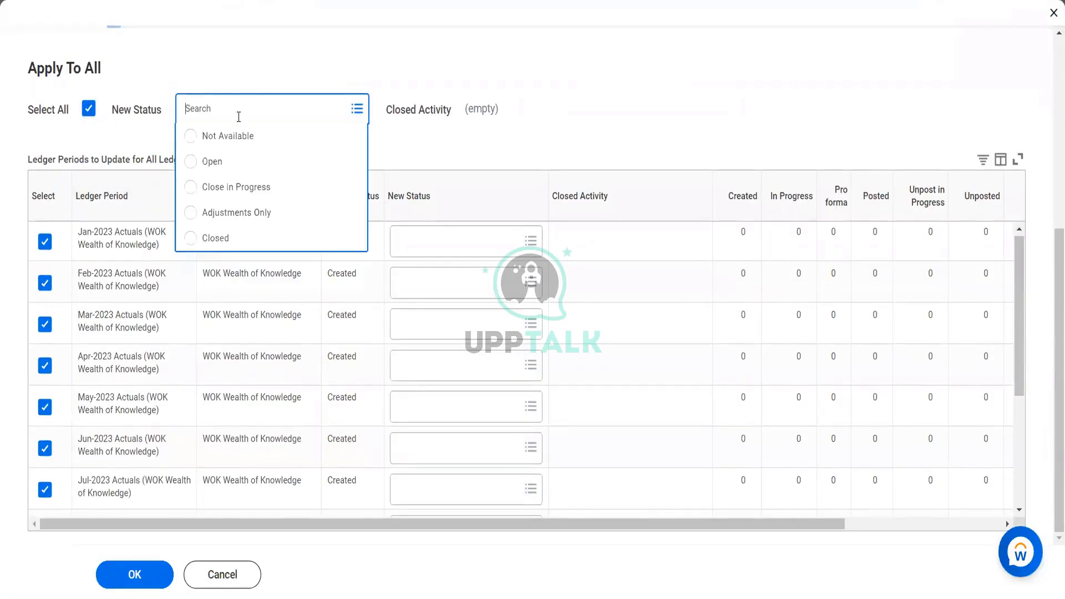
{"action": "left_click", "coordinate": [213, 162]}
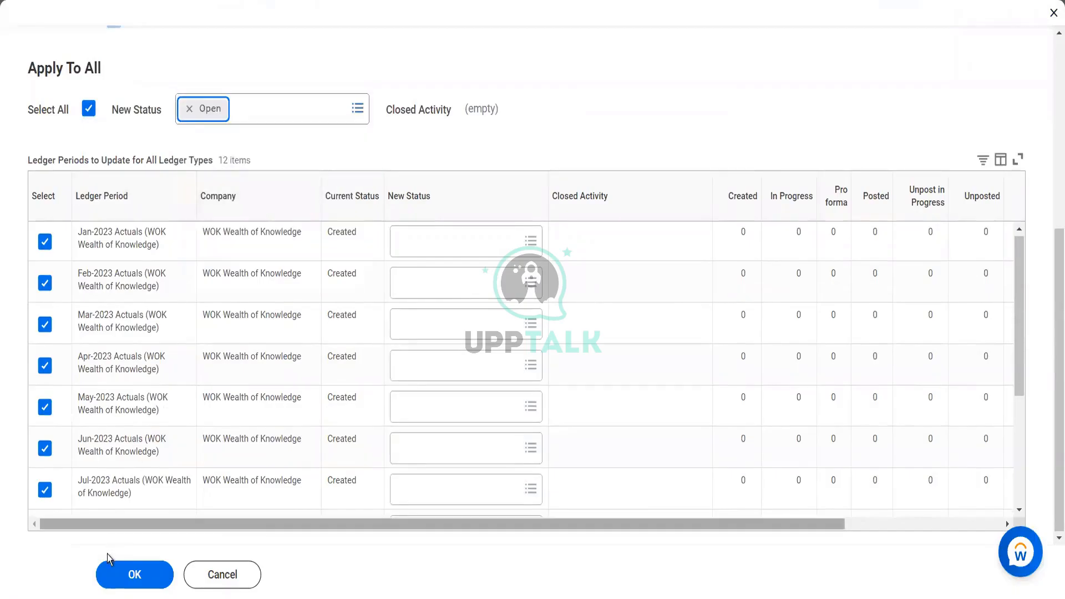
{"action": "left_click", "coordinate": [128, 575]}
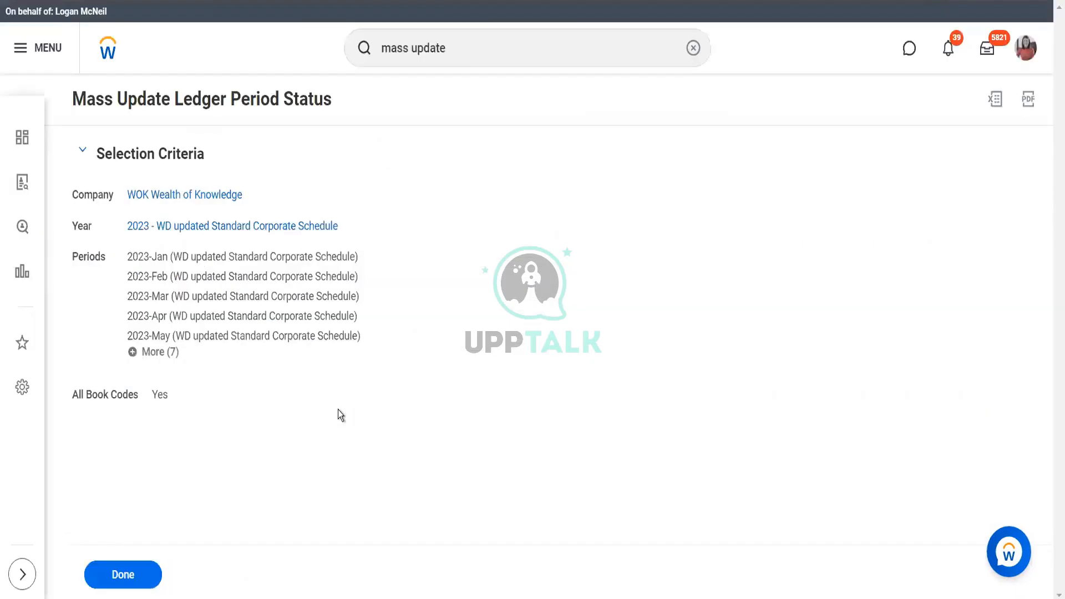
- Find the Stop Proxy task and end the current proxy session
{"action": "left_click", "coordinate": [442, 59]}
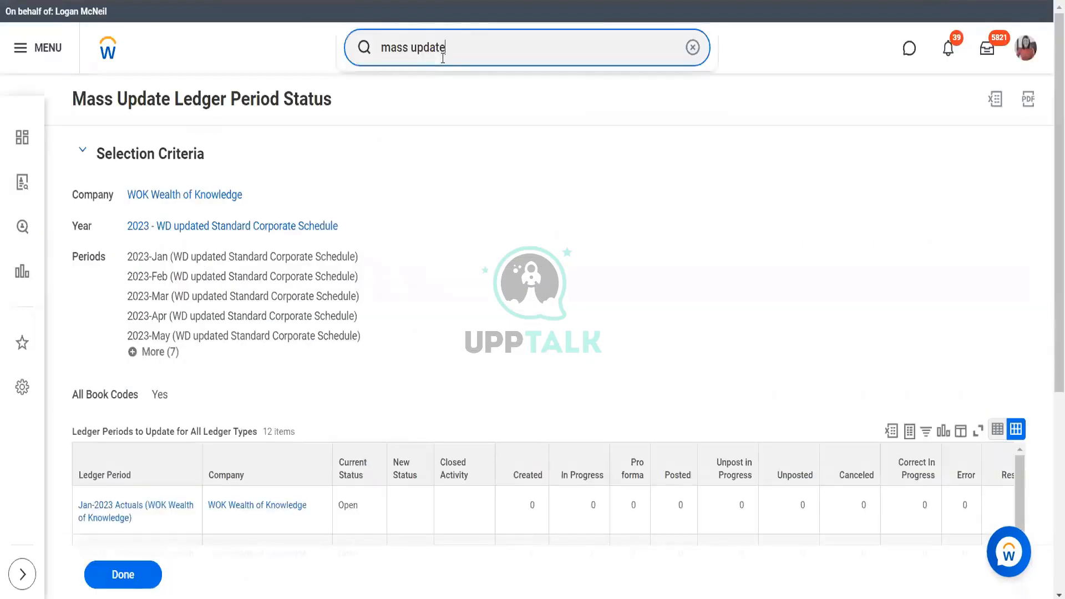
{"action": "left_click_drag", "start_coordinate": [444, 55], "coordinate": [361, 57]}
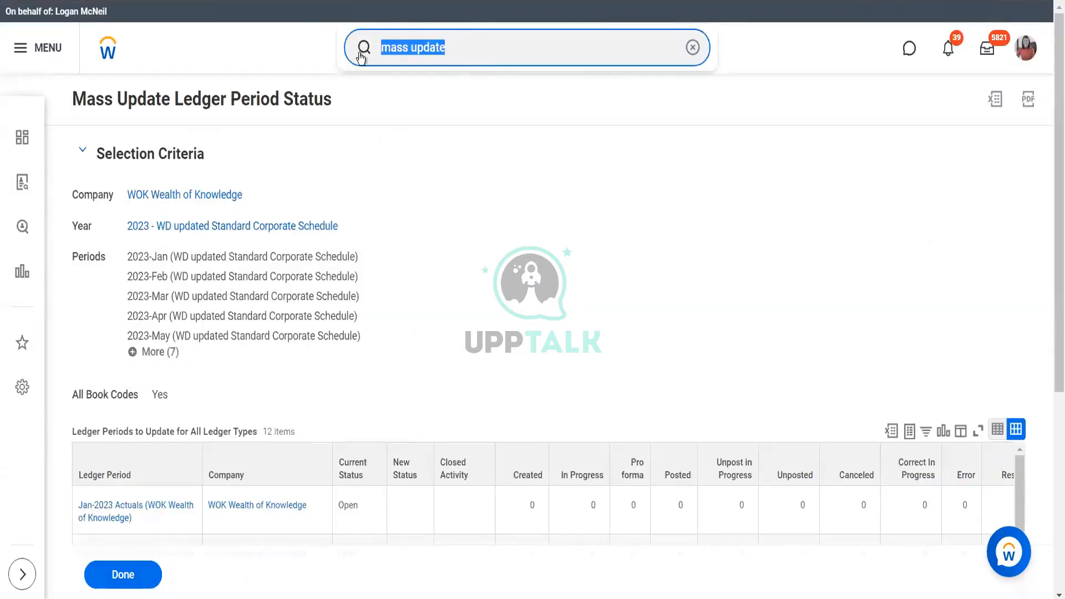
{"action": "type", "text": "stop prox"}
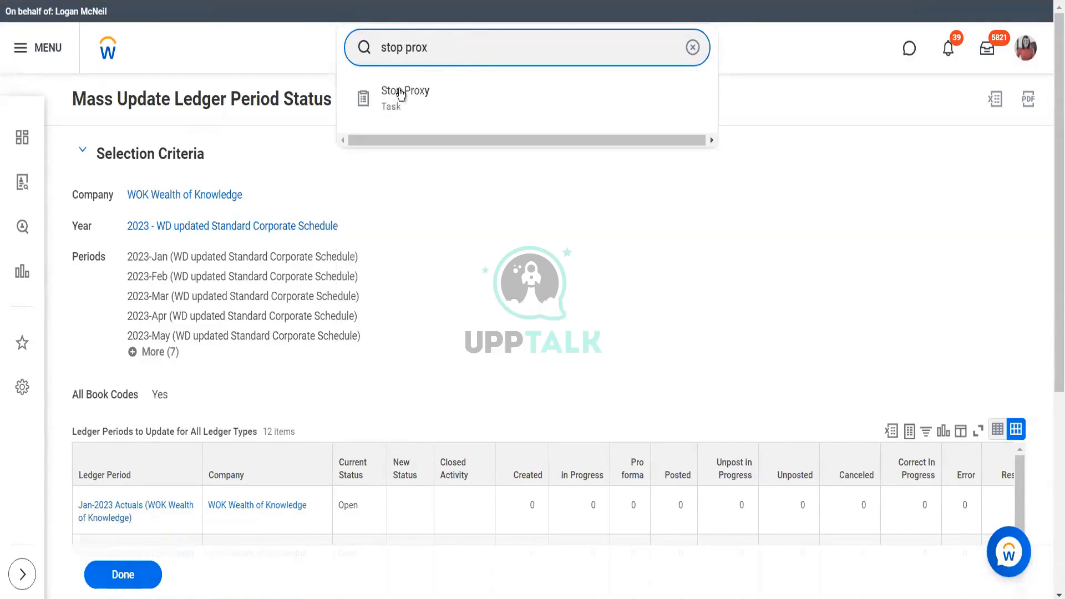
{"action": "left_click", "coordinate": [400, 93]}
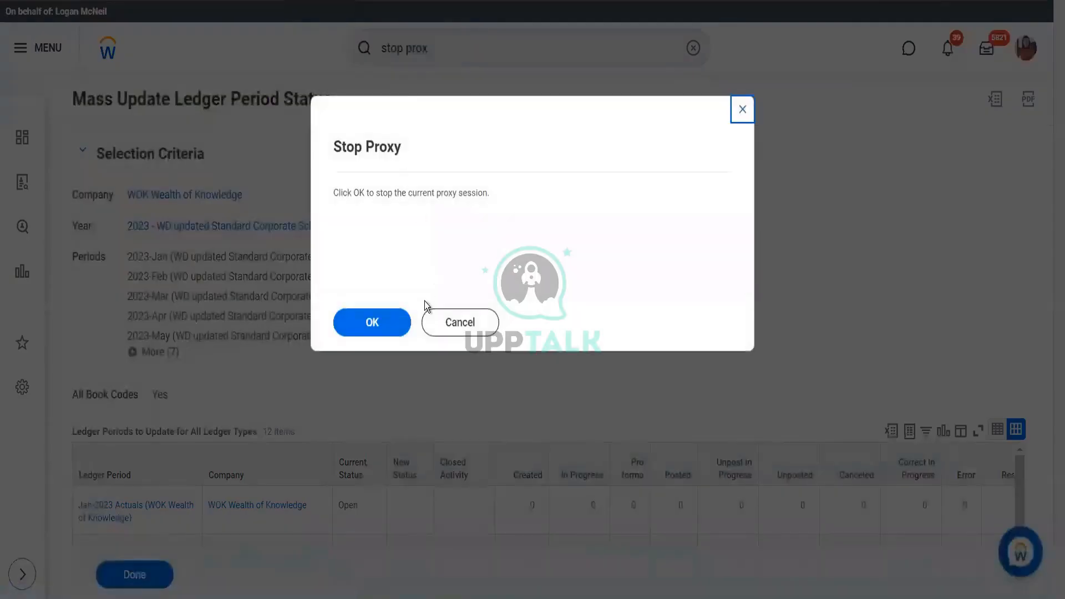
{"action": "left_click", "coordinate": [379, 315]}
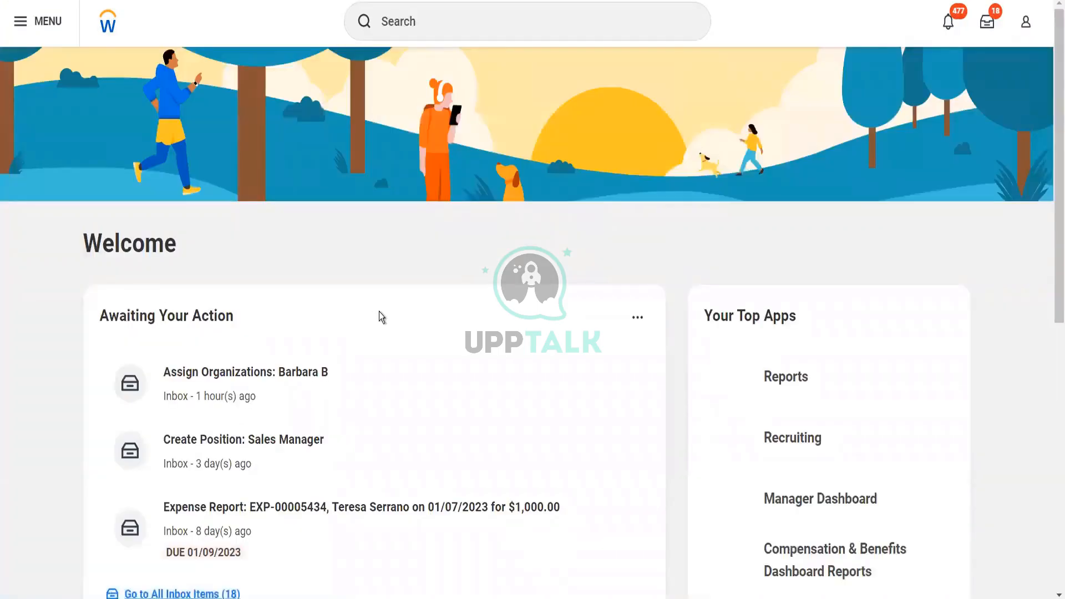
- Search for cr supp invoice and open the Create Supplier Invoice task
{"action": "left_click", "coordinate": [442, 20]}
{"action": "type", "text": "cr supp"}
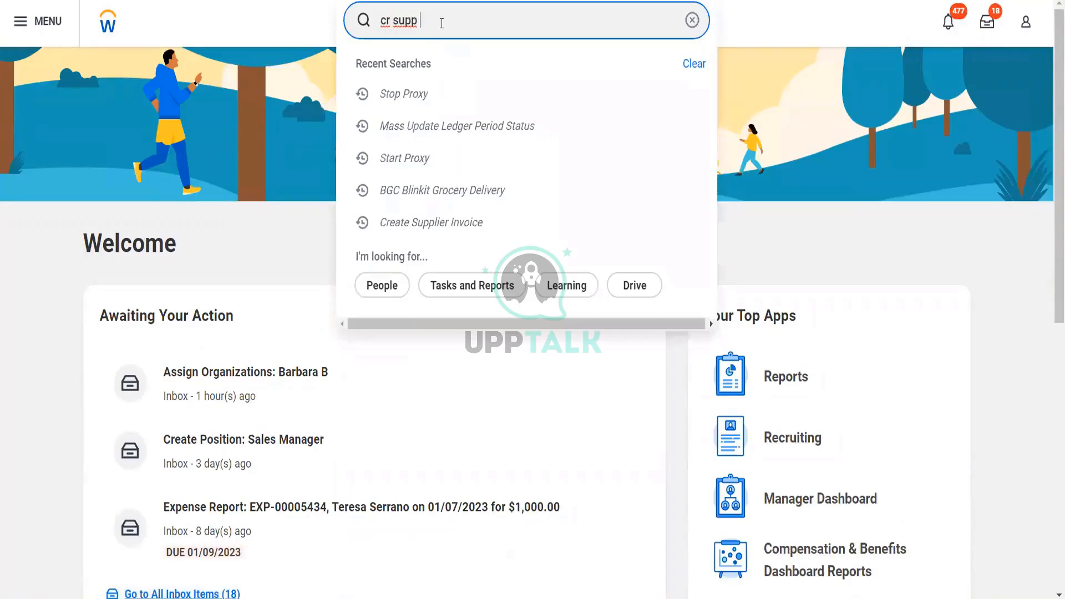
{"action": "type", "text": " invoice"}
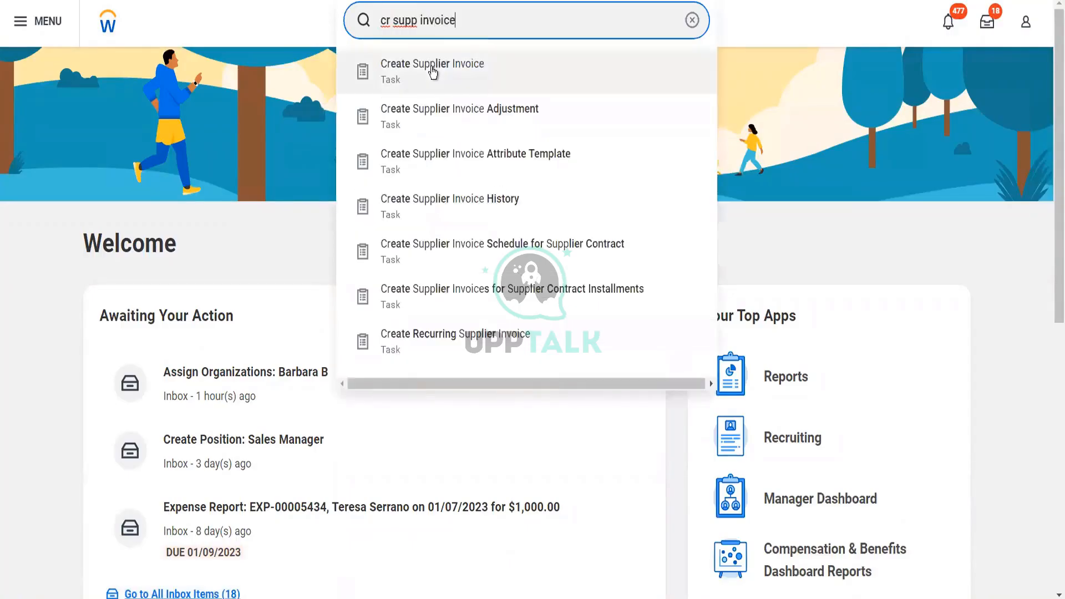
{"action": "left_click", "coordinate": [433, 73]}
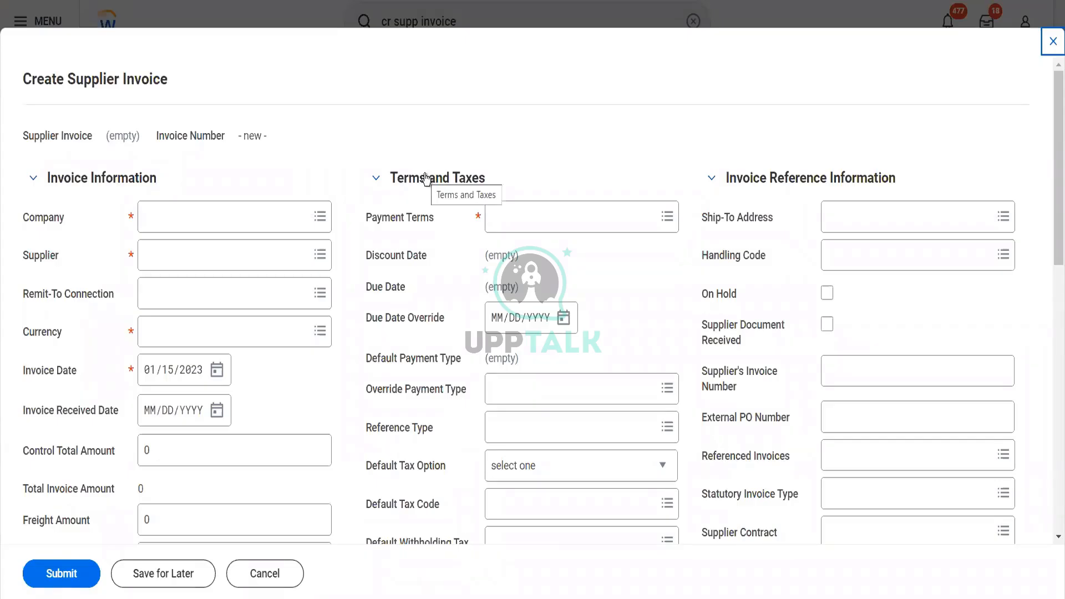
- Search the invoice's company options for wok and examine the WOK Wealth of Knowledge and WOK Wealth Knowlege organization details
{"action": "left_click", "coordinate": [274, 229]}
{"action": "type", "text": "wok"}
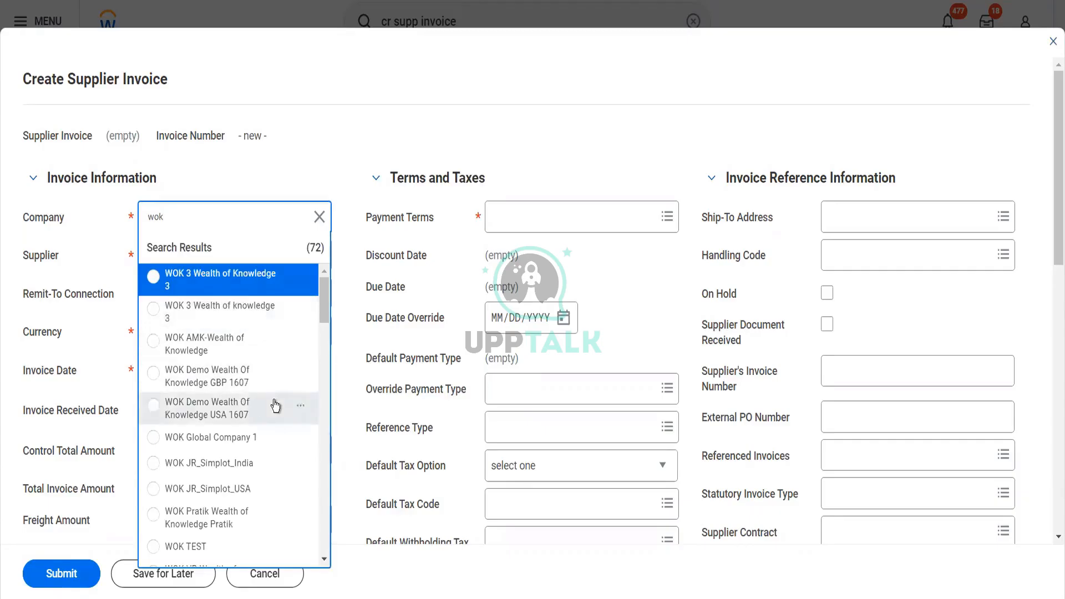
{"action": "scroll", "coordinate": [276, 406], "scroll_direction": "down", "scroll_amount": 3}
{"action": "scroll", "coordinate": [274, 401], "scroll_direction": "down", "scroll_amount": 1}
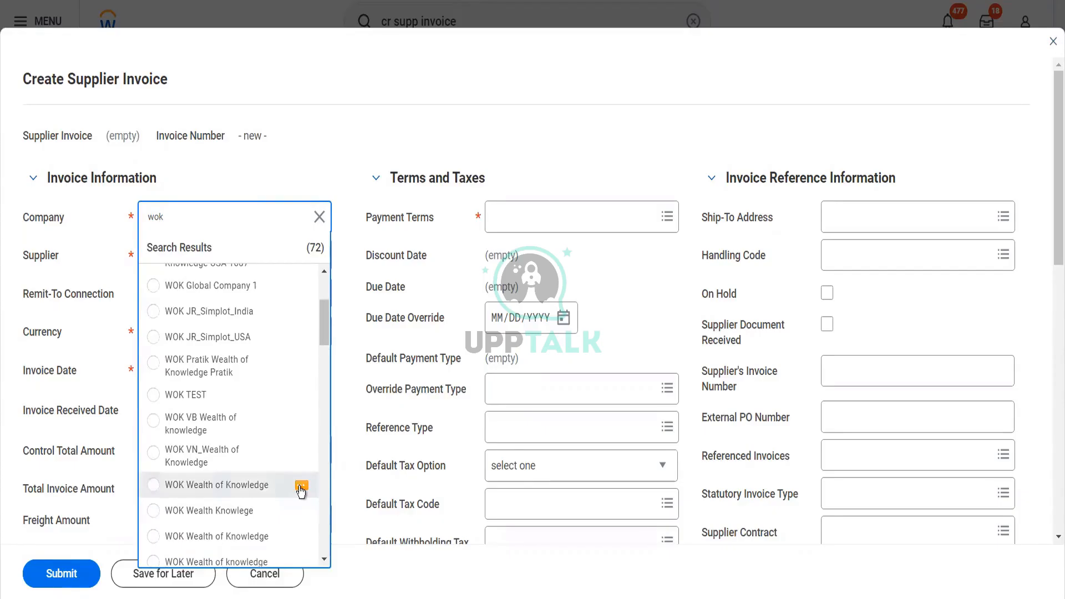
{"action": "left_click", "coordinate": [301, 488]}
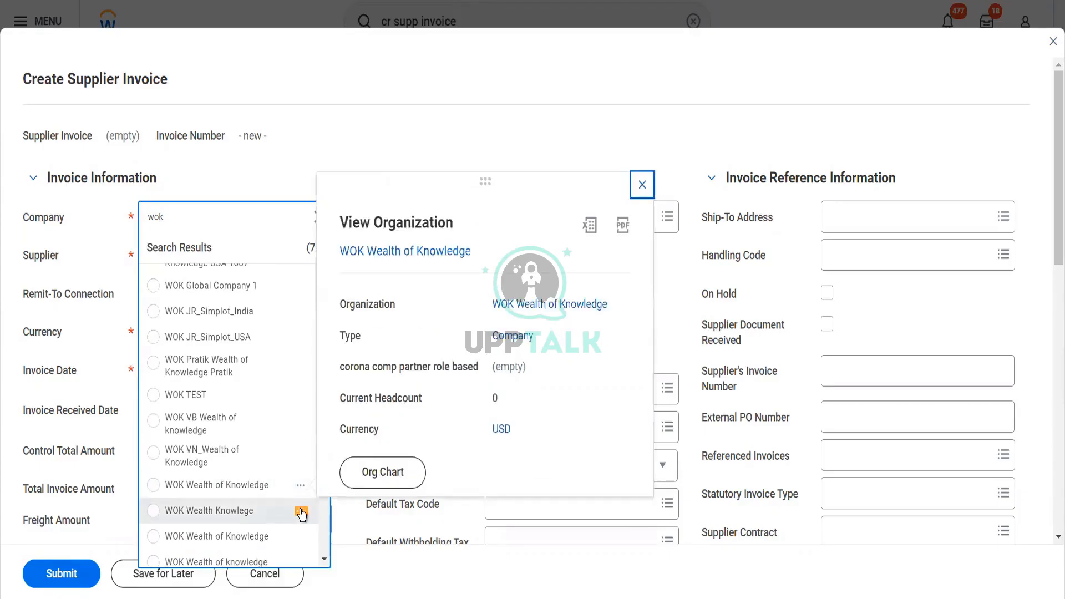
{"action": "left_click", "coordinate": [301, 514]}
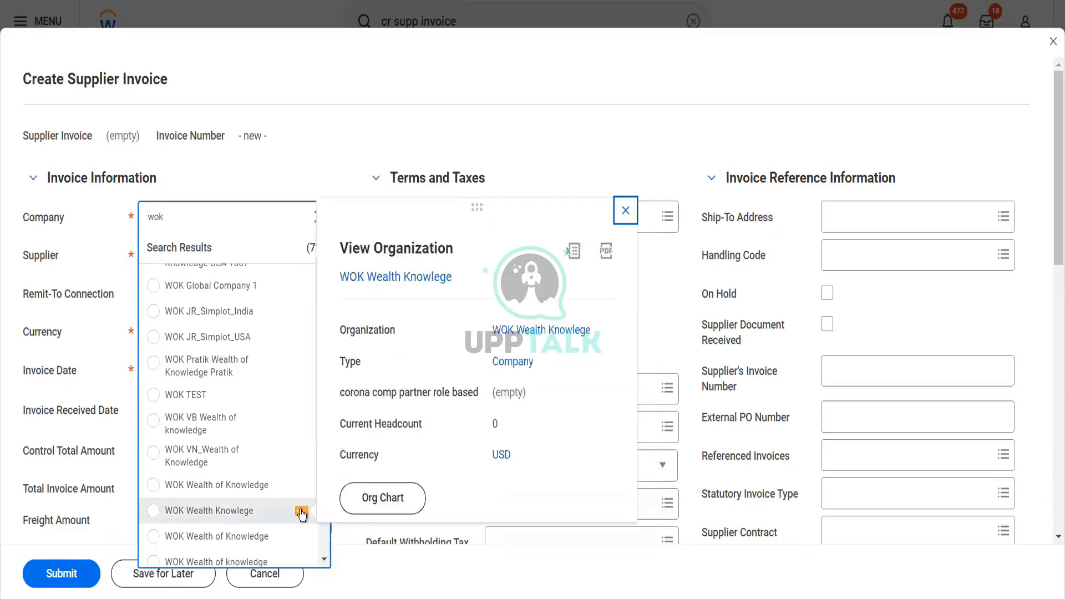
{"action": "scroll", "coordinate": [278, 509], "scroll_direction": "down", "scroll_amount": 3}
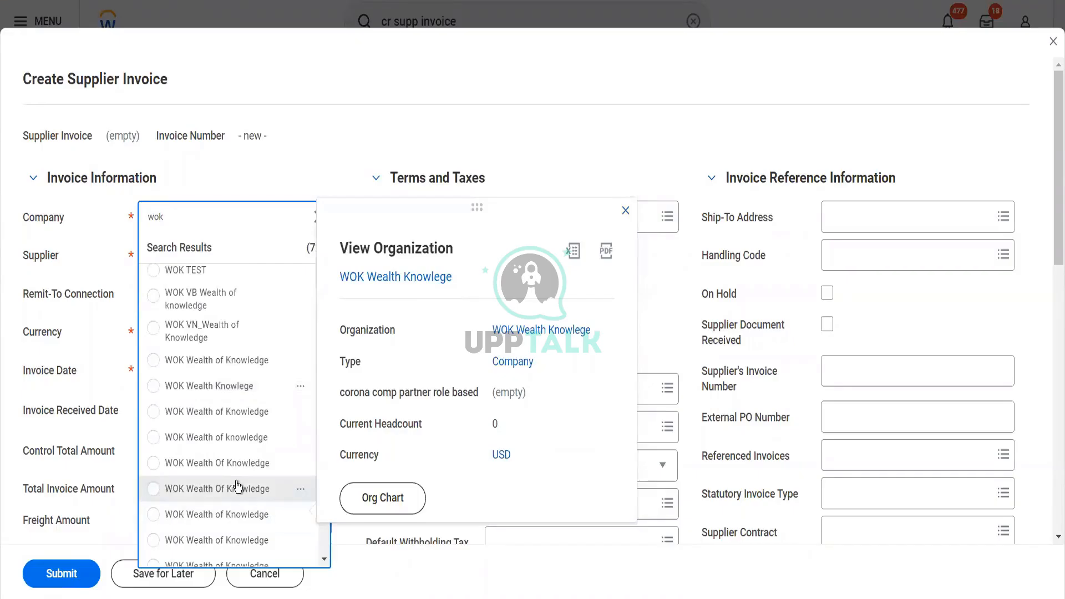
{"action": "scroll", "coordinate": [239, 485], "scroll_direction": "down", "scroll_amount": 3}
{"action": "scroll", "coordinate": [237, 484], "scroll_direction": "down", "scroll_amount": 5}
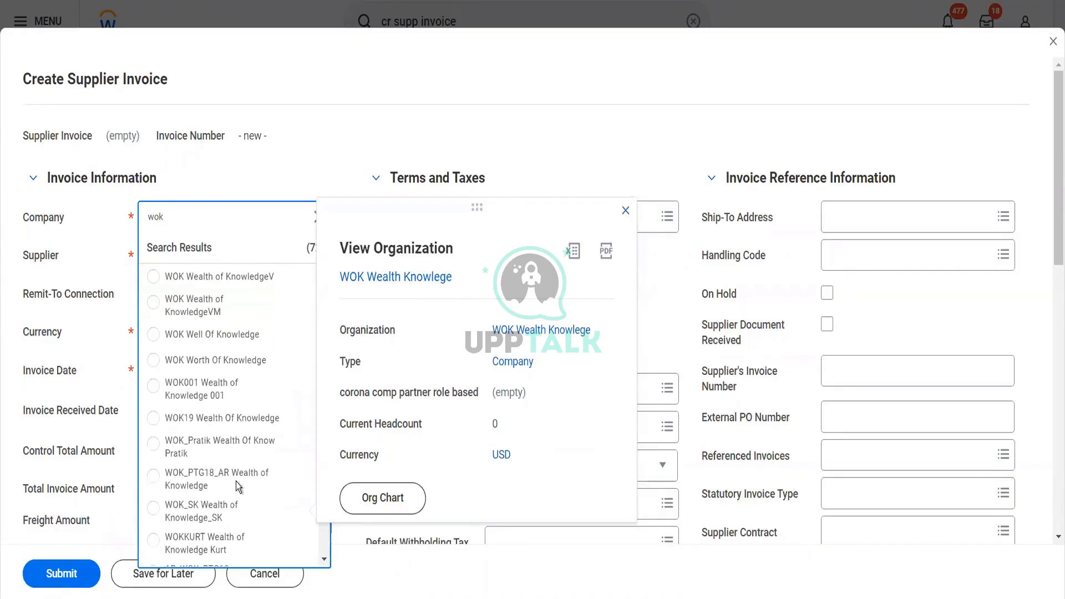
{"action": "scroll", "coordinate": [236, 481], "scroll_direction": "down", "scroll_amount": 10}
{"action": "scroll", "coordinate": [238, 487], "scroll_direction": "down", "scroll_amount": 3}
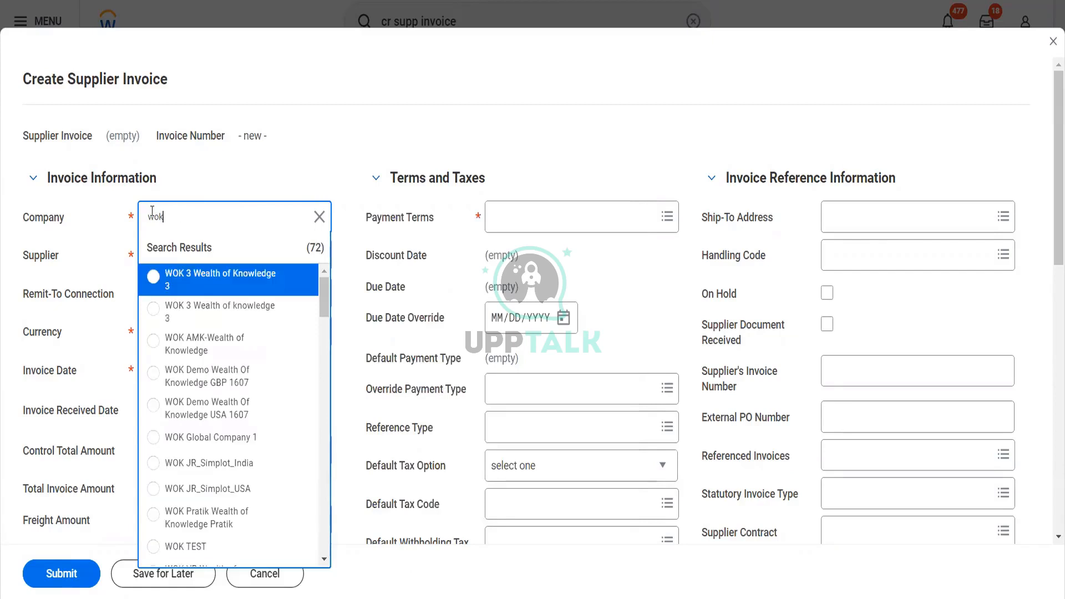
- Replace the company search with bgc and set BGC Blinkit Grocery Delivery as the invoice's company
{"action": "left_click_drag", "start_coordinate": [147, 214], "coordinate": [166, 217]}
{"action": "left_click", "coordinate": [168, 216]}
{"action": "key", "text": "BackSpace"}
{"action": "key", "text": "ctrl+a"}
{"action": "type", "text": "bgc"}
{"action": "key", "text": "Return"}
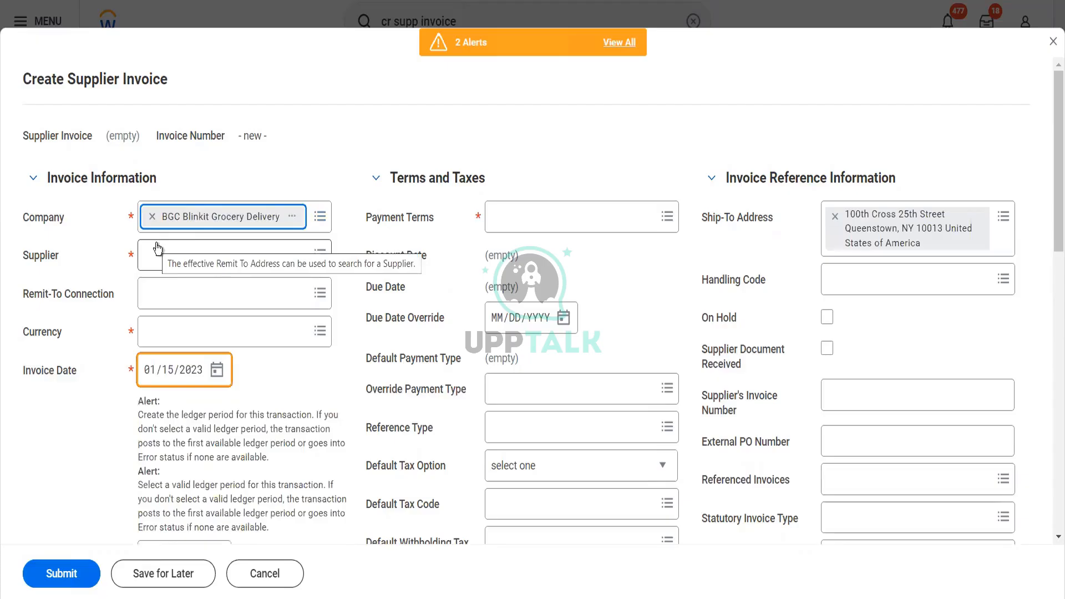
- Set the invoice's supplier to Fox Industries Blinkit from the Blinkit APAC Supplier group
{"action": "left_click", "coordinate": [161, 252]}
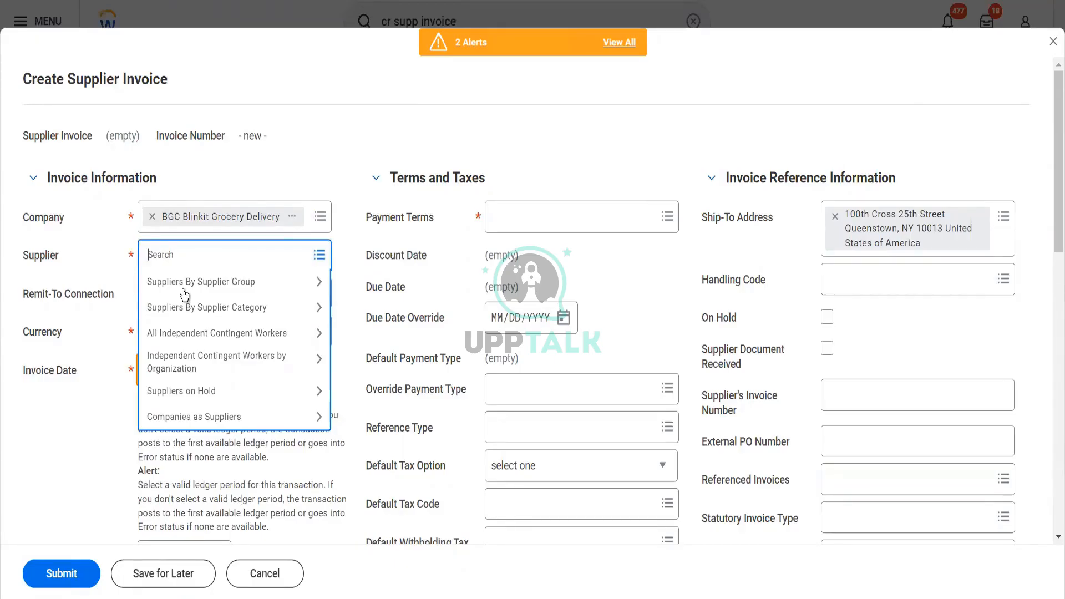
{"action": "type", "text": "bgc"}
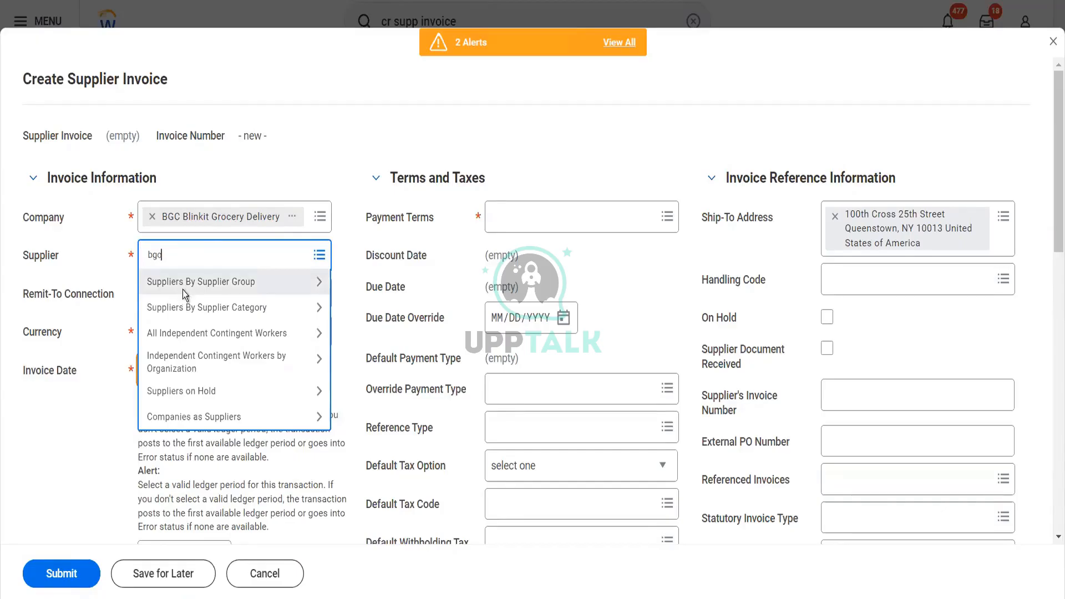
{"action": "key", "text": "Return"}
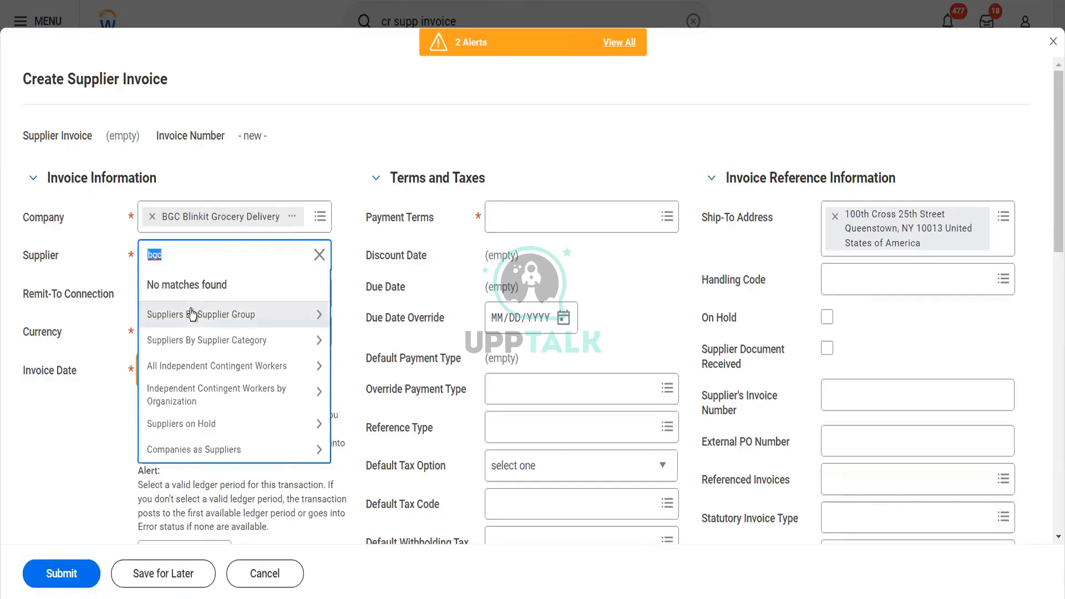
{"action": "left_click", "coordinate": [190, 312]}
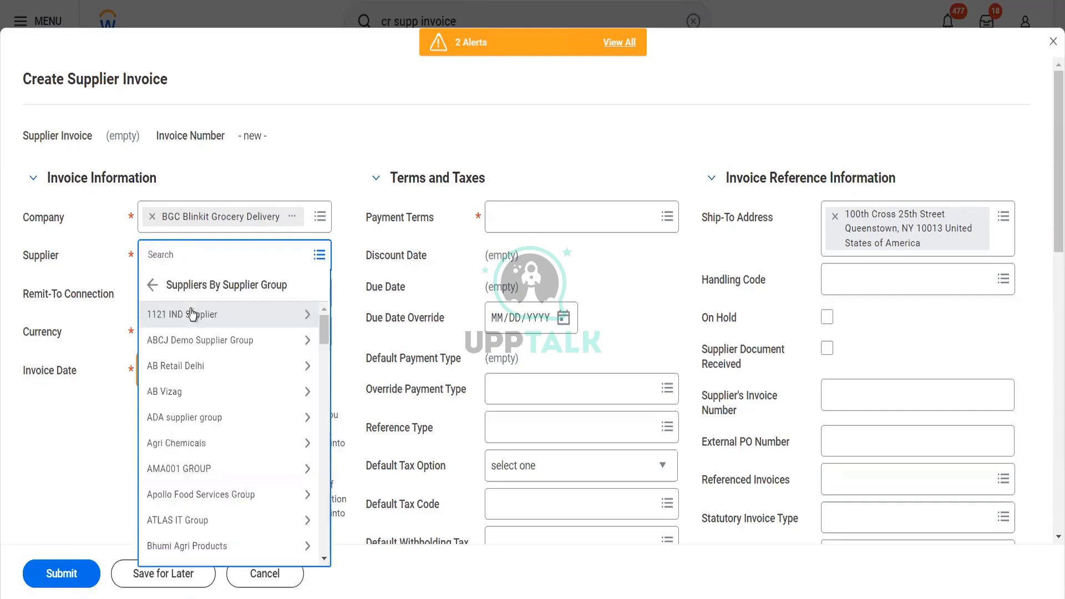
{"action": "scroll", "coordinate": [217, 461], "scroll_direction": "down", "scroll_amount": 3}
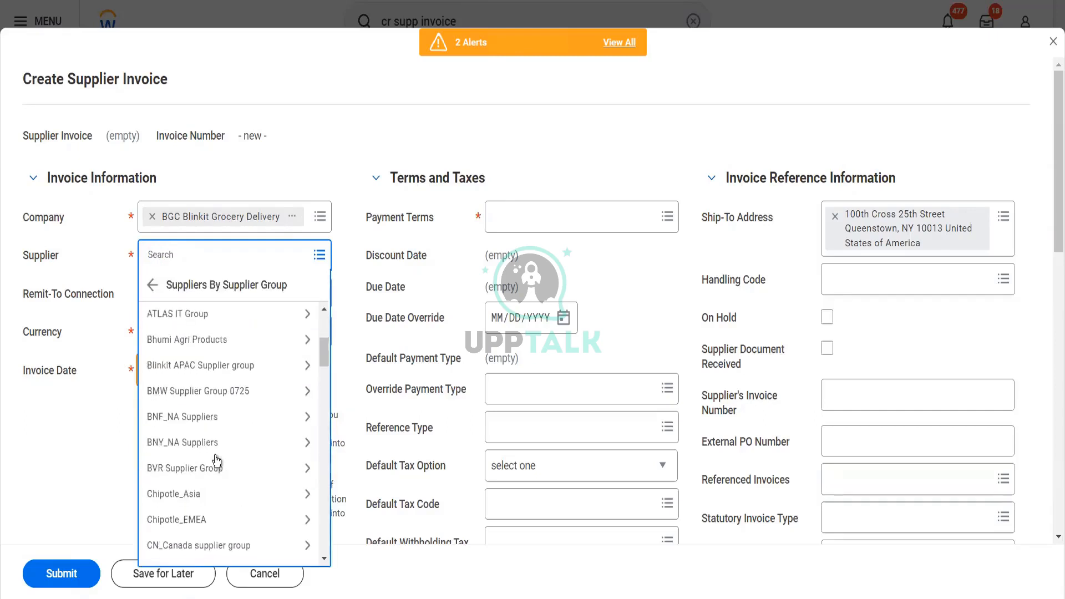
{"action": "left_click", "coordinate": [198, 364]}
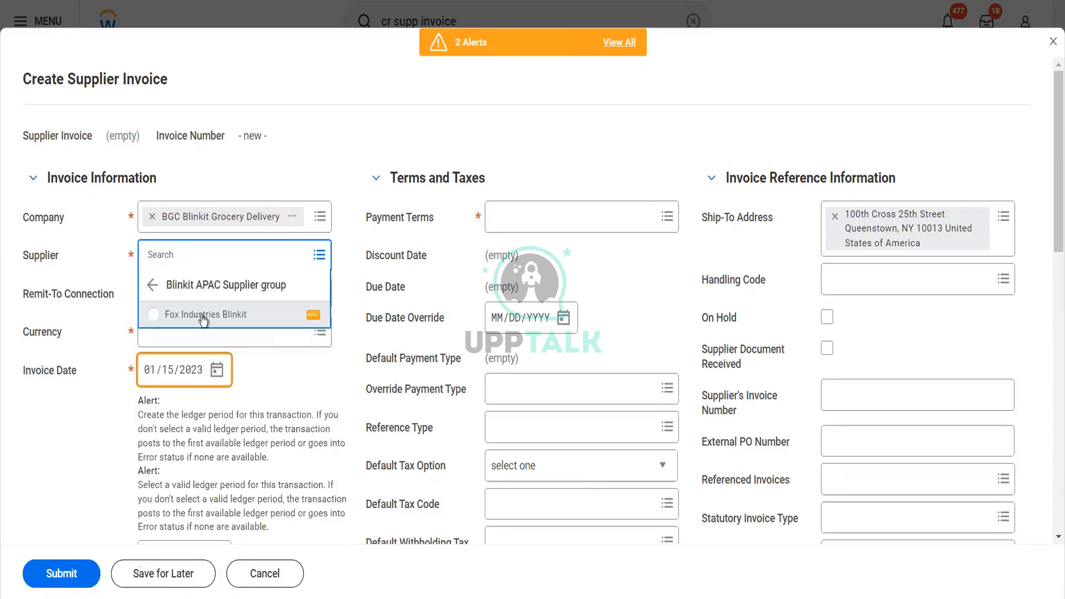
{"action": "left_click", "coordinate": [202, 315]}
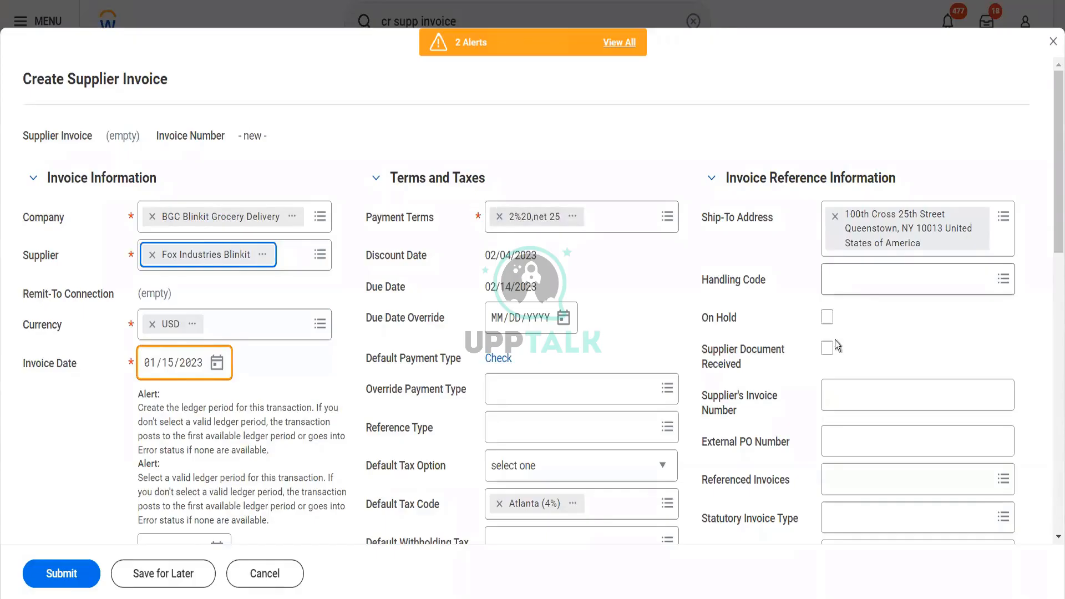
- Set the invoice received date to 01/15/2023 and the control total amount to 1500
{"action": "scroll", "coordinate": [834, 341], "scroll_direction": "down", "scroll_amount": 2}
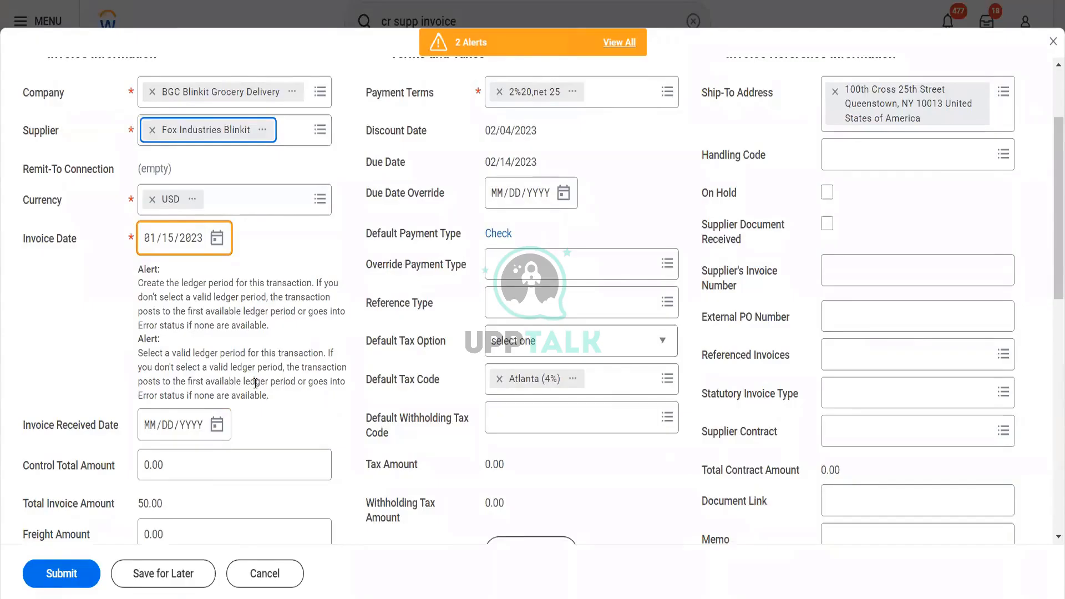
{"action": "scroll", "coordinate": [255, 383], "scroll_direction": "down", "scroll_amount": 2}
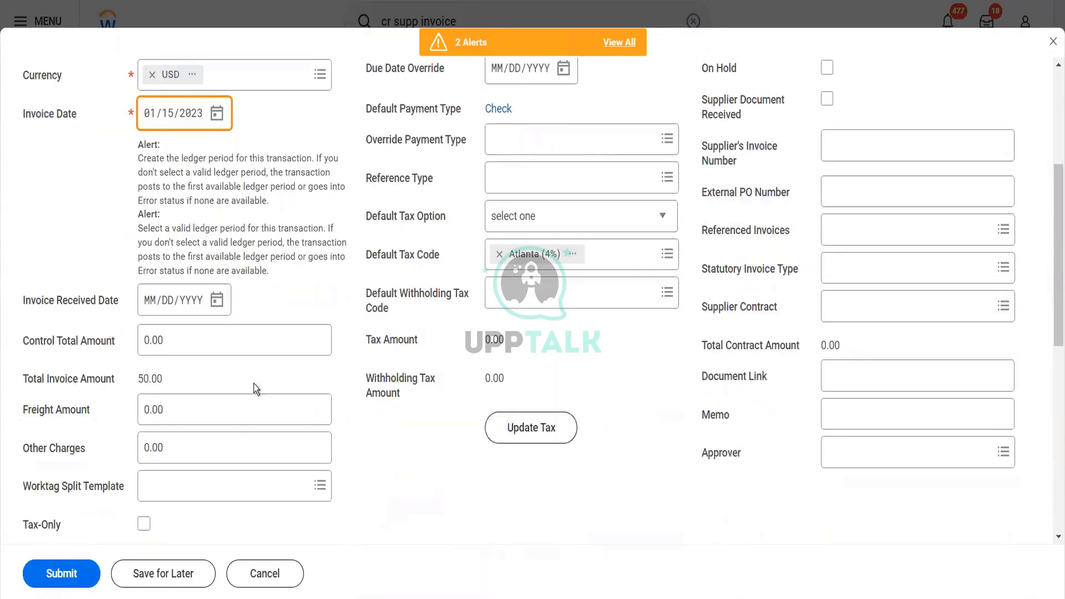
{"action": "left_click", "coordinate": [217, 302]}
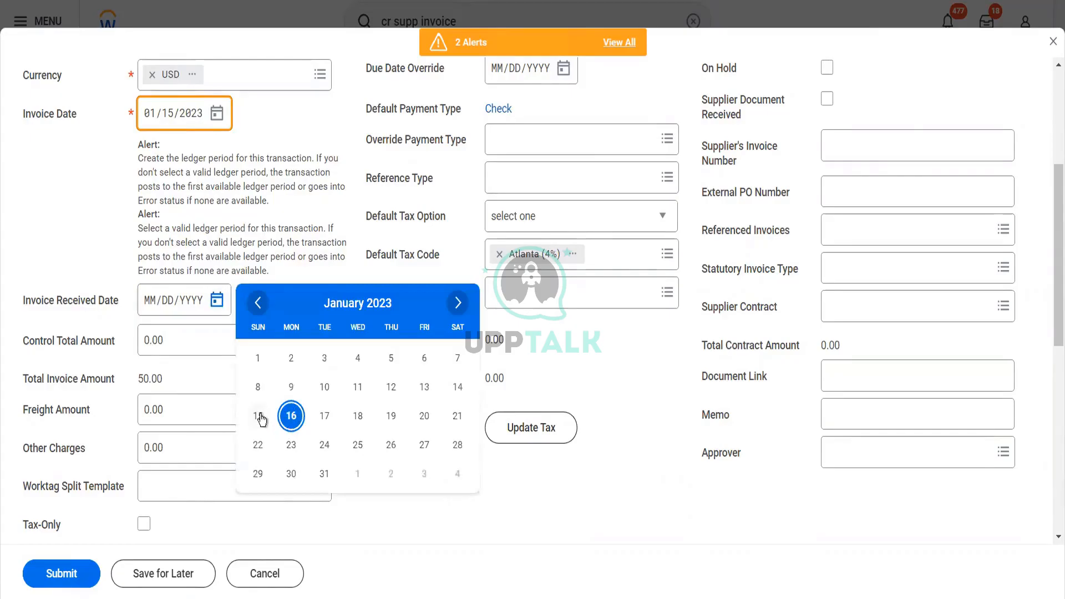
{"action": "left_click", "coordinate": [257, 416]}
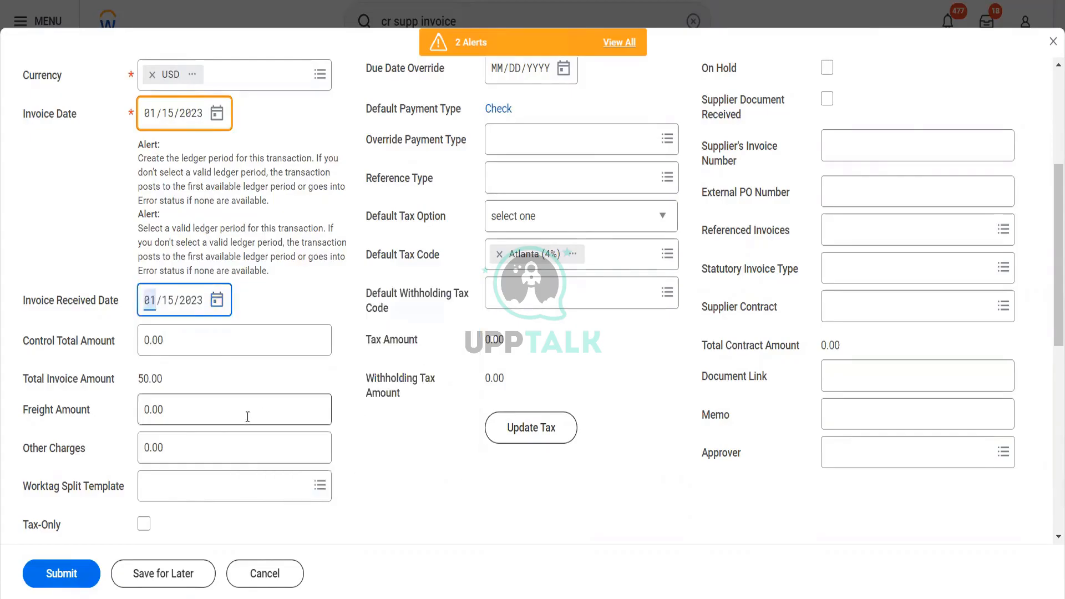
{"action": "left_click", "coordinate": [134, 339]}
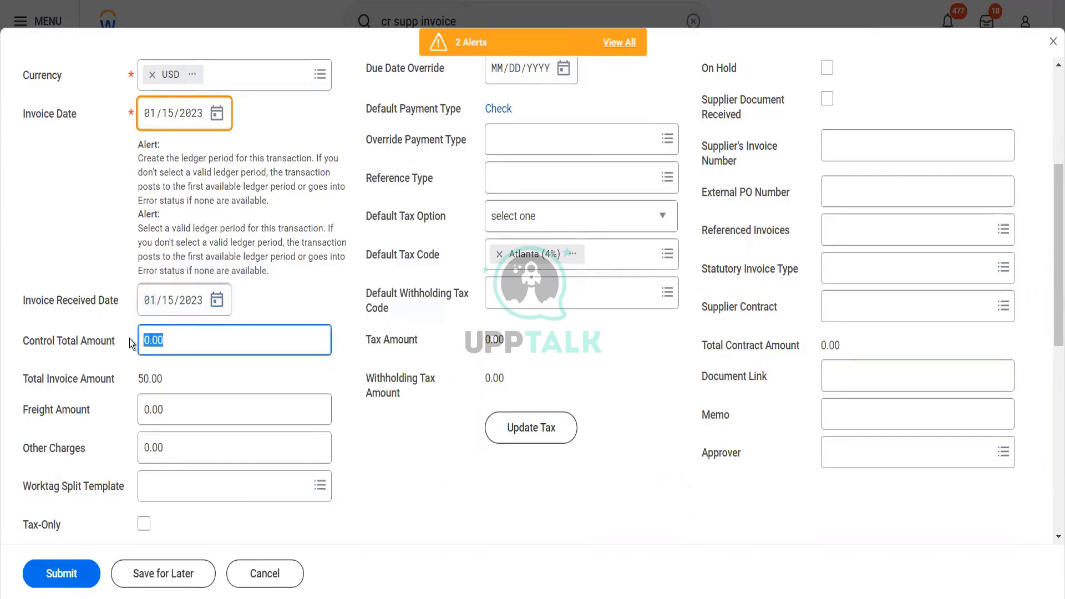
{"action": "type", "text": "1500"}
{"action": "key", "text": "Tab"}
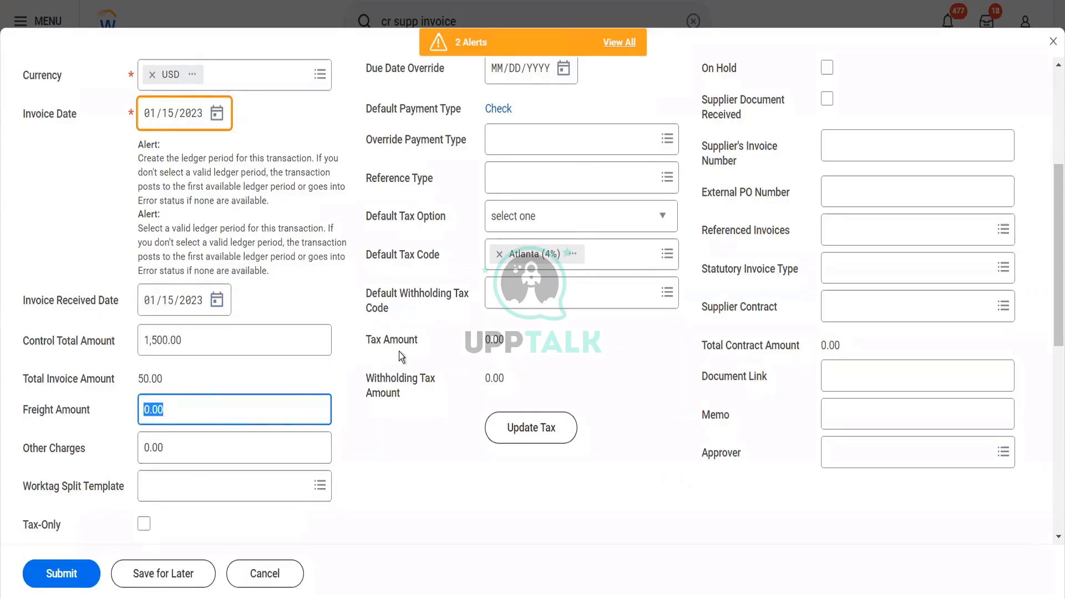
- Check the override payment type options without choosing one, and remove the Atlanta (4%) default tax code
{"action": "scroll", "coordinate": [513, 220], "scroll_direction": "up", "scroll_amount": 2}
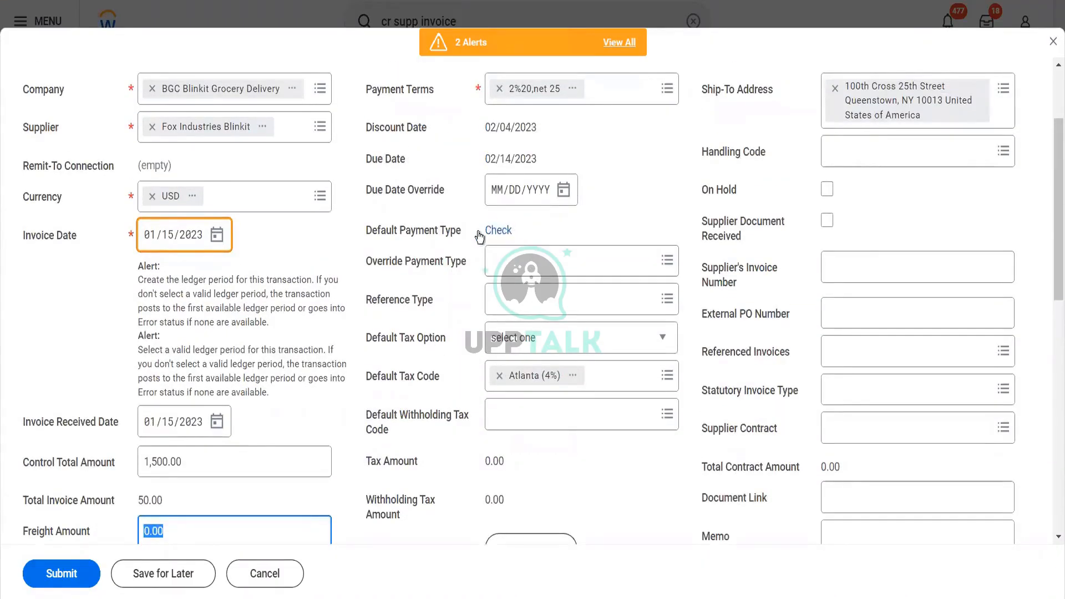
{"action": "left_click", "coordinate": [532, 274]}
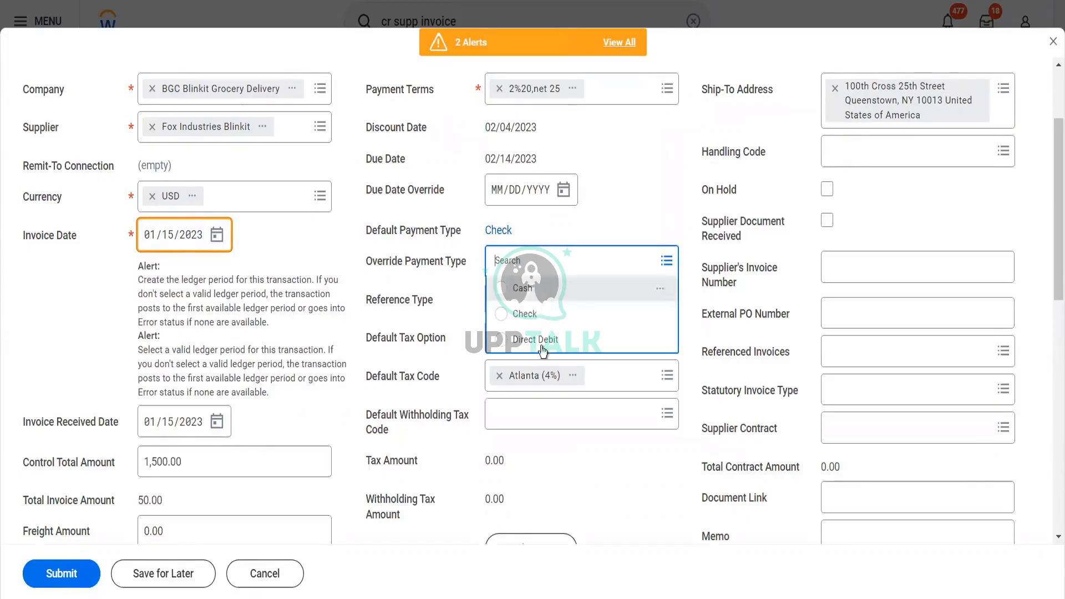
{"action": "left_click", "coordinate": [544, 456]}
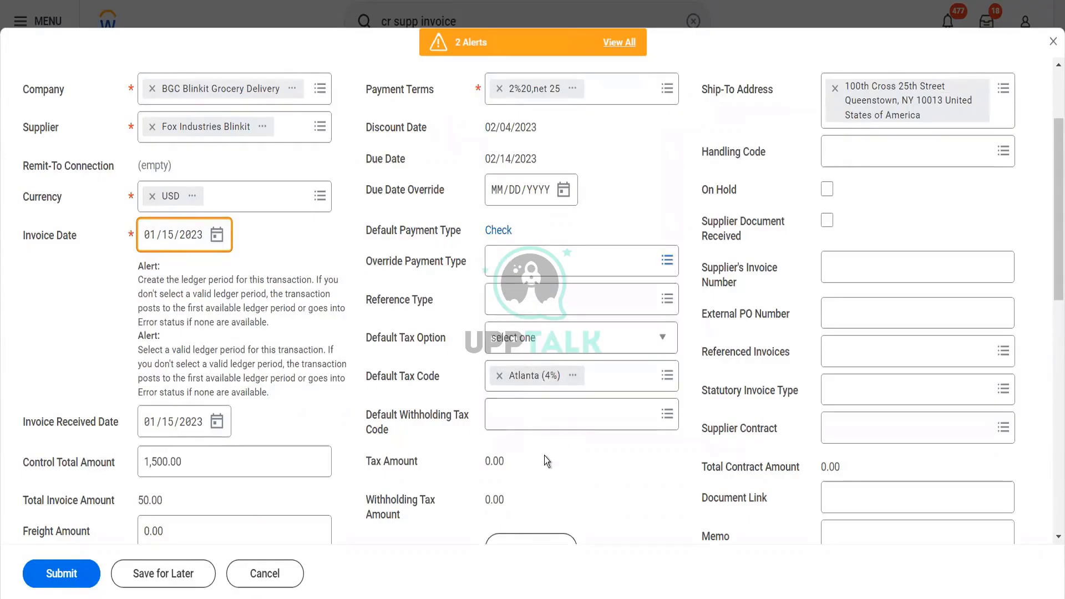
{"action": "left_click", "coordinate": [499, 375]}
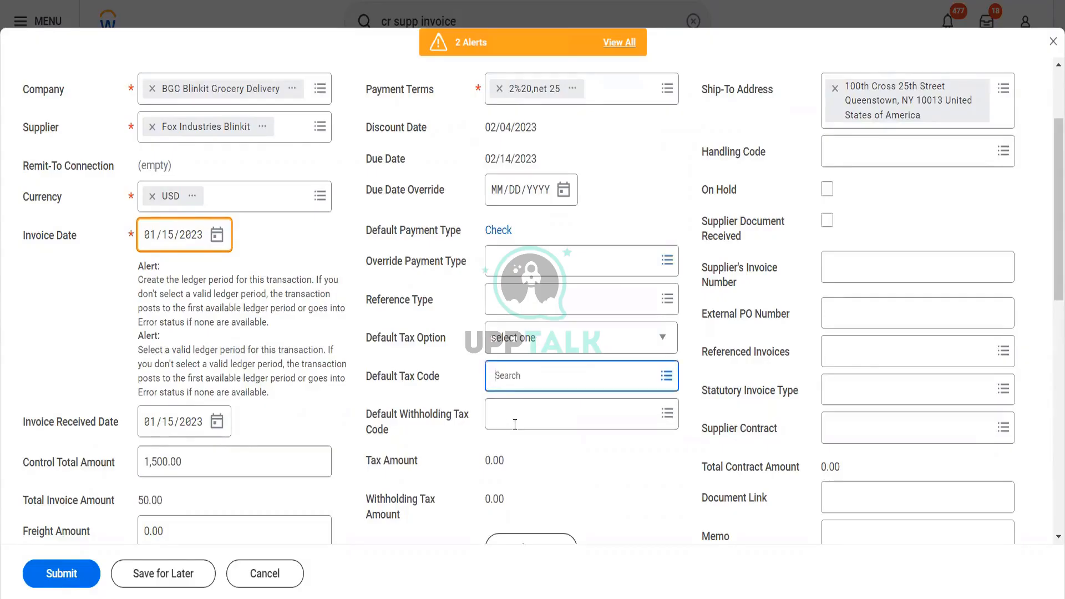
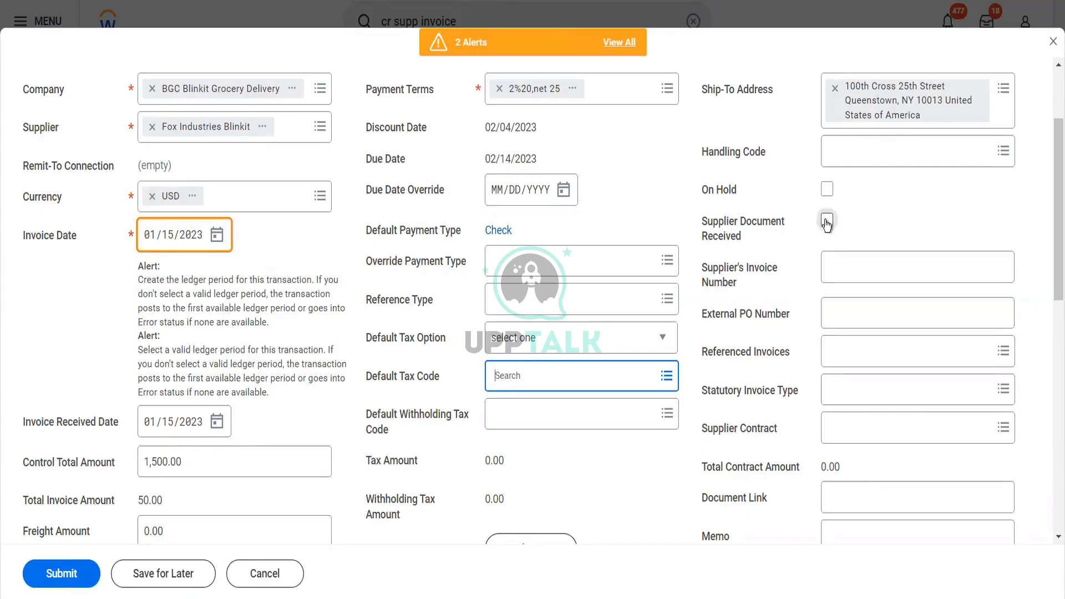
- Mark the supplier document as received and enter the supplier's invoice number
{"action": "left_click", "coordinate": [827, 221]}
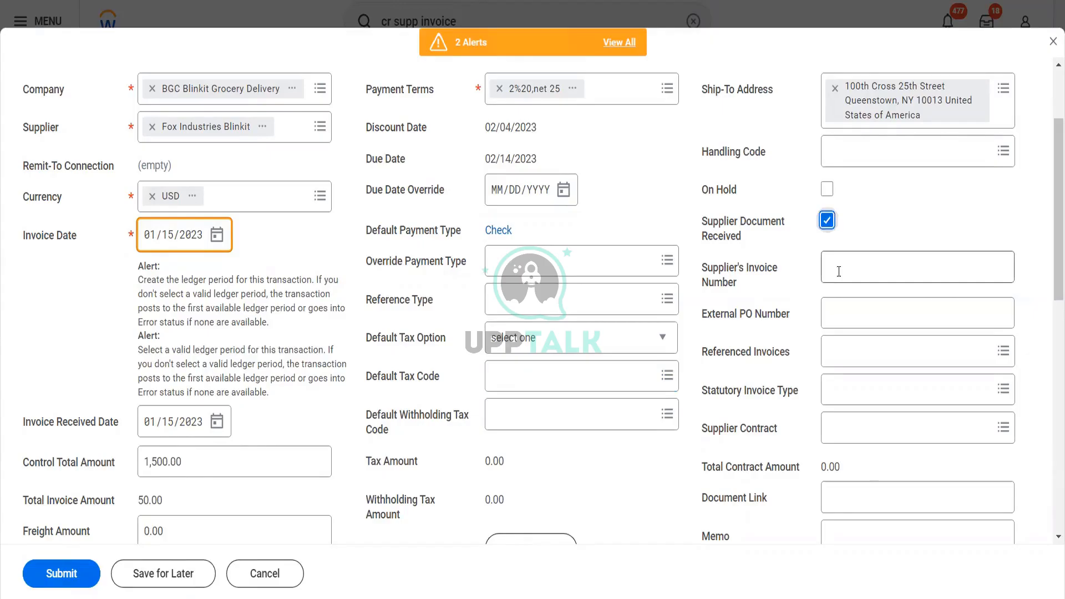
{"action": "left_click", "coordinate": [839, 272]}
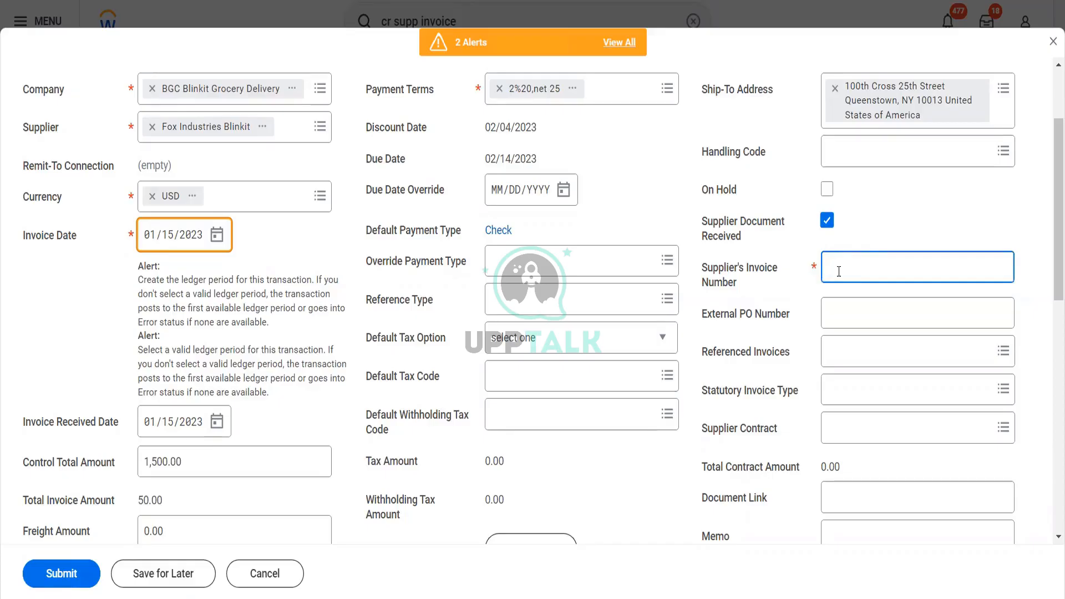
{"action": "type", "text": "545454654"}
{"action": "left_click", "coordinate": [843, 315]}
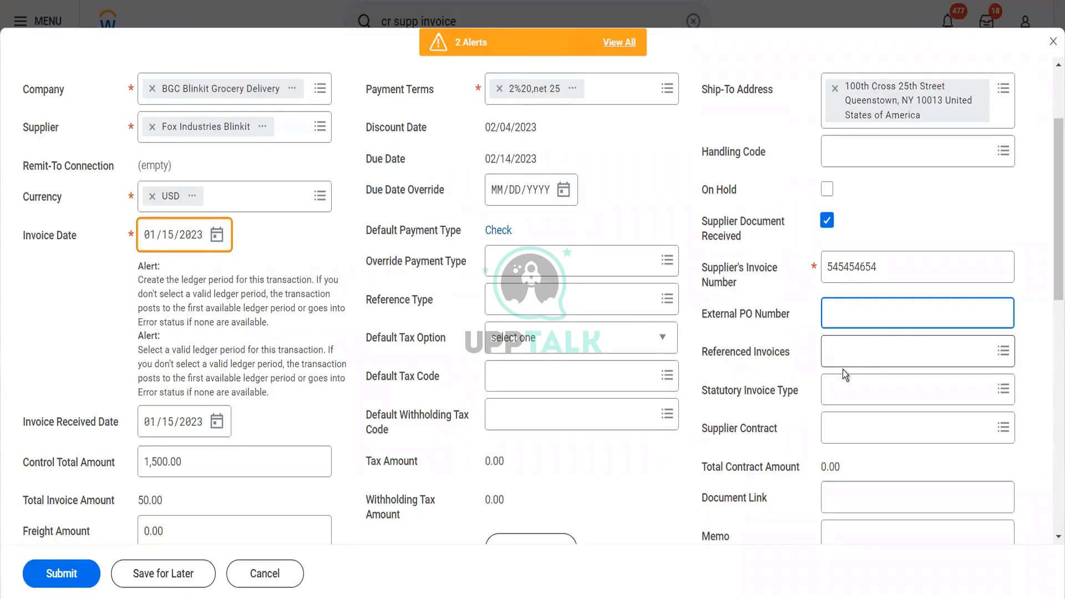
- Check the options for statutory invoice type and approver, and examine the item and spend category in the invoice lines
{"action": "left_click", "coordinate": [834, 397]}
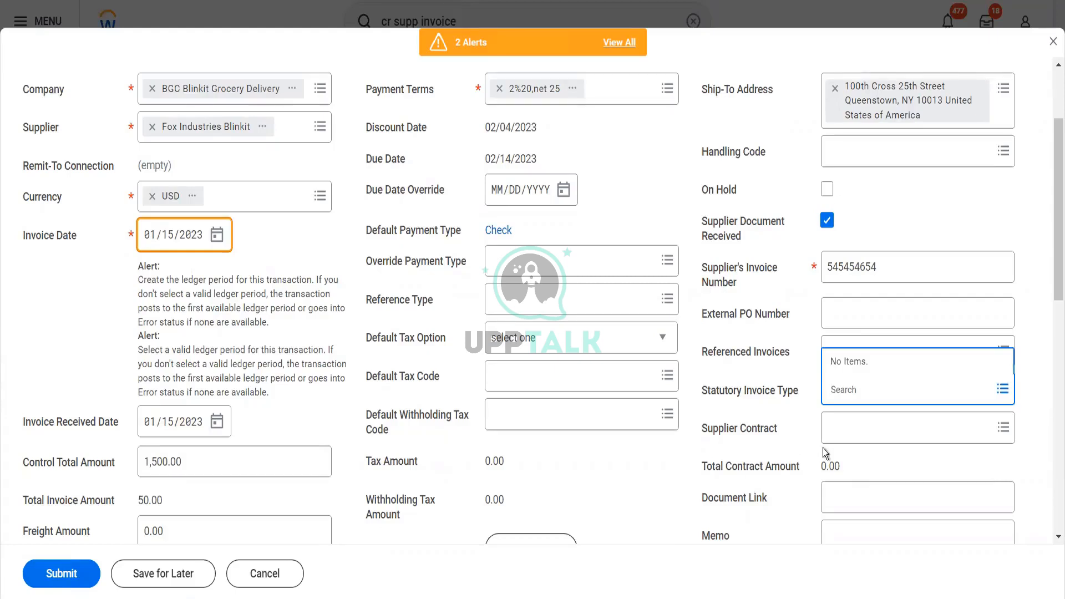
{"action": "left_click", "coordinate": [867, 458]}
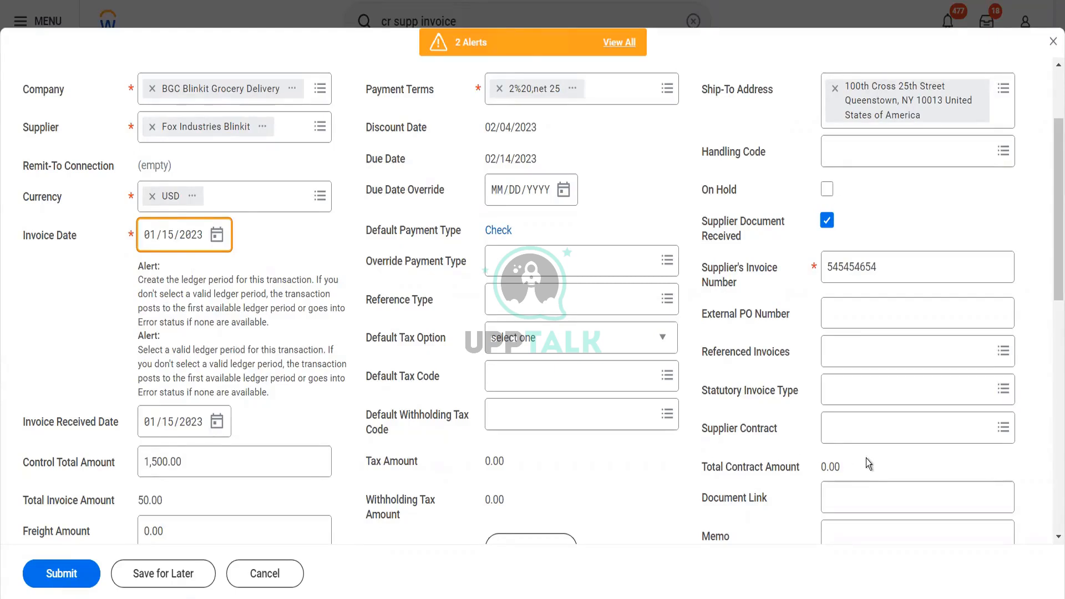
{"action": "scroll", "coordinate": [866, 458], "scroll_direction": "down", "scroll_amount": 2}
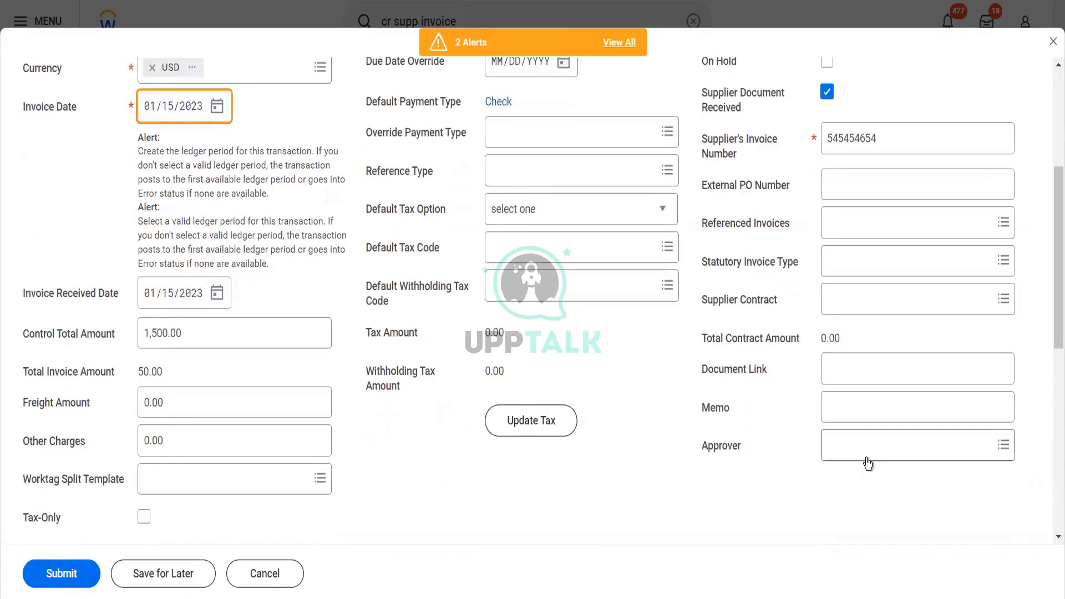
{"action": "left_click", "coordinate": [825, 454]}
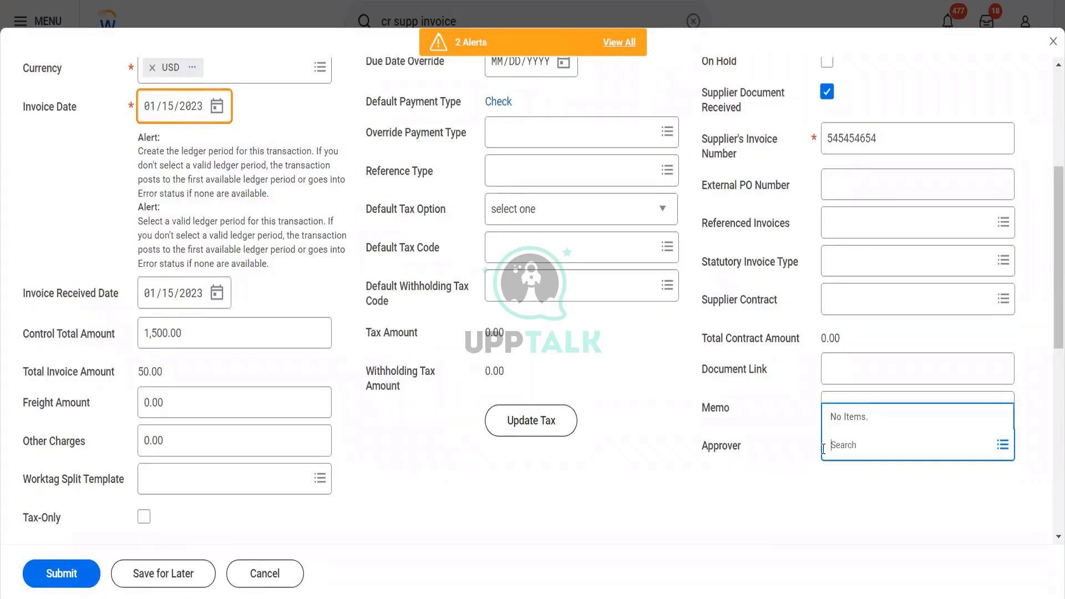
{"action": "left_click", "coordinate": [660, 468]}
{"action": "scroll", "coordinate": [661, 468], "scroll_direction": "down", "scroll_amount": 3}
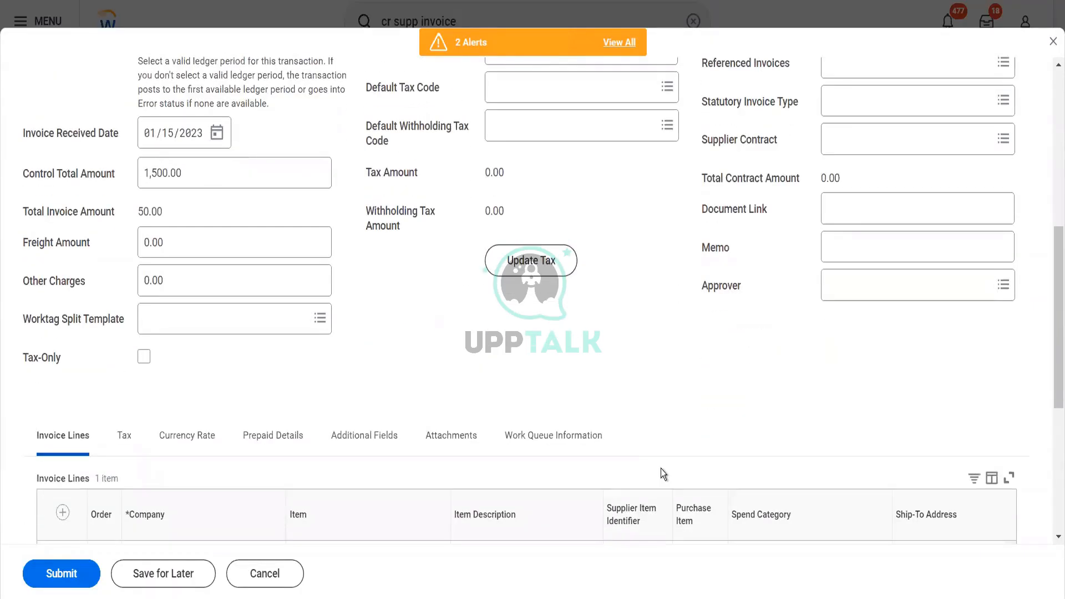
{"action": "scroll", "coordinate": [661, 468], "scroll_direction": "down", "scroll_amount": 3}
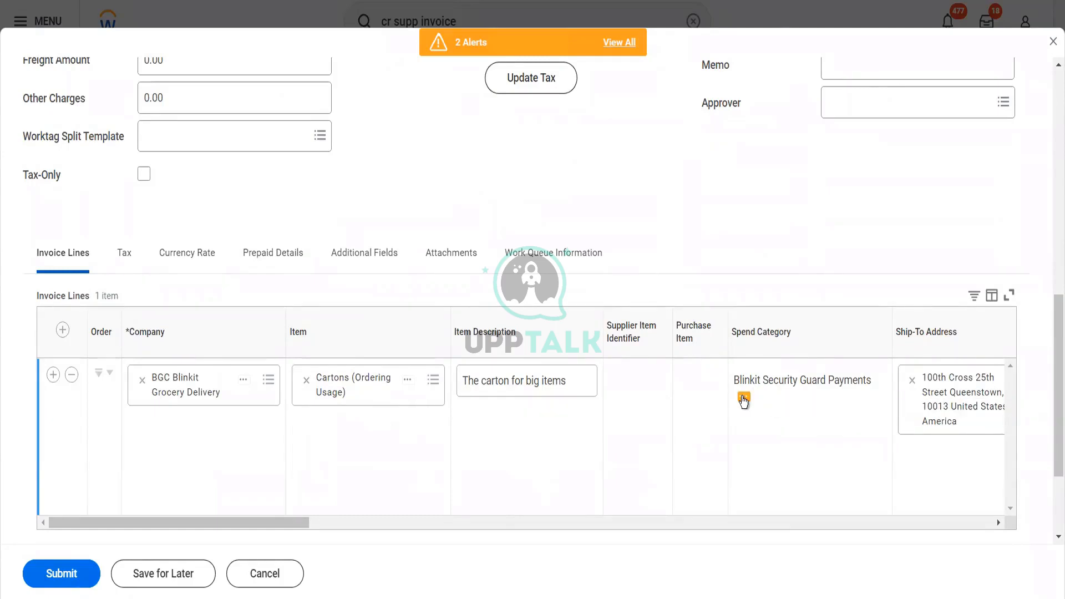
- Set the quantity of the Cartons invoice line to 30
{"action": "mouse_move", "coordinate": [744, 401]}
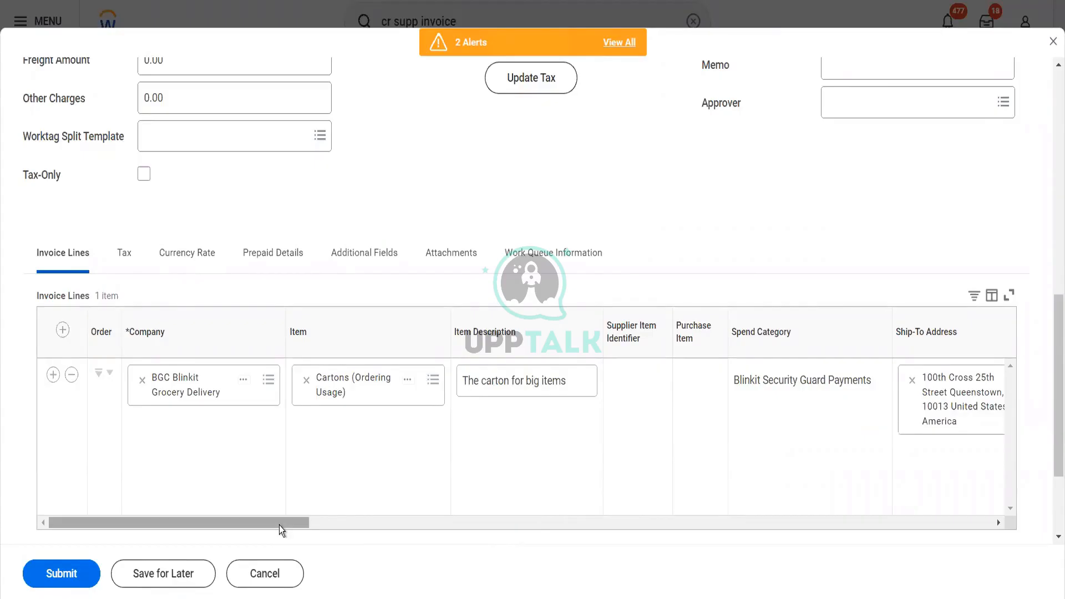
{"action": "left_click_drag", "start_coordinate": [278, 525], "coordinate": [657, 484]}
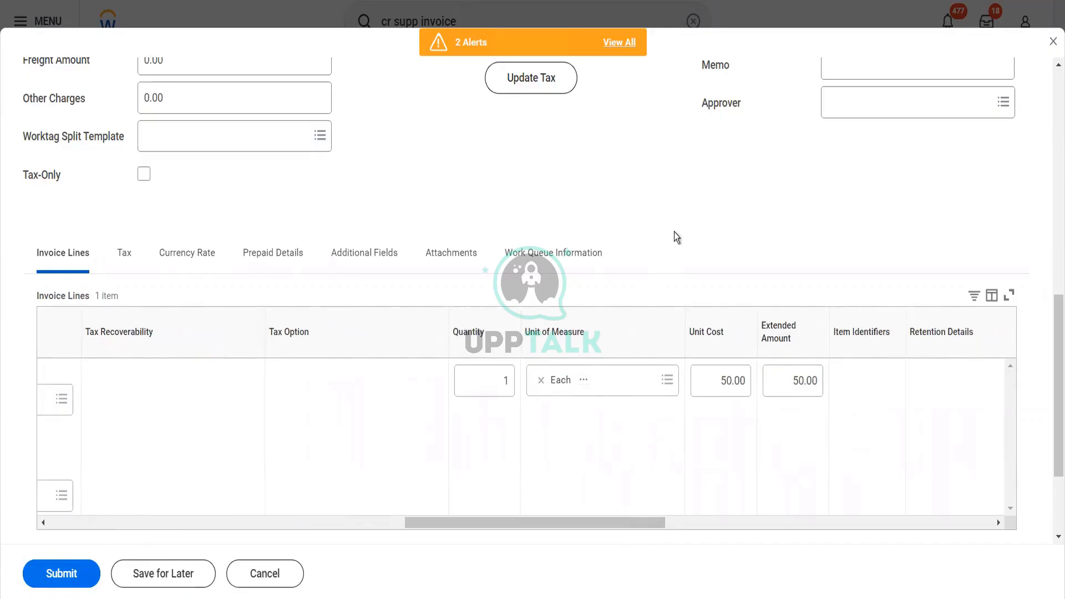
{"action": "scroll", "coordinate": [674, 235], "scroll_direction": "up", "scroll_amount": 3}
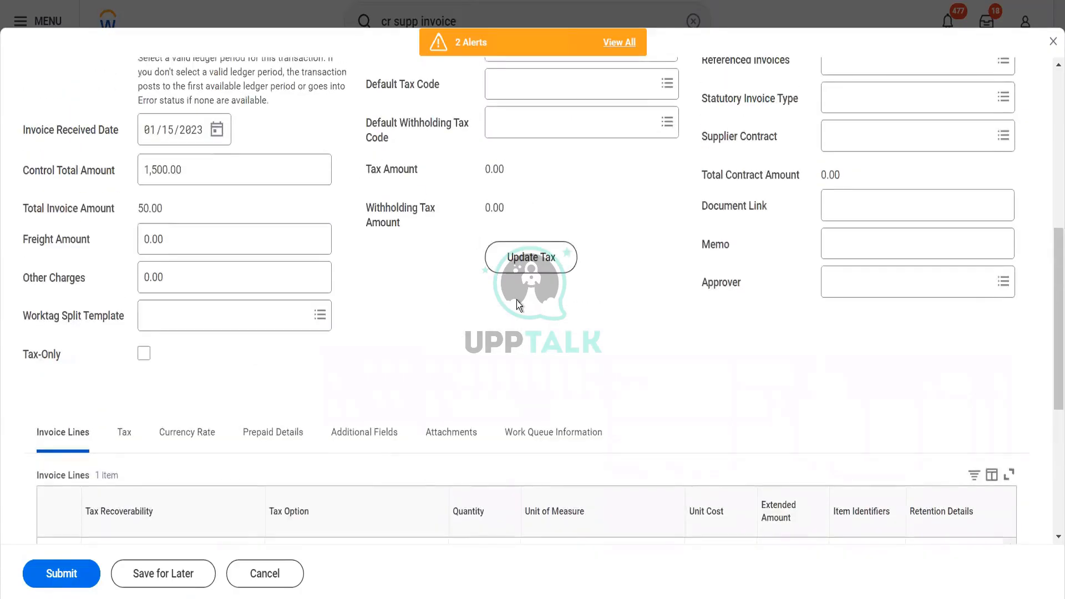
{"action": "scroll", "coordinate": [508, 244], "scroll_direction": "down", "scroll_amount": 5}
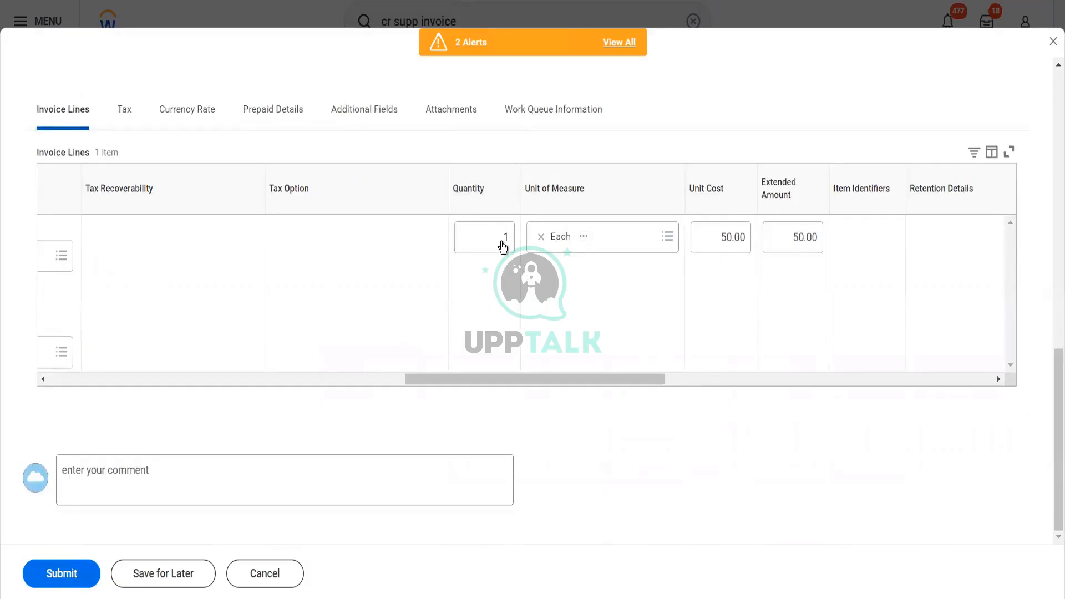
{"action": "left_click", "coordinate": [503, 244]}
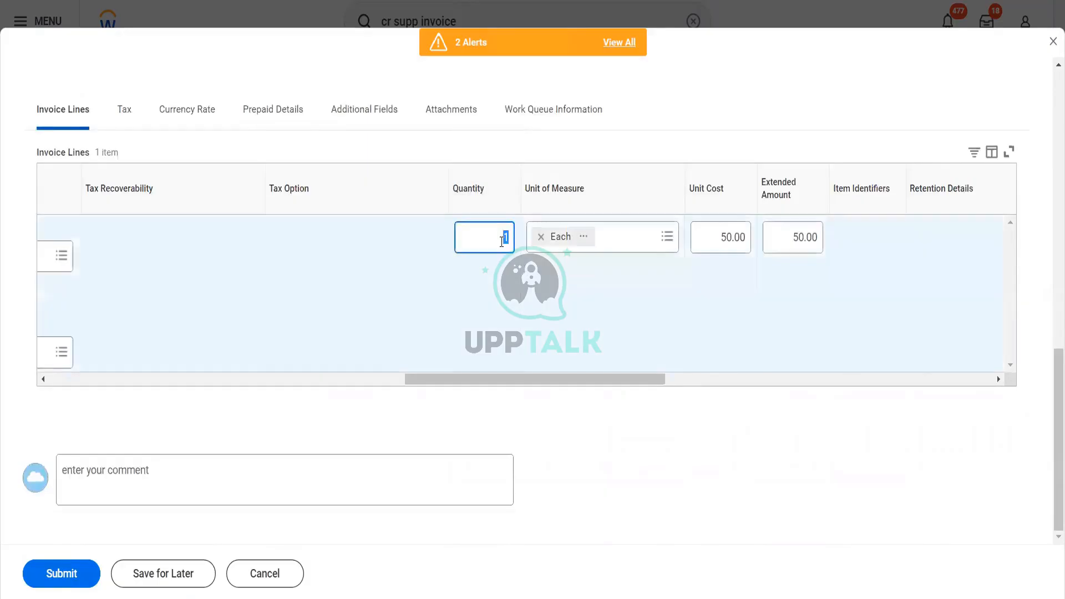
{"action": "type", "text": "30"}
{"action": "key", "text": "Tab"}
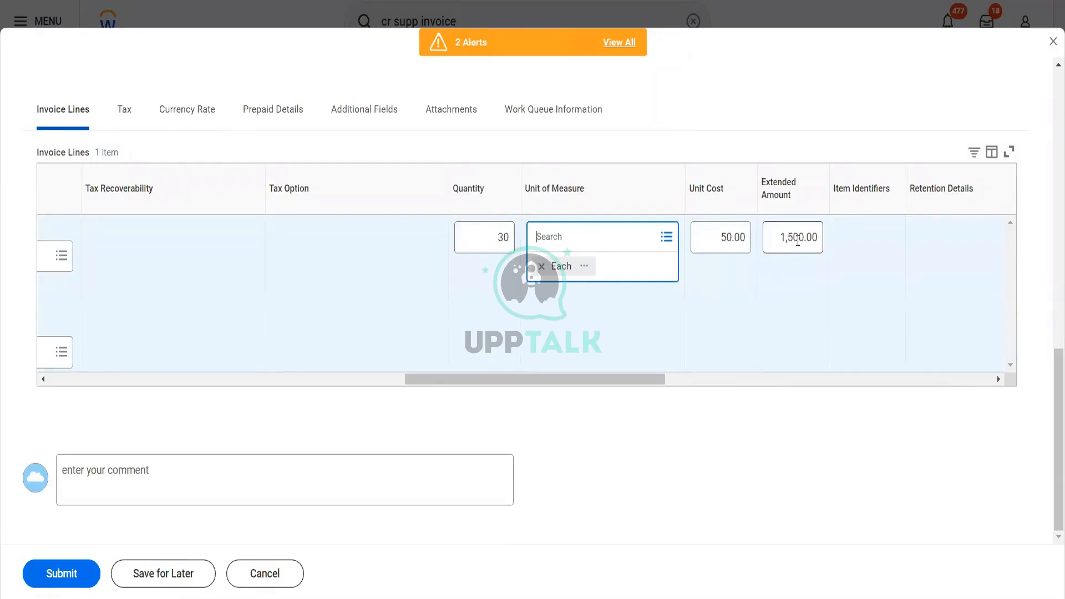
- Assign the cost center BFC Blinkit Facilities and the region EMEA to the invoice line
{"action": "left_click_drag", "start_coordinate": [643, 379], "coordinate": [843, 380]}
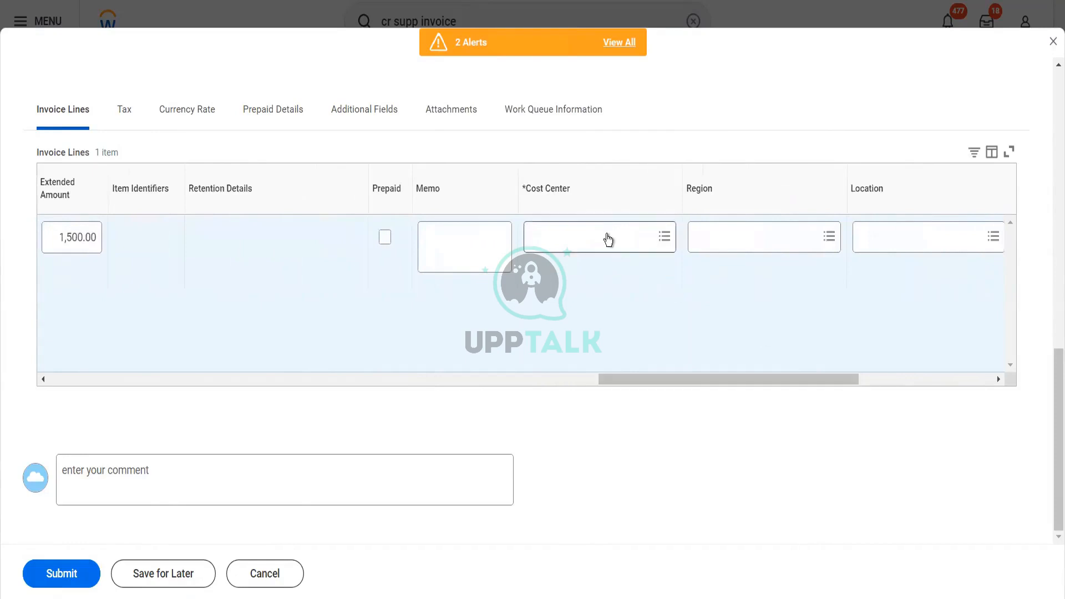
{"action": "left_click", "coordinate": [609, 239]}
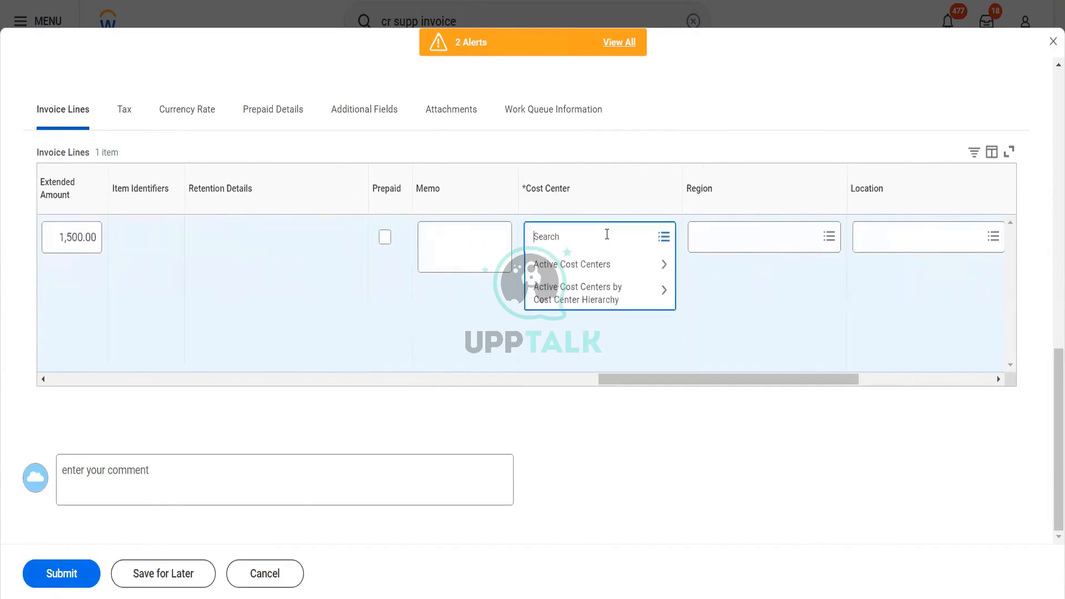
{"action": "type", "text": "blinkit"}
{"action": "key", "text": "Return"}
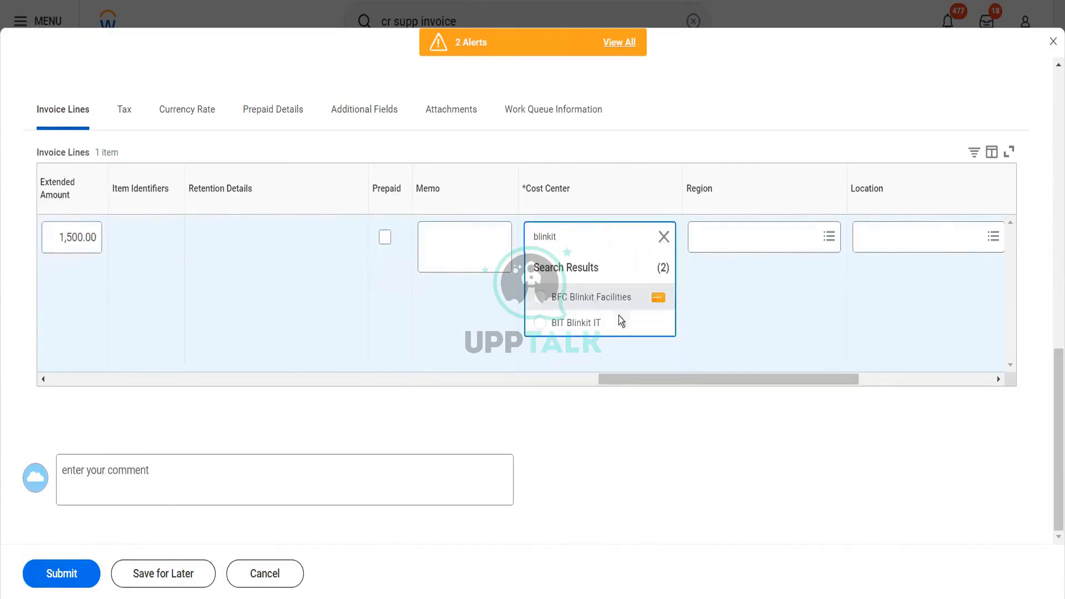
{"action": "left_click", "coordinate": [633, 302]}
{"action": "left_click", "coordinate": [715, 236]}
{"action": "type", "text": "e"}
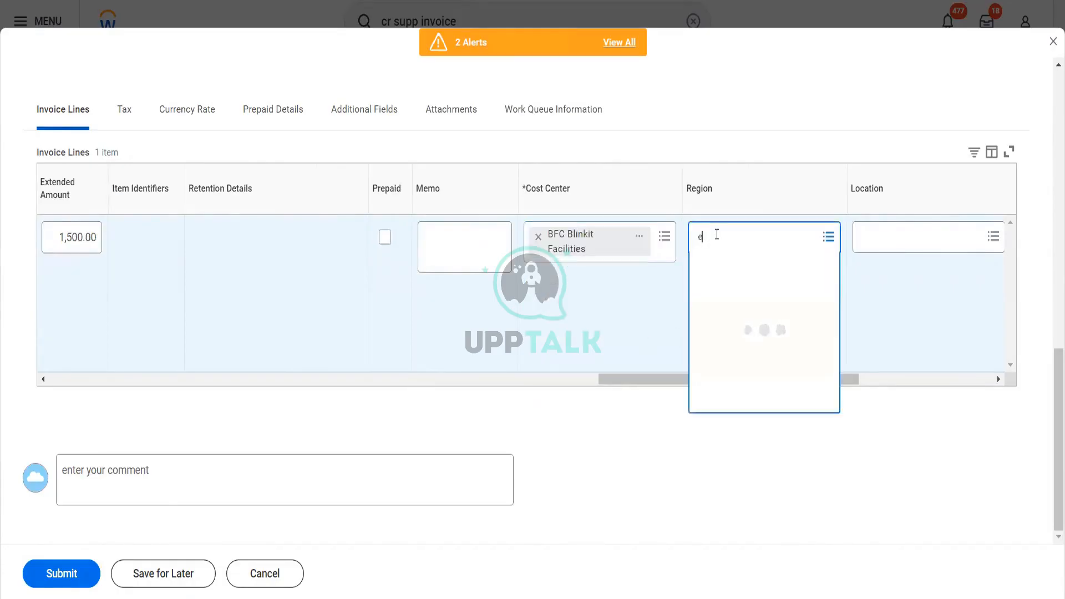
{"action": "type", "text": "mea"}
{"action": "left_click", "coordinate": [740, 301]}
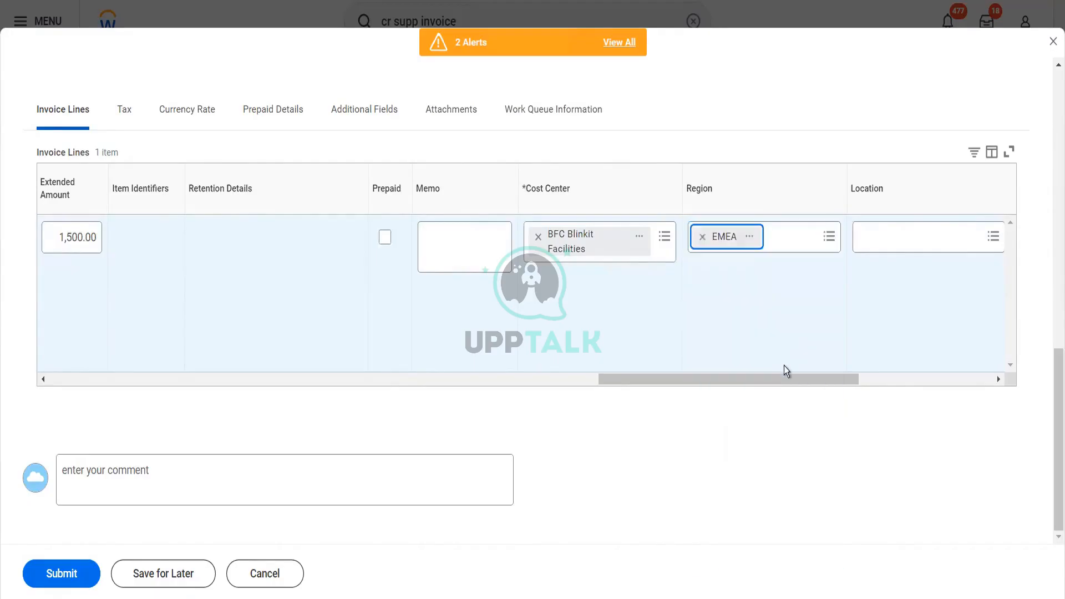
- Submit the supplier invoice and choose to be notified later about the processing
{"action": "left_click_drag", "start_coordinate": [783, 377], "coordinate": [901, 397]}
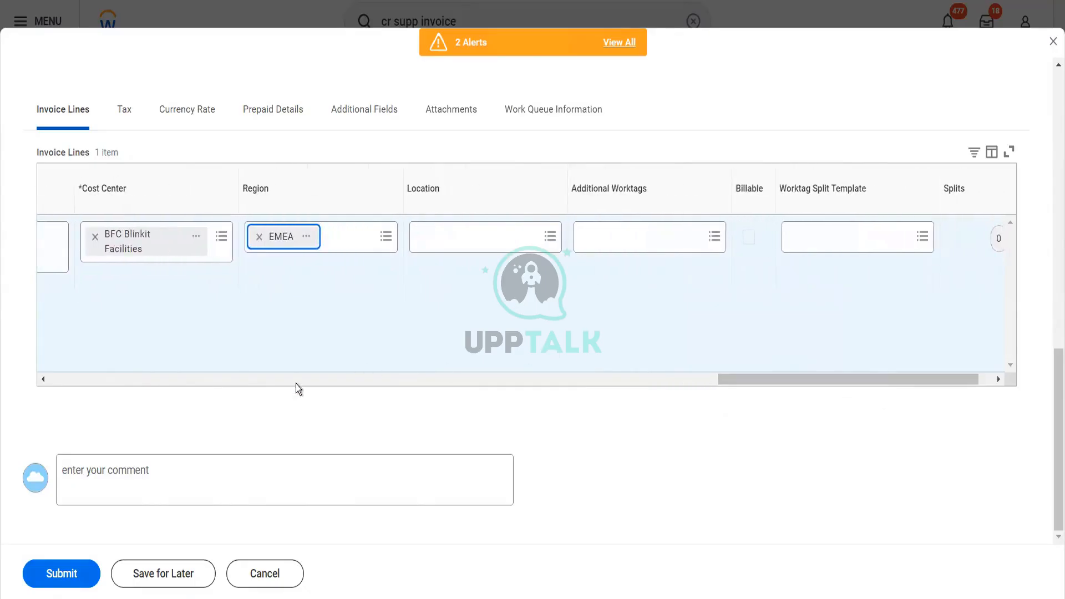
{"action": "left_click", "coordinate": [86, 574]}
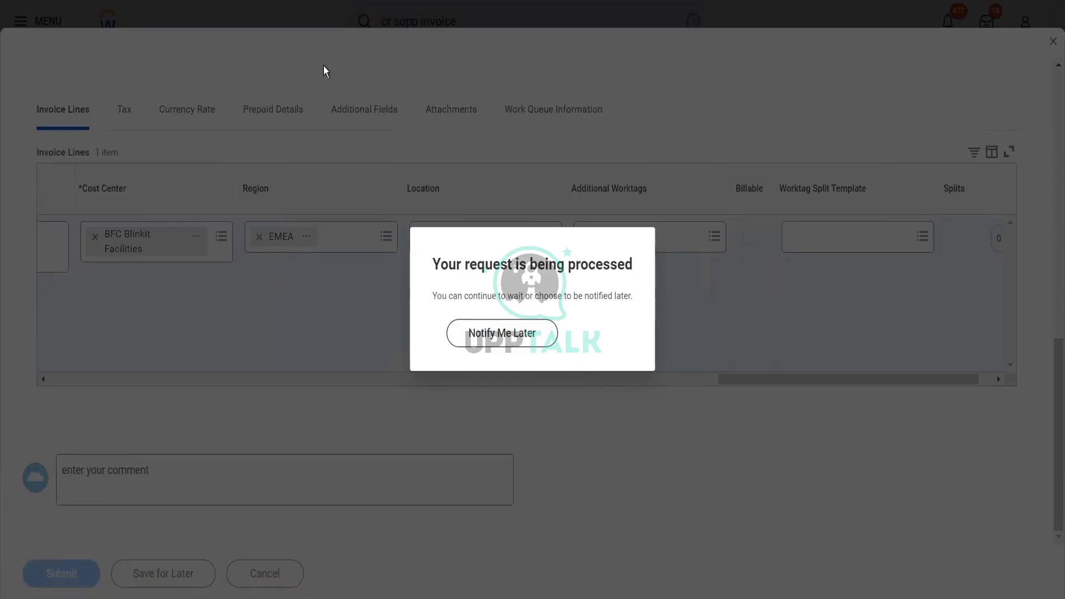
{"action": "left_click", "coordinate": [483, 342]}
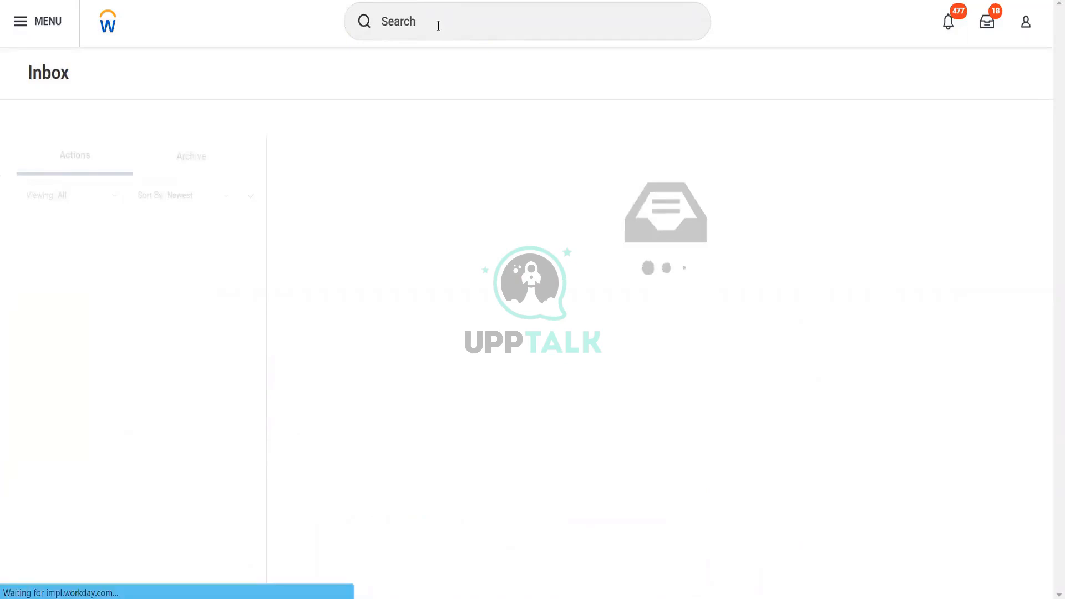
- Search for and open the Find Supplier Invoices report
{"action": "left_click", "coordinate": [438, 25]}
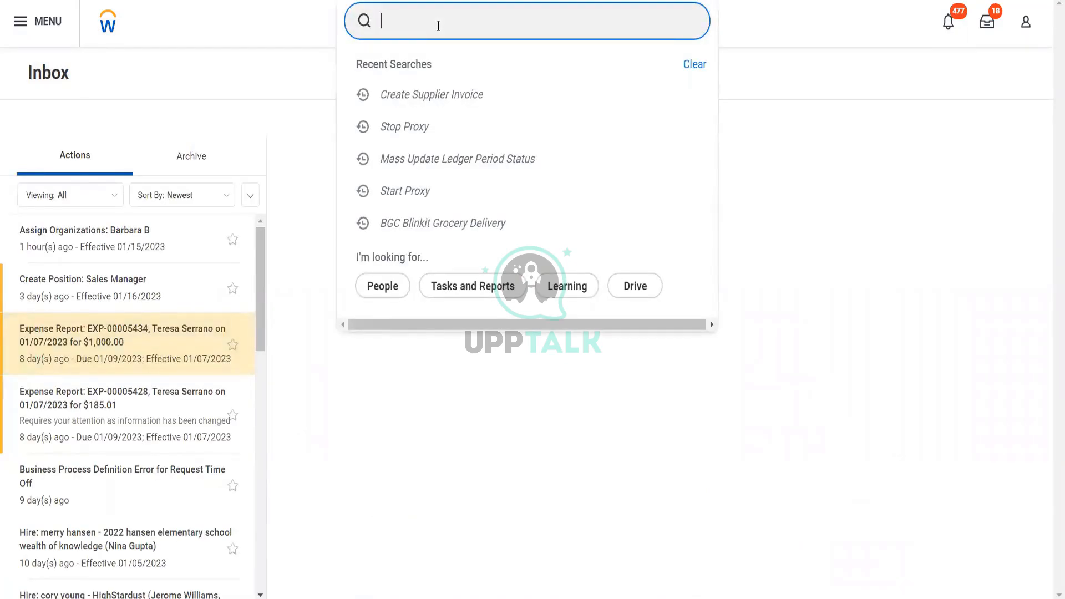
{"action": "type", "text": "G"}
{"action": "key", "text": "BackSpace"}
{"action": "type", "text": "Find s"}
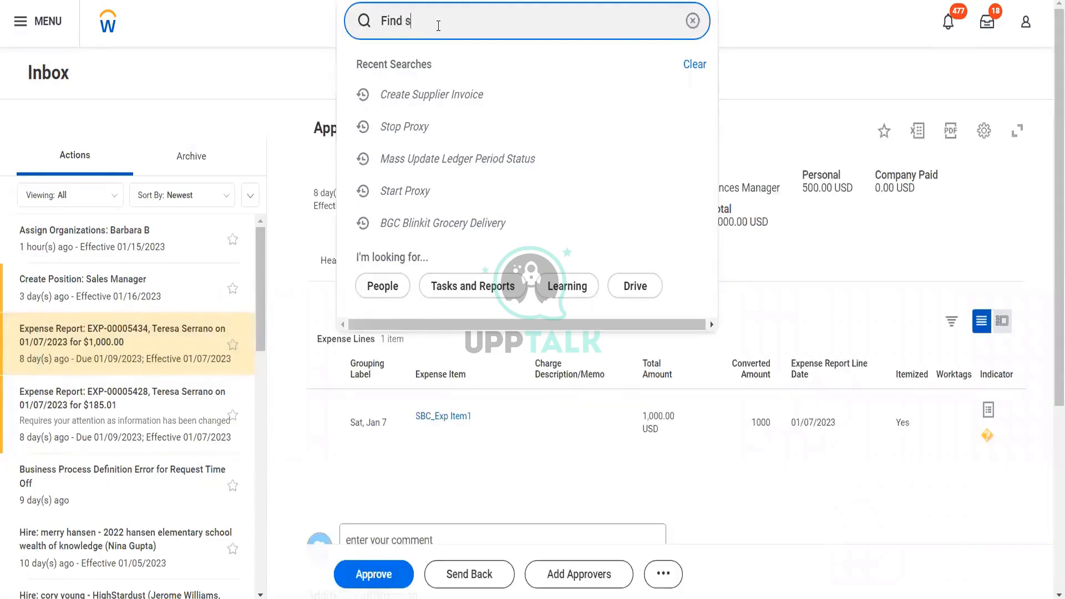
{"action": "type", "text": "upp invoice"}
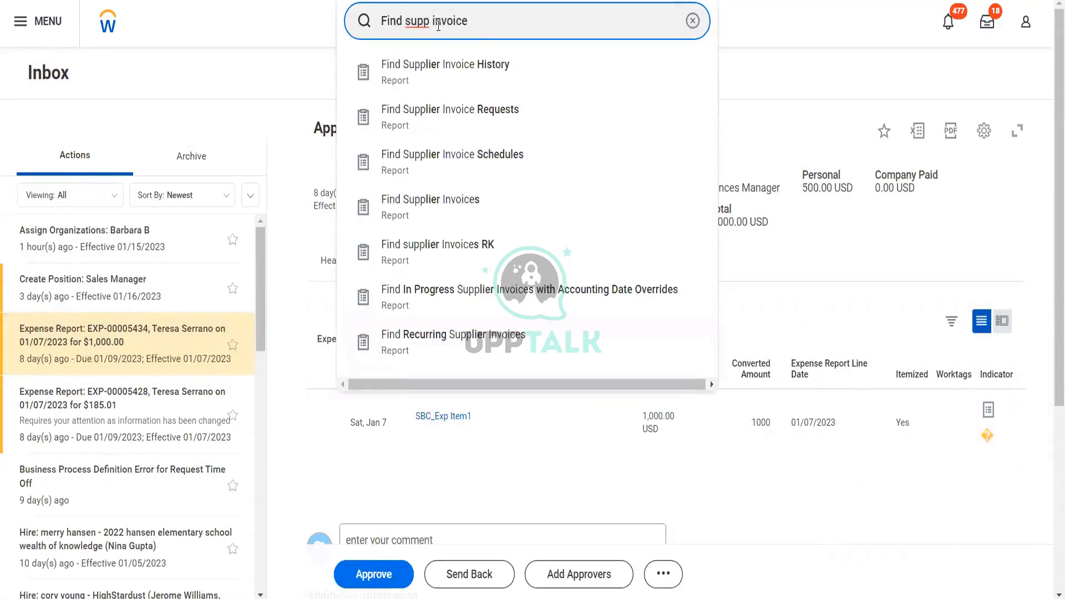
{"action": "left_click", "coordinate": [444, 201]}
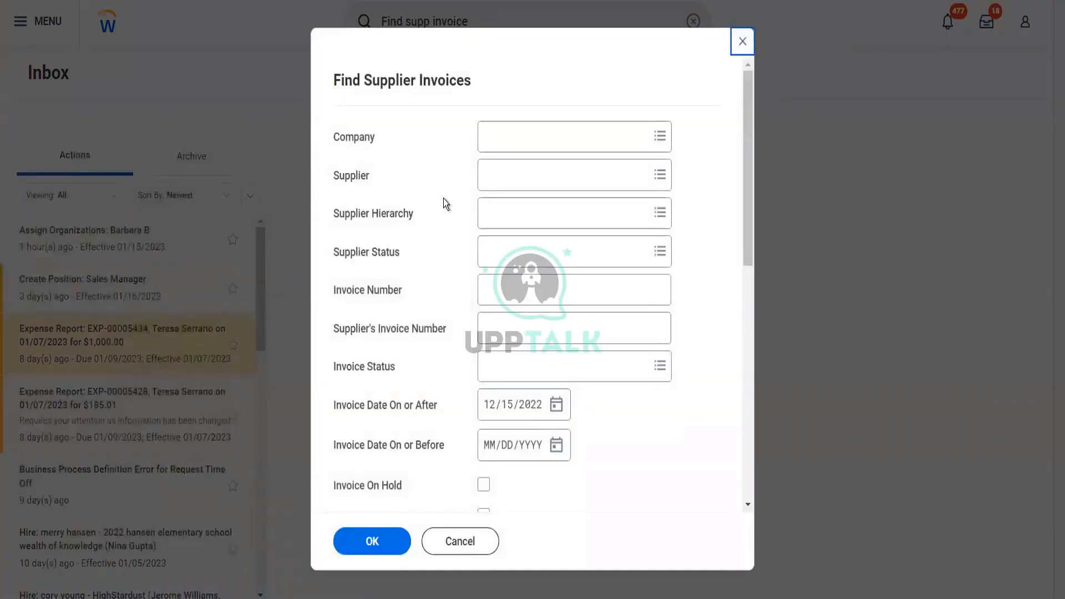
- Run the supplier invoice search for the company BGC Blinkit Grocery Delivery
{"action": "left_click", "coordinate": [516, 148]}
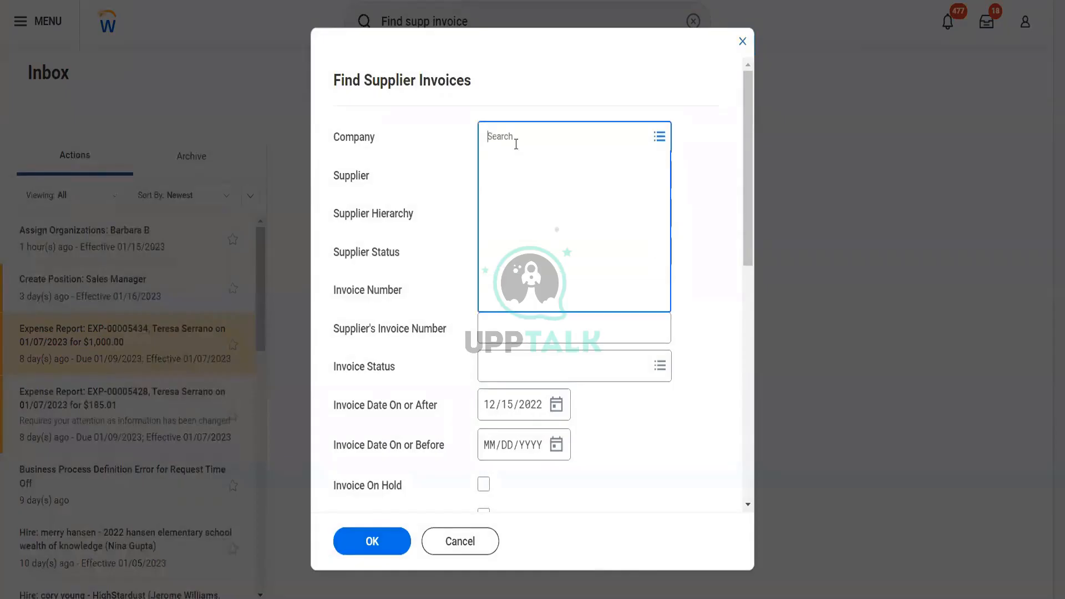
{"action": "type", "text": "bgc"}
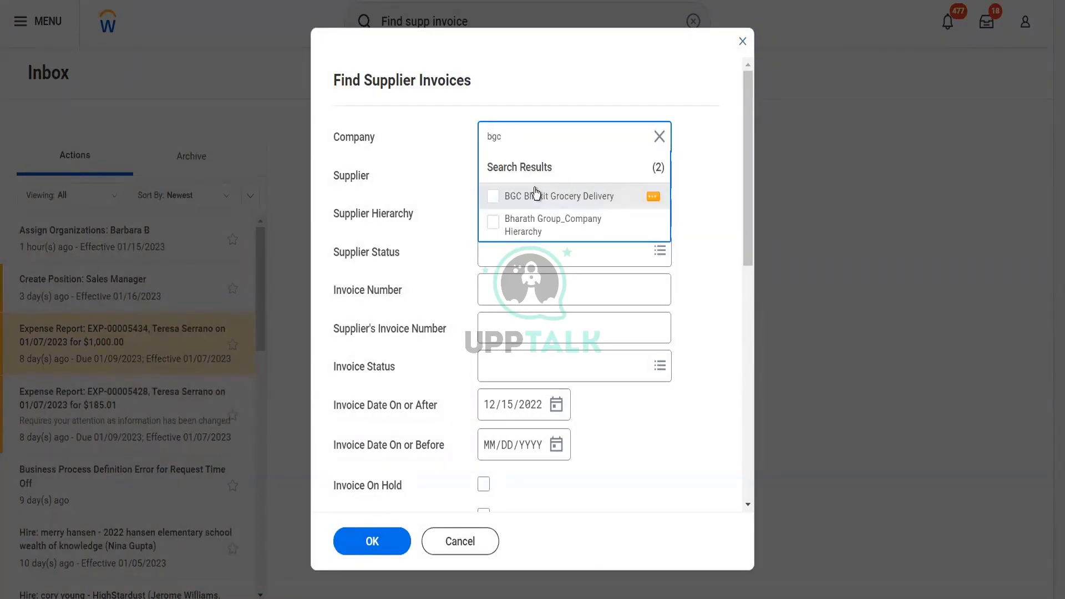
{"action": "left_click", "coordinate": [536, 195]}
{"action": "left_click", "coordinate": [422, 181]}
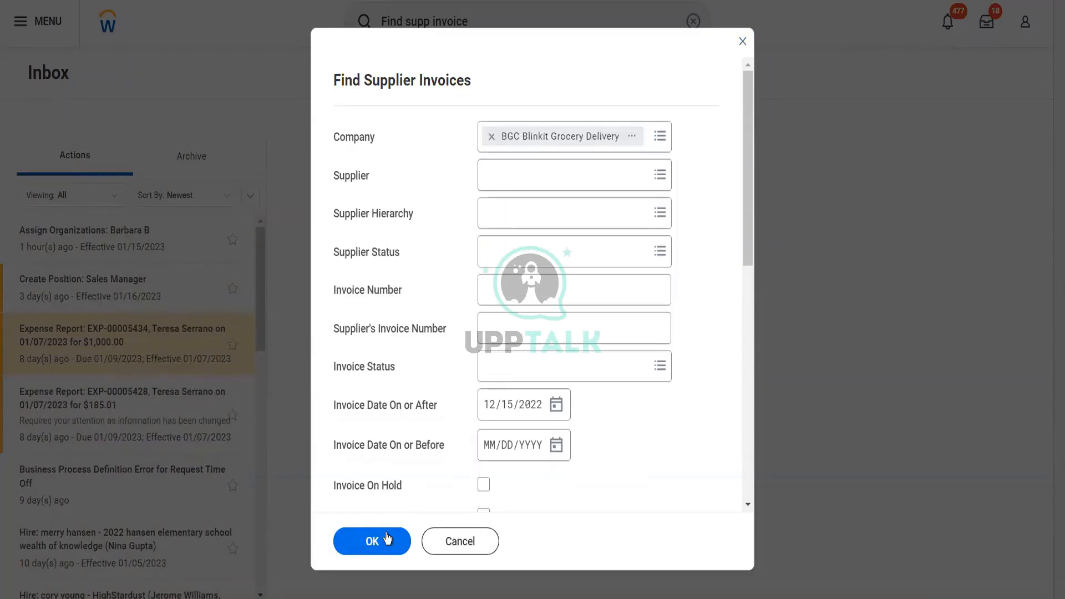
{"action": "left_click", "coordinate": [384, 536]}
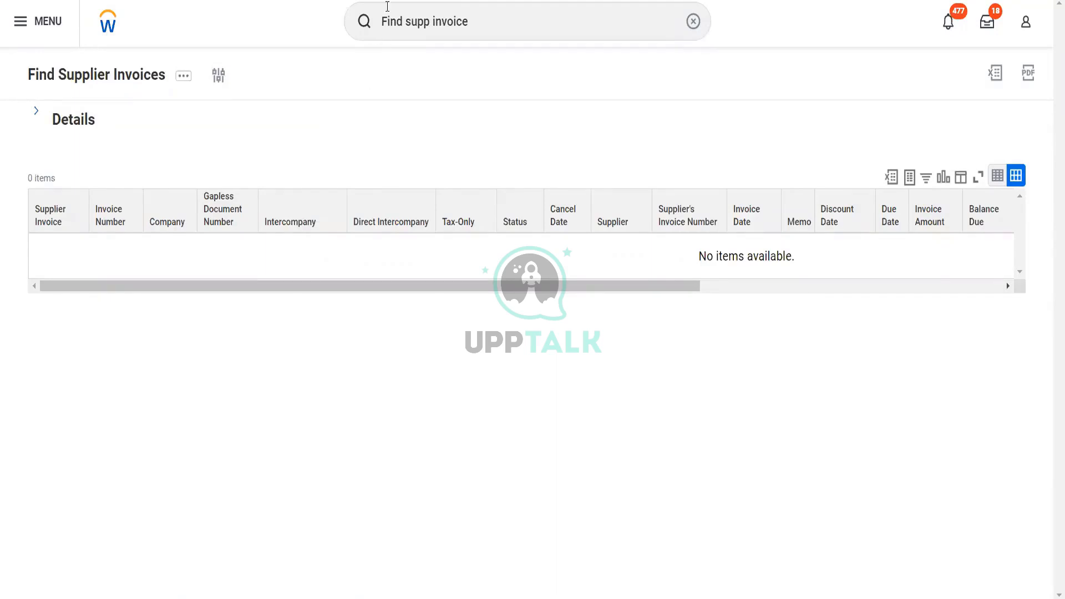
- Search for and open the Create Supplier Invoice task again
{"action": "left_click", "coordinate": [477, 26]}
{"action": "left_click_drag", "start_coordinate": [478, 26], "coordinate": [370, 22]}
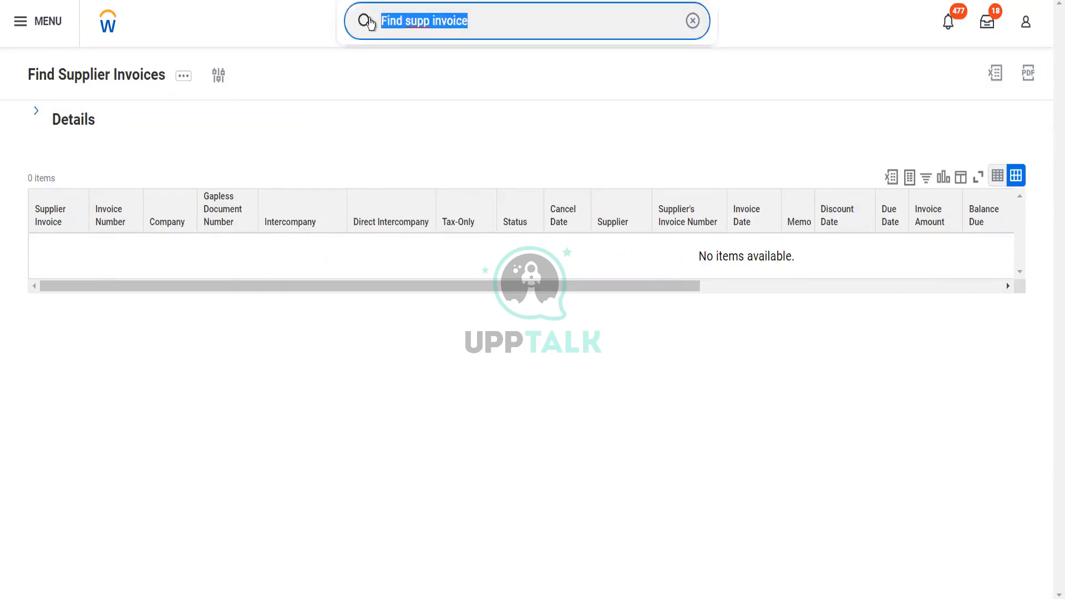
{"action": "type", "text": "cr susp"}
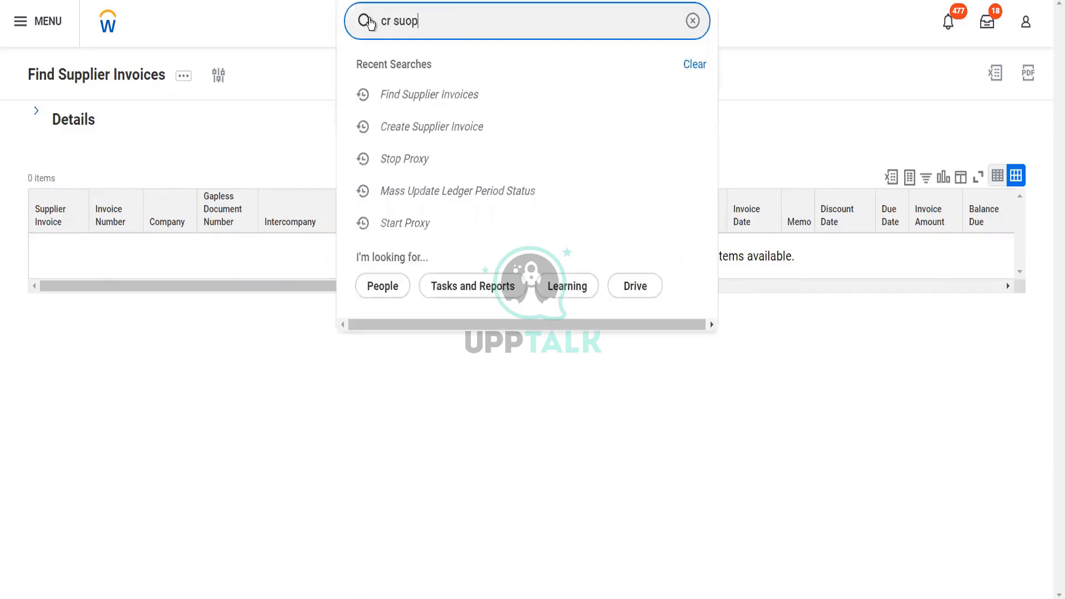
{"action": "key", "text": "BackSpace"}
{"action": "key", "text": "BackSpace"}
{"action": "type", "text": "p invoice"}
{"action": "key", "text": "BackSpace"}
{"action": "key", "text": "BackSpace"}
{"action": "key", "text": "BackSpace"}
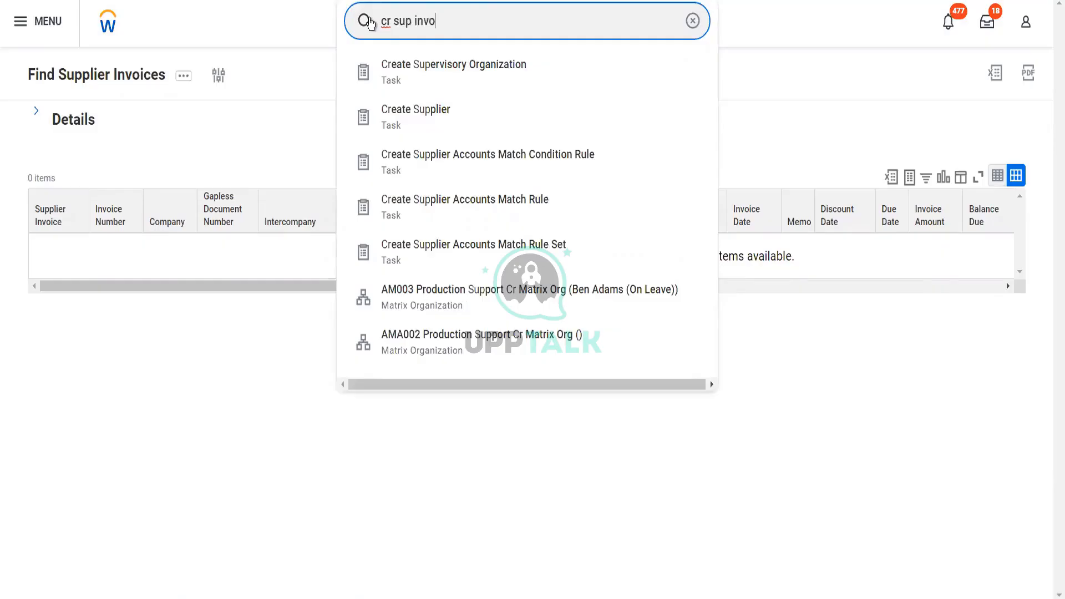
{"action": "type", "text": "ice"}
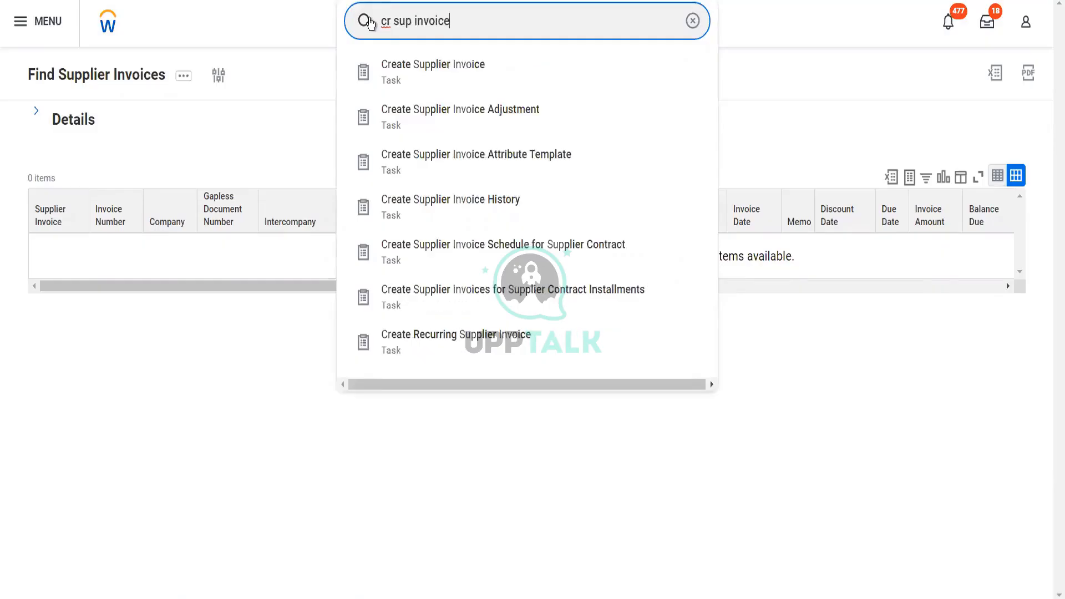
{"action": "left_click", "coordinate": [408, 66]}
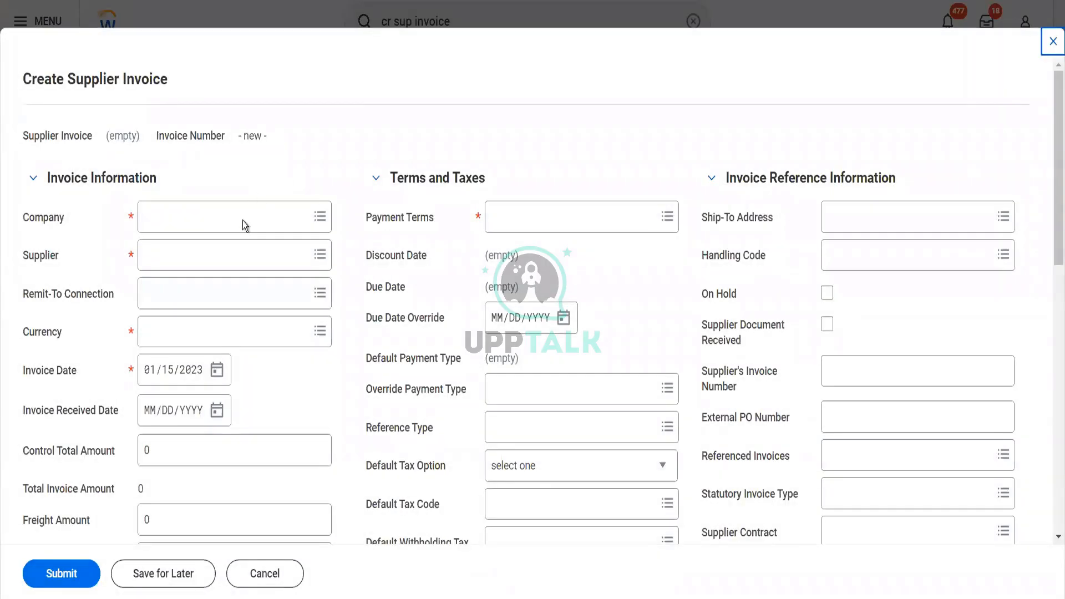
- Select BGC Blinkit Grocery Delivery as the company and Fox Industries Blinkit as the supplier of the new invoice
{"action": "left_click", "coordinate": [242, 219]}
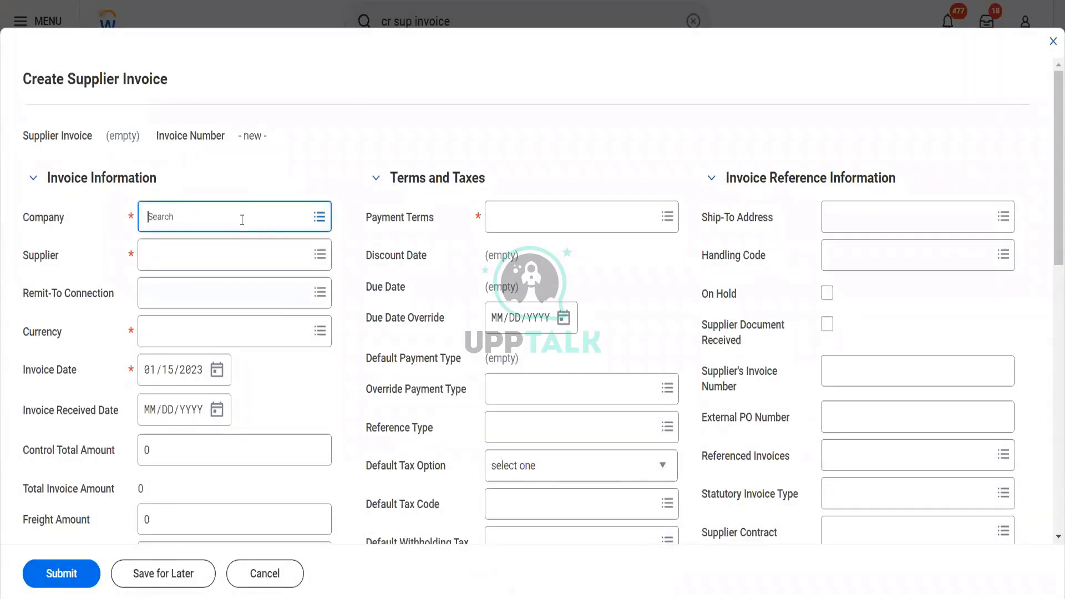
{"action": "type", "text": "bgc"}
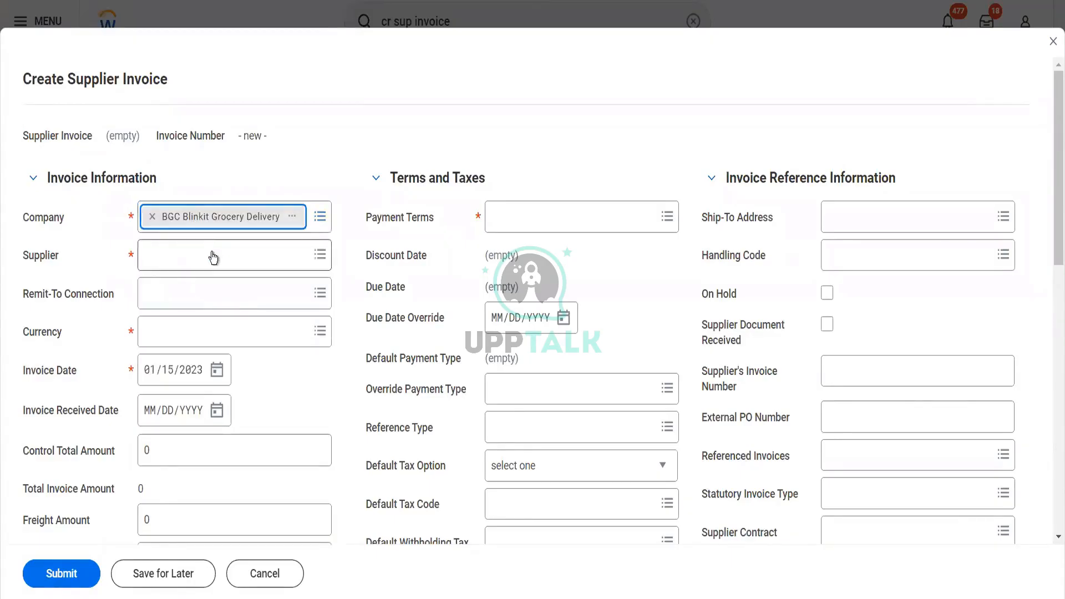
{"action": "left_click", "coordinate": [213, 257]}
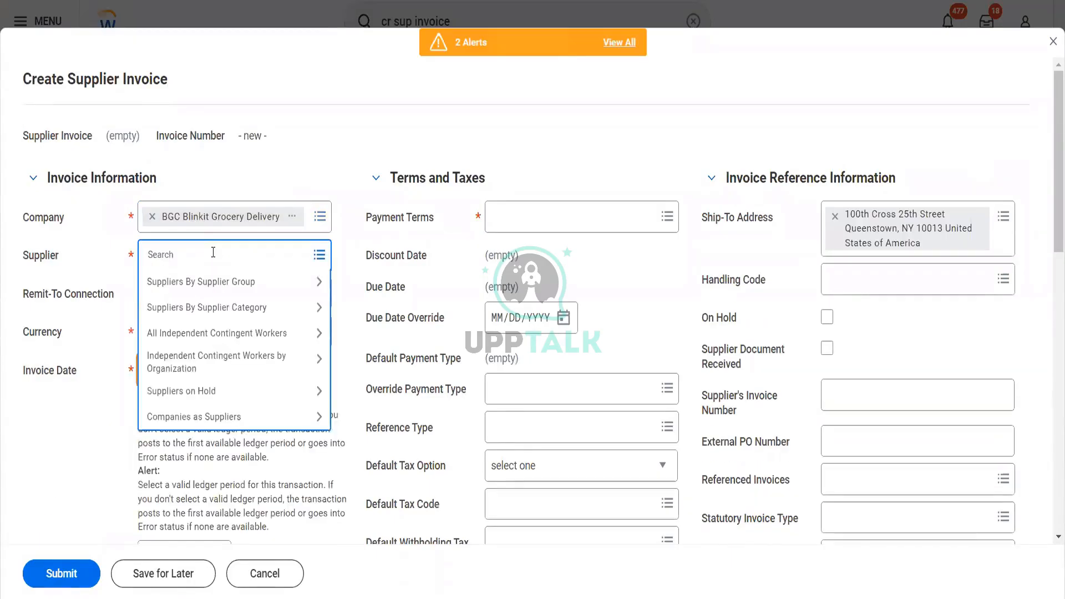
{"action": "type", "text": "fox"}
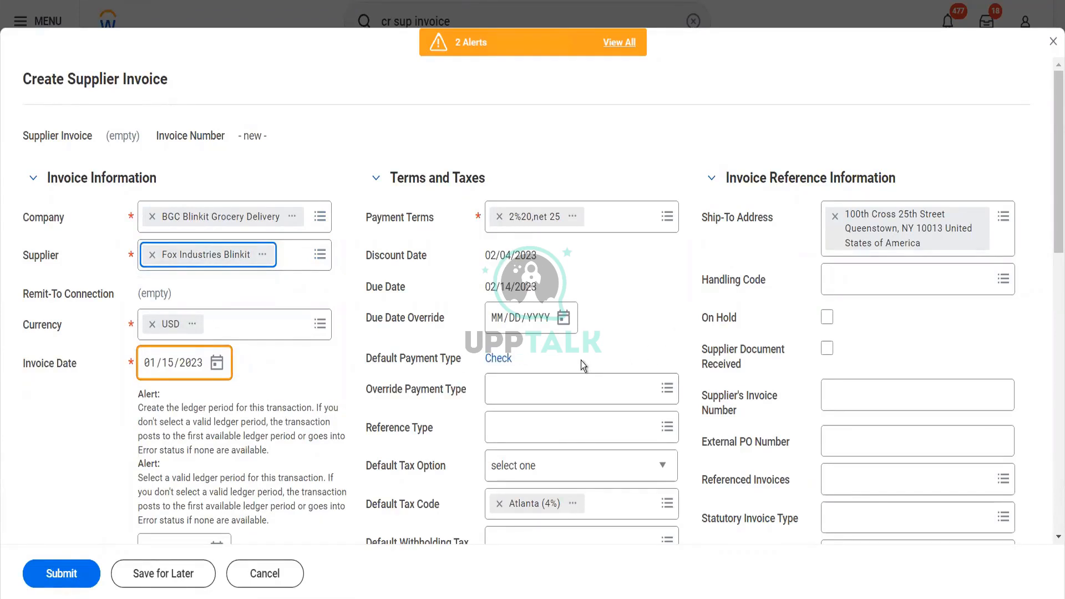
- Pick 01/15/2023 as the invoice received date
{"action": "scroll", "coordinate": [581, 360], "scroll_direction": "down", "scroll_amount": 6}
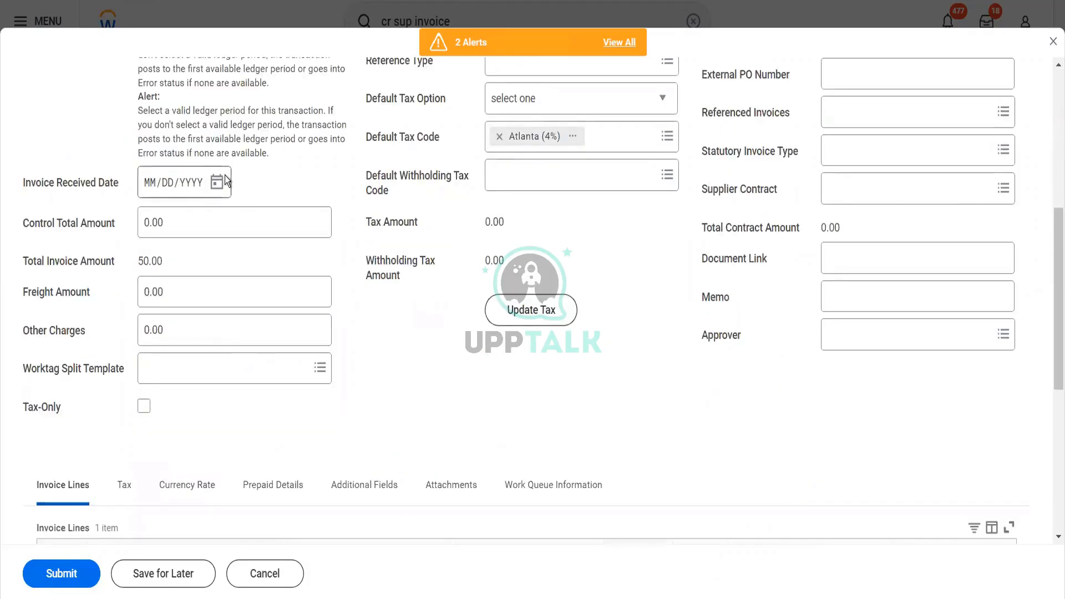
{"action": "right_click", "coordinate": [218, 188]}
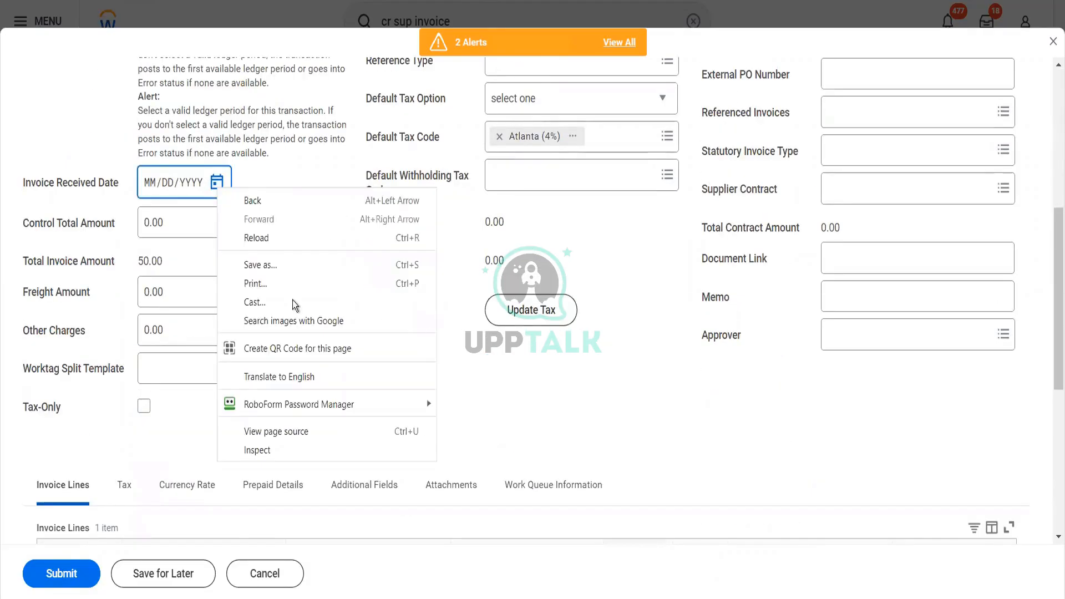
{"action": "left_click", "coordinate": [218, 183]}
{"action": "left_click", "coordinate": [217, 183]}
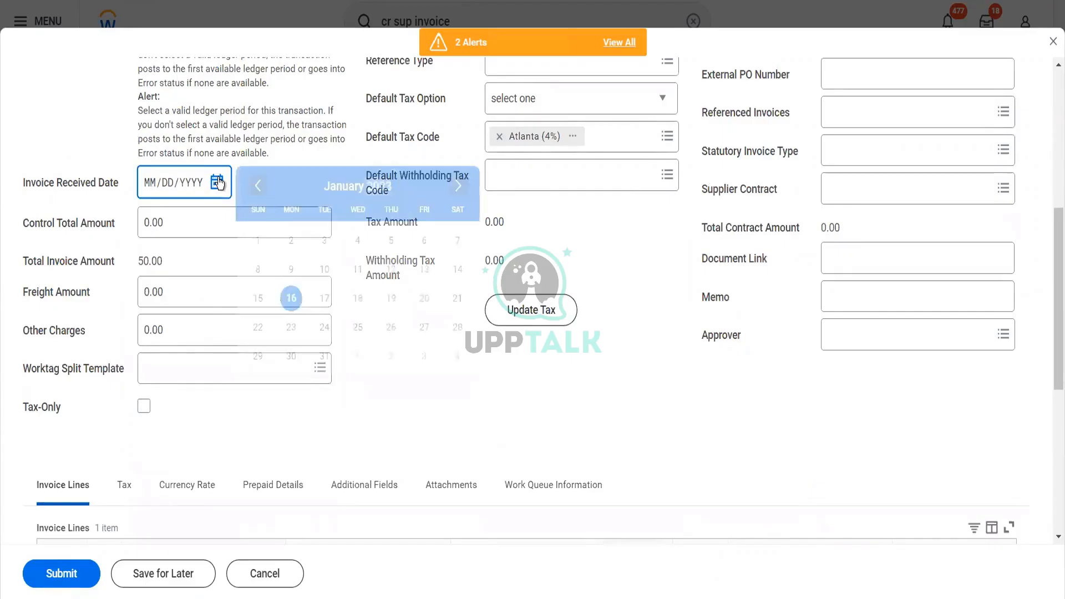
{"action": "left_click", "coordinate": [258, 298]}
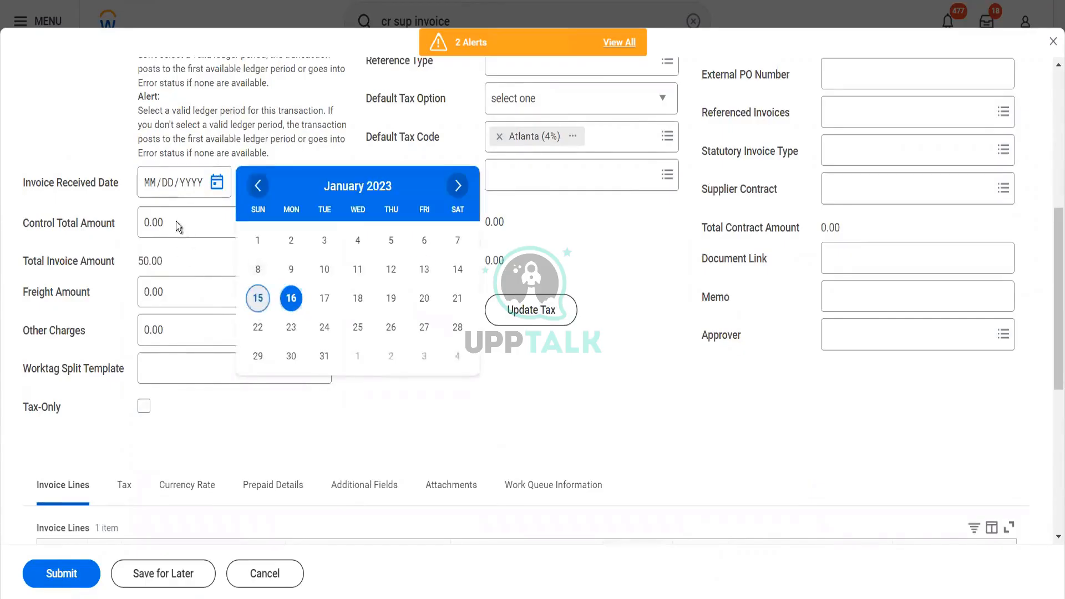
- Set the invoice's control total amount to 1,500.00
{"action": "left_click", "coordinate": [175, 222]}
{"action": "type", "text": "1500"}
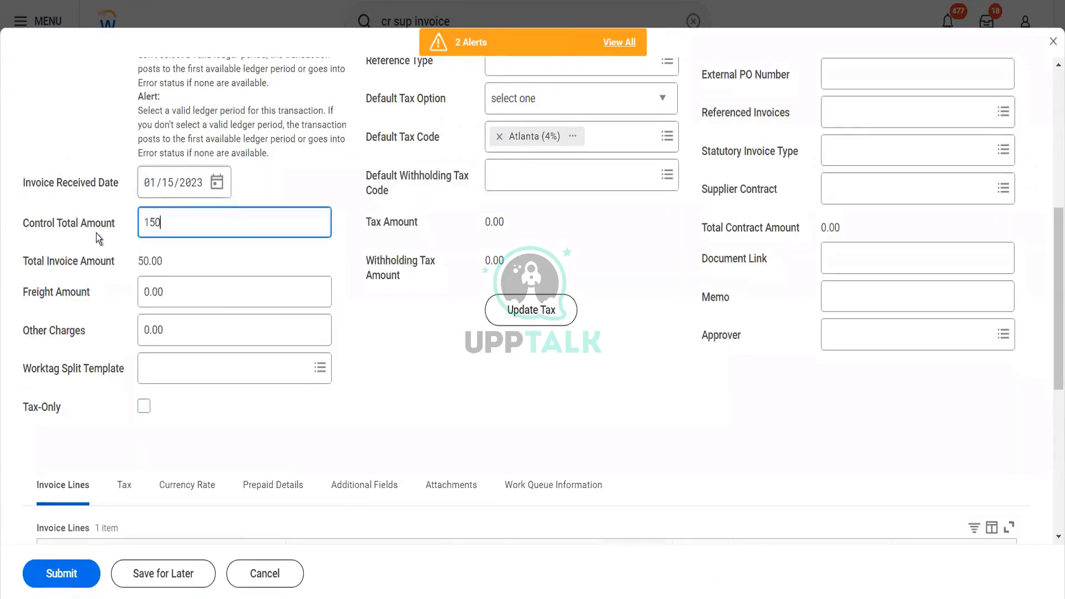
{"action": "key", "text": "Tab"}
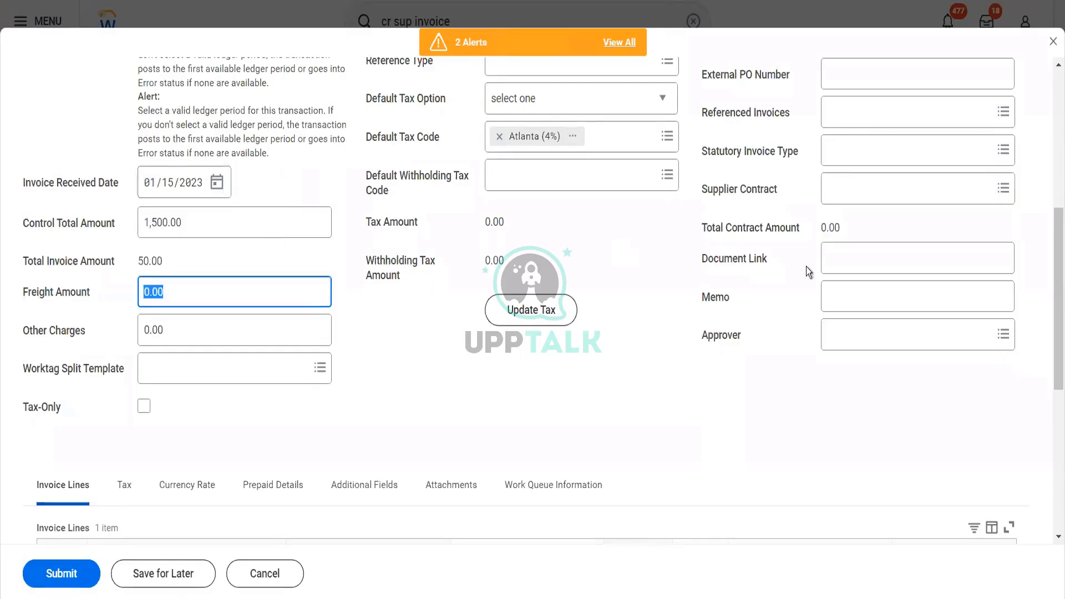
- Mark the supplier document as received and enter 545131 as the supplier's invoice number
{"action": "scroll", "coordinate": [807, 268], "scroll_direction": "up", "scroll_amount": 5}
{"action": "left_click", "coordinate": [832, 320]}
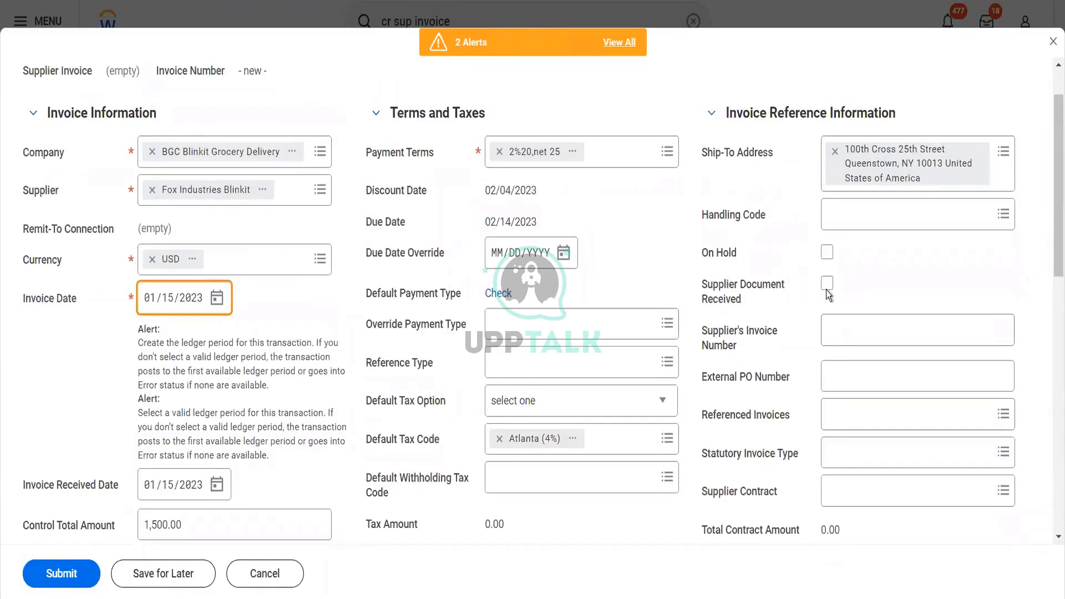
{"action": "left_click", "coordinate": [827, 283]}
{"action": "left_click", "coordinate": [842, 327]}
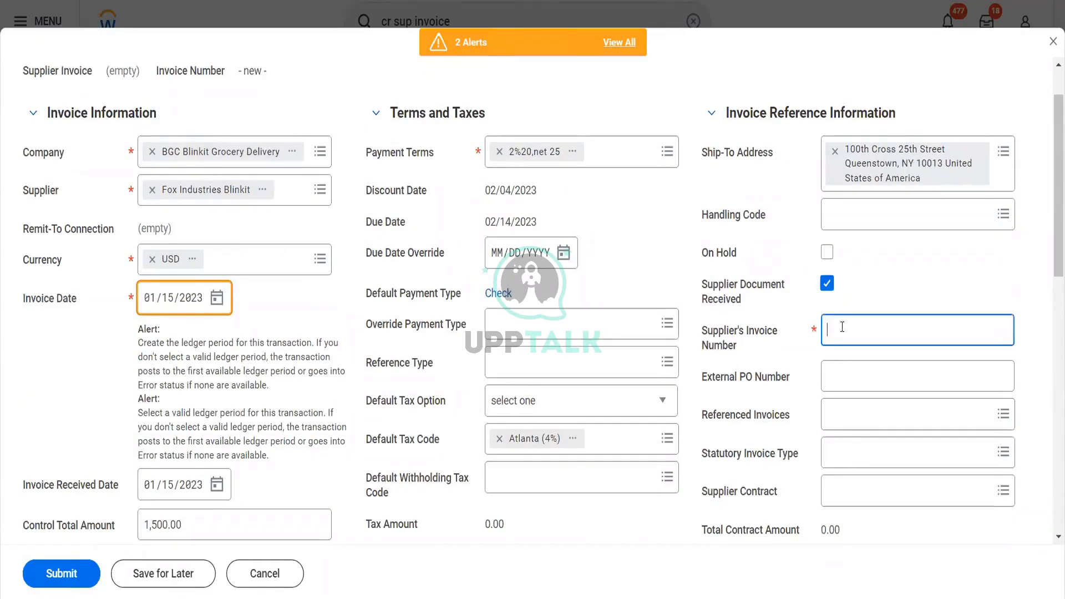
{"action": "type", "text": "545131"}
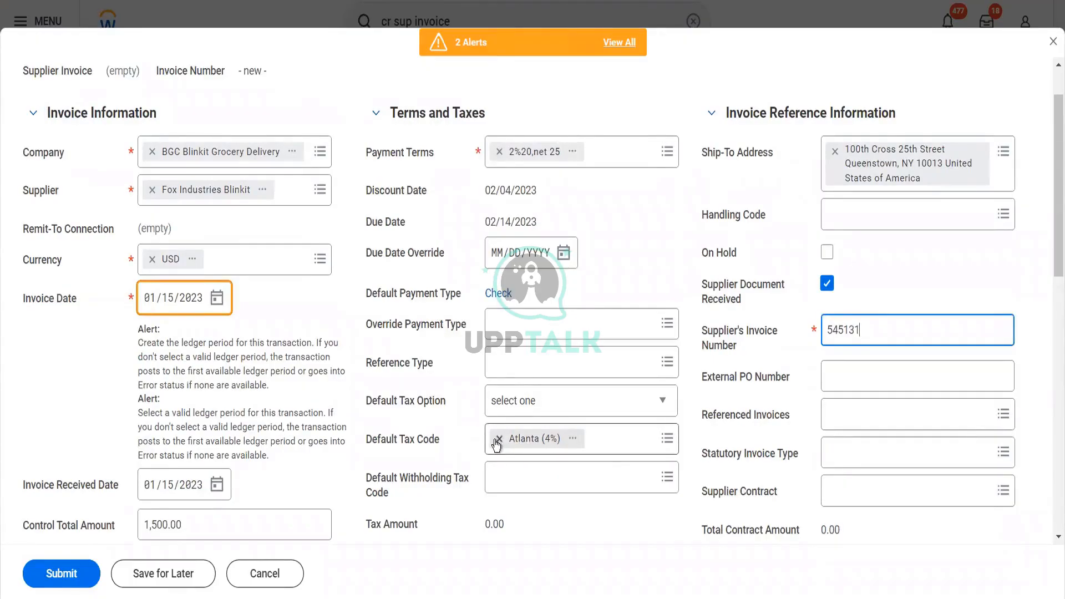
- Remove the Atlanta (4%) default tax code and open the quantity of the invoice line for editing
{"action": "left_click", "coordinate": [498, 439]}
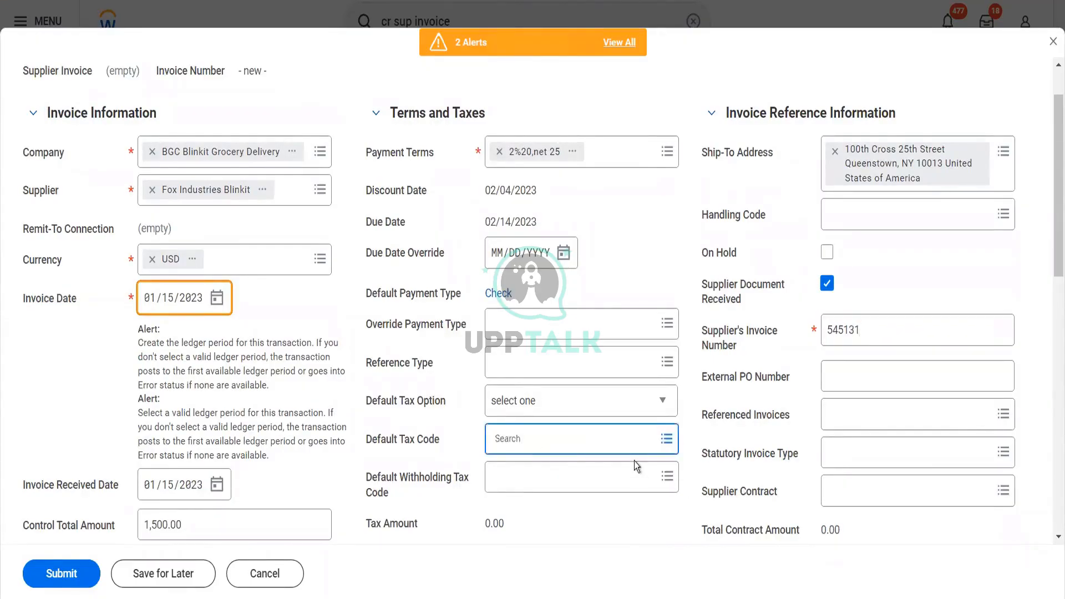
{"action": "scroll", "coordinate": [634, 461], "scroll_direction": "down", "scroll_amount": 12}
{"action": "left_click", "coordinate": [554, 379]}
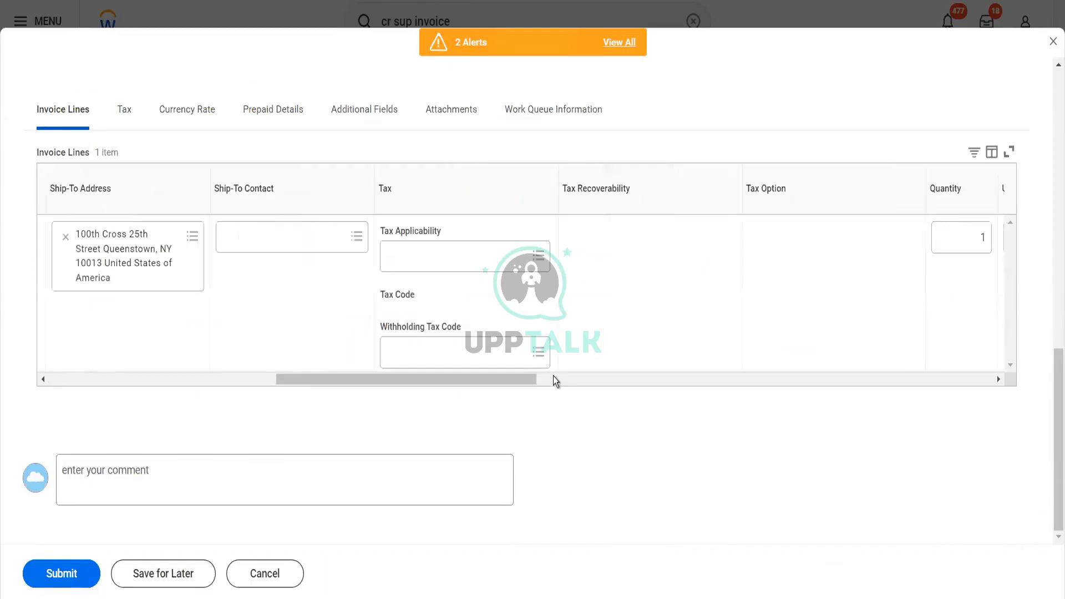
{"action": "left_click", "coordinate": [613, 384]}
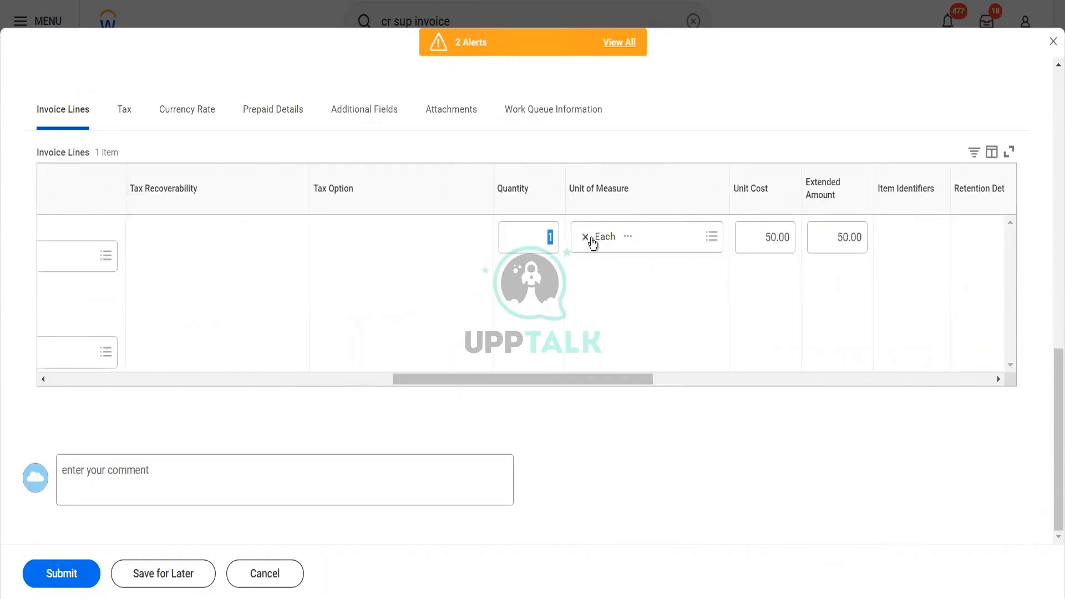
- Set the quantity of the Cartons invoice line to 30
{"action": "scroll", "coordinate": [593, 243], "scroll_direction": "left", "scroll_amount": 15}
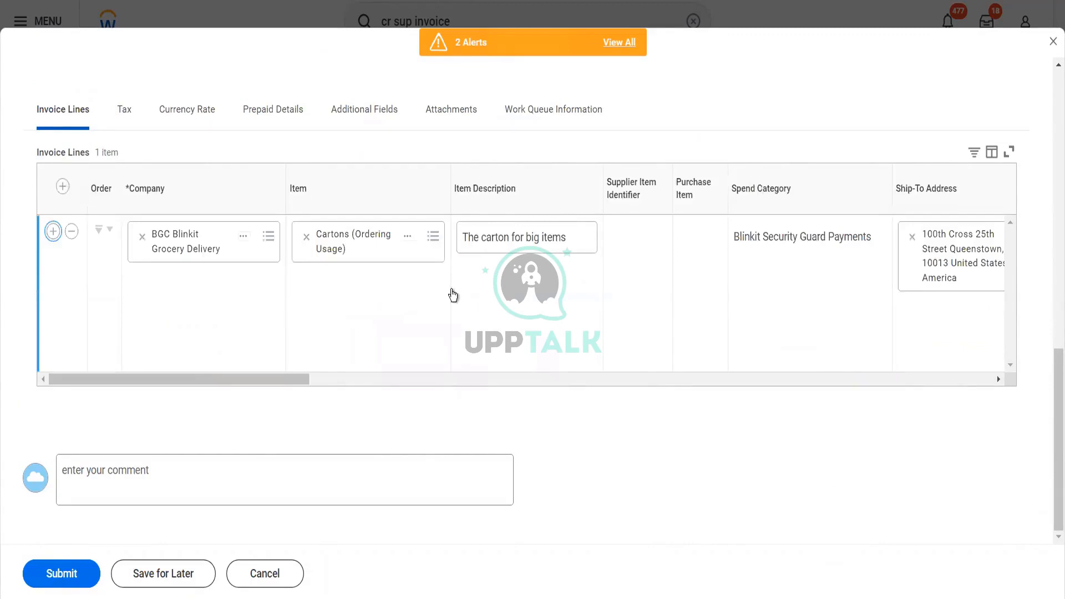
{"action": "scroll", "coordinate": [453, 294], "scroll_direction": "up", "scroll_amount": 12}
{"action": "scroll", "coordinate": [451, 290], "scroll_direction": "down", "scroll_amount": 3}
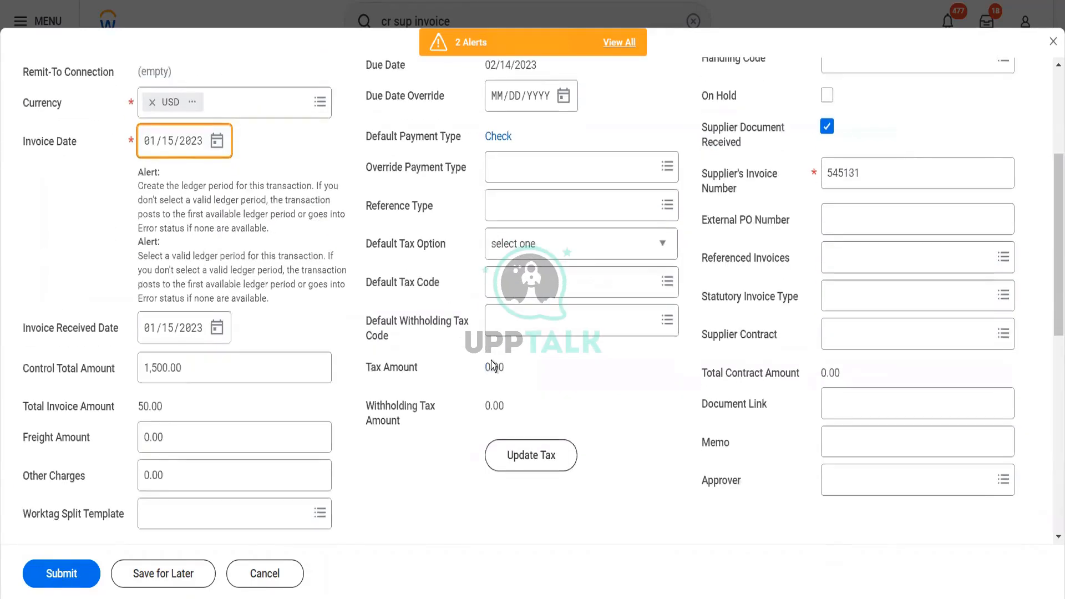
{"action": "scroll", "coordinate": [491, 360], "scroll_direction": "down", "scroll_amount": 8}
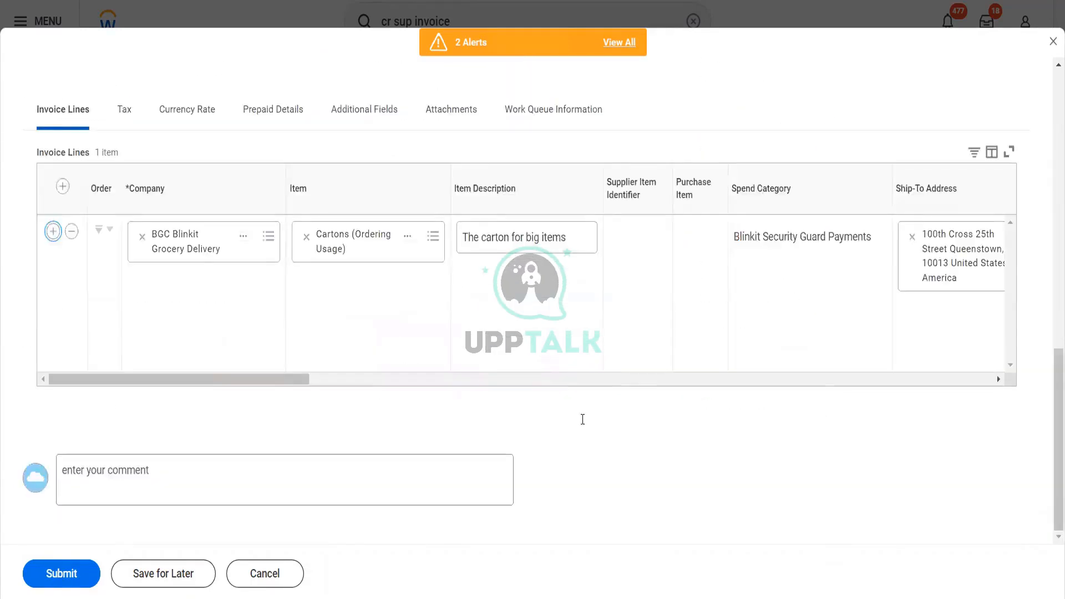
{"action": "left_click", "coordinate": [637, 381]}
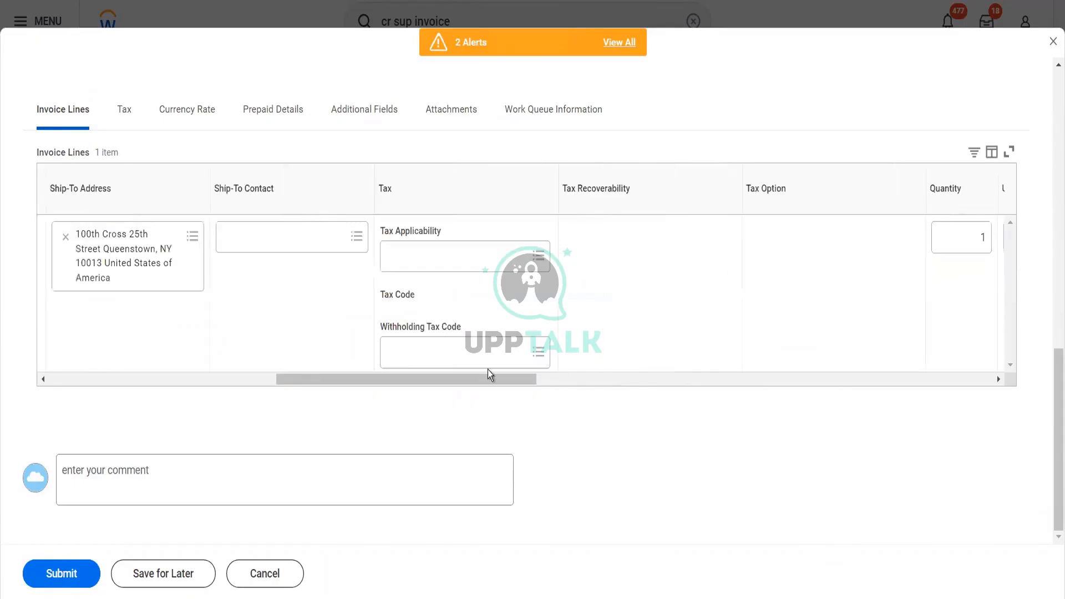
{"action": "scroll", "coordinate": [569, 358], "scroll_direction": "right", "scroll_amount": 5}
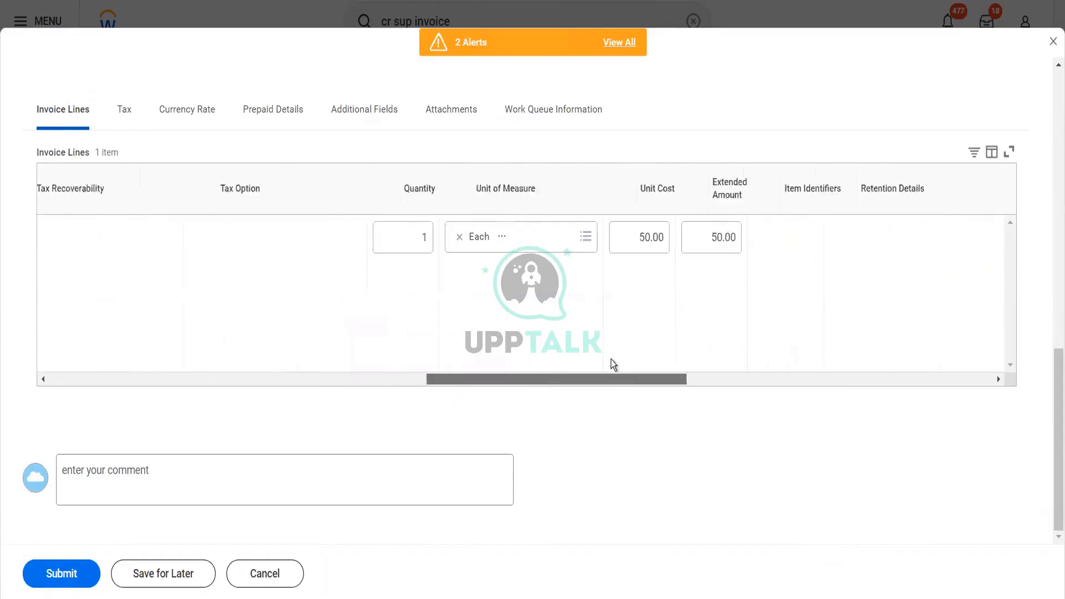
{"action": "scroll", "coordinate": [611, 359], "scroll_direction": "right", "scroll_amount": 1}
{"action": "left_click", "coordinate": [410, 239]}
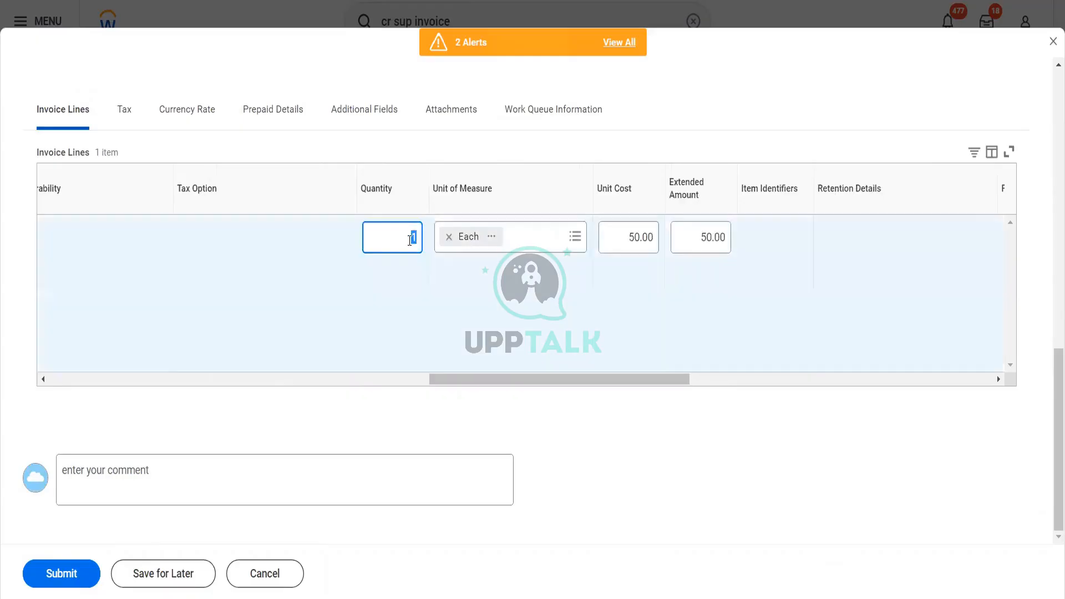
{"action": "type", "text": "30"}
{"action": "key", "text": "Tab"}
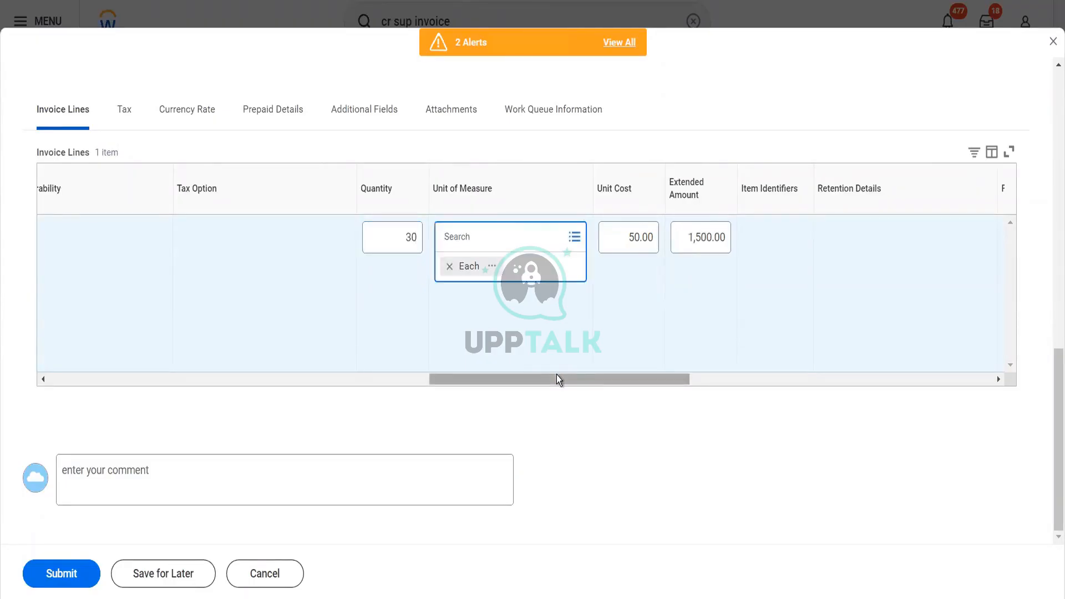
- Assign the cost center BFC Blinkit Facilities to the Cartons invoice line
{"action": "left_click_drag", "start_coordinate": [558, 379], "coordinate": [722, 380]}
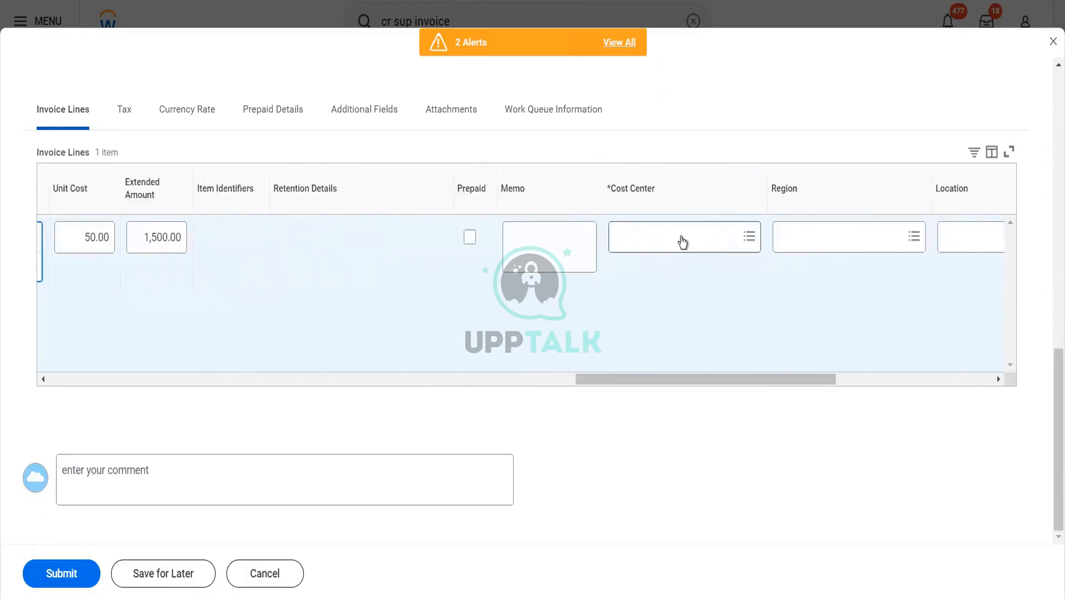
{"action": "left_click", "coordinate": [682, 242]}
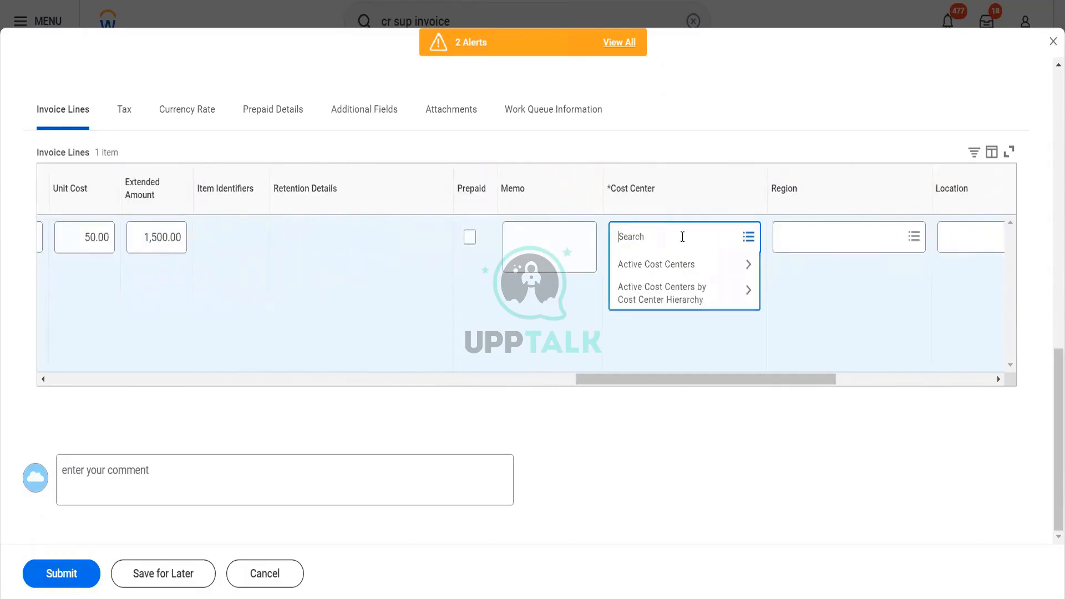
{"action": "type", "text": "blinkit"}
{"action": "key", "text": "Return"}
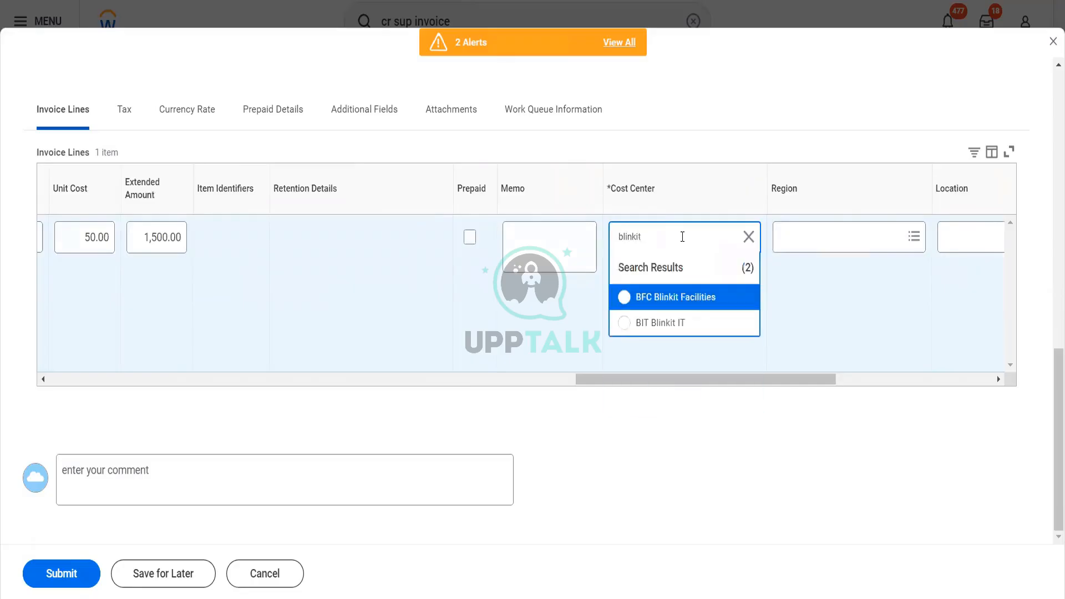
{"action": "left_click", "coordinate": [686, 298]}
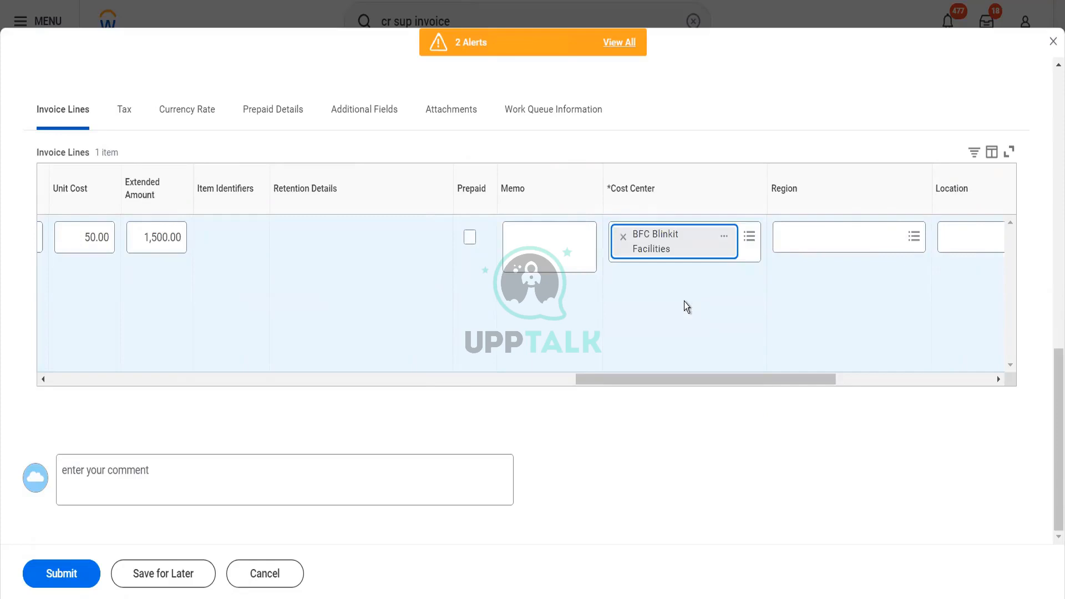
- Set the invoice line's region to EMEA and submit the supplier invoice
{"action": "left_click_drag", "start_coordinate": [694, 382], "coordinate": [734, 382]}
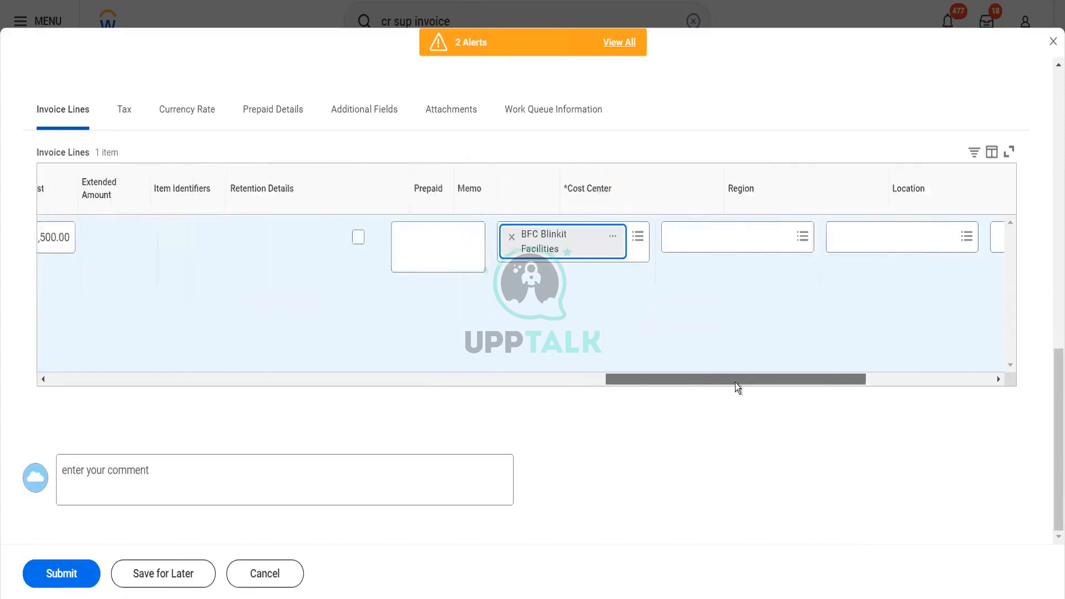
{"action": "left_click", "coordinate": [661, 241]}
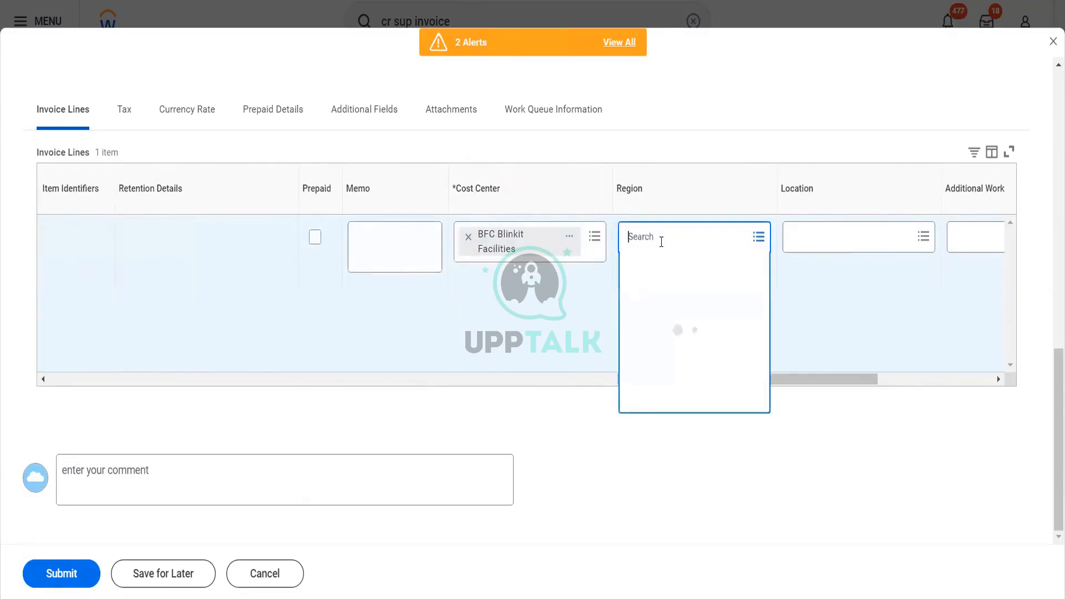
{"action": "type", "text": "emea"}
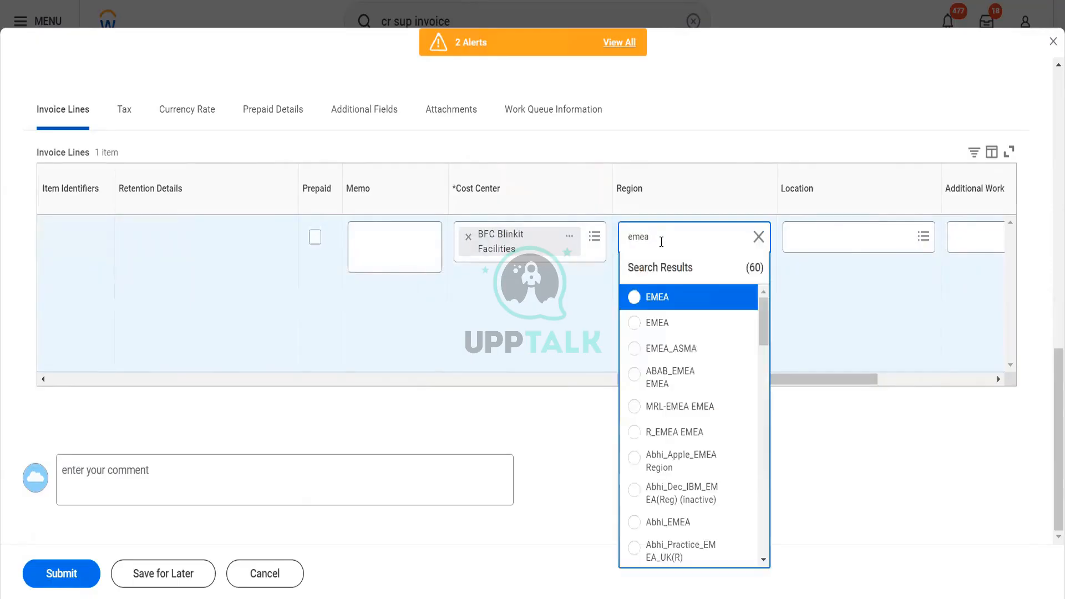
{"action": "left_click", "coordinate": [660, 311]}
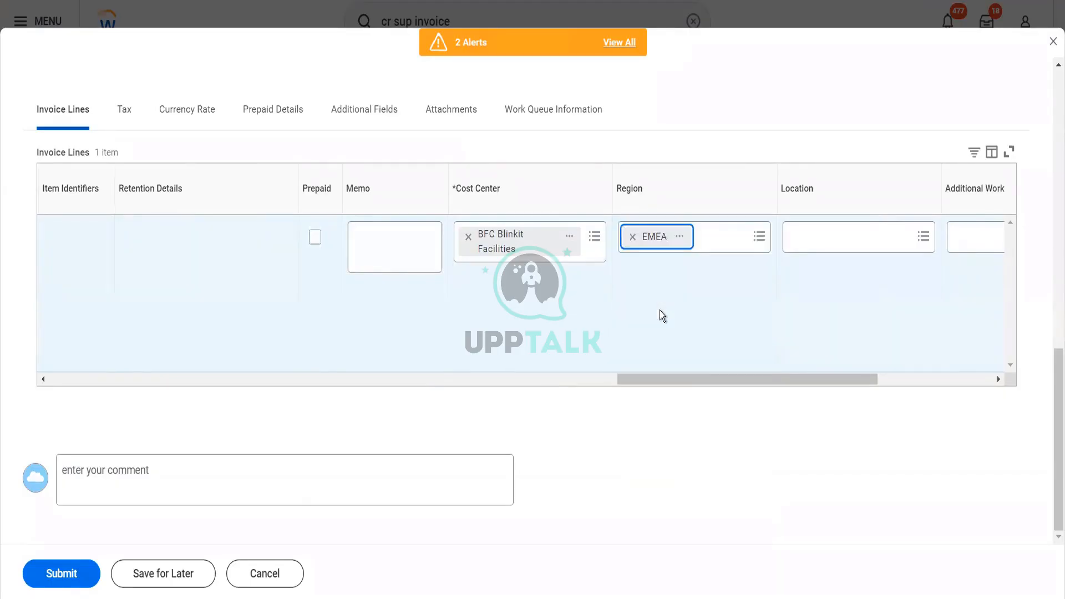
{"action": "left_click", "coordinate": [82, 581]}
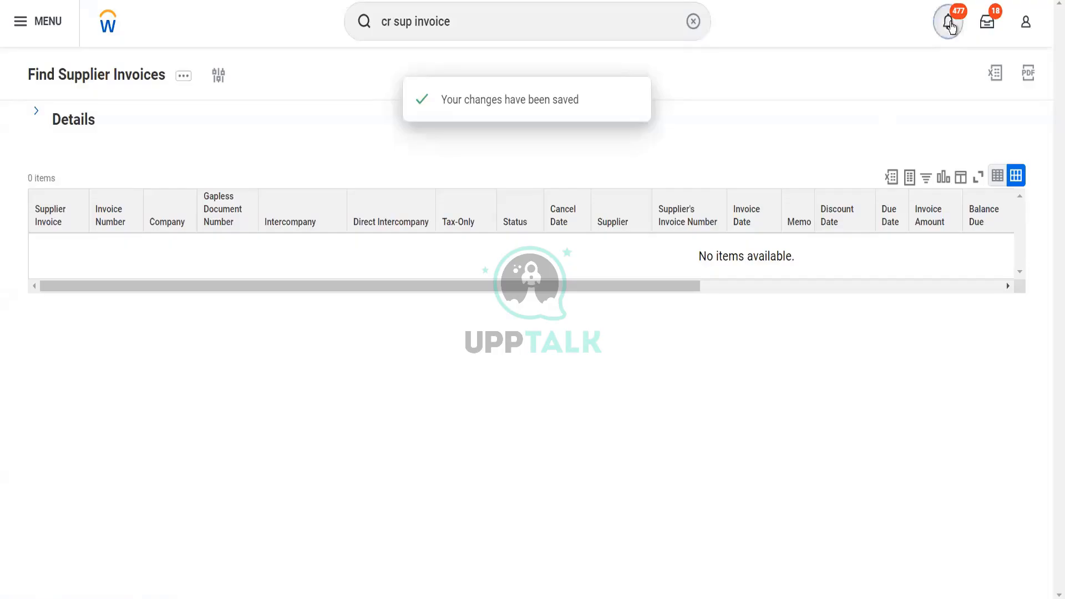
{"action": "left_click", "coordinate": [950, 24]}
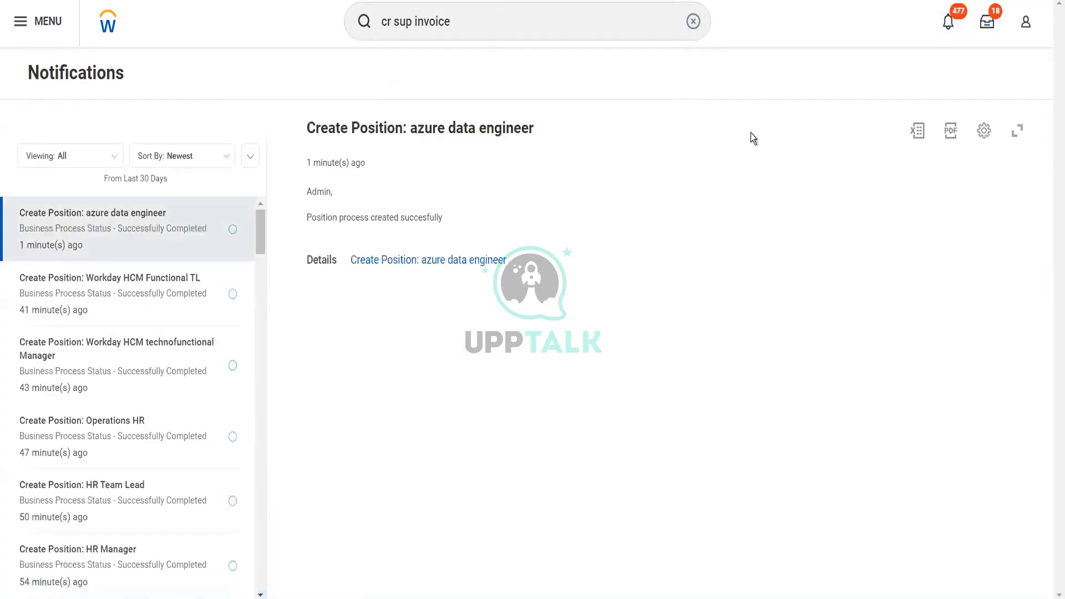
{"action": "left_click", "coordinate": [474, 36]}
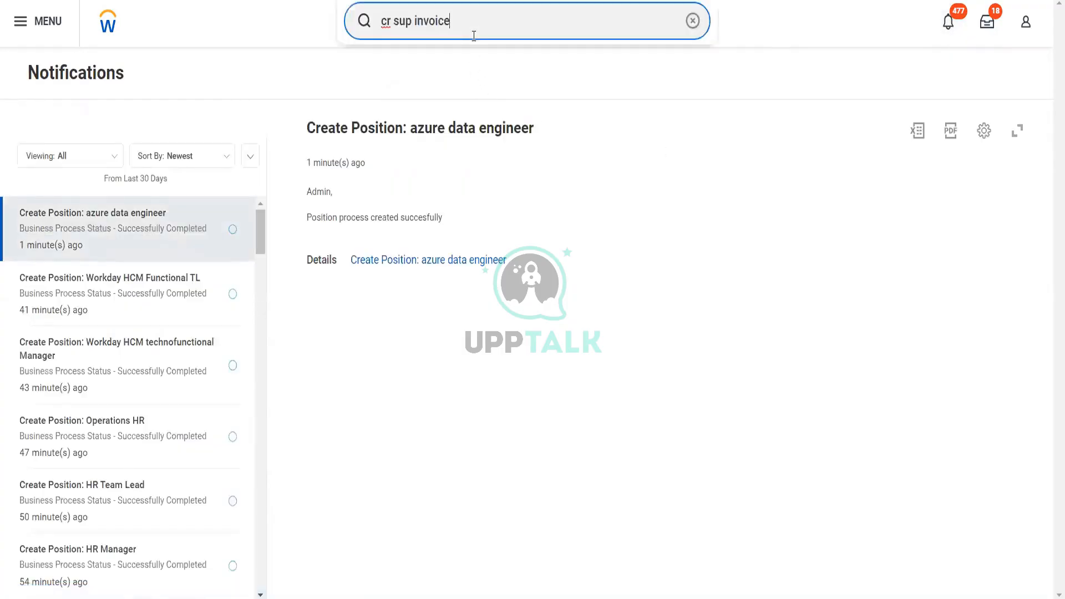
{"action": "type", "text": "find supp invoce"}
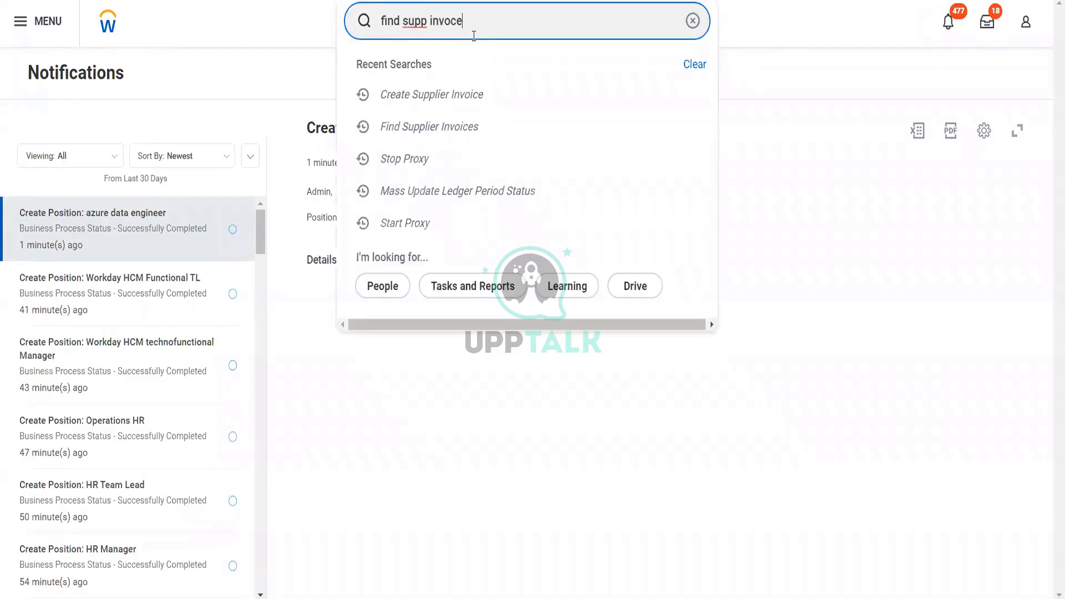
{"action": "key", "text": "Return"}
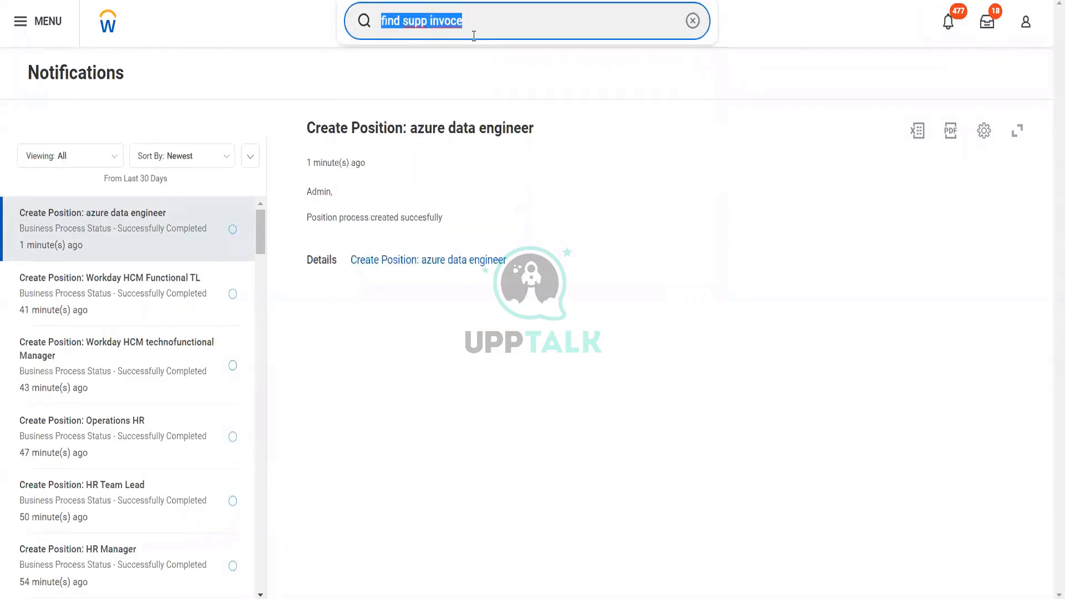
- Search for "Supplier: Fox" and open the Fox Industries Blinkit supplier record
{"action": "type", "text": "Supplier"}
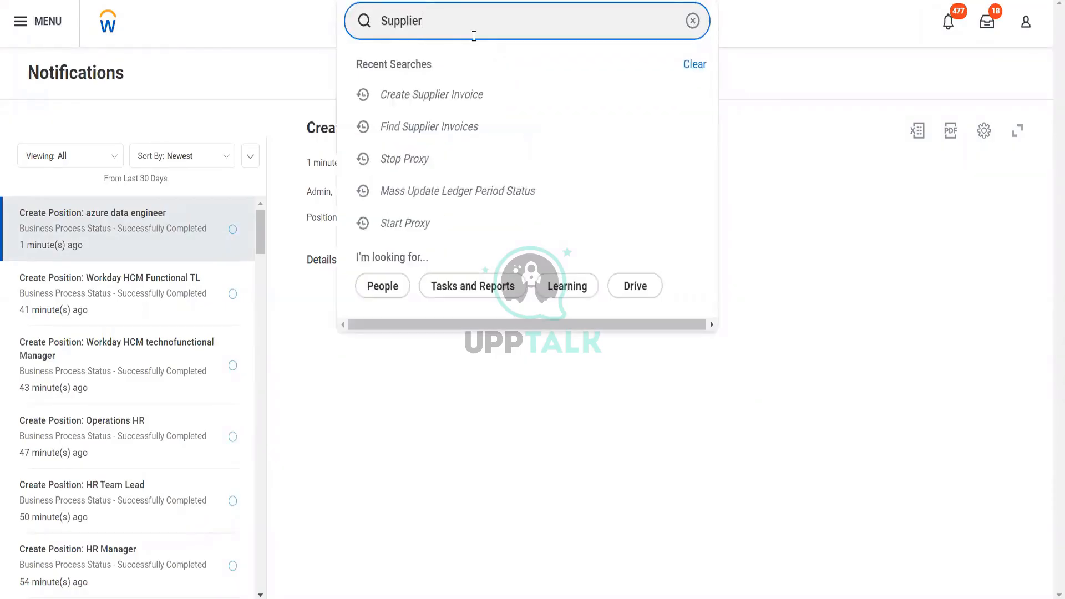
{"action": "type", "text": ": Fiox"}
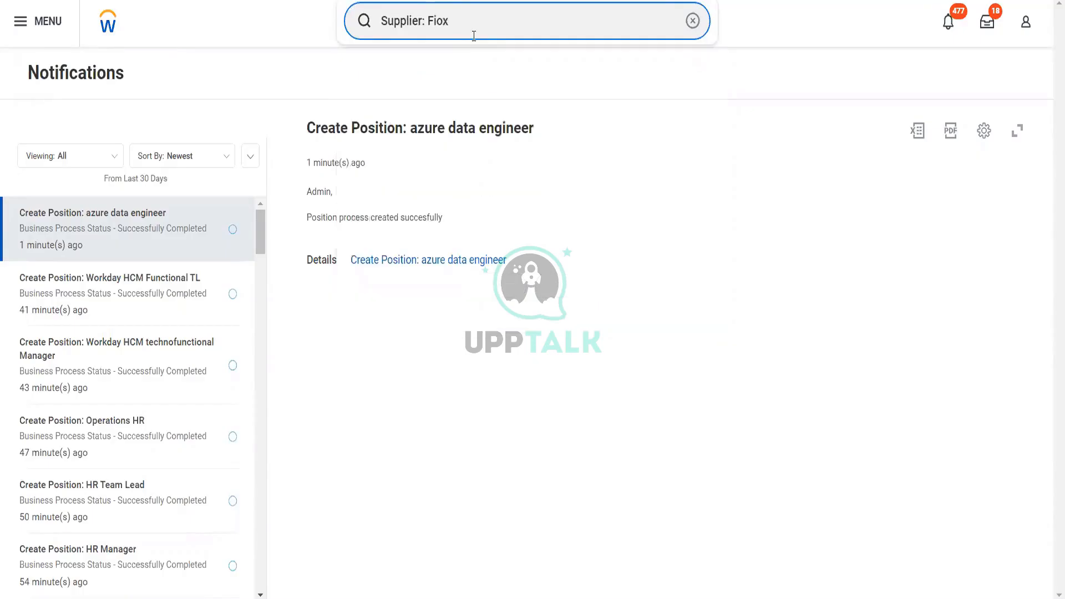
{"action": "key", "text": "BackSpace"}
{"action": "key", "text": "BackSpace"}
{"action": "key", "text": "BackSpace"}
{"action": "type", "text": "ox"}
{"action": "key", "text": "Return"}
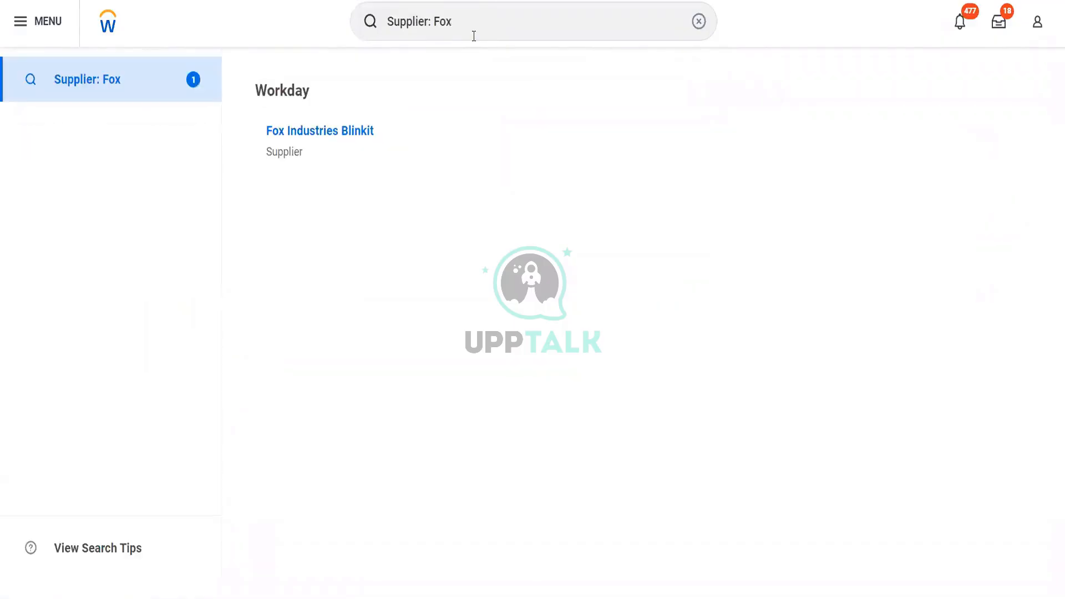
{"action": "left_click", "coordinate": [337, 134]}
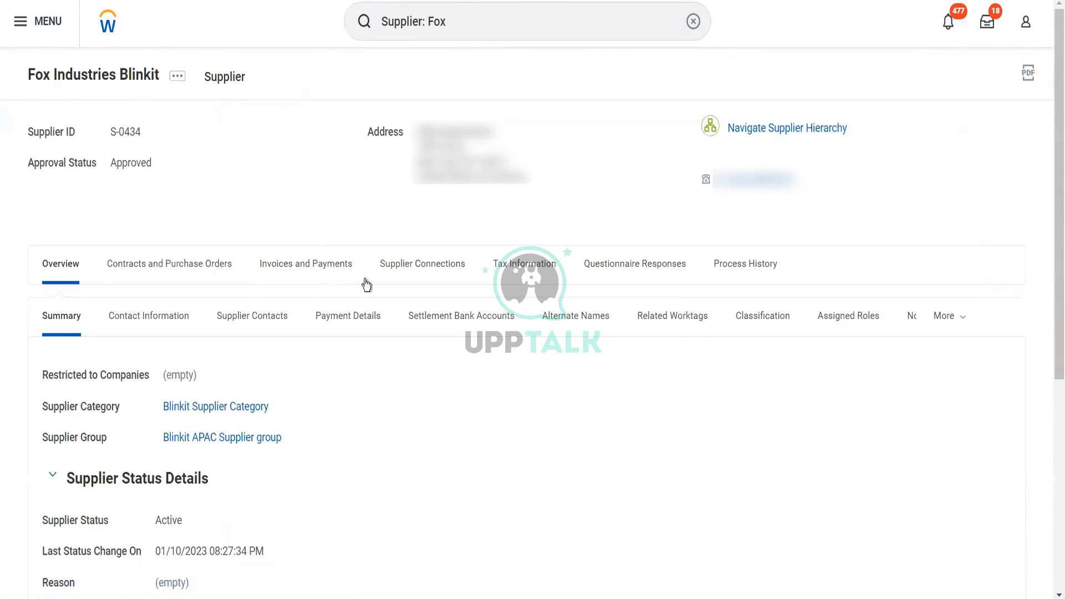
- View the recent invoices under the supplier's invoices and payments
{"action": "left_click", "coordinate": [320, 268]}
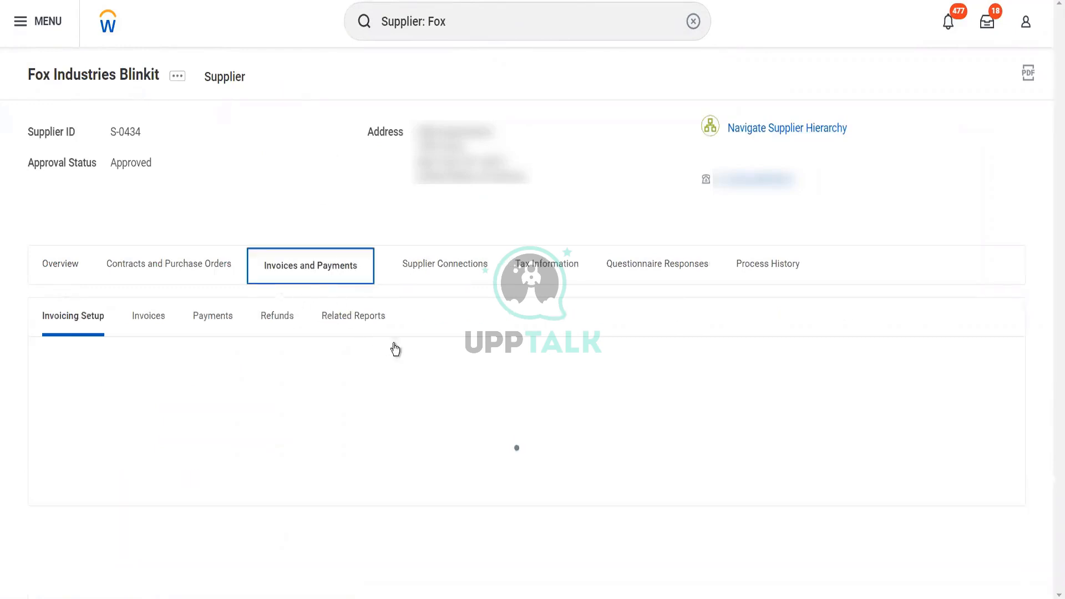
{"action": "left_click", "coordinate": [161, 324]}
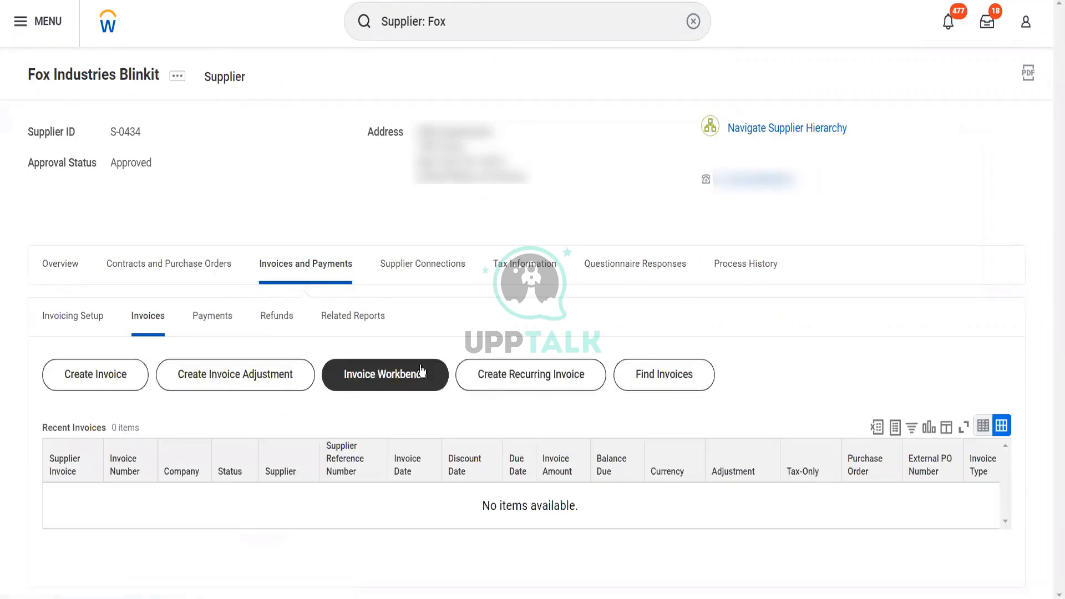
{"action": "scroll", "coordinate": [421, 366], "scroll_direction": "down", "scroll_amount": 1}
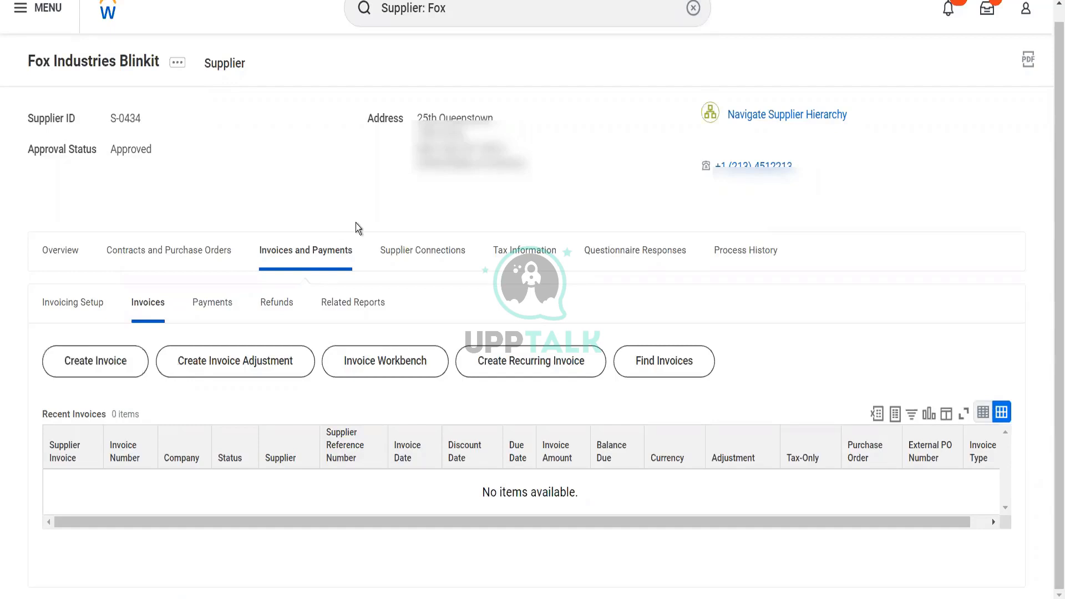
{"action": "scroll", "coordinate": [355, 223], "scroll_direction": "up", "scroll_amount": 1}
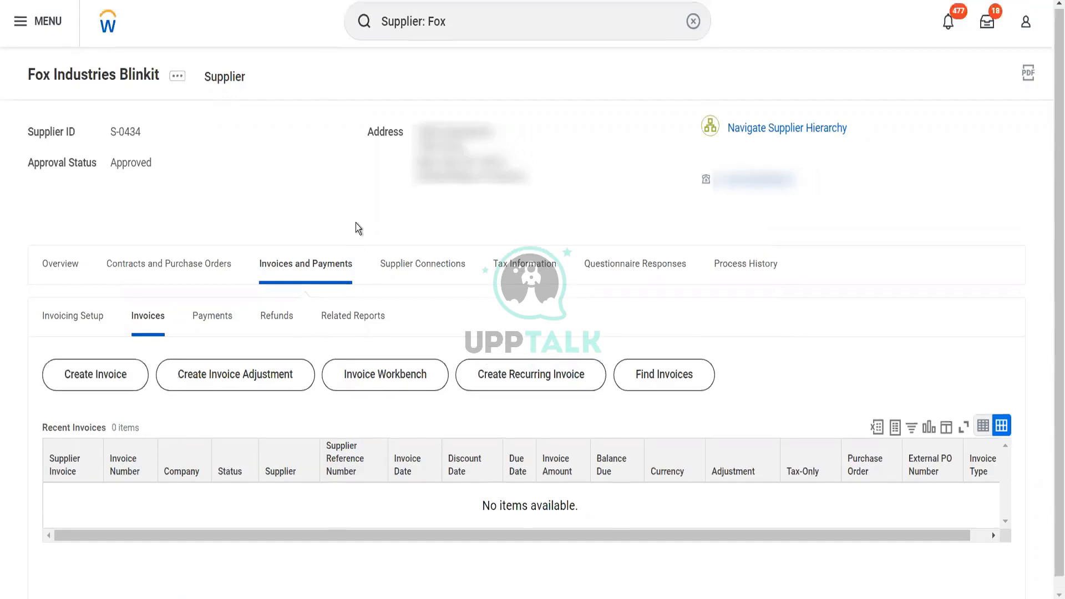
- Search for "BP: Purchase order" and open the default definition of the Purchase Order Event business process
{"action": "left_click", "coordinate": [459, 33]}
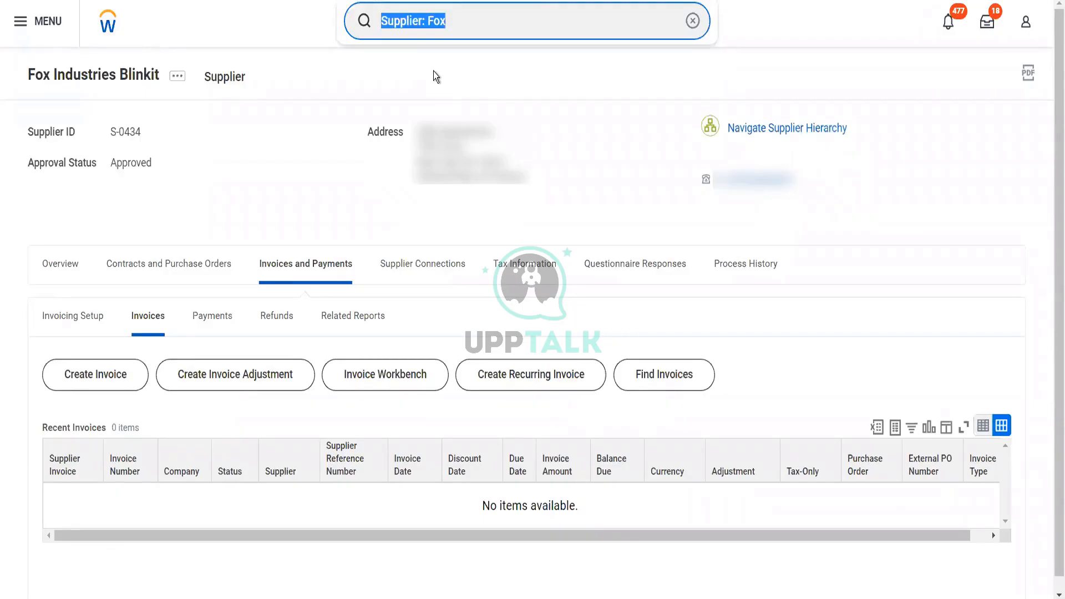
{"action": "type", "text": "BP: "}
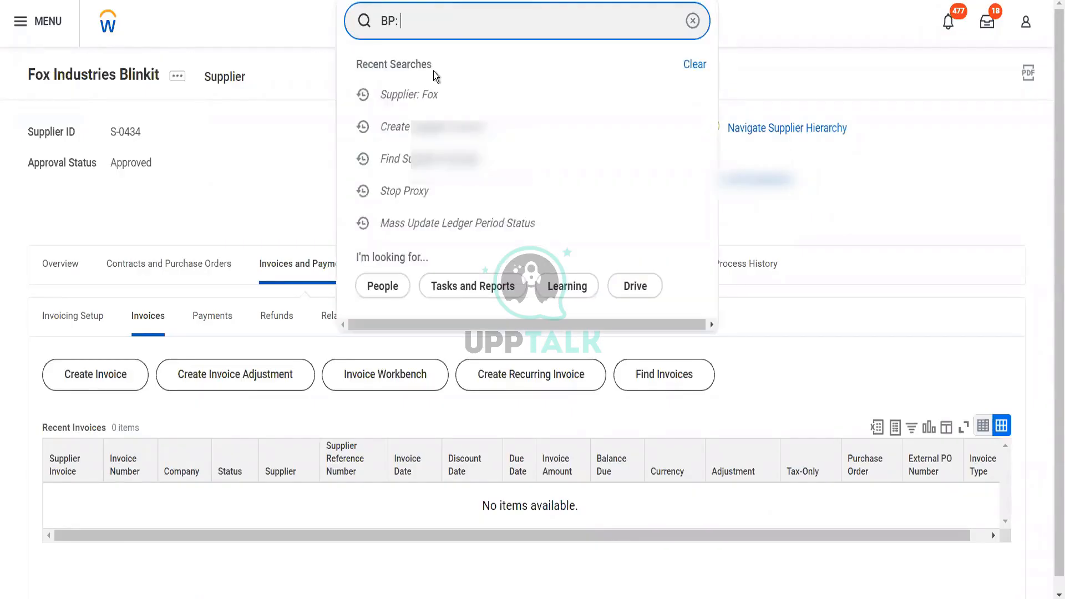
{"action": "type", "text": "Purchas"}
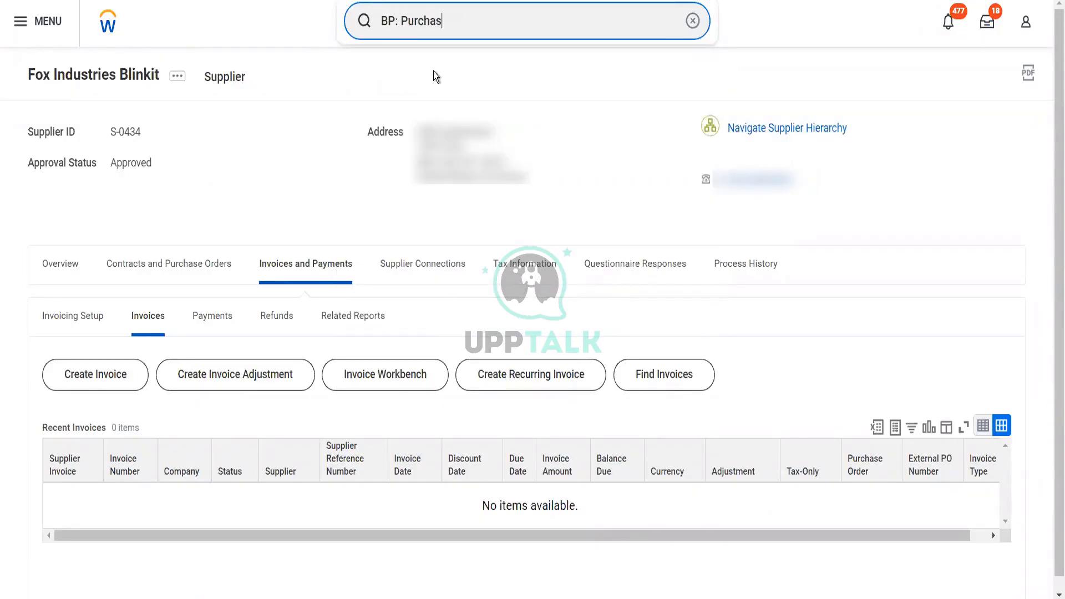
{"action": "type", "text": "e order"}
{"action": "key", "text": "Return"}
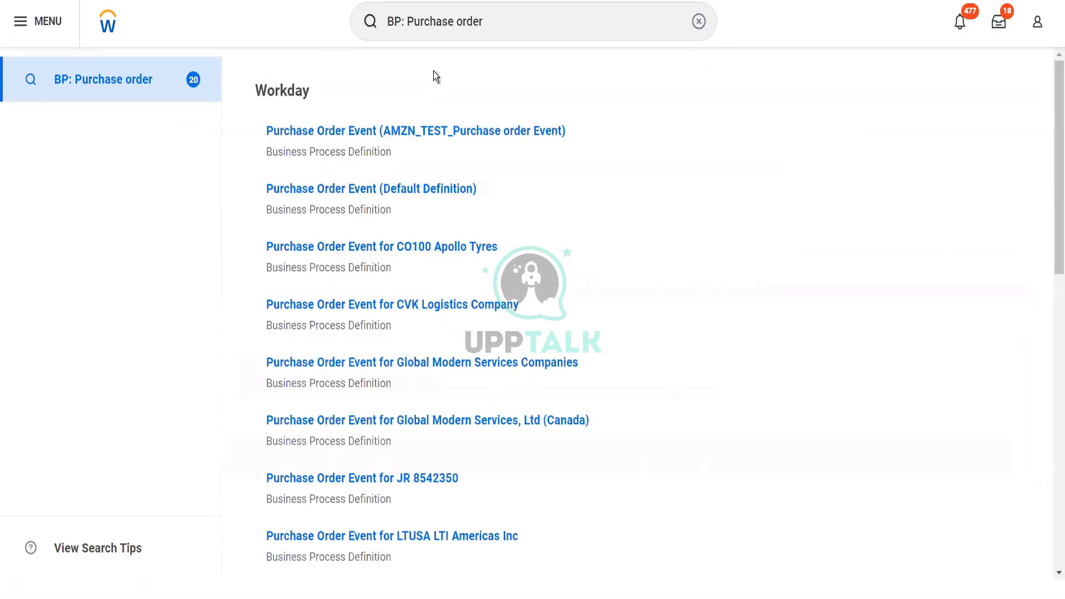
{"action": "left_click", "coordinate": [391, 191]}
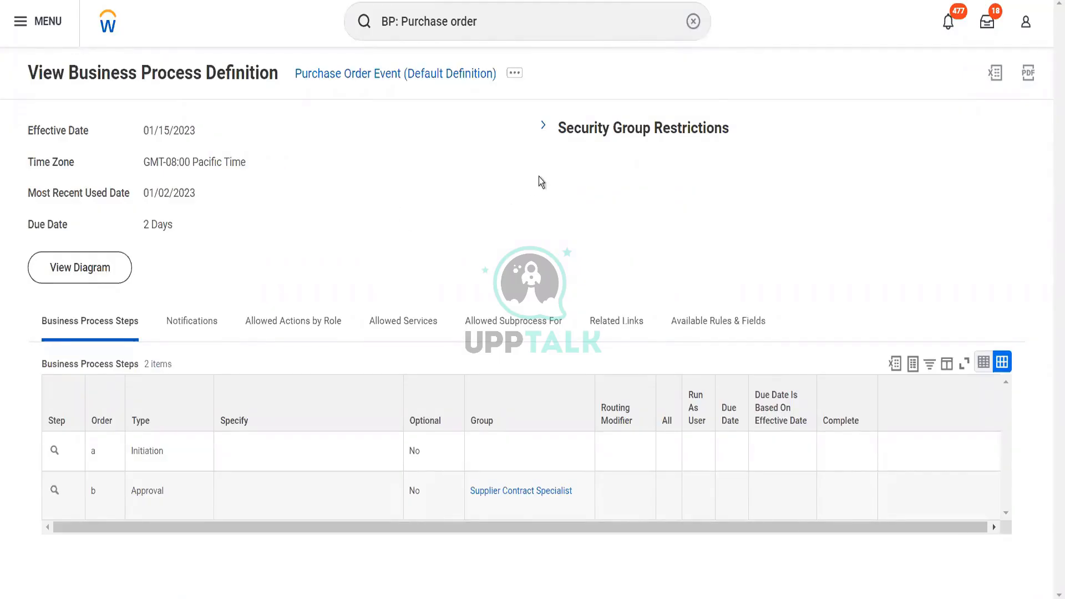
- Expand the security group restrictions of the Purchase Order Event definition and open its business process security policy for viewing
{"action": "left_click", "coordinate": [543, 128]}
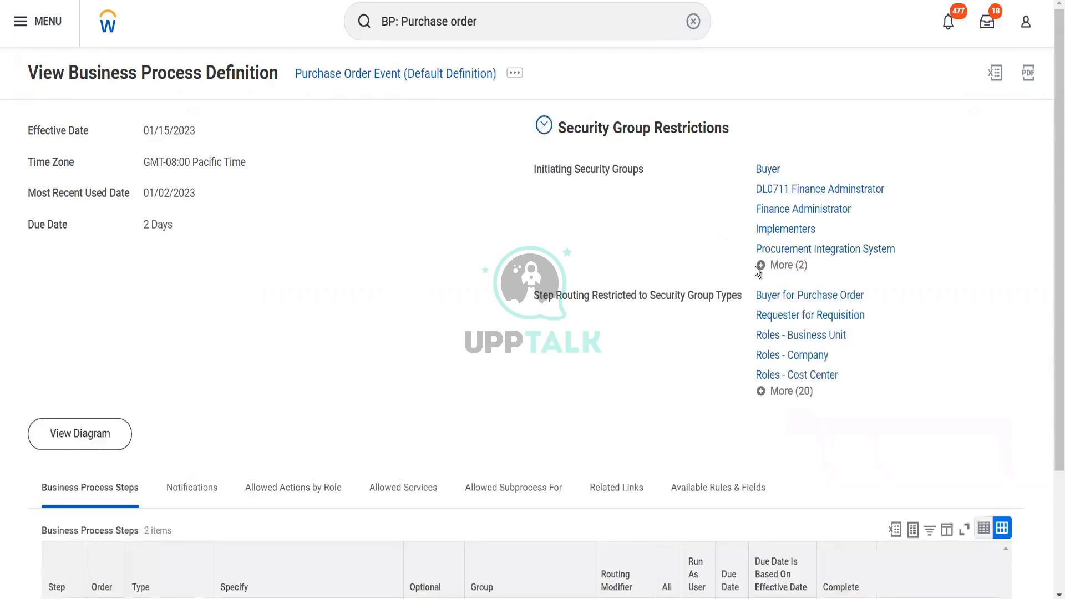
{"action": "left_click", "coordinate": [520, 81]}
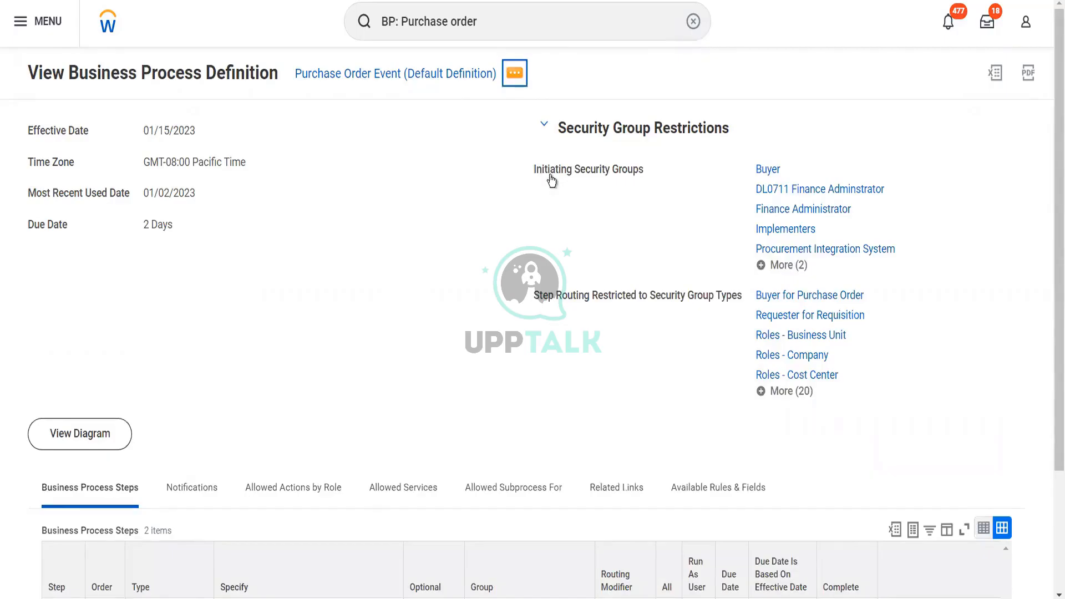
{"action": "mouse_move", "coordinate": [638, 161]}
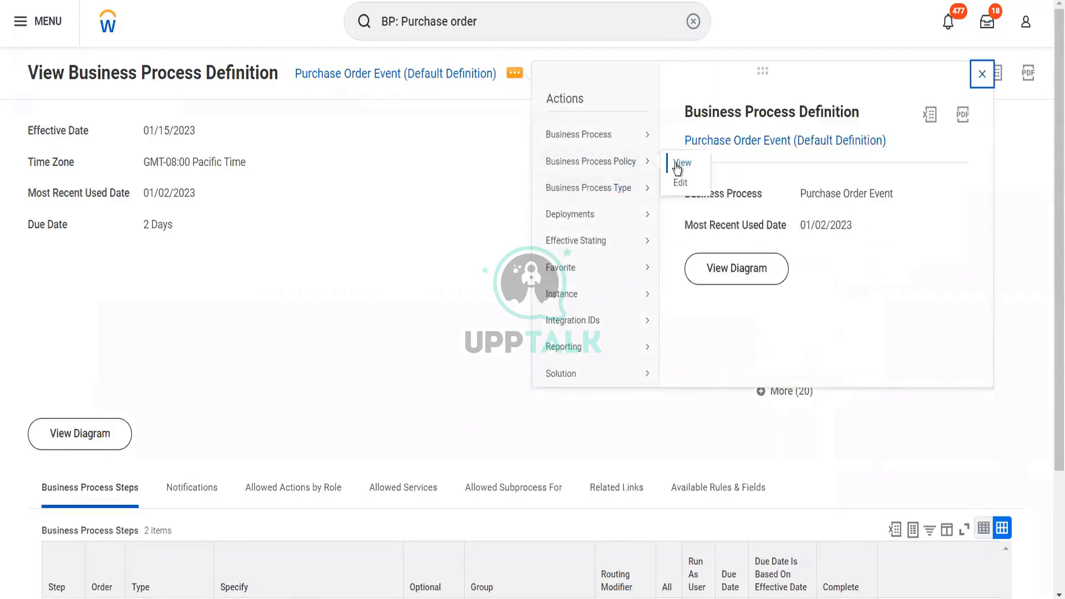
{"action": "left_click", "coordinate": [678, 164]}
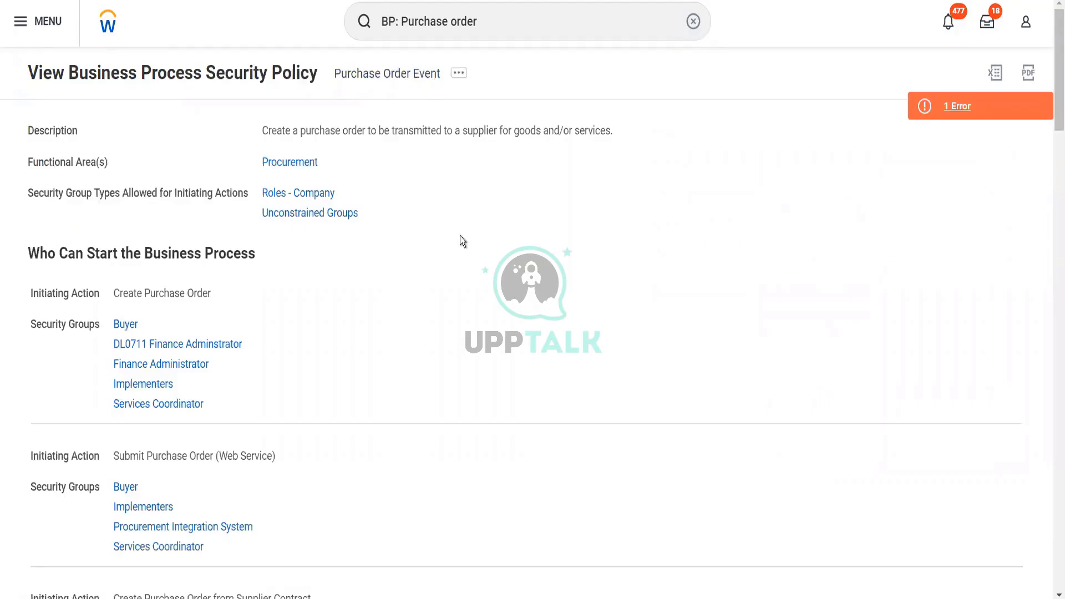
- Examine the Purchase Order Event security policy for who can start the process, do action steps and act on the entire process
{"action": "scroll", "coordinate": [454, 279], "scroll_direction": "down", "scroll_amount": 4}
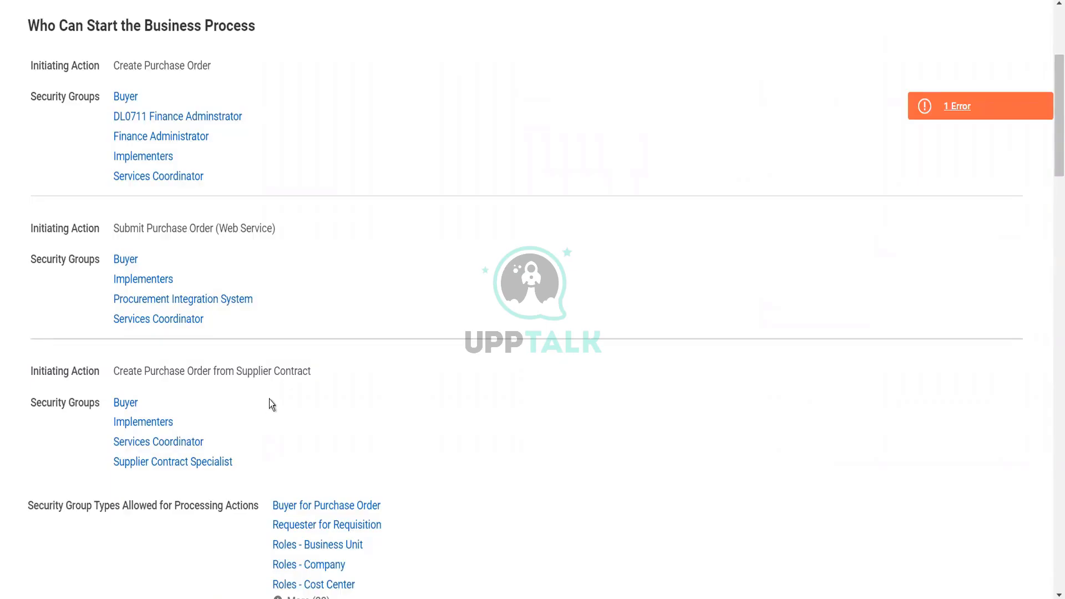
{"action": "scroll", "coordinate": [268, 399], "scroll_direction": "down", "scroll_amount": 6}
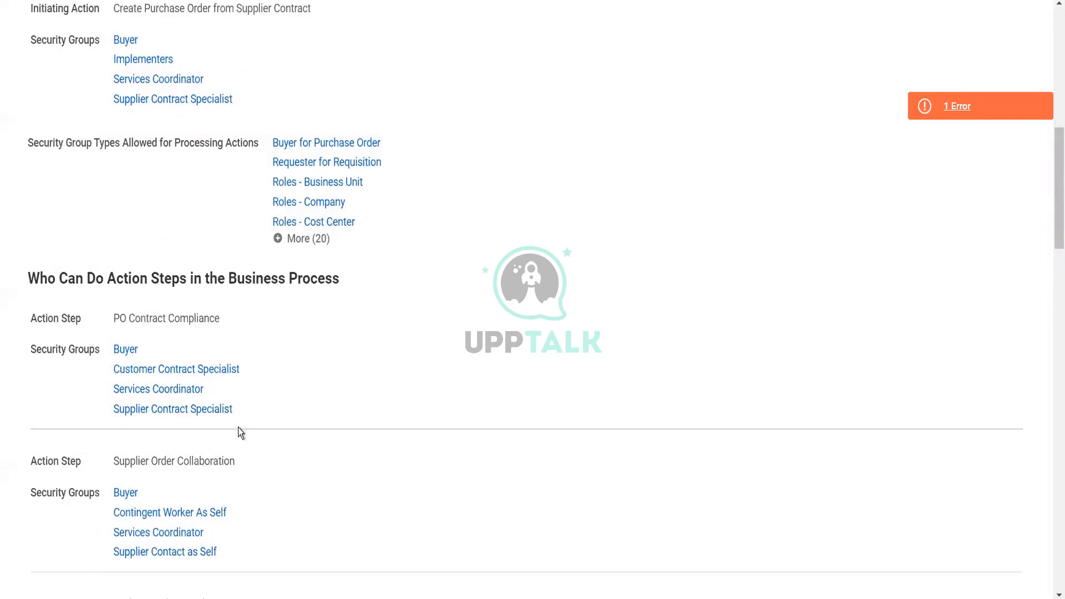
{"action": "scroll", "coordinate": [240, 431], "scroll_direction": "down", "scroll_amount": 3}
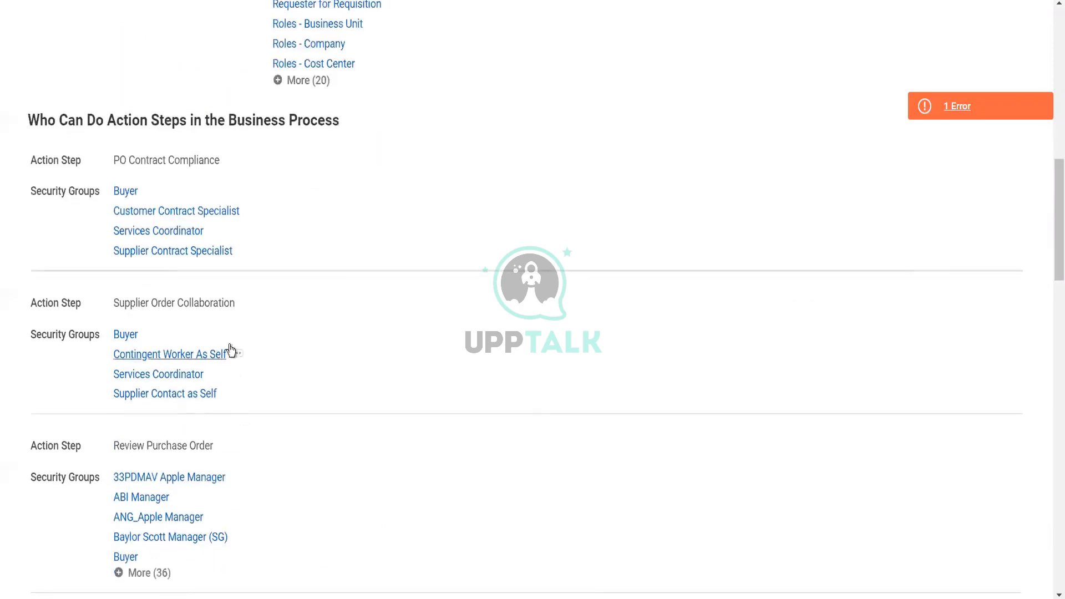
{"action": "scroll", "coordinate": [240, 431], "scroll_direction": "down", "scroll_amount": 1}
{"action": "scroll", "coordinate": [239, 432], "scroll_direction": "down", "scroll_amount": 1}
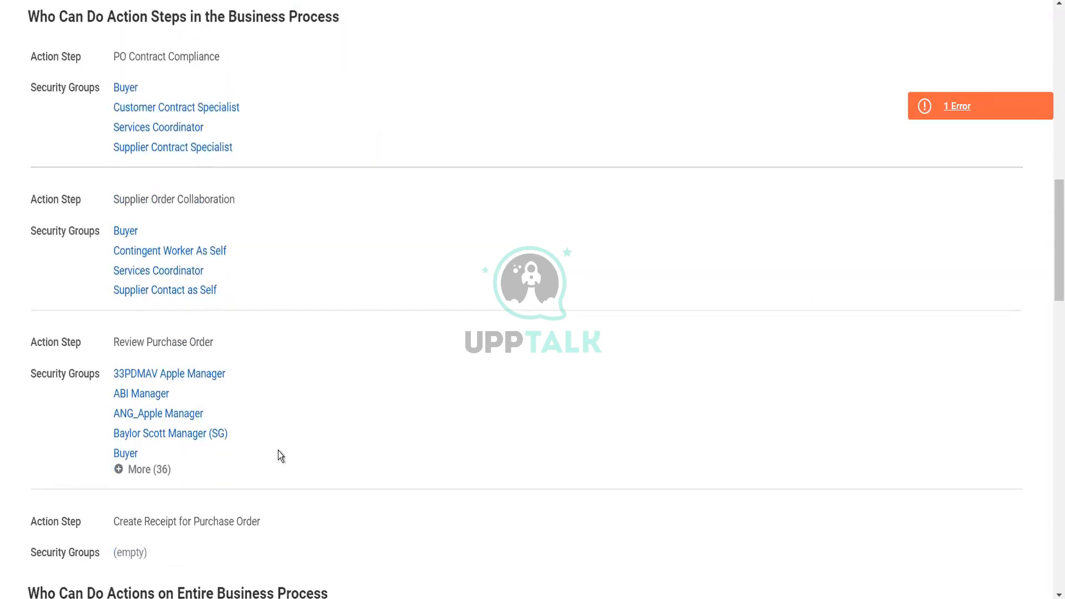
{"action": "scroll", "coordinate": [278, 451], "scroll_direction": "down", "scroll_amount": 3}
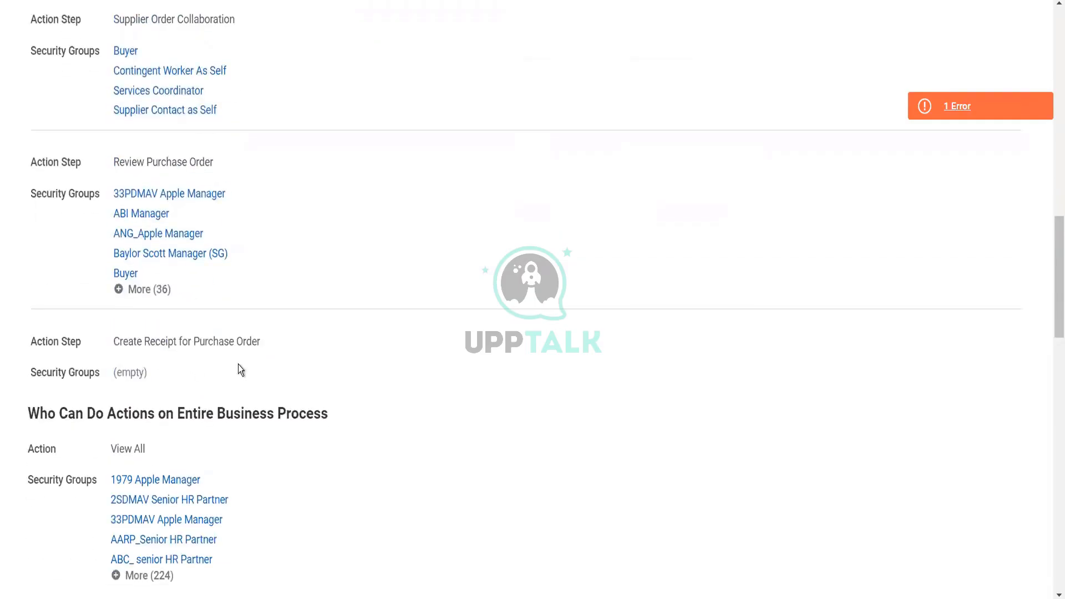
{"action": "scroll", "coordinate": [238, 366], "scroll_direction": "down", "scroll_amount": 7}
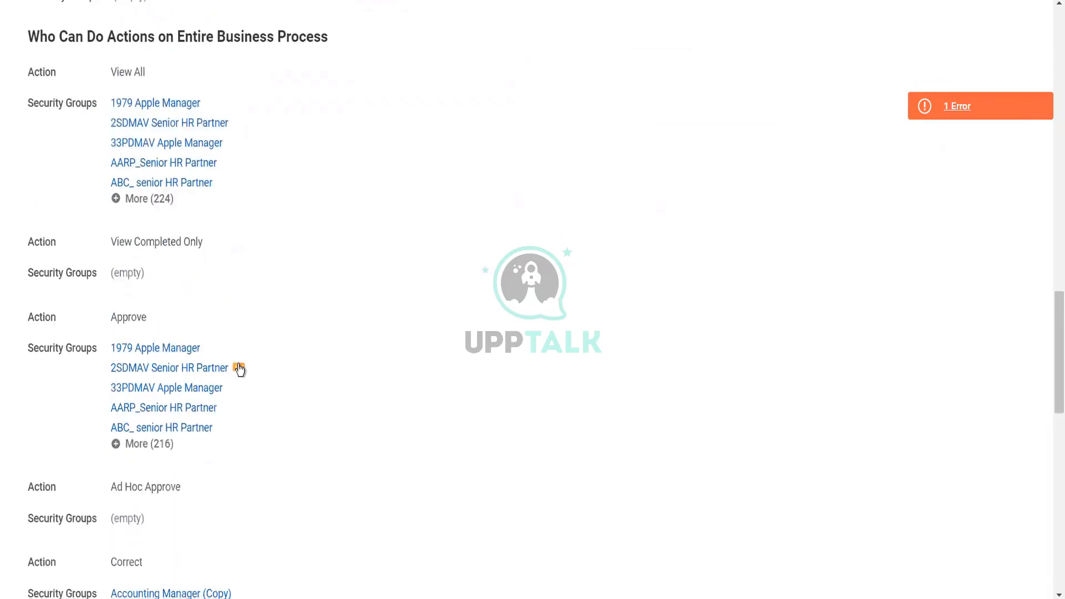
{"action": "scroll", "coordinate": [238, 366], "scroll_direction": "down", "scroll_amount": 2}
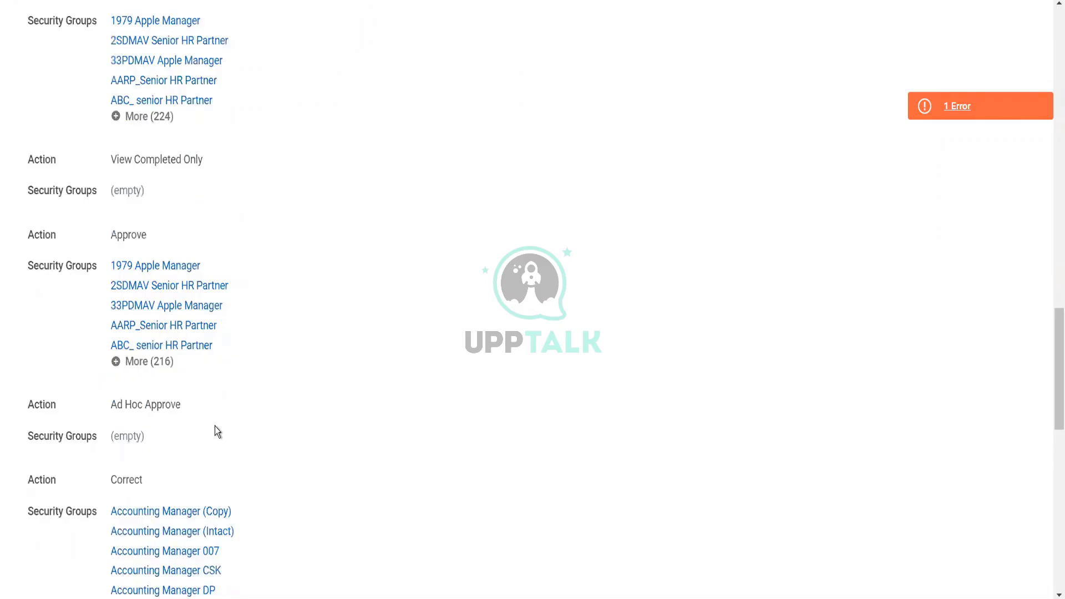
{"action": "scroll", "coordinate": [215, 428], "scroll_direction": "down", "scroll_amount": 2}
{"action": "scroll", "coordinate": [216, 430], "scroll_direction": "down", "scroll_amount": 8}
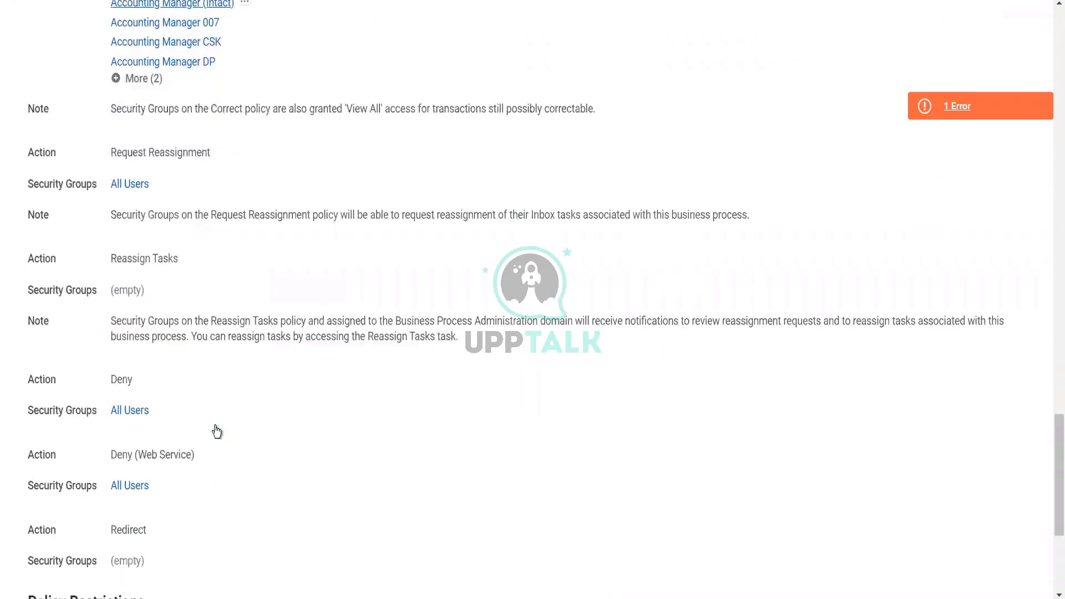
{"action": "scroll", "coordinate": [314, 378], "scroll_direction": "down", "scroll_amount": 3}
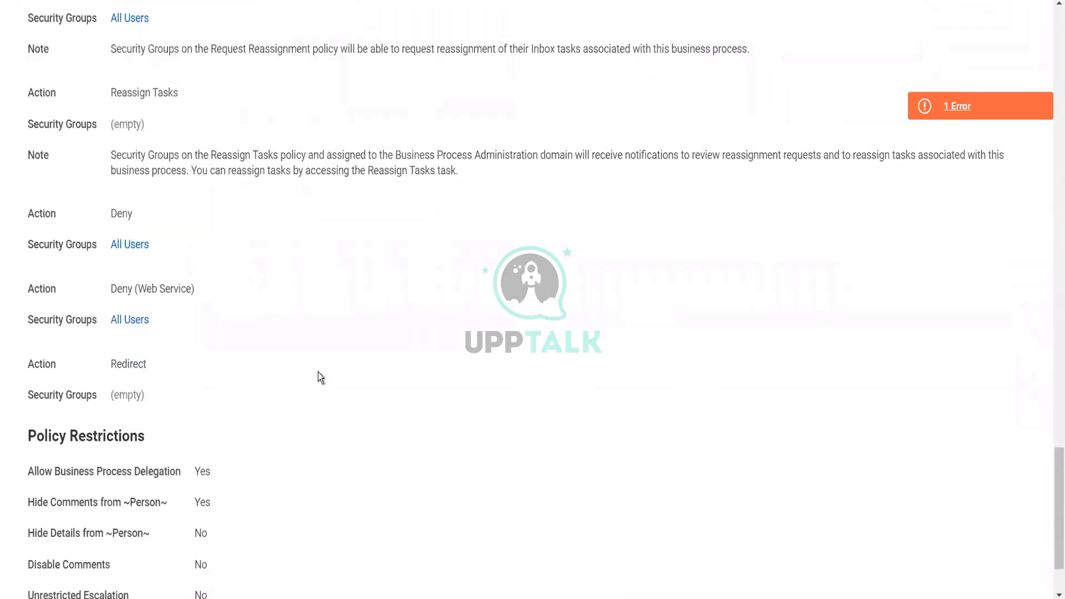
{"action": "scroll", "coordinate": [318, 374], "scroll_direction": "up", "scroll_amount": 20}
{"action": "scroll", "coordinate": [319, 373], "scroll_direction": "up", "scroll_amount": 2}
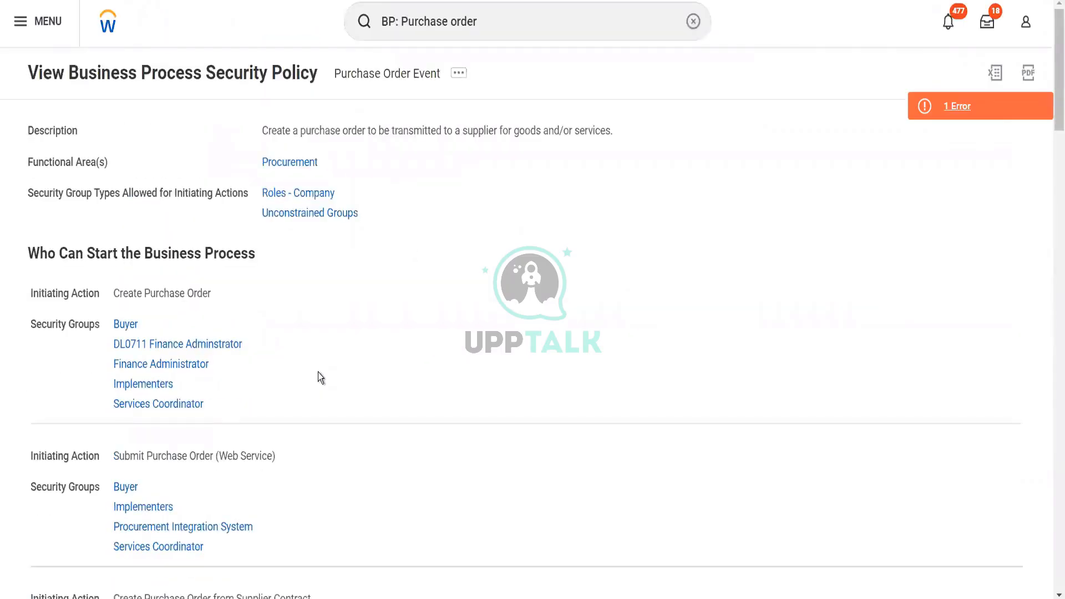
- Search for "BP: receipt", open the Receipt default definition and review its business process steps
{"action": "left_click", "coordinate": [478, 22]}
{"action": "left_click_drag", "start_coordinate": [478, 21], "coordinate": [402, 21]}
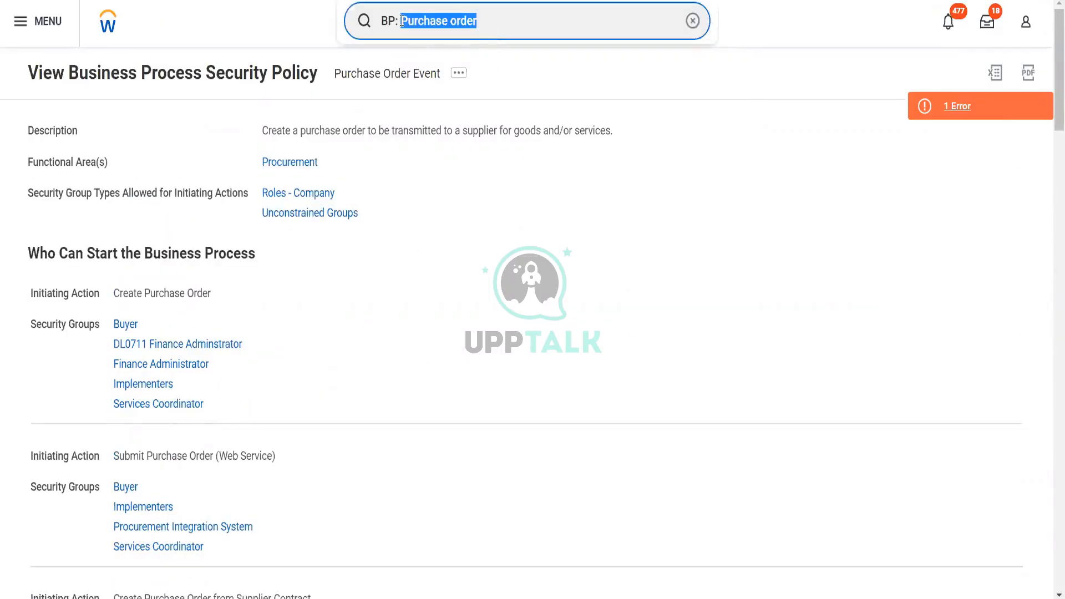
{"action": "type", "text": "receipt"}
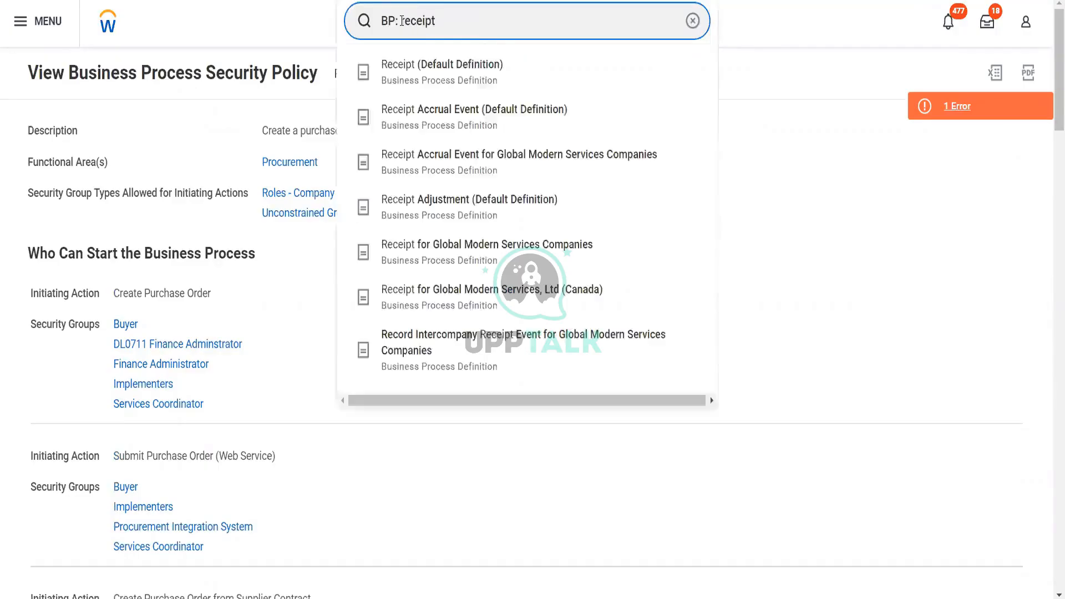
{"action": "key", "text": "Return"}
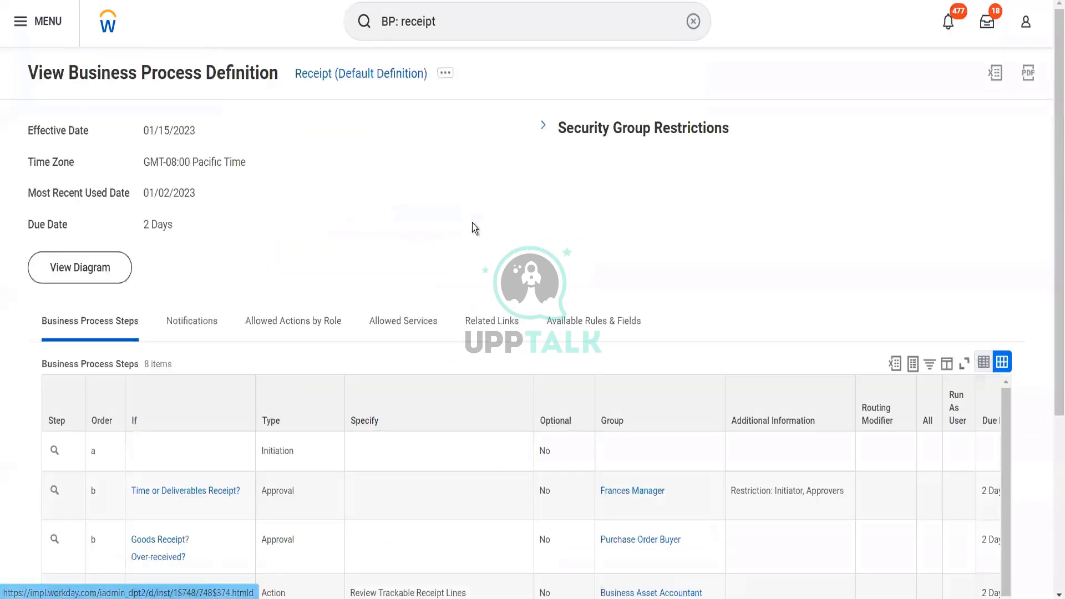
{"action": "scroll", "coordinate": [472, 228], "scroll_direction": "down", "scroll_amount": 3}
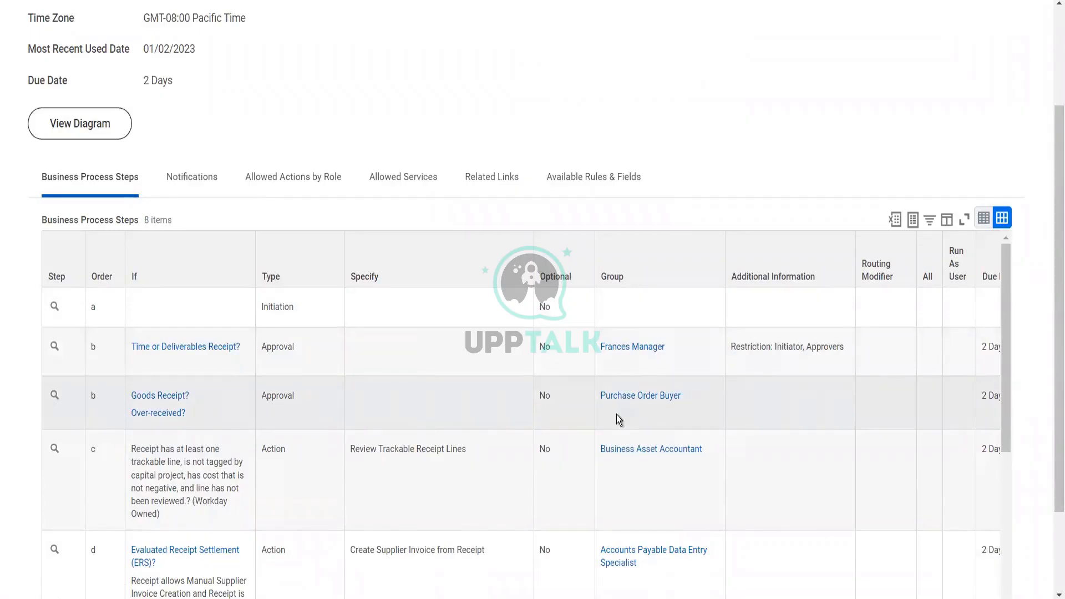
{"action": "scroll", "coordinate": [619, 419], "scroll_direction": "down", "scroll_amount": 2}
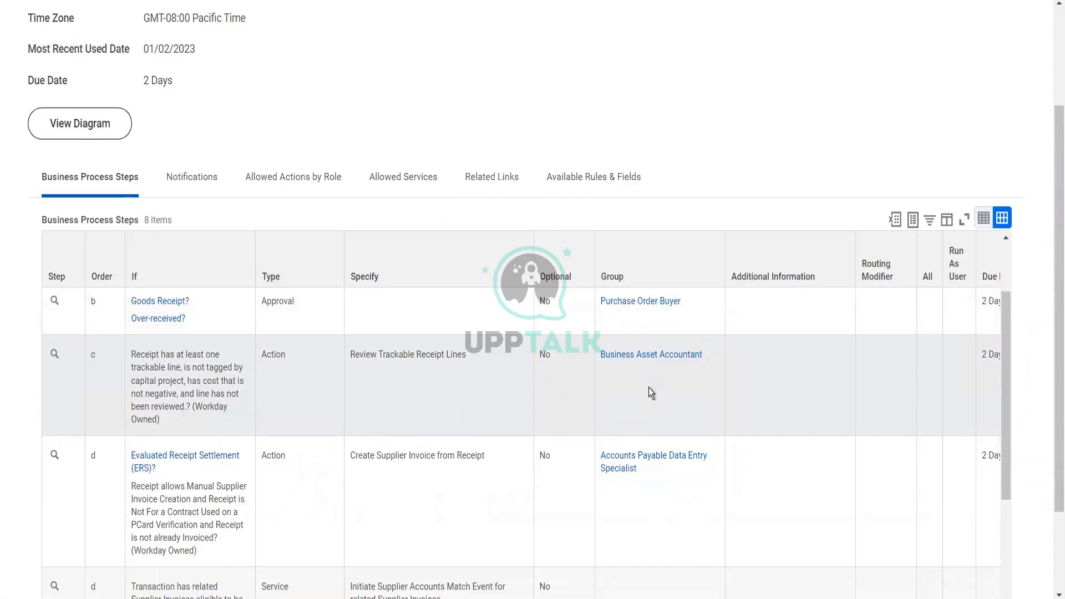
{"action": "scroll", "coordinate": [650, 388], "scroll_direction": "down", "scroll_amount": 5}
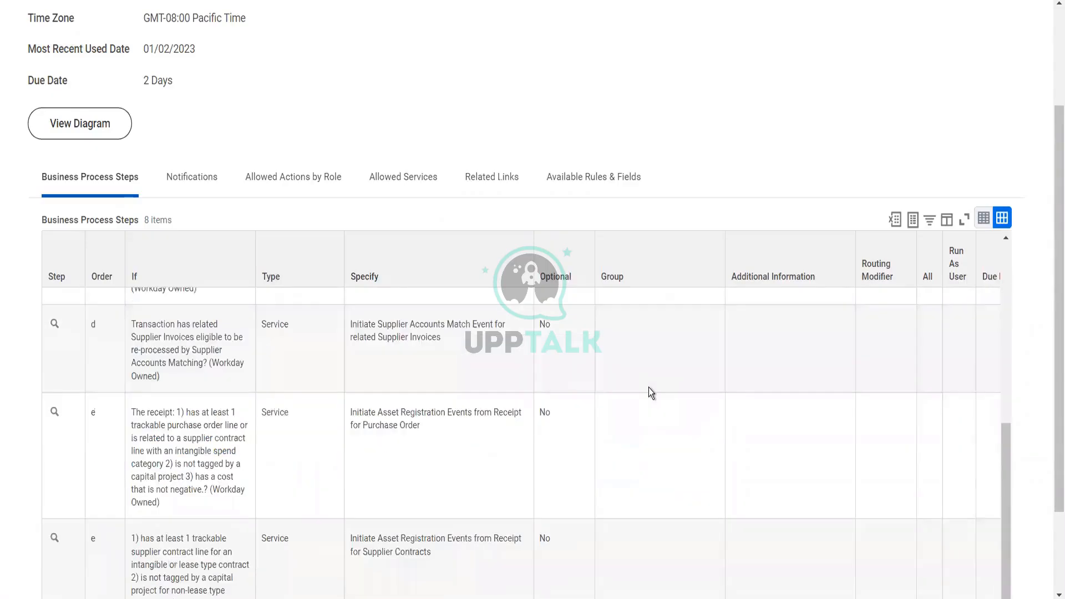
{"action": "scroll", "coordinate": [616, 328], "scroll_direction": "up", "scroll_amount": 5}
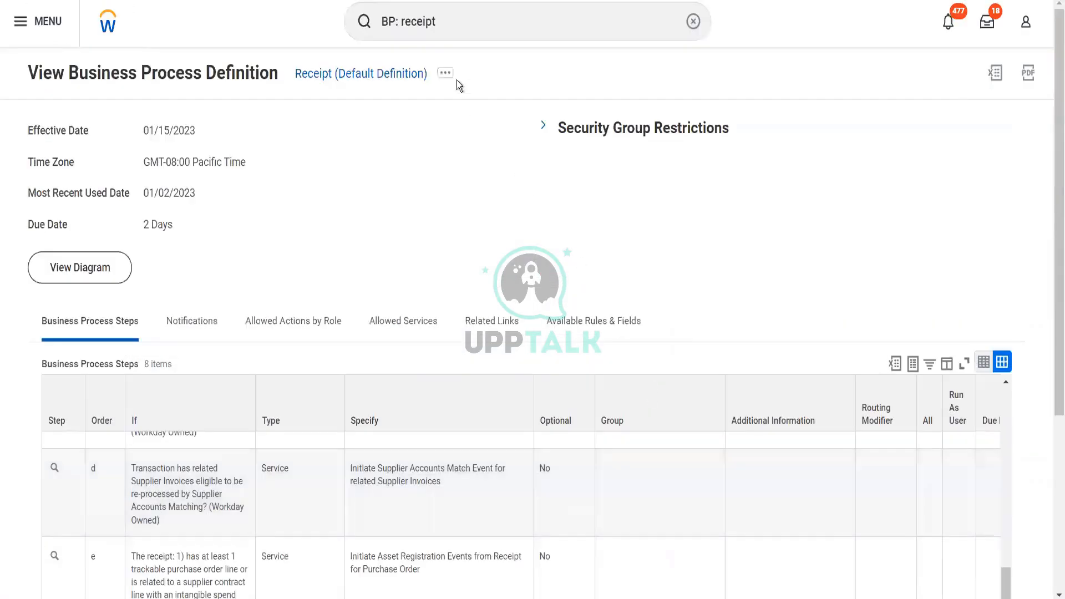
- Search for "BP: requisition" and open the default definition of the Requisition Event business process
{"action": "left_click", "coordinate": [447, 27]}
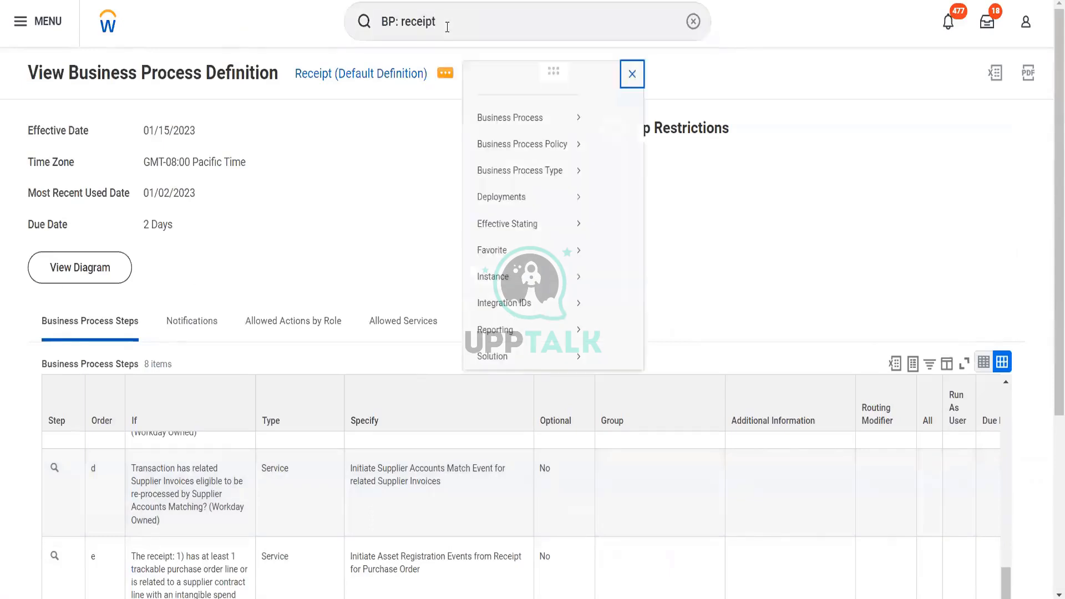
{"action": "left_click", "coordinate": [447, 27]}
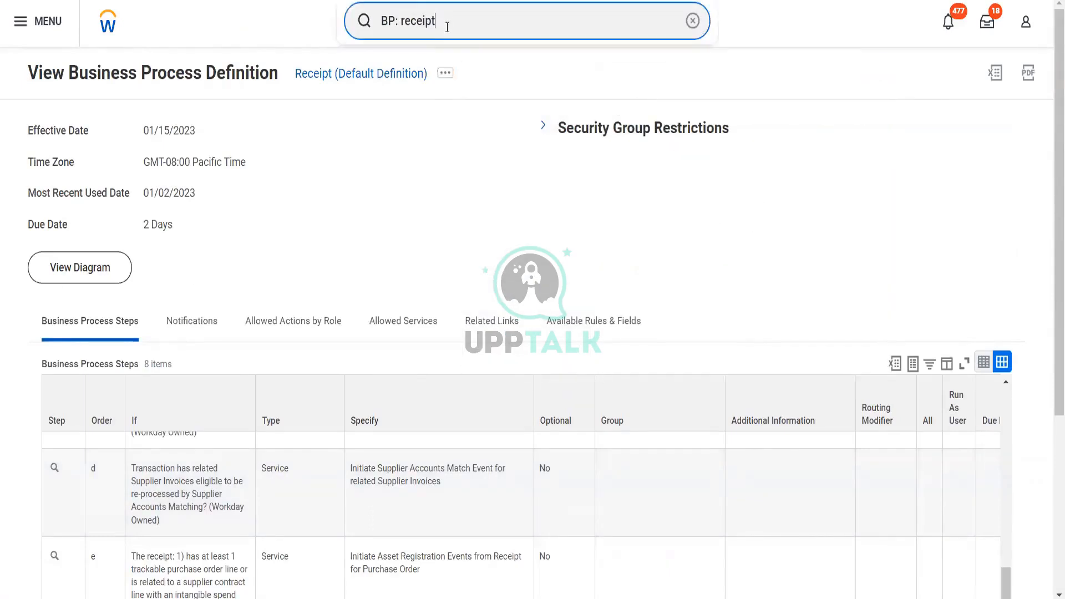
{"action": "left_click_drag", "start_coordinate": [447, 27], "coordinate": [414, 26]}
{"action": "type", "text": "quisi"}
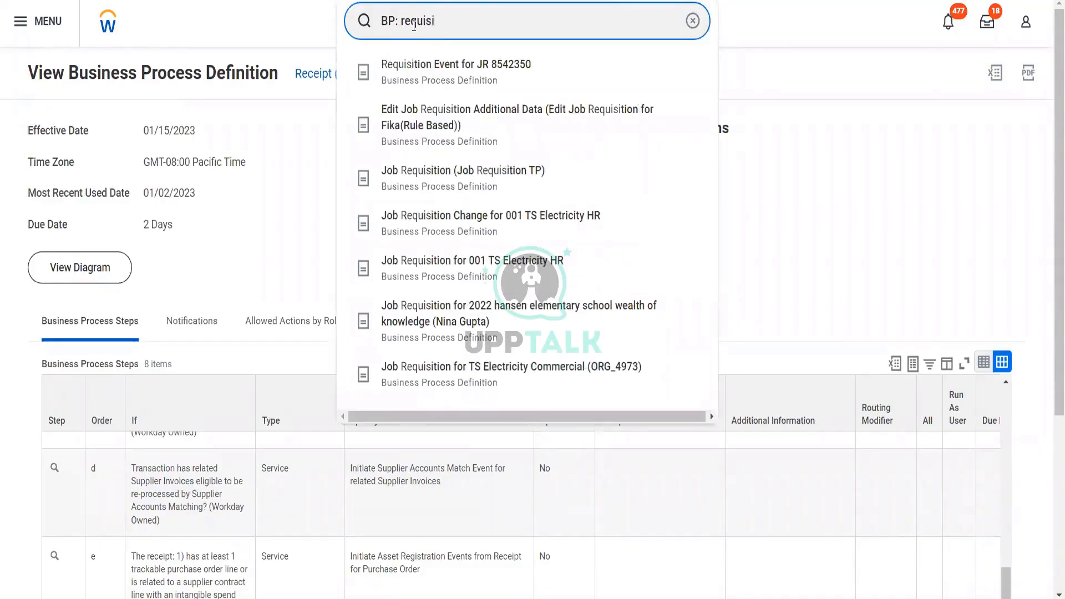
{"action": "type", "text": "tion"}
{"action": "key", "text": "Return"}
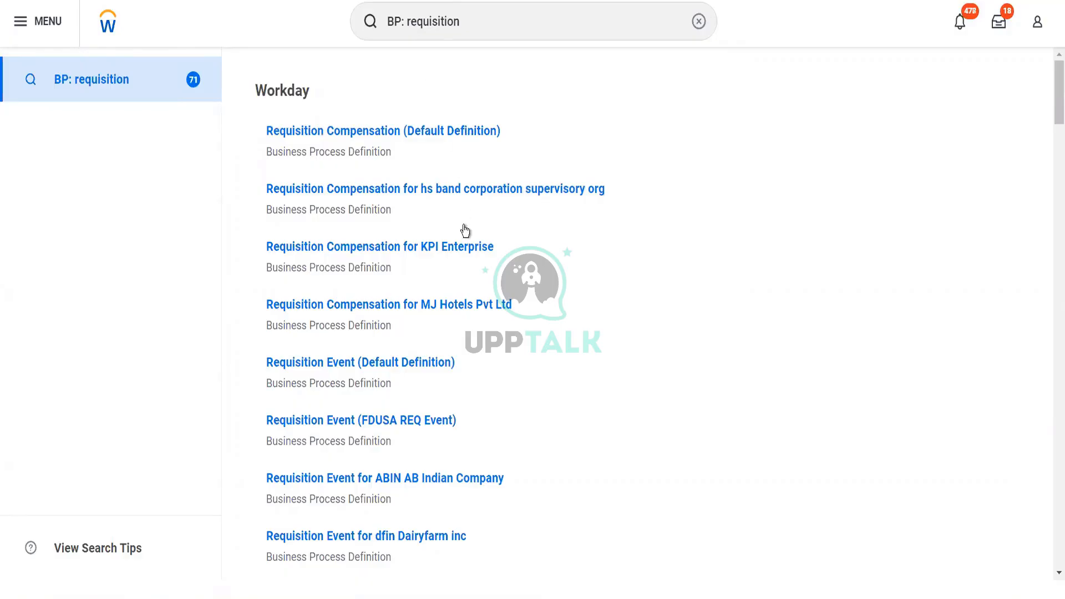
{"action": "left_click", "coordinate": [387, 363]}
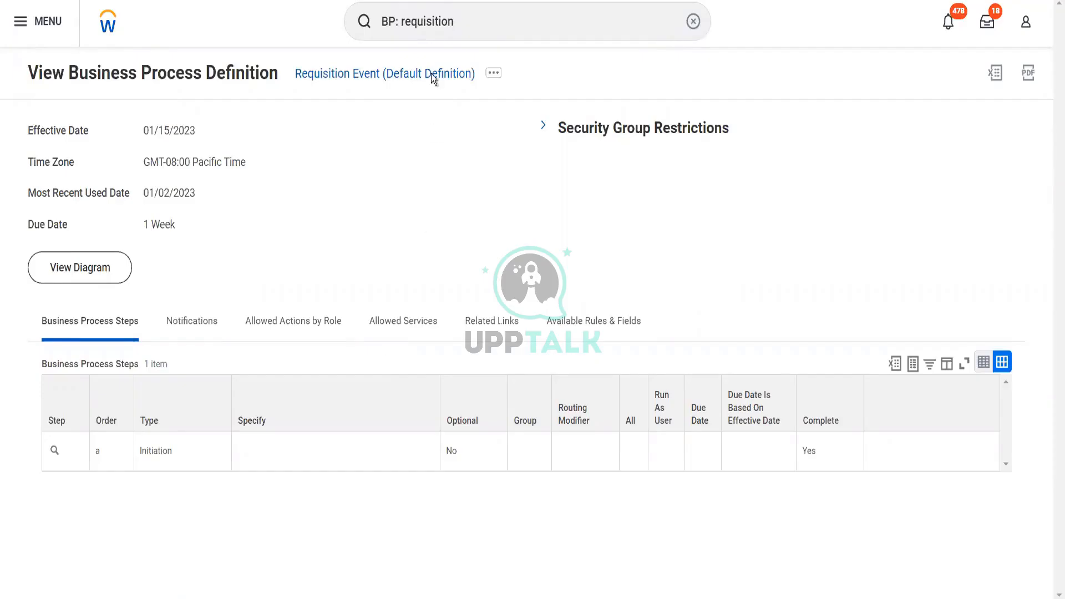
- Search for "BP: supplier contract" and open the default definition of the Supplier Contract Event business process
{"action": "left_click", "coordinate": [463, 23]}
{"action": "left_click_drag", "start_coordinate": [463, 22], "coordinate": [403, 23]}
{"action": "type", "text": "s"}
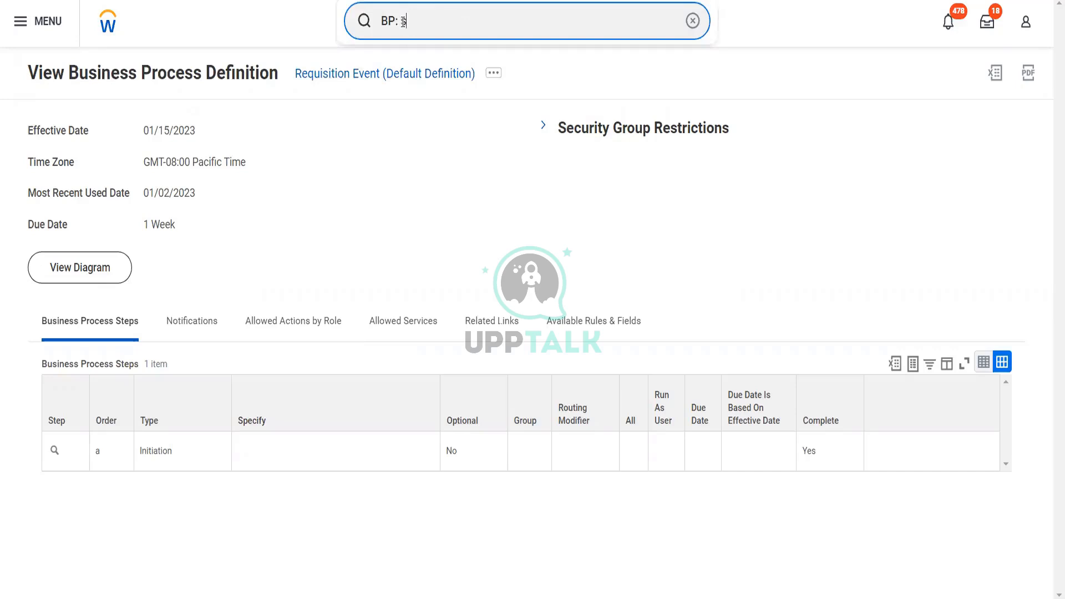
{"action": "type", "text": "upplier contract"}
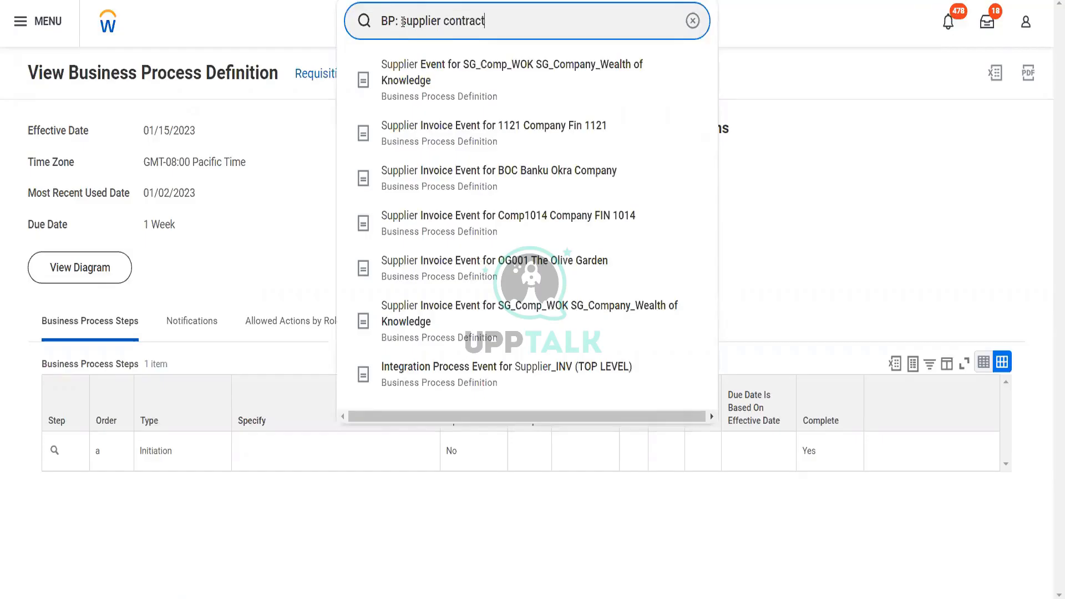
{"action": "key", "text": "Return"}
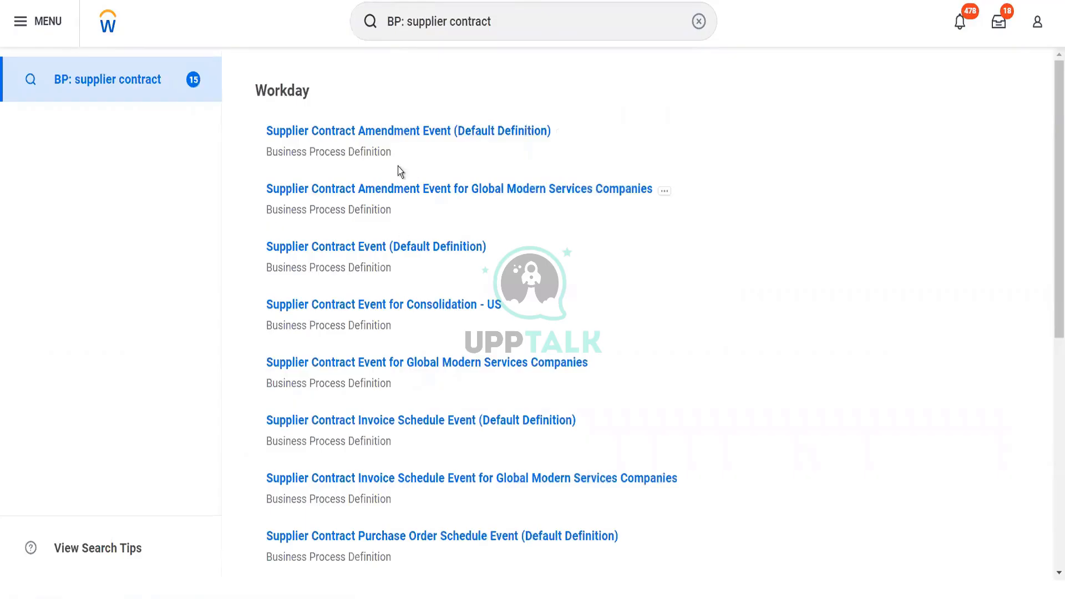
{"action": "left_click", "coordinate": [381, 250]}
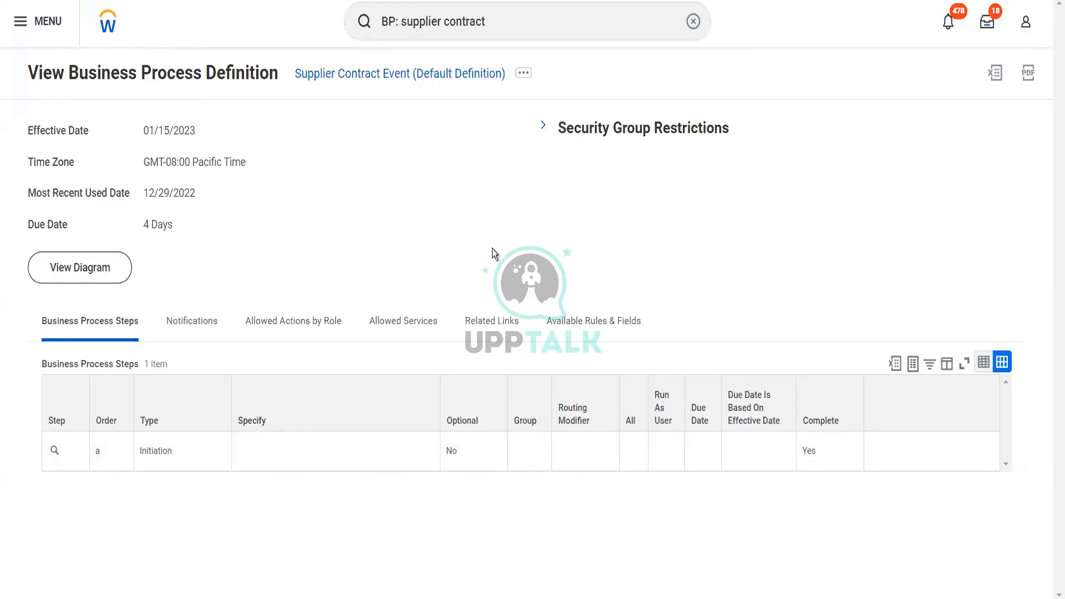
- View the Supplier Contract Event's business process security policy and review which security groups can start the process and perform its actions
{"action": "left_click", "coordinate": [523, 73]}
{"action": "mouse_move", "coordinate": [552, 145]}
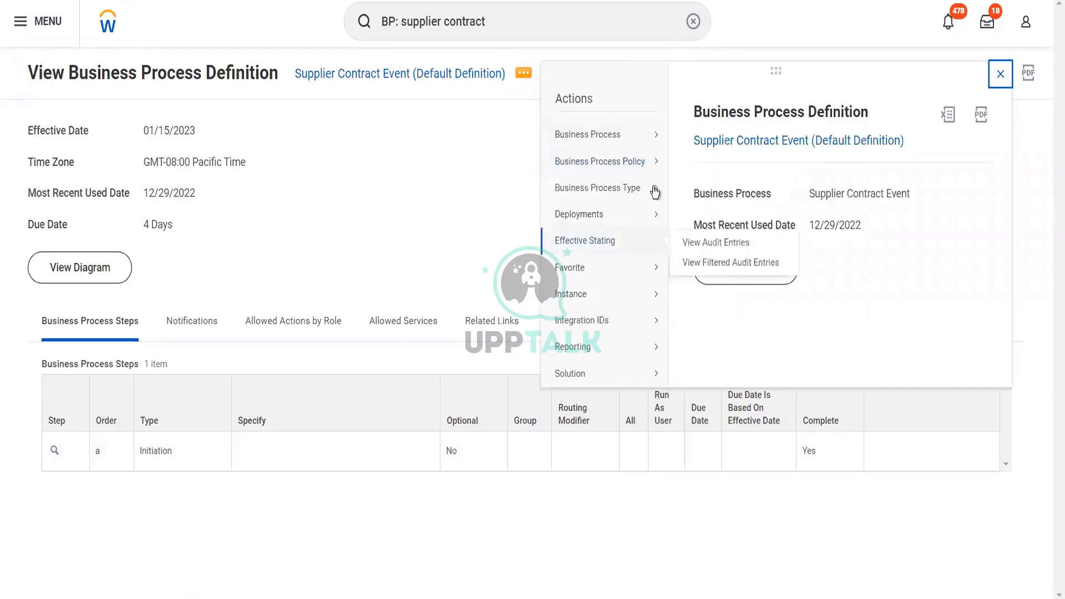
{"action": "left_click", "coordinate": [687, 167]}
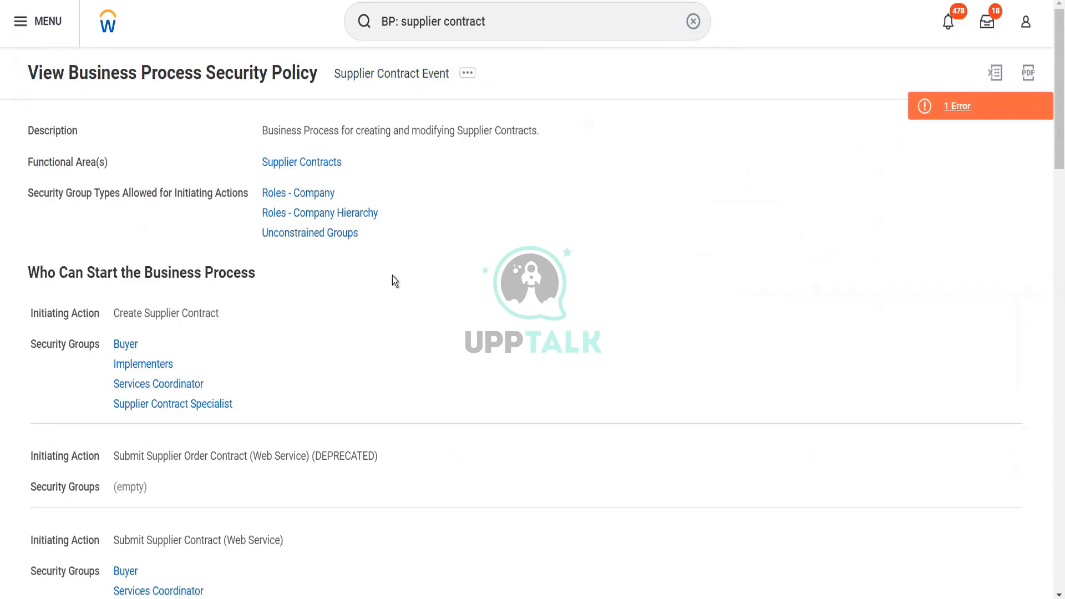
{"action": "scroll", "coordinate": [388, 278], "scroll_direction": "down", "scroll_amount": 2}
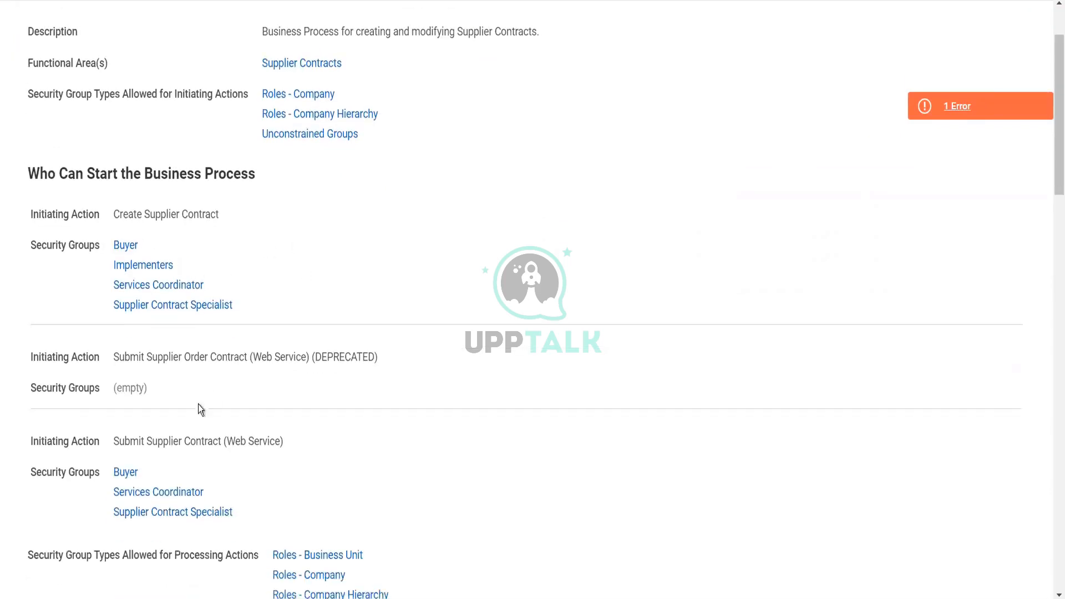
{"action": "scroll", "coordinate": [250, 421], "scroll_direction": "down", "scroll_amount": 4}
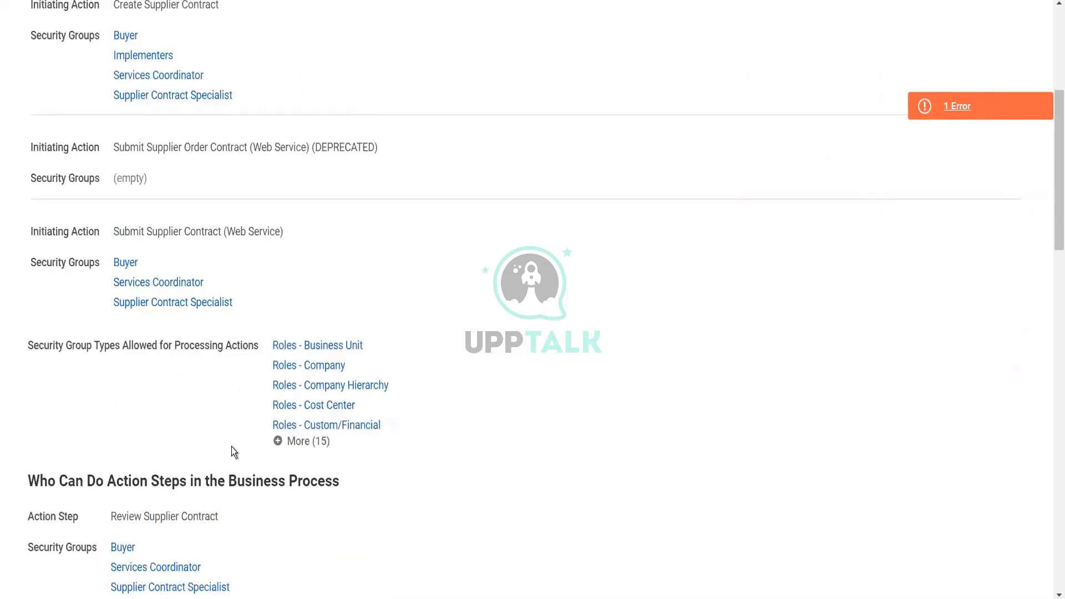
{"action": "scroll", "coordinate": [232, 447], "scroll_direction": "down", "scroll_amount": 3}
{"action": "scroll", "coordinate": [248, 459], "scroll_direction": "down", "scroll_amount": 4}
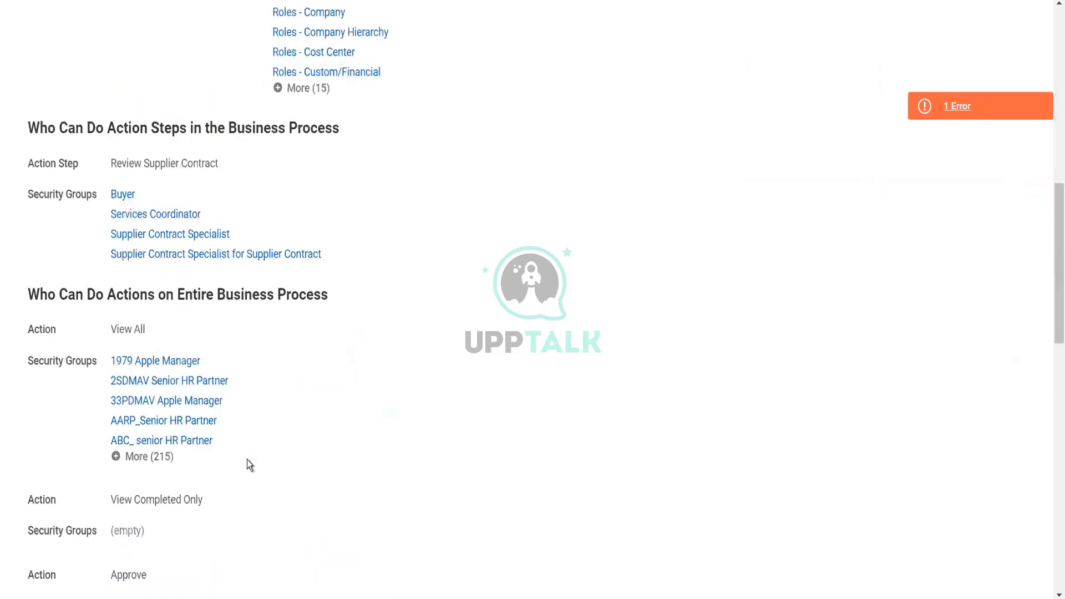
- Review the approval, reassignment and denial actions, policy restrictions and attachment settings in the Supplier Contract Event's security policy
{"action": "scroll", "coordinate": [247, 460], "scroll_direction": "down", "scroll_amount": 7}
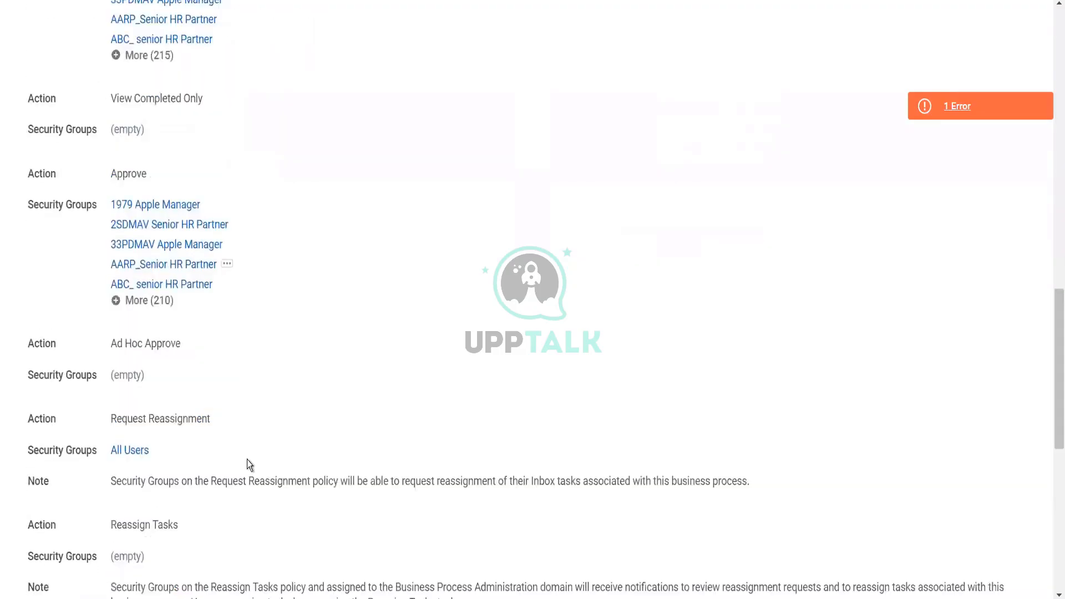
{"action": "scroll", "coordinate": [247, 460], "scroll_direction": "down", "scroll_amount": 10}
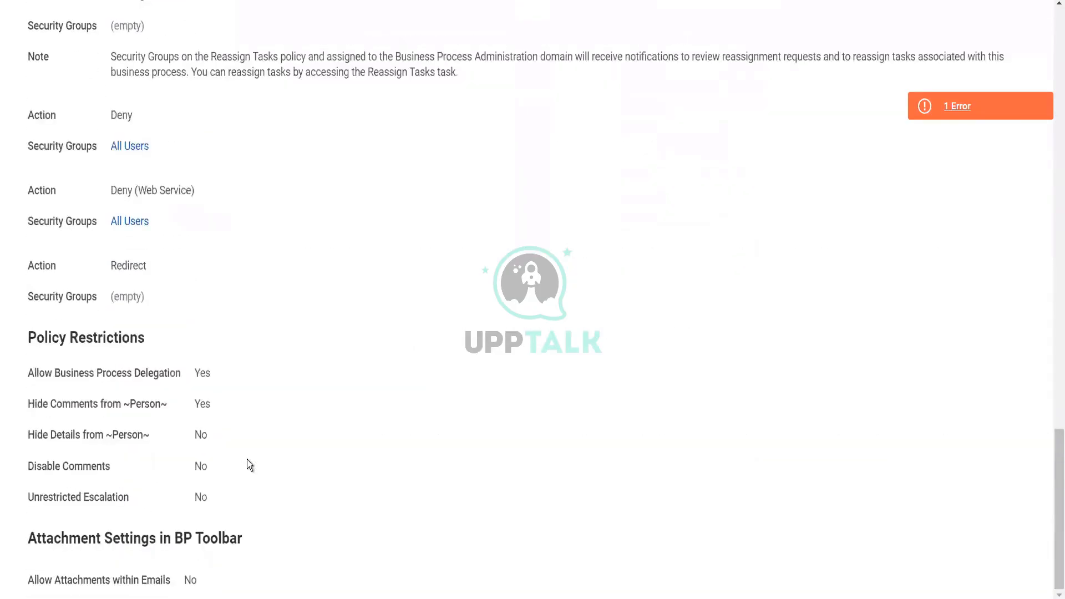
{"action": "scroll", "coordinate": [667, 370], "scroll_direction": "up", "scroll_amount": 20}
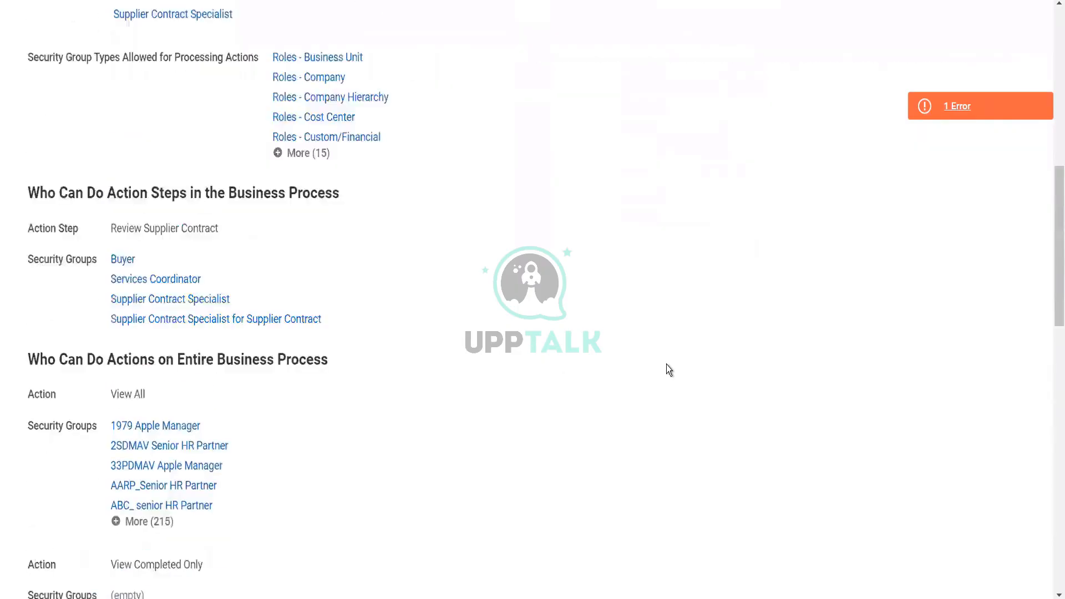
- Open the notifications, then search for "find supp invoice" and open the Find Supplier Invoices report
{"action": "left_click", "coordinate": [948, 22]}
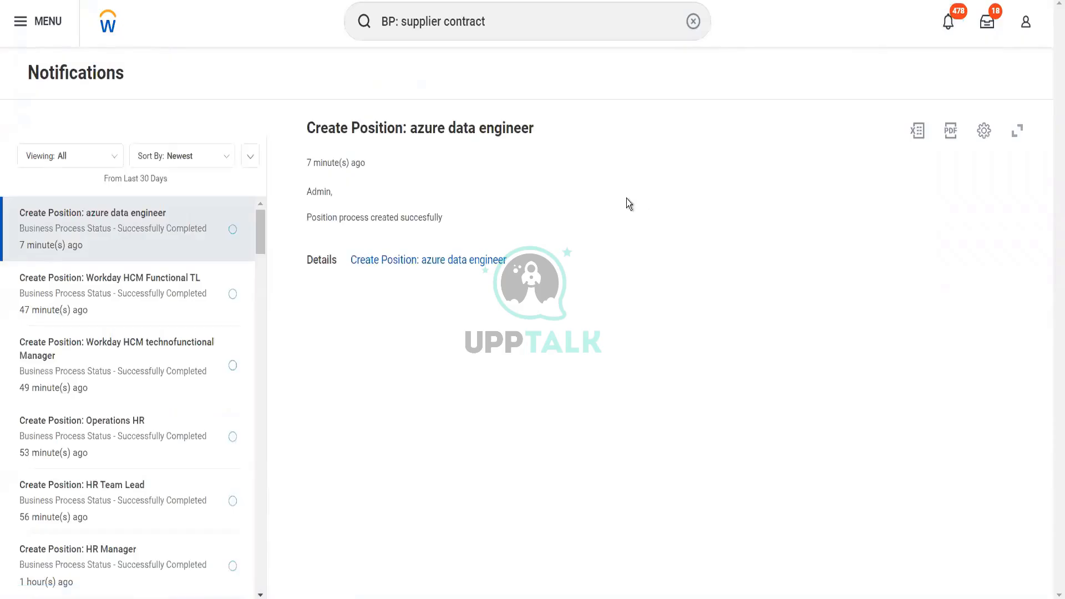
{"action": "left_click", "coordinate": [487, 22]}
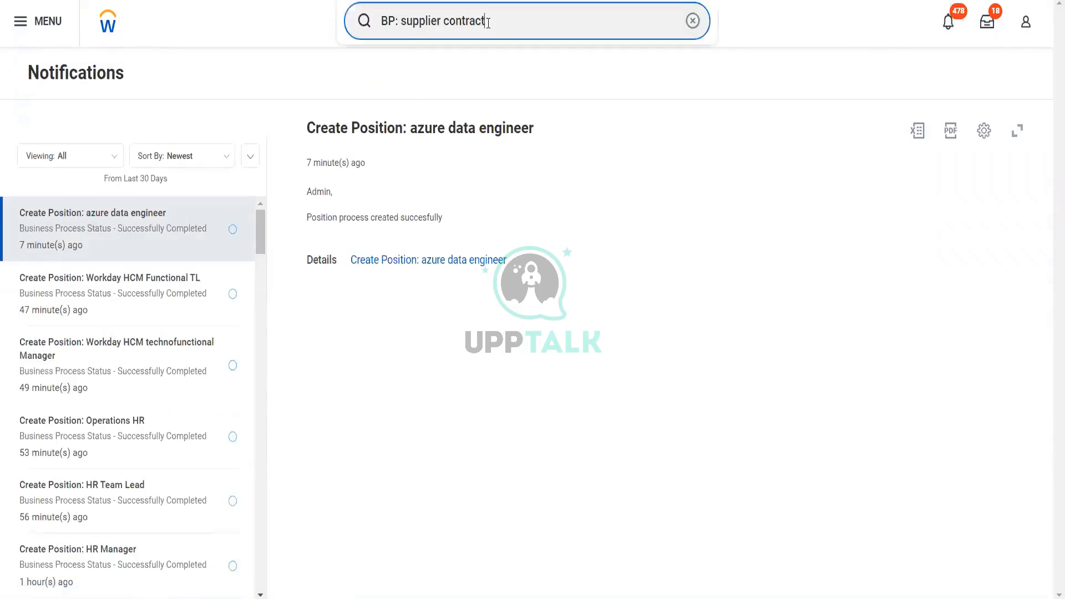
{"action": "left_click_drag", "start_coordinate": [487, 22], "coordinate": [380, 35]}
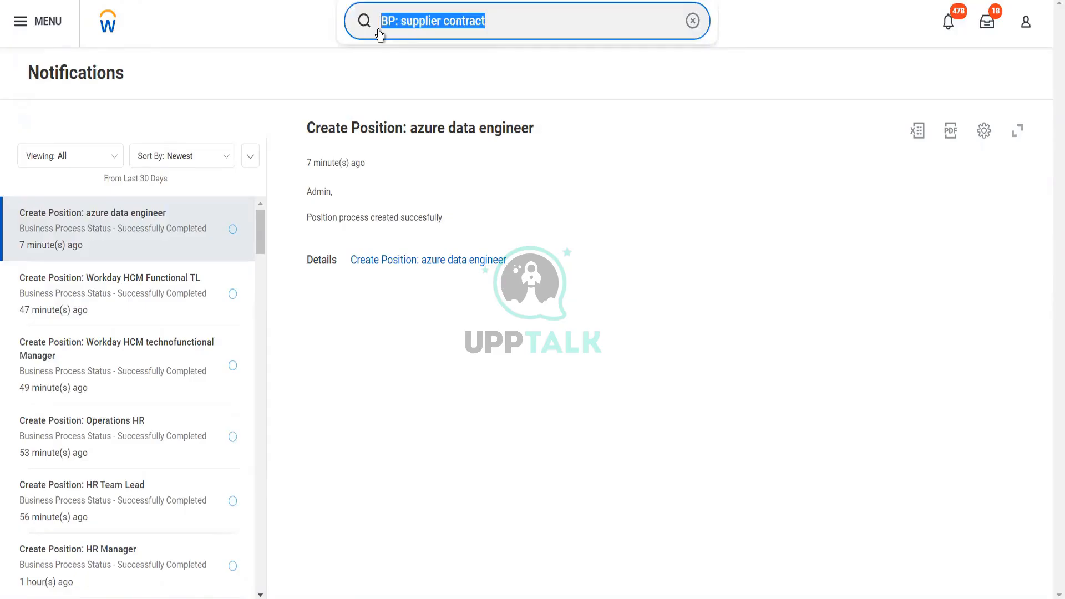
{"action": "type", "text": "find supp "}
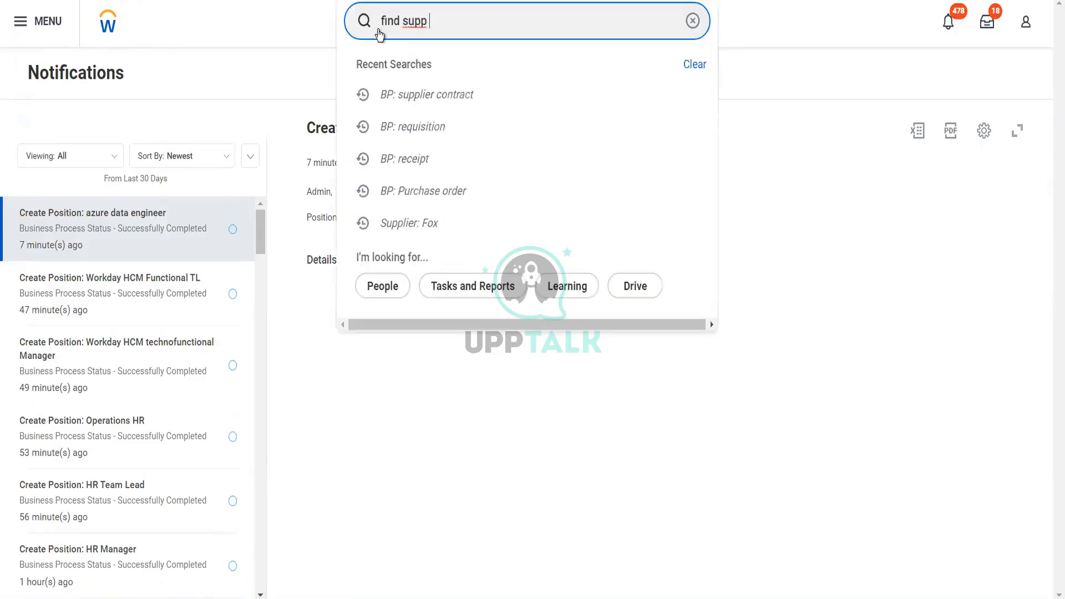
{"action": "type", "text": "invoice"}
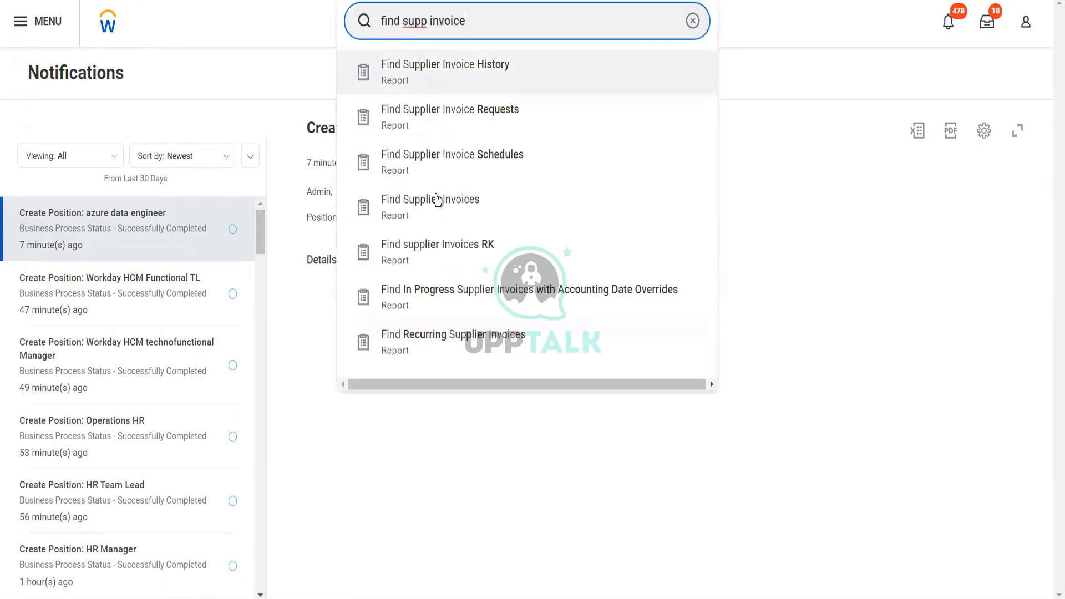
{"action": "left_click", "coordinate": [438, 211]}
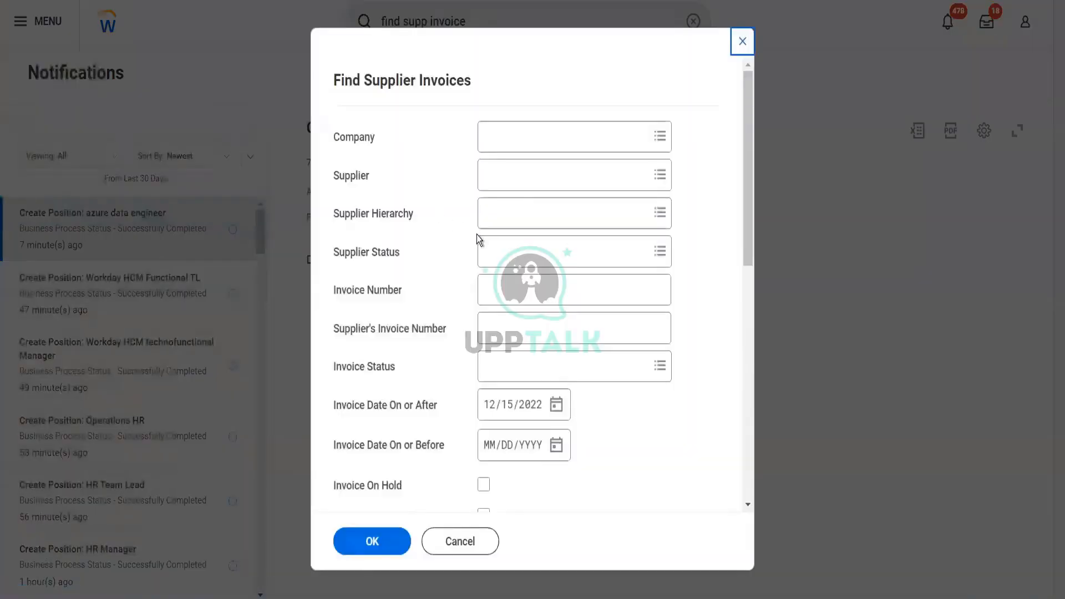
- Run the Find Supplier Invoices report for company BGC Blinkit Grocery Delivery with invoice dates on or after 12/13/2022
{"action": "left_click", "coordinate": [520, 138]}
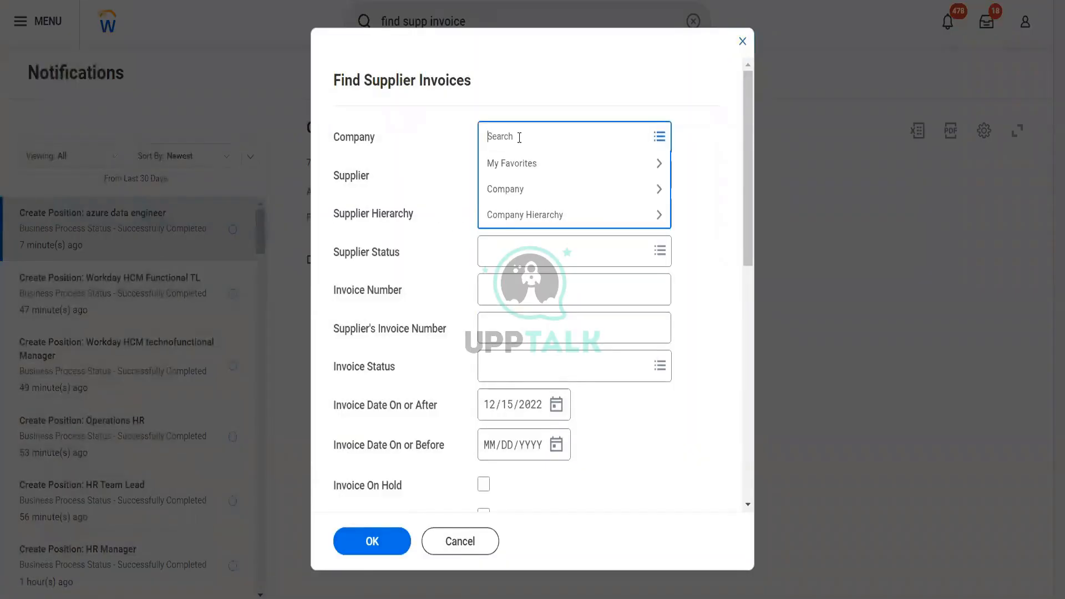
{"action": "type", "text": "bgc"}
{"action": "key", "text": "Return"}
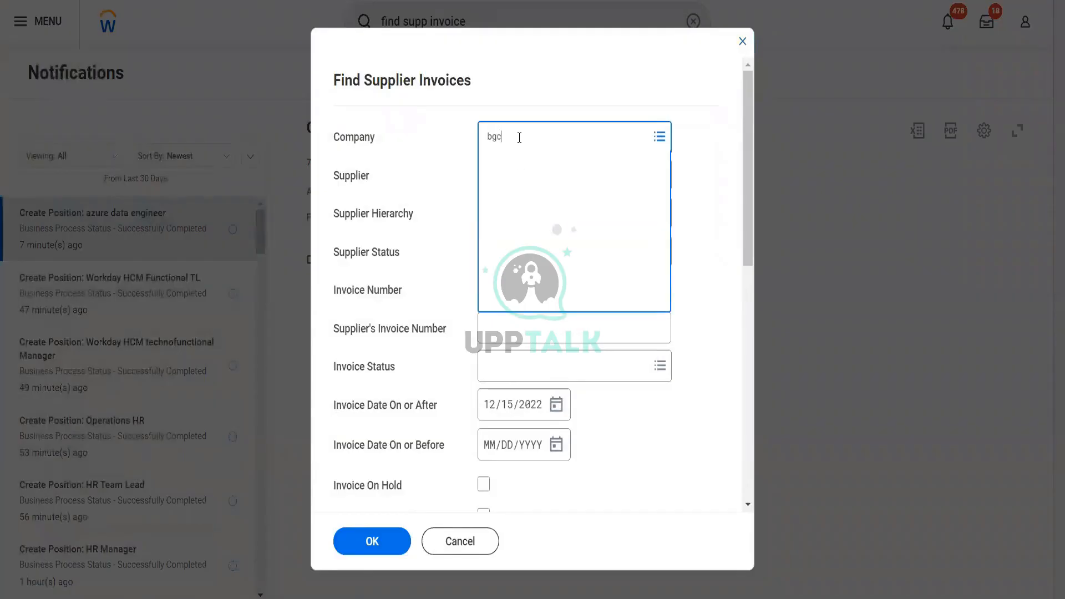
{"action": "left_click", "coordinate": [556, 196]}
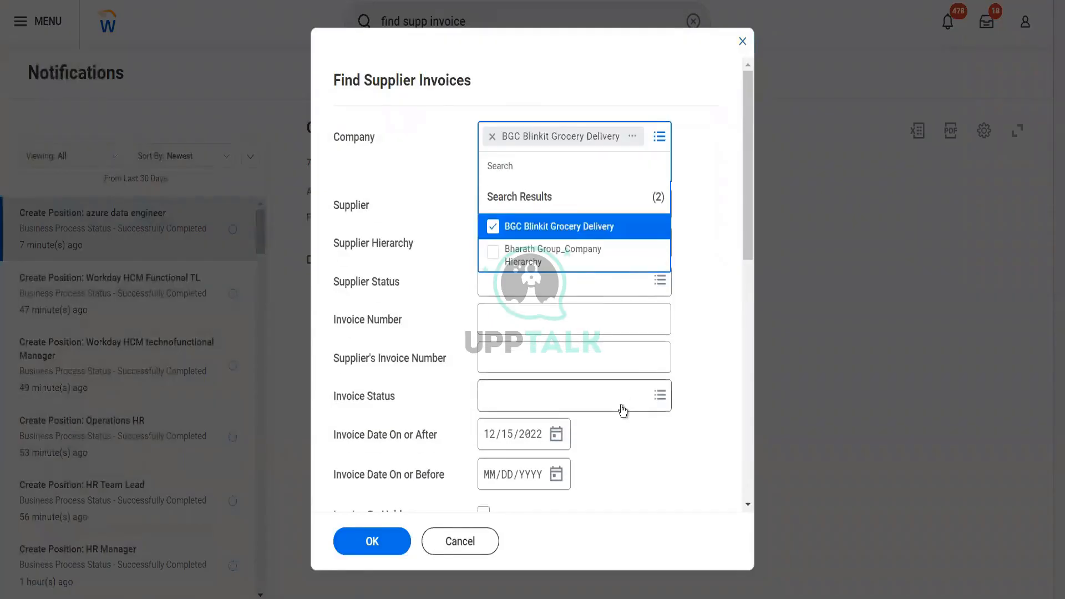
{"action": "left_click", "coordinate": [623, 406]}
{"action": "left_click", "coordinate": [556, 405]}
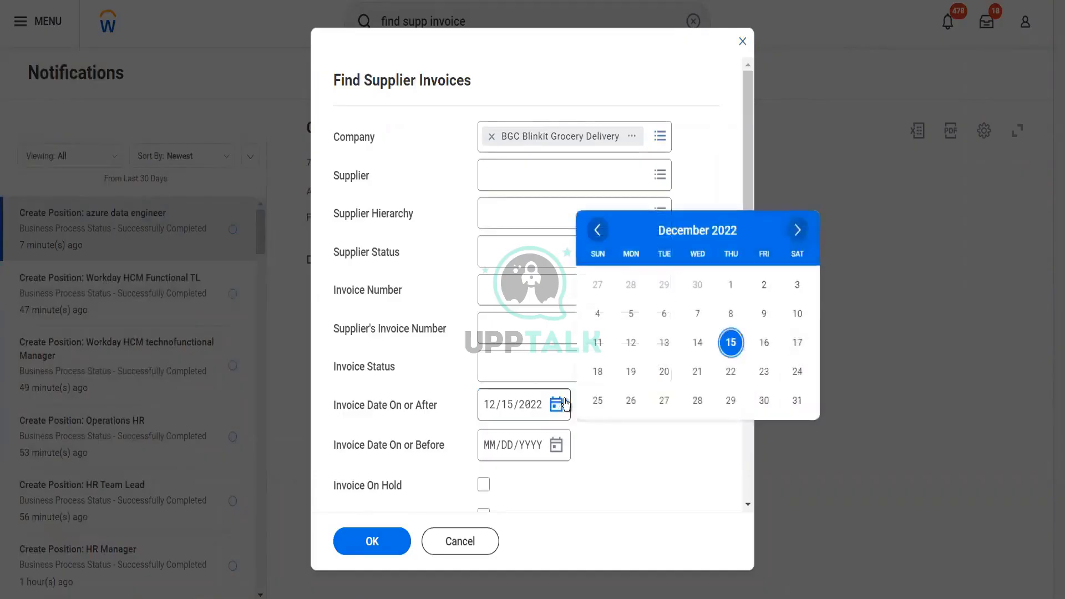
{"action": "left_click", "coordinate": [663, 344]}
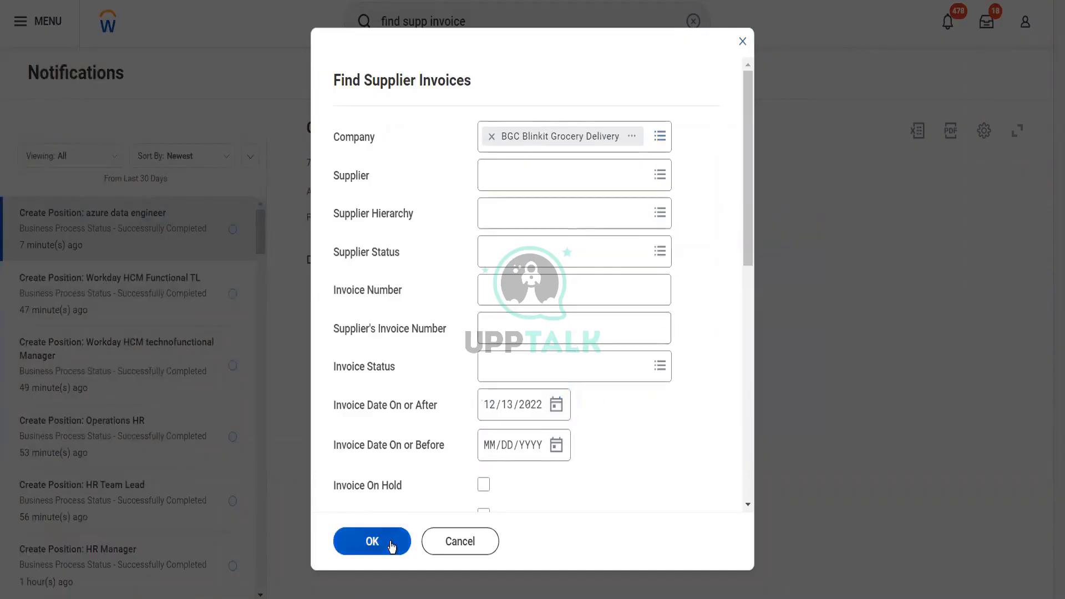
{"action": "left_click", "coordinate": [391, 541]}
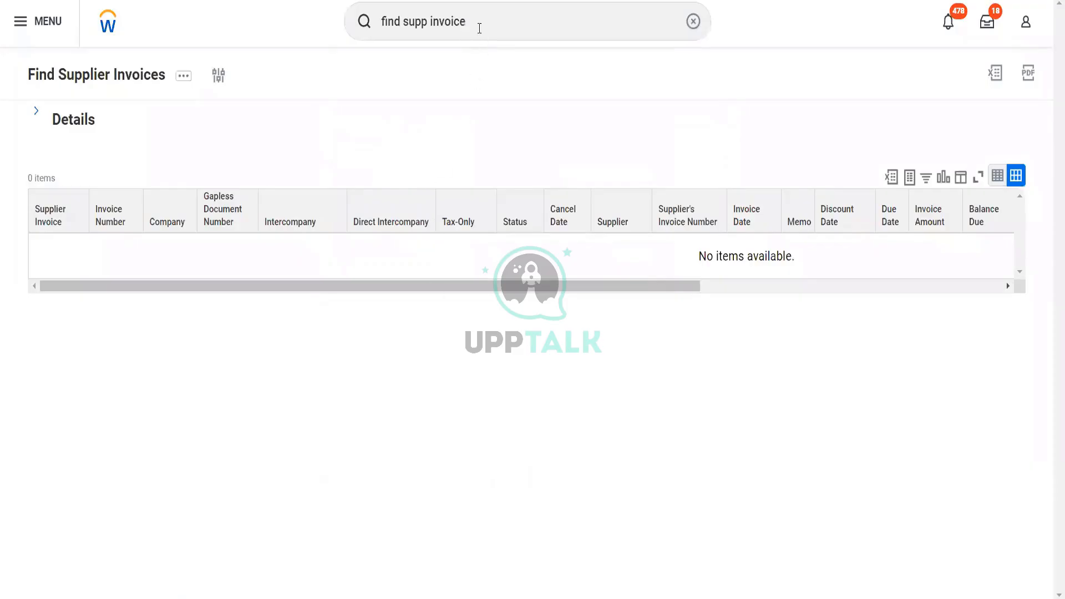
- Search for "BP: supp invoice" and view the business process security policy of the Supplier Invoice Event default definition
{"action": "left_click_drag", "start_coordinate": [479, 29], "coordinate": [370, 12]}
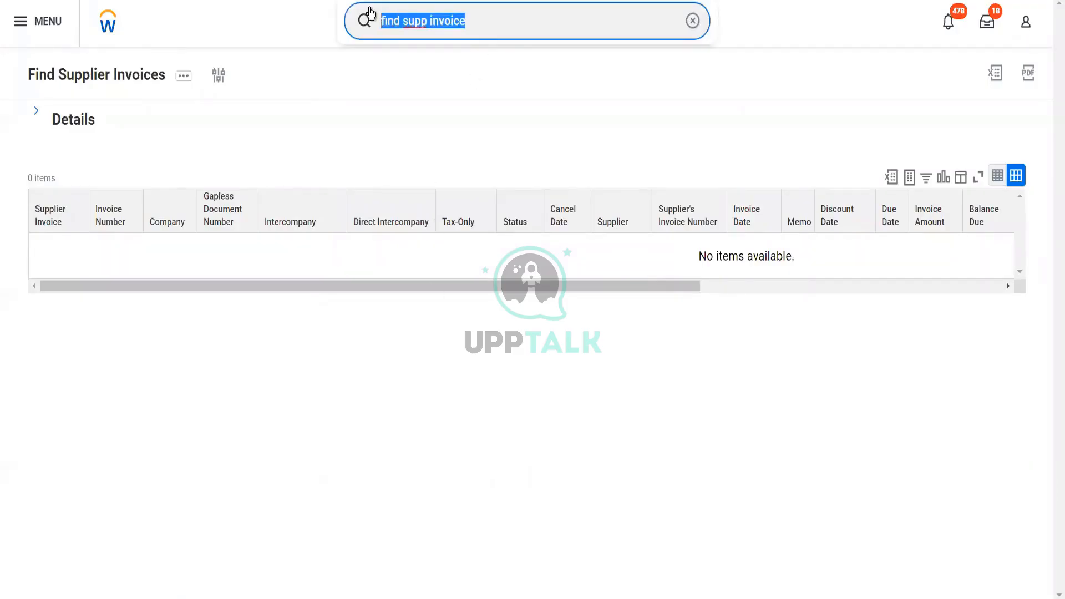
{"action": "type", "text": "BP"}
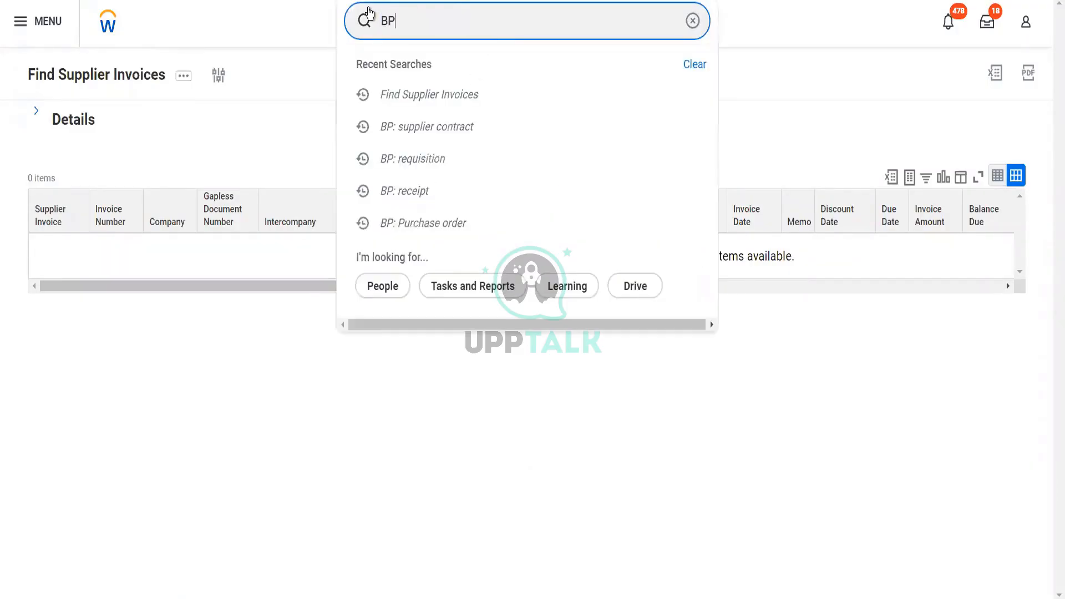
{"action": "type", "text": ": supp "}
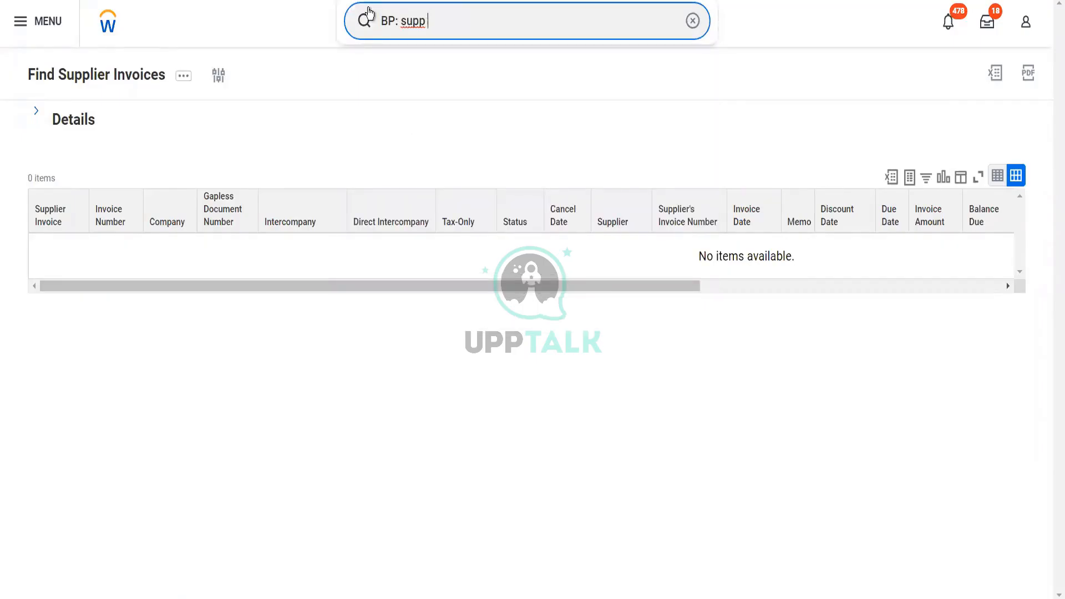
{"action": "type", "text": "invoice"}
{"action": "key", "text": "Return"}
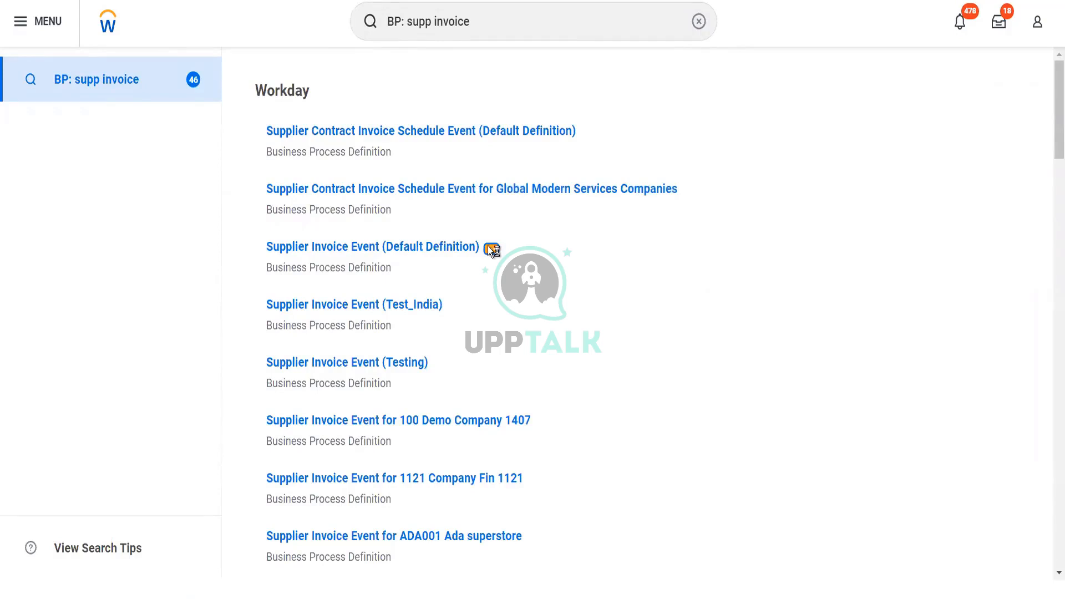
{"action": "left_click", "coordinate": [492, 250]}
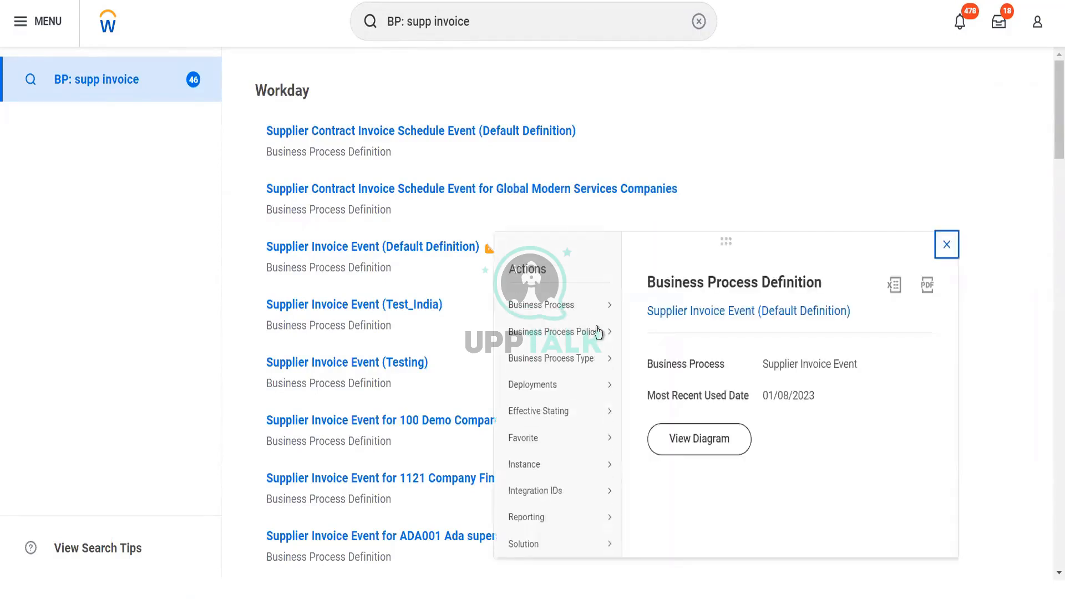
{"action": "left_click", "coordinate": [641, 333]}
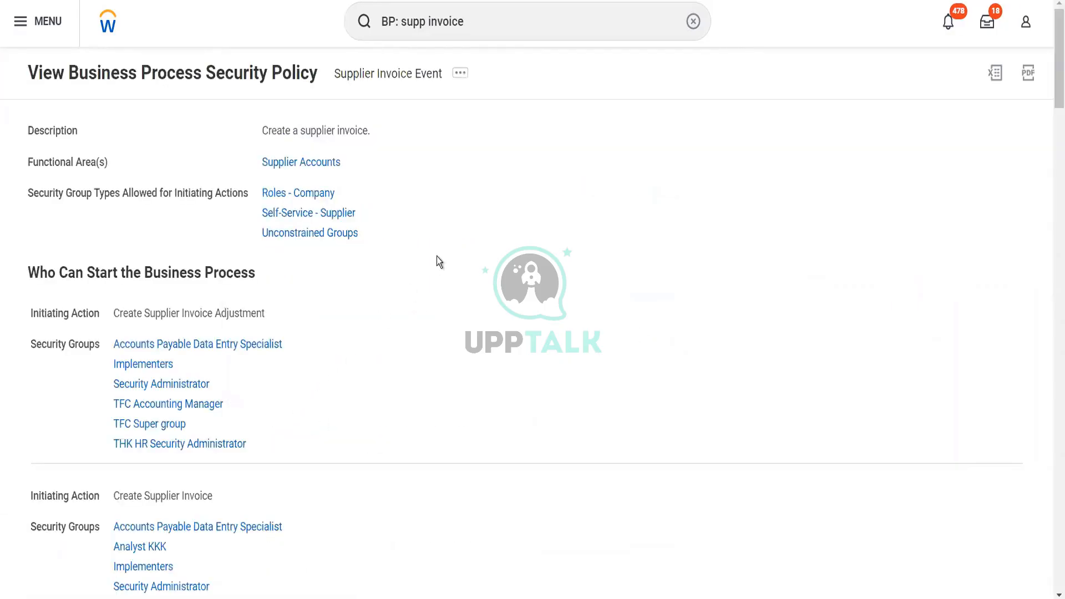
- Search for "BGC" and open the company BGC Blinkit Grocery Delivery
{"action": "left_click", "coordinate": [480, 22]}
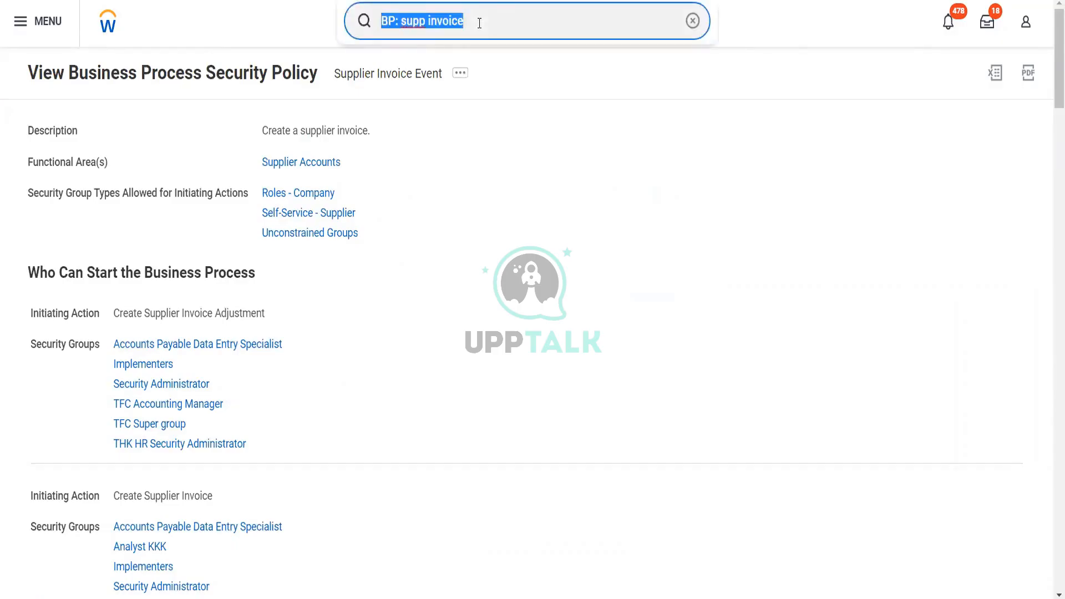
{"action": "type", "text": "BGC:"}
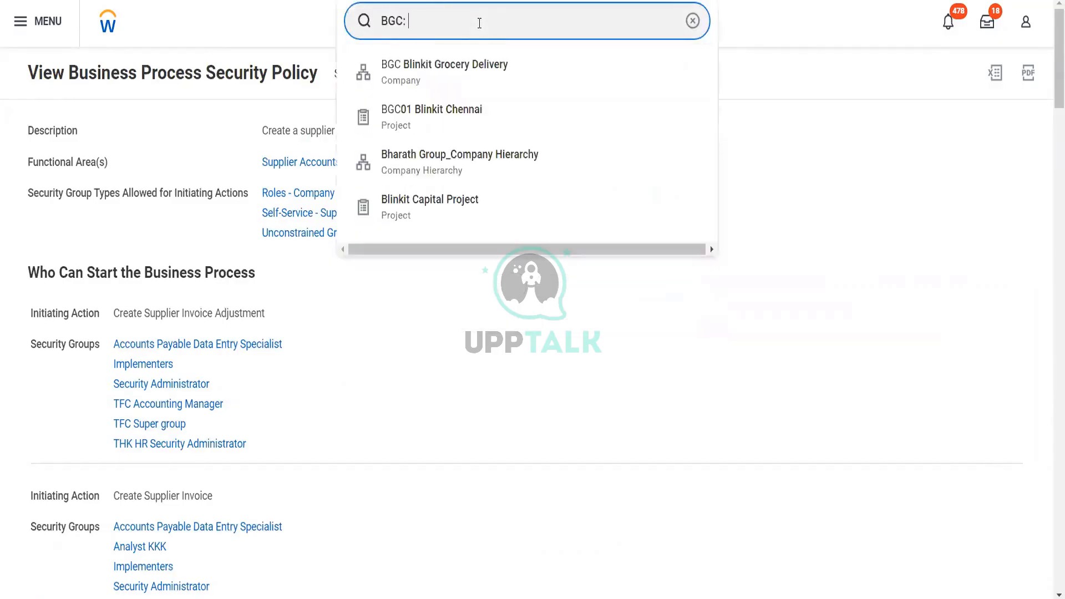
{"action": "key", "text": "Return"}
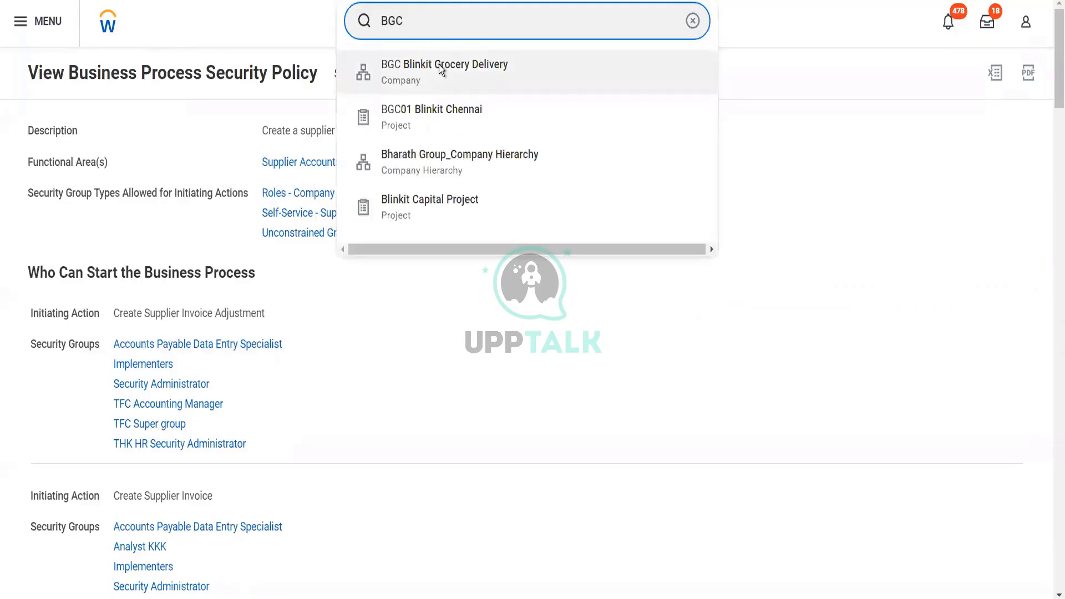
{"action": "left_click", "coordinate": [438, 65]}
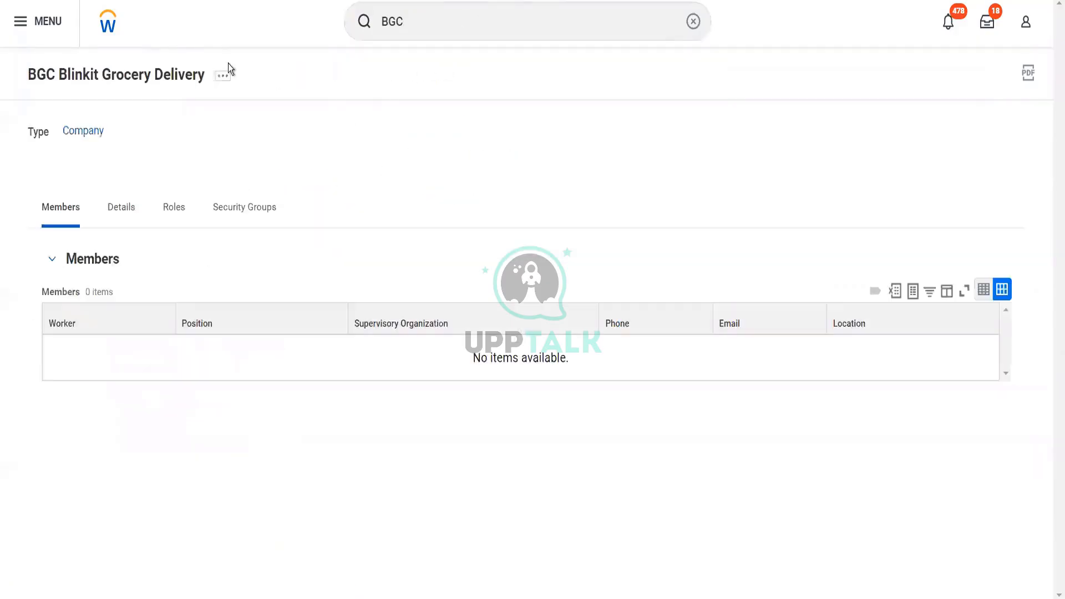
- Start assigning roles for BGC Blinkit Grocery Delivery with effective date 01/15/2023
{"action": "left_click", "coordinate": [222, 76]}
{"action": "mouse_move", "coordinate": [310, 148]}
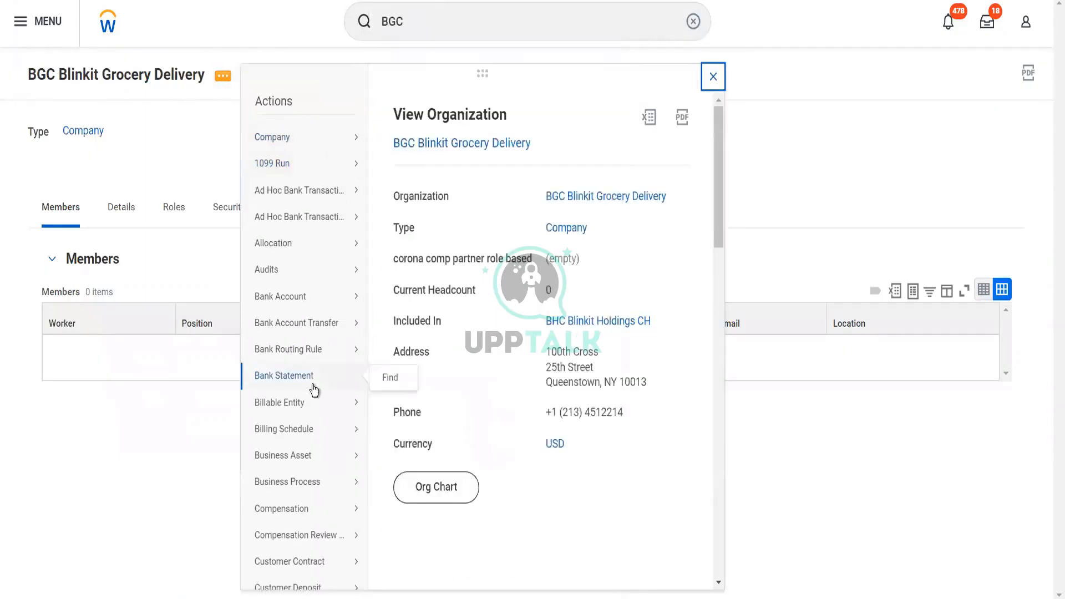
{"action": "scroll", "coordinate": [316, 389], "scroll_direction": "down", "scroll_amount": 10}
{"action": "scroll", "coordinate": [332, 540], "scroll_direction": "down", "scroll_amount": 5}
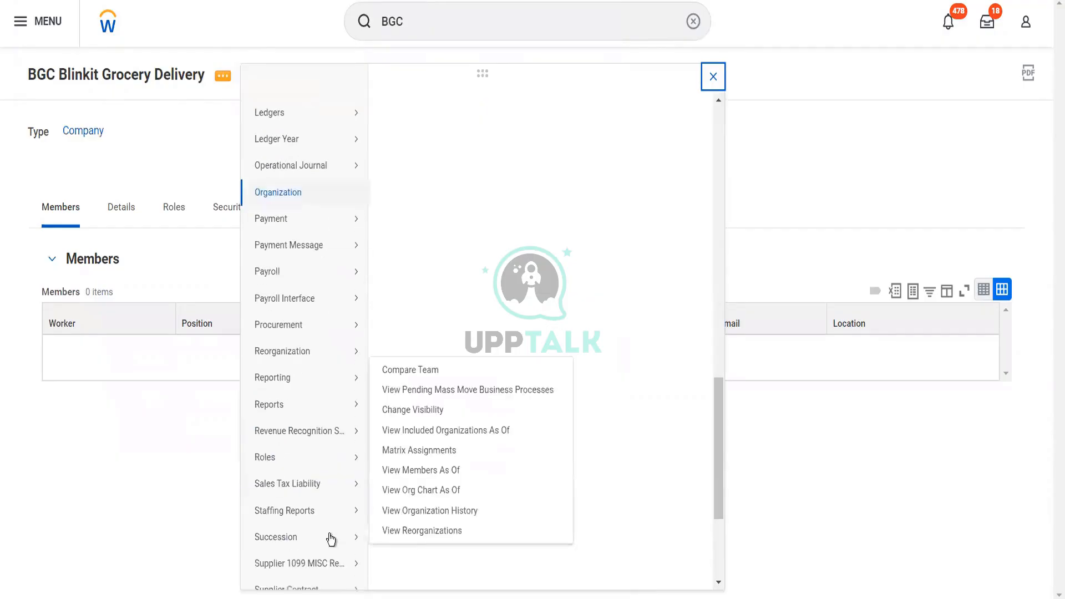
{"action": "mouse_move", "coordinate": [373, 462]}
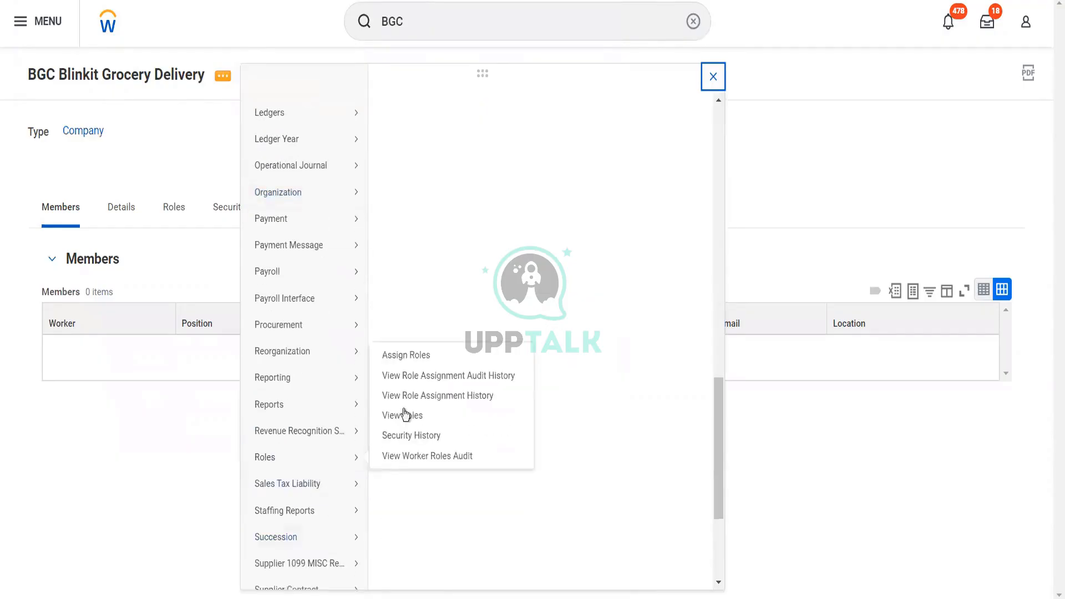
{"action": "left_click", "coordinate": [395, 358]}
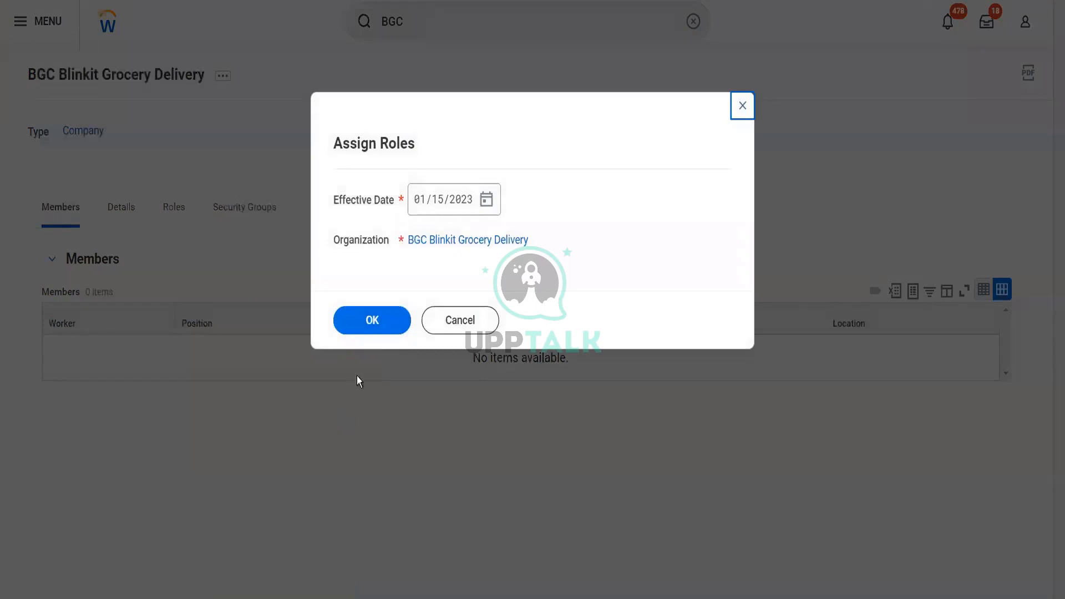
{"action": "left_click", "coordinate": [370, 324]}
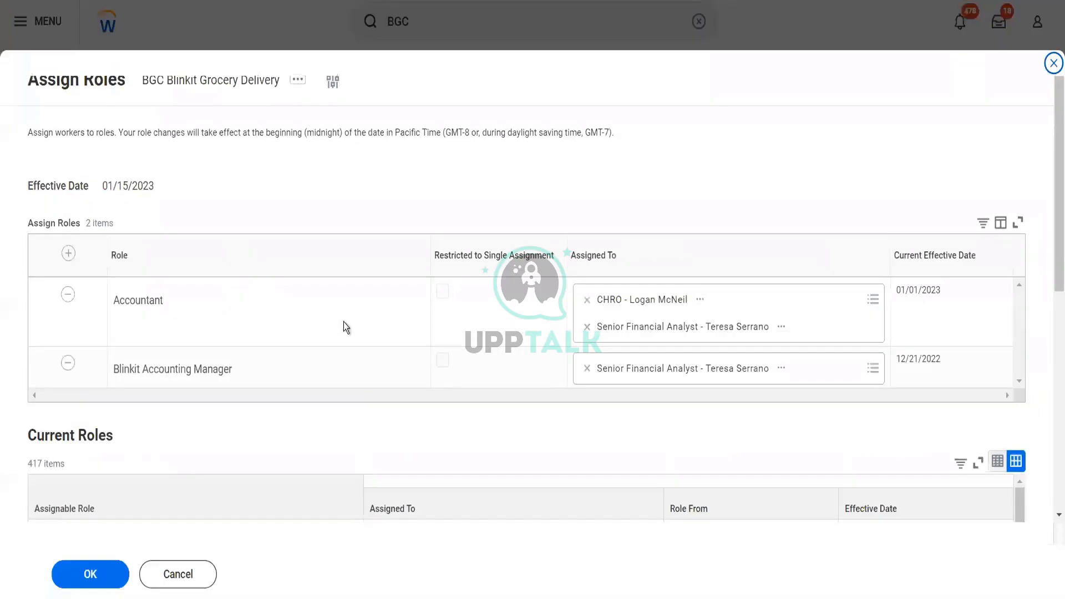
- Add a new role row for Accounts Payable Data Entry Specialist to the BGC Blinkit Grocery Delivery role assignments
{"action": "left_click", "coordinate": [68, 252]}
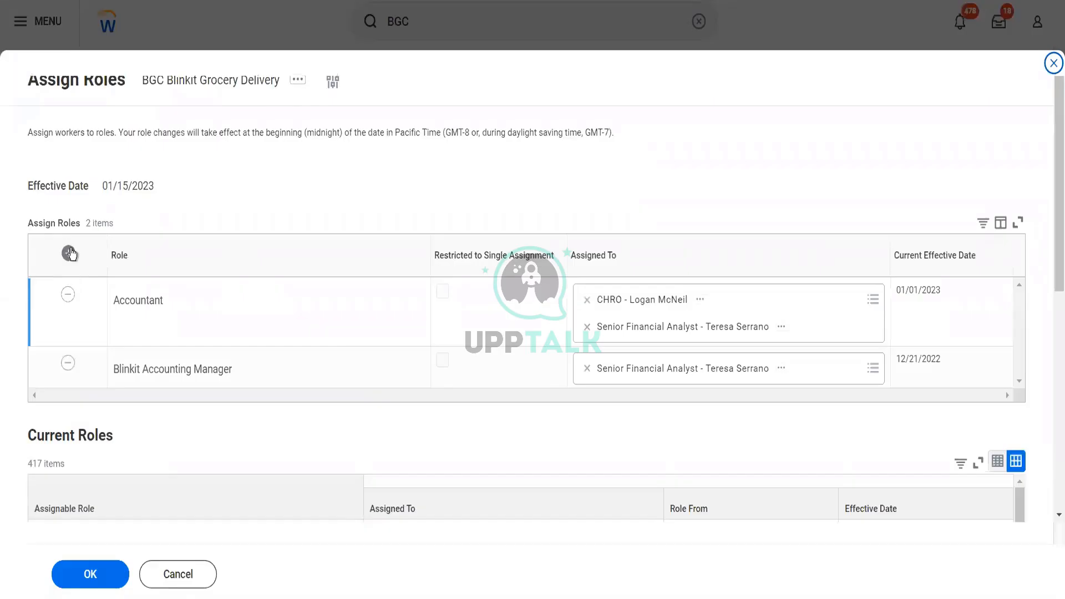
{"action": "left_click", "coordinate": [225, 302]}
{"action": "type", "text": "sc"}
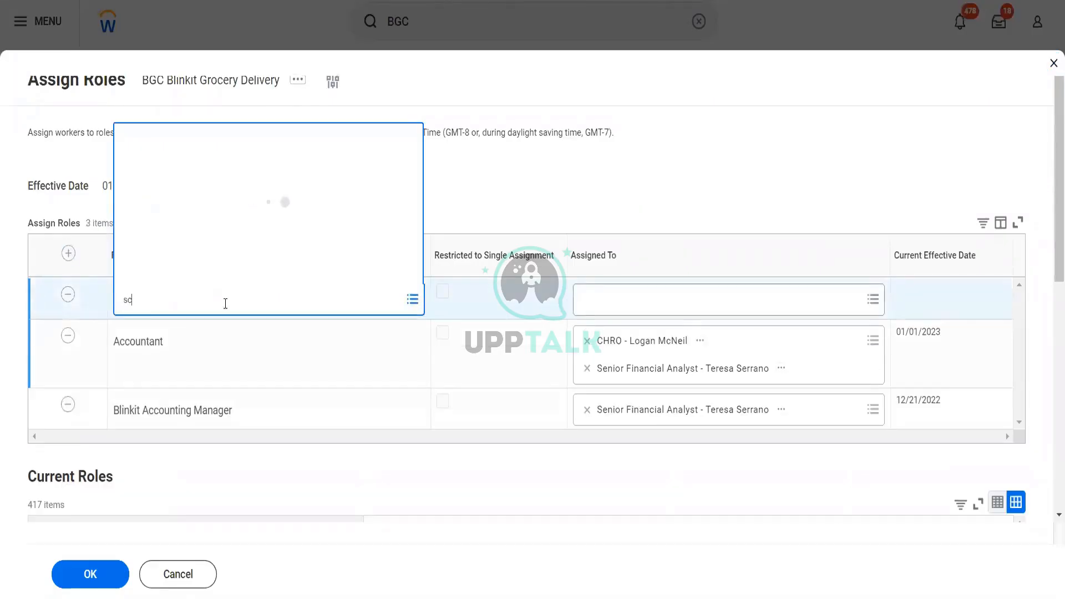
{"action": "key", "text": "BackSpace"}
{"action": "key", "text": "BackSpace"}
{"action": "type", "text": "ac"}
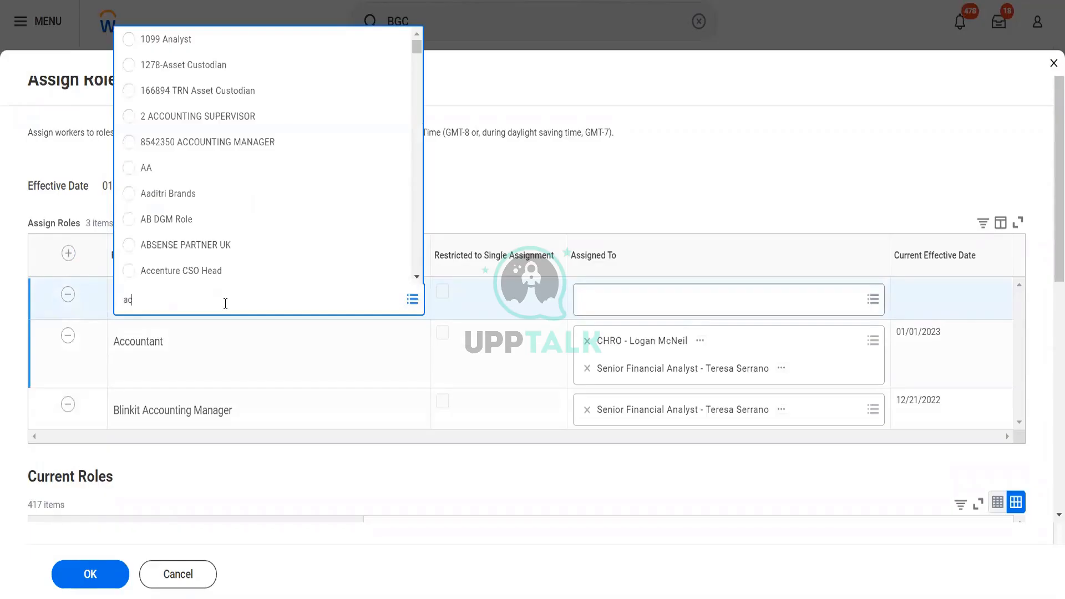
{"action": "type", "text": "c pay data"}
{"action": "key", "text": "Return"}
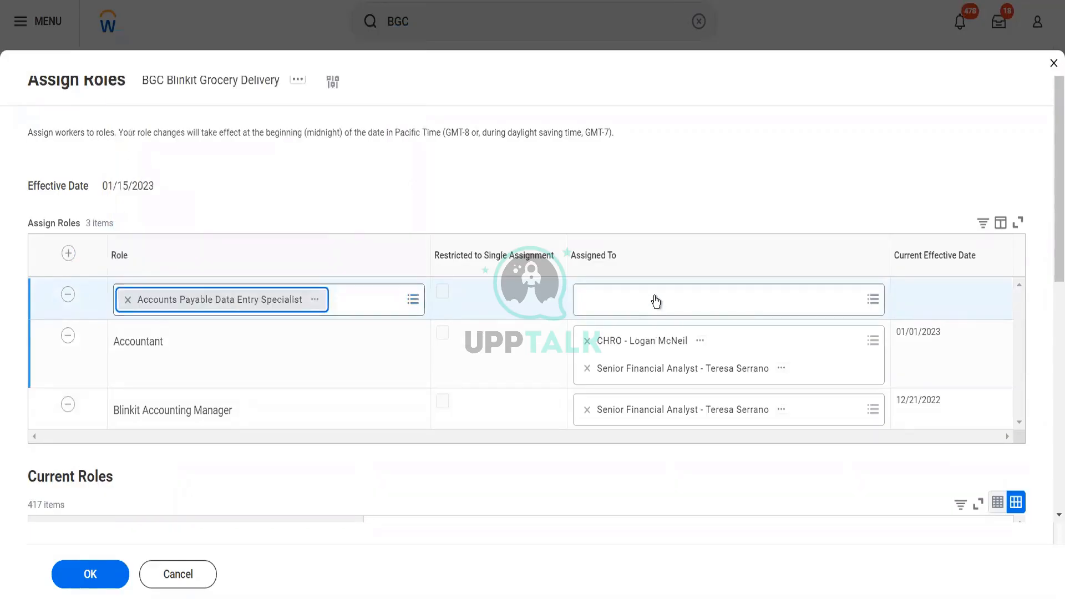
- Assign the Accounts Payable Data Entry Specialist role to the worker in the CHRO position and submit the role assignments
{"action": "left_click", "coordinate": [656, 302]}
{"action": "type", "text": "lmcneil"}
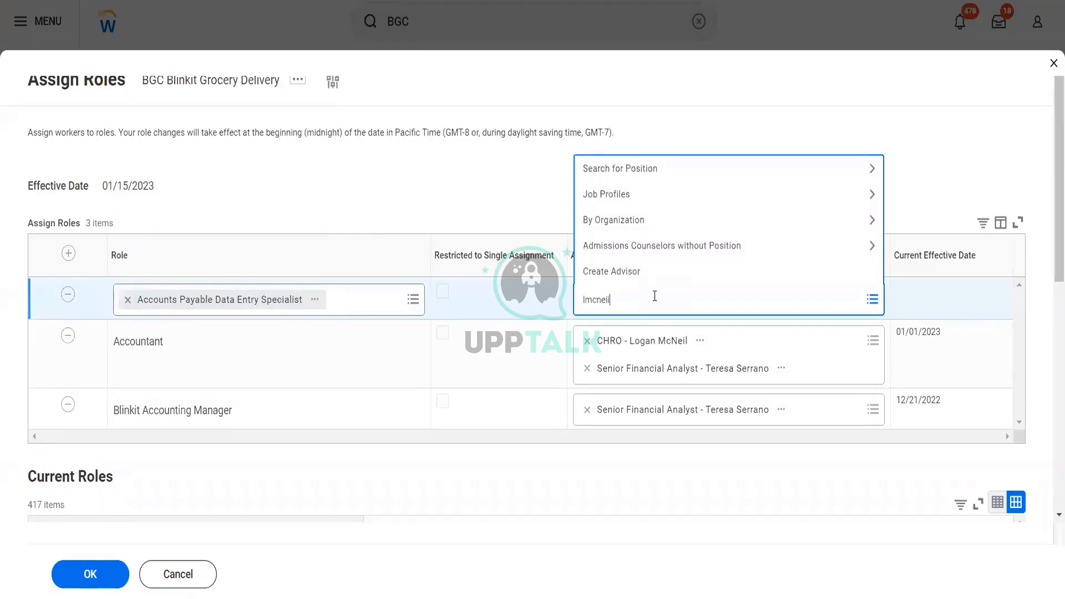
{"action": "key", "text": "Return"}
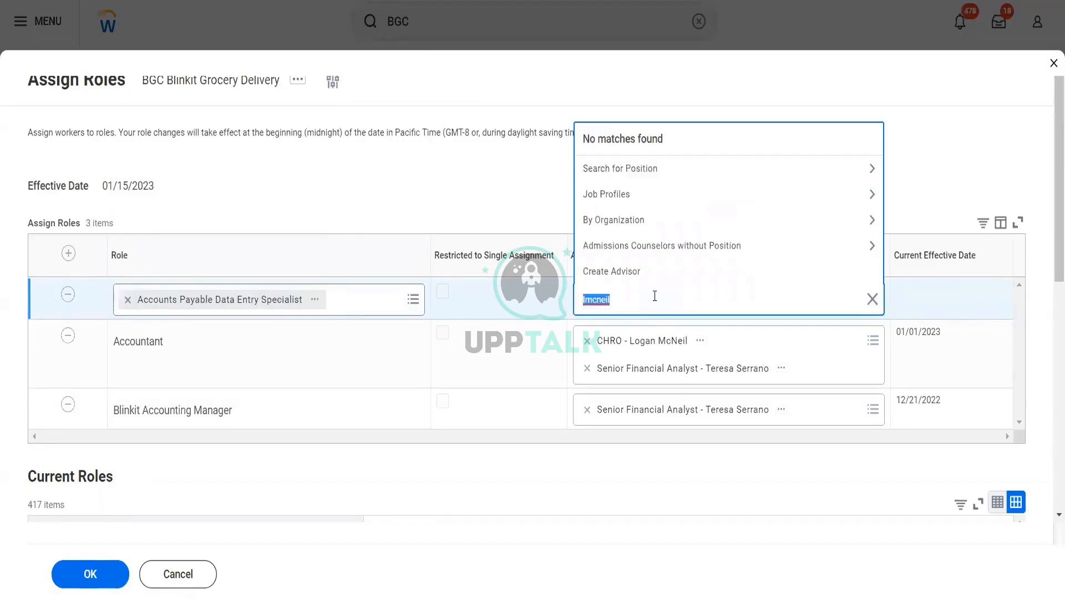
{"action": "type", "text": "logan mc"}
{"action": "key", "text": "Return"}
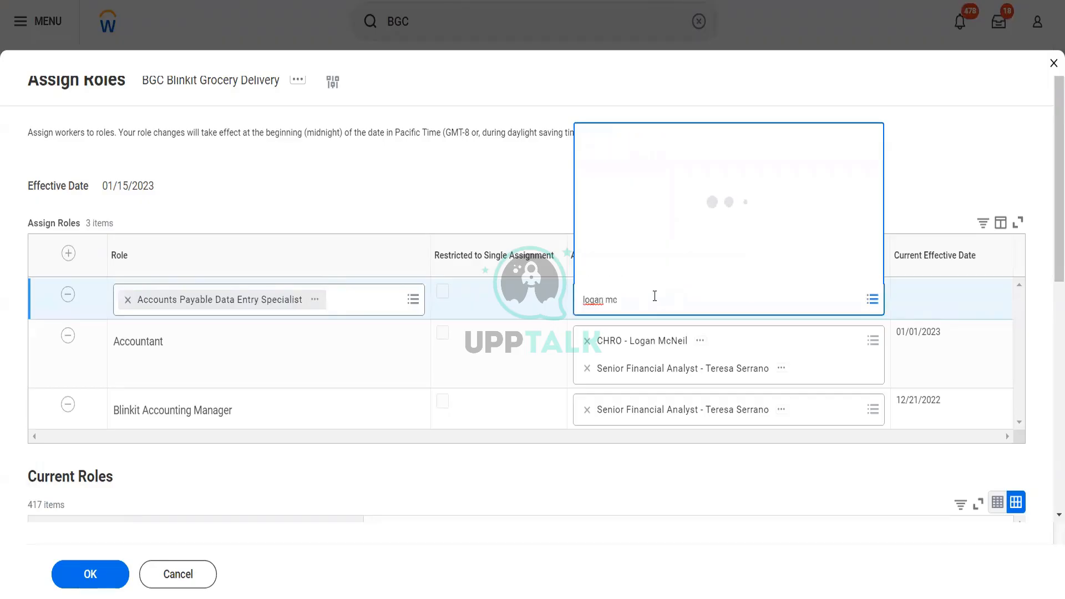
{"action": "left_click", "coordinate": [568, 158]}
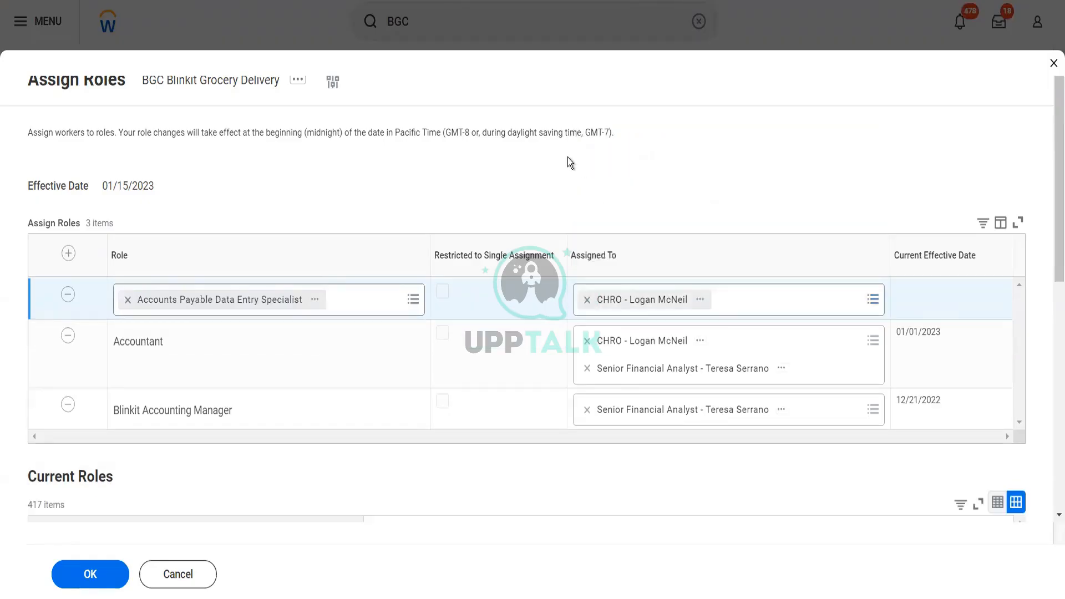
{"action": "left_click", "coordinate": [105, 578]}
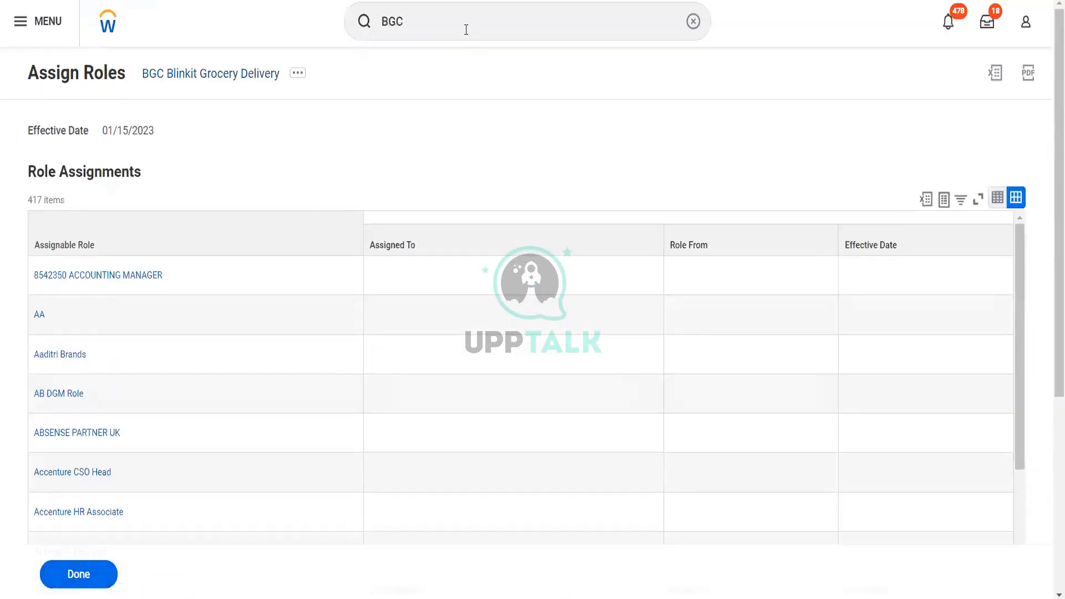
- Search for the Start Proxy task and start acting as the worker in the CHRO position
{"action": "left_click", "coordinate": [455, 23]}
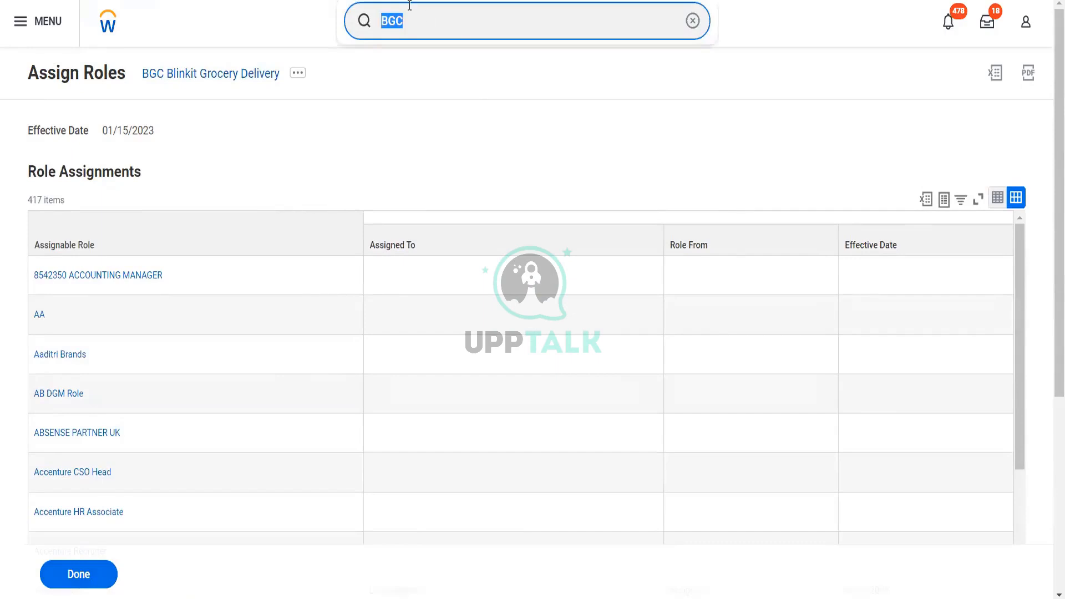
{"action": "type", "text": "start p"}
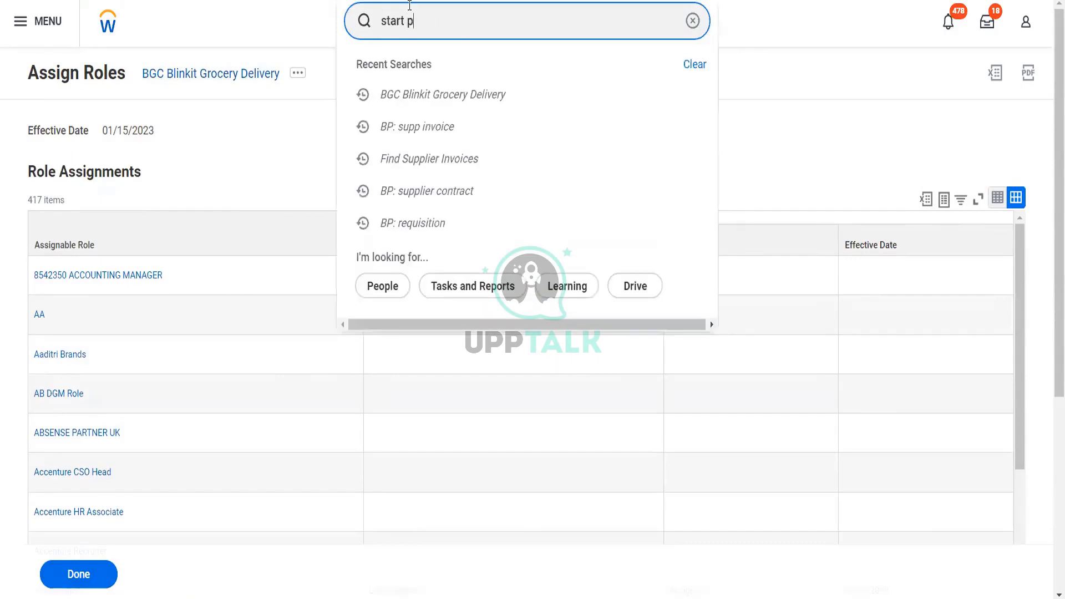
{"action": "type", "text": "roxy"}
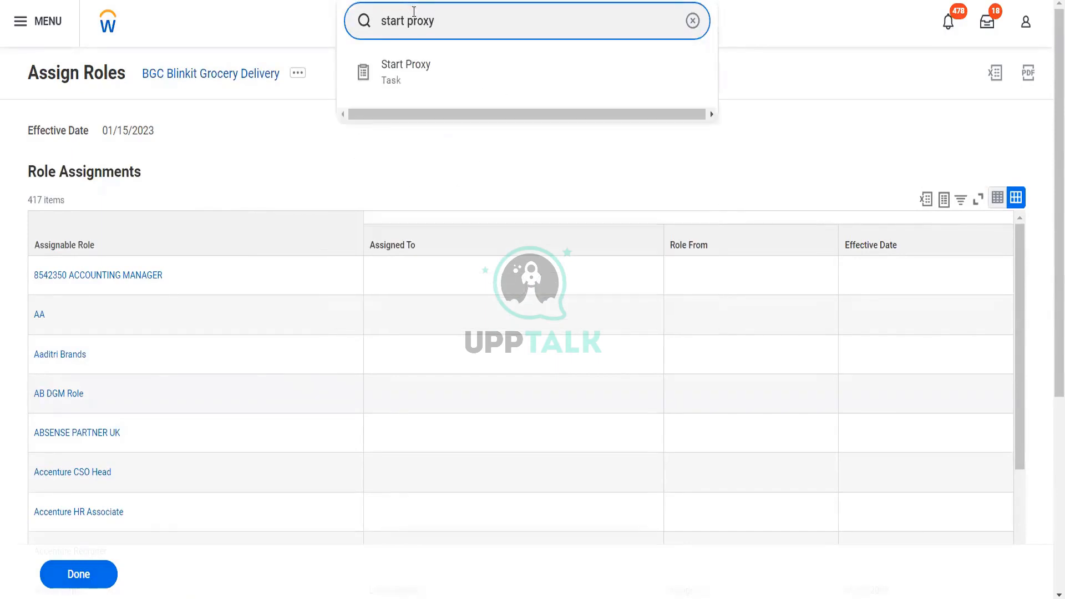
{"action": "left_click", "coordinate": [421, 70]}
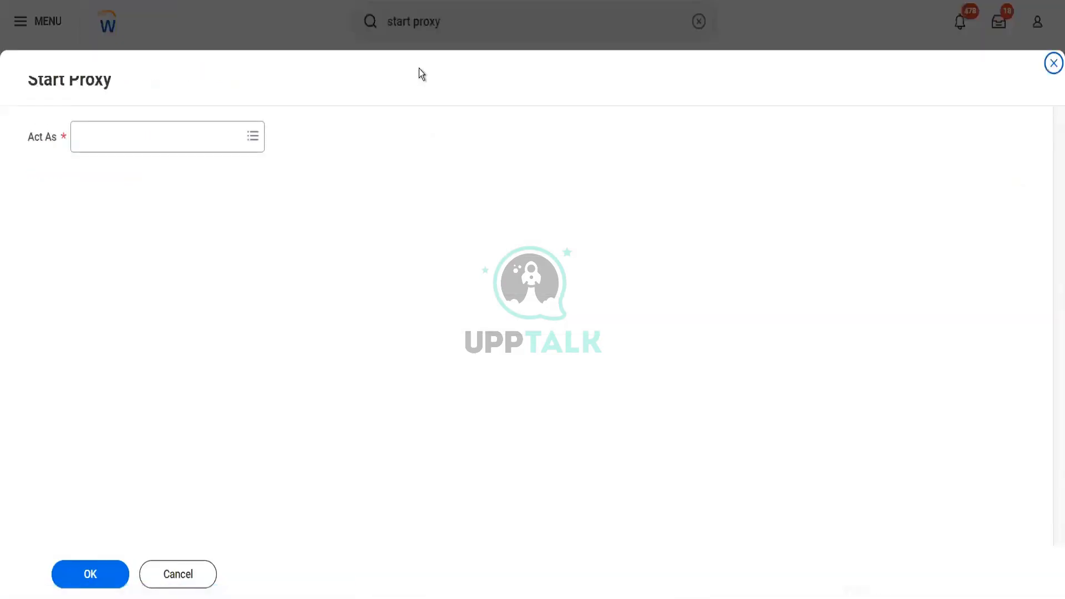
{"action": "left_click", "coordinate": [168, 143]}
{"action": "type", "text": "loga"}
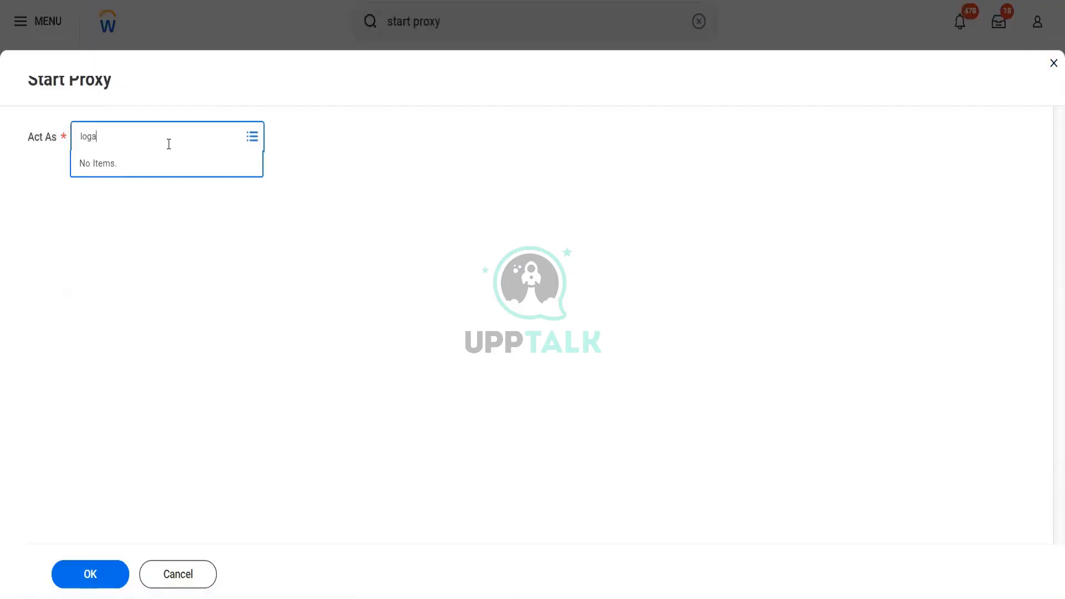
{"action": "type", "text": "n mc"}
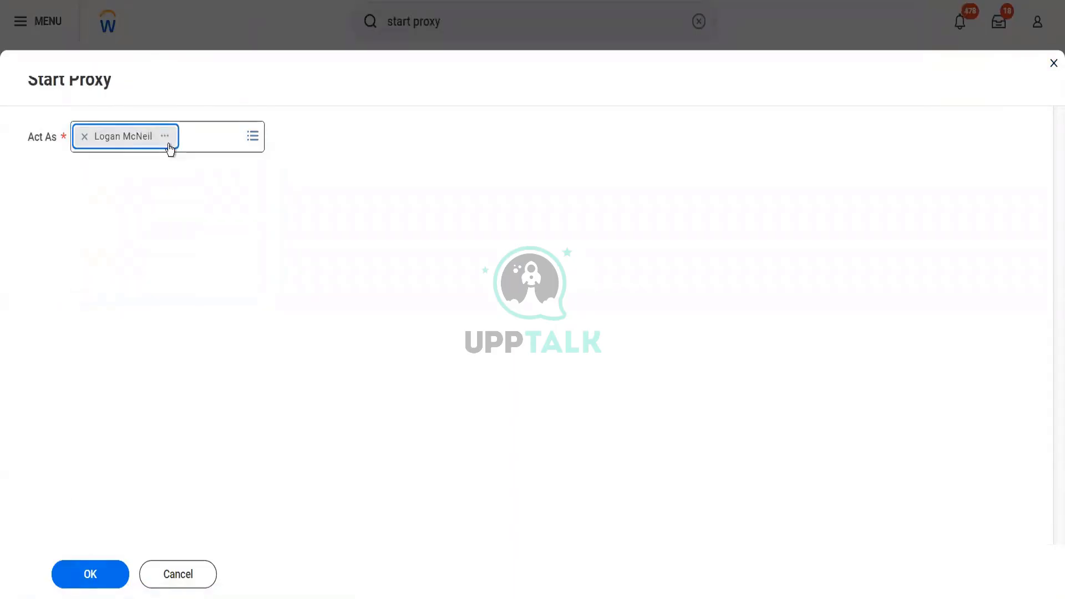
{"action": "left_click", "coordinate": [84, 577]}
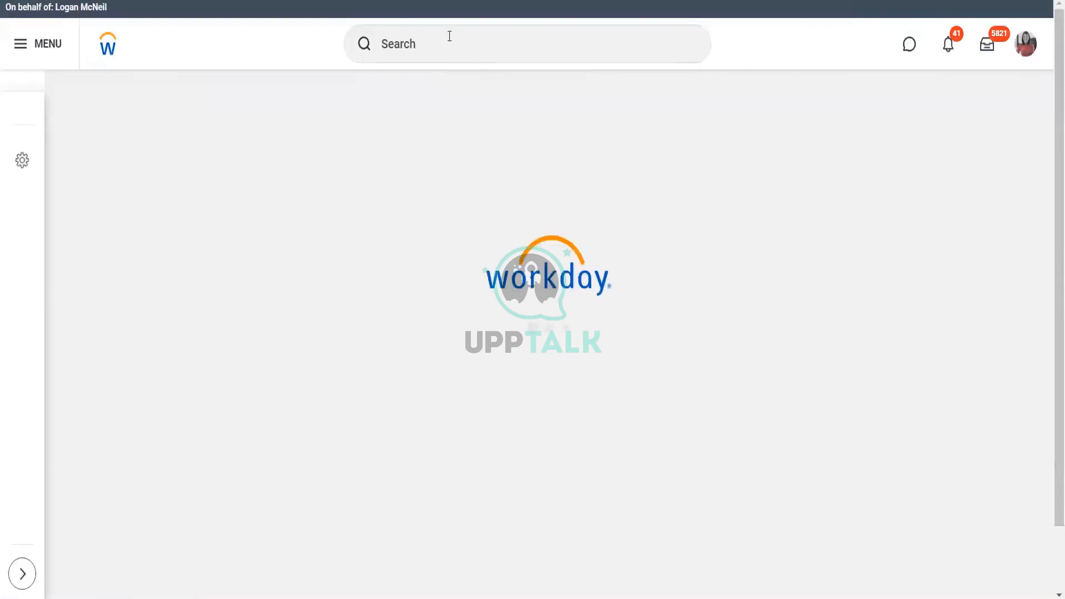
- Search for "cr supp invoice" and open the Create Supplier Invoice task
{"action": "left_click", "coordinate": [449, 37]}
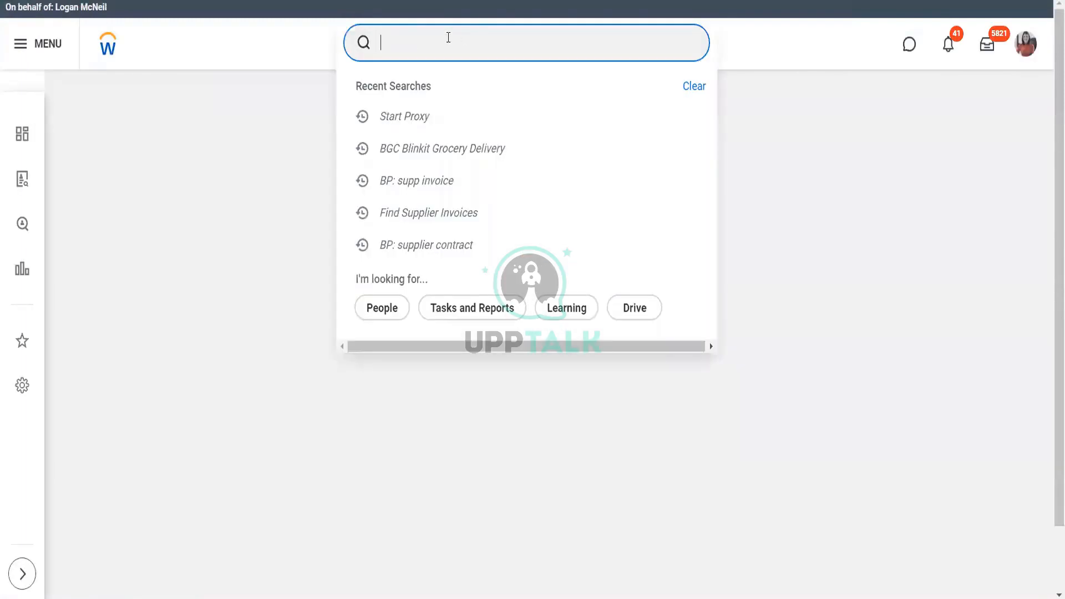
{"action": "type", "text": "cr su"}
{"action": "type", "text": "pp invoice"}
{"action": "key", "text": "Return"}
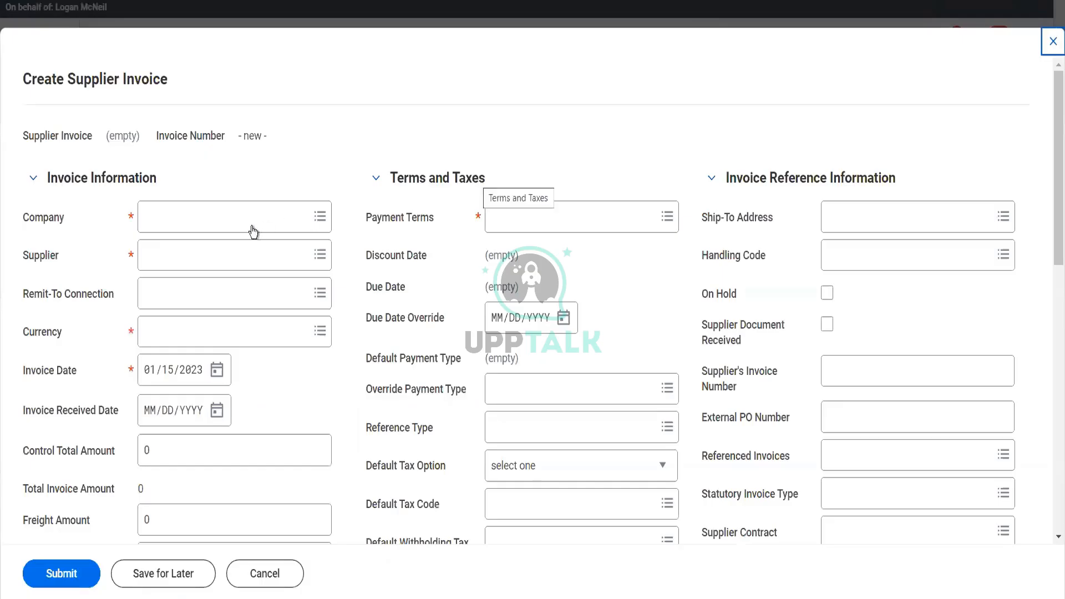
- Set the invoice company to BGC Blinkit Grocery Delivery and the supplier to Fox Industries Blinkit, and clear the default tax code
{"action": "left_click", "coordinate": [246, 218]}
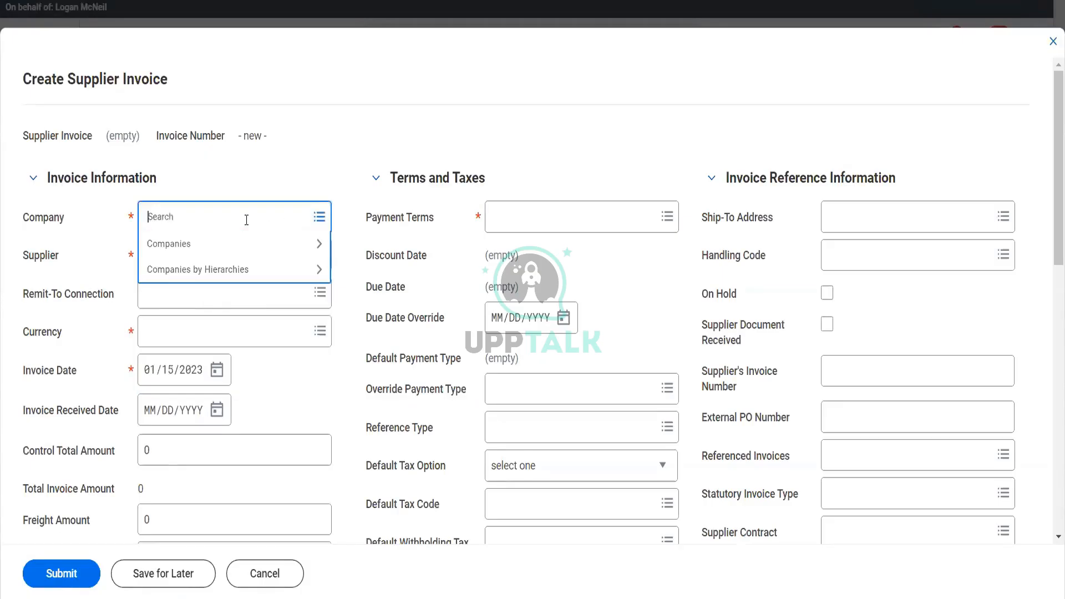
{"action": "type", "text": "bgc"}
{"action": "key", "text": "Return"}
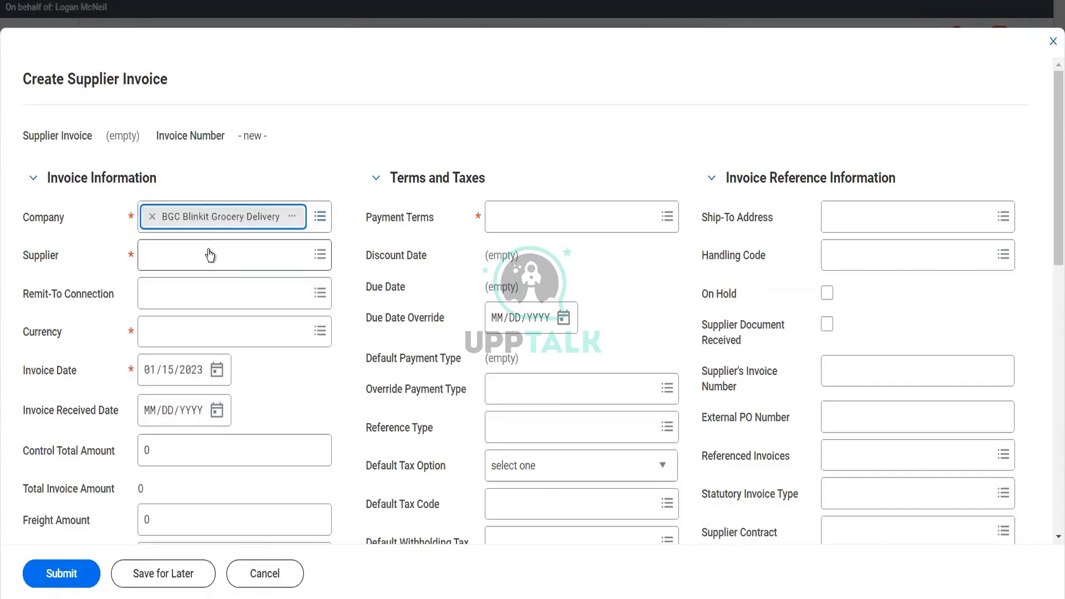
{"action": "left_click", "coordinate": [210, 255]}
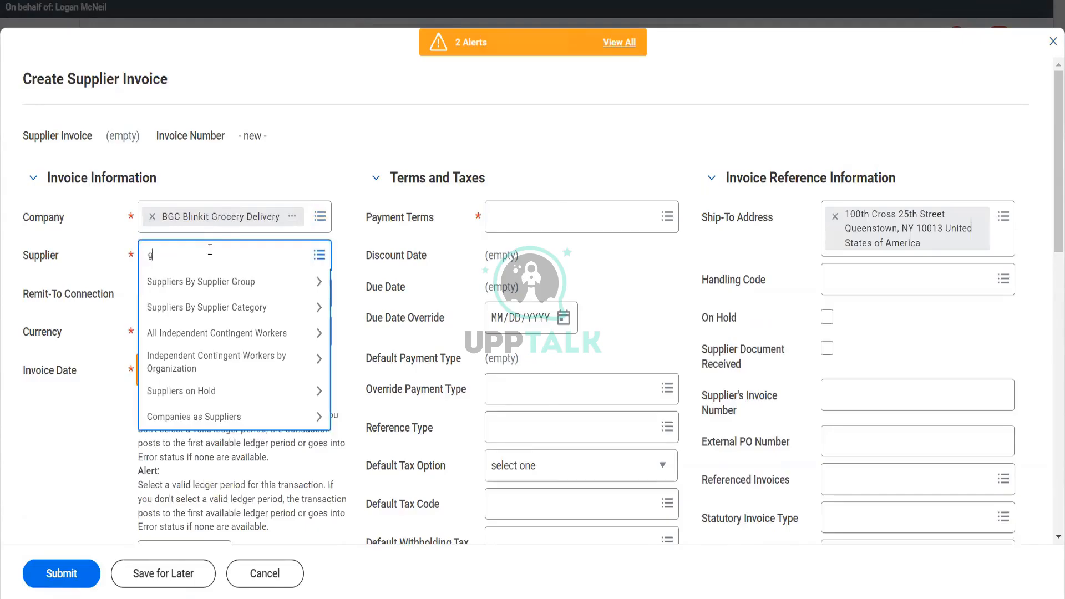
{"action": "type", "text": "fox"}
{"action": "key", "text": "Return"}
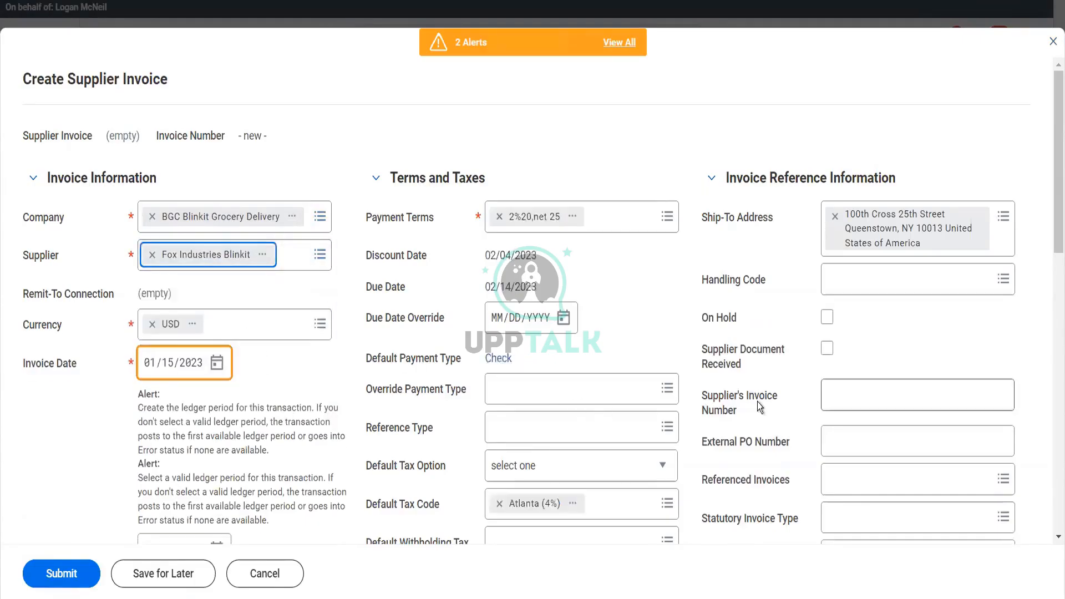
{"action": "scroll", "coordinate": [597, 421], "scroll_direction": "down", "scroll_amount": 3}
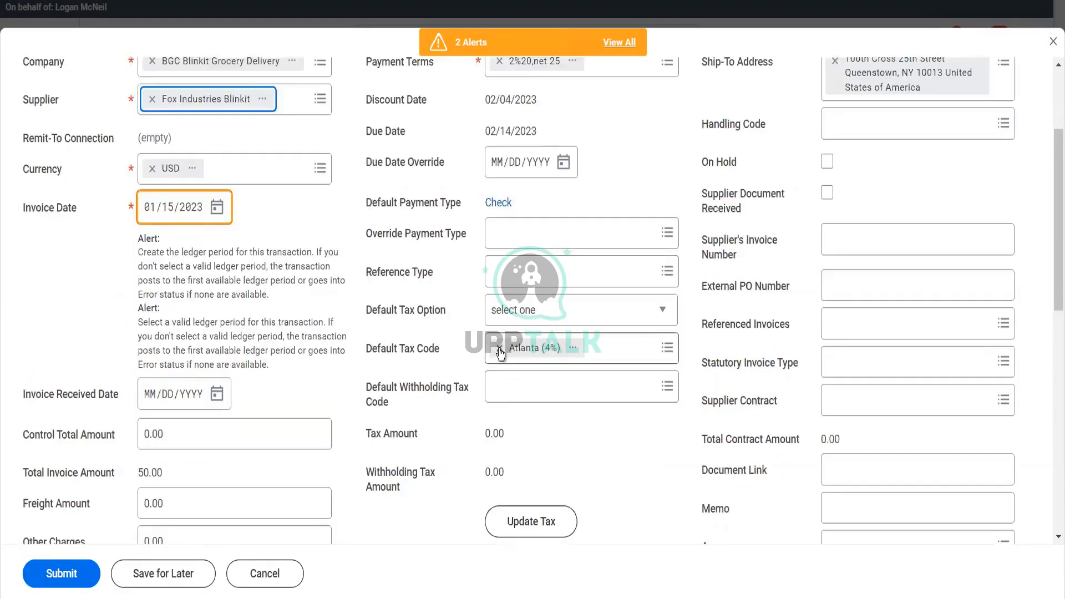
{"action": "left_click", "coordinate": [499, 348]}
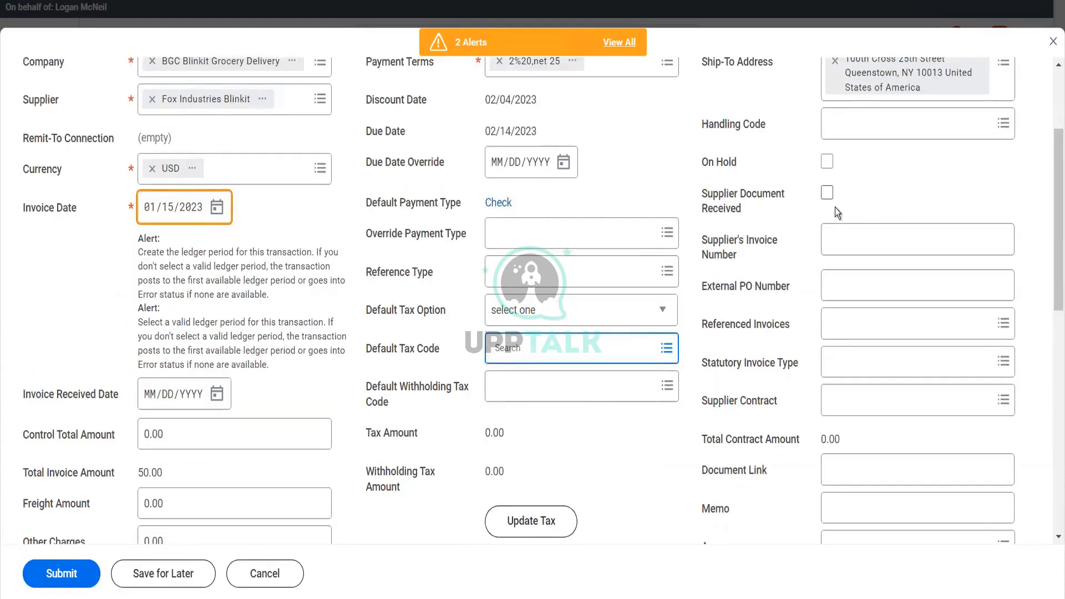
- Mark the supplier document as received, with supplier's invoice number 545 and invoice received date 01/15/2023
{"action": "left_click", "coordinate": [828, 193]}
{"action": "left_click", "coordinate": [838, 240]}
{"action": "type", "text": "545"}
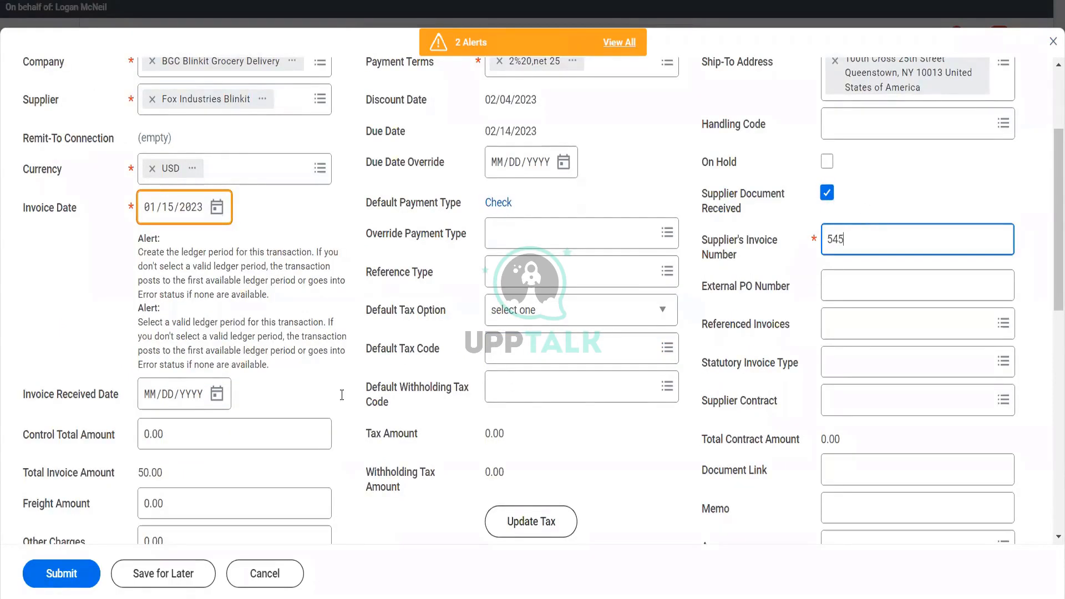
{"action": "left_click", "coordinate": [217, 395]}
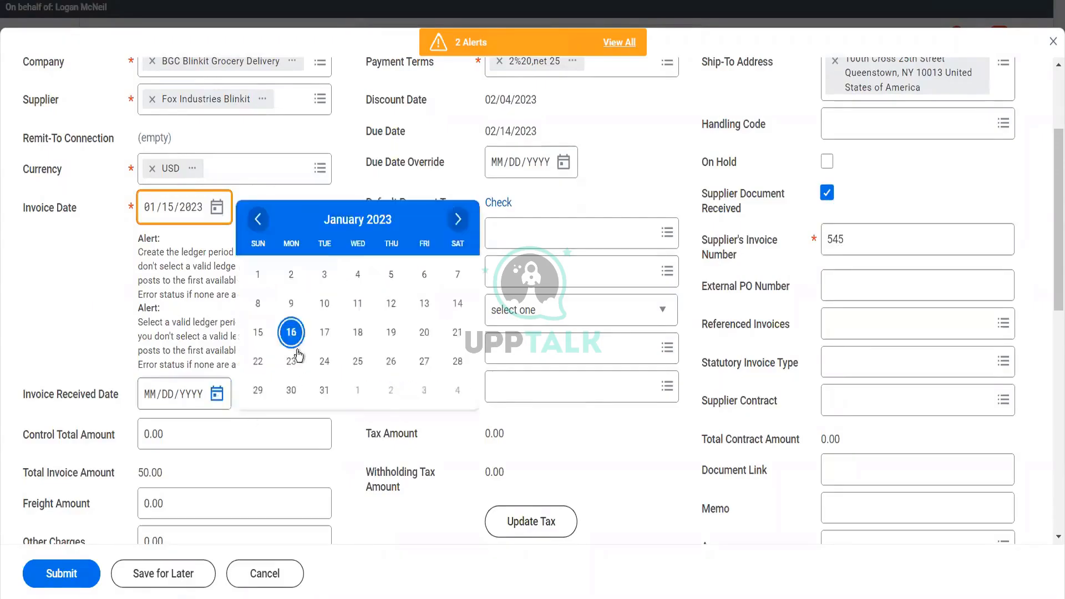
{"action": "left_click", "coordinate": [258, 332]}
- Set the cost center of the Cartons invoice line to BFC Blinkit Facilities
{"action": "scroll", "coordinate": [299, 441], "scroll_direction": "down", "scroll_amount": 10}
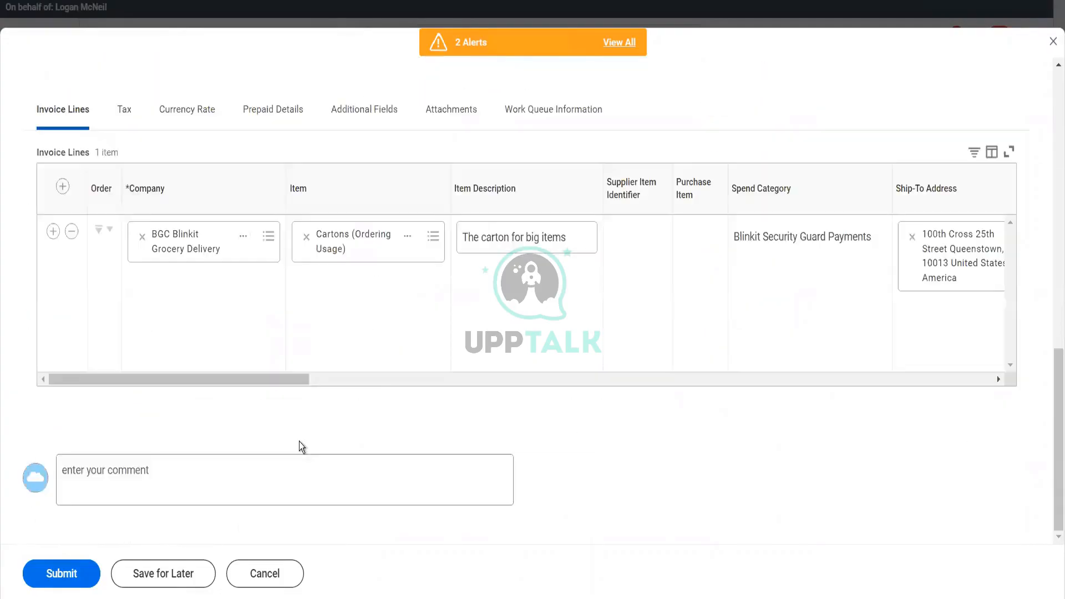
{"action": "left_click", "coordinate": [374, 380]}
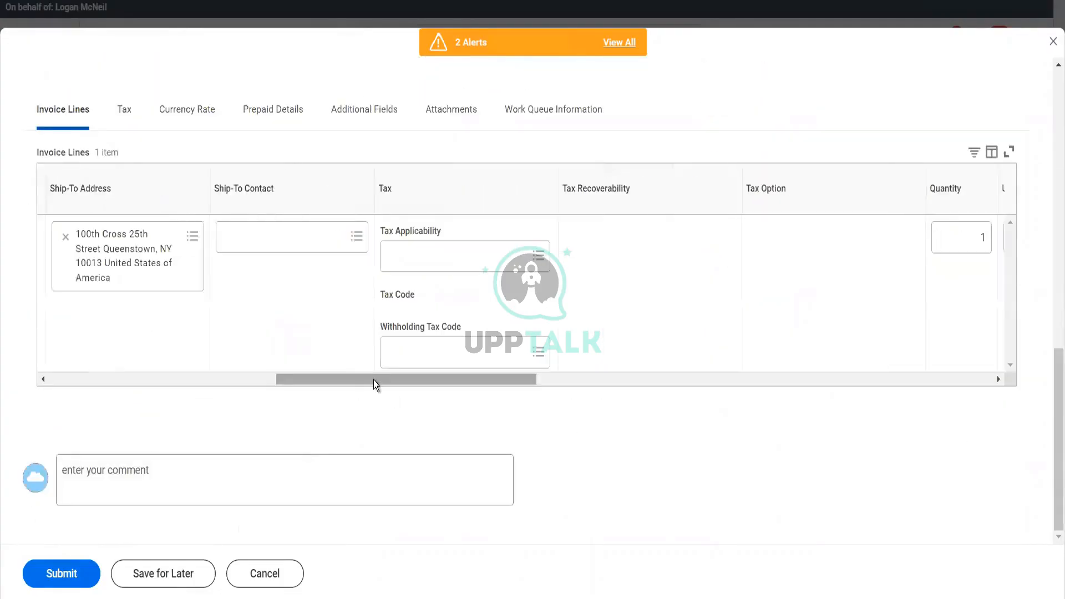
{"action": "left_click_drag", "start_coordinate": [432, 376], "coordinate": [627, 416]}
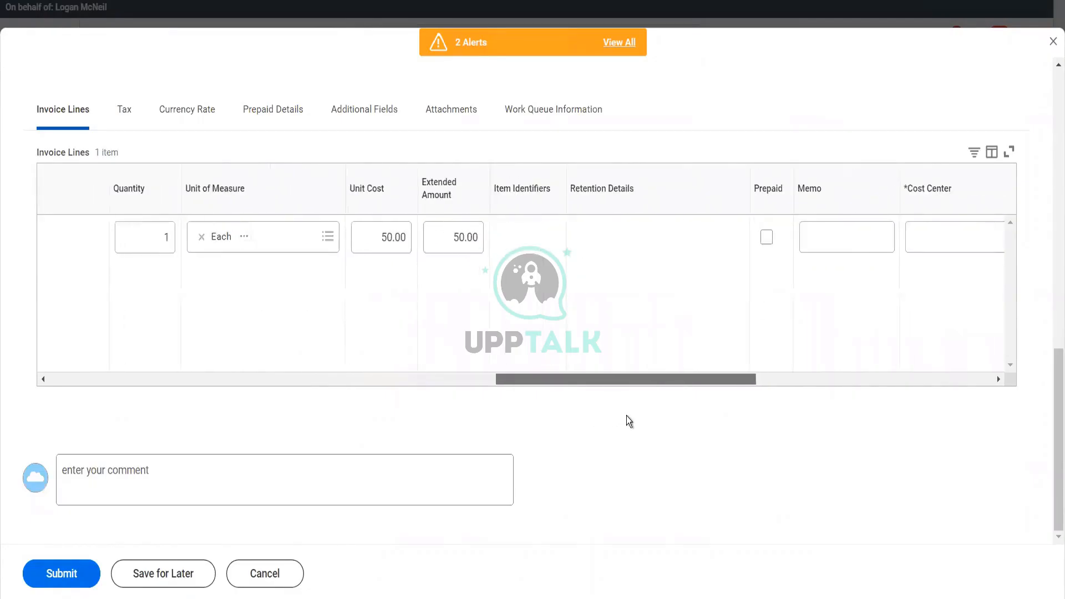
{"action": "left_click", "coordinate": [791, 238]}
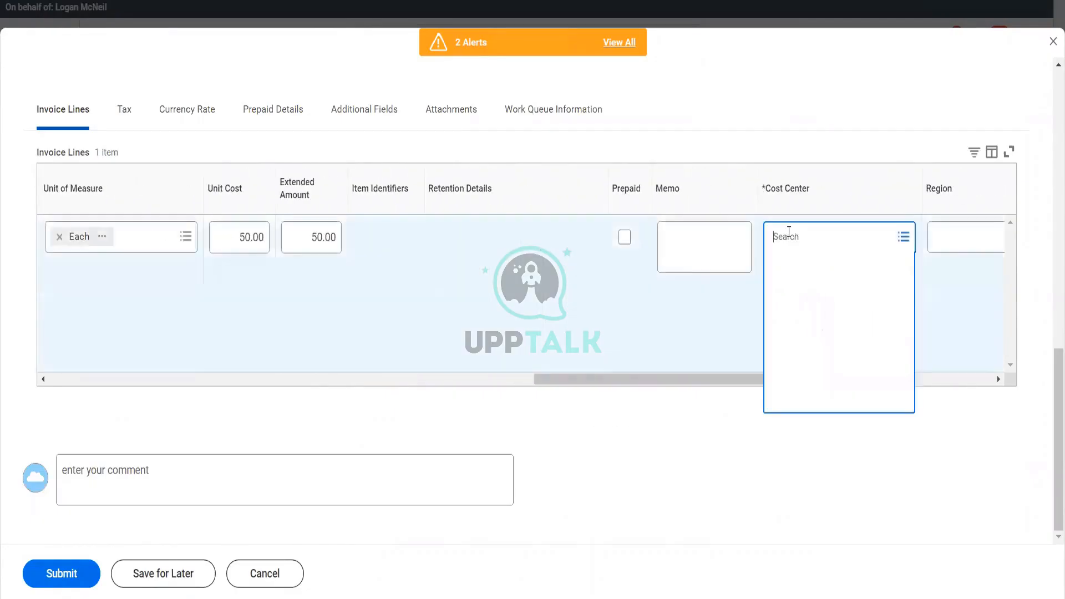
{"action": "type", "text": "blinkit"}
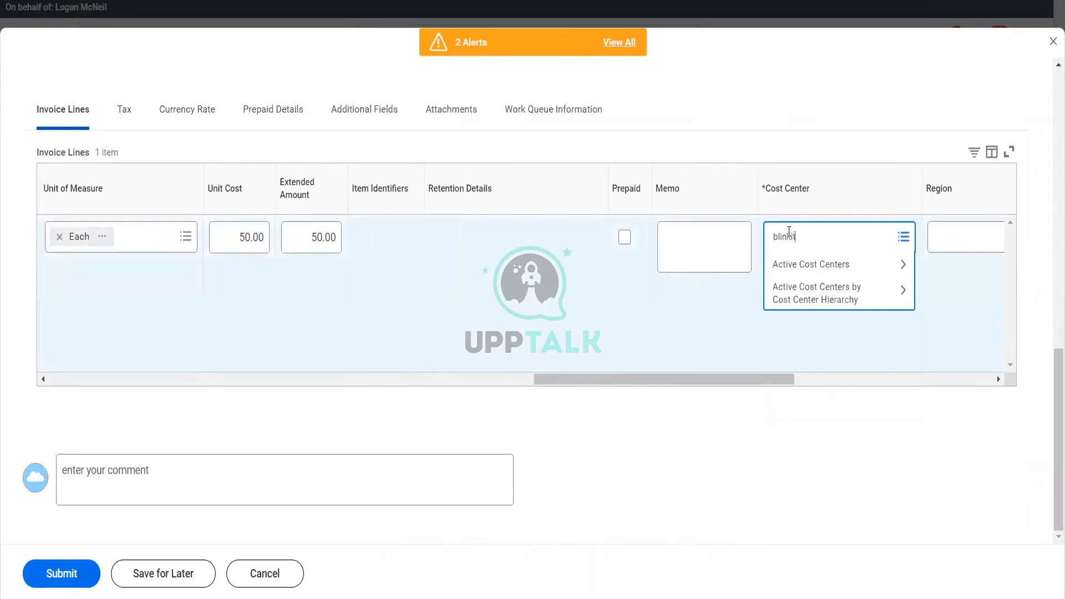
{"action": "key", "text": "Return"}
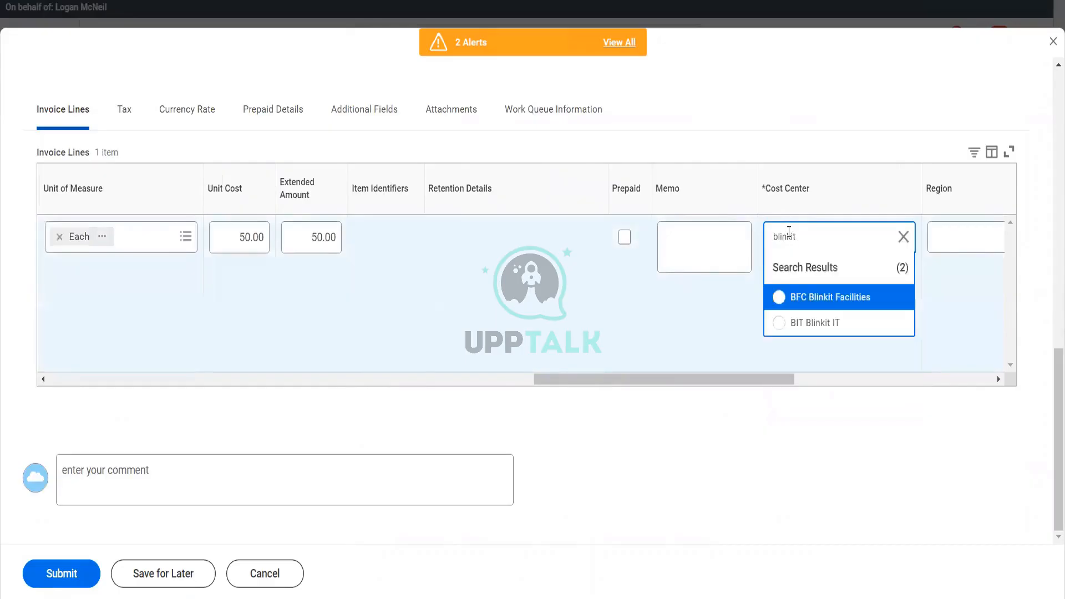
{"action": "left_click", "coordinate": [848, 301]}
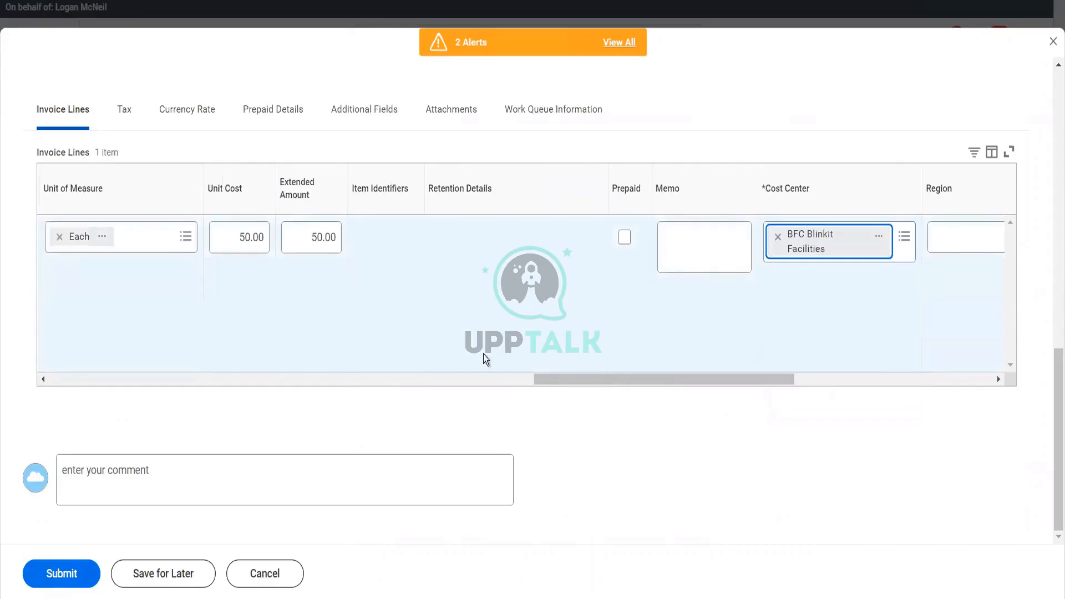
- Submit the supplier invoice and expand its details and process information
{"action": "left_click", "coordinate": [75, 578]}
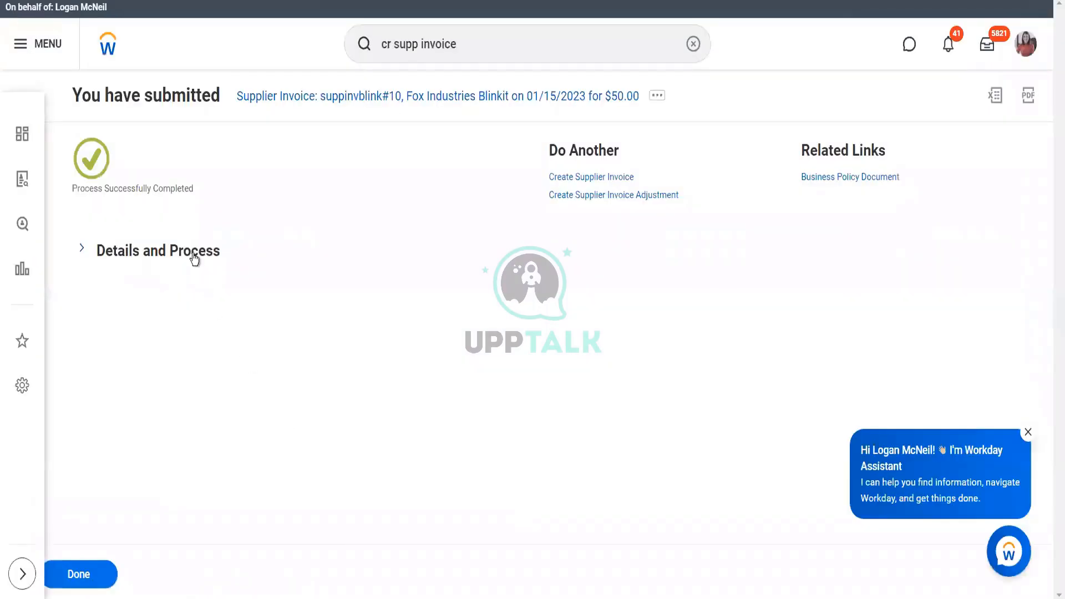
{"action": "left_click", "coordinate": [195, 255]}
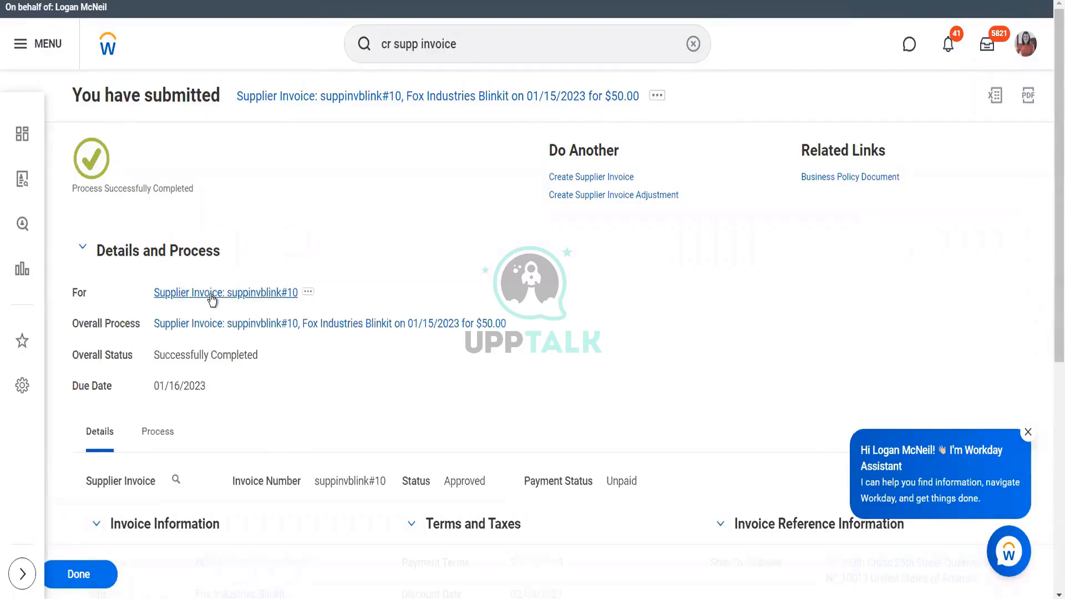
- Open the submitted supplier invoice and review its process history
{"action": "left_click", "coordinate": [212, 296]}
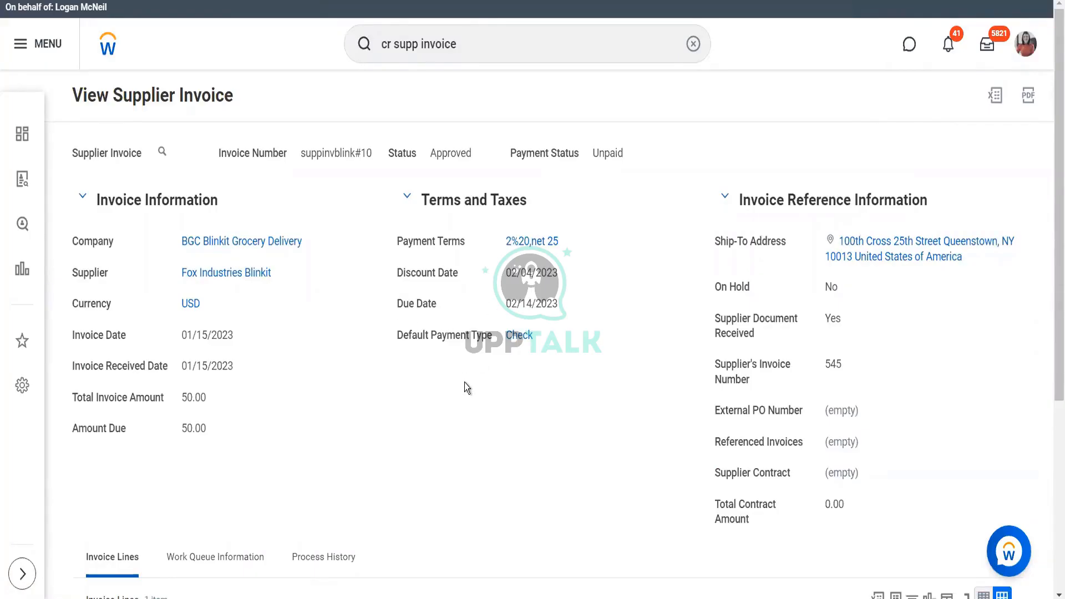
{"action": "scroll", "coordinate": [465, 384], "scroll_direction": "down", "scroll_amount": 5}
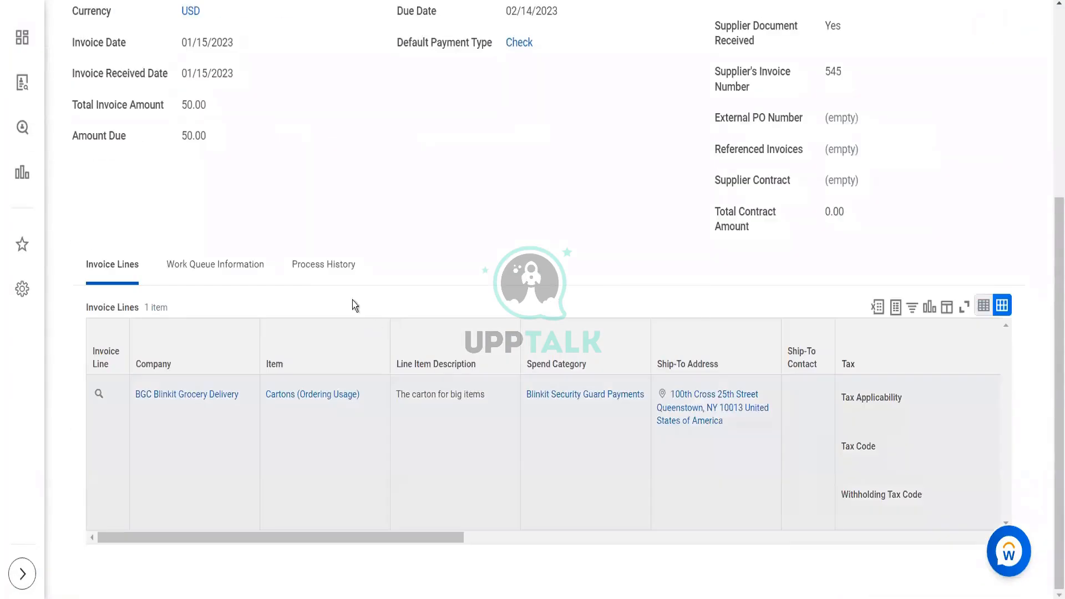
{"action": "left_click", "coordinate": [324, 265]}
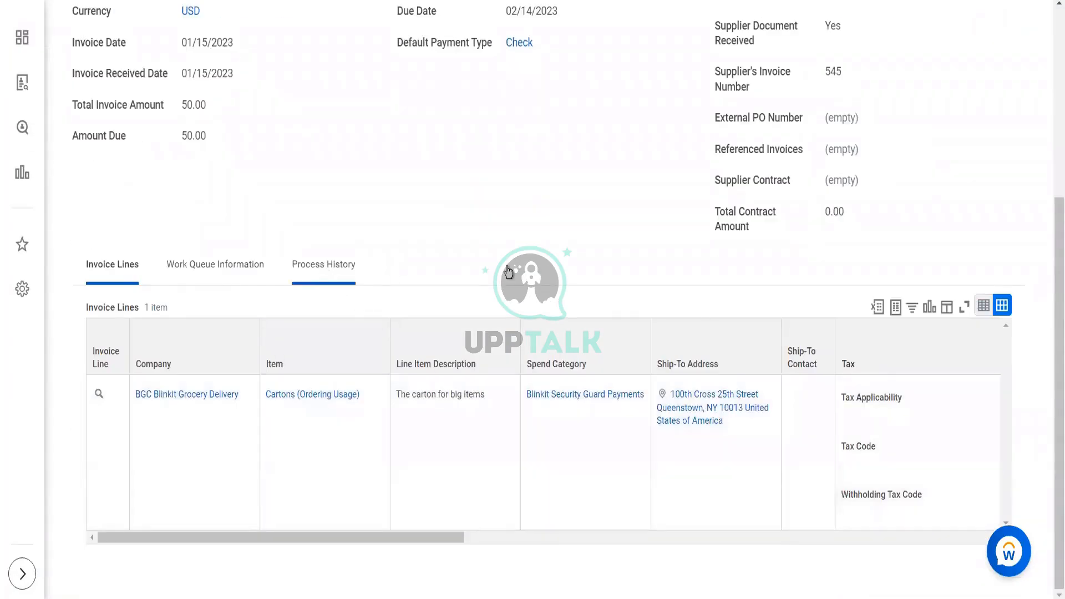
{"action": "scroll", "coordinate": [508, 271], "scroll_direction": "down", "scroll_amount": 5}
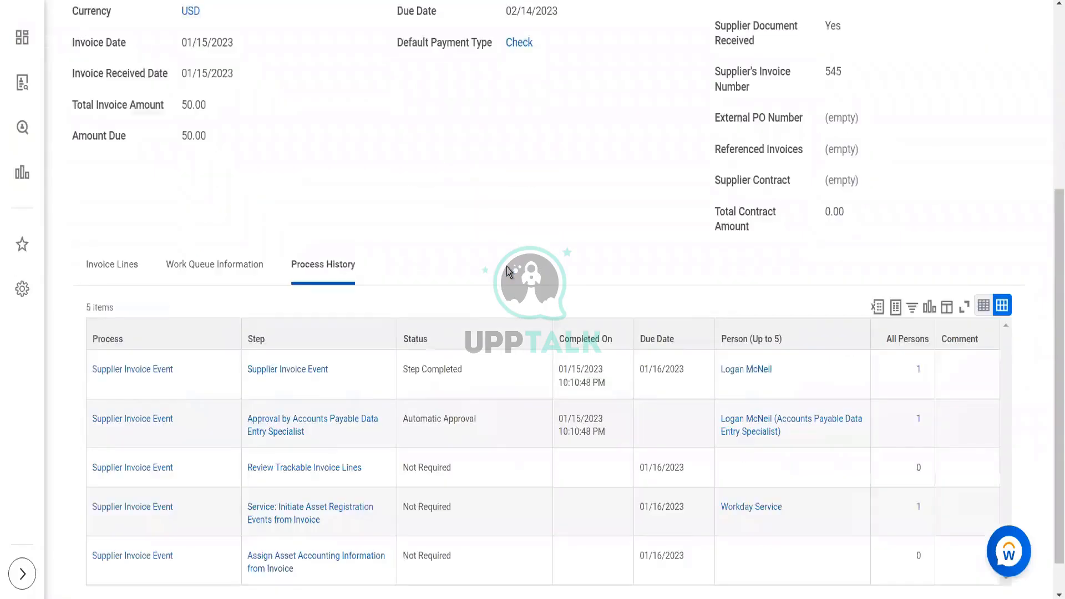
{"action": "scroll", "coordinate": [507, 268], "scroll_direction": "up", "scroll_amount": 6}
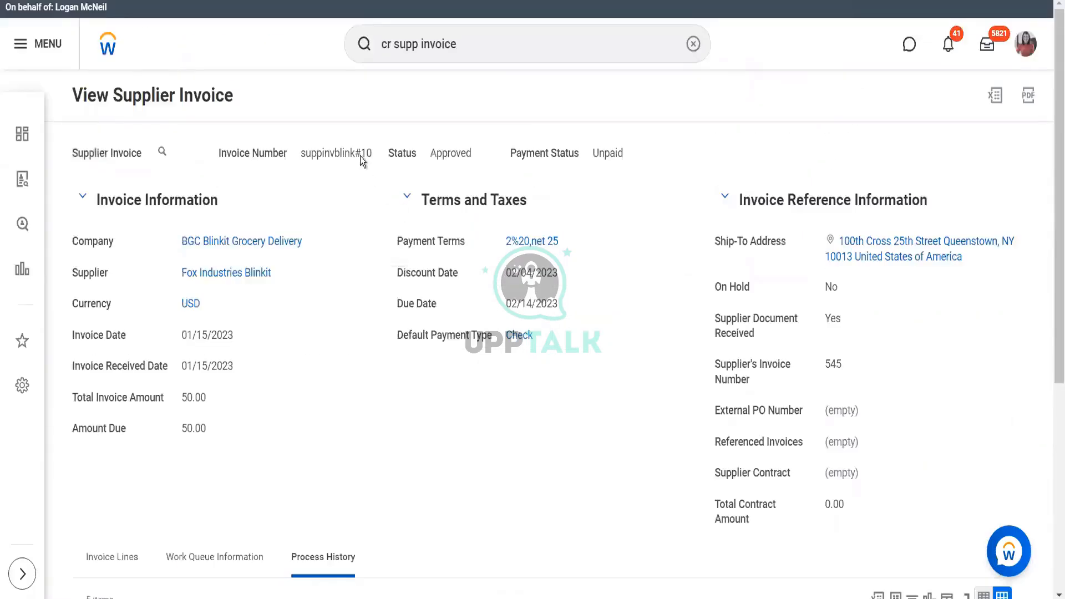
- View the supplier invoice's accounting and examine the ledger accounts on its journal lines
{"action": "left_click", "coordinate": [176, 153]}
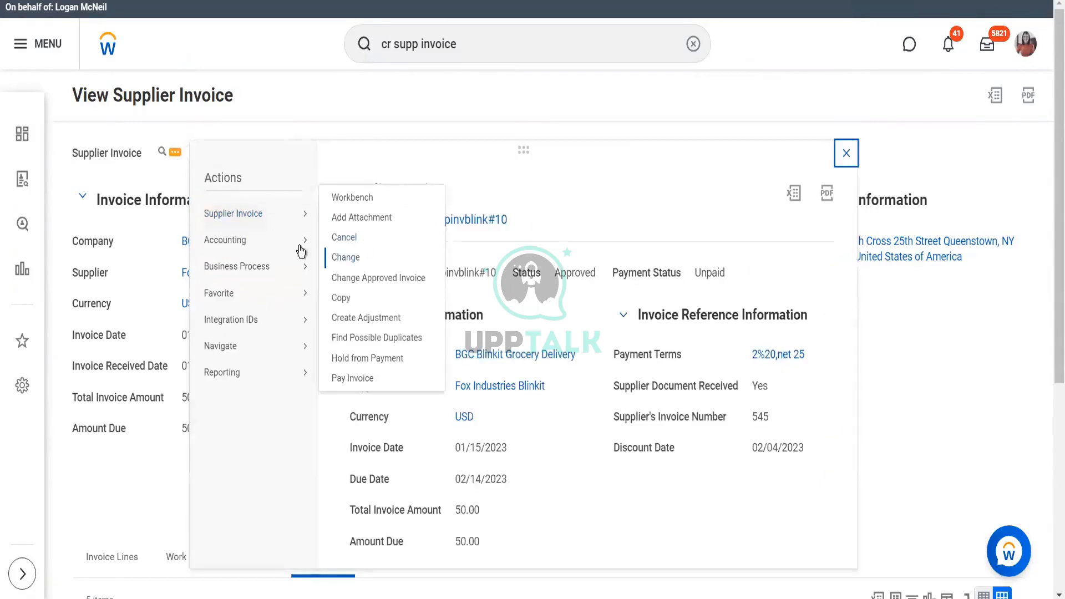
{"action": "left_click", "coordinate": [332, 242]}
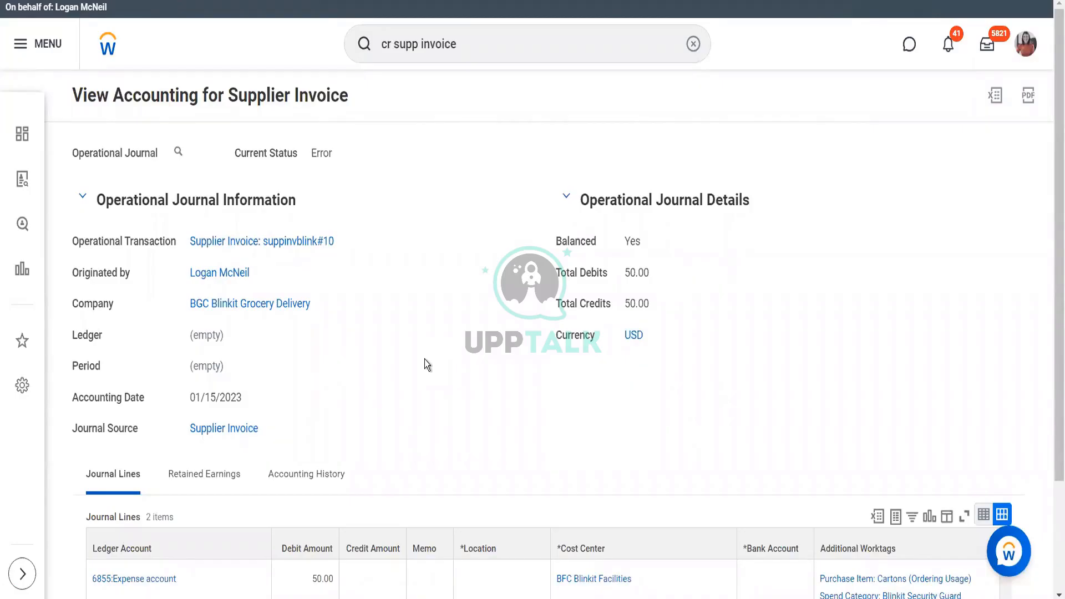
{"action": "scroll", "coordinate": [425, 360], "scroll_direction": "down", "scroll_amount": 3}
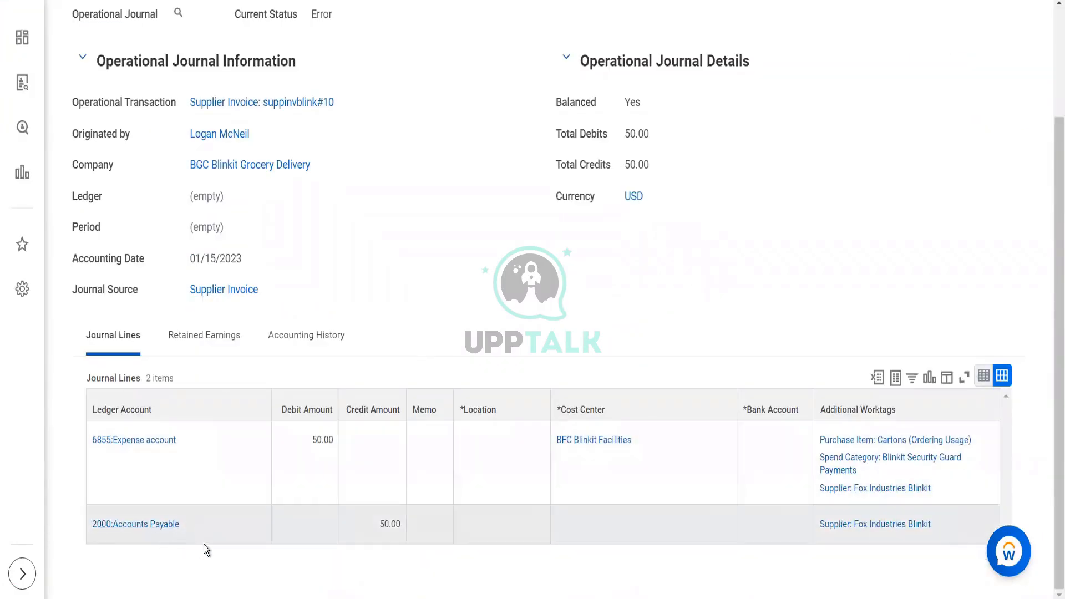
{"action": "left_click", "coordinate": [205, 543]}
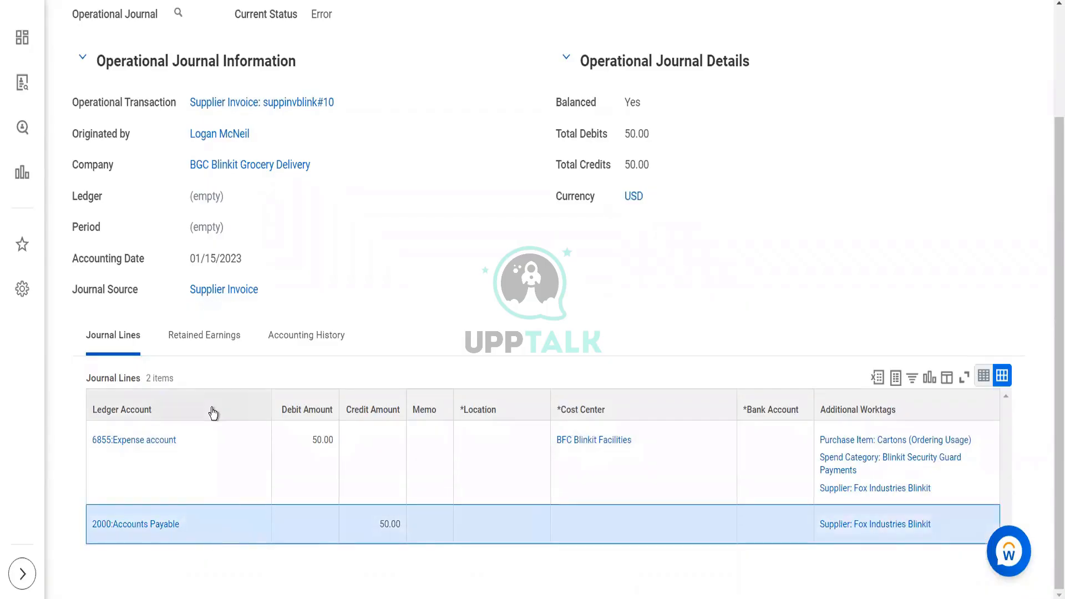
{"action": "scroll", "coordinate": [309, 139], "scroll_direction": "up", "scroll_amount": 3}
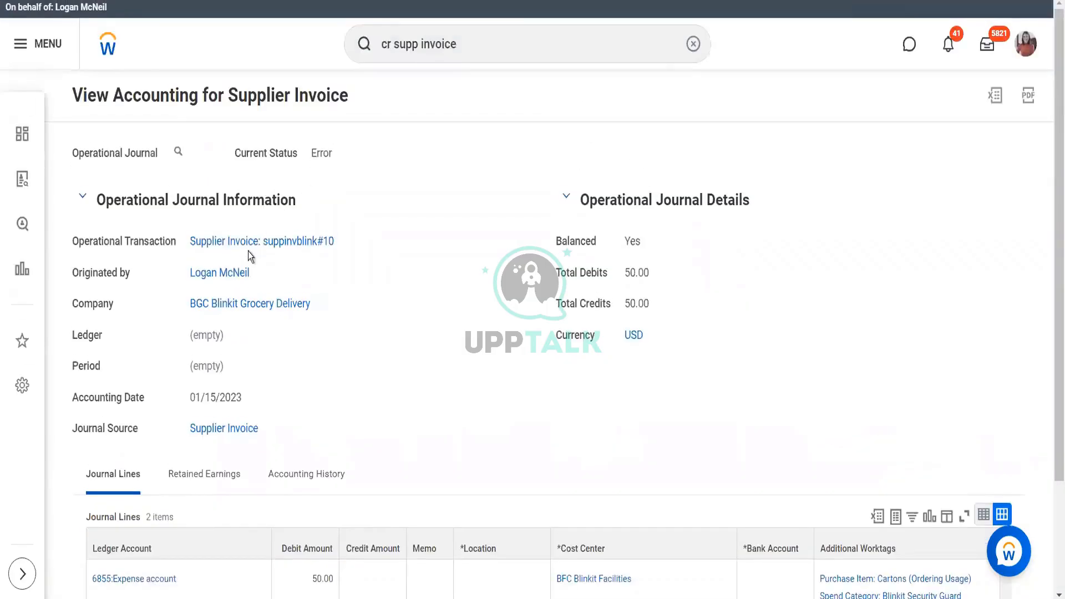
- Return to the supplier invoice from its operational journal, copy it, and set the copy's supplier's invoice number to 5455
{"action": "left_click", "coordinate": [292, 244]}
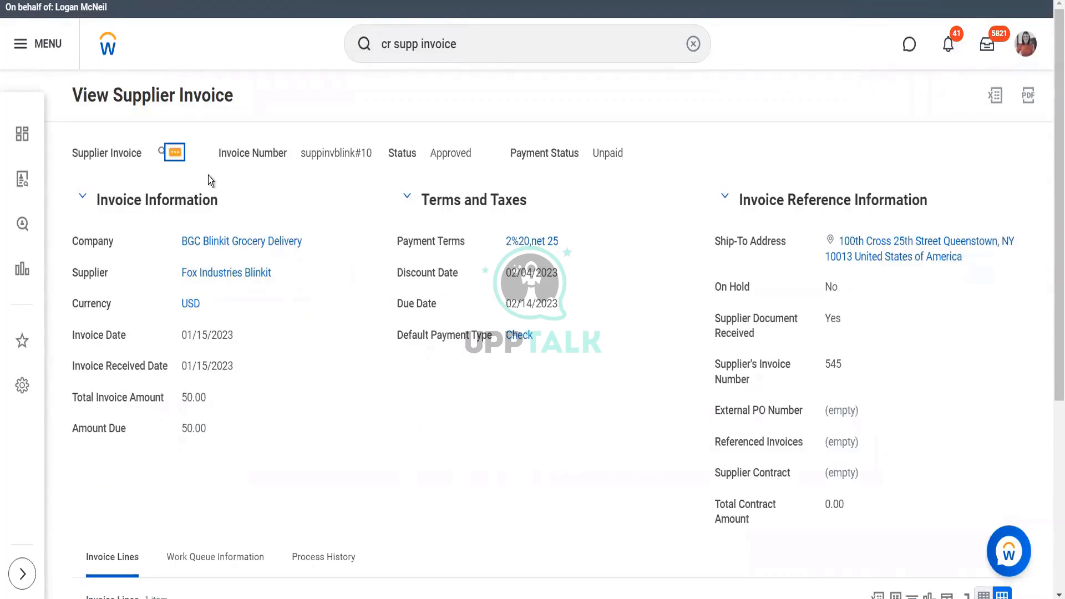
{"action": "left_click", "coordinate": [174, 152]}
{"action": "mouse_move", "coordinate": [250, 214]}
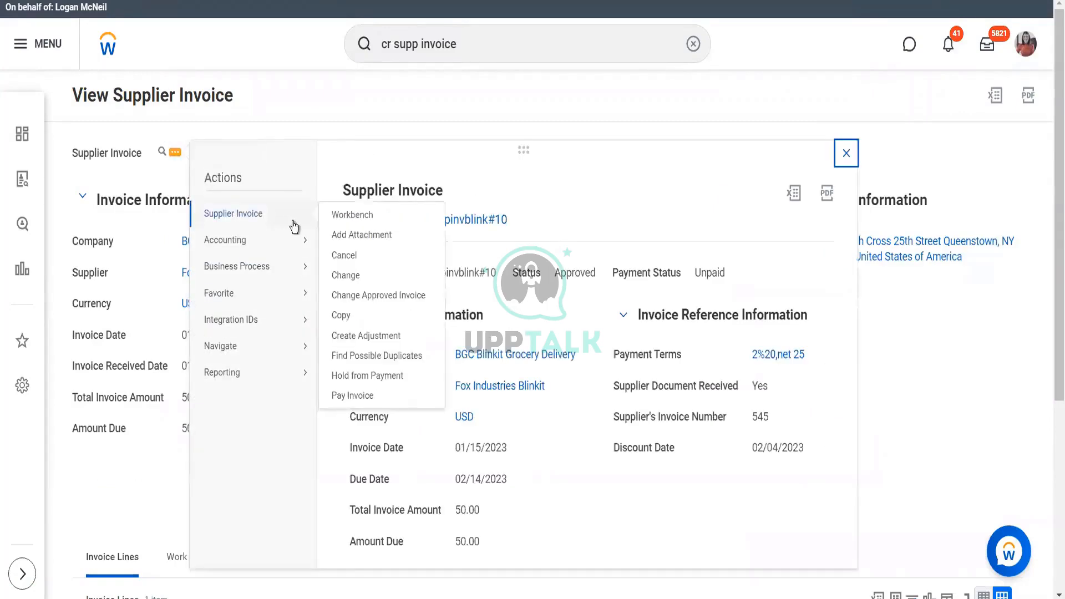
{"action": "left_click", "coordinate": [340, 315]}
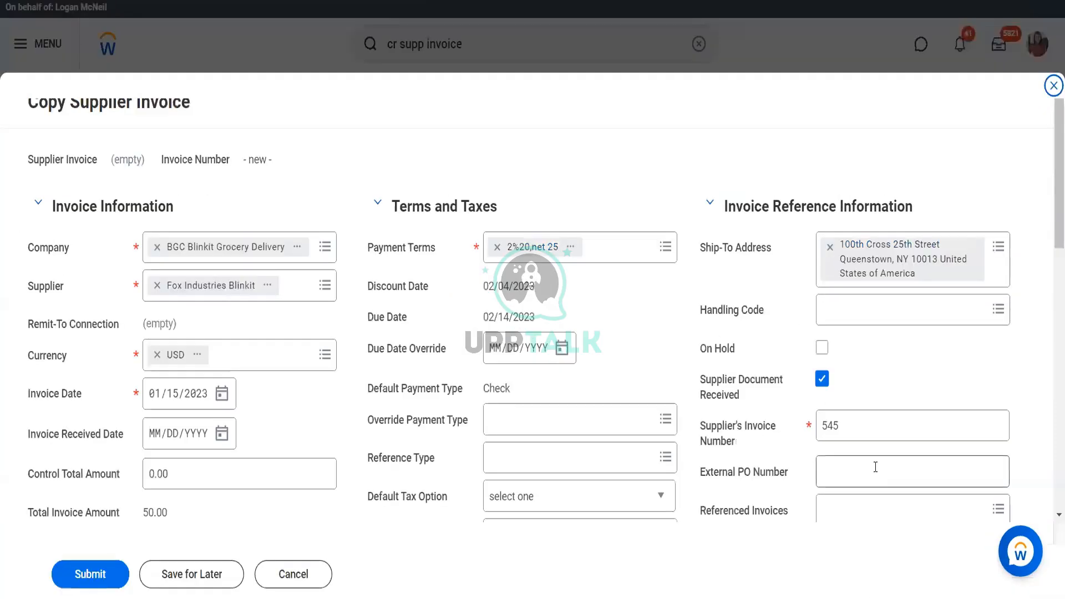
{"action": "scroll", "coordinate": [772, 450], "scroll_direction": "down", "scroll_amount": 3}
{"action": "left_click", "coordinate": [865, 282]}
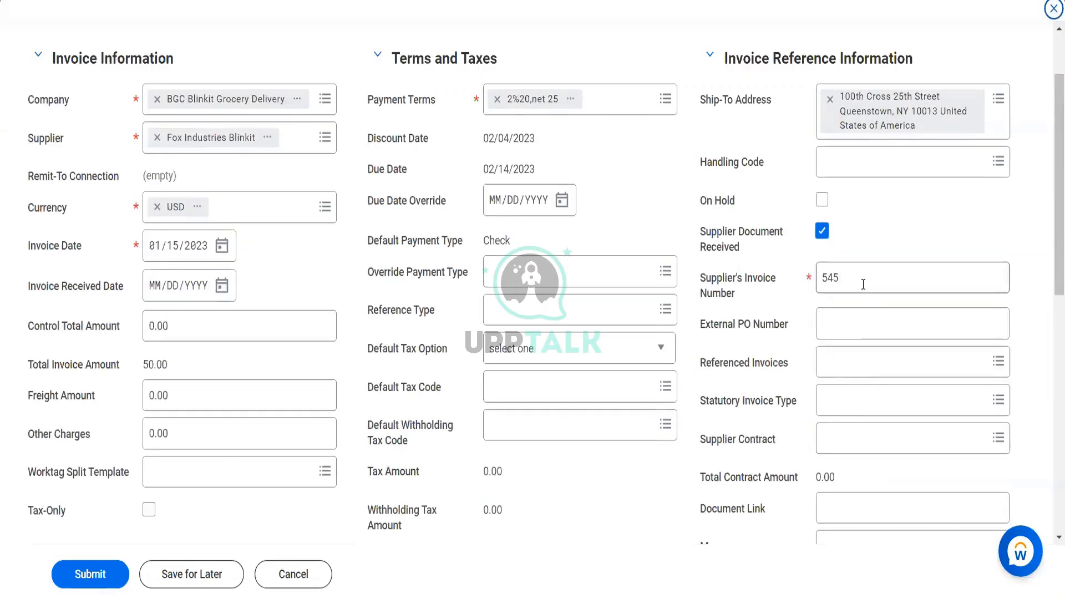
{"action": "type", "text": "5"}
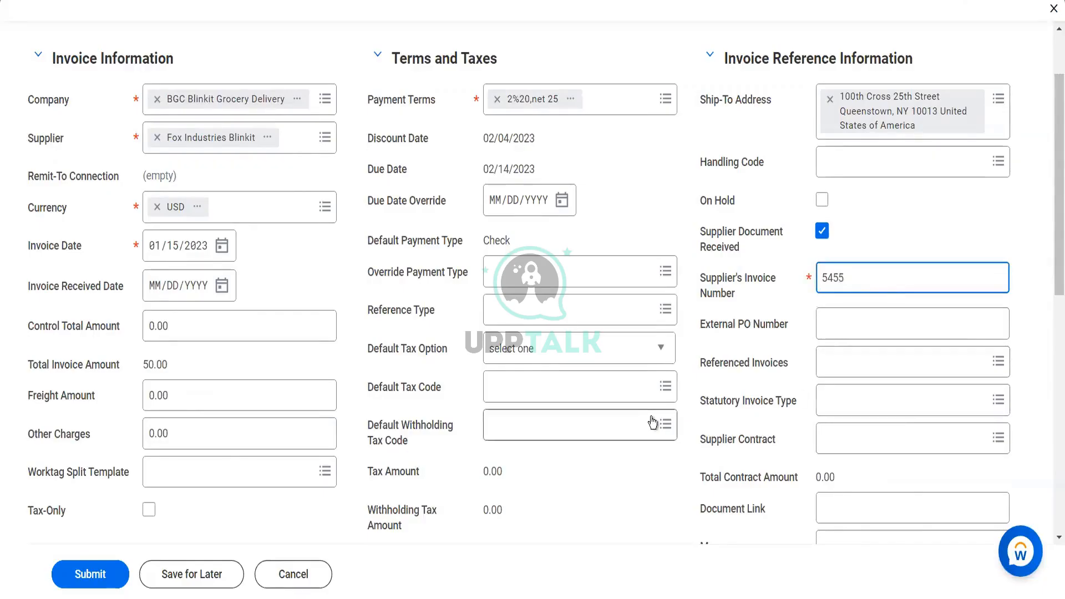
- Set the copied invoice's default tax code to India VAT (4%), chosen from all tax codes by country
{"action": "scroll", "coordinate": [551, 330], "scroll_direction": "down", "scroll_amount": 3}
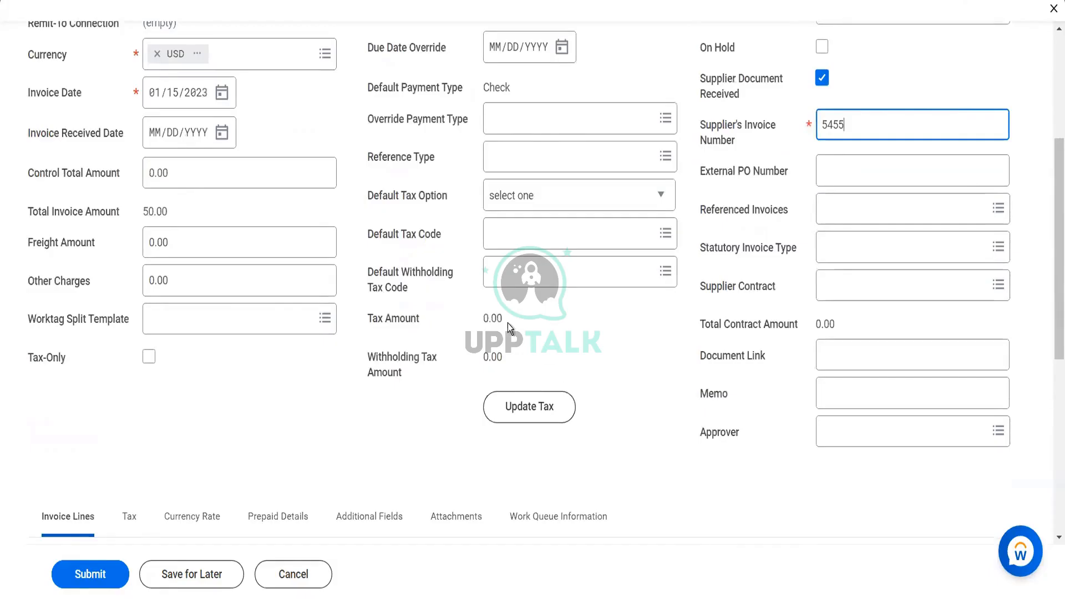
{"action": "left_click", "coordinate": [515, 244]}
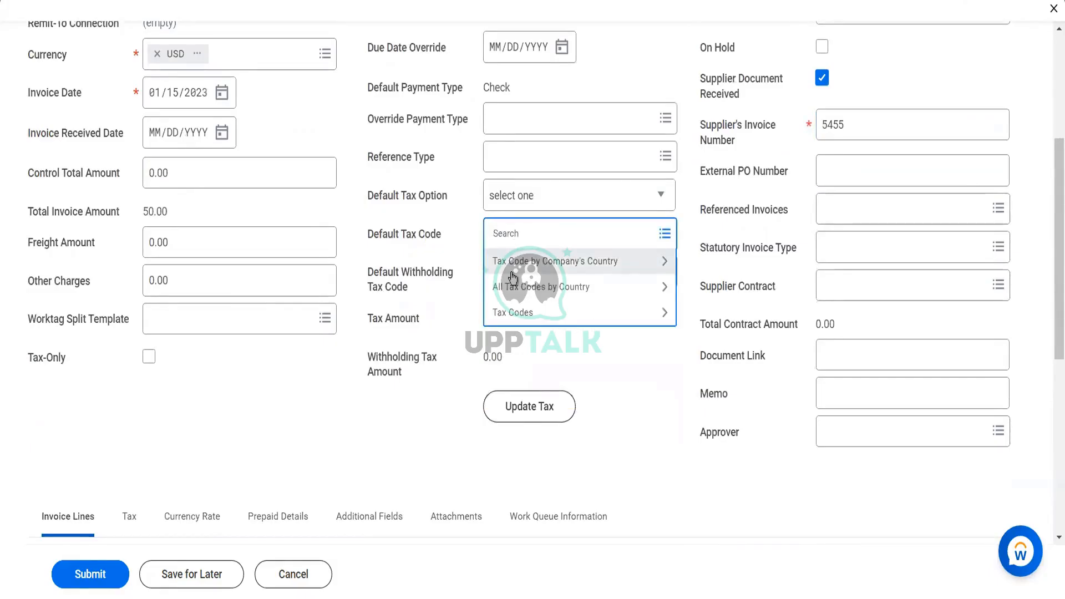
{"action": "left_click", "coordinate": [515, 289]}
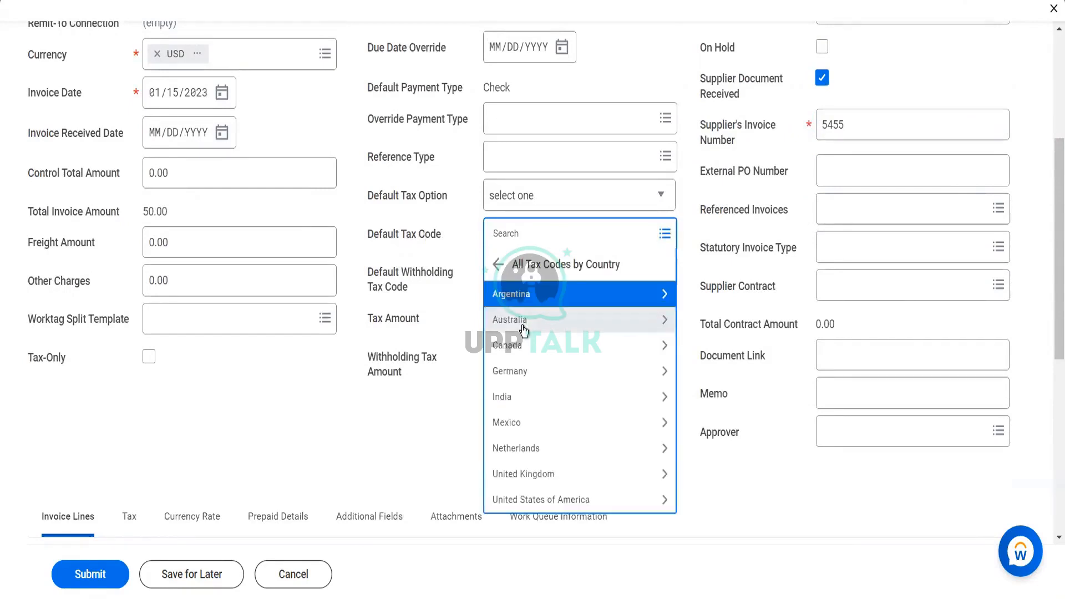
{"action": "left_click", "coordinate": [520, 414]}
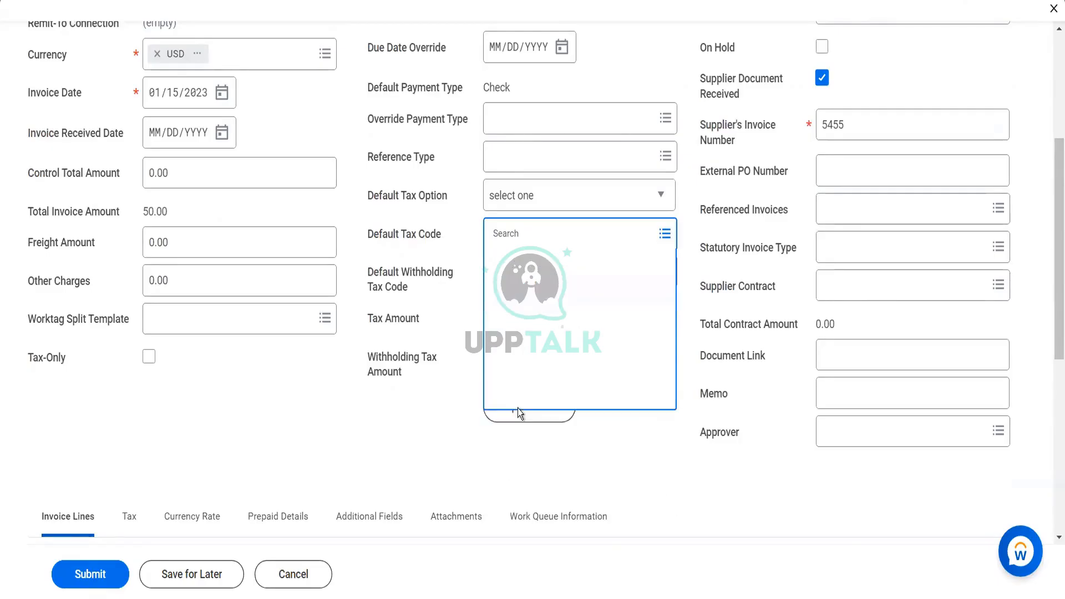
{"action": "left_click", "coordinate": [543, 298]}
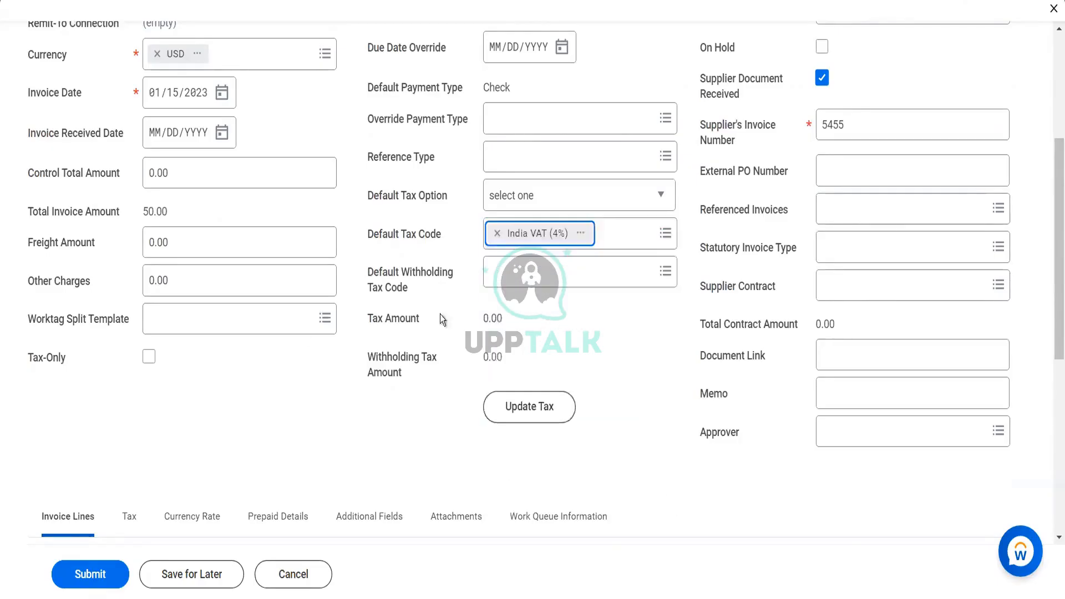
- Set the due date override of the copied invoice to 01/16/2023
{"action": "scroll", "coordinate": [297, 380], "scroll_direction": "up", "scroll_amount": 5}
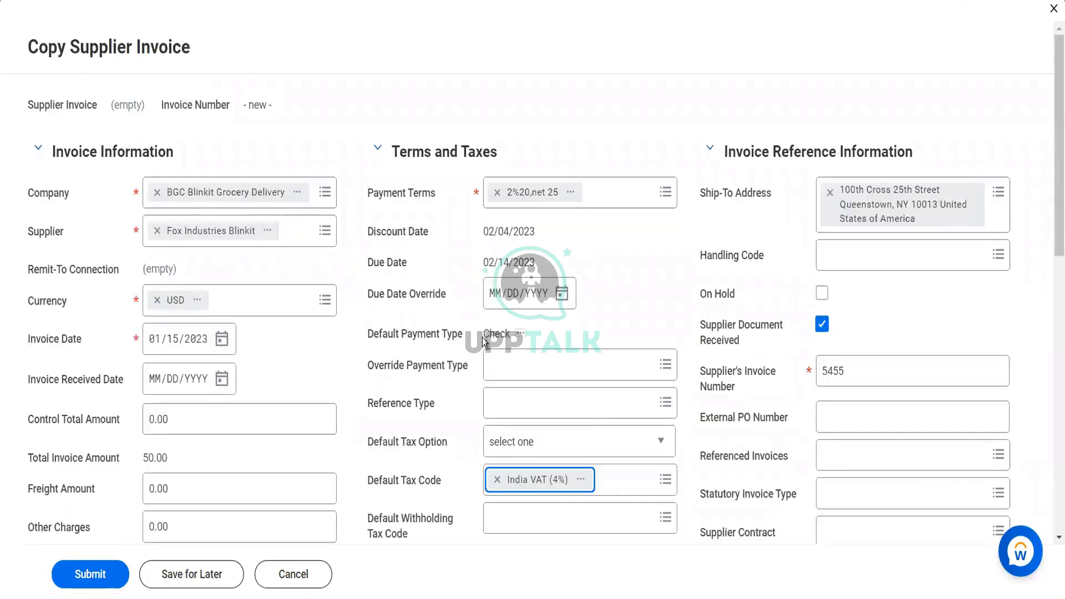
{"action": "scroll", "coordinate": [558, 253], "scroll_direction": "down", "scroll_amount": 1}
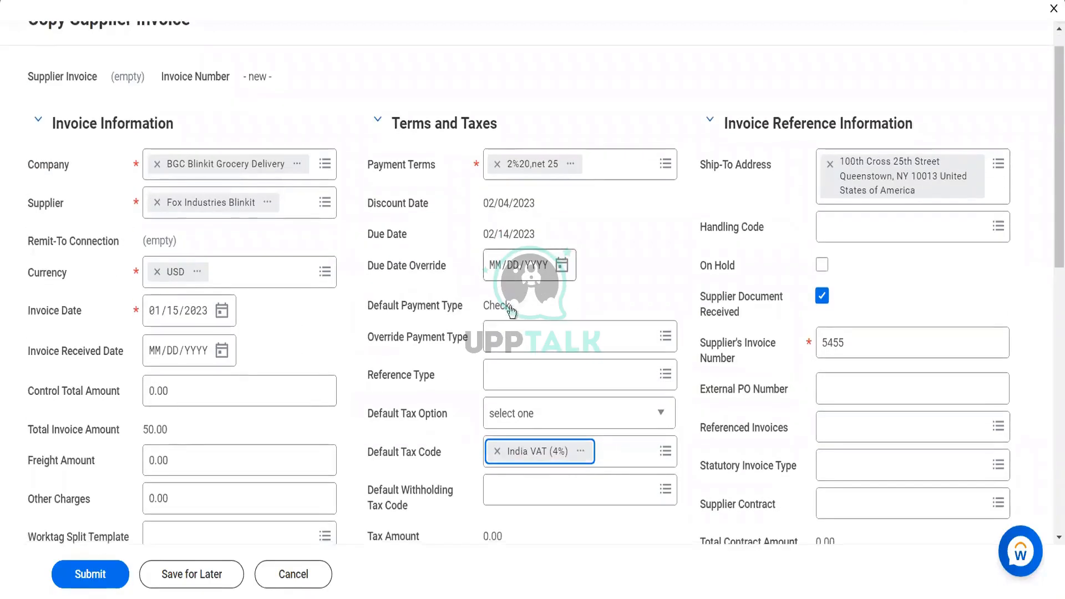
{"action": "left_click", "coordinate": [563, 267]}
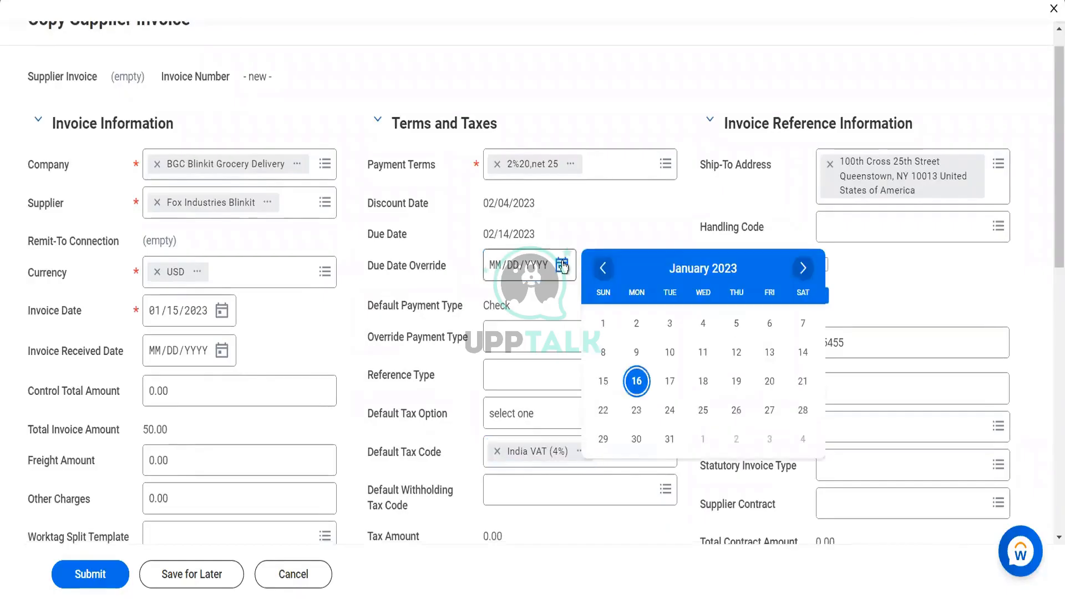
{"action": "left_click", "coordinate": [637, 383]}
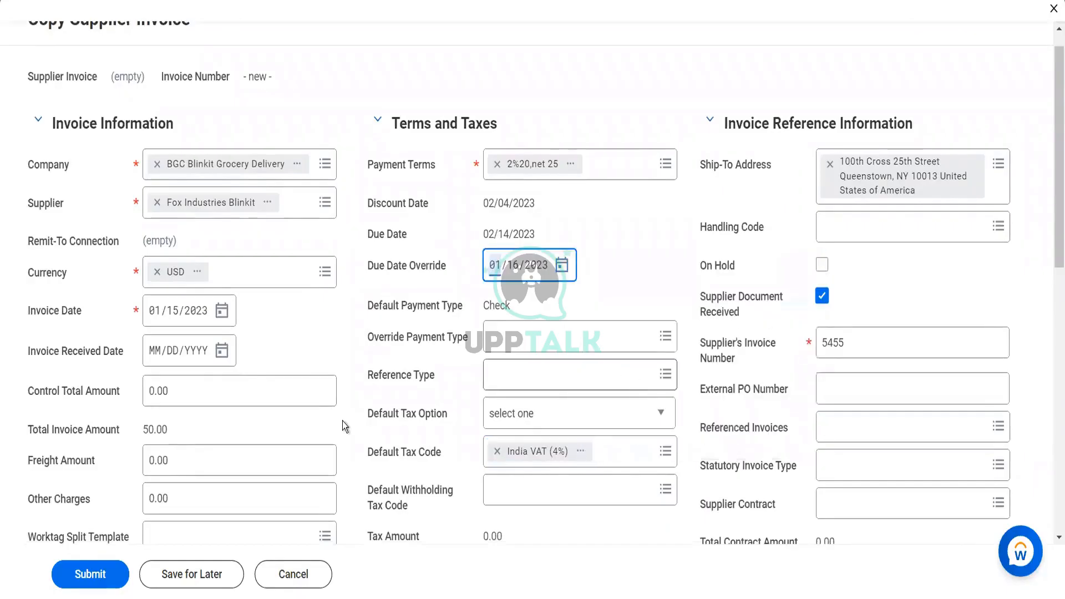
- Check the Cartons invoice line across its columns, submit the copied invoice, and choose to be notified when processing finishes
{"action": "scroll", "coordinate": [342, 421], "scroll_direction": "down", "scroll_amount": 10}
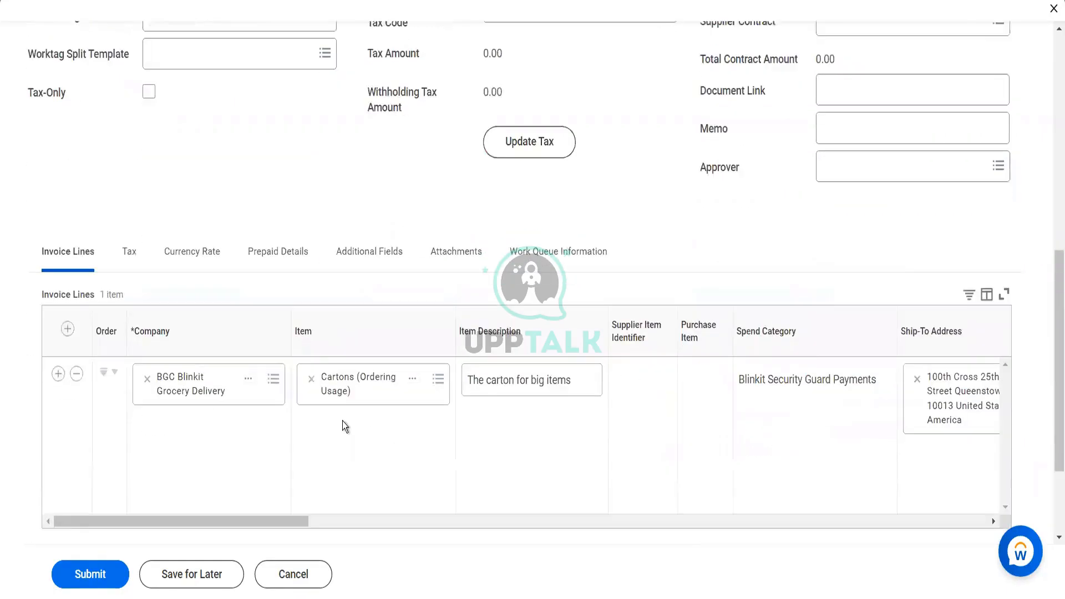
{"action": "left_click", "coordinate": [663, 380]}
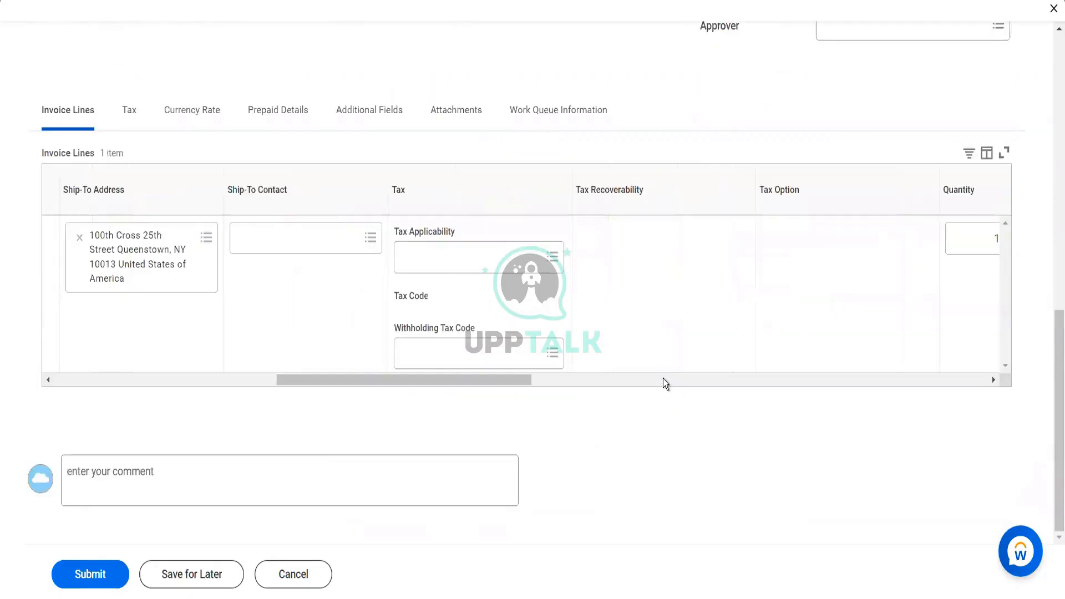
{"action": "left_click", "coordinate": [664, 379]}
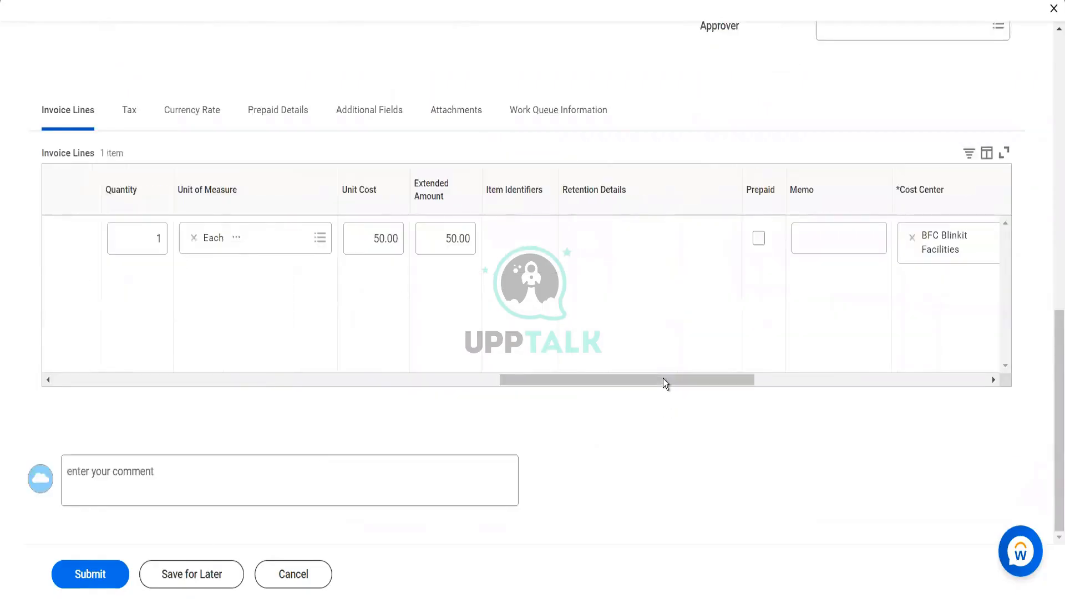
{"action": "left_click", "coordinate": [89, 578]}
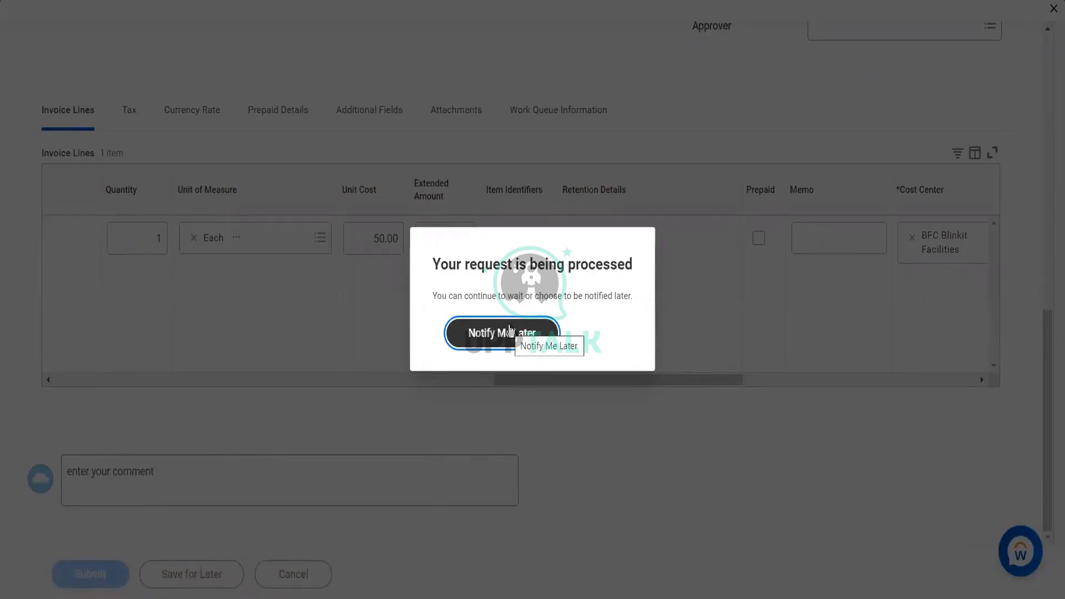
{"action": "left_click", "coordinate": [510, 330]}
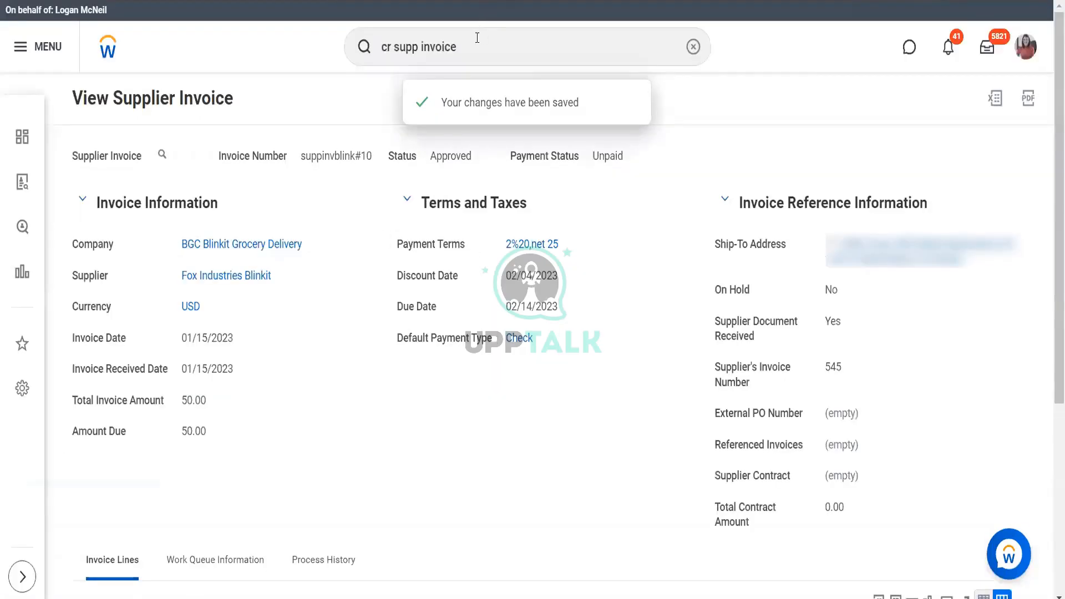
- Open the Fox Industries Blinkit supplier record from the invoice and view its recent invoices
{"action": "left_click", "coordinate": [242, 276]}
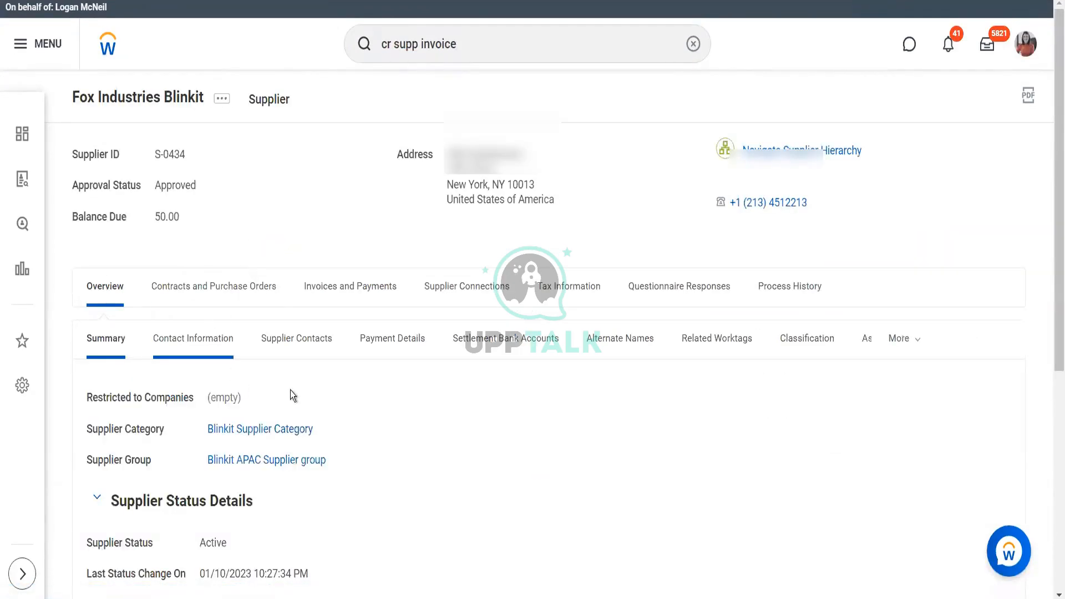
{"action": "left_click", "coordinate": [350, 291]}
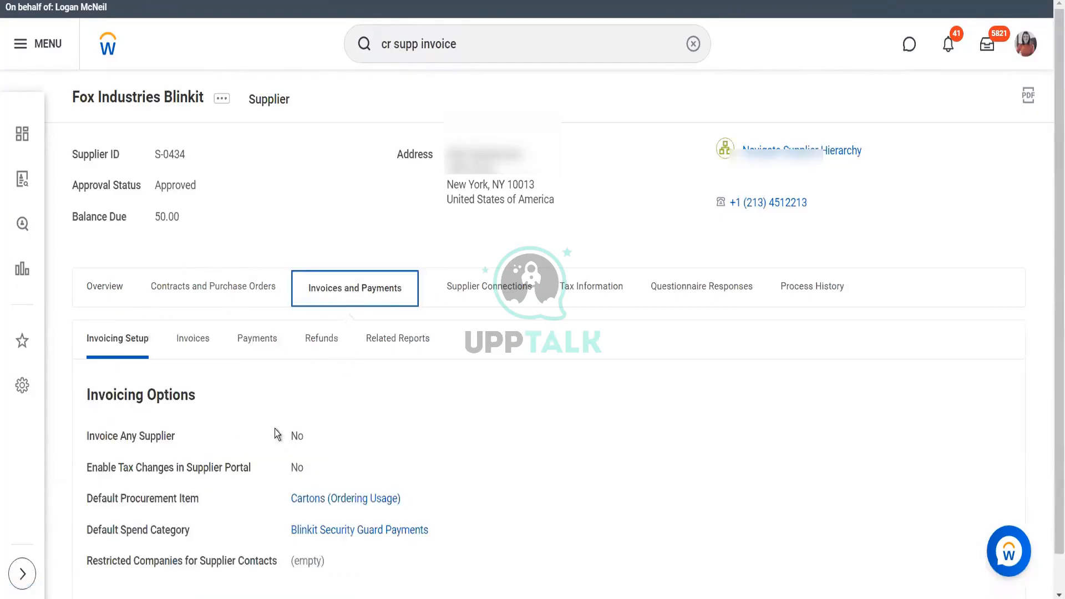
{"action": "left_click", "coordinate": [186, 340]}
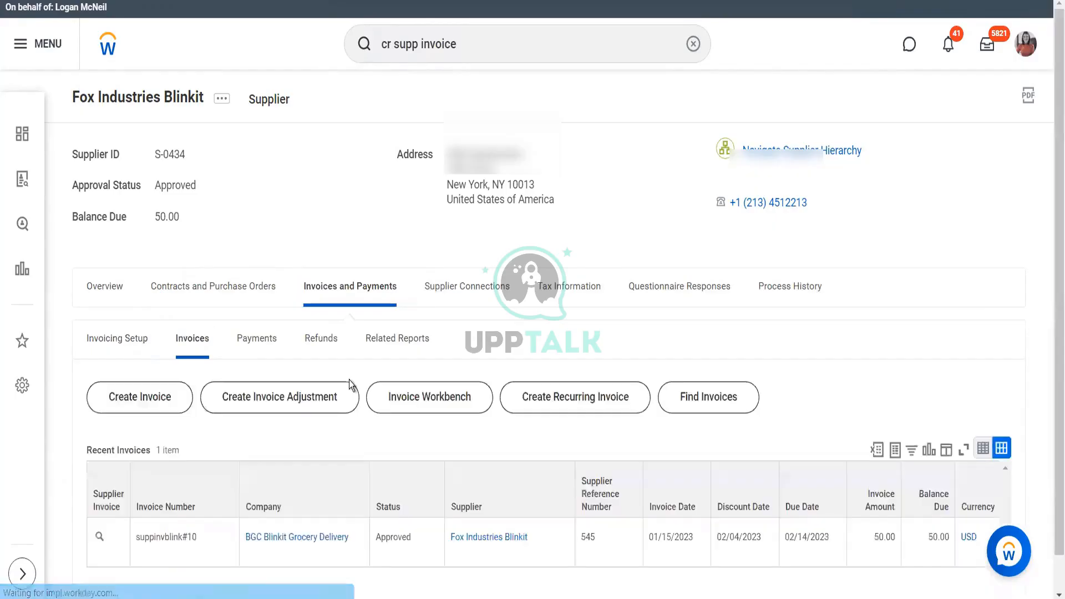
{"action": "scroll", "coordinate": [350, 382], "scroll_direction": "down", "scroll_amount": 1}
{"action": "scroll", "coordinate": [349, 381], "scroll_direction": "up", "scroll_amount": 1}
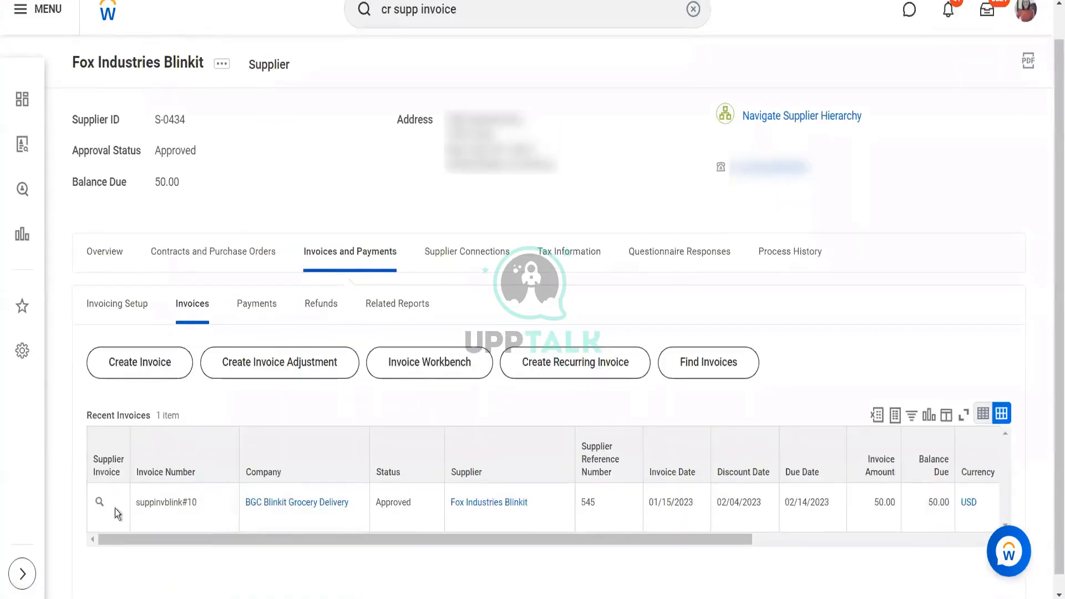
- Copy the supplier's invoice suppinvblink#10 and set the copy's supplier's invoice number to 54566
{"action": "left_click", "coordinate": [113, 503]}
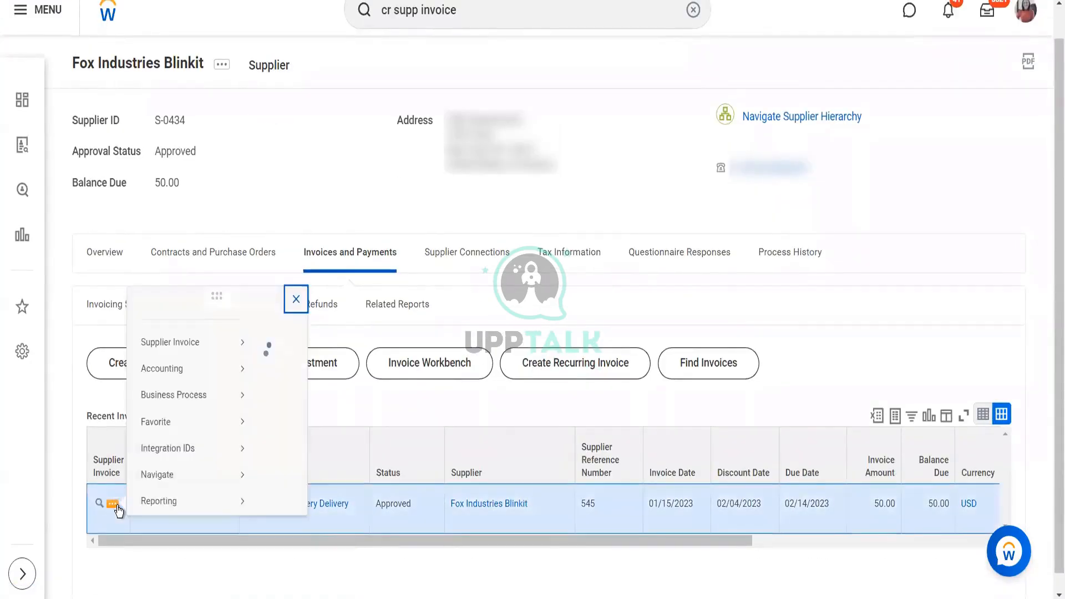
{"action": "mouse_move", "coordinate": [248, 166]}
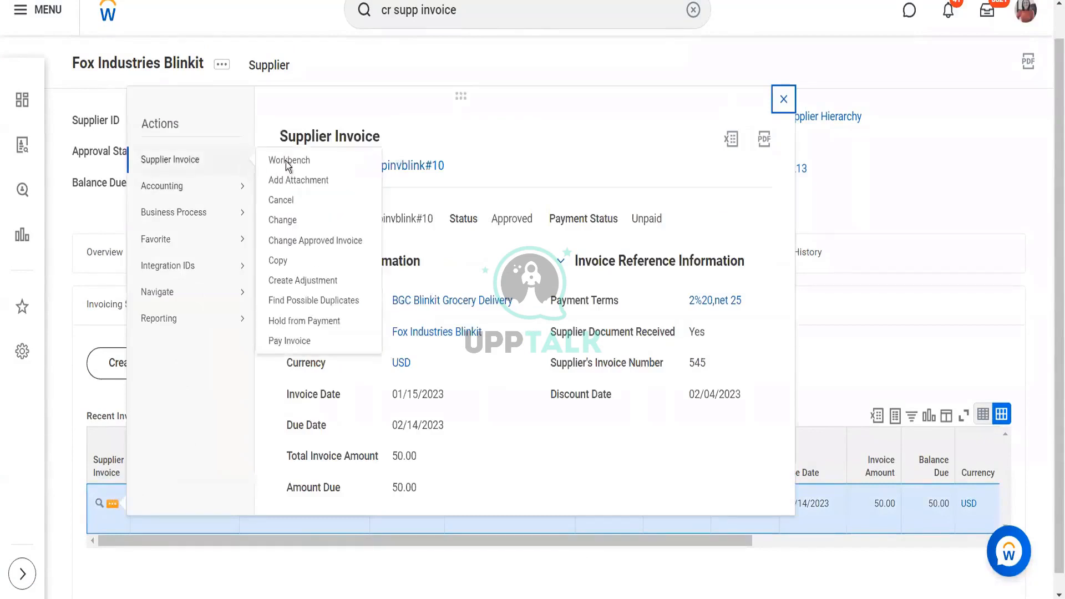
{"action": "left_click", "coordinate": [280, 266]}
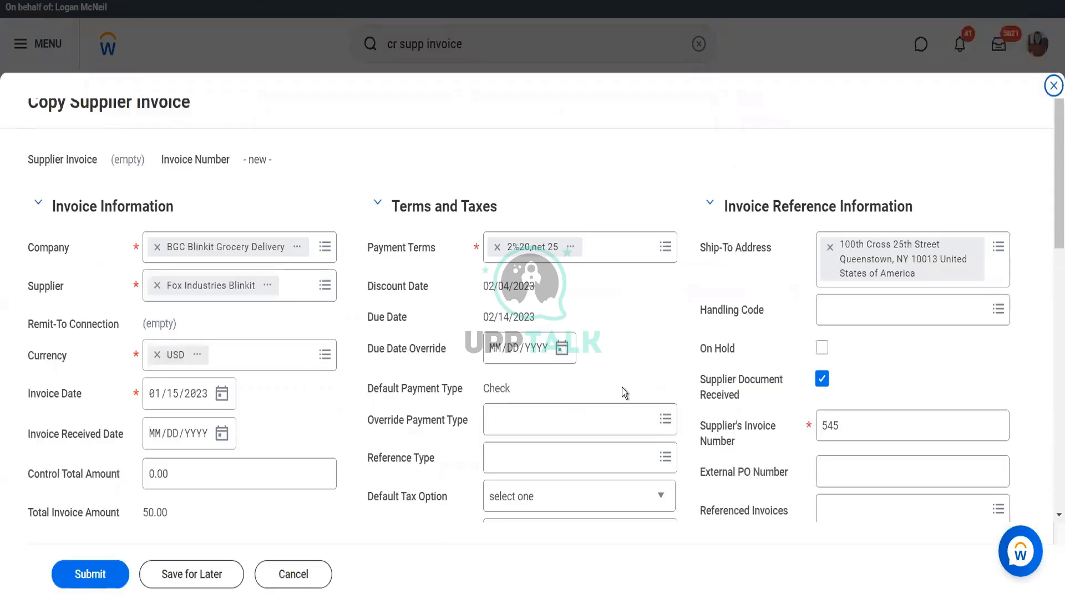
{"action": "left_click", "coordinate": [860, 430]}
{"action": "type", "text": "66"}
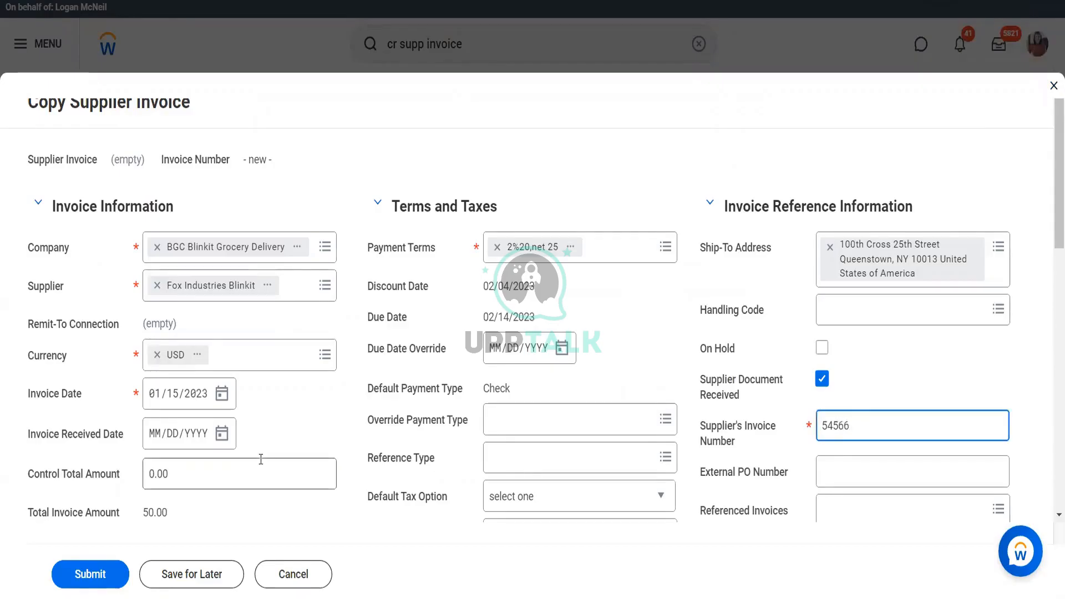
- Set both the invoice received date and the due date override of the copied invoice to 01/15/2023
{"action": "scroll", "coordinate": [218, 306], "scroll_direction": "down", "scroll_amount": 2}
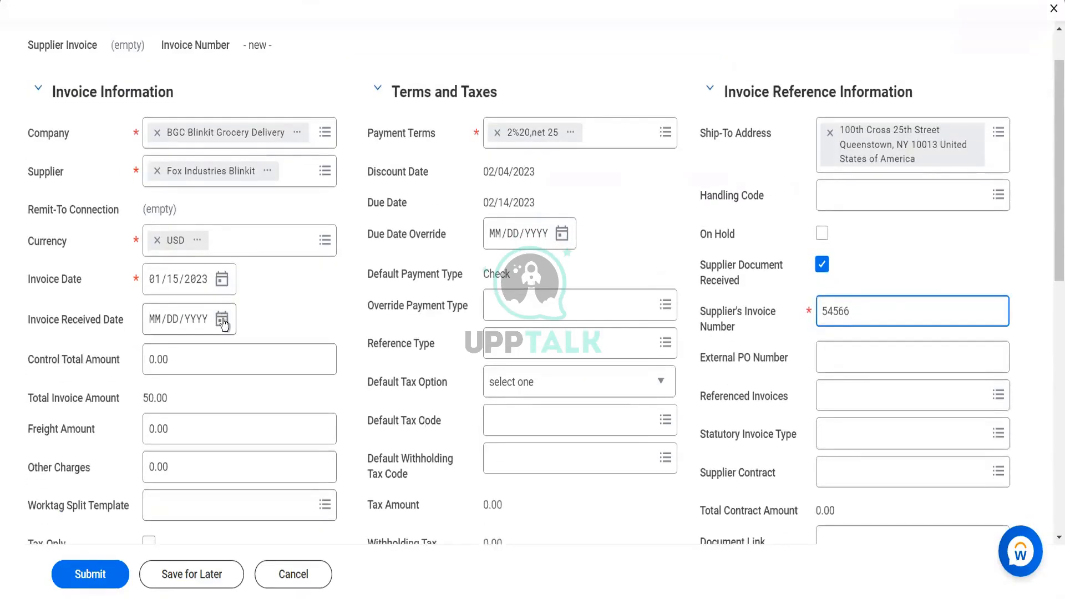
{"action": "left_click", "coordinate": [222, 319]}
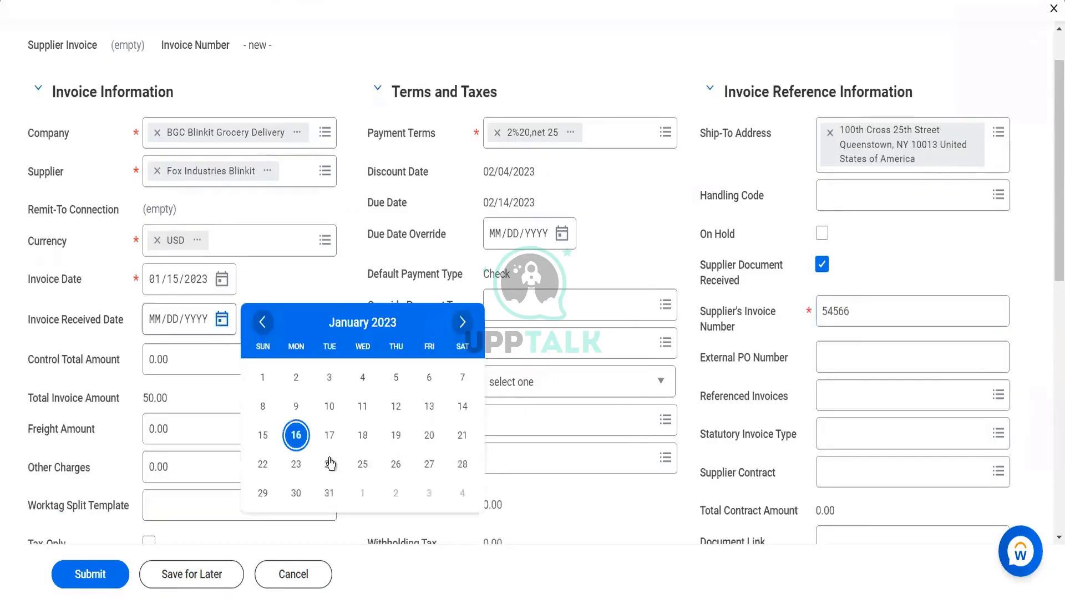
{"action": "left_click", "coordinate": [262, 435]}
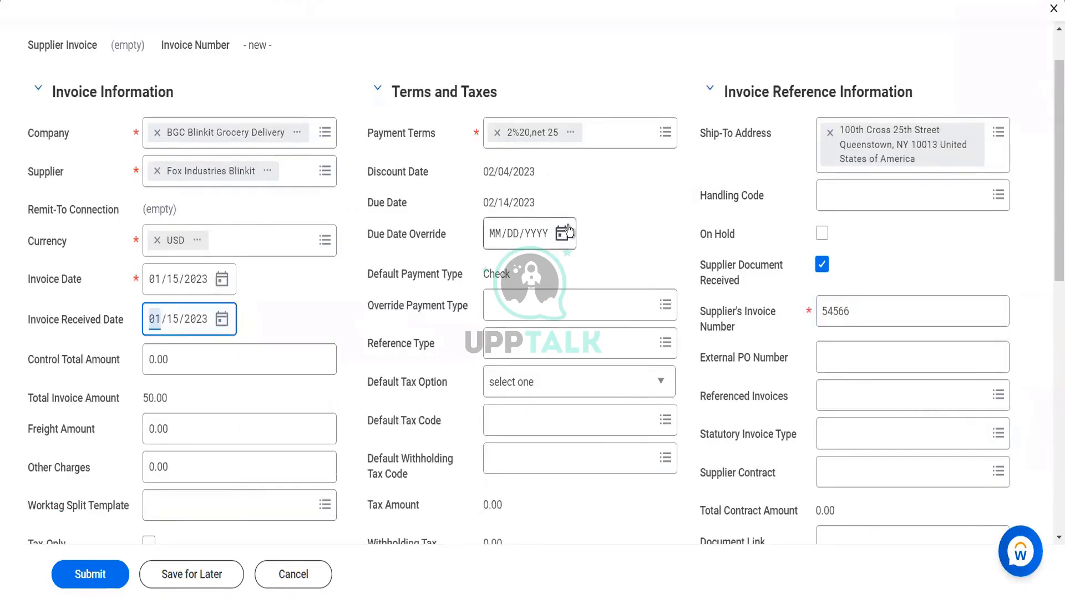
{"action": "left_click", "coordinate": [568, 232]}
{"action": "left_click", "coordinate": [607, 353]}
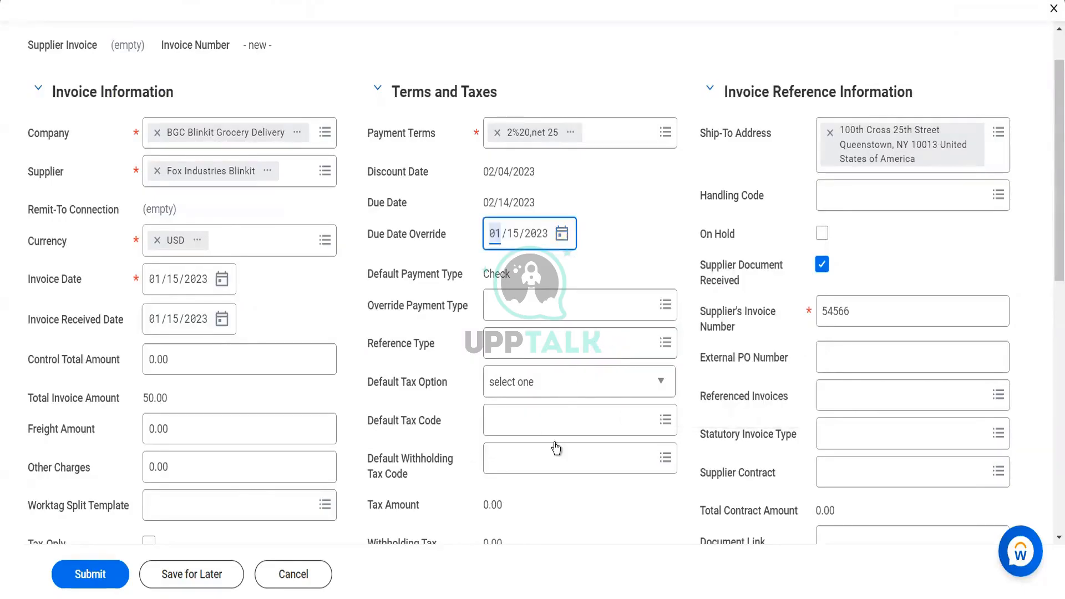
- Check the Cartons invoice line across its columns and submit the copied invoice
{"action": "scroll", "coordinate": [554, 443], "scroll_direction": "down", "scroll_amount": 10}
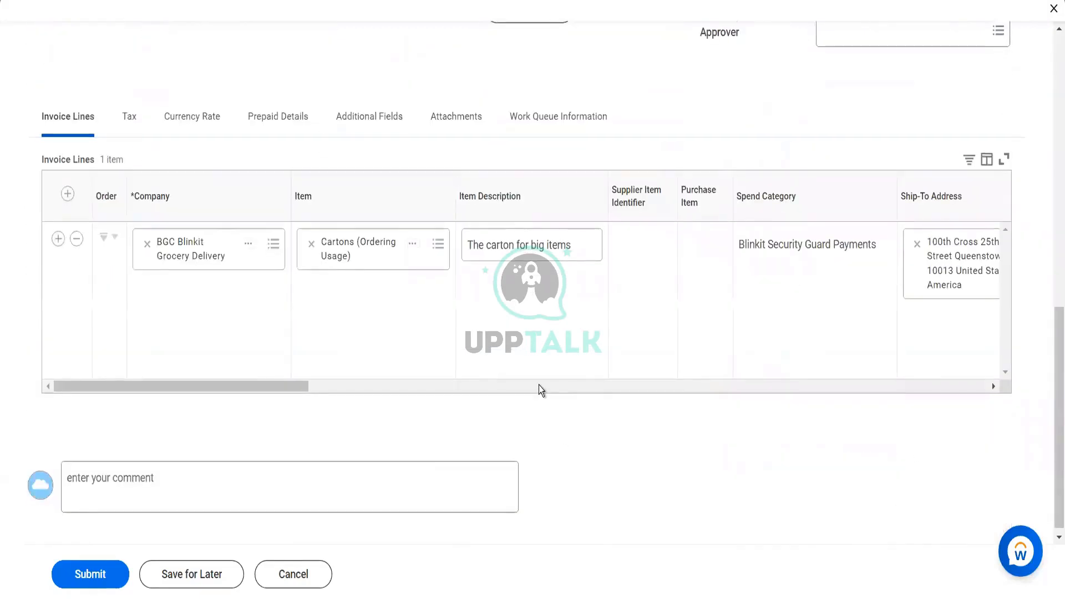
{"action": "left_click", "coordinate": [538, 385]}
{"action": "left_click", "coordinate": [538, 385]}
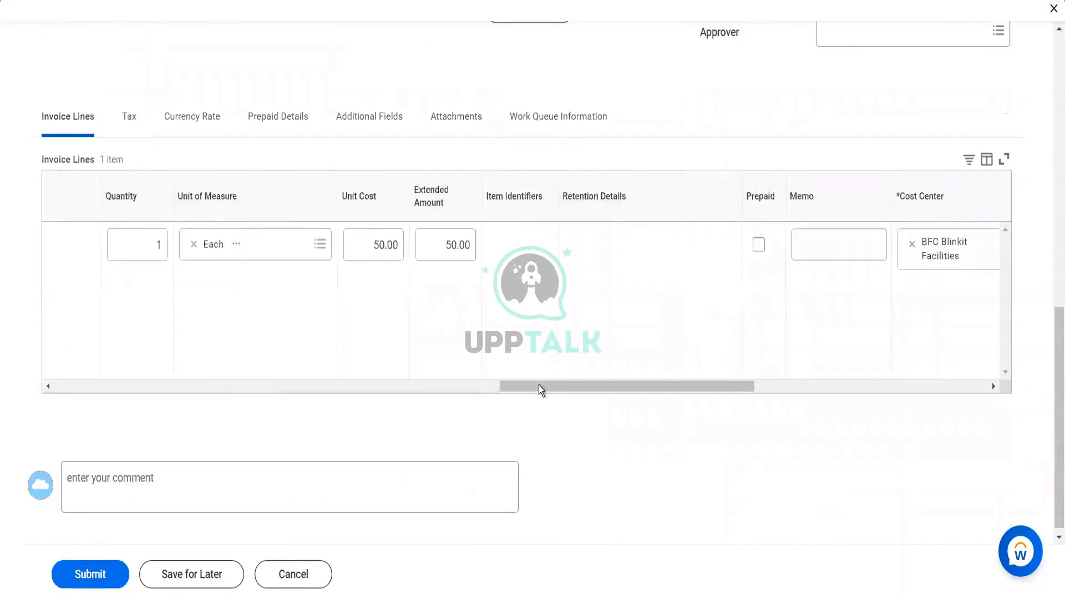
{"action": "left_click_drag", "start_coordinate": [539, 385], "coordinate": [741, 447]}
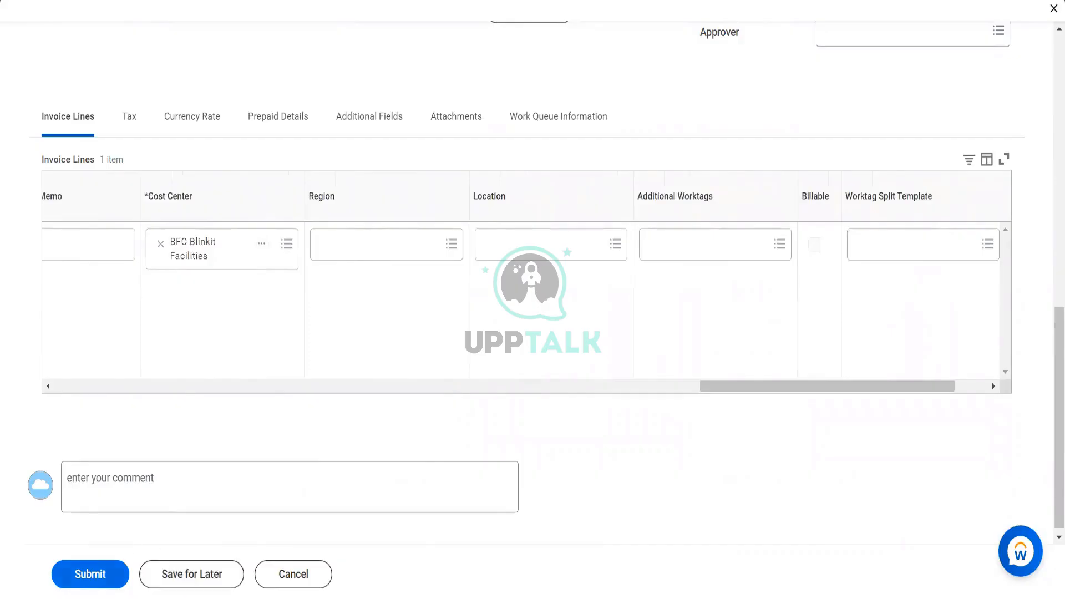
{"action": "left_click", "coordinate": [88, 581]}
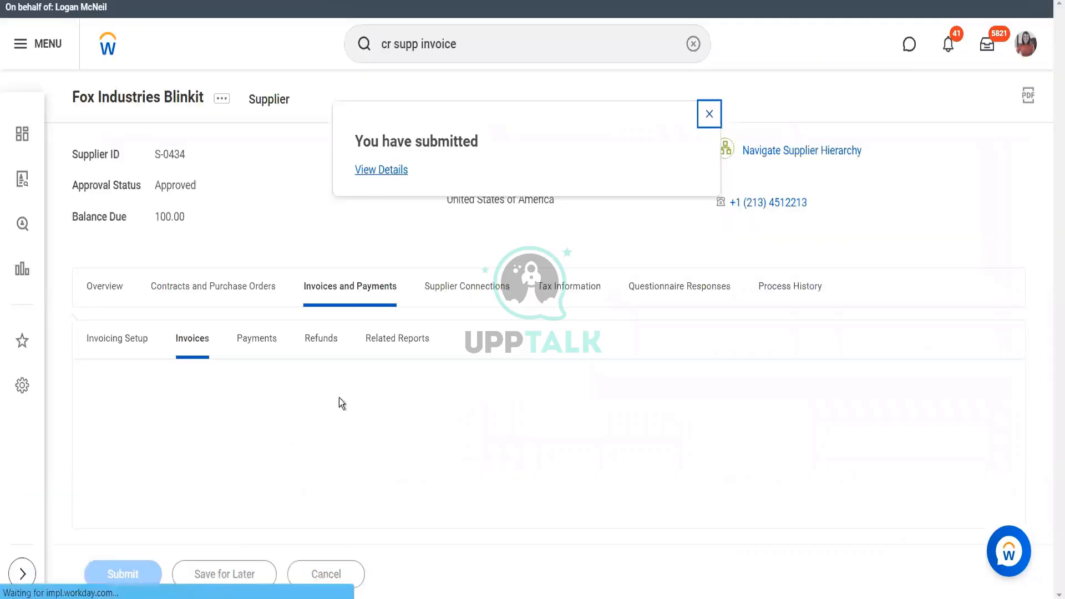
- Open the submitted supplier invoice from its submission details and process information, and make a copy of it
{"action": "left_click", "coordinate": [371, 176]}
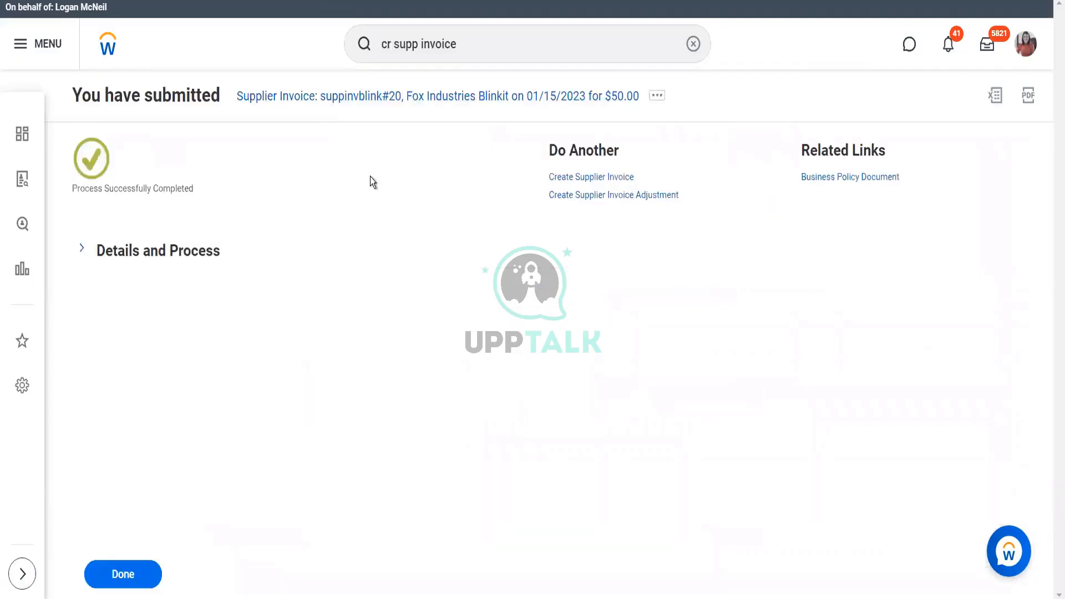
{"action": "left_click", "coordinate": [135, 262]}
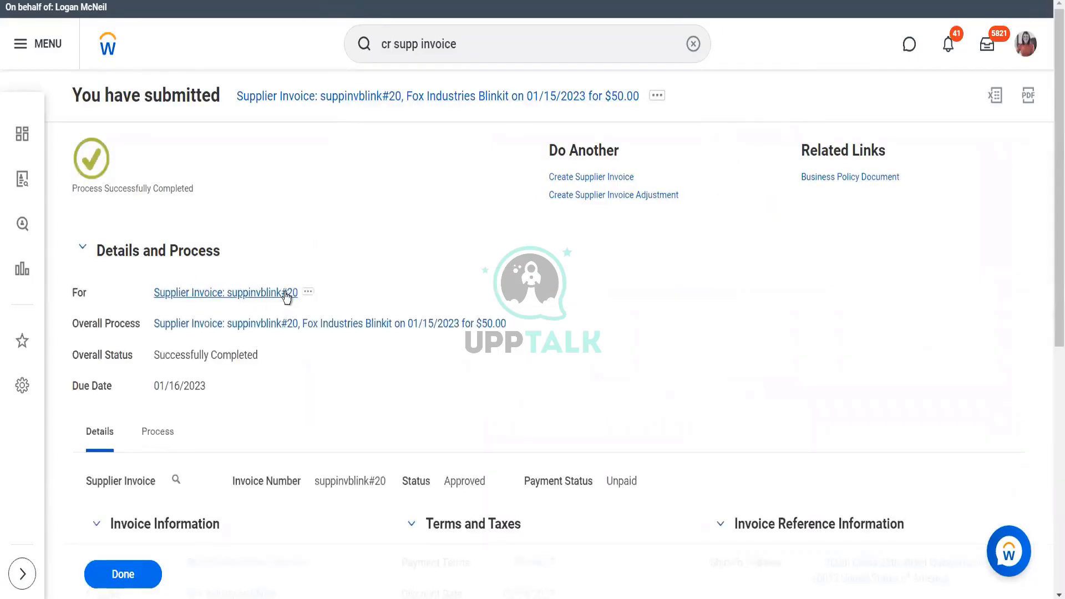
{"action": "left_click", "coordinate": [286, 298]}
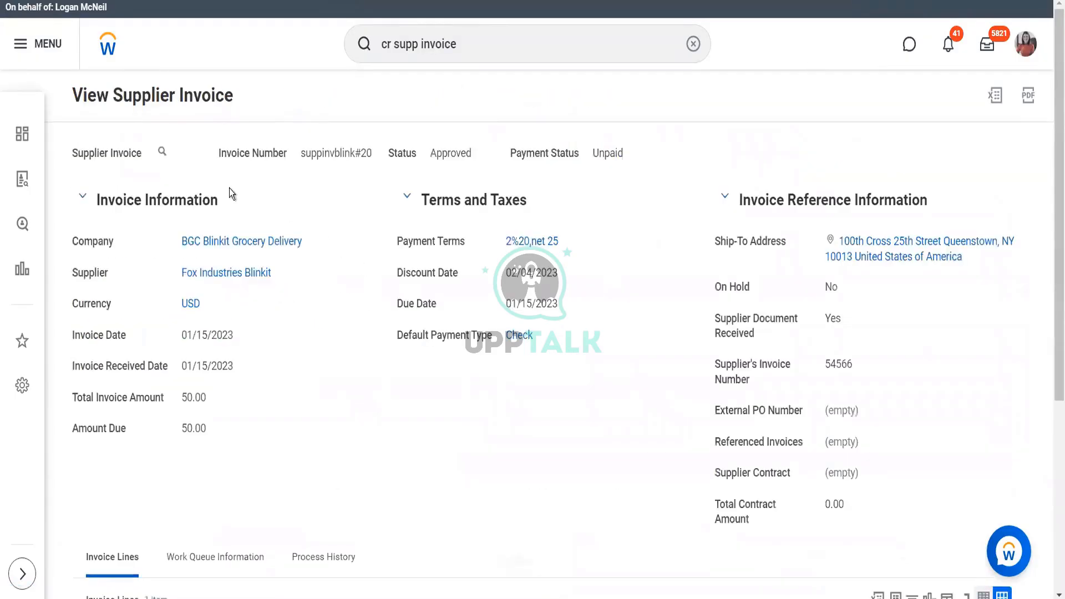
{"action": "left_click", "coordinate": [176, 154]}
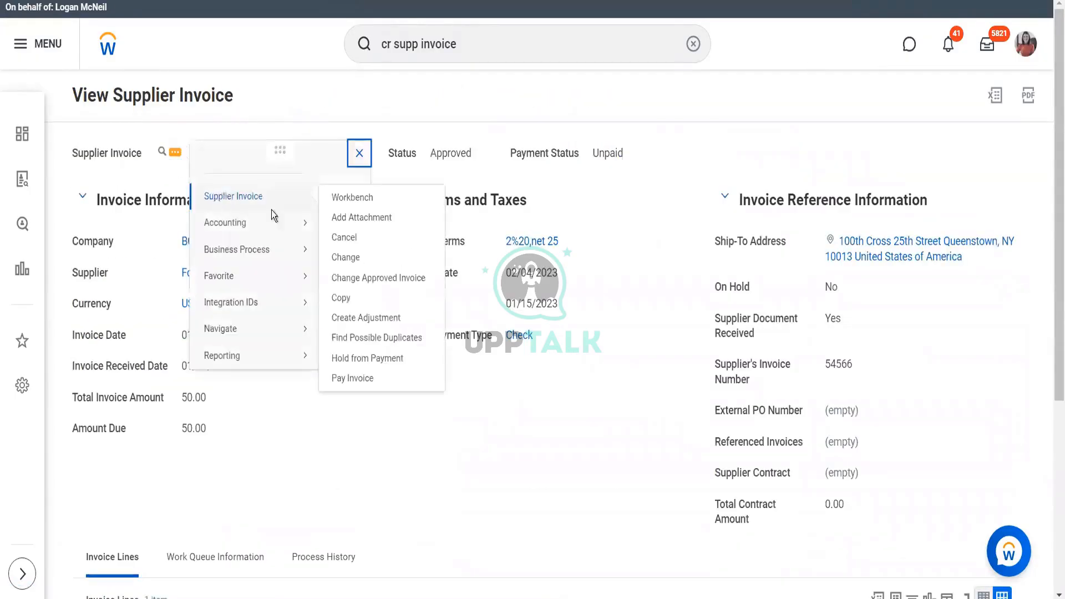
{"action": "mouse_move", "coordinate": [288, 251]}
{"action": "mouse_move", "coordinate": [296, 219]}
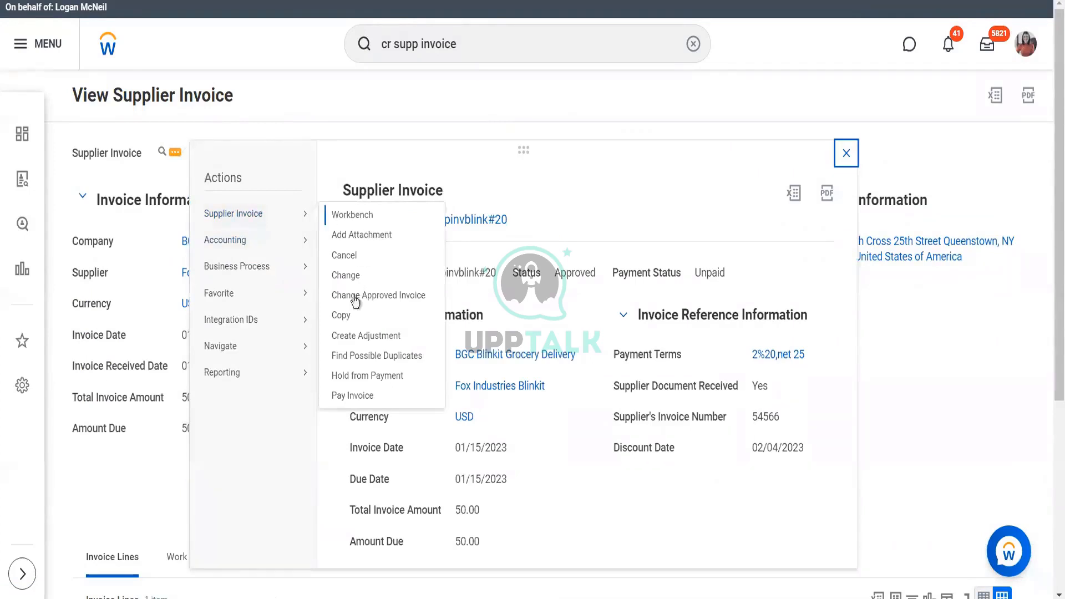
{"action": "left_click", "coordinate": [344, 322]}
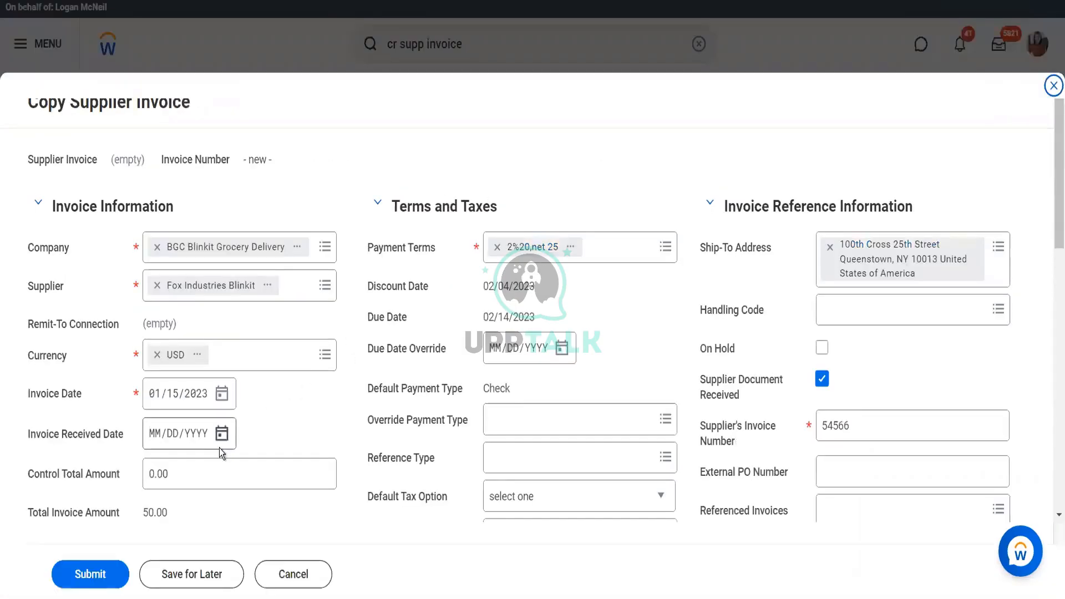
- Set the new copy's invoice received date to 01/15/2023 and its supplier's invoice number to 545665
{"action": "left_click", "coordinate": [222, 434]}
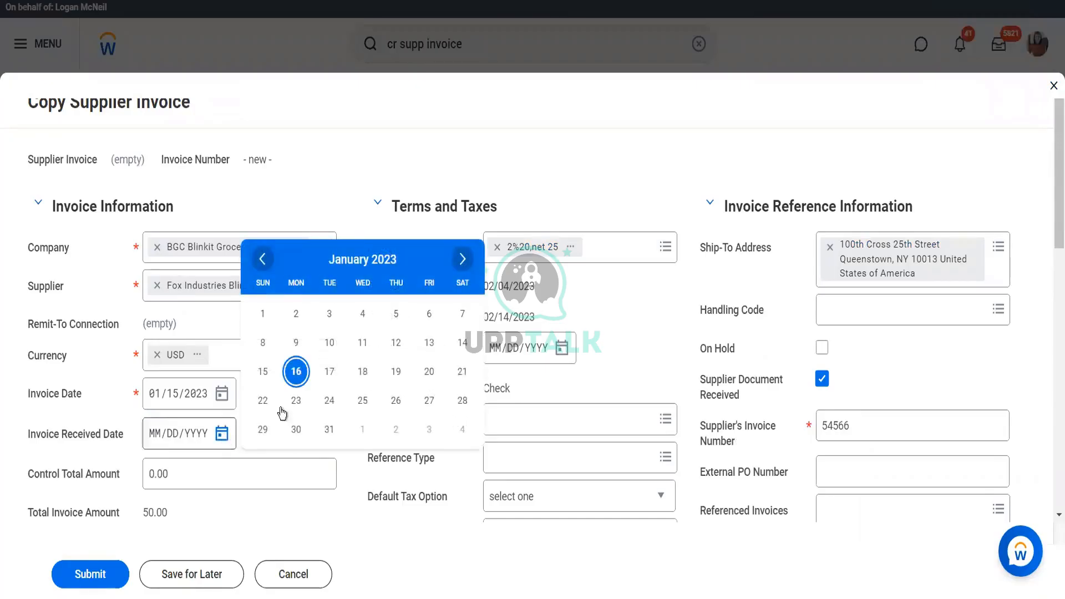
{"action": "left_click", "coordinate": [262, 372]}
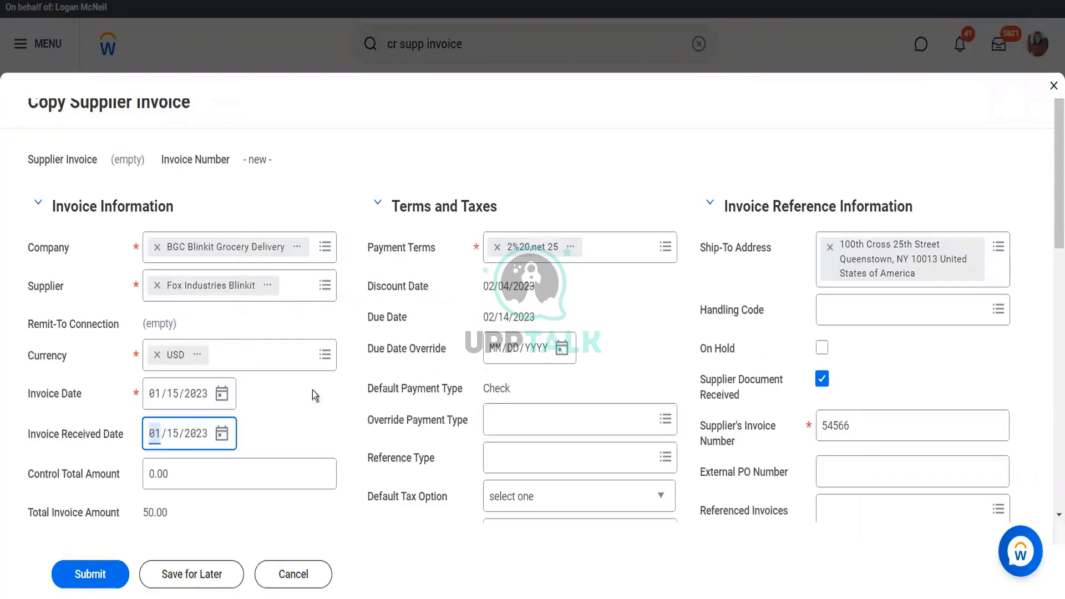
{"action": "left_click", "coordinate": [864, 426]}
{"action": "type", "text": "5"}
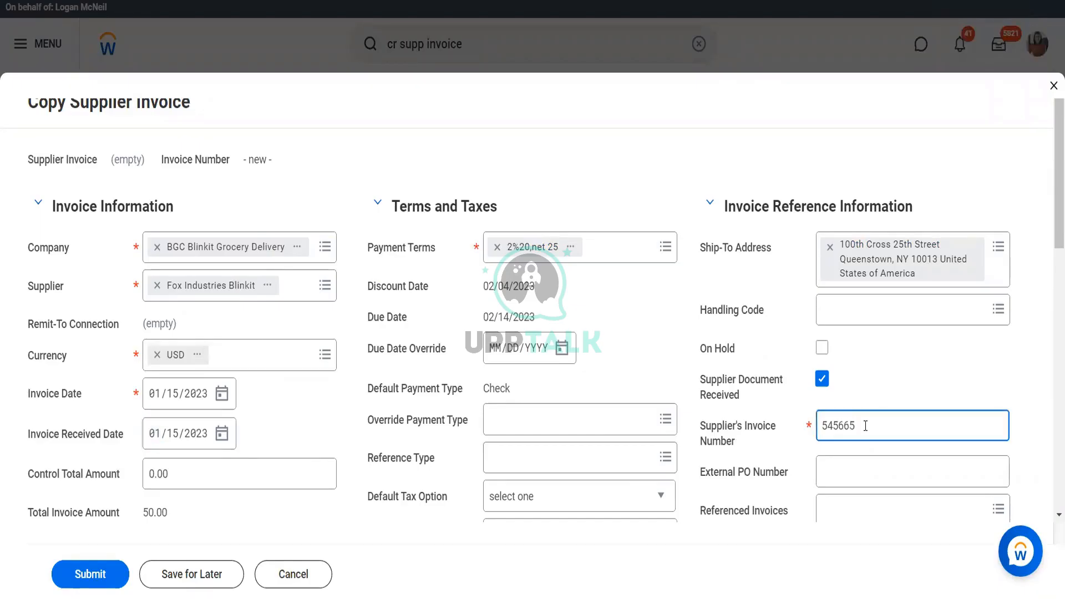
- Set the unit cost of the Cartons invoice line to 25,000.00 and submit the copied invoice
{"action": "scroll", "coordinate": [586, 413], "scroll_direction": "down", "scroll_amount": 5}
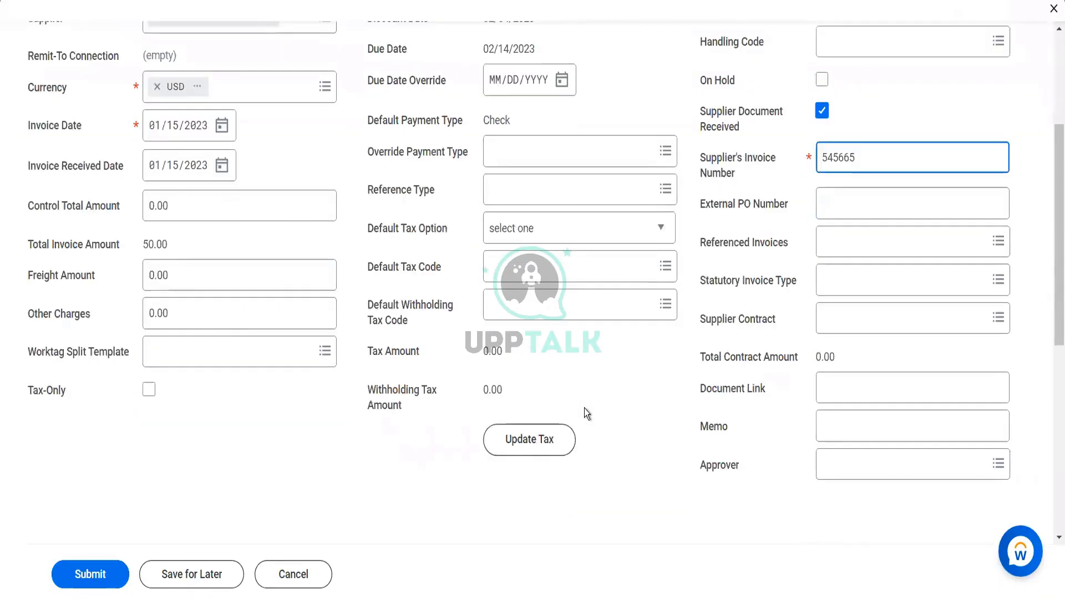
{"action": "scroll", "coordinate": [584, 409], "scroll_direction": "down", "scroll_amount": 7}
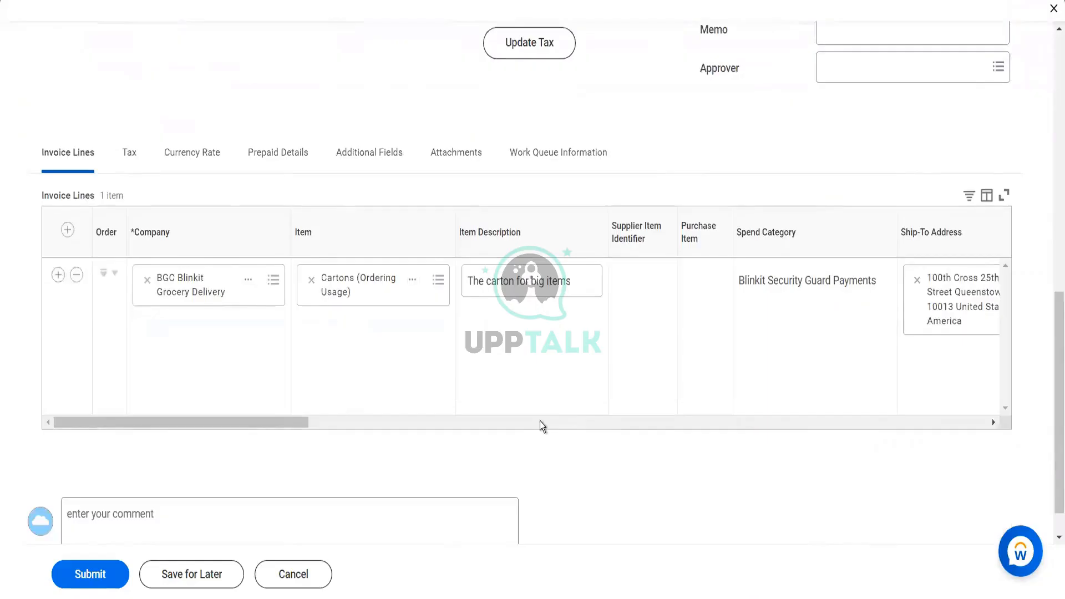
{"action": "left_click", "coordinate": [540, 421]}
{"action": "left_click", "coordinate": [541, 421]}
{"action": "left_click_drag", "start_coordinate": [542, 421], "coordinate": [475, 434]}
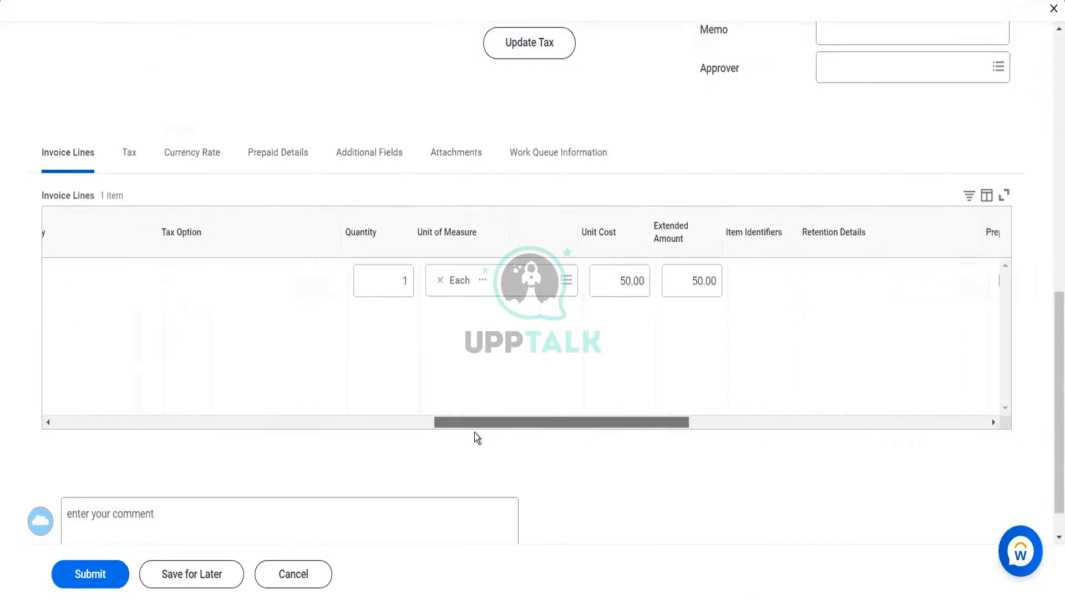
{"action": "left_click", "coordinate": [617, 279]}
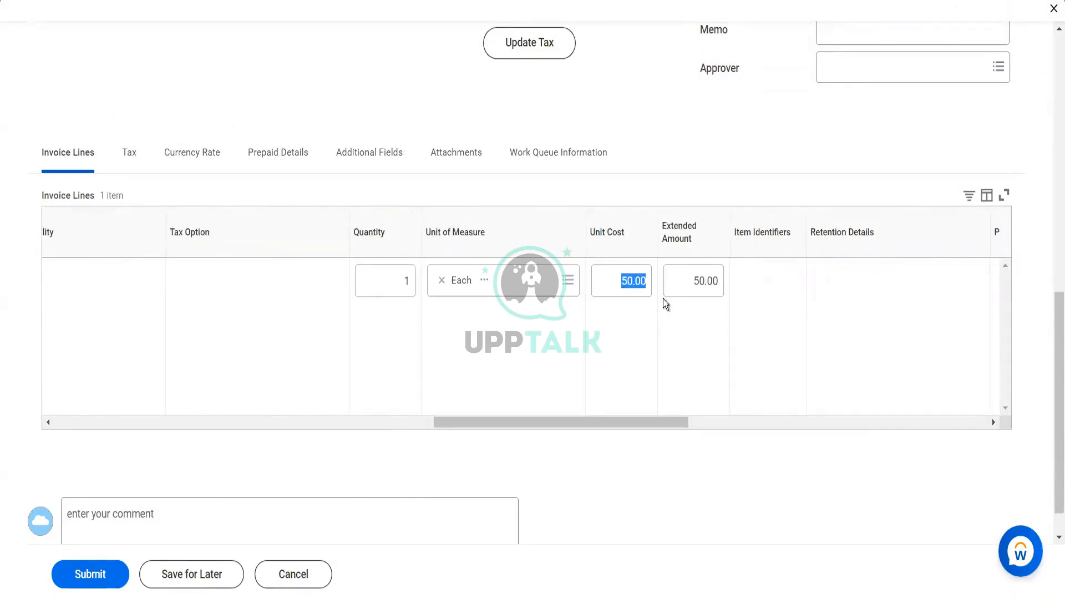
{"action": "key", "text": "Return"}
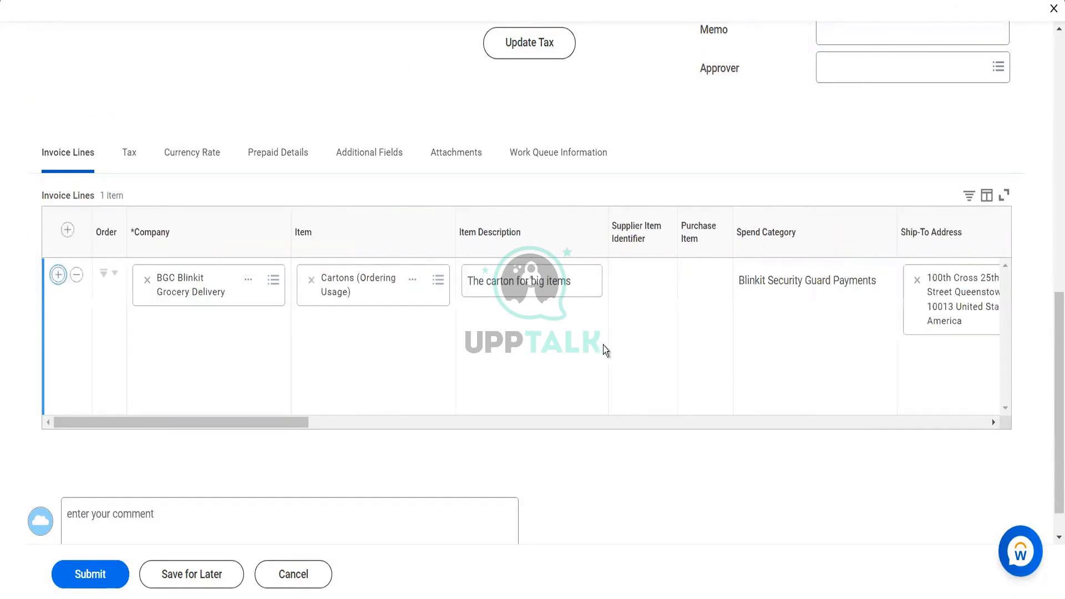
{"action": "left_click", "coordinate": [574, 422]}
{"action": "left_click", "coordinate": [573, 421]}
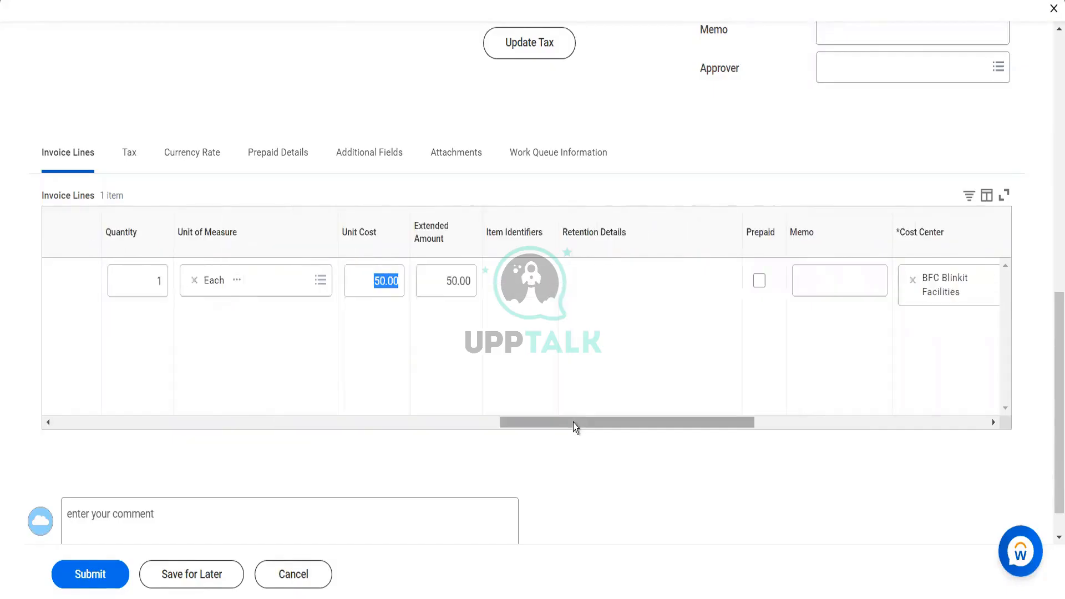
{"action": "left_click", "coordinate": [349, 288]}
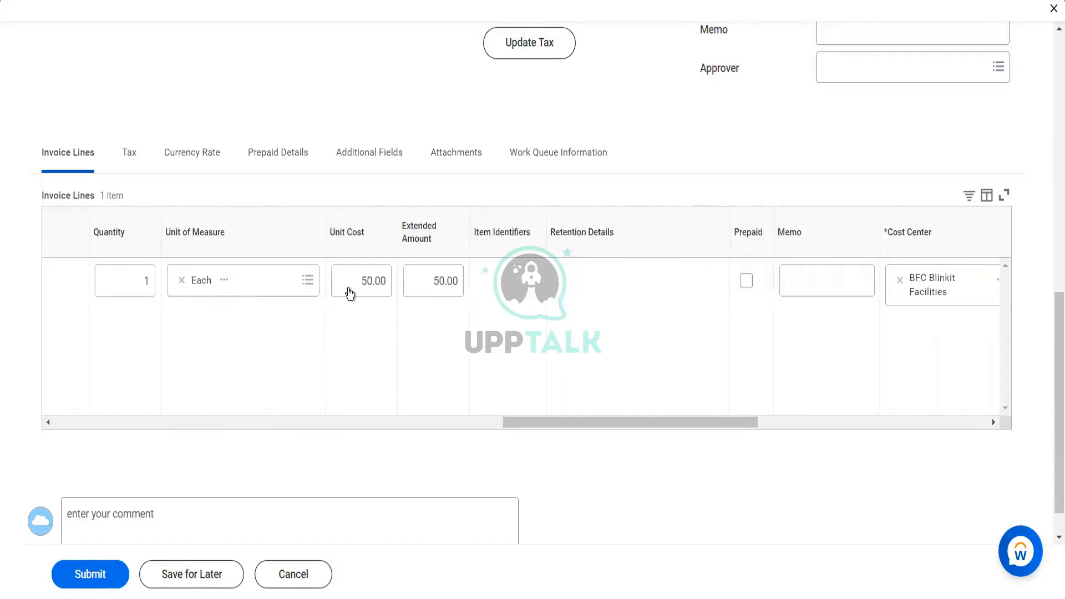
{"action": "type", "text": "25,00"}
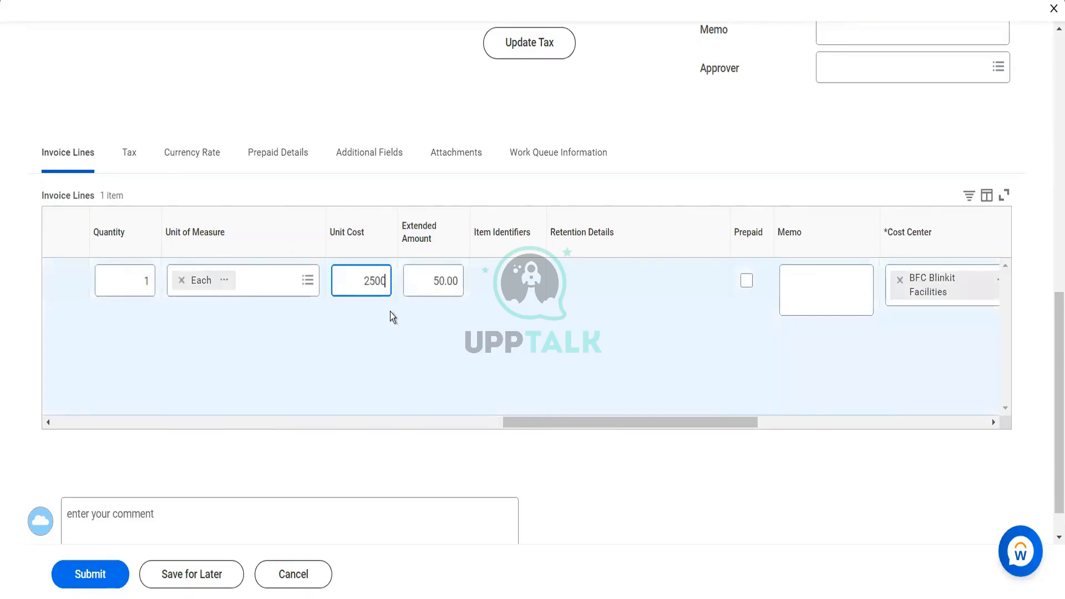
{"action": "type", "text": "0"}
{"action": "key", "text": "Tab"}
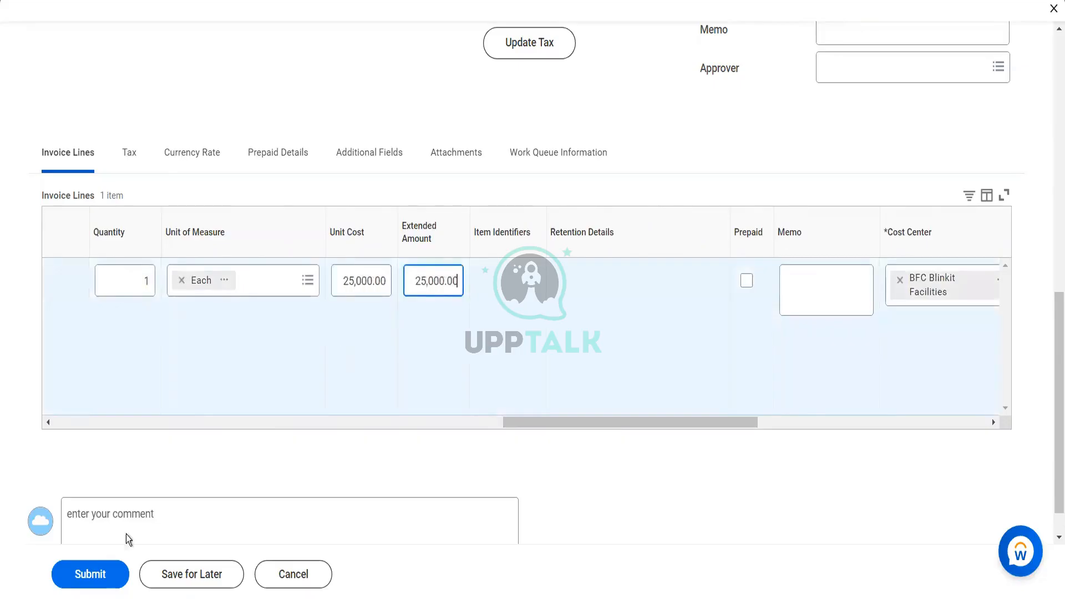
{"action": "left_click", "coordinate": [90, 574]}
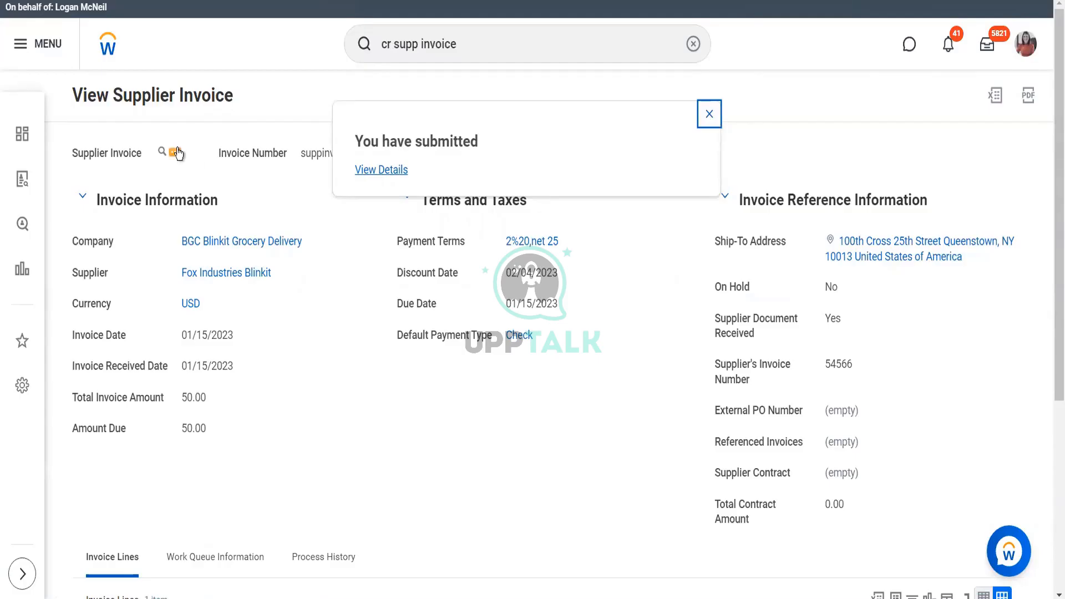
- Make another copy of supplier invoice suppinvblink#20 and set the unit cost of its Cartons line to 4,000.00
{"action": "left_click", "coordinate": [178, 153]}
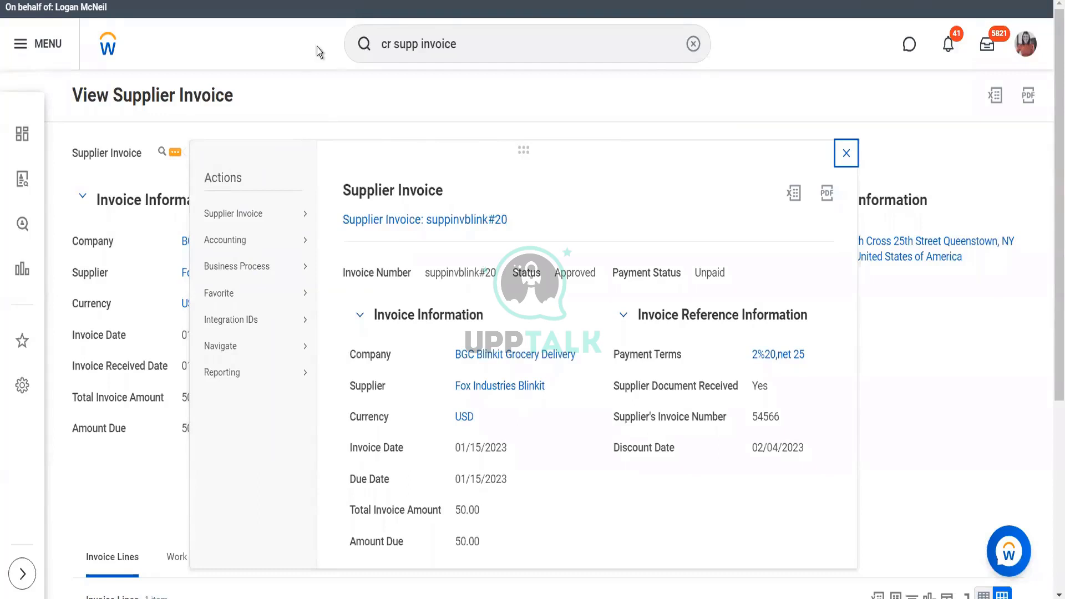
{"action": "mouse_move", "coordinate": [311, 218]}
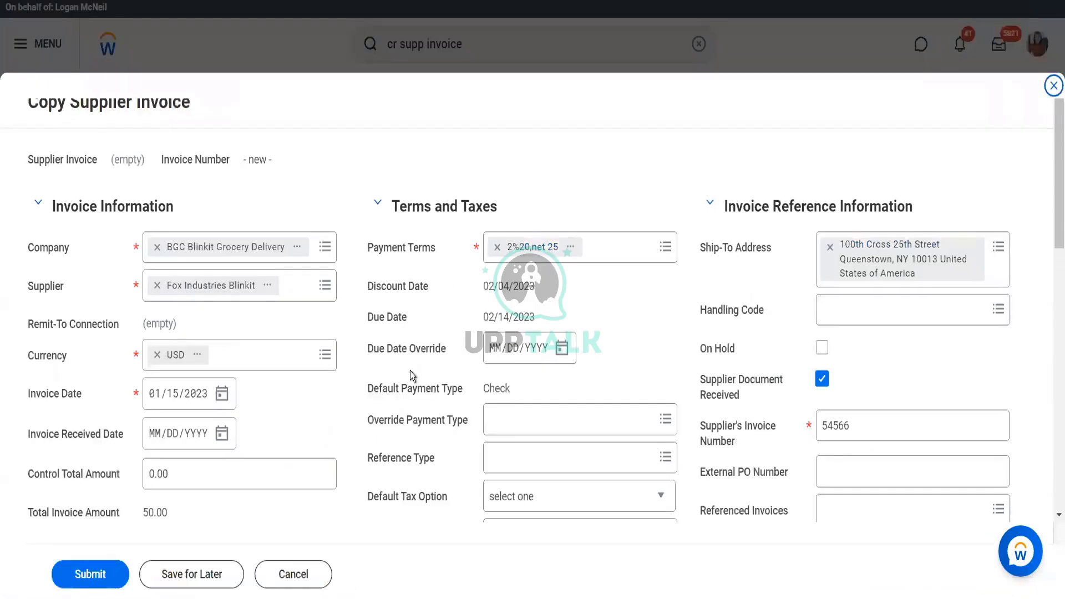
{"action": "scroll", "coordinate": [410, 370], "scroll_direction": "down", "scroll_amount": 5}
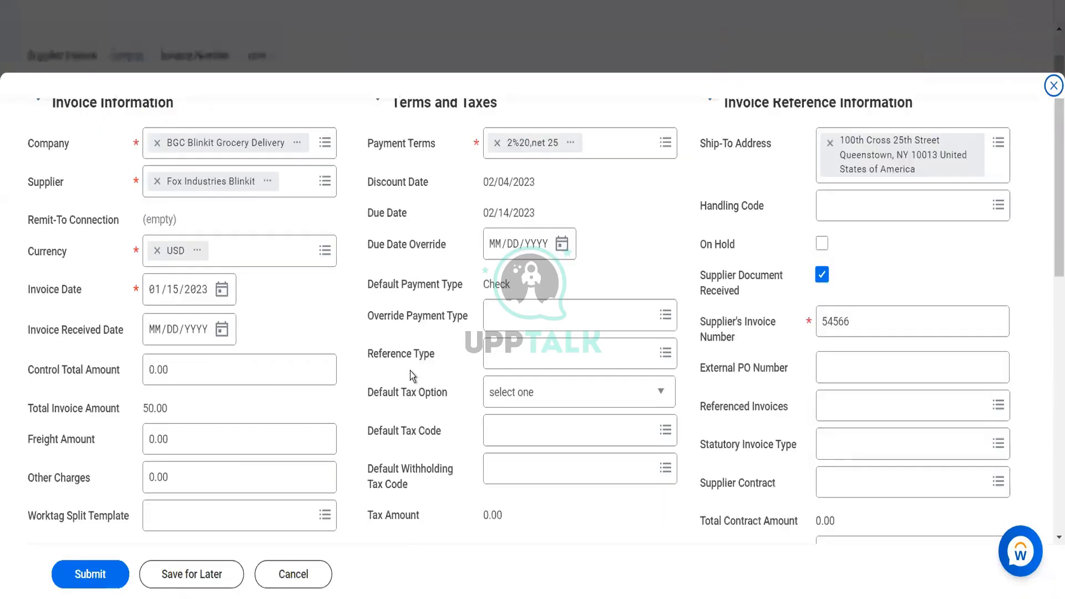
{"action": "scroll", "coordinate": [667, 434], "scroll_direction": "down", "scroll_amount": 7}
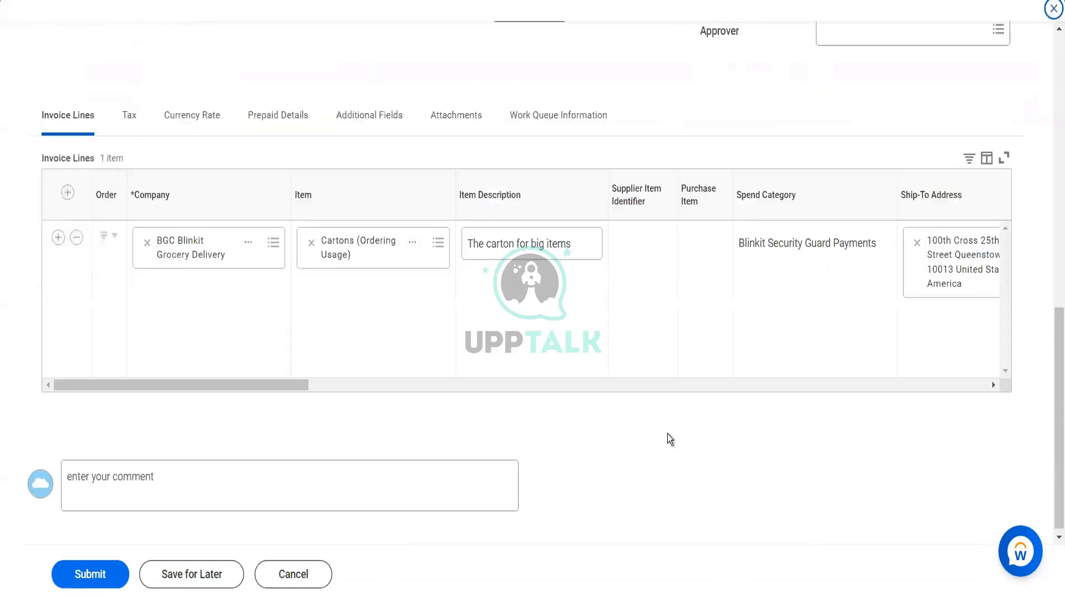
{"action": "left_click", "coordinate": [648, 381]}
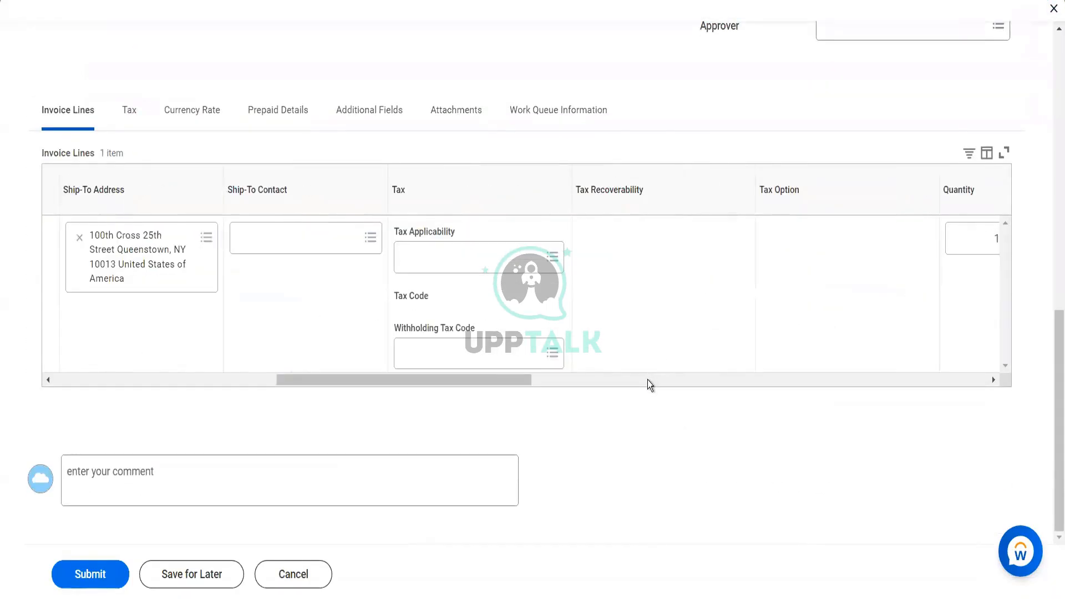
{"action": "left_click", "coordinate": [648, 381]}
{"action": "left_click", "coordinate": [371, 250]}
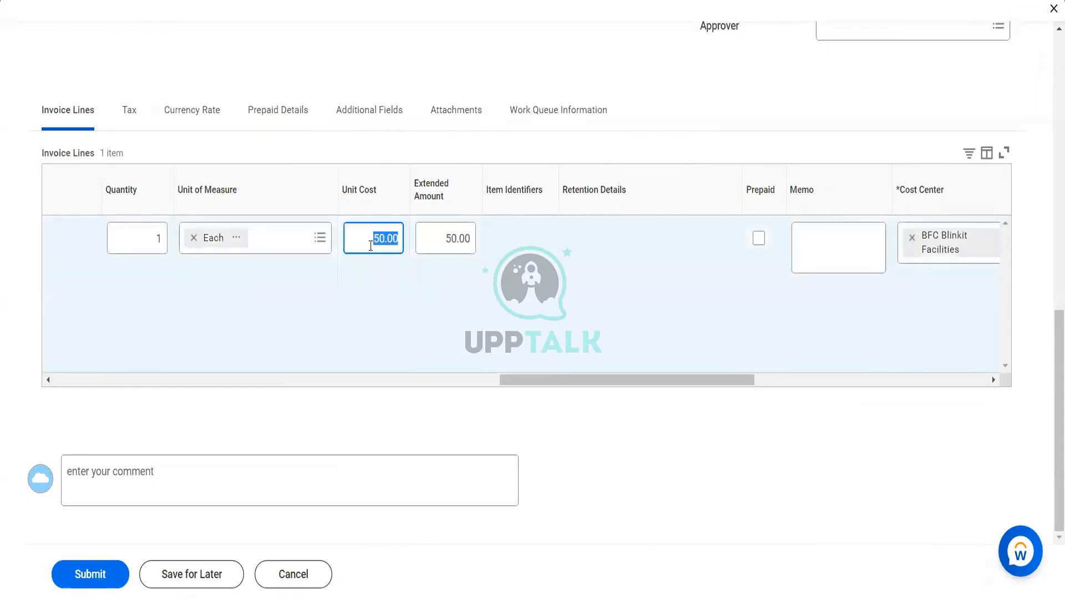
{"action": "type", "text": "4,00"}
{"action": "type", "text": "0"}
{"action": "key", "text": "Tab"}
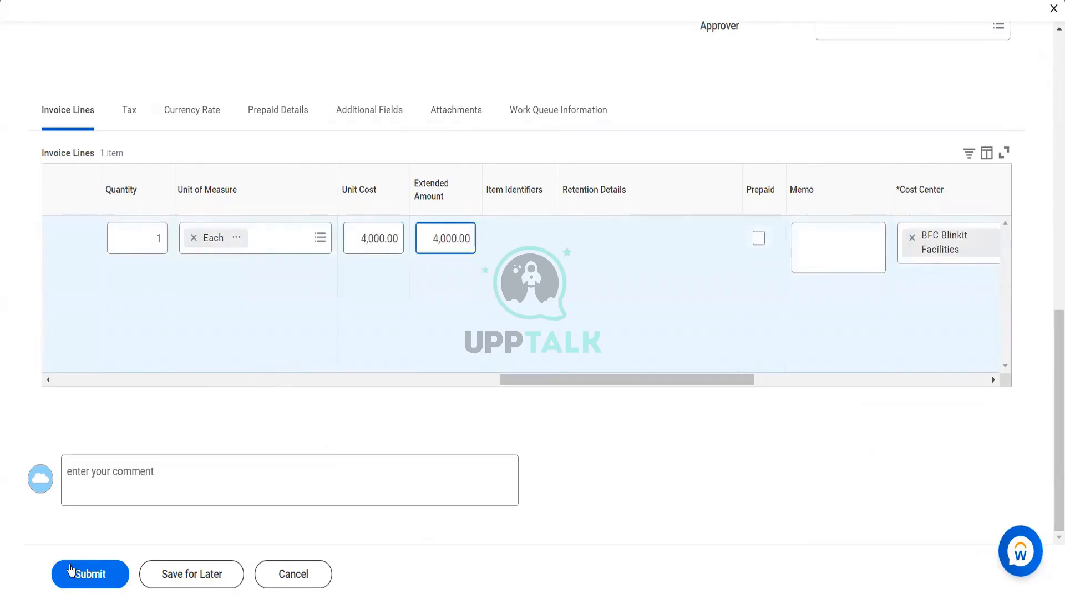
- Check the submission error, change the supplier's invoice number to 545667, and submit the copied invoice
{"action": "scroll", "coordinate": [259, 490], "scroll_direction": "up", "scroll_amount": 1}
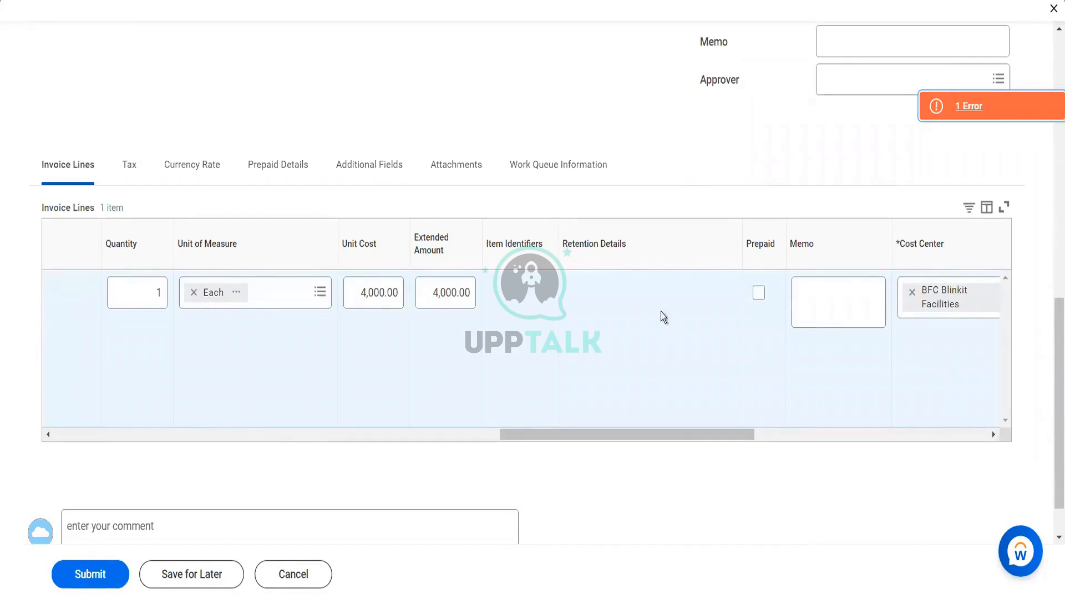
{"action": "left_click", "coordinate": [967, 106]}
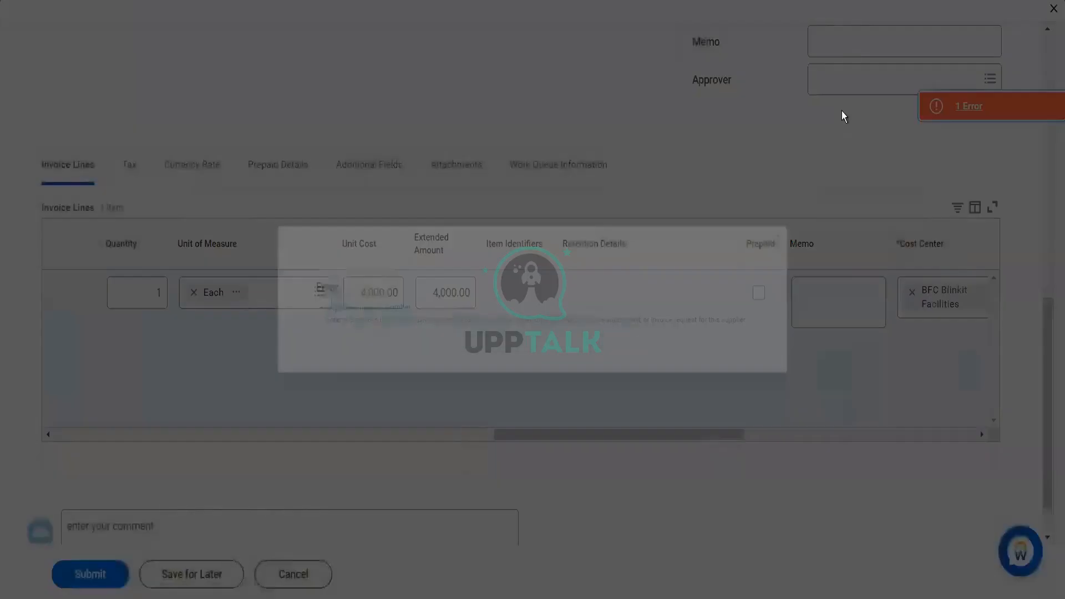
{"action": "left_click", "coordinate": [858, 216]}
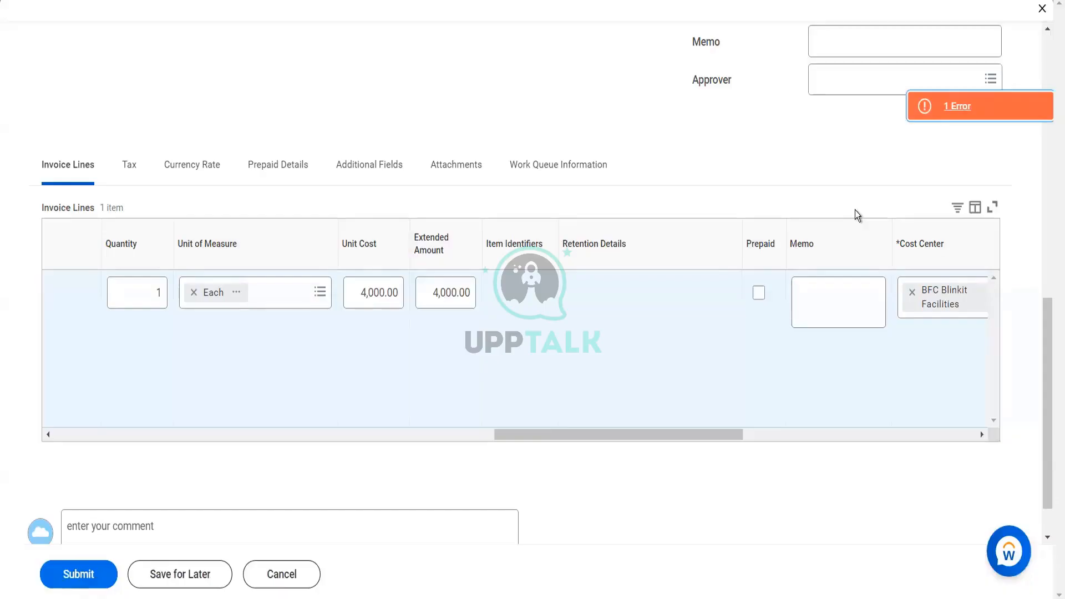
{"action": "scroll", "coordinate": [875, 161], "scroll_direction": "up", "scroll_amount": 7}
{"action": "left_click", "coordinate": [860, 124]}
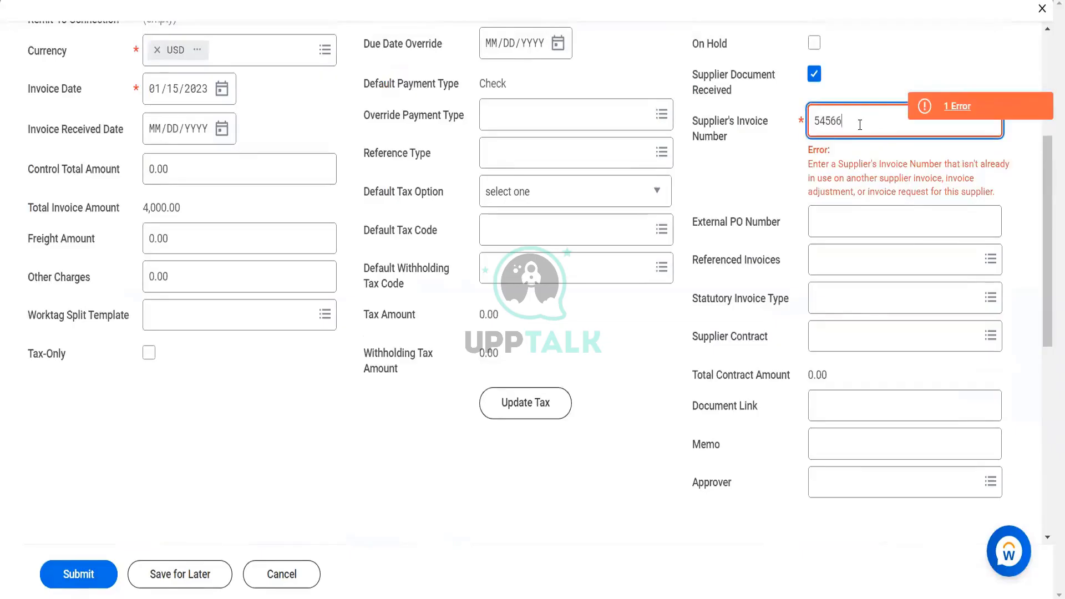
{"action": "type", "text": "7"}
{"action": "key", "text": "Tab"}
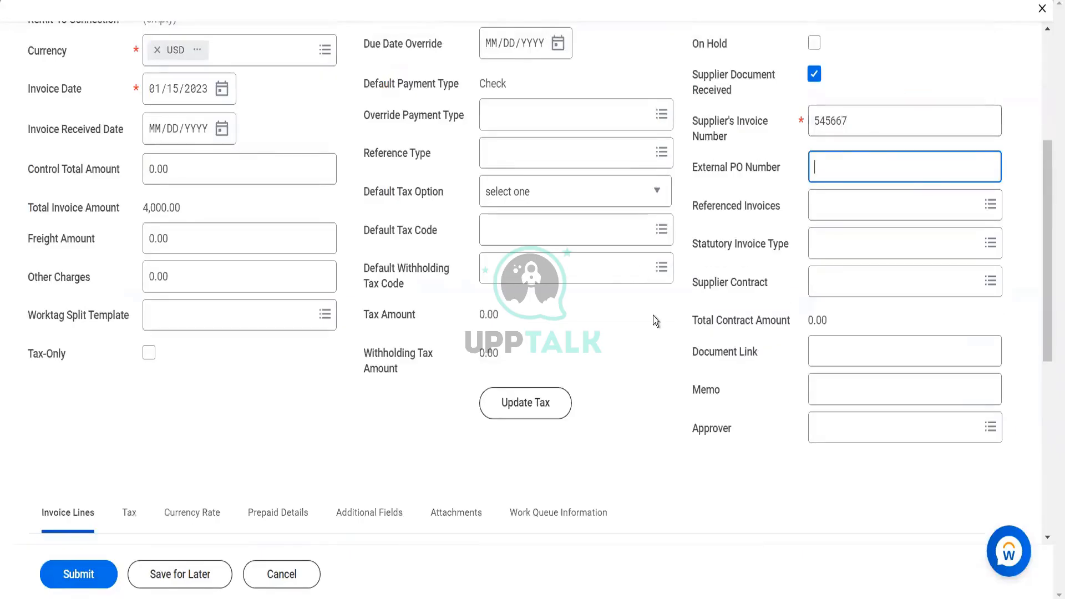
{"action": "left_click", "coordinate": [91, 570]}
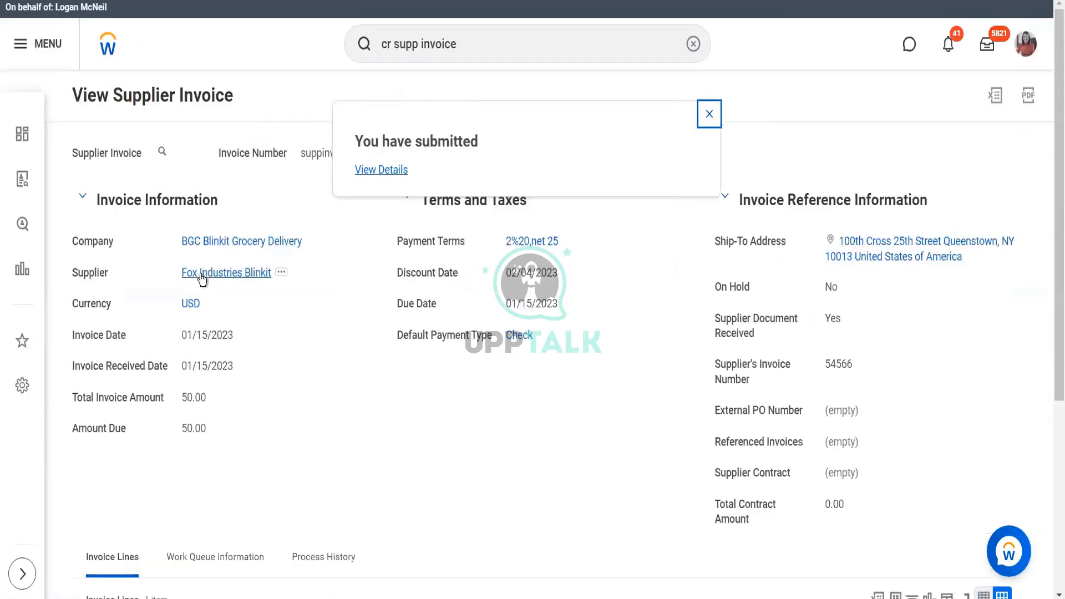
- Open the supplier Fox Industries Blinkit and display its list of recent invoices
{"action": "left_click", "coordinate": [201, 274]}
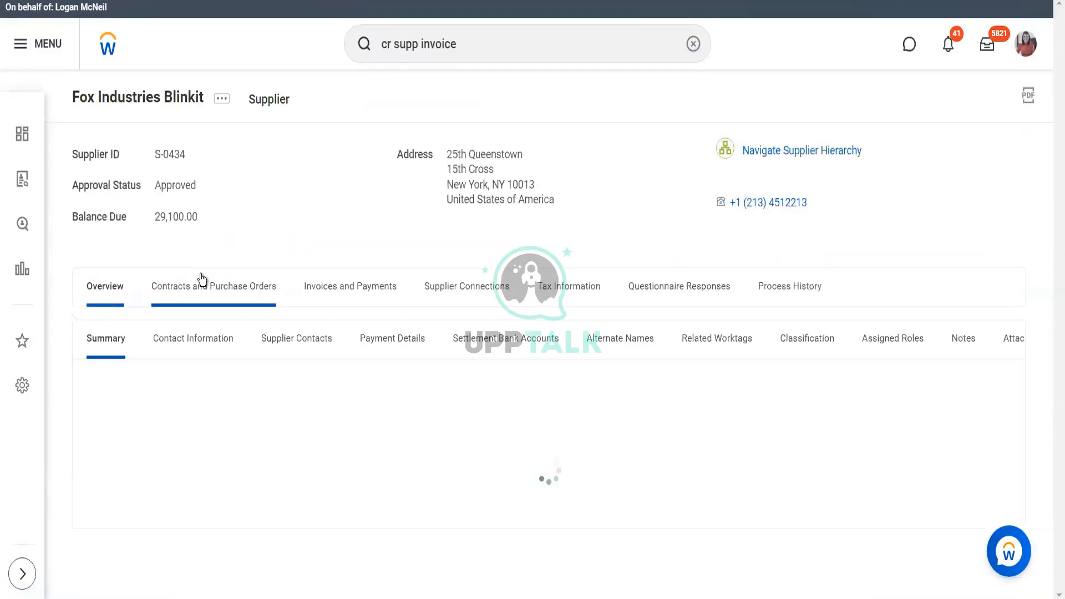
{"action": "left_click", "coordinate": [320, 300]}
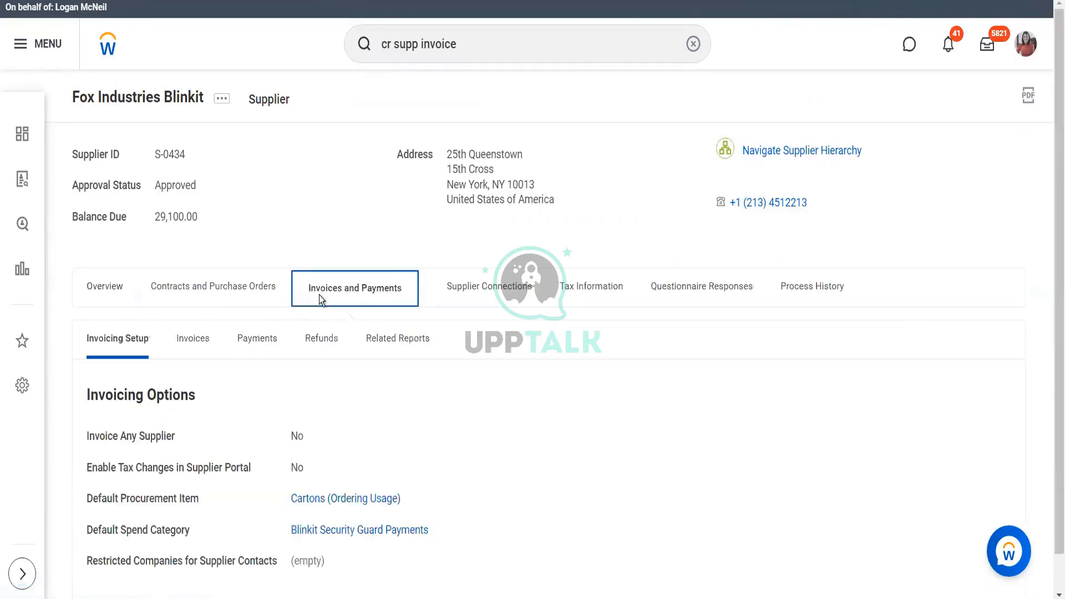
{"action": "left_click", "coordinate": [192, 339]}
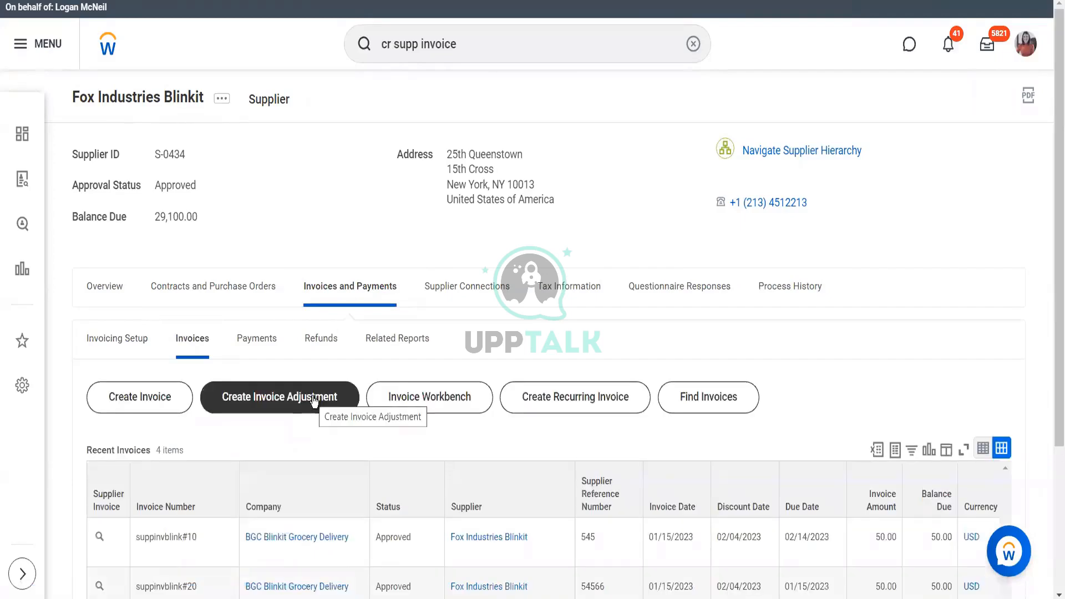
{"action": "scroll", "coordinate": [215, 405], "scroll_direction": "down", "scroll_amount": 2}
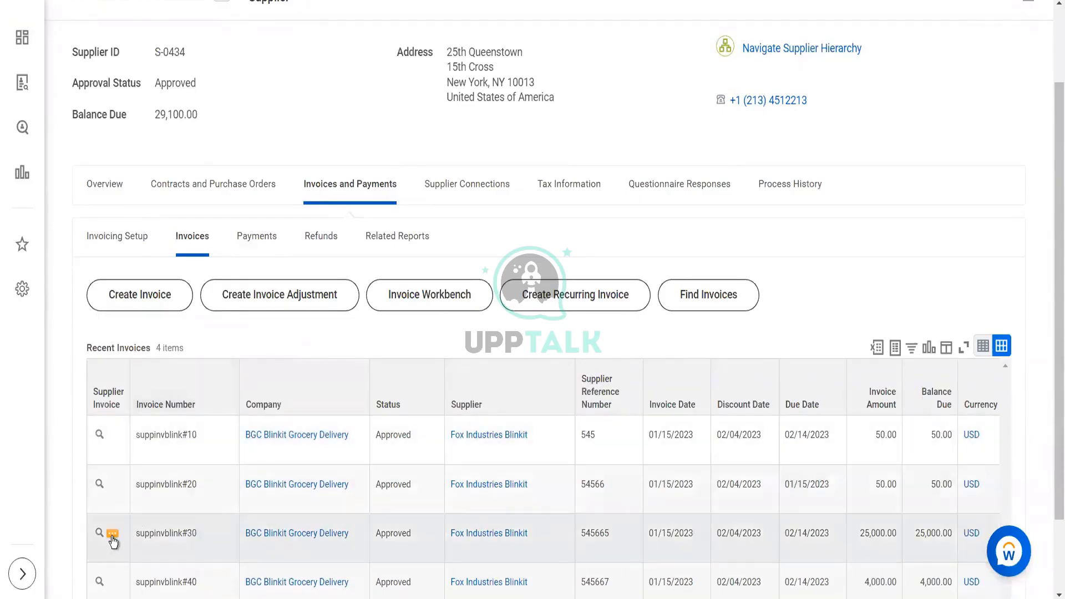
- Create an adjustment for supplier invoice suppinvblink#30 with Damaged Goods as the adjustment reason
{"action": "left_click", "coordinate": [113, 536]}
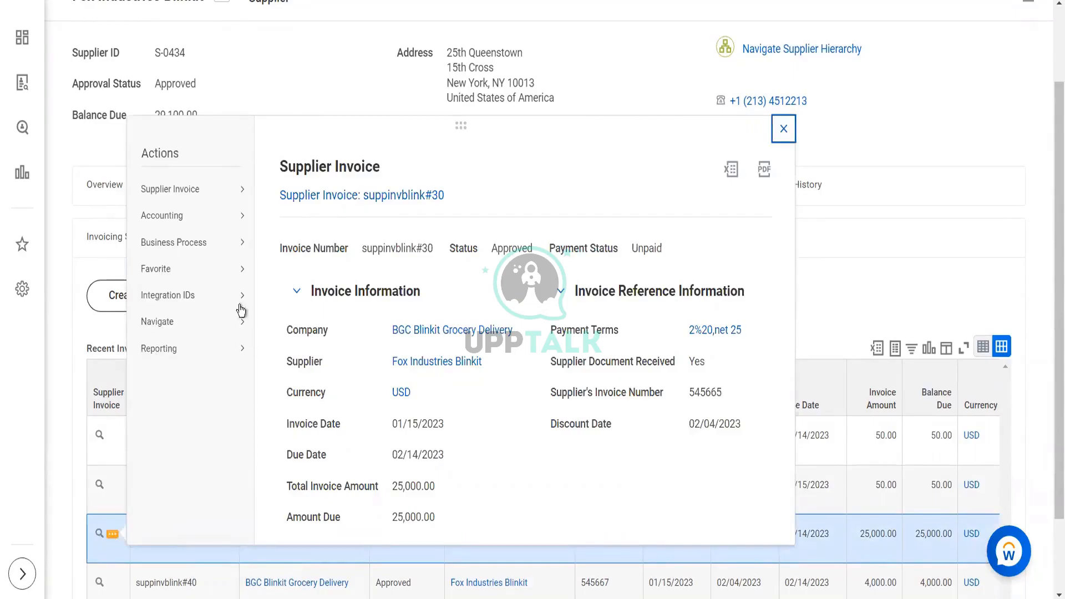
{"action": "mouse_move", "coordinate": [241, 190]}
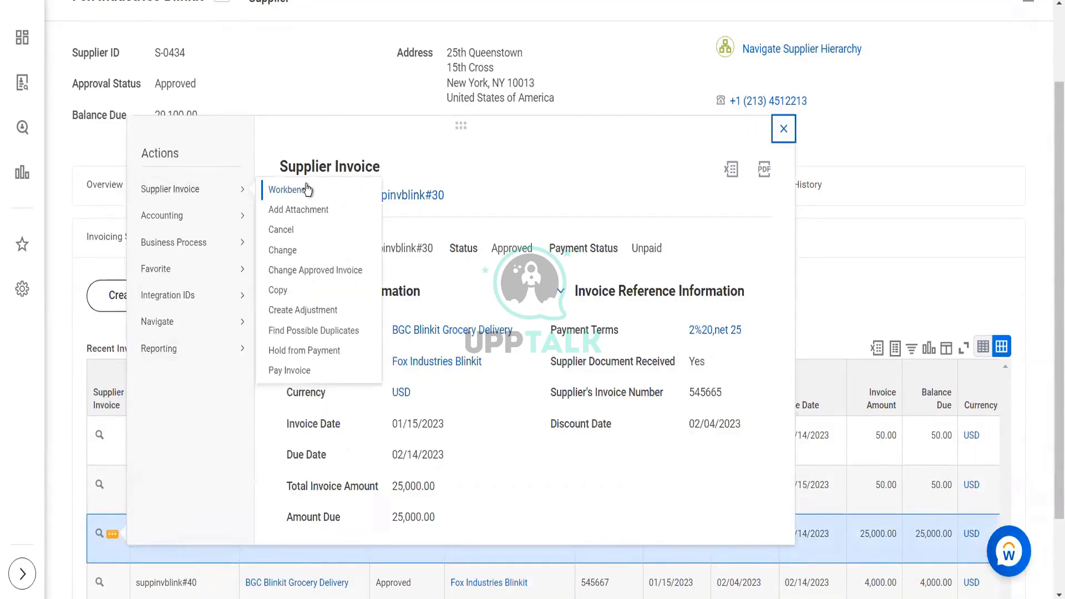
{"action": "left_click", "coordinate": [288, 314]}
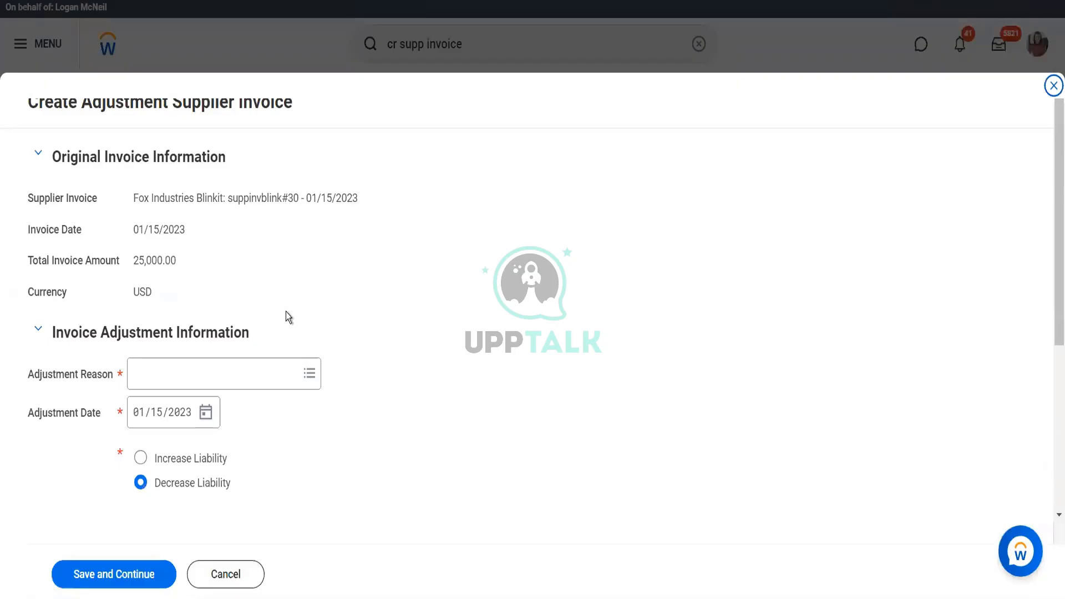
{"action": "left_click", "coordinate": [228, 383]}
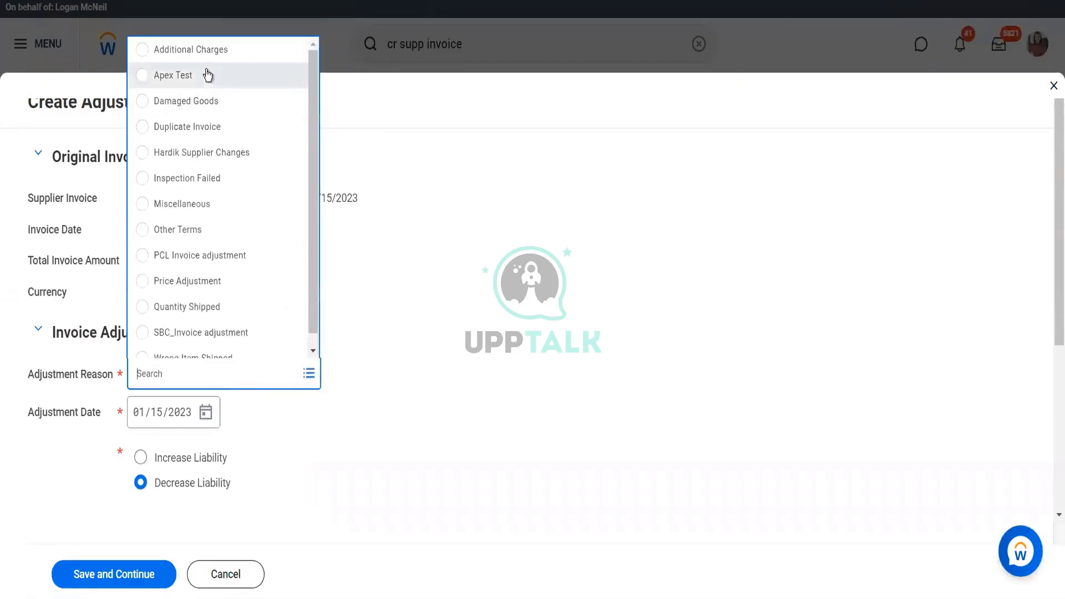
{"action": "left_click", "coordinate": [202, 101]}
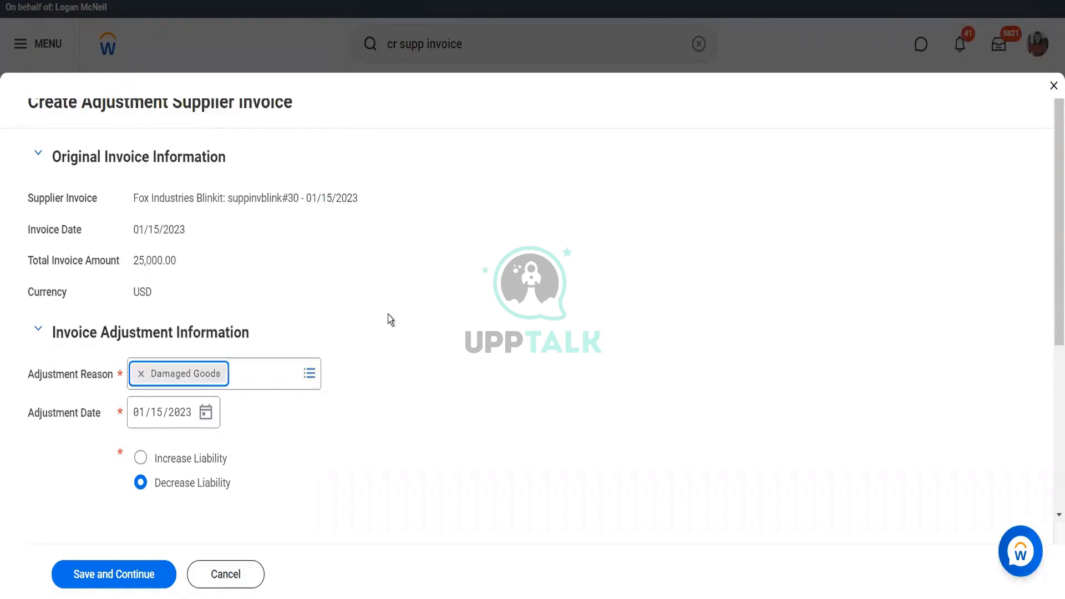
- Include the Cartons invoice line in the adjustment, check its cost columns, and save to continue to the adjustment details
{"action": "scroll", "coordinate": [388, 314], "scroll_direction": "down", "scroll_amount": 5}
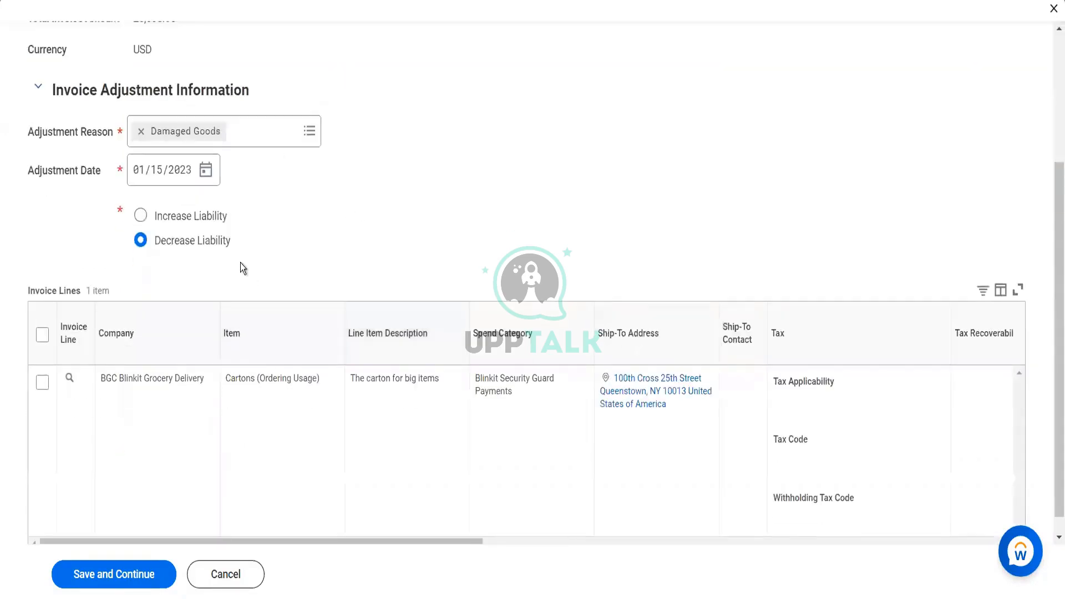
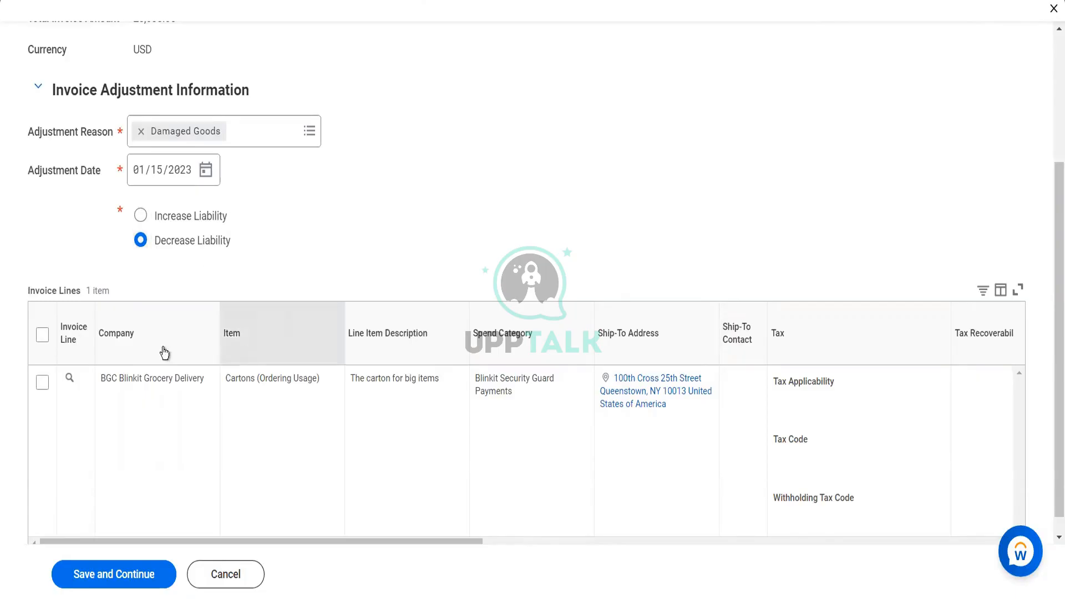
{"action": "left_click", "coordinate": [43, 337]}
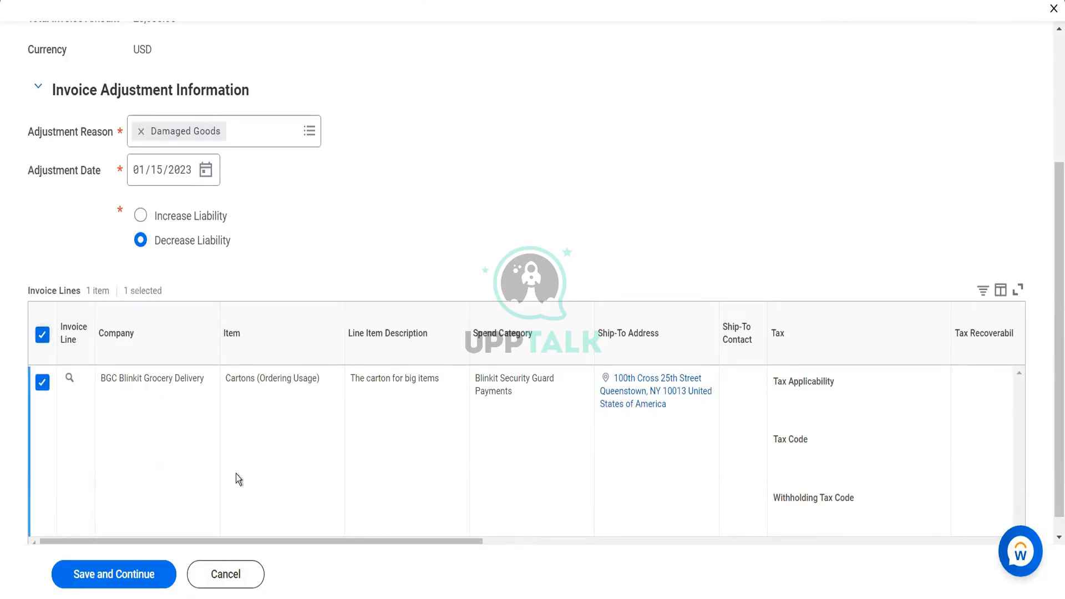
{"action": "left_click", "coordinate": [571, 541]}
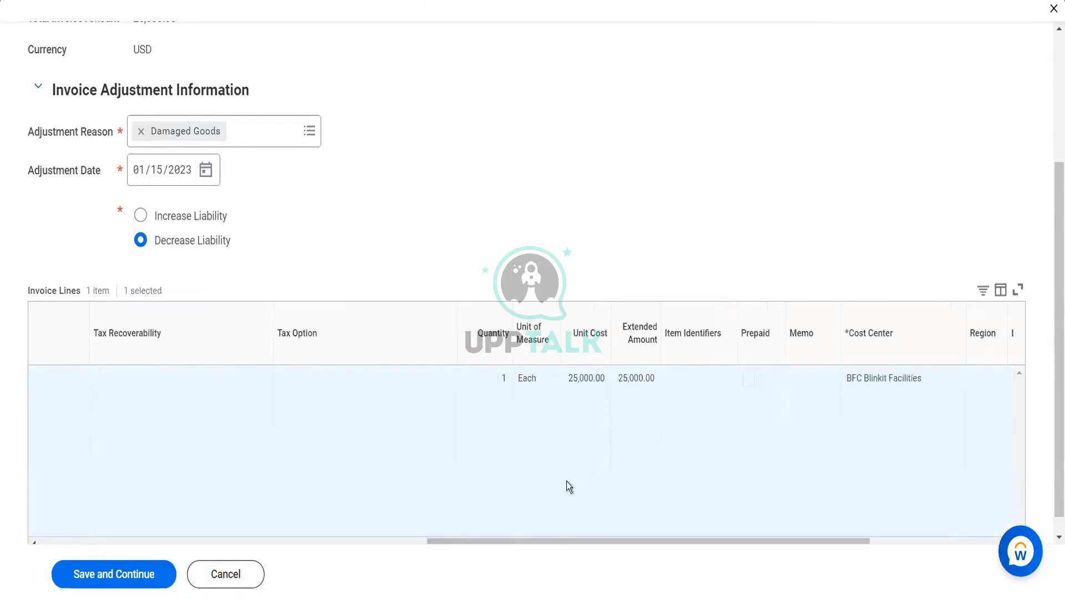
{"action": "left_click", "coordinate": [107, 576]}
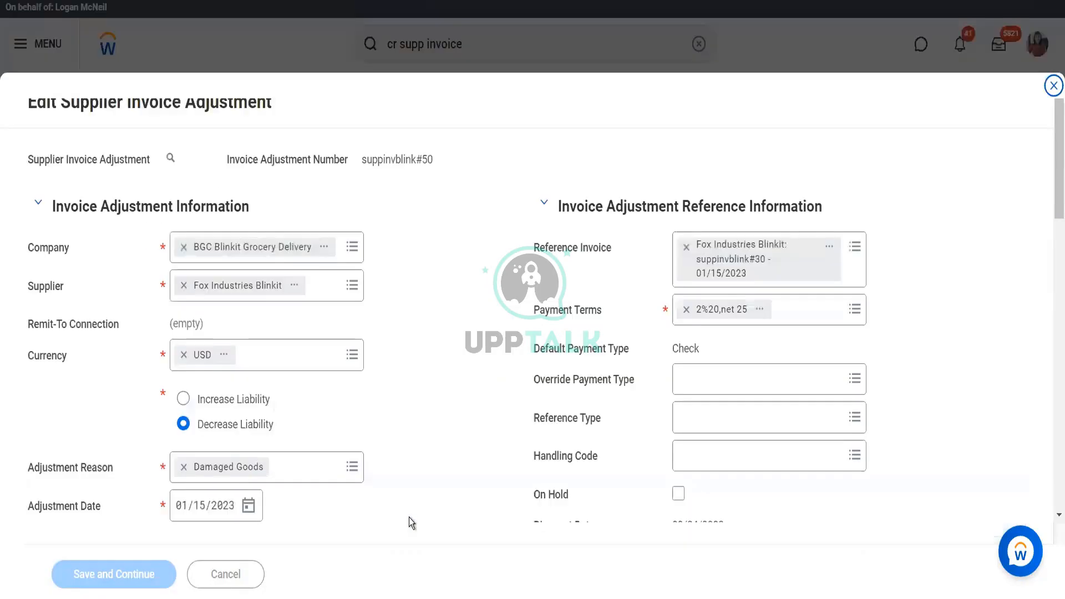
- Review the adjustment details, set the unit cost of the Cartons adjustment line to 24,000.00, and submit the adjustment
{"action": "scroll", "coordinate": [637, 337], "scroll_direction": "down", "scroll_amount": 10}
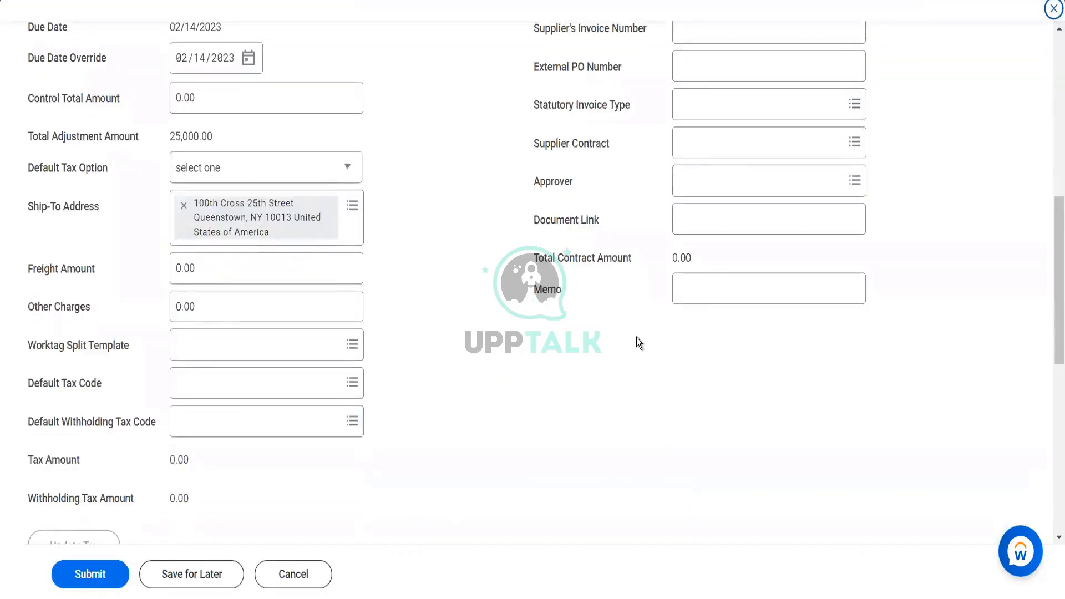
{"action": "scroll", "coordinate": [719, 162], "scroll_direction": "up", "scroll_amount": 9}
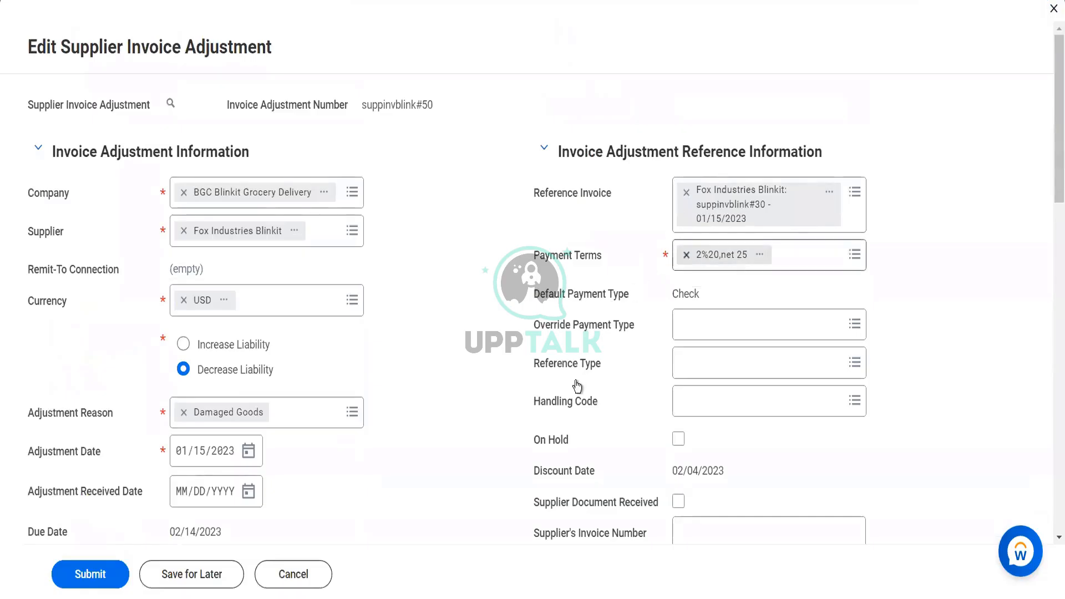
{"action": "scroll", "coordinate": [575, 381], "scroll_direction": "down", "scroll_amount": 6}
{"action": "scroll", "coordinate": [575, 382], "scroll_direction": "down", "scroll_amount": 7}
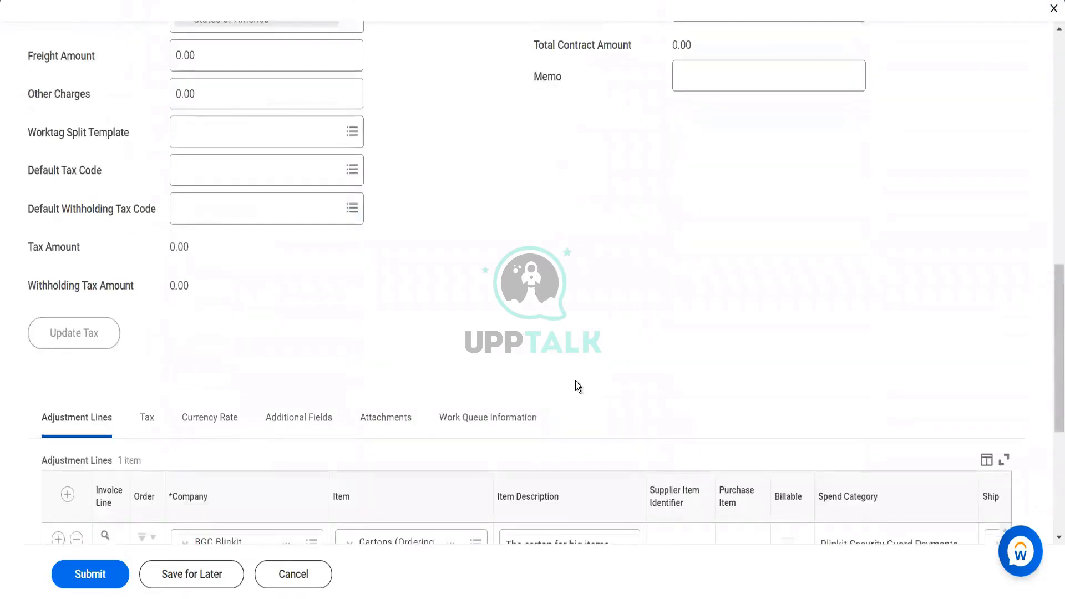
{"action": "scroll", "coordinate": [575, 381], "scroll_direction": "down", "scroll_amount": 6}
{"action": "left_click", "coordinate": [627, 378]}
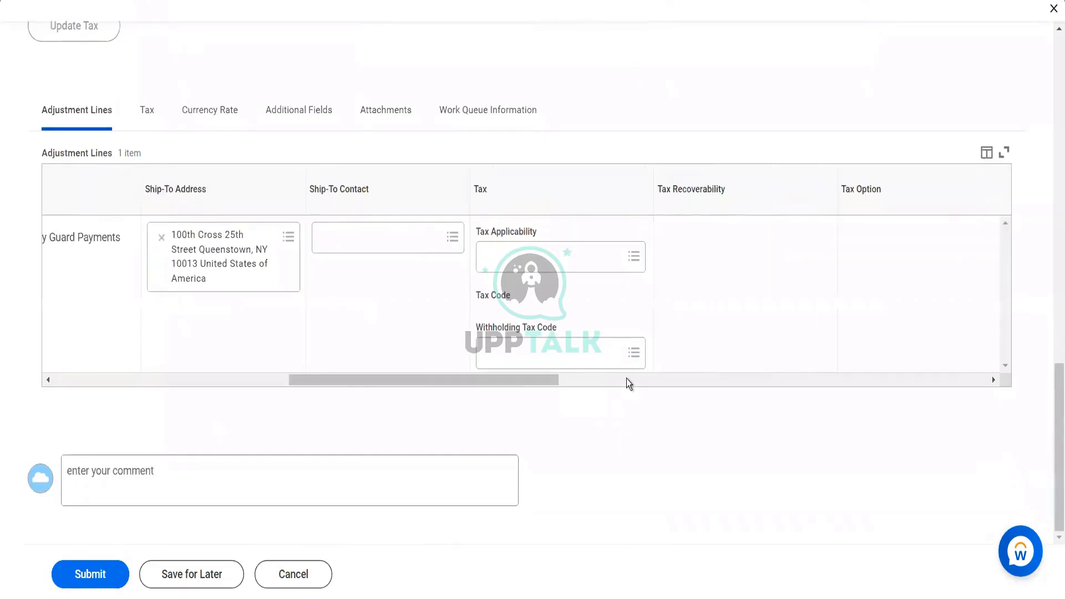
{"action": "left_click", "coordinate": [627, 379]}
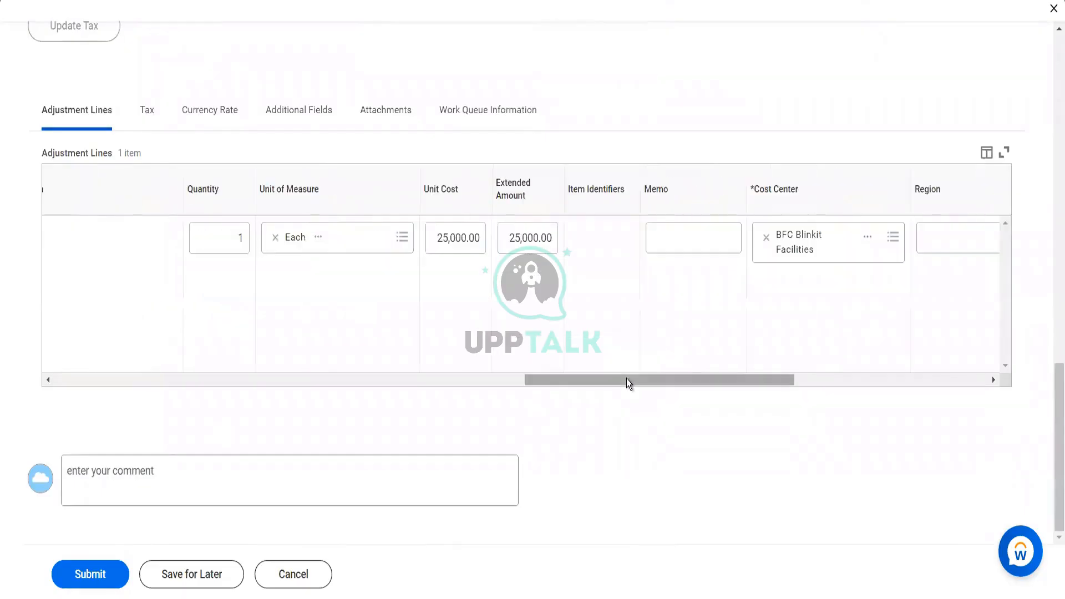
{"action": "left_click", "coordinate": [436, 239]}
{"action": "type", "text": "24000"}
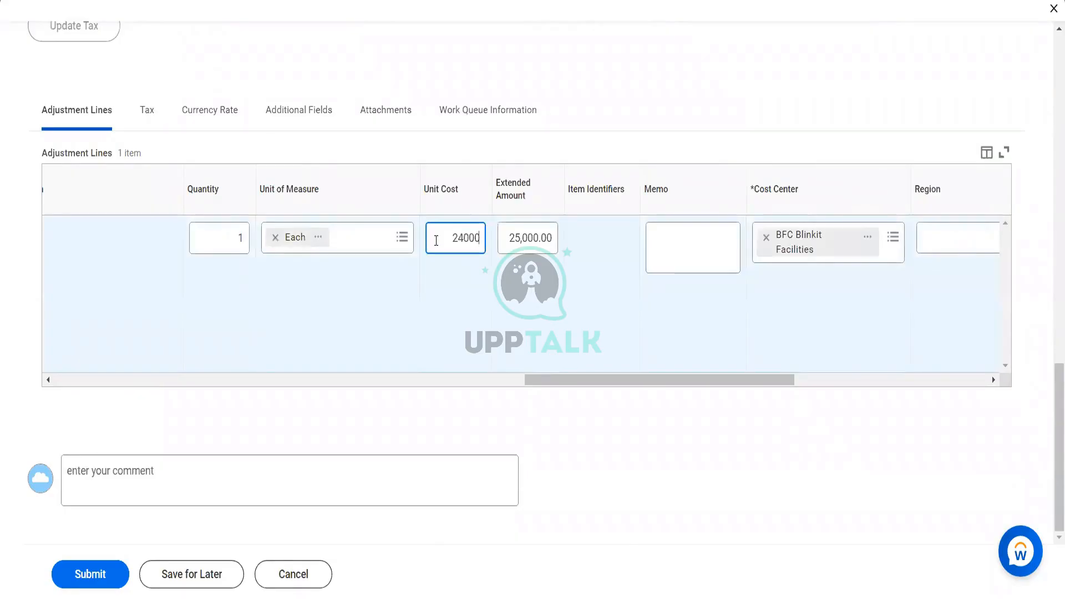
{"action": "key", "text": "Tab"}
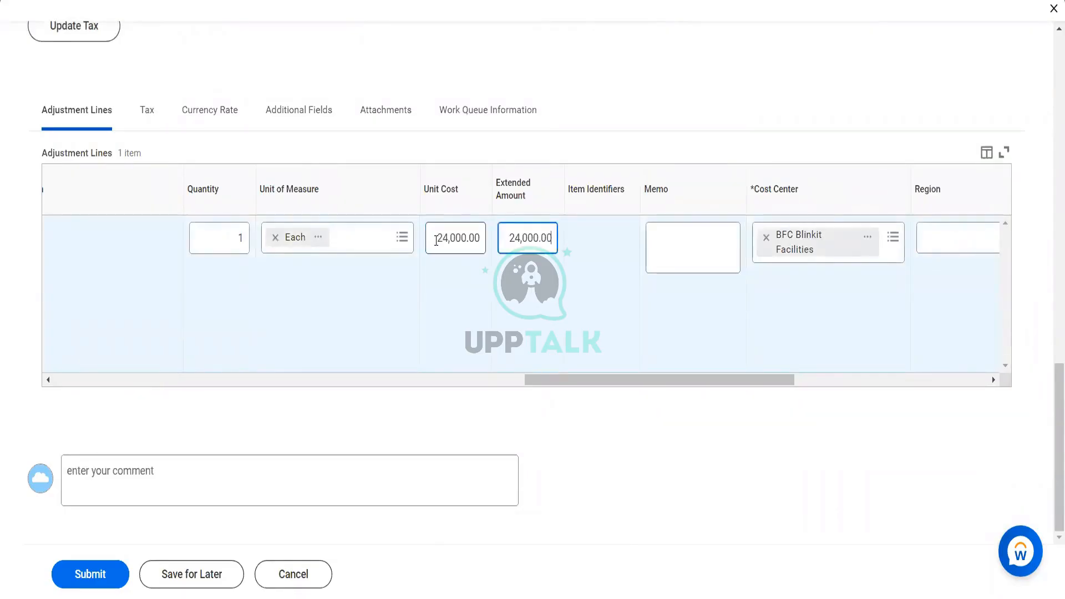
{"action": "left_click", "coordinate": [107, 577]}
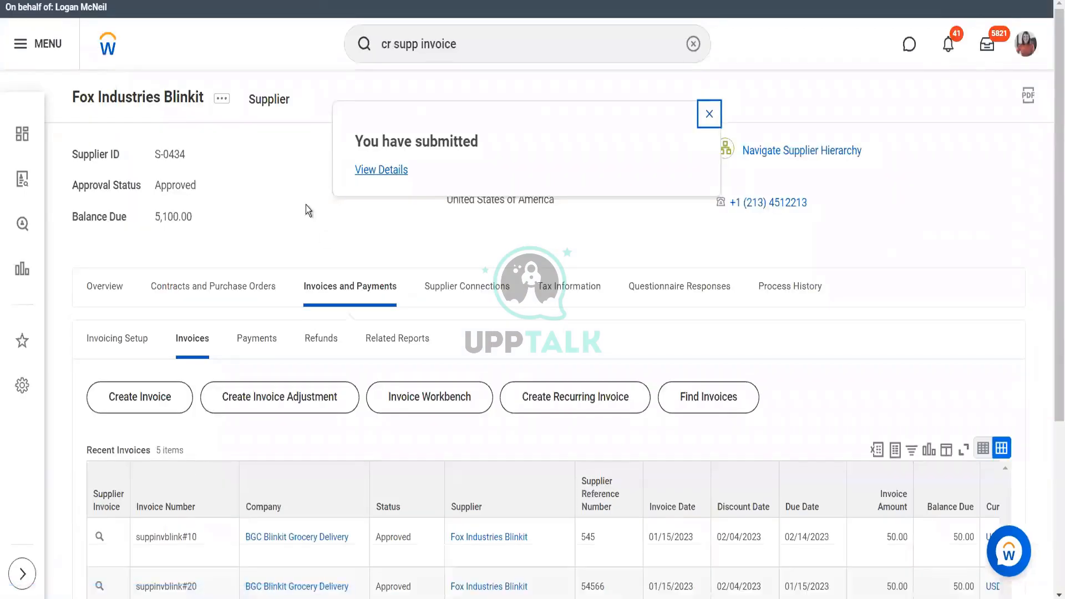
- Open submitted supplier invoice adjustment suppinvblink#50 and examine its status, amounts, reference invoice and adjustment lines
{"action": "left_click", "coordinate": [366, 176]}
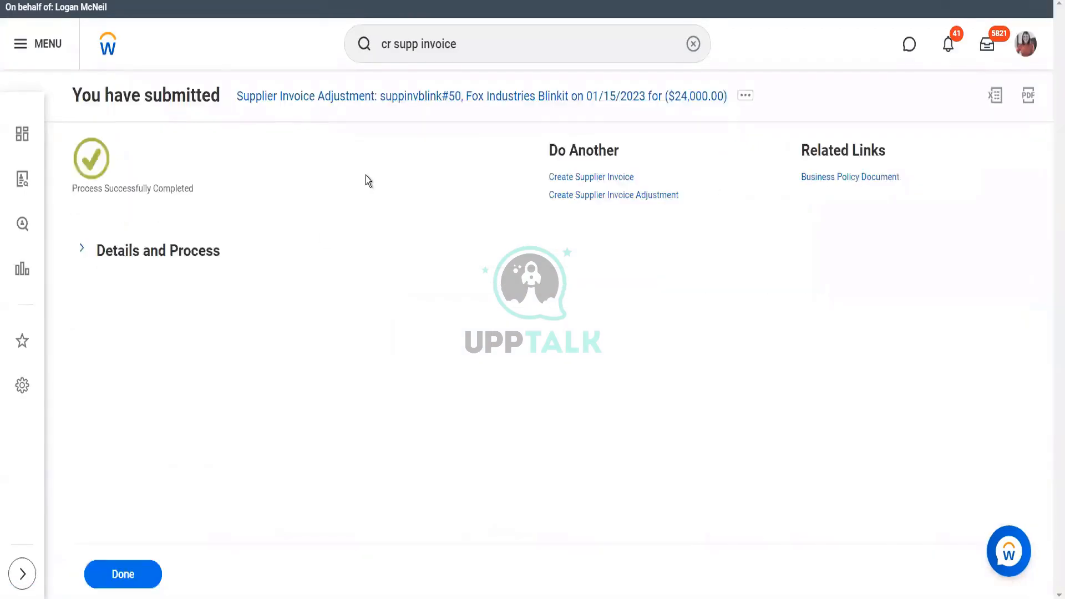
{"action": "left_click", "coordinate": [158, 260]}
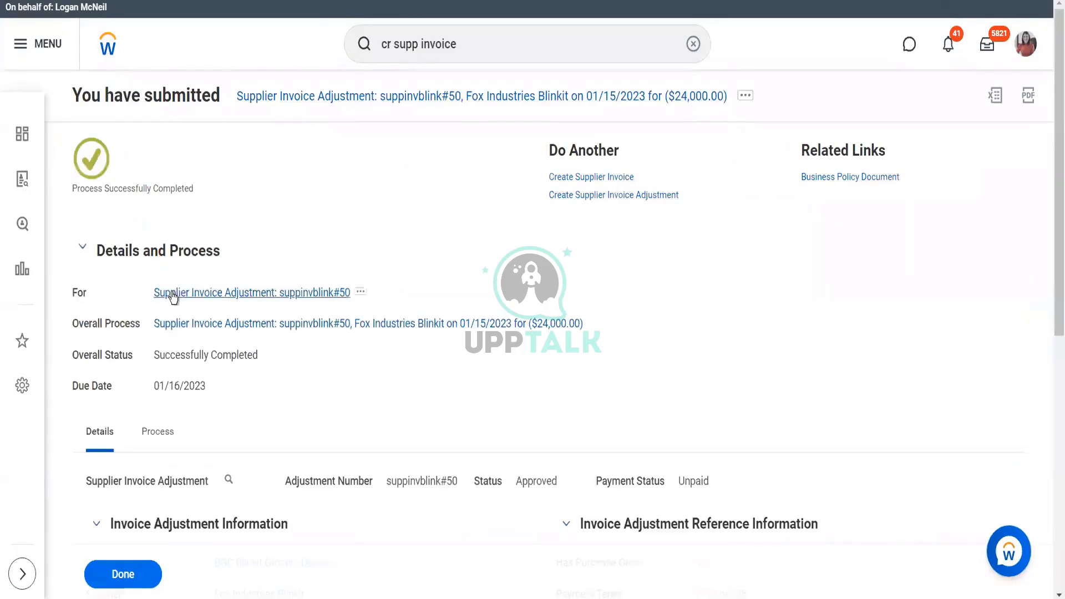
{"action": "left_click", "coordinate": [172, 298]}
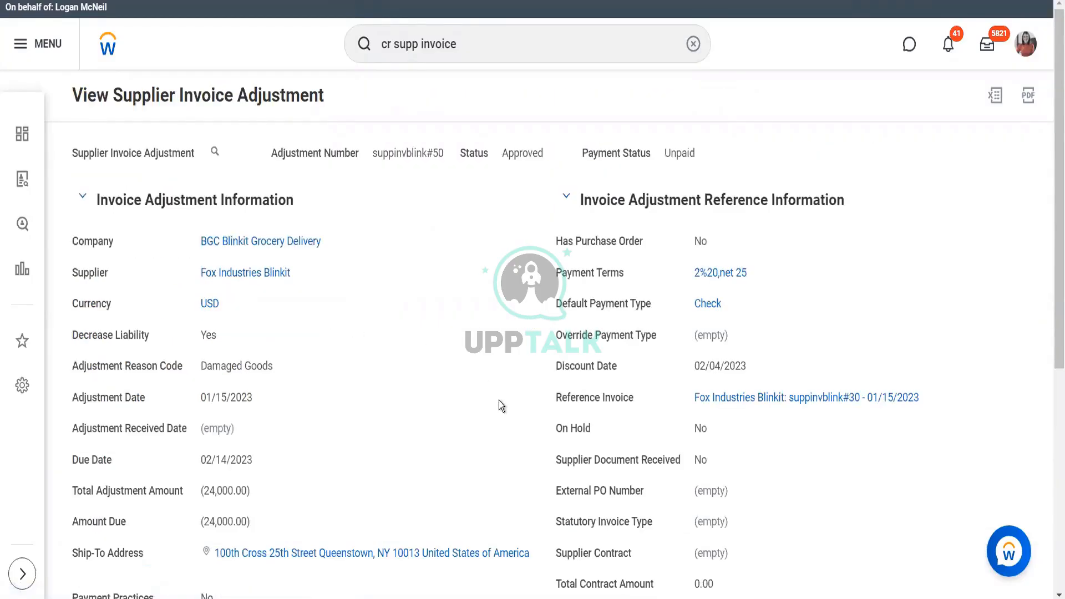
{"action": "scroll", "coordinate": [499, 400], "scroll_direction": "down", "scroll_amount": 3}
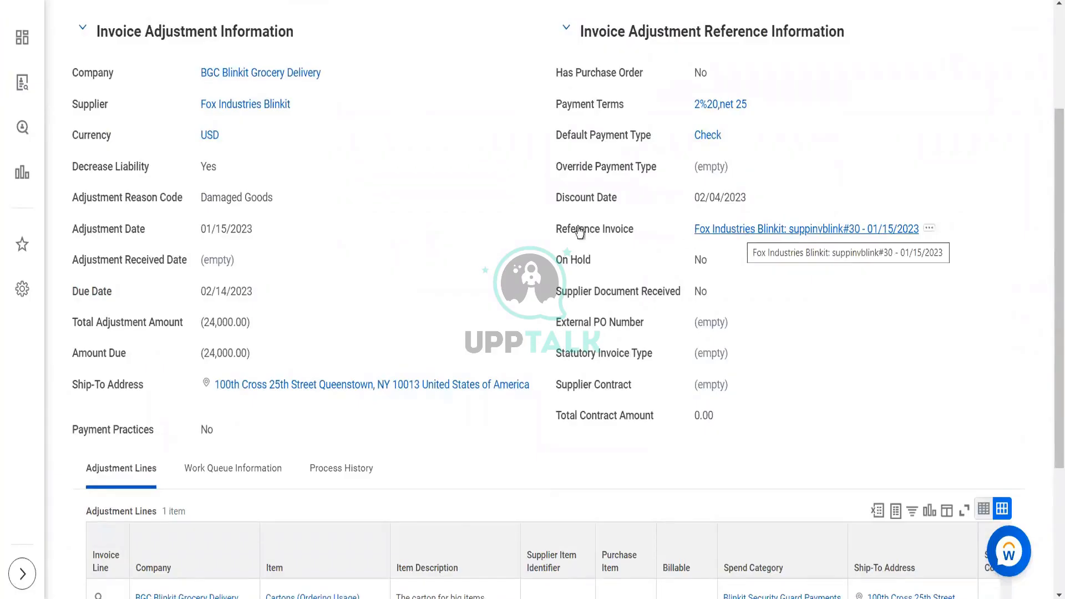
{"action": "scroll", "coordinate": [359, 150], "scroll_direction": "up", "scroll_amount": 3}
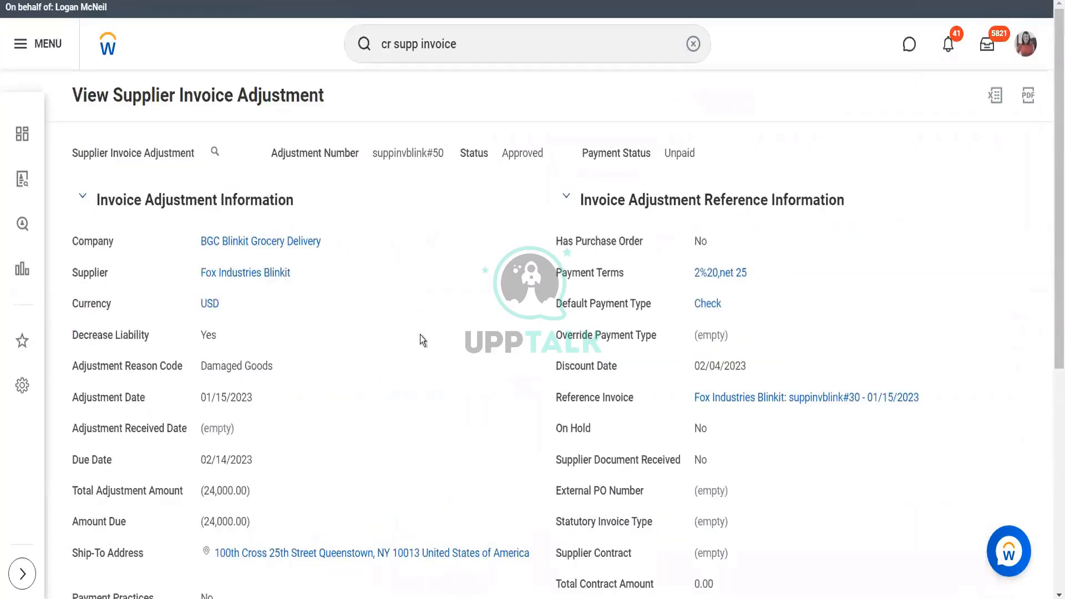
{"action": "scroll", "coordinate": [420, 334], "scroll_direction": "down", "scroll_amount": 5}
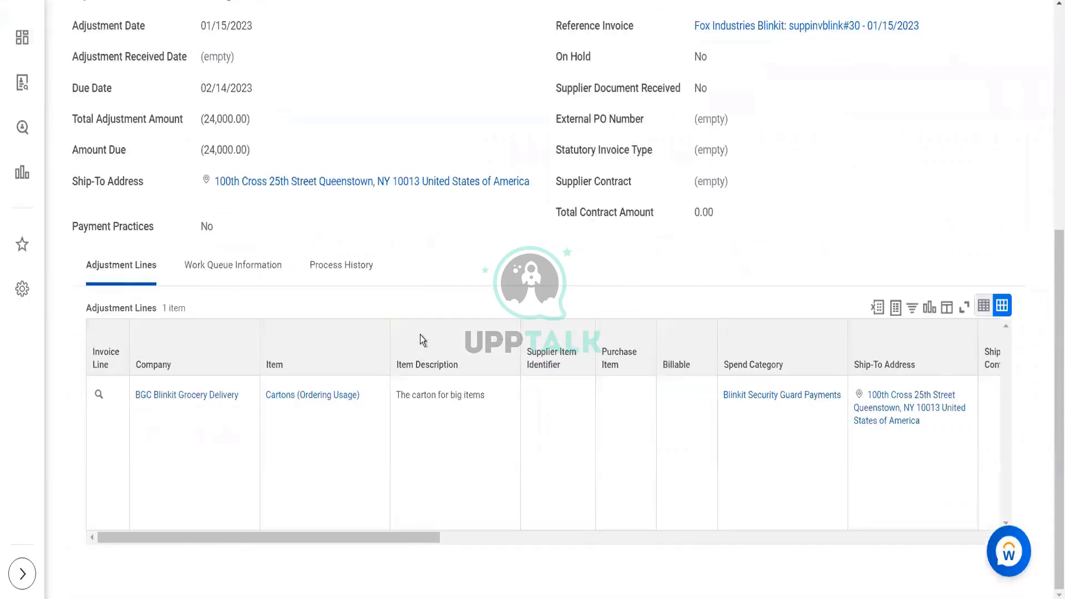
{"action": "scroll", "coordinate": [421, 335], "scroll_direction": "up", "scroll_amount": 5}
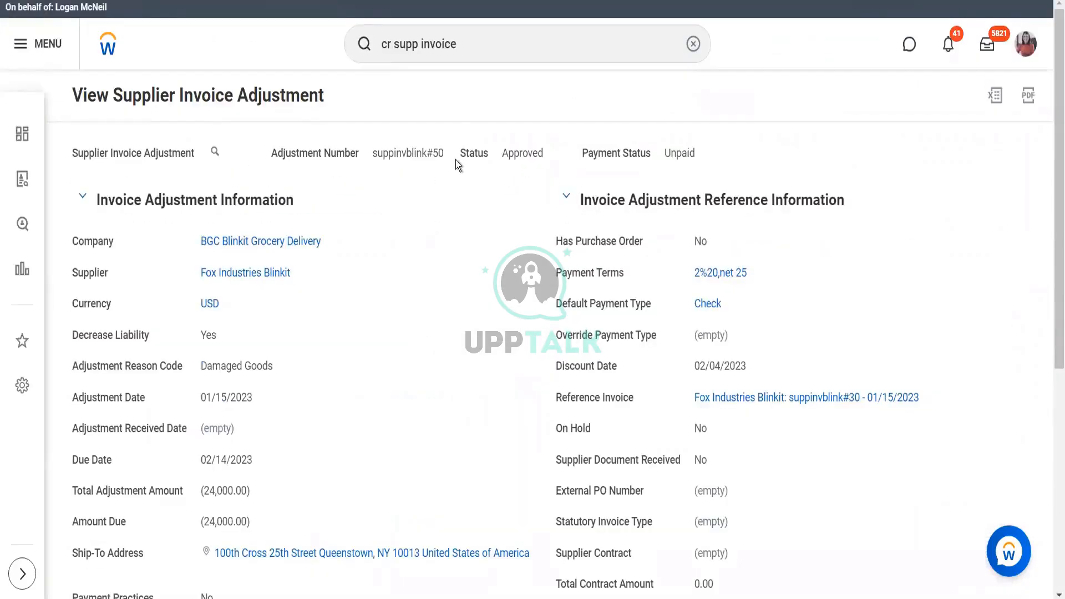
{"action": "scroll", "coordinate": [434, 306], "scroll_direction": "down", "scroll_amount": 5}
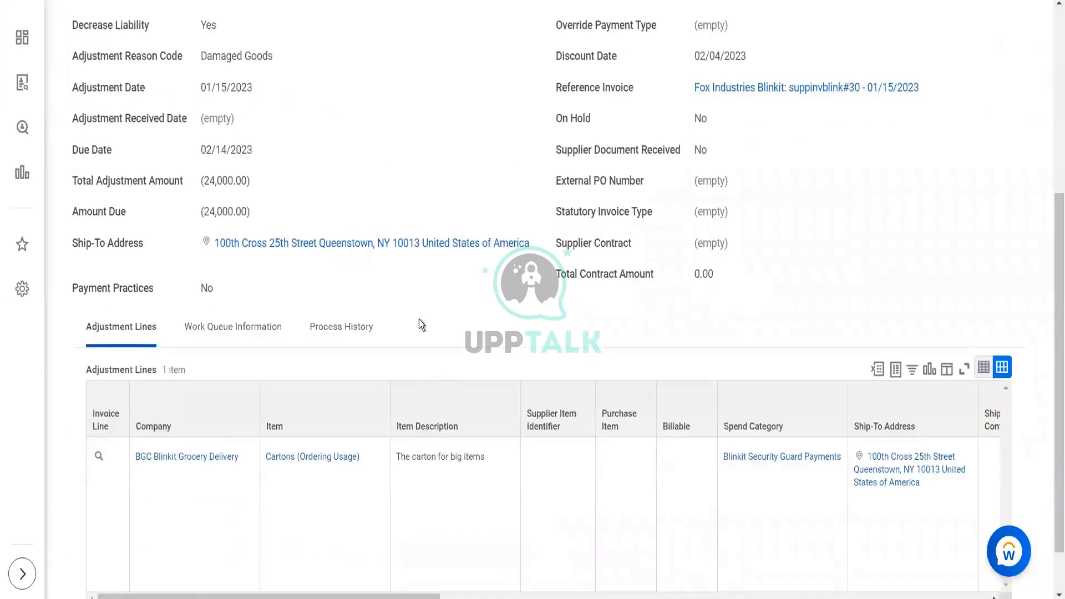
- Open reference invoice suppinvblink#30 from the adjustment and check its amount due, linked adjustment and invoice lines
{"action": "left_click", "coordinate": [747, 92]}
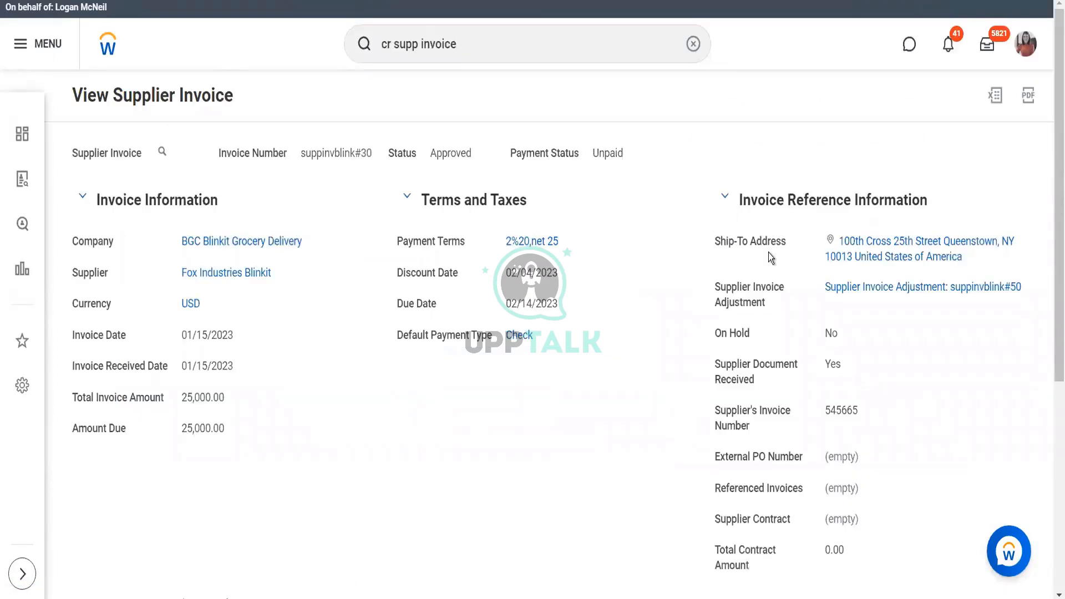
{"action": "scroll", "coordinate": [767, 252], "scroll_direction": "down", "scroll_amount": 3}
{"action": "scroll", "coordinate": [721, 253], "scroll_direction": "up", "scroll_amount": 3}
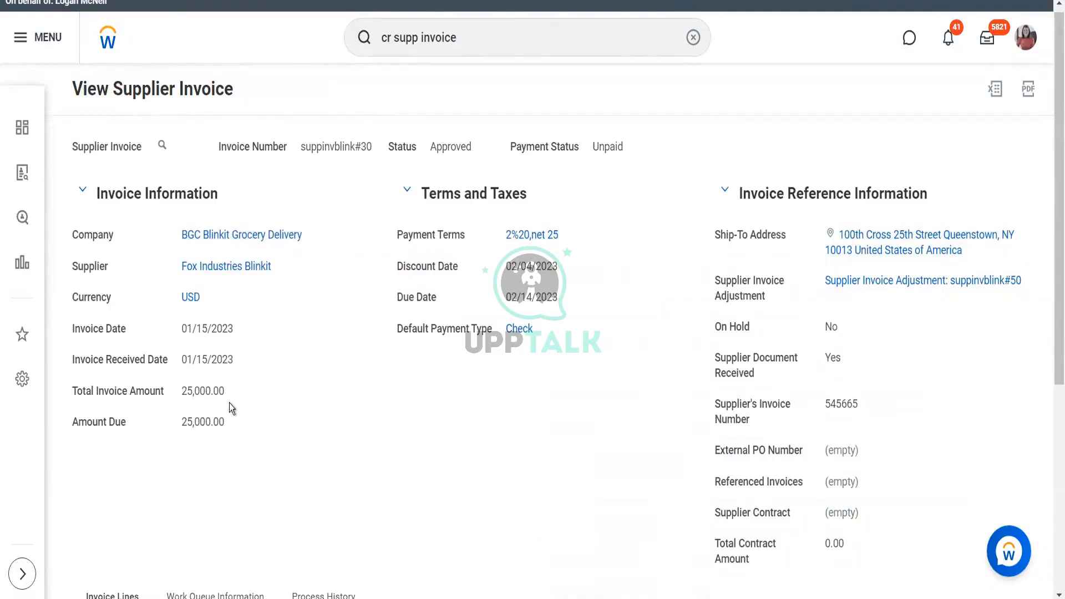
{"action": "scroll", "coordinate": [306, 434], "scroll_direction": "down", "scroll_amount": 5}
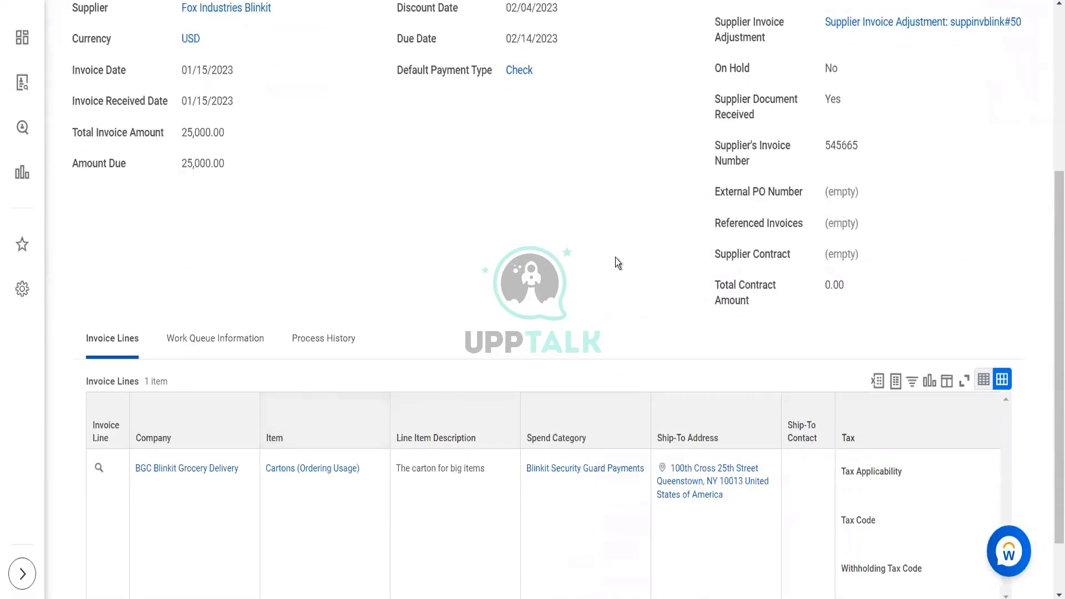
{"action": "scroll", "coordinate": [864, 81], "scroll_direction": "down", "scroll_amount": 1}
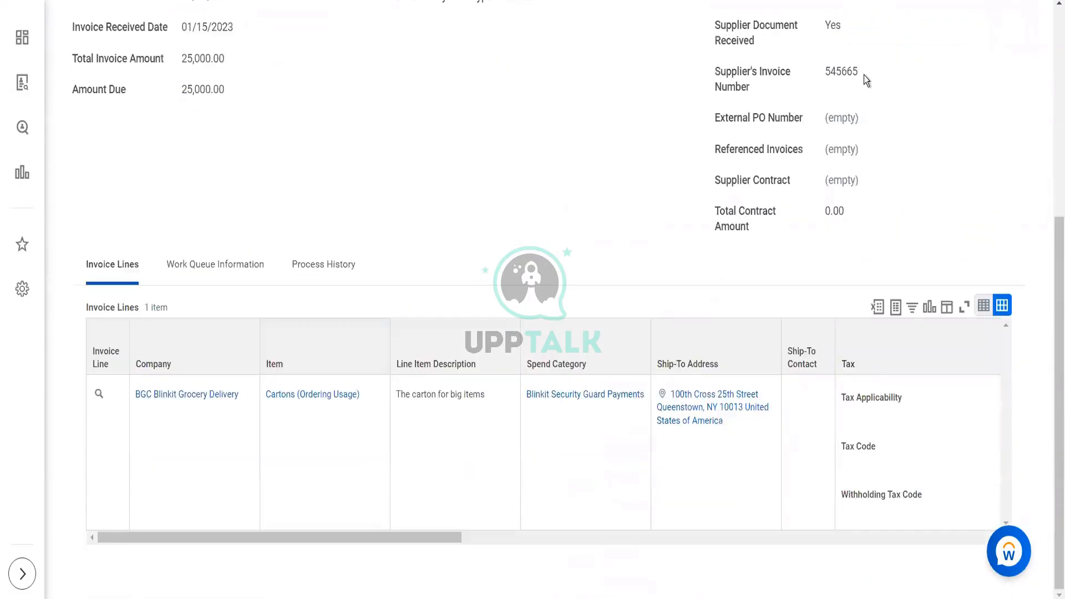
{"action": "scroll", "coordinate": [864, 75], "scroll_direction": "up", "scroll_amount": 6}
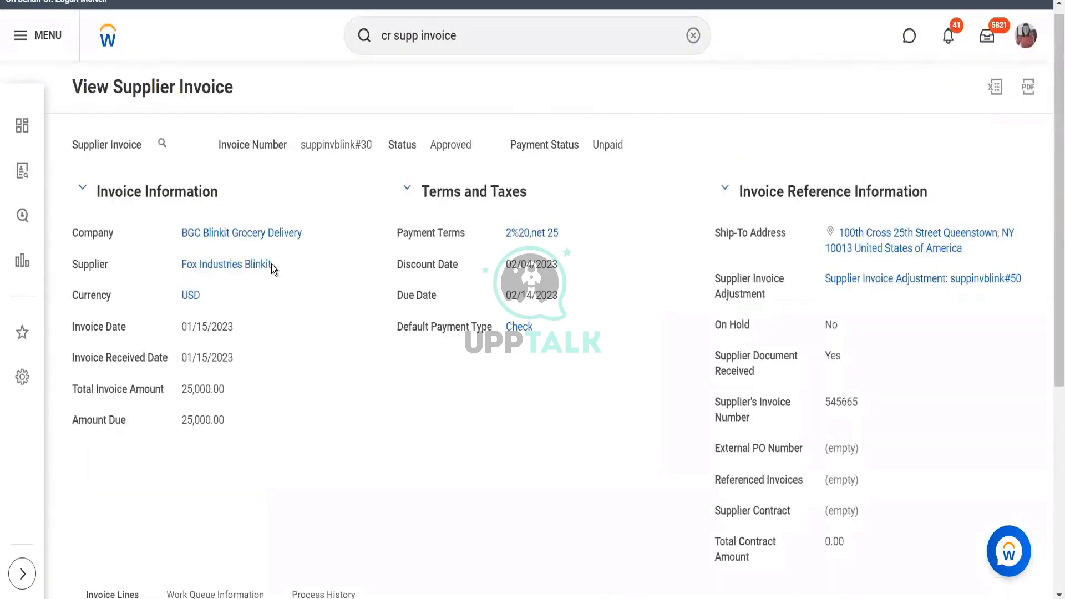
- Open the supplier Fox Industries Blinkit and display the related reports for its invoices and payments
{"action": "left_click", "coordinate": [241, 267]}
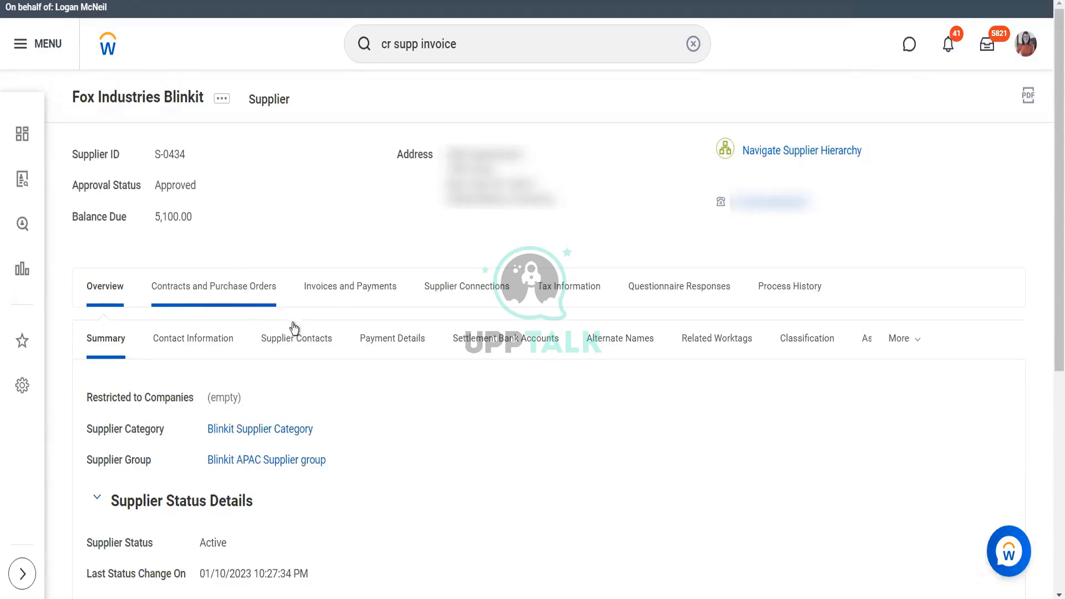
{"action": "left_click", "coordinate": [351, 288]}
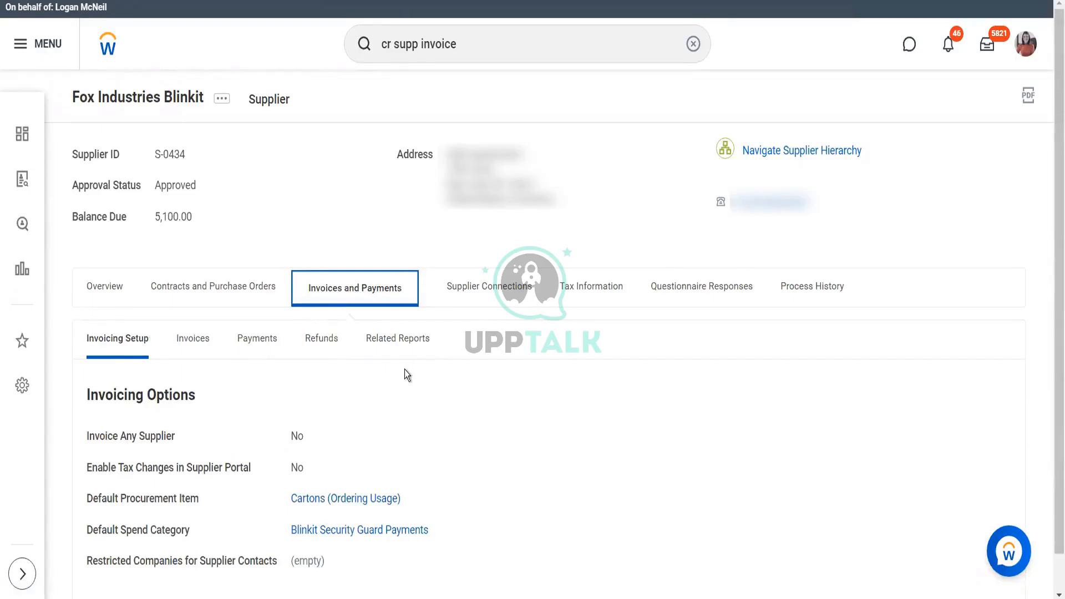
{"action": "left_click", "coordinate": [381, 353]}
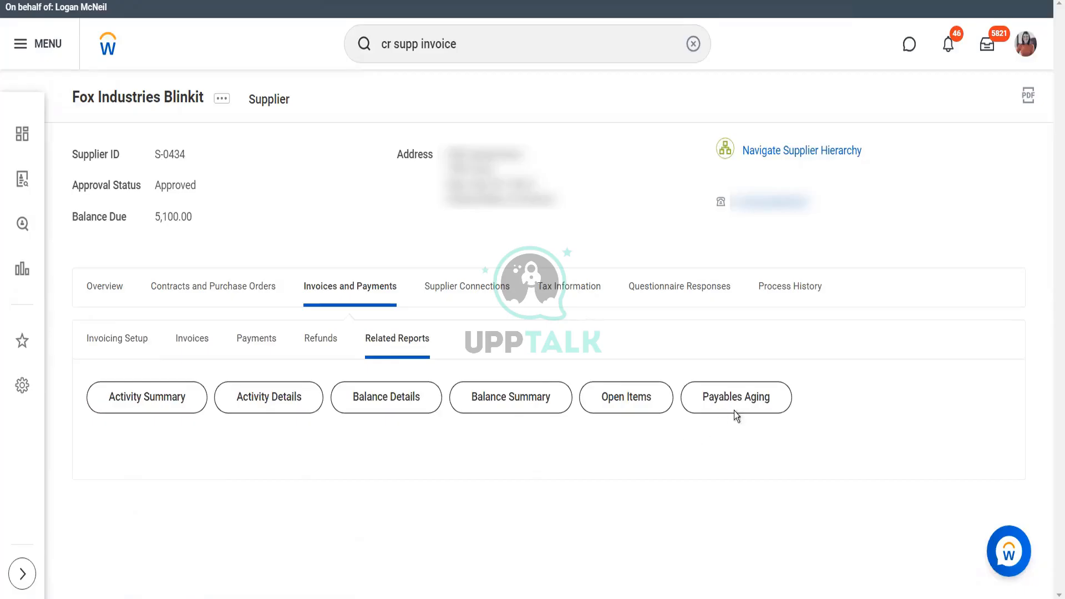
- Run the Supplier Open Items report for Fox Industries Blinkit with BGC Blinkit Grocery Delivery as the company
{"action": "left_click", "coordinate": [654, 410]}
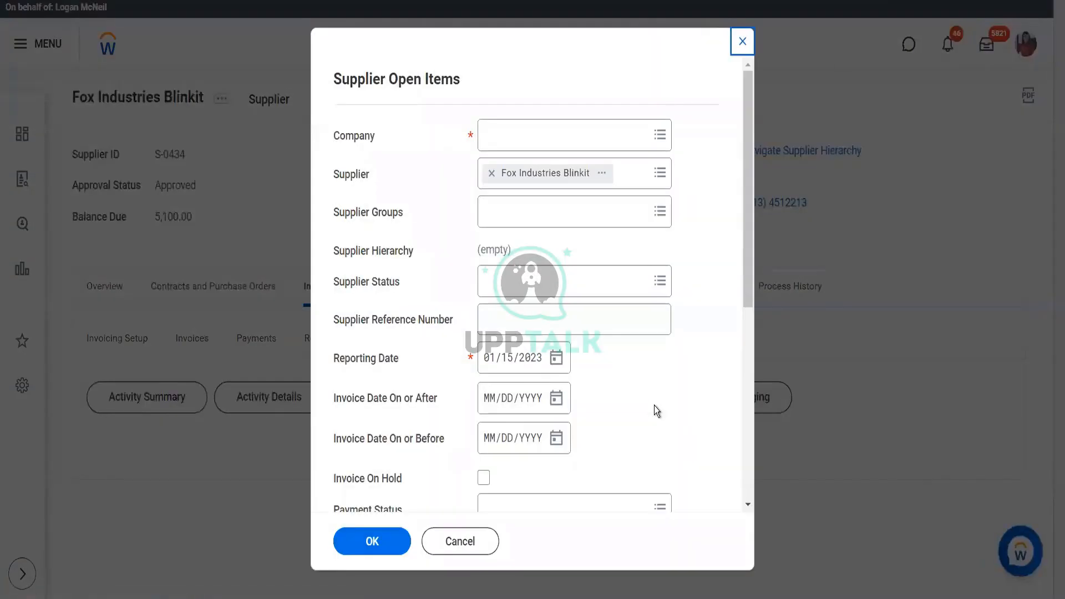
{"action": "left_click", "coordinate": [538, 133]}
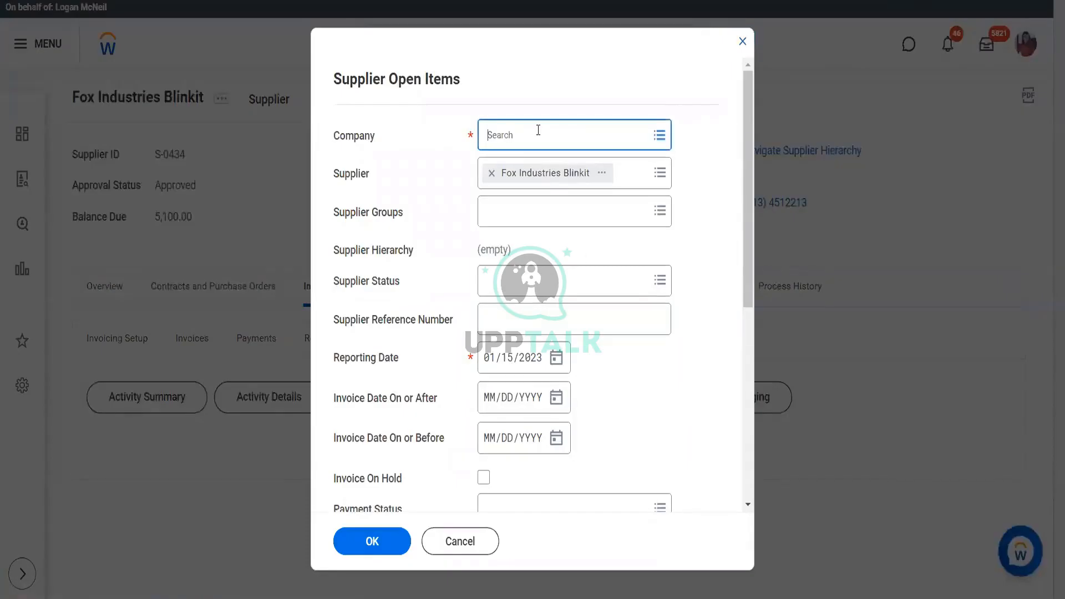
{"action": "type", "text": "bgc"}
{"action": "key", "text": "Return"}
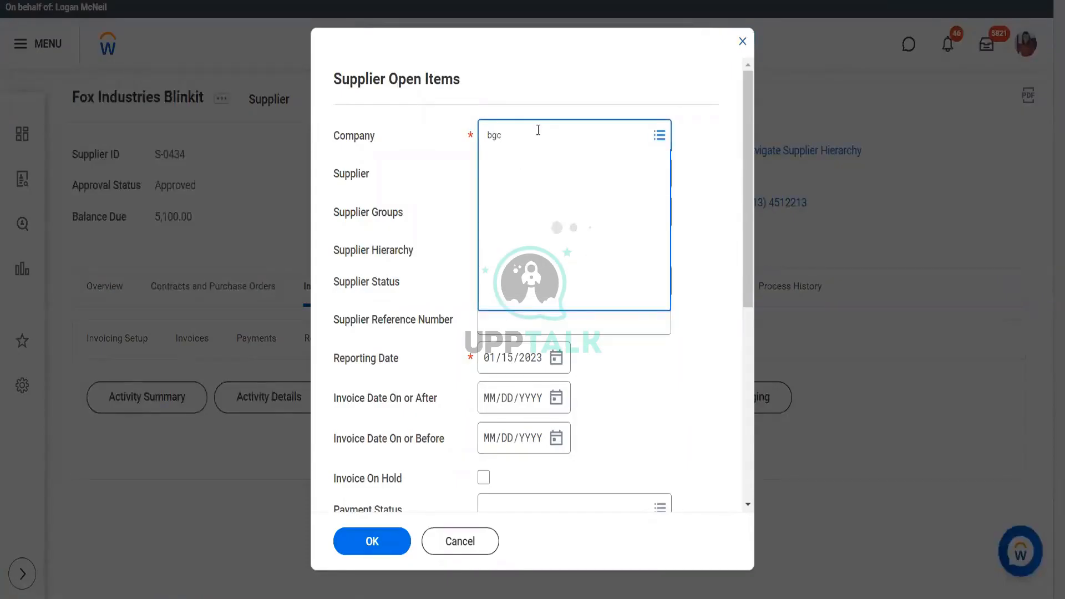
{"action": "left_click", "coordinate": [537, 207]}
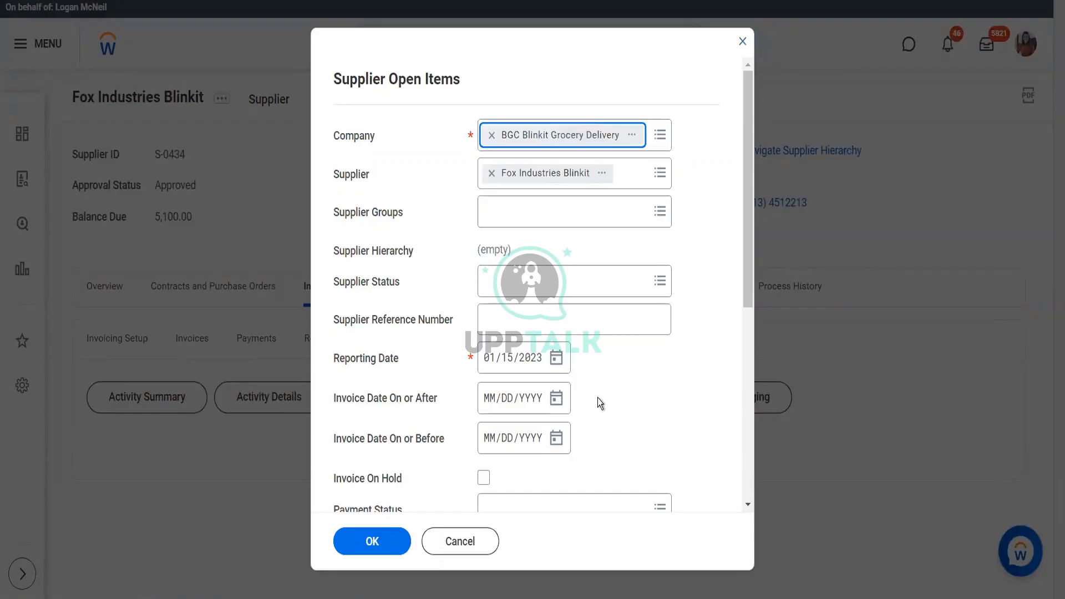
{"action": "left_click", "coordinate": [369, 539]}
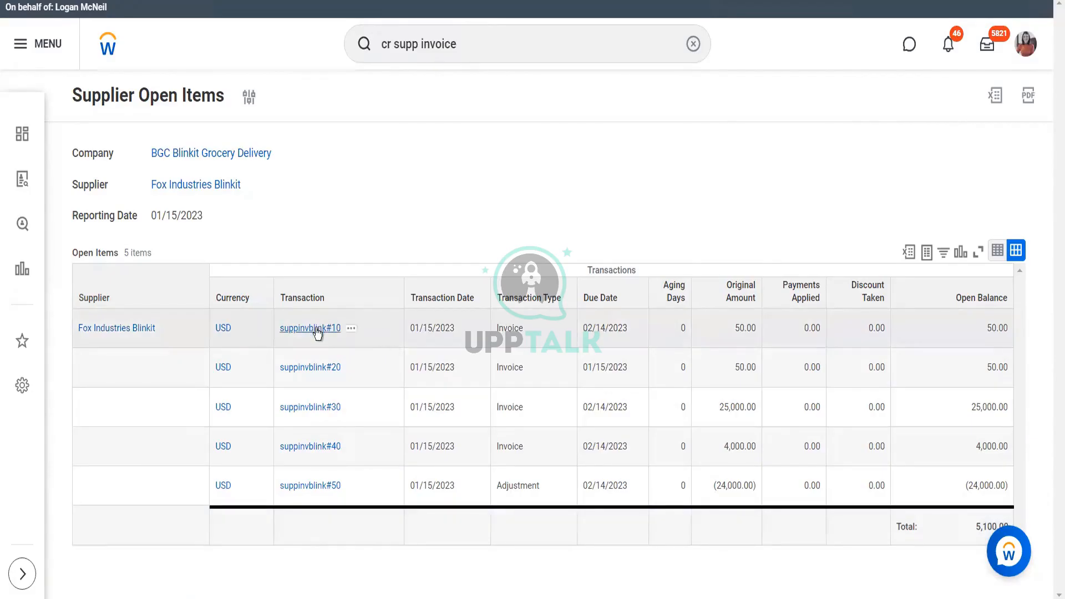
- Open invoice suppinvblink#10 from the open items and create an adjustment for it with Price Adjustment as the reason
{"action": "left_click", "coordinate": [317, 332]}
{"action": "left_click", "coordinate": [318, 331]}
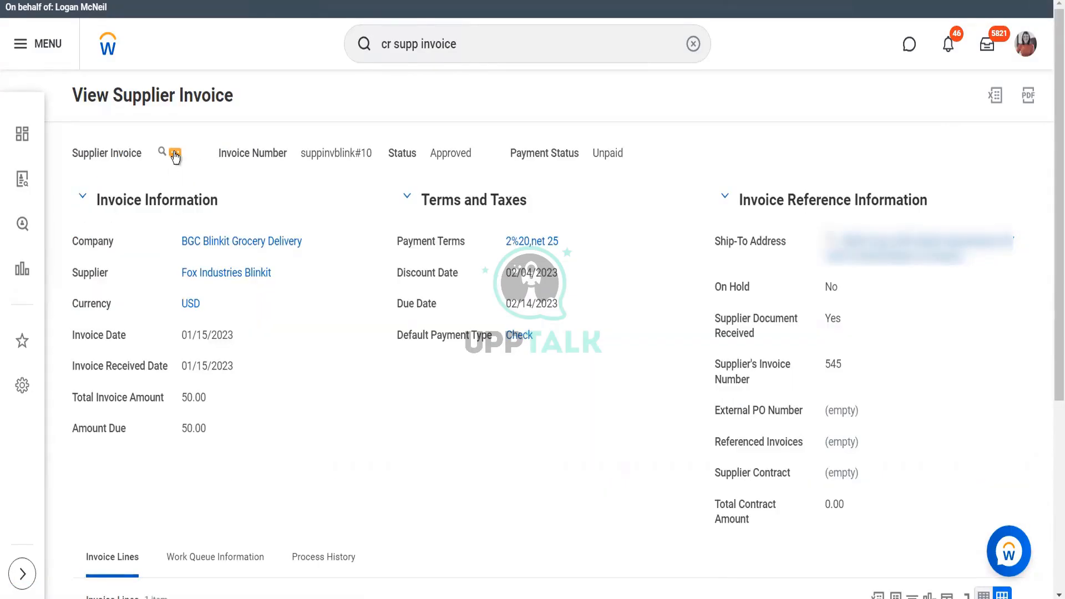
{"action": "left_click", "coordinate": [175, 154]}
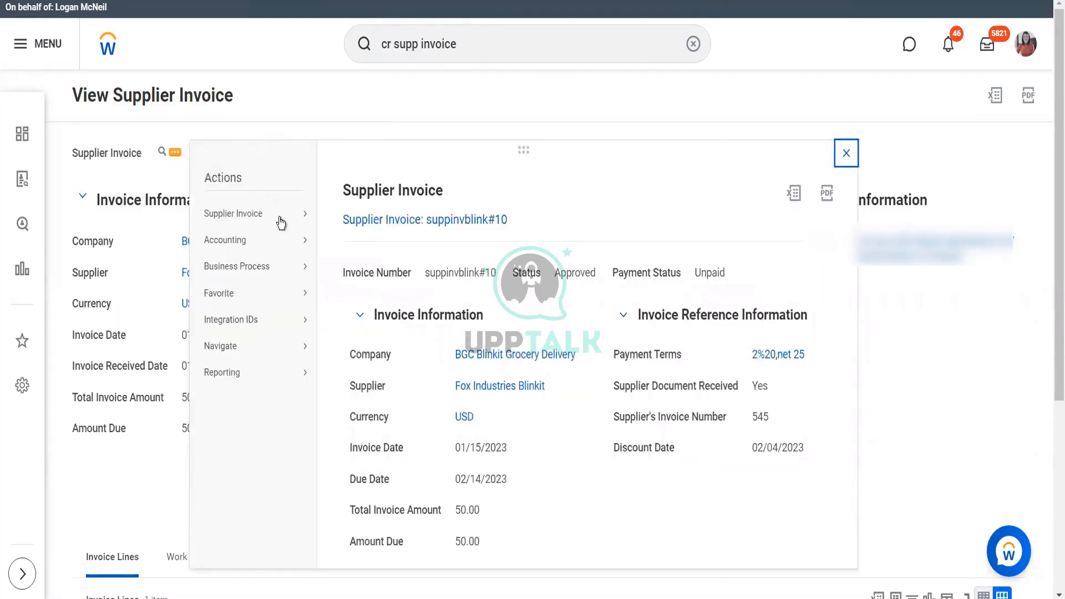
{"action": "mouse_move", "coordinate": [298, 218]}
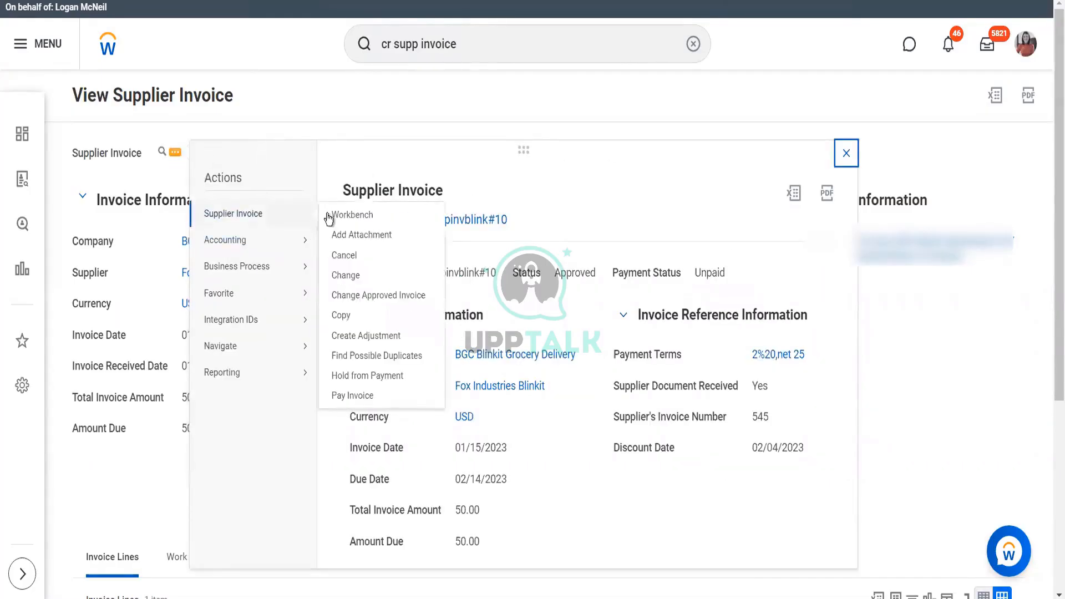
{"action": "left_click", "coordinate": [358, 334]}
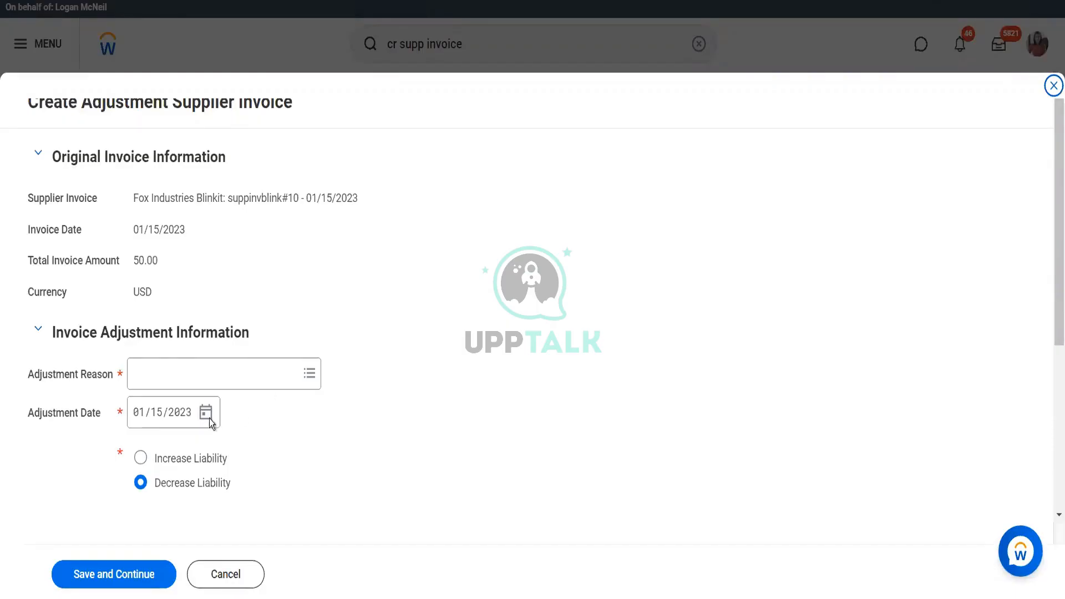
{"action": "left_click", "coordinate": [201, 369]}
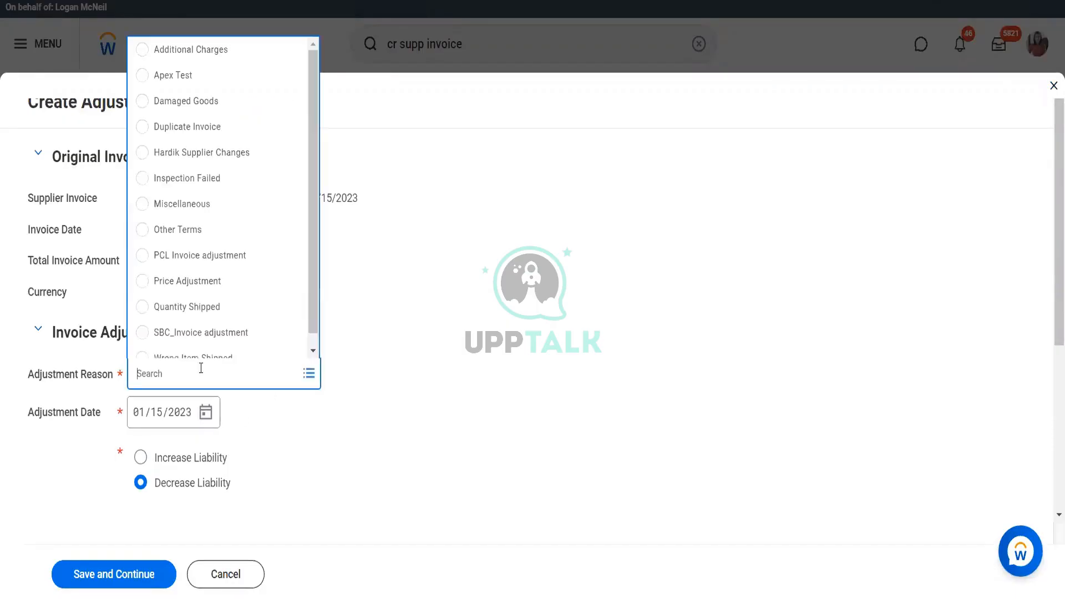
{"action": "left_click", "coordinate": [201, 290]}
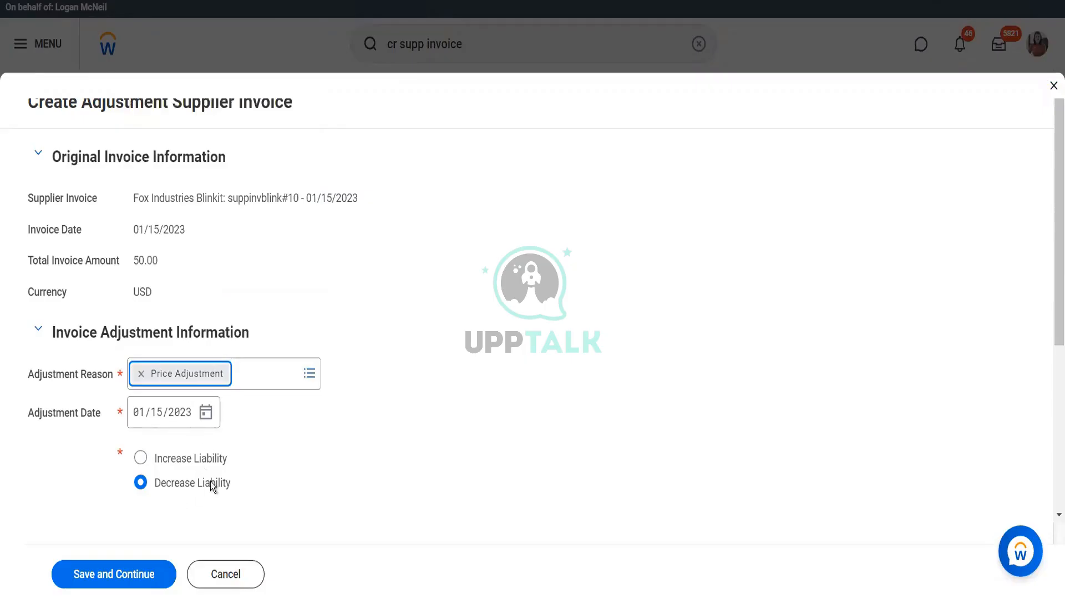
- Set the adjustment to Increase Liability, include the Cartons invoice line, and save to continue to the adjustment details
{"action": "left_click", "coordinate": [141, 458]}
{"action": "scroll", "coordinate": [190, 520], "scroll_direction": "down", "scroll_amount": 5}
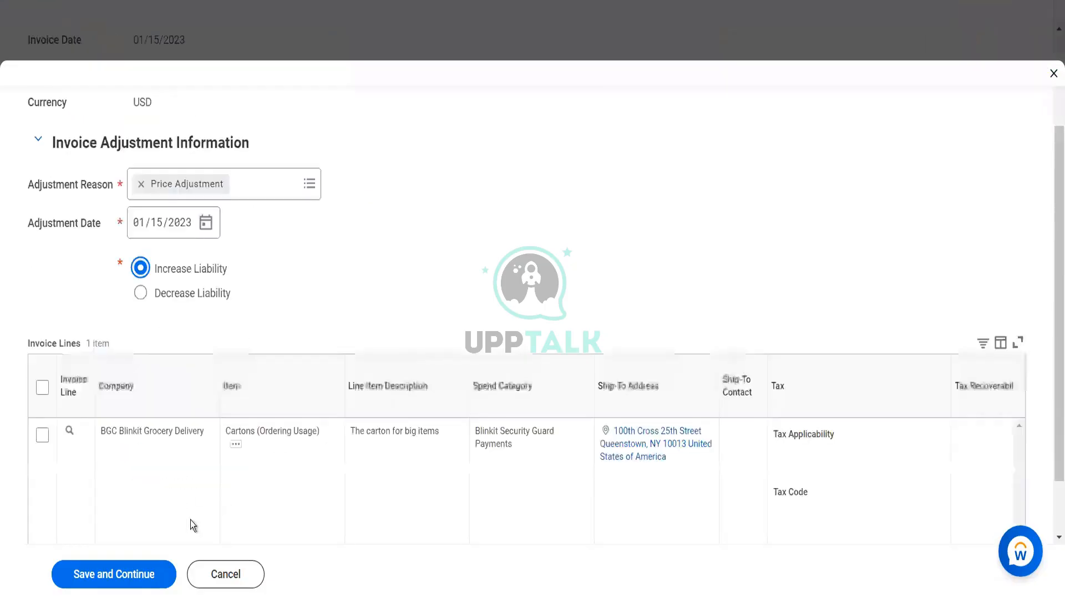
{"action": "left_click", "coordinate": [39, 345]}
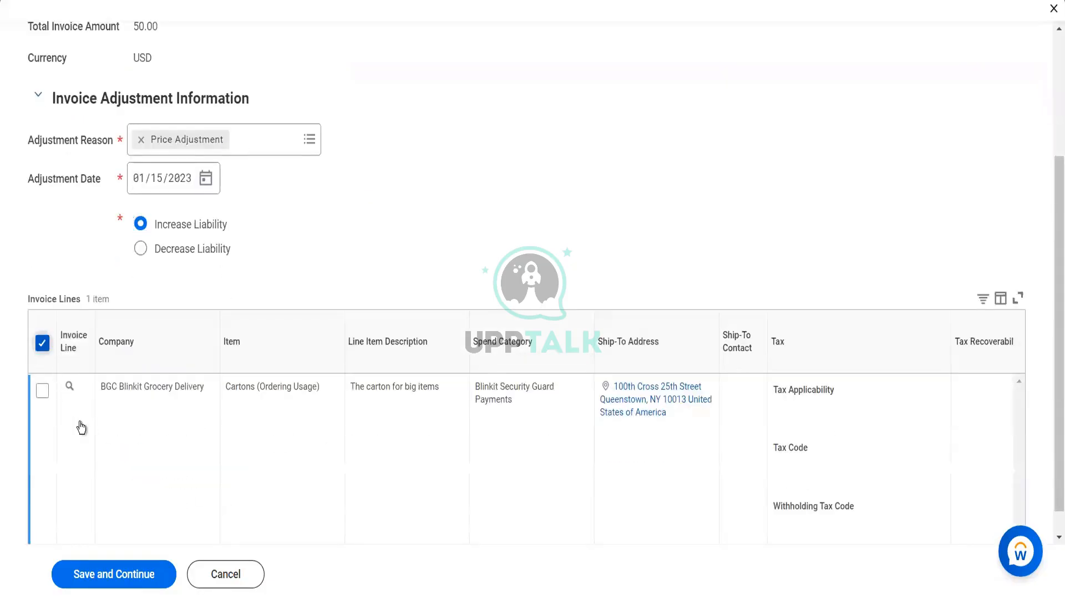
{"action": "left_click", "coordinate": [100, 577]}
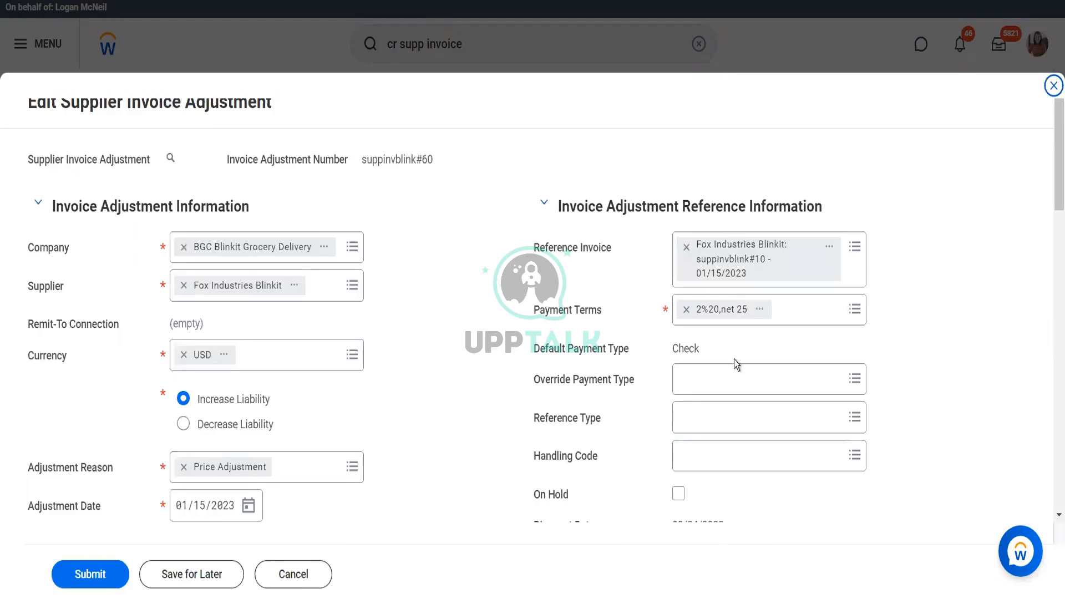
- Set the unit cost of the Cartons adjustment line to 200.00, submit the adjustment, and view the submission details
{"action": "scroll", "coordinate": [734, 359], "scroll_direction": "down", "scroll_amount": 15}
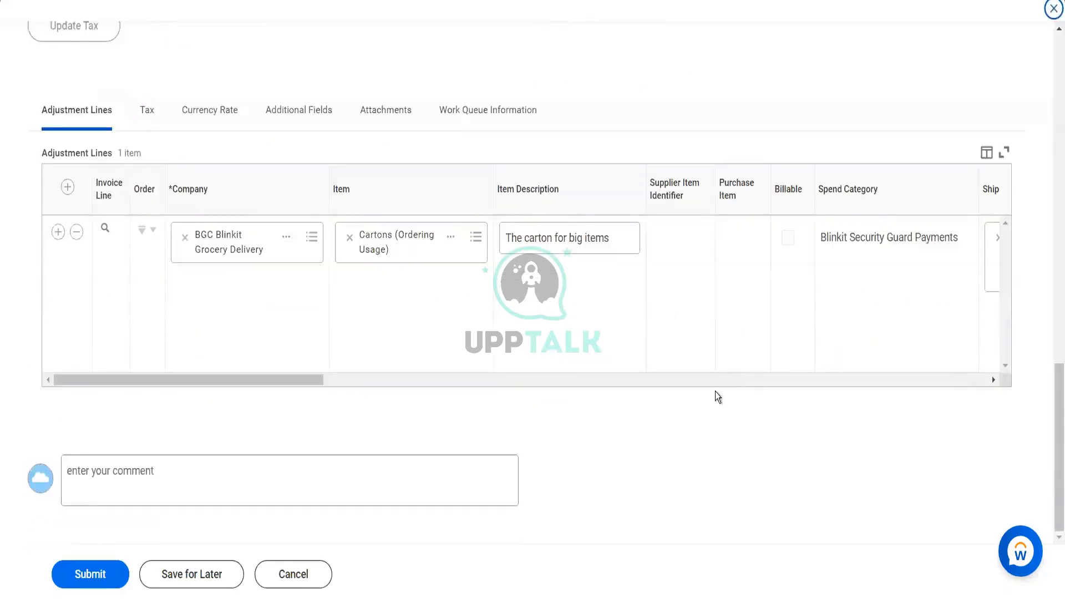
{"action": "left_click", "coordinate": [718, 384]}
{"action": "left_click", "coordinate": [718, 384]}
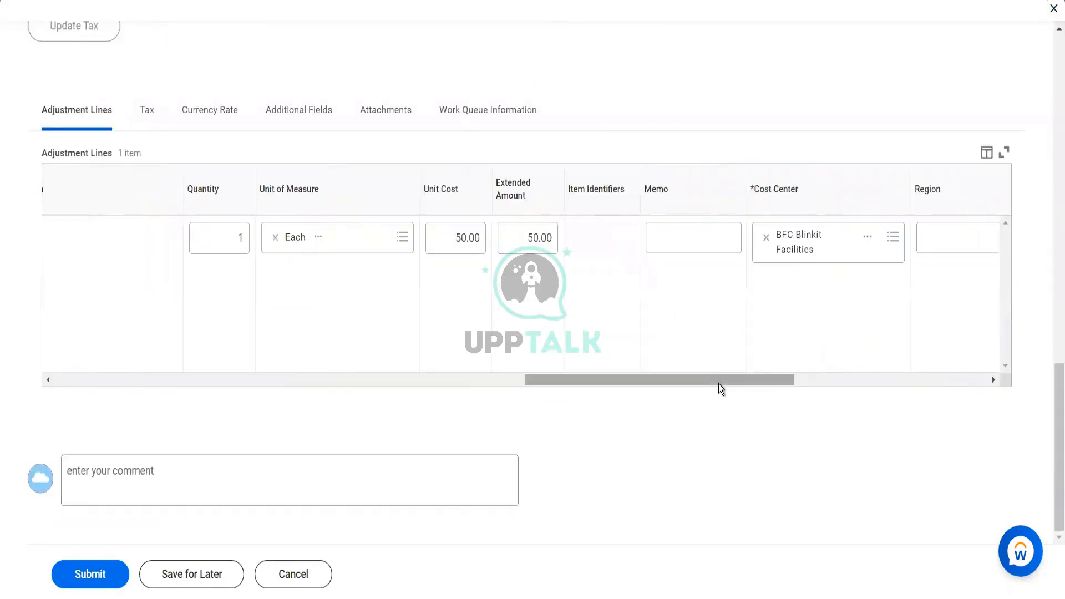
{"action": "left_click", "coordinate": [462, 250]}
{"action": "type", "text": "200"}
{"action": "key", "text": "Tab"}
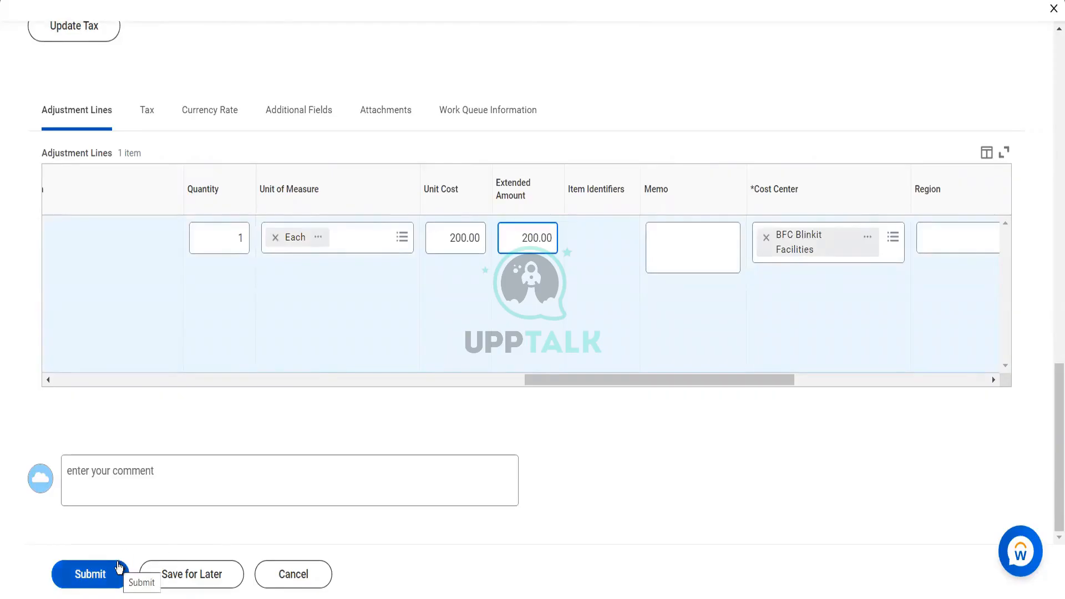
{"action": "left_click", "coordinate": [90, 577]}
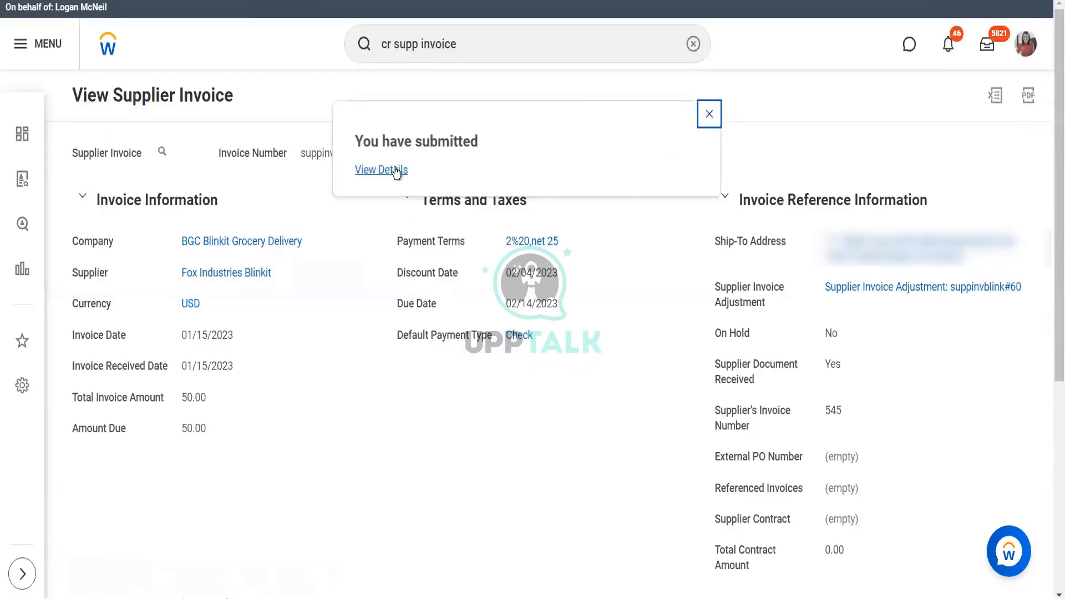
{"action": "left_click", "coordinate": [396, 171]}
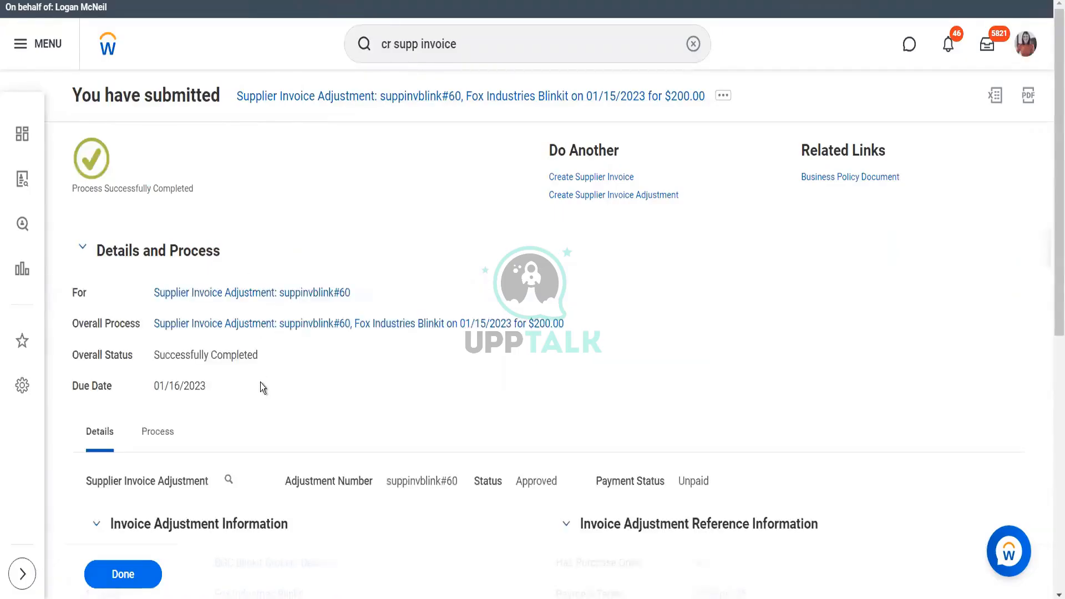
- Review the submitted adjustment's details and list the recent invoices on the Fox Industries Blinkit supplier record
{"action": "scroll", "coordinate": [259, 388], "scroll_direction": "down", "scroll_amount": 5}
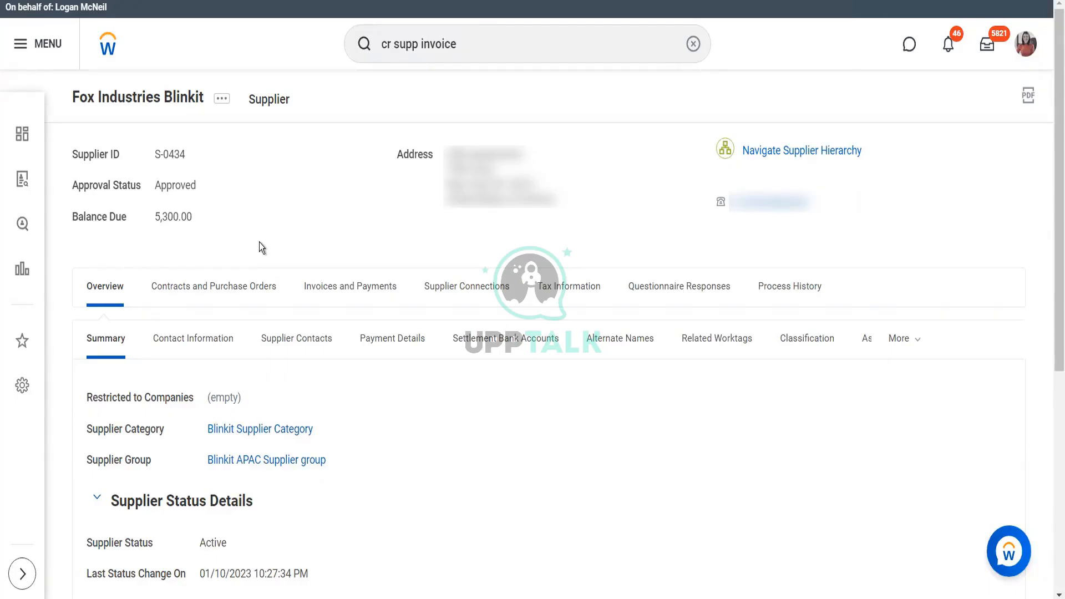
{"action": "left_click", "coordinate": [336, 300]}
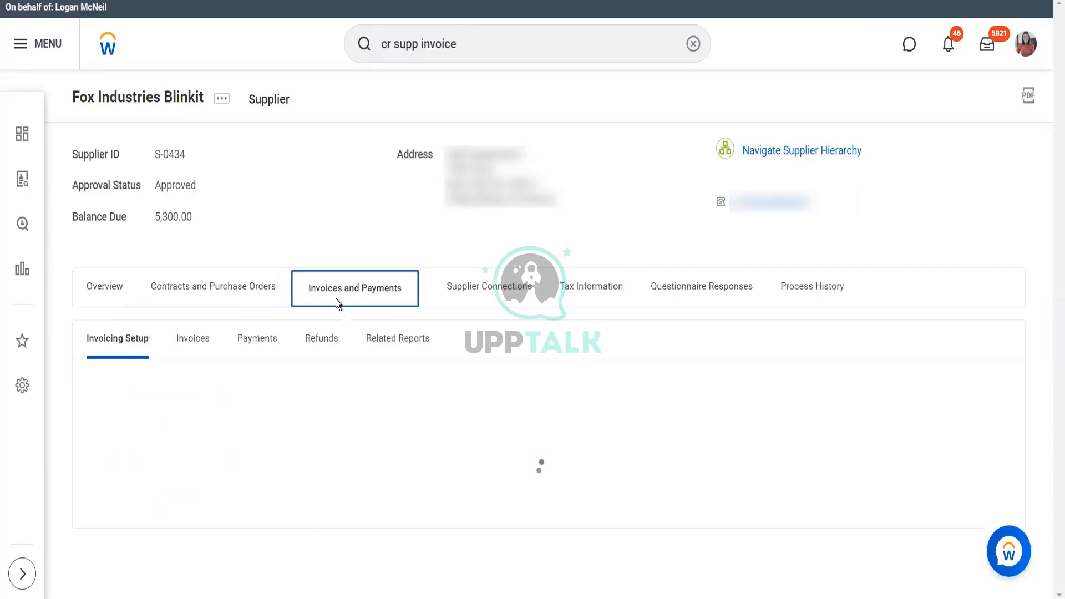
{"action": "left_click", "coordinate": [193, 339]}
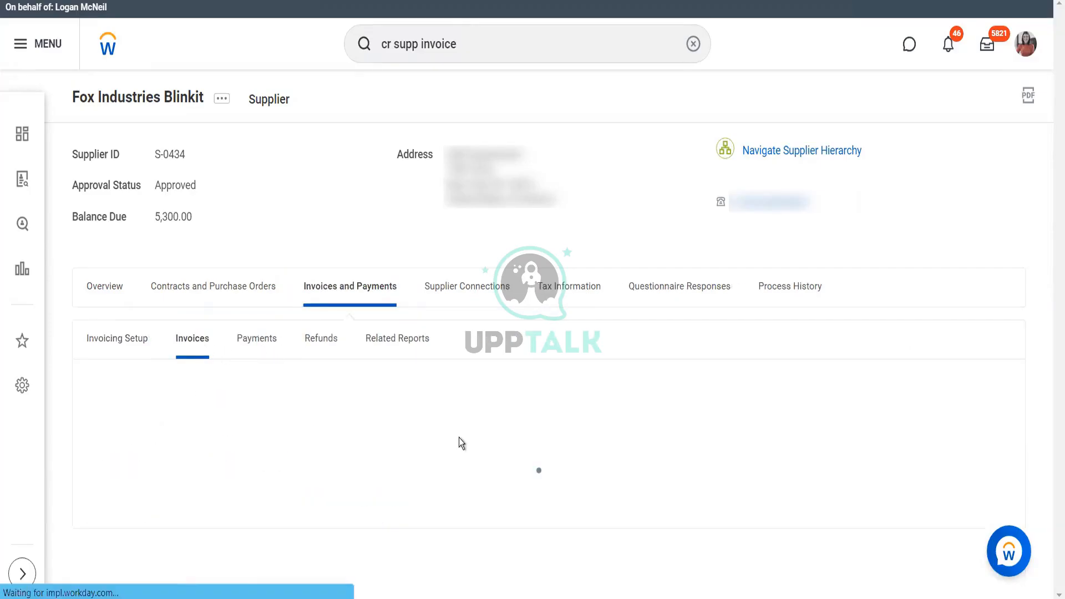
{"action": "scroll", "coordinate": [458, 437], "scroll_direction": "down", "scroll_amount": 4}
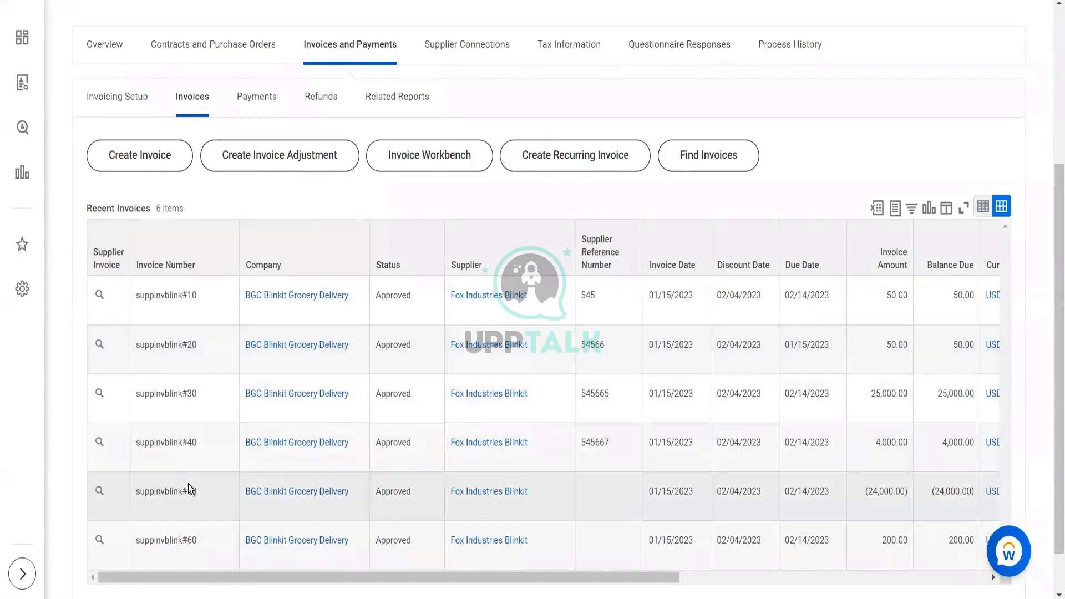
- View the accounting for supplier invoice adjustment suppinvblink#60 and examine its operational journal information and journal lines
{"action": "left_click", "coordinate": [112, 541]}
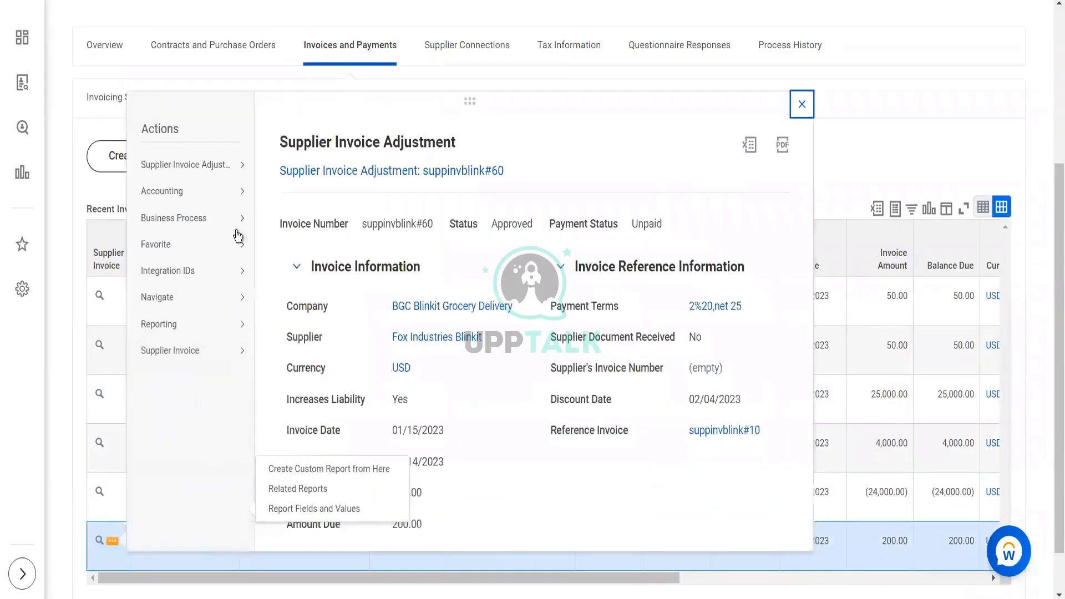
{"action": "mouse_move", "coordinate": [237, 200]}
{"action": "left_click", "coordinate": [282, 200]}
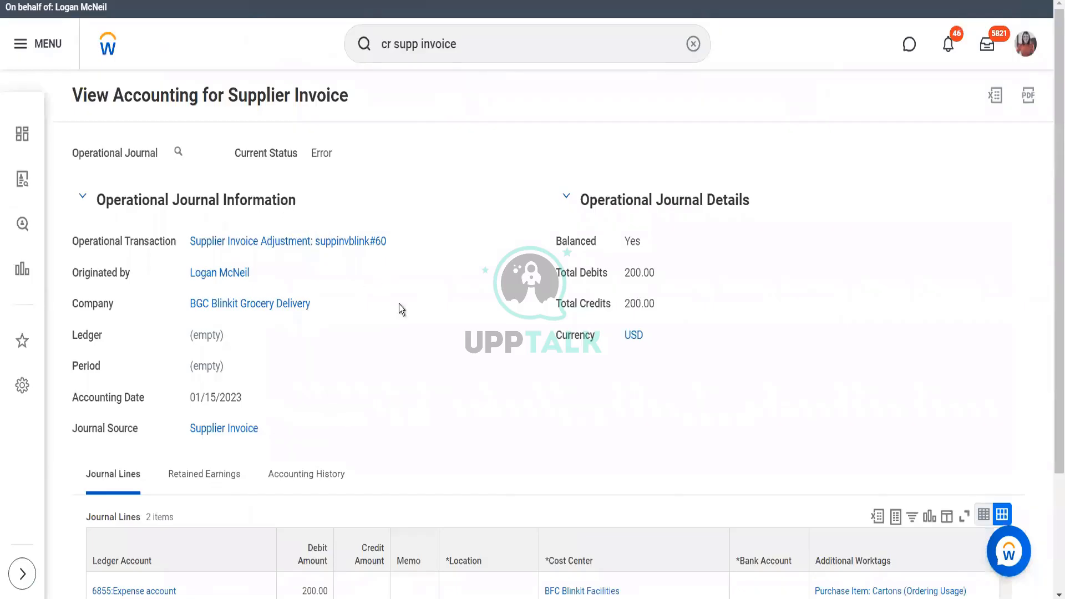
{"action": "scroll", "coordinate": [399, 305], "scroll_direction": "down", "scroll_amount": 3}
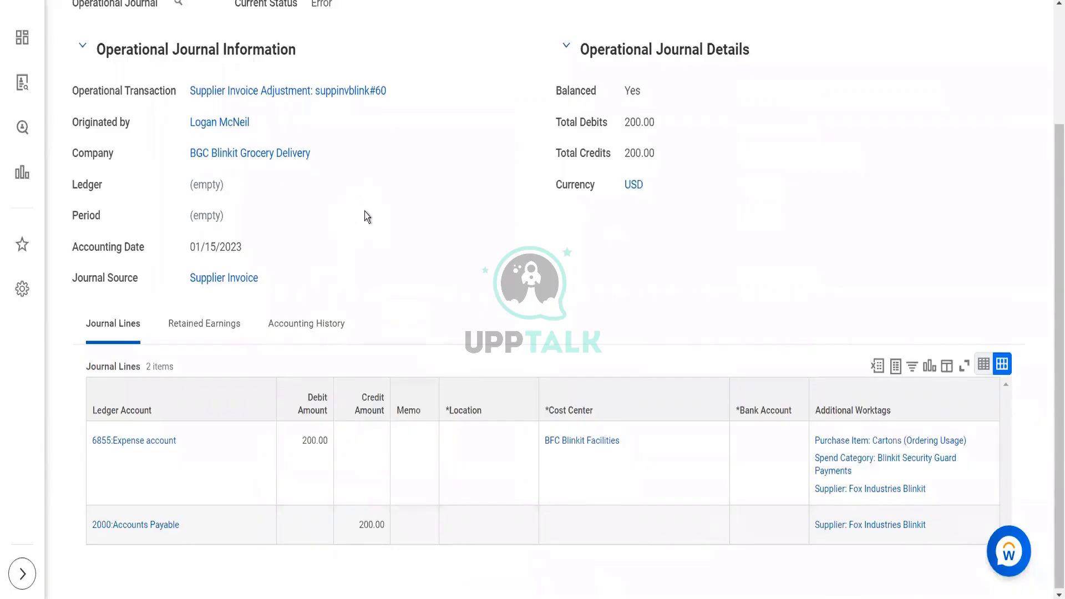
{"action": "scroll", "coordinate": [366, 189], "scroll_direction": "up", "scroll_amount": 3}
{"action": "scroll", "coordinate": [401, 360], "scroll_direction": "down", "scroll_amount": 3}
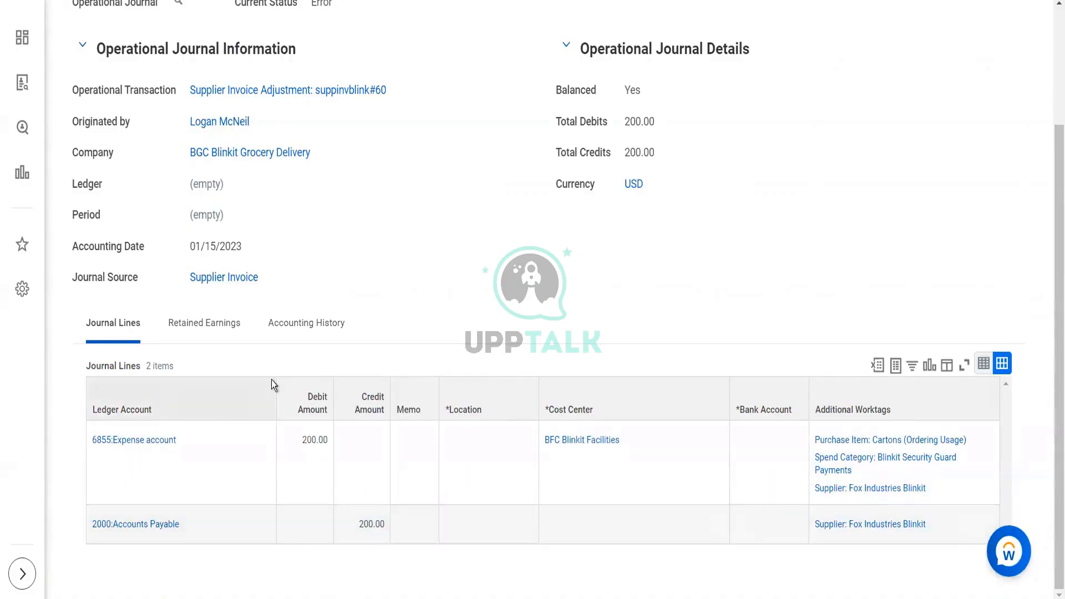
{"action": "scroll", "coordinate": [275, 361], "scroll_direction": "up", "scroll_amount": 3}
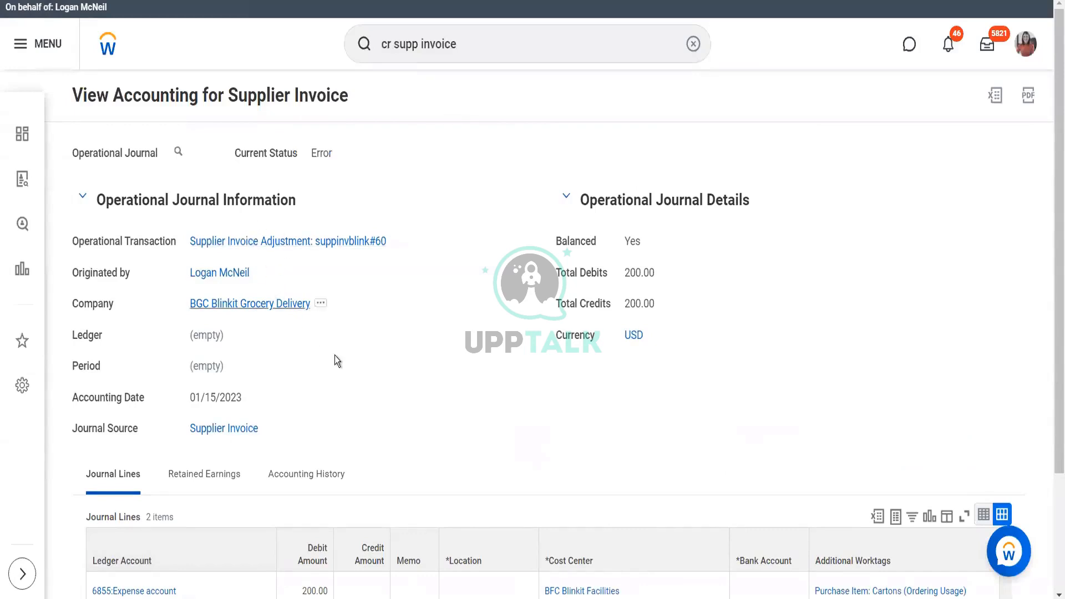
{"action": "scroll", "coordinate": [335, 355], "scroll_direction": "down", "scroll_amount": 3}
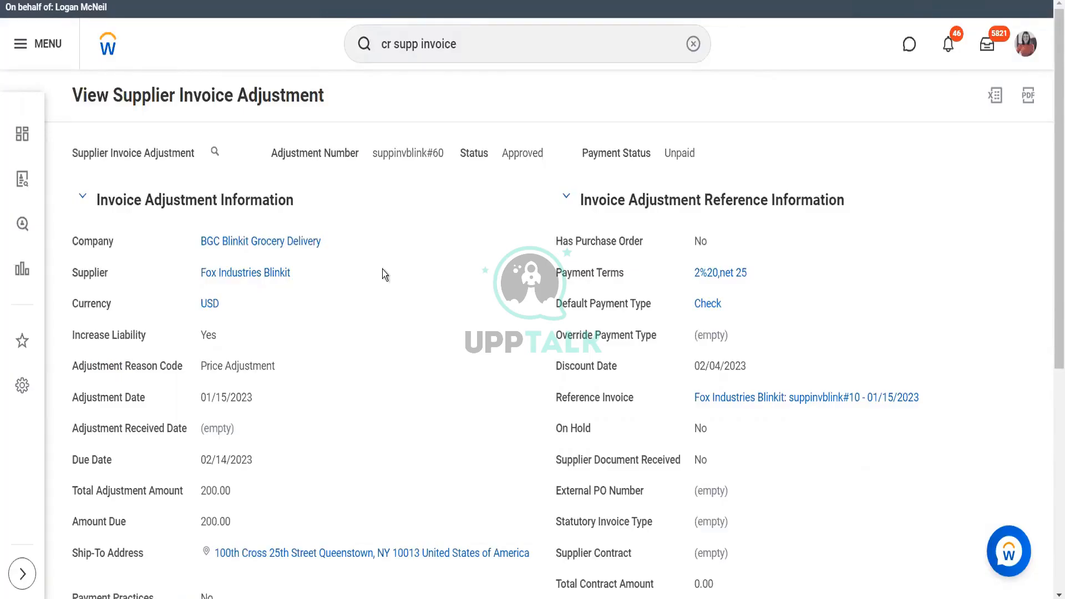
- Examine the header information and adjustment lines of supplier invoice adjustment suppinvblink#60
{"action": "scroll", "coordinate": [385, 275], "scroll_direction": "down", "scroll_amount": 1}
{"action": "scroll", "coordinate": [383, 272], "scroll_direction": "down", "scroll_amount": 5}
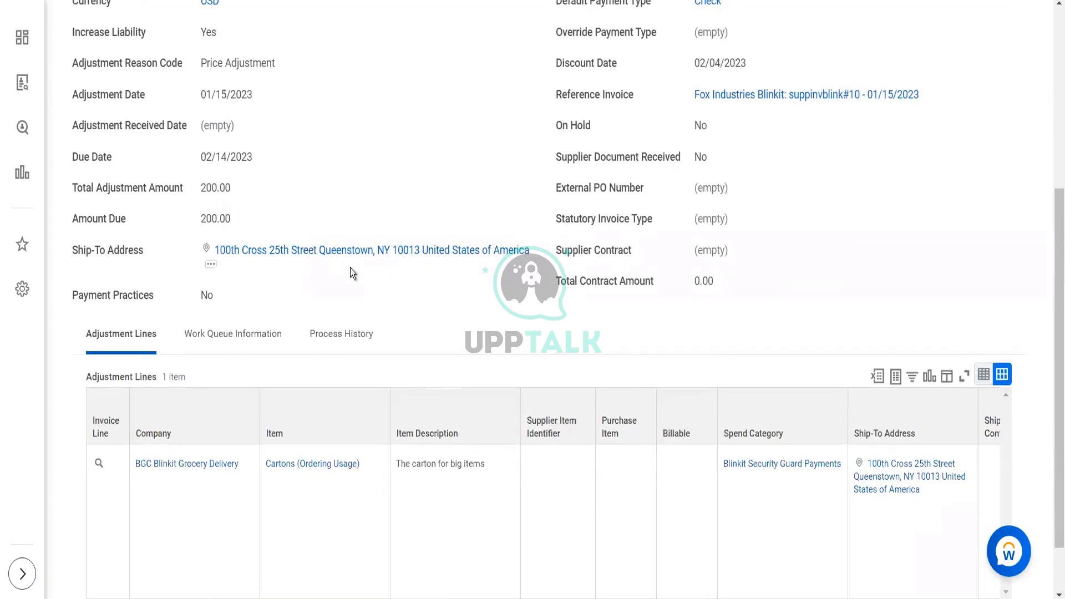
{"action": "scroll", "coordinate": [311, 233], "scroll_direction": "up", "scroll_amount": 6}
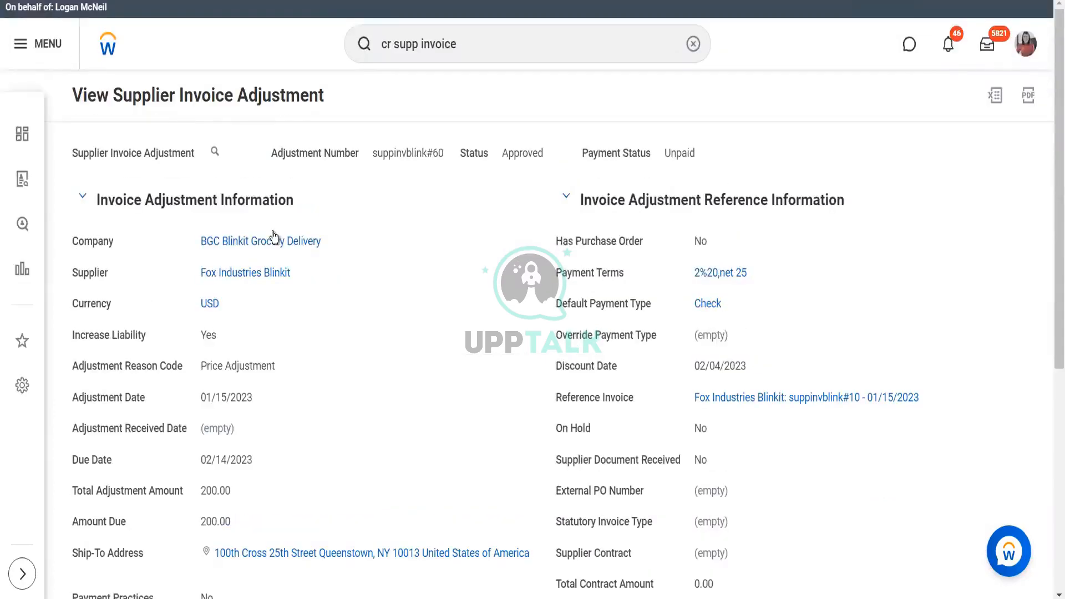
- Copy the adjustment's reference invoice suppinvblink#10 and set the copy's supplier's invoice number to 545522
{"action": "left_click", "coordinate": [792, 399]}
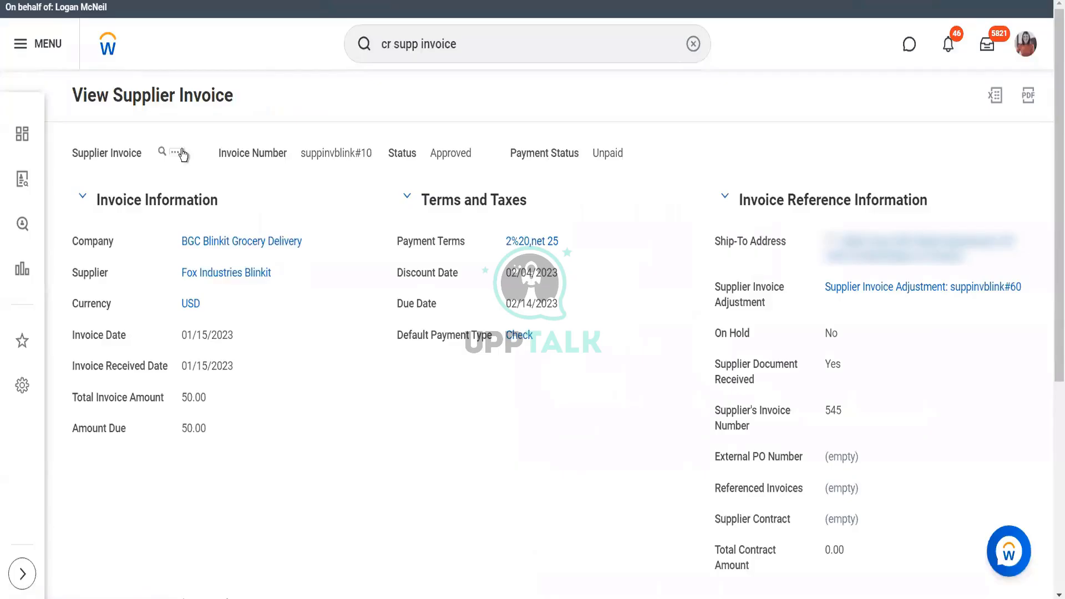
{"action": "left_click", "coordinate": [174, 152]}
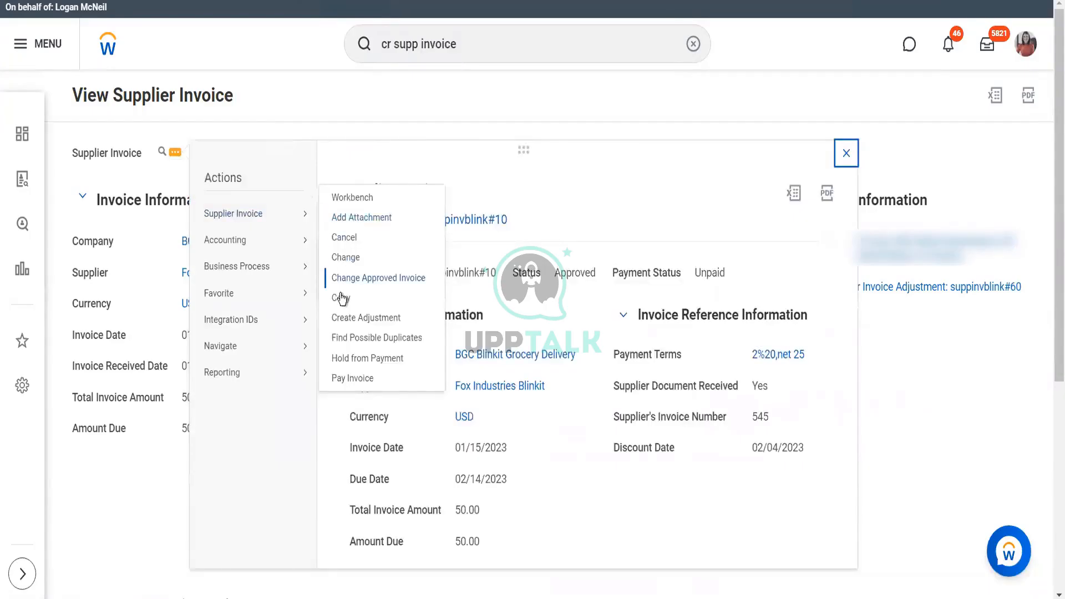
{"action": "left_click", "coordinate": [341, 300]}
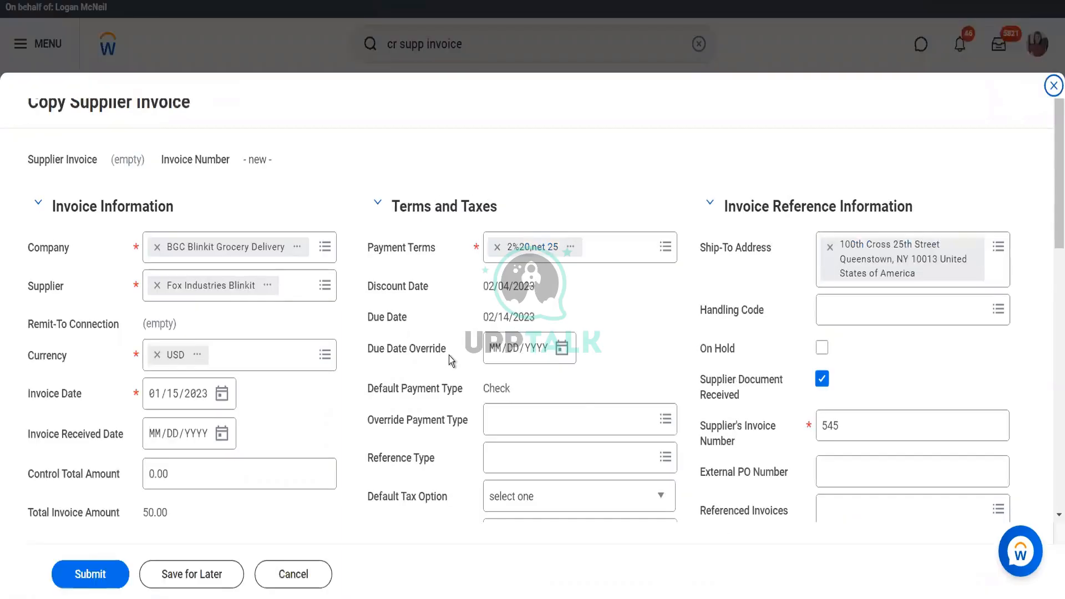
{"action": "left_click", "coordinate": [862, 434]}
{"action": "type", "text": "522"}
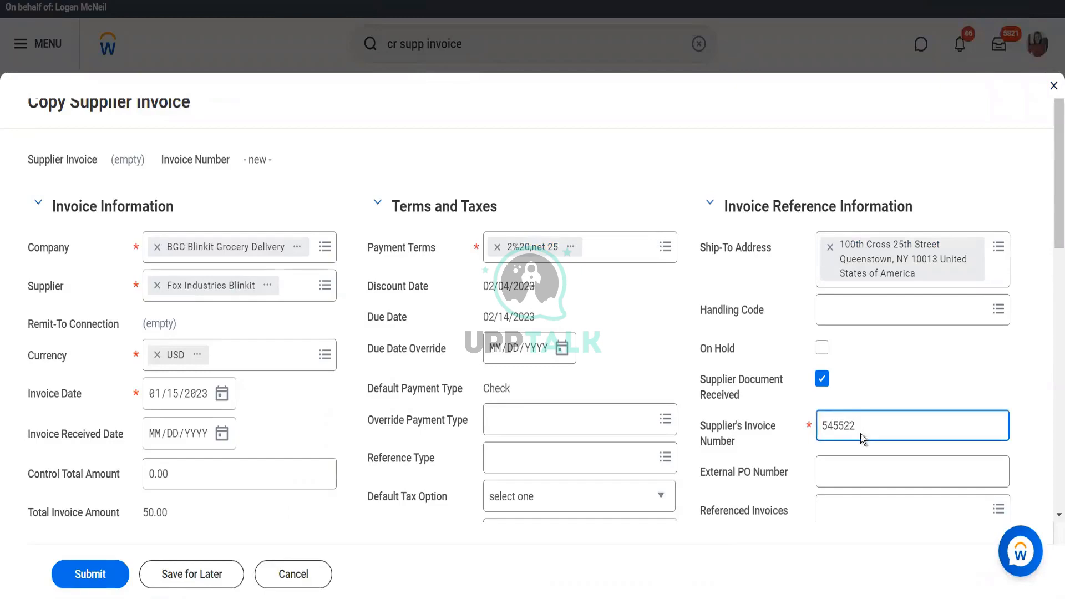
- Set the copied invoice's default tax option to Enter Tax Due to Supplier and its default tax code to Atlanta (4%)
{"action": "scroll", "coordinate": [664, 368], "scroll_direction": "down", "scroll_amount": 8}
{"action": "scroll", "coordinate": [621, 322], "scroll_direction": "up", "scroll_amount": 5}
{"action": "scroll", "coordinate": [555, 216], "scroll_direction": "down", "scroll_amount": 2}
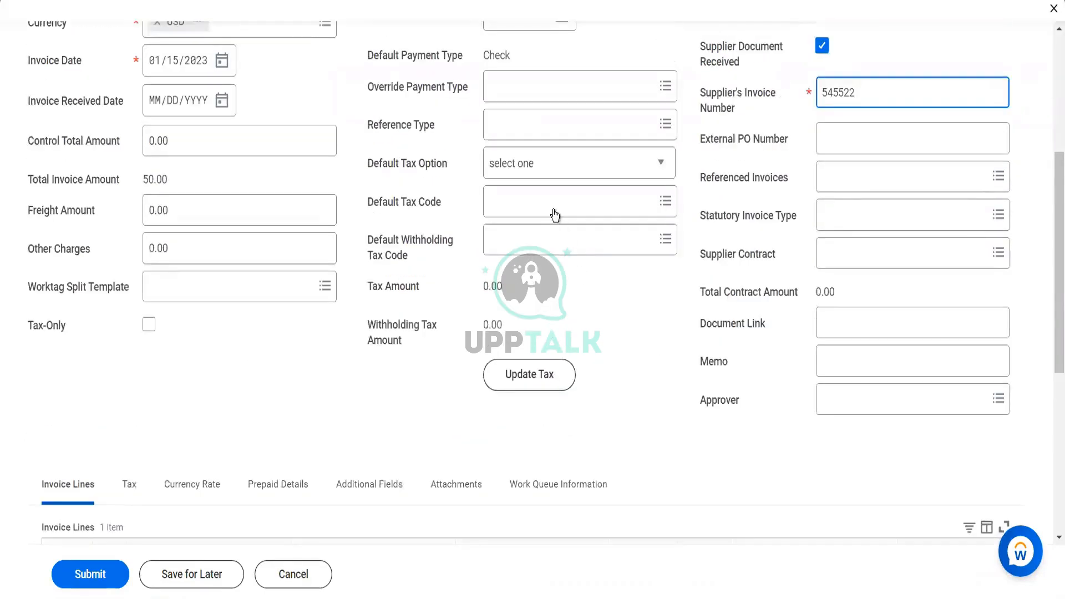
{"action": "left_click", "coordinate": [523, 164]}
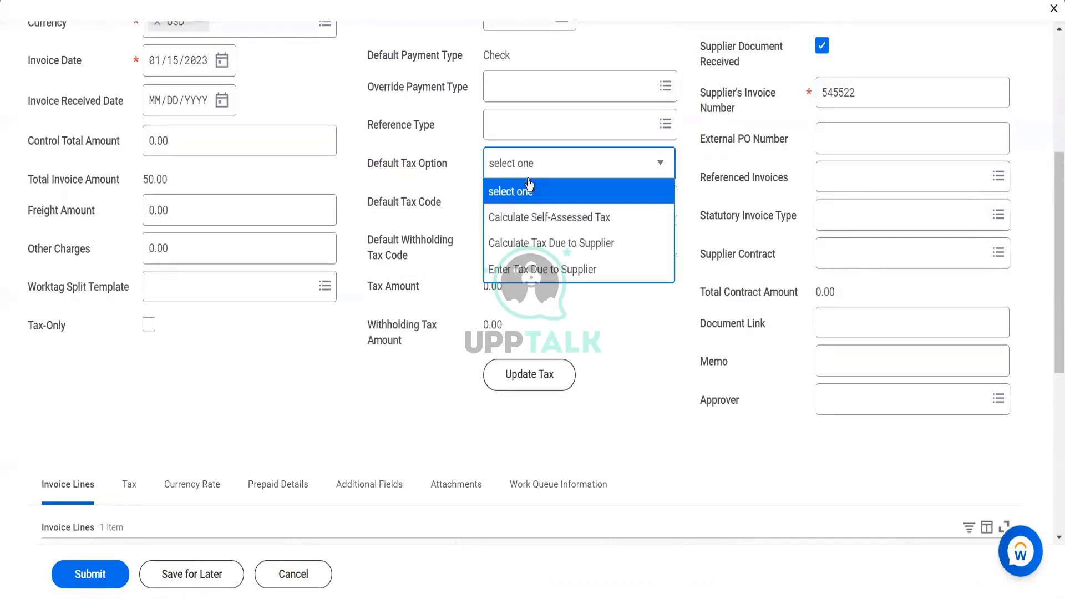
{"action": "left_click", "coordinate": [536, 271]}
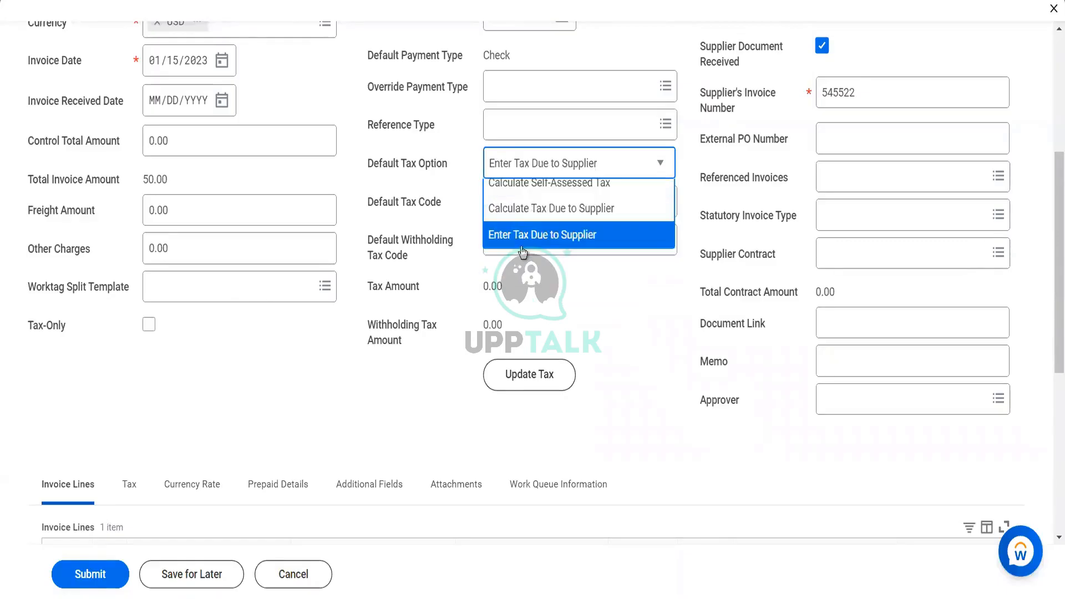
{"action": "left_click", "coordinate": [516, 217]}
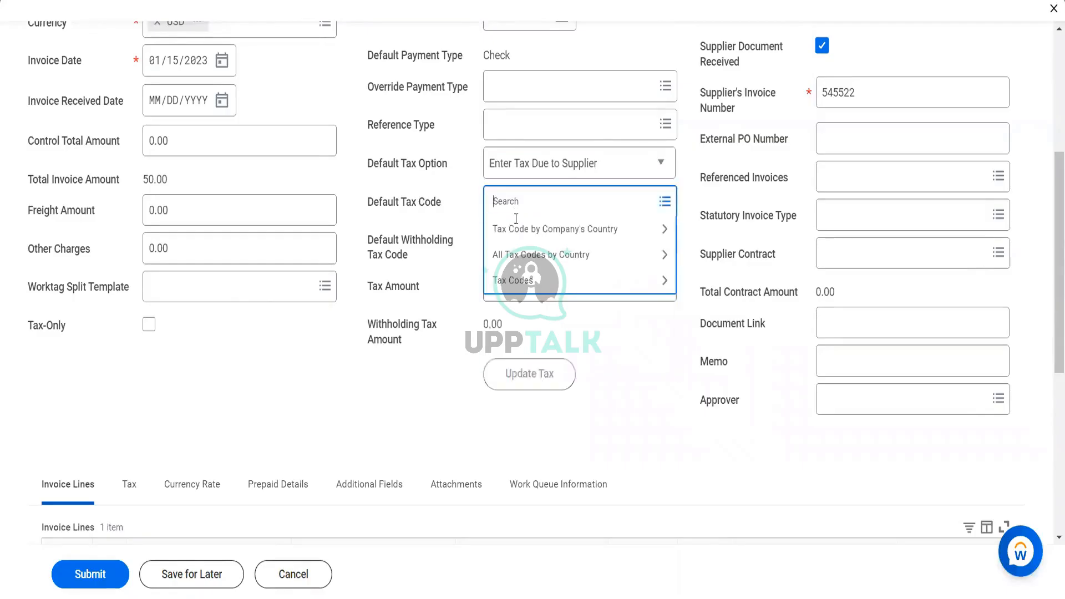
{"action": "left_click", "coordinate": [514, 227]}
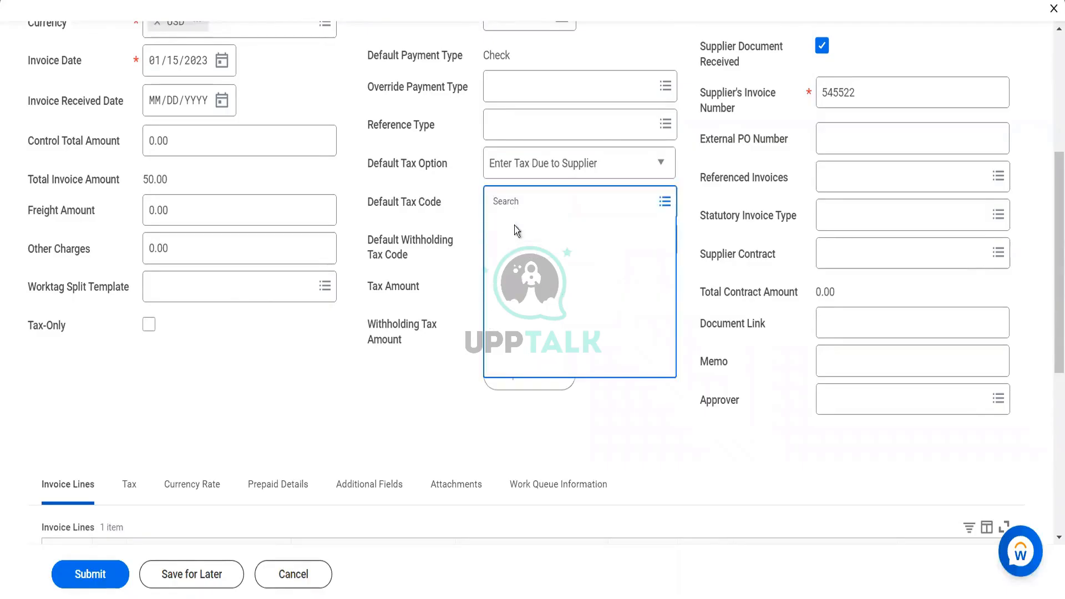
{"action": "left_click", "coordinate": [520, 261]}
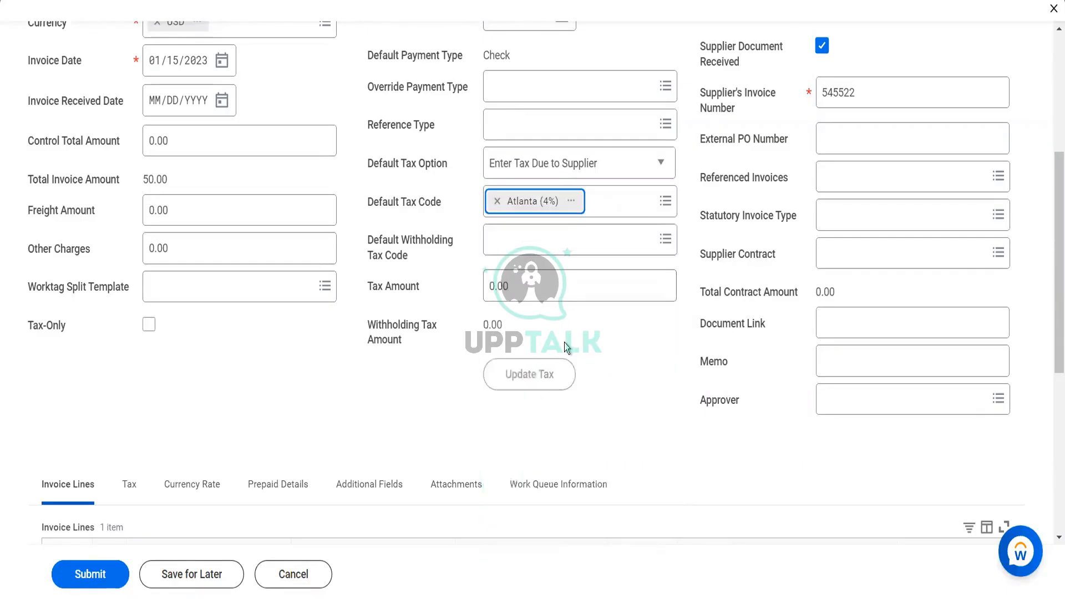
- Set the copied invoice's tax amount to 500.00
{"action": "scroll", "coordinate": [588, 399], "scroll_direction": "down", "scroll_amount": 1}
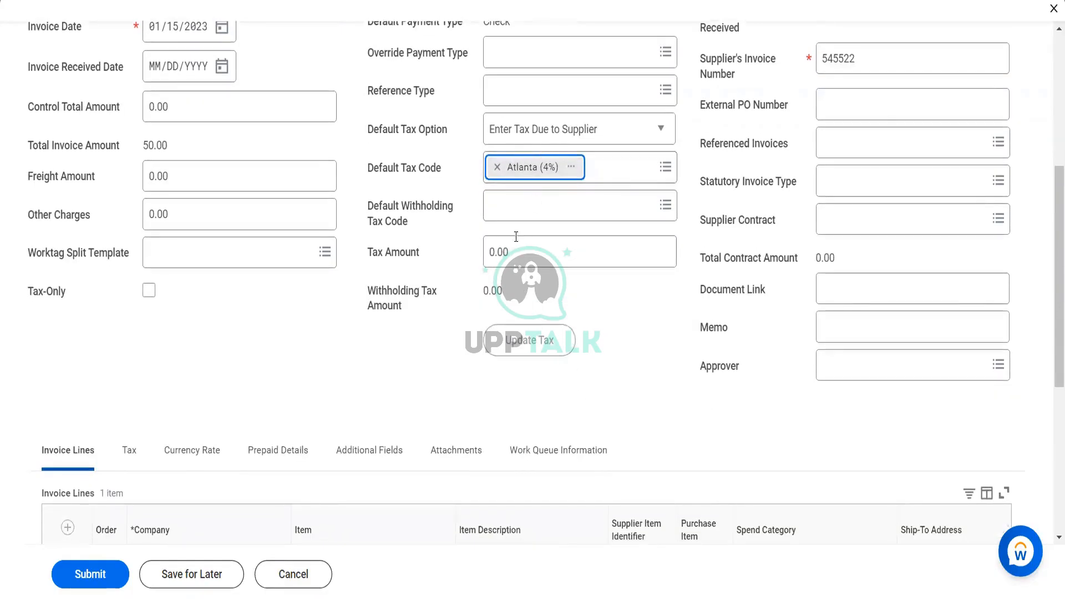
{"action": "left_click", "coordinate": [488, 243]}
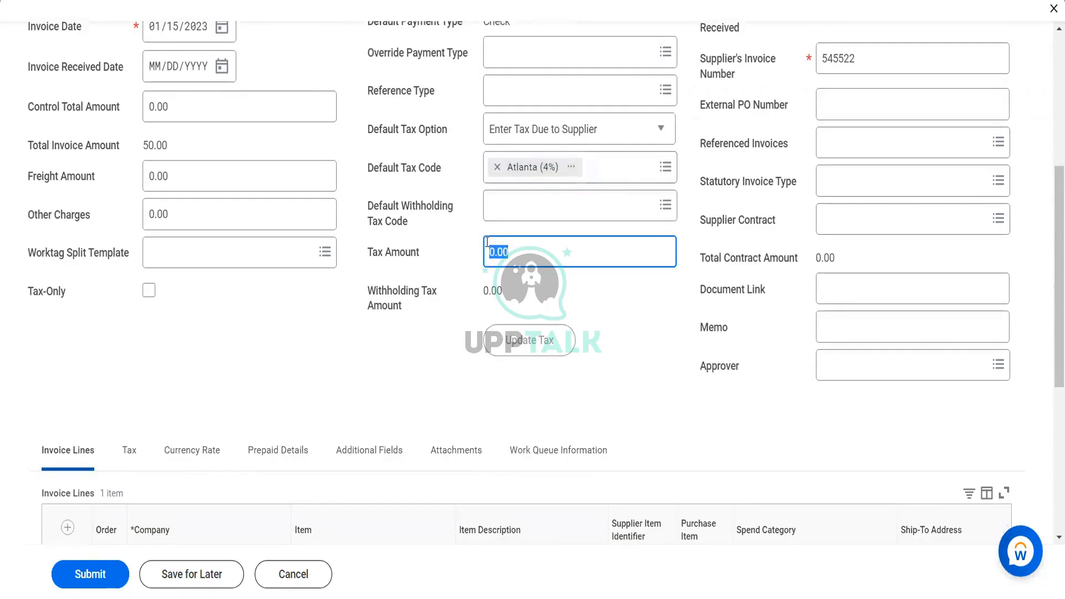
{"action": "type", "text": "500"}
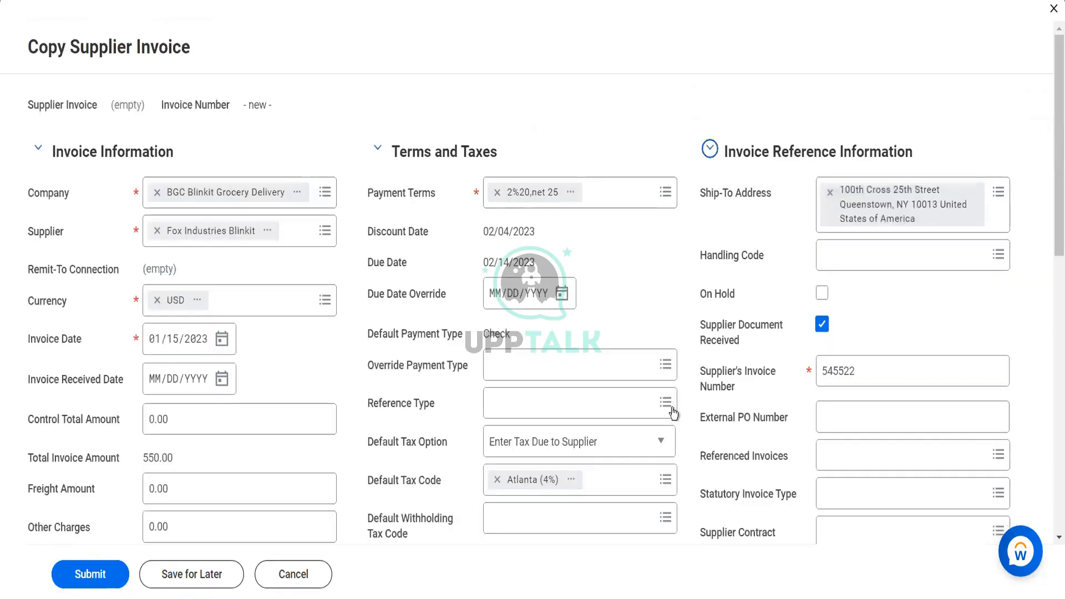
- Set the unit cost of the Cartons invoice line to 5,000.00 and try to submit the copied invoice
{"action": "scroll", "coordinate": [673, 413], "scroll_direction": "down", "scroll_amount": 6}
{"action": "scroll", "coordinate": [723, 388], "scroll_direction": "down", "scroll_amount": 2}
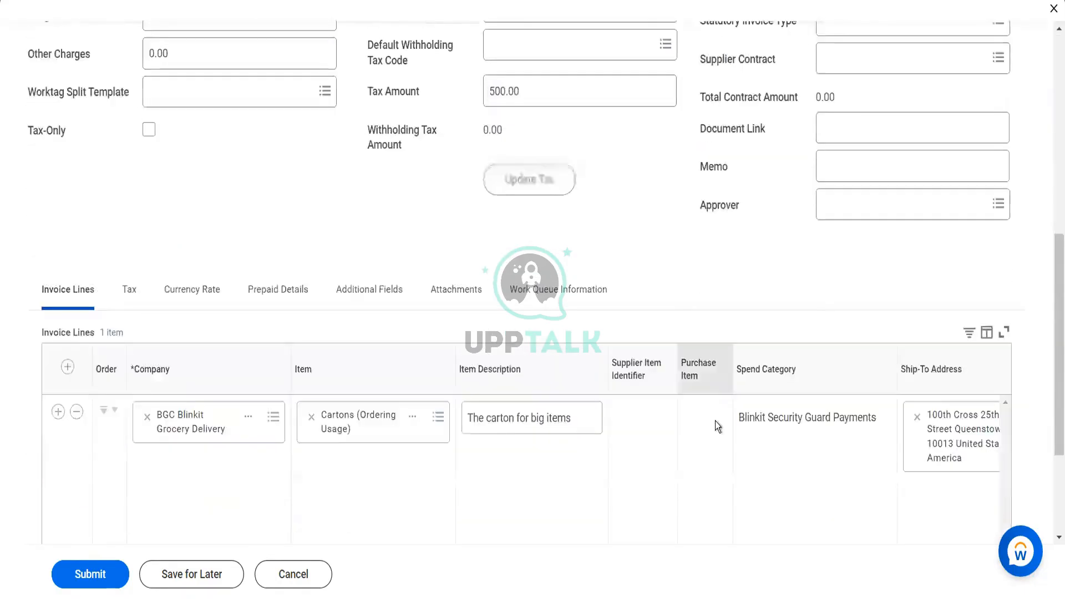
{"action": "scroll", "coordinate": [715, 421], "scroll_direction": "down", "scroll_amount": 3}
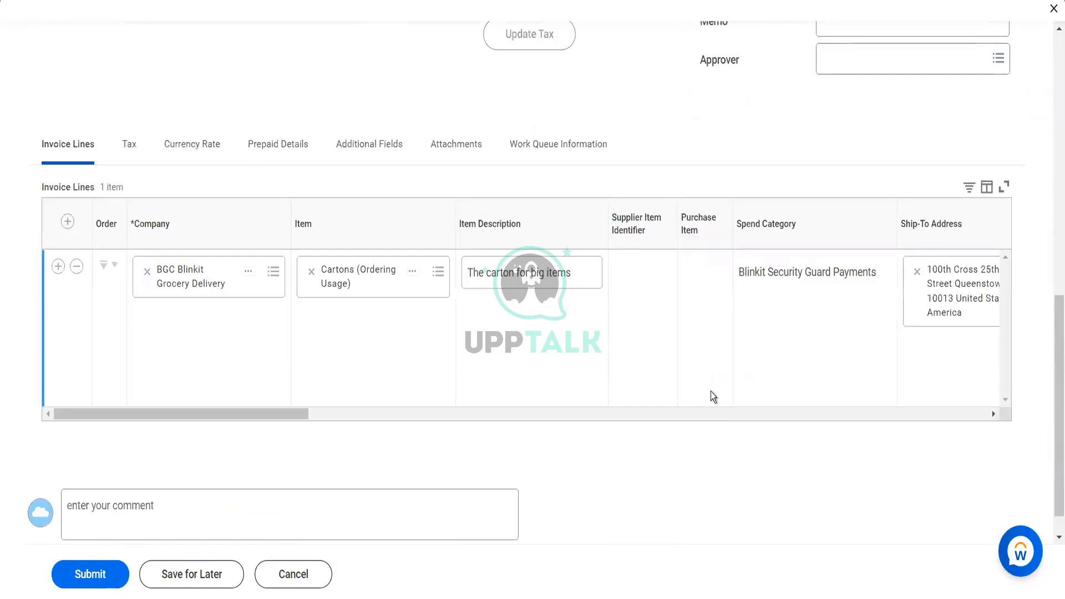
{"action": "left_click", "coordinate": [701, 417]}
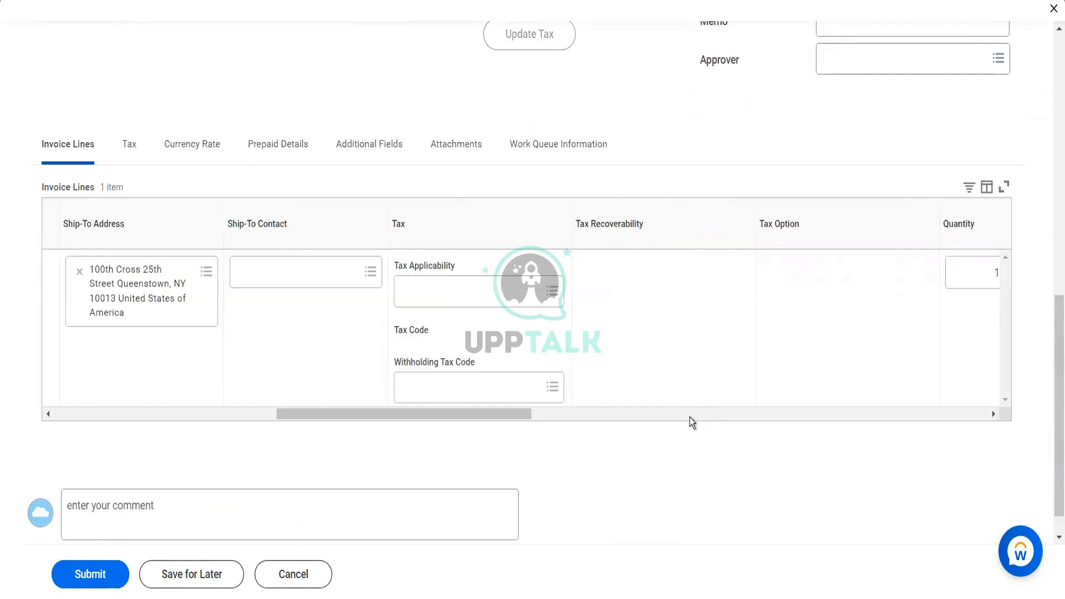
{"action": "left_click", "coordinate": [691, 418]}
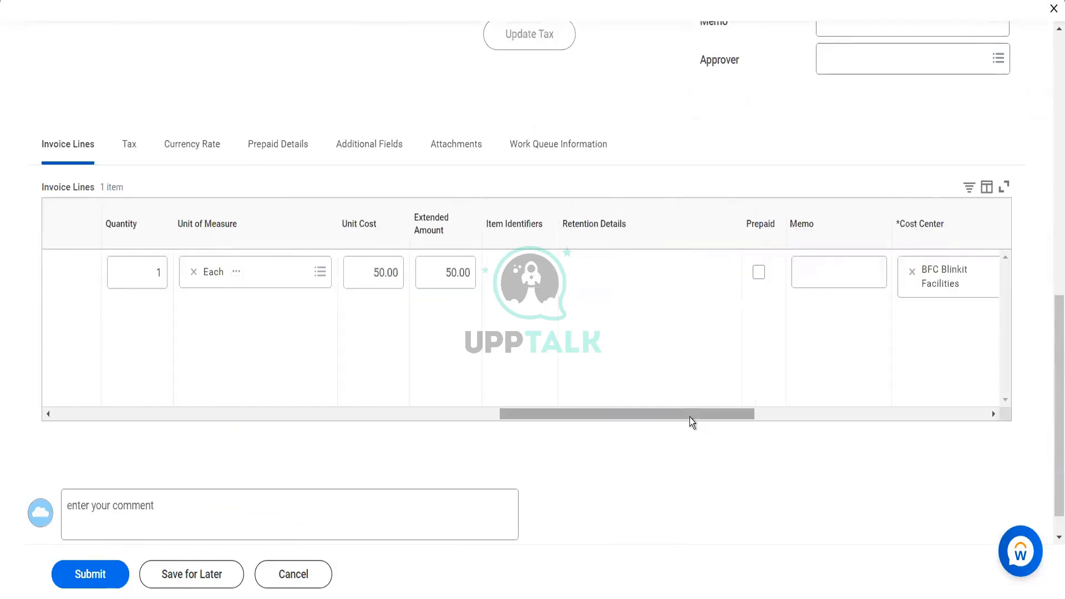
{"action": "left_click", "coordinate": [387, 272]}
{"action": "type", "text": "5000"}
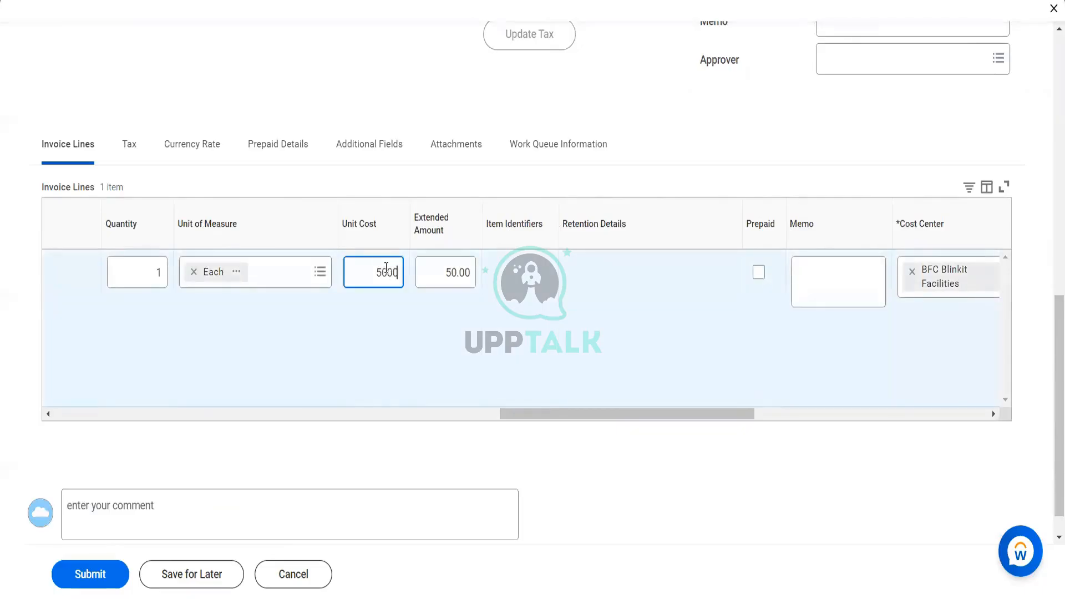
{"action": "key", "text": "Tab"}
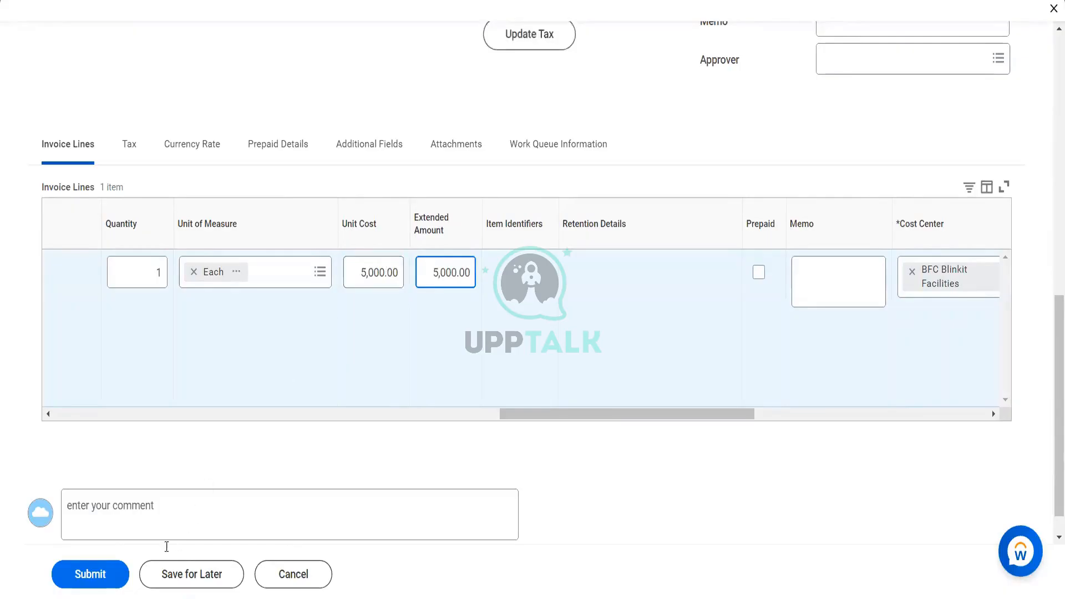
{"action": "left_click", "coordinate": [110, 578]}
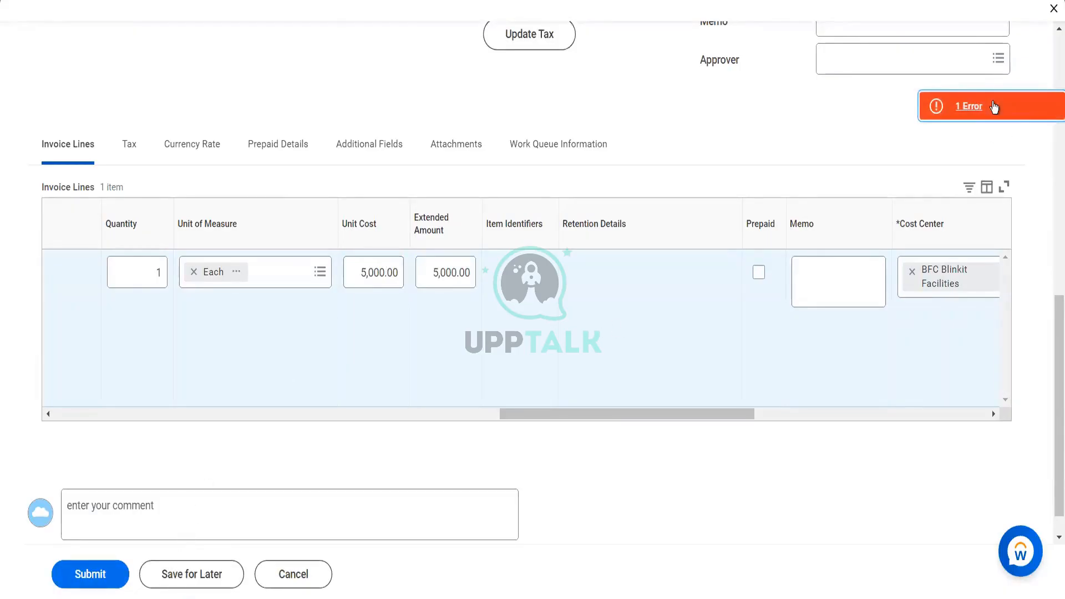
- Set the Cartons invoice line's tax applicability to Input VAT in response to the page error and try to submit the copied invoice again
{"action": "left_click", "coordinate": [993, 105]}
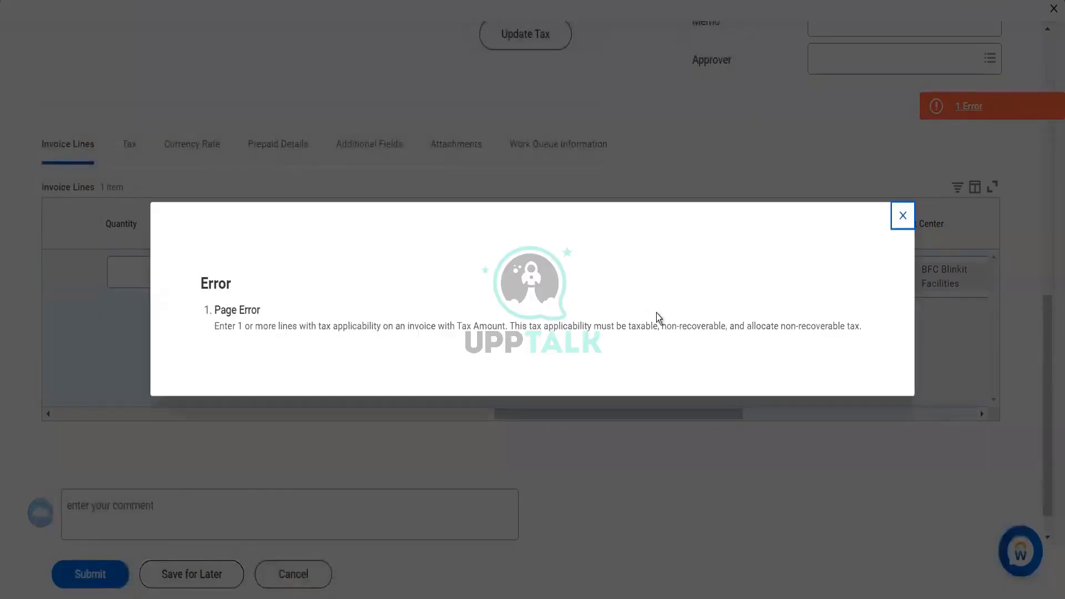
{"action": "left_click", "coordinate": [903, 216]}
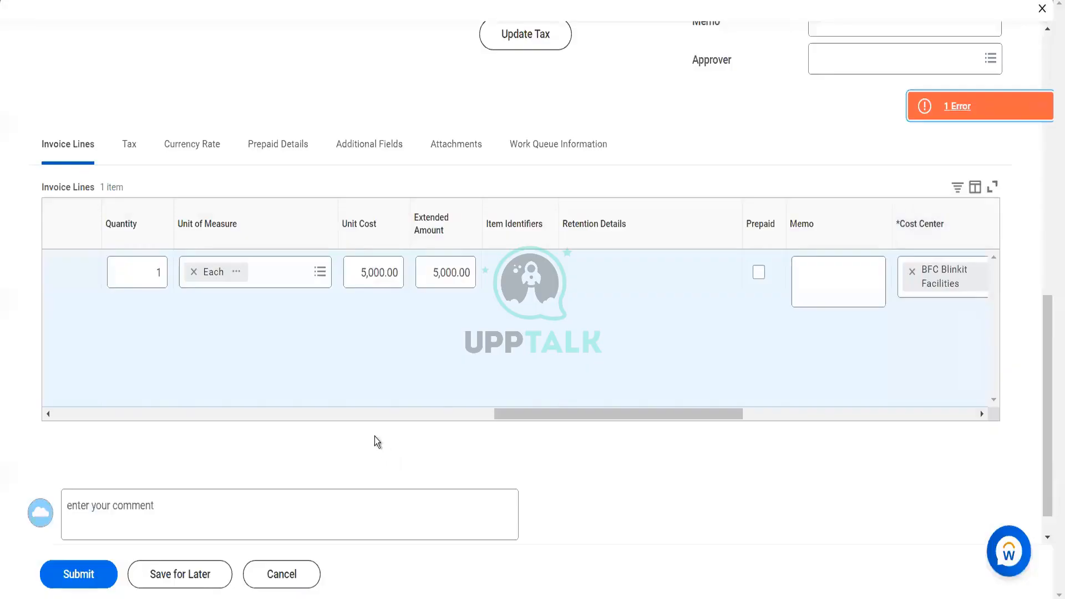
{"action": "left_click", "coordinate": [366, 414]}
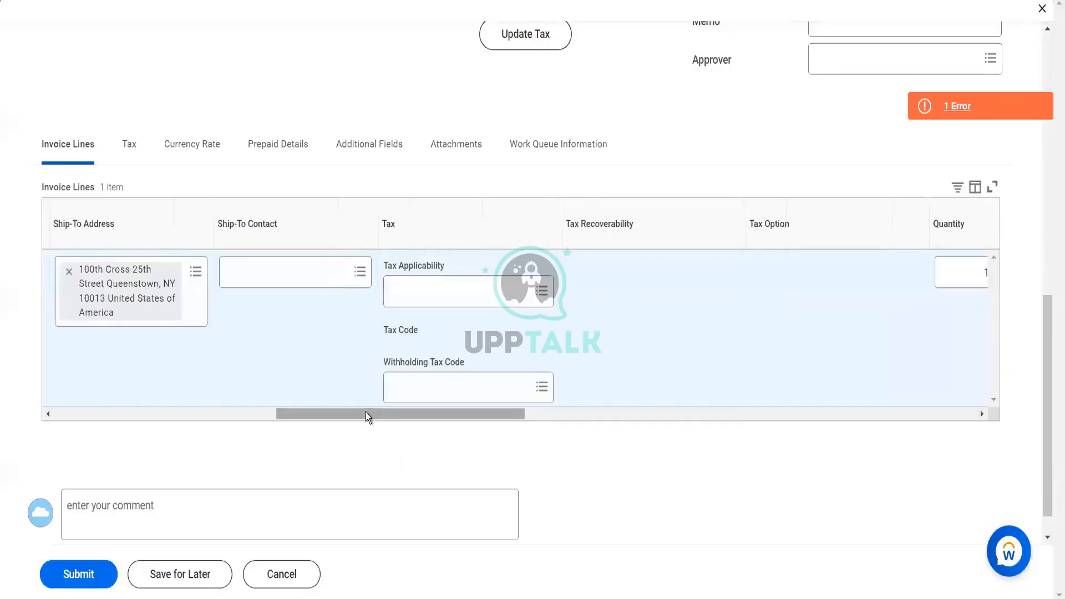
{"action": "left_click", "coordinate": [453, 301]}
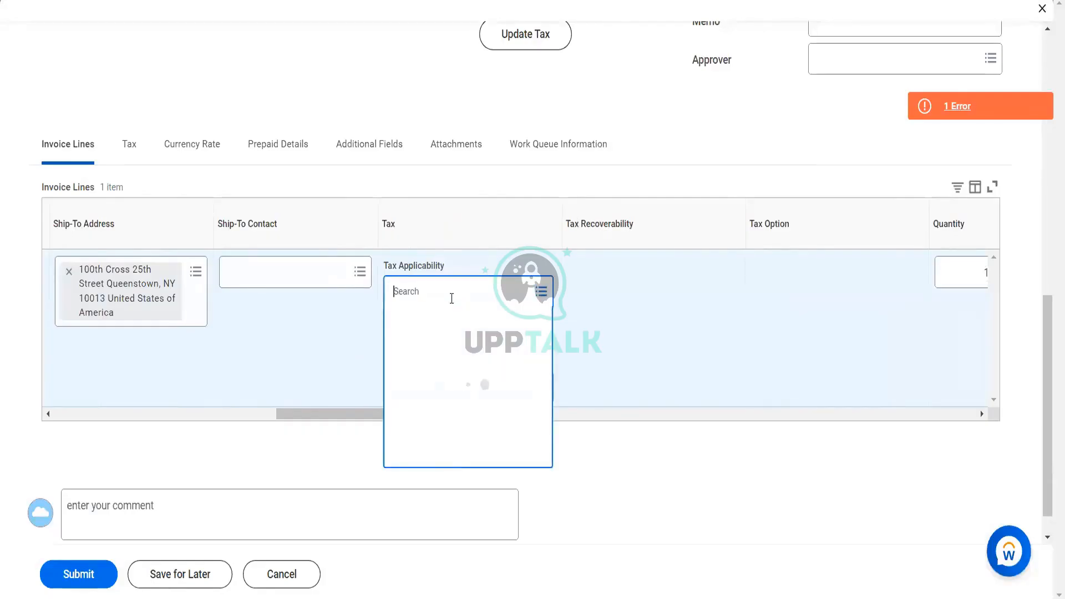
{"action": "type", "text": "inpout"}
{"action": "key", "text": "BackSpace"}
{"action": "key", "text": "BackSpace"}
{"action": "key", "text": "BackSpace"}
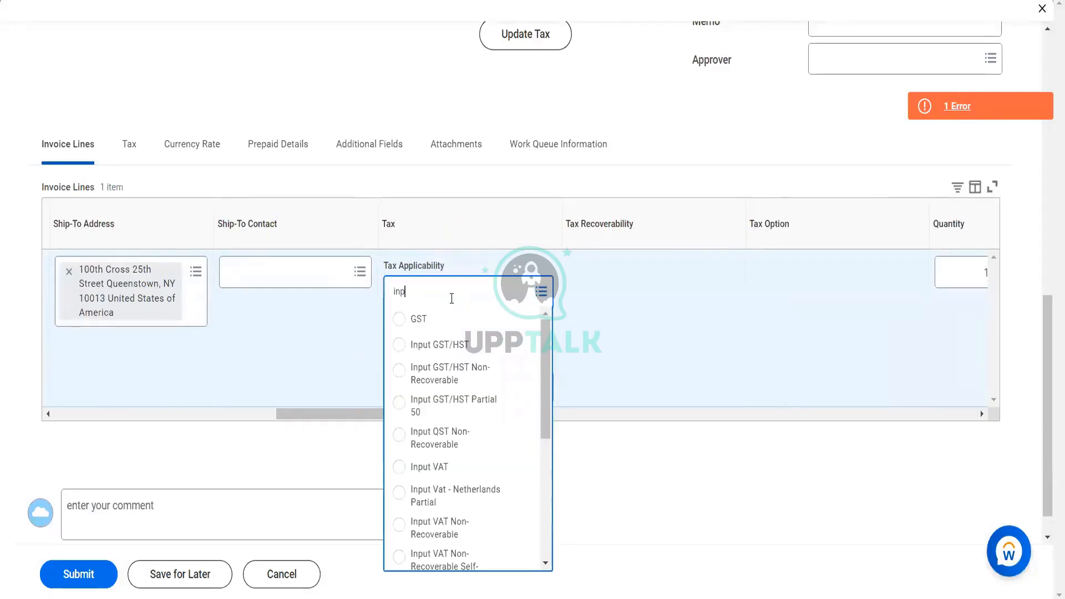
{"action": "type", "text": "ut"}
{"action": "key", "text": "Return"}
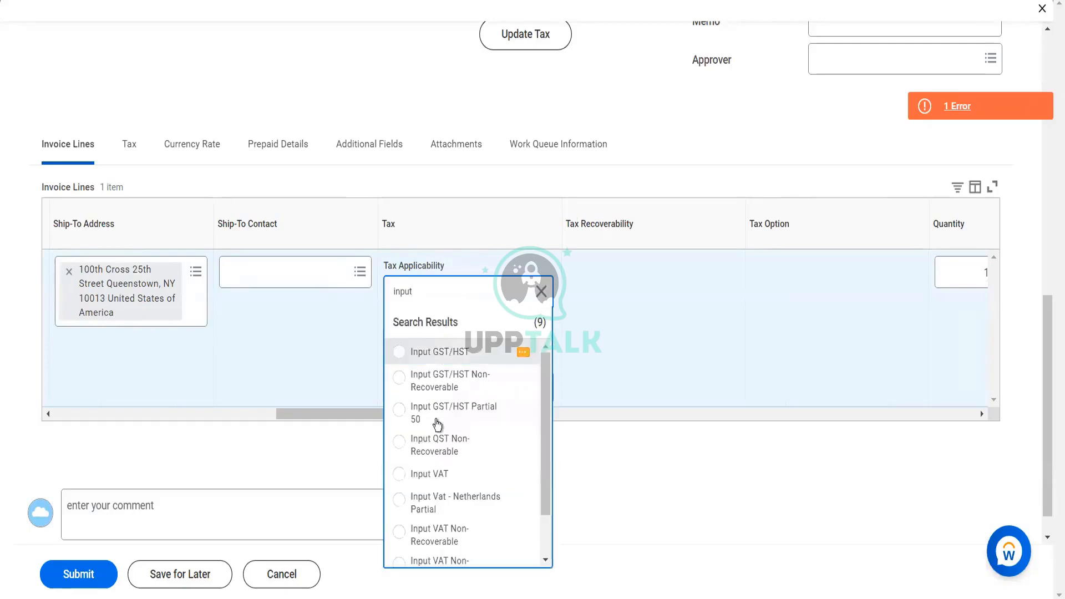
{"action": "left_click", "coordinate": [435, 473]}
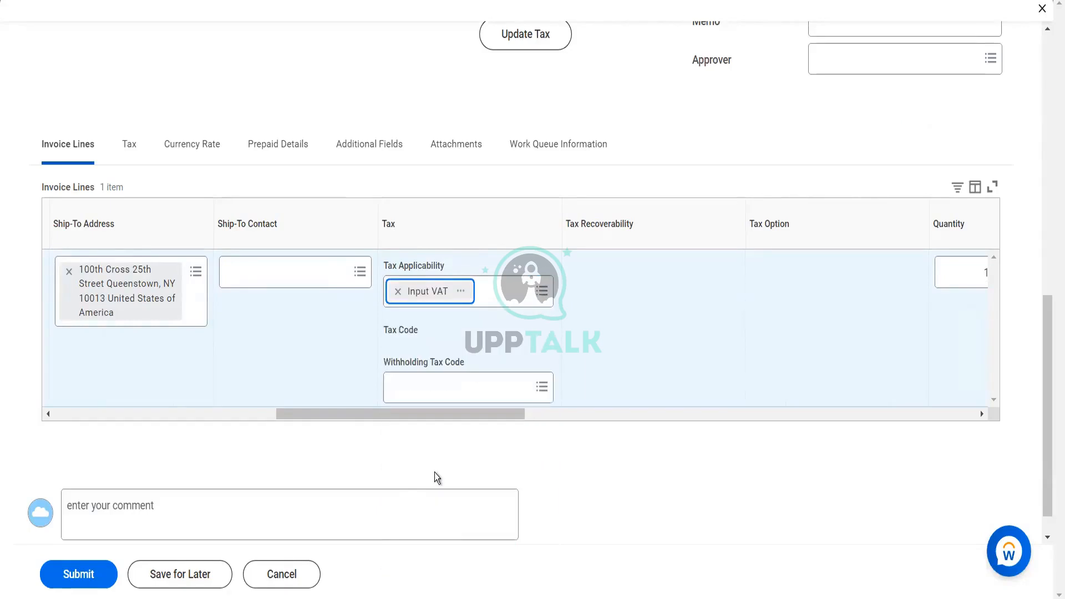
{"action": "scroll", "coordinate": [614, 374], "scroll_direction": "down", "scroll_amount": 1}
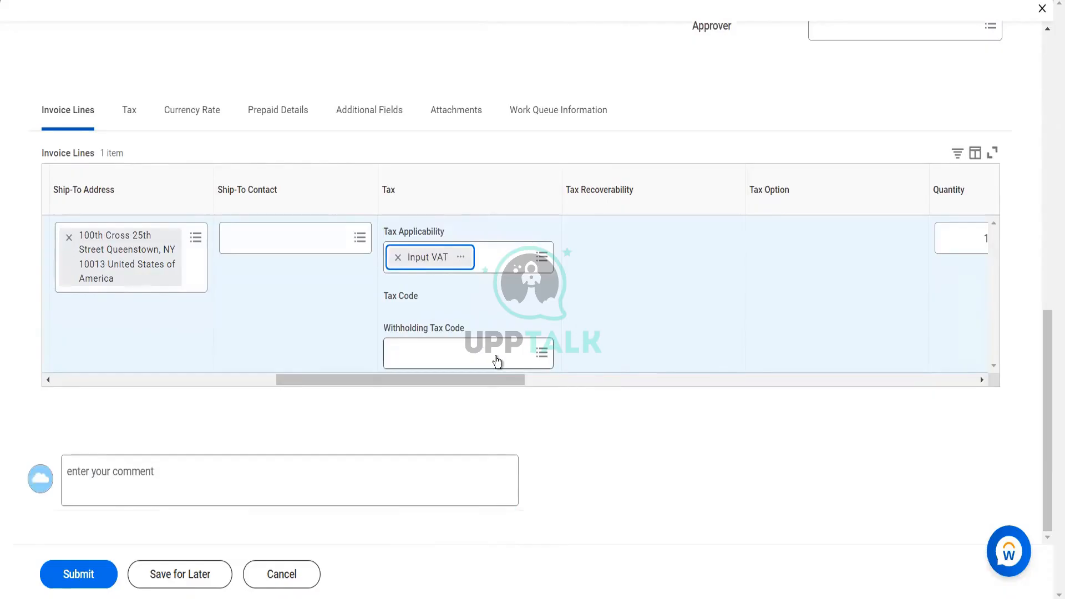
{"action": "left_click", "coordinate": [90, 582]}
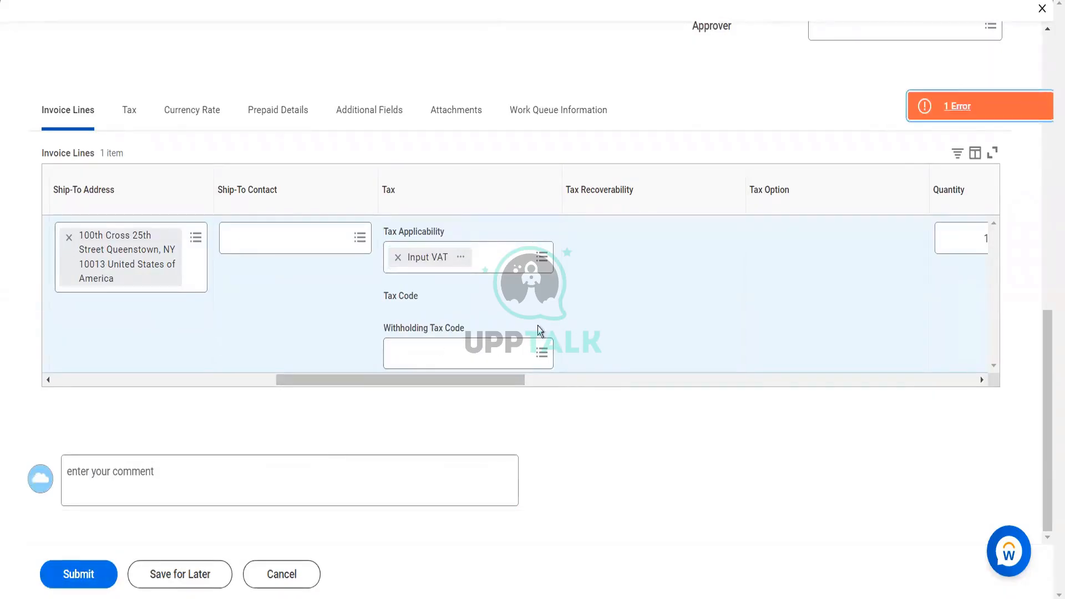
- Check the new submission error and set the copied invoice's default tax option to Calculate Self-Assessed Tax
{"action": "left_click", "coordinate": [937, 105]}
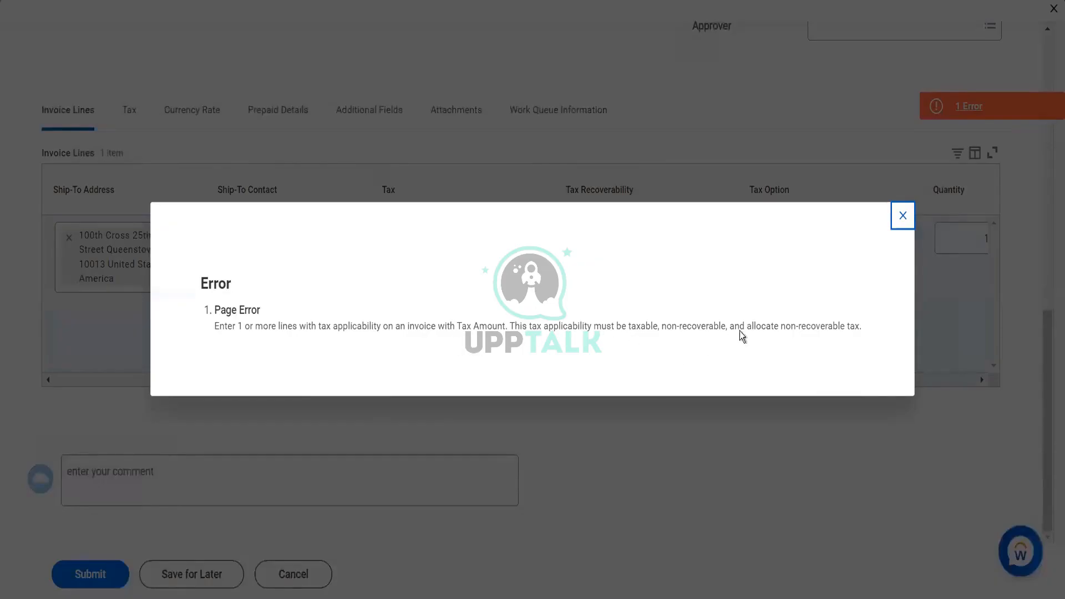
{"action": "left_click", "coordinate": [903, 215]}
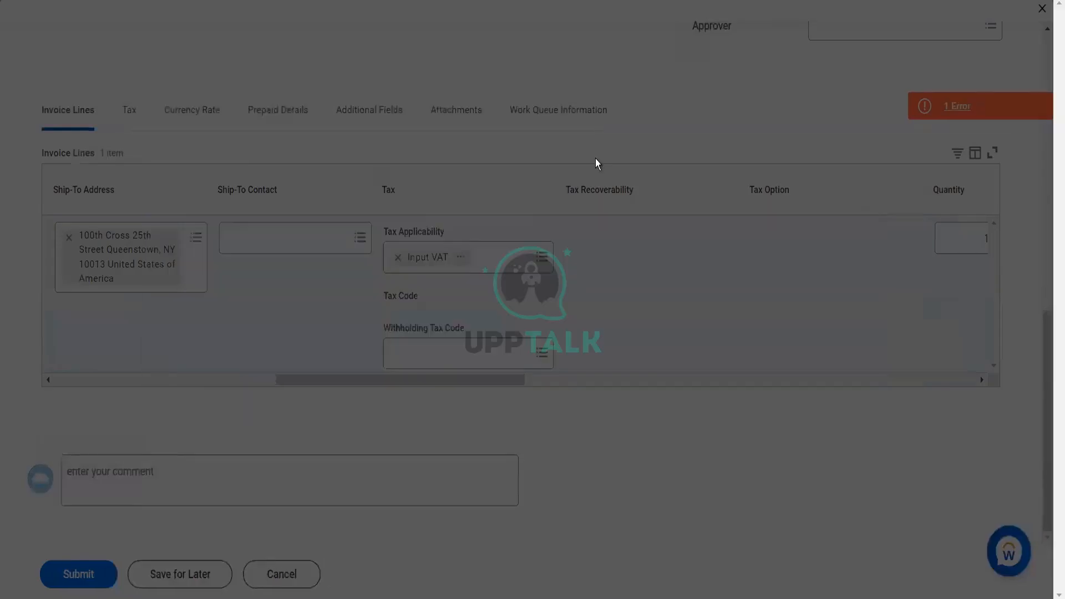
{"action": "scroll", "coordinate": [595, 160], "scroll_direction": "up", "scroll_amount": 5}
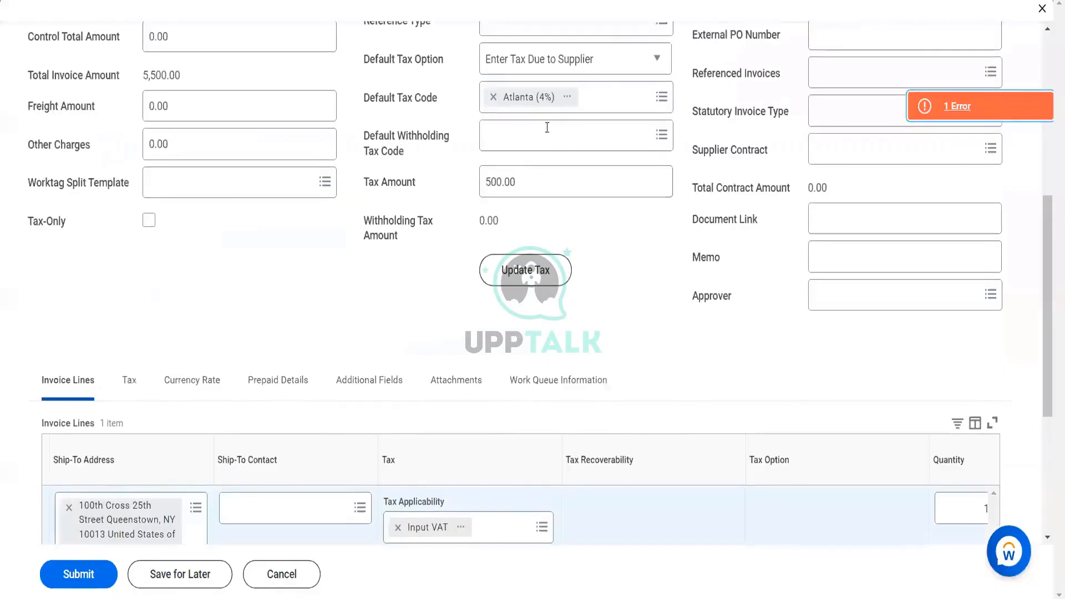
{"action": "left_click", "coordinate": [609, 70]}
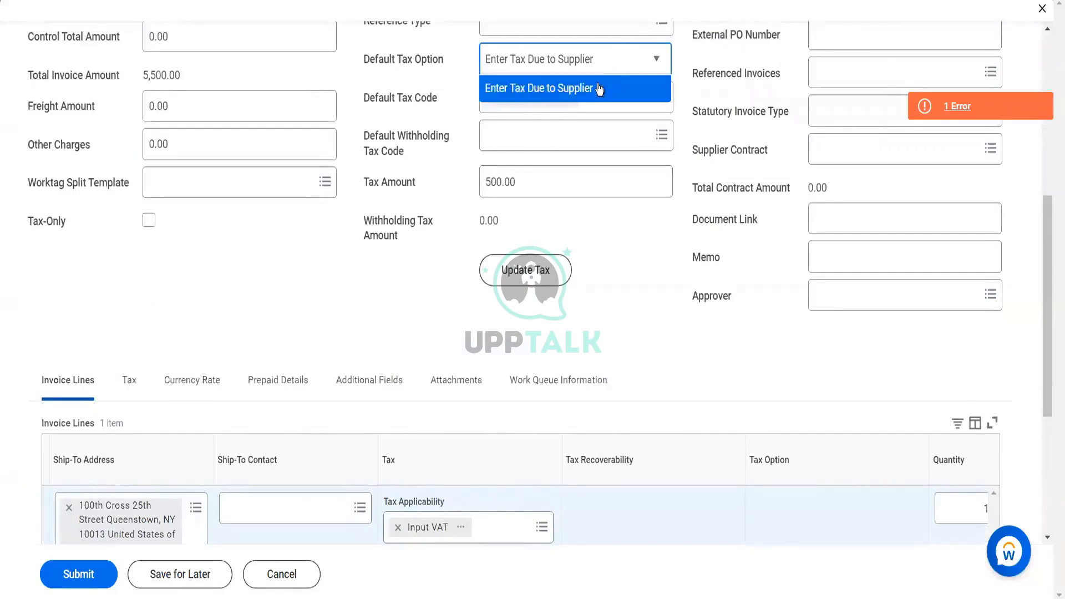
{"action": "left_click", "coordinate": [564, 113]}
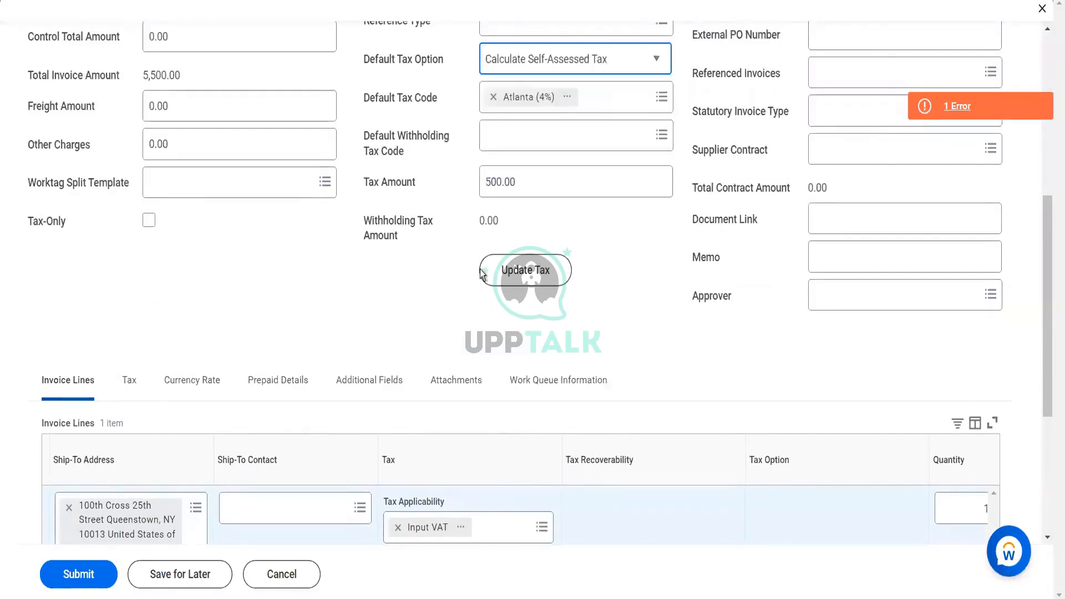